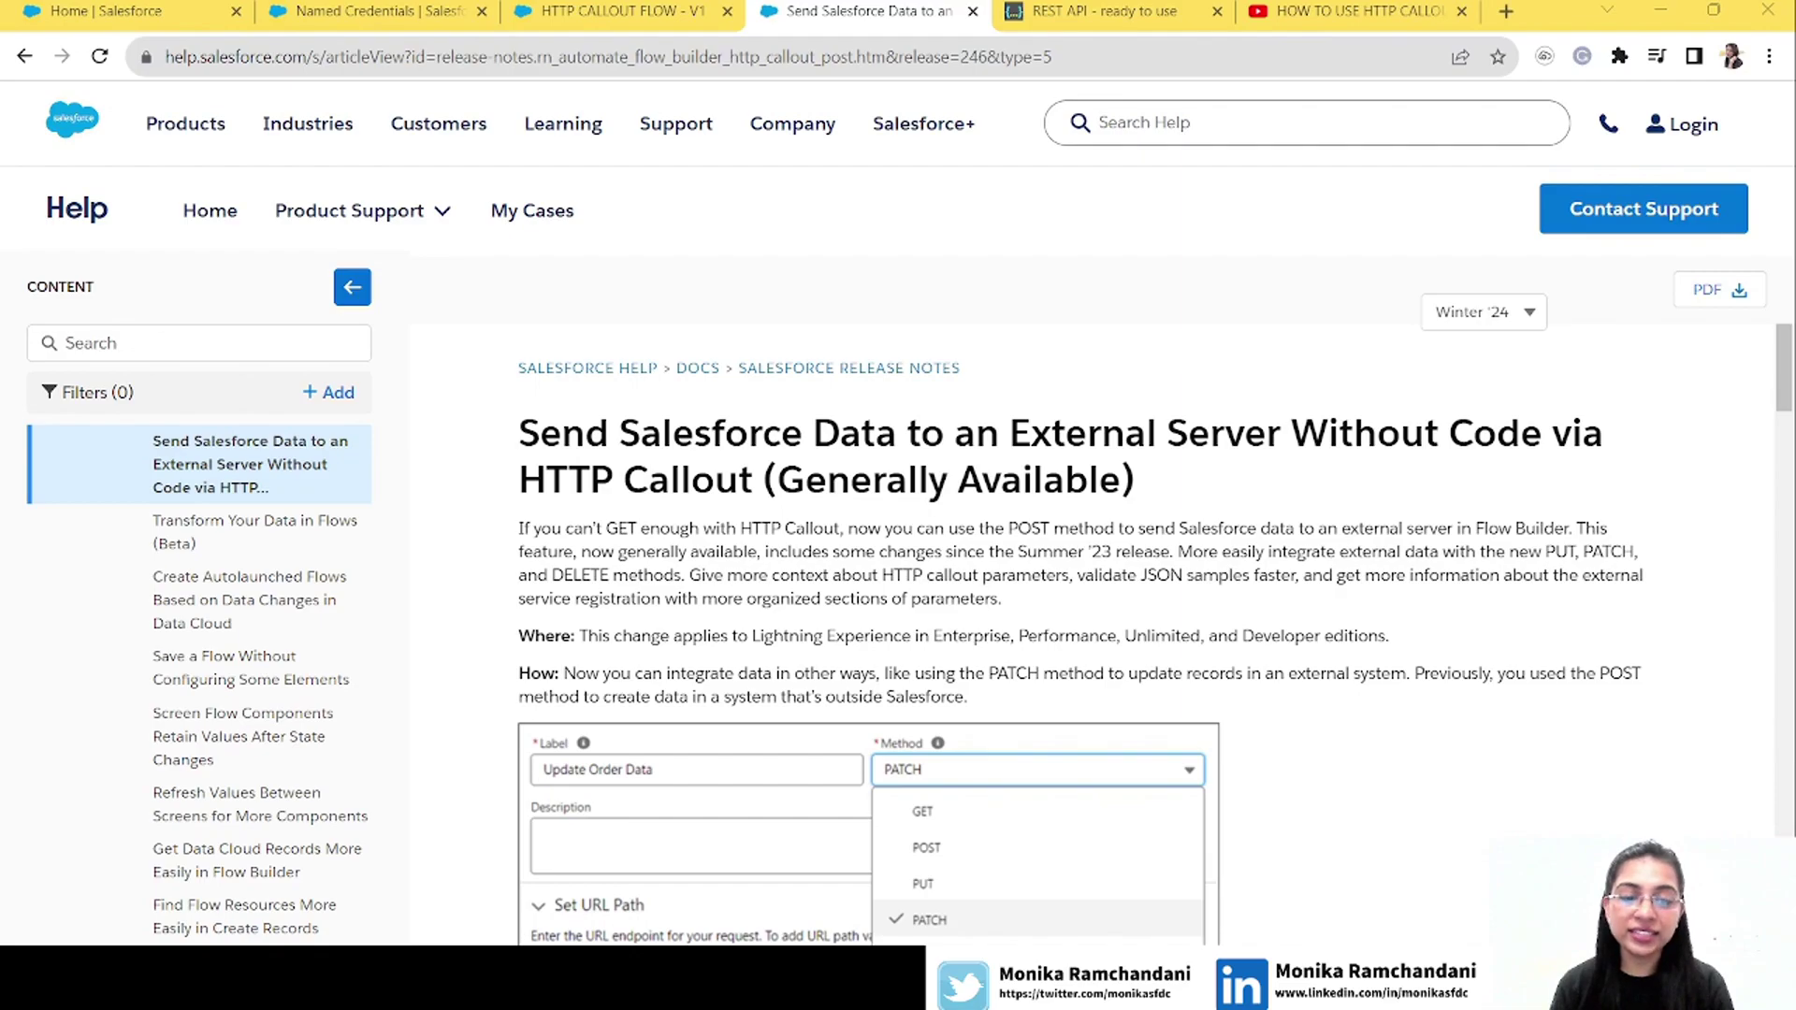
Start a new external credential in the Named Credentials setup and label it Http Callout External Credential
left_click(678, 14)
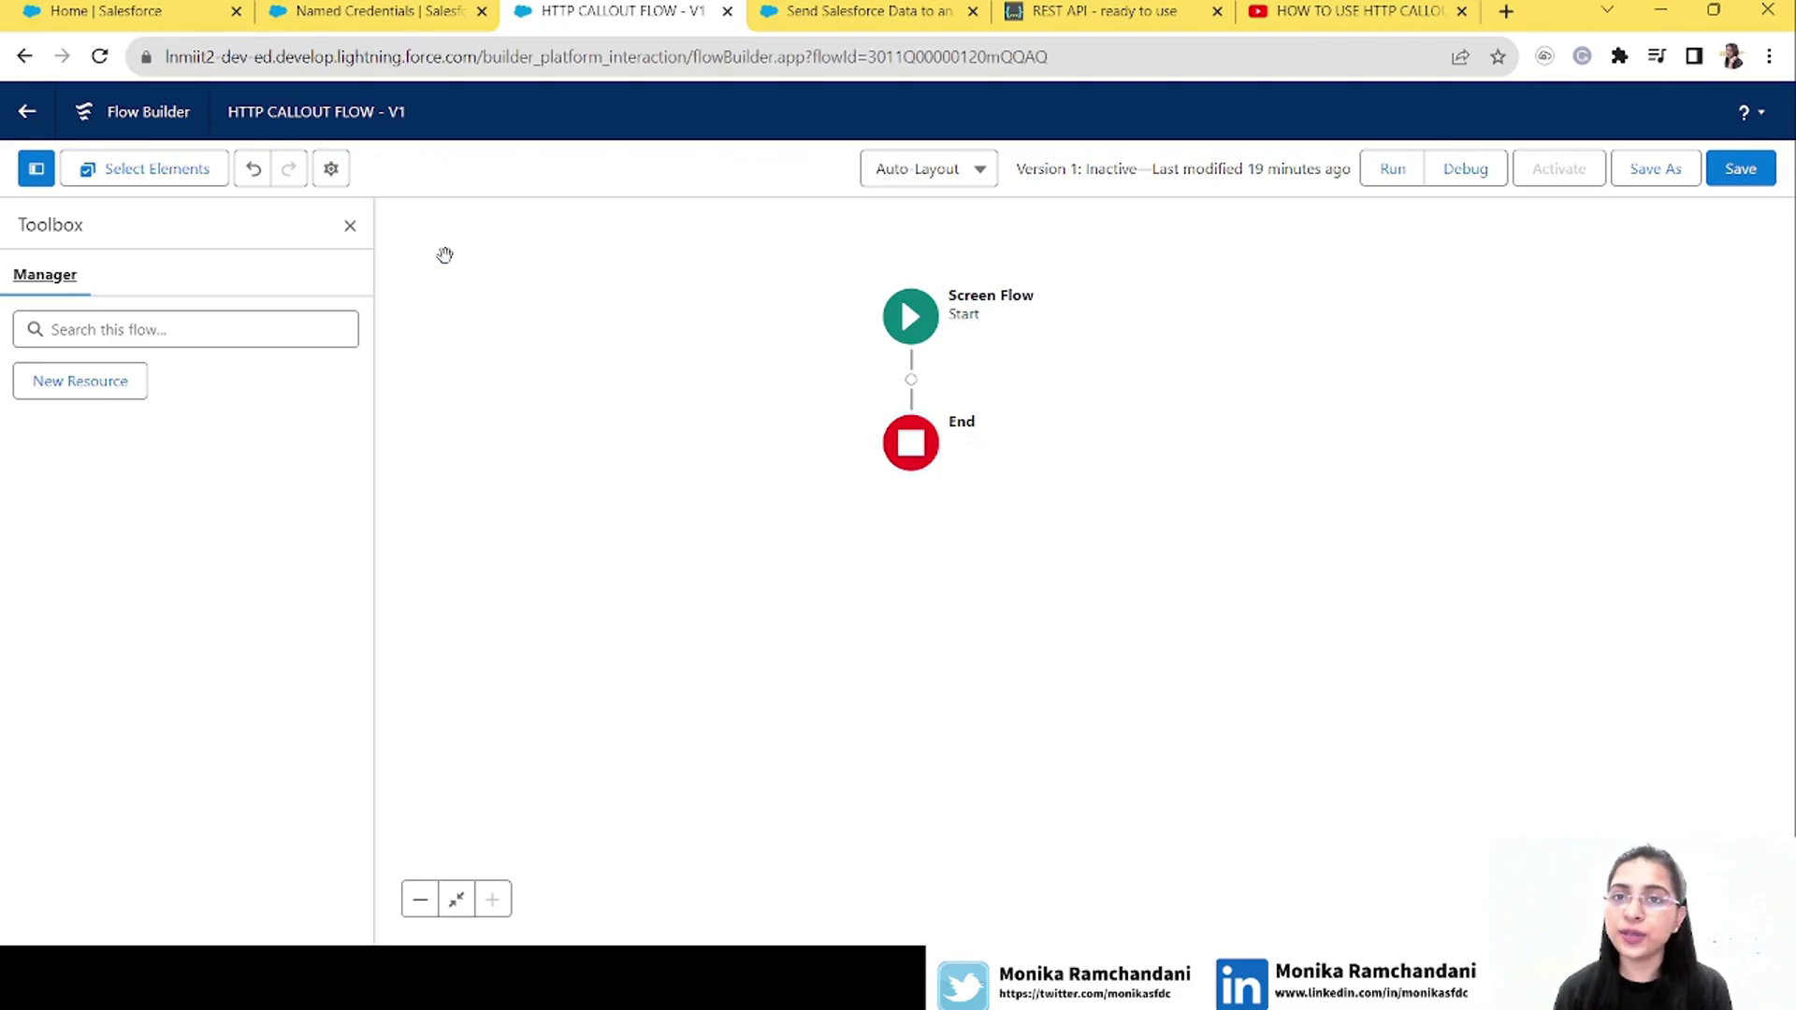
left_click(404, 9)
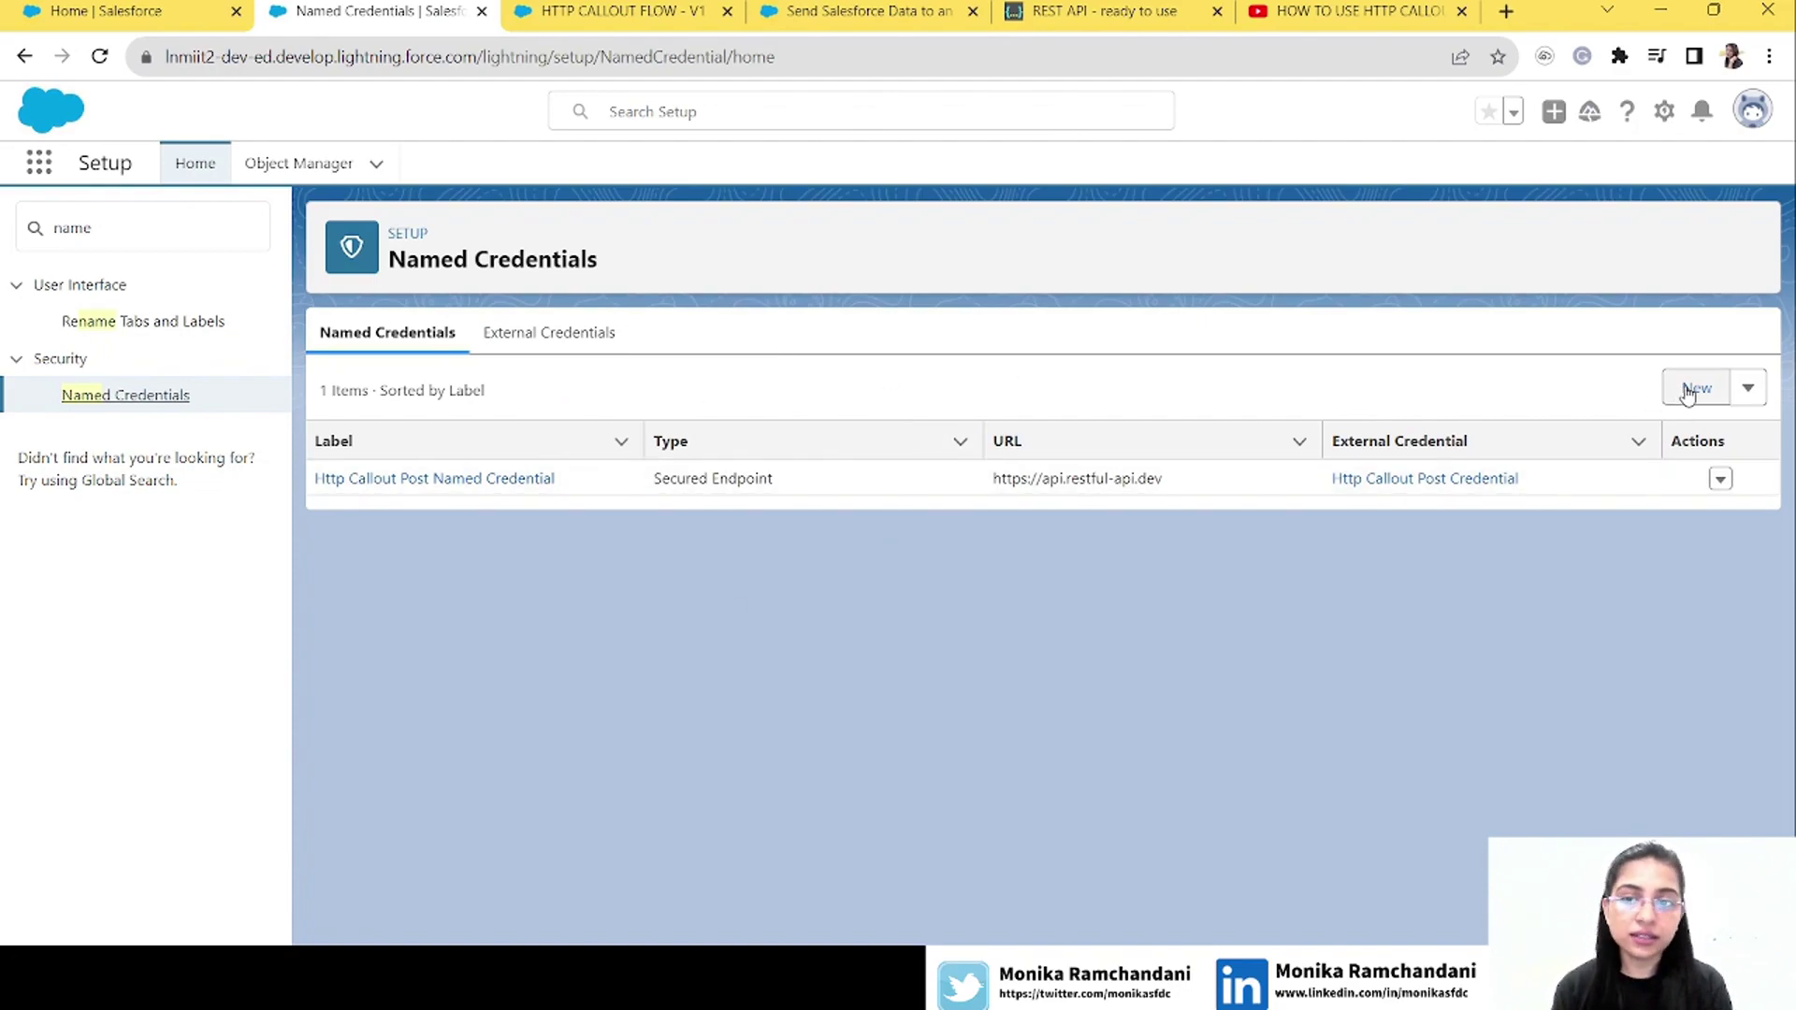
left_click(586, 344)
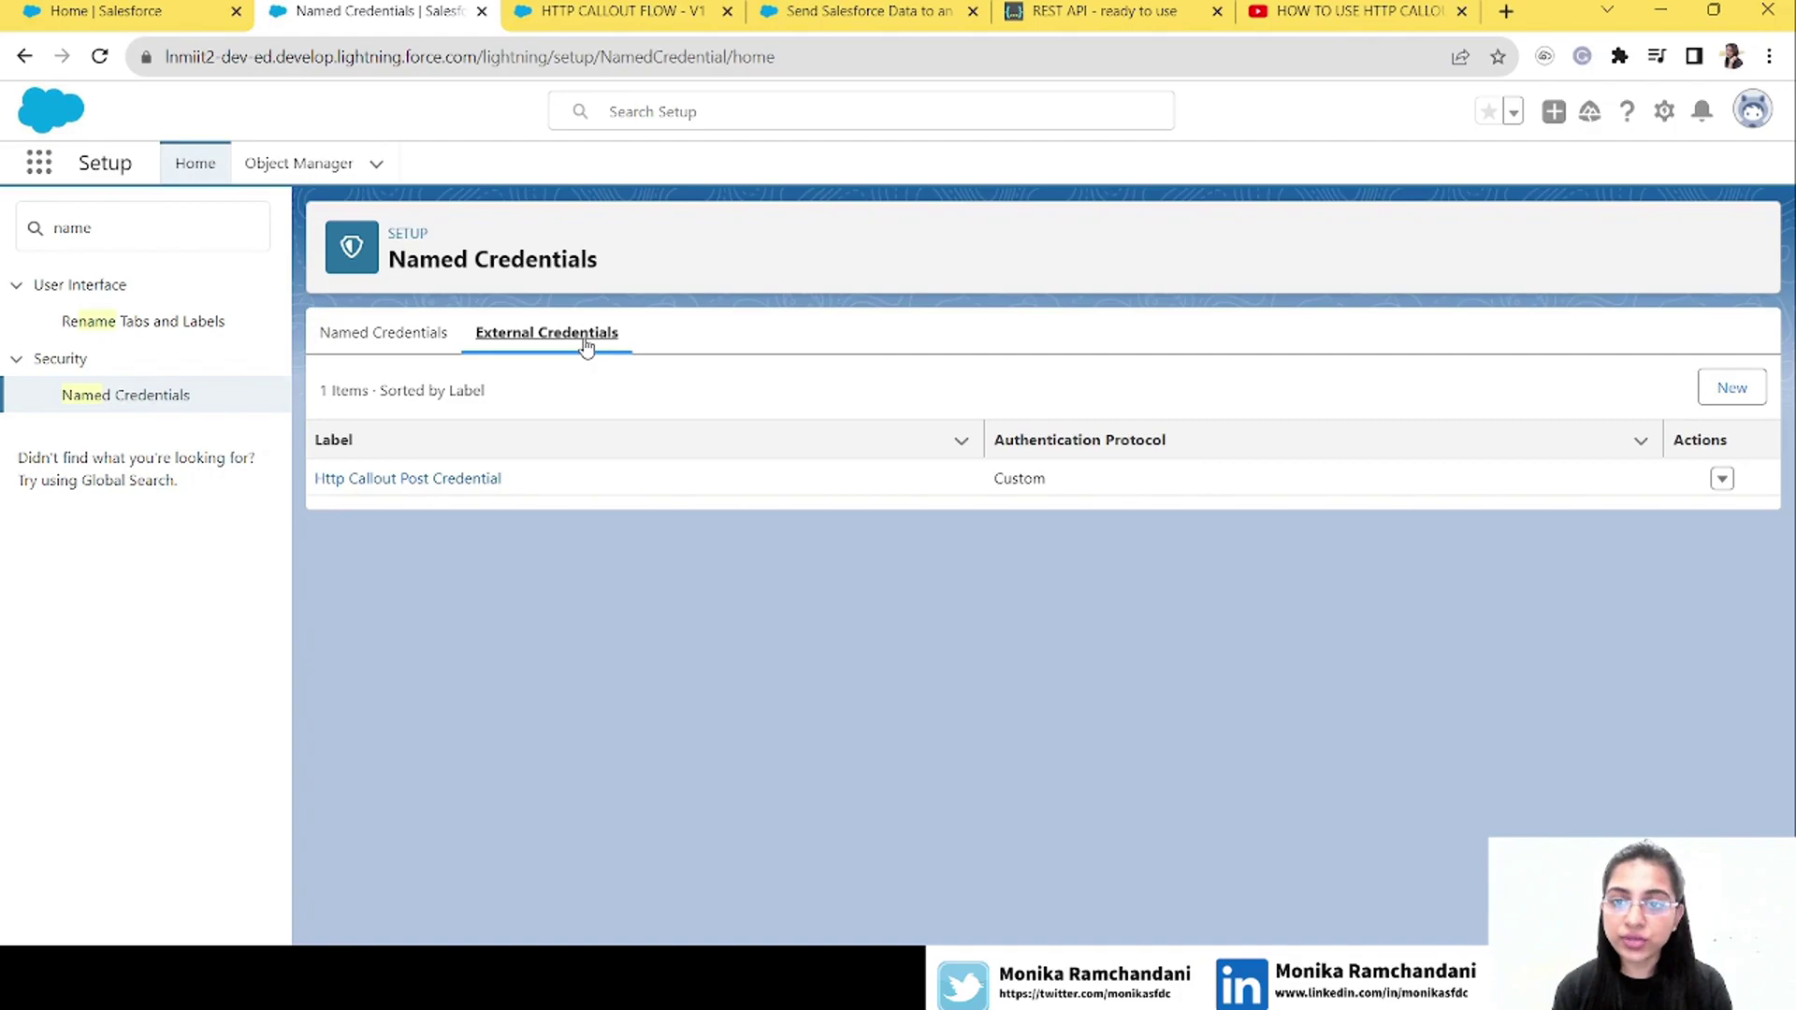
left_click(1733, 393)
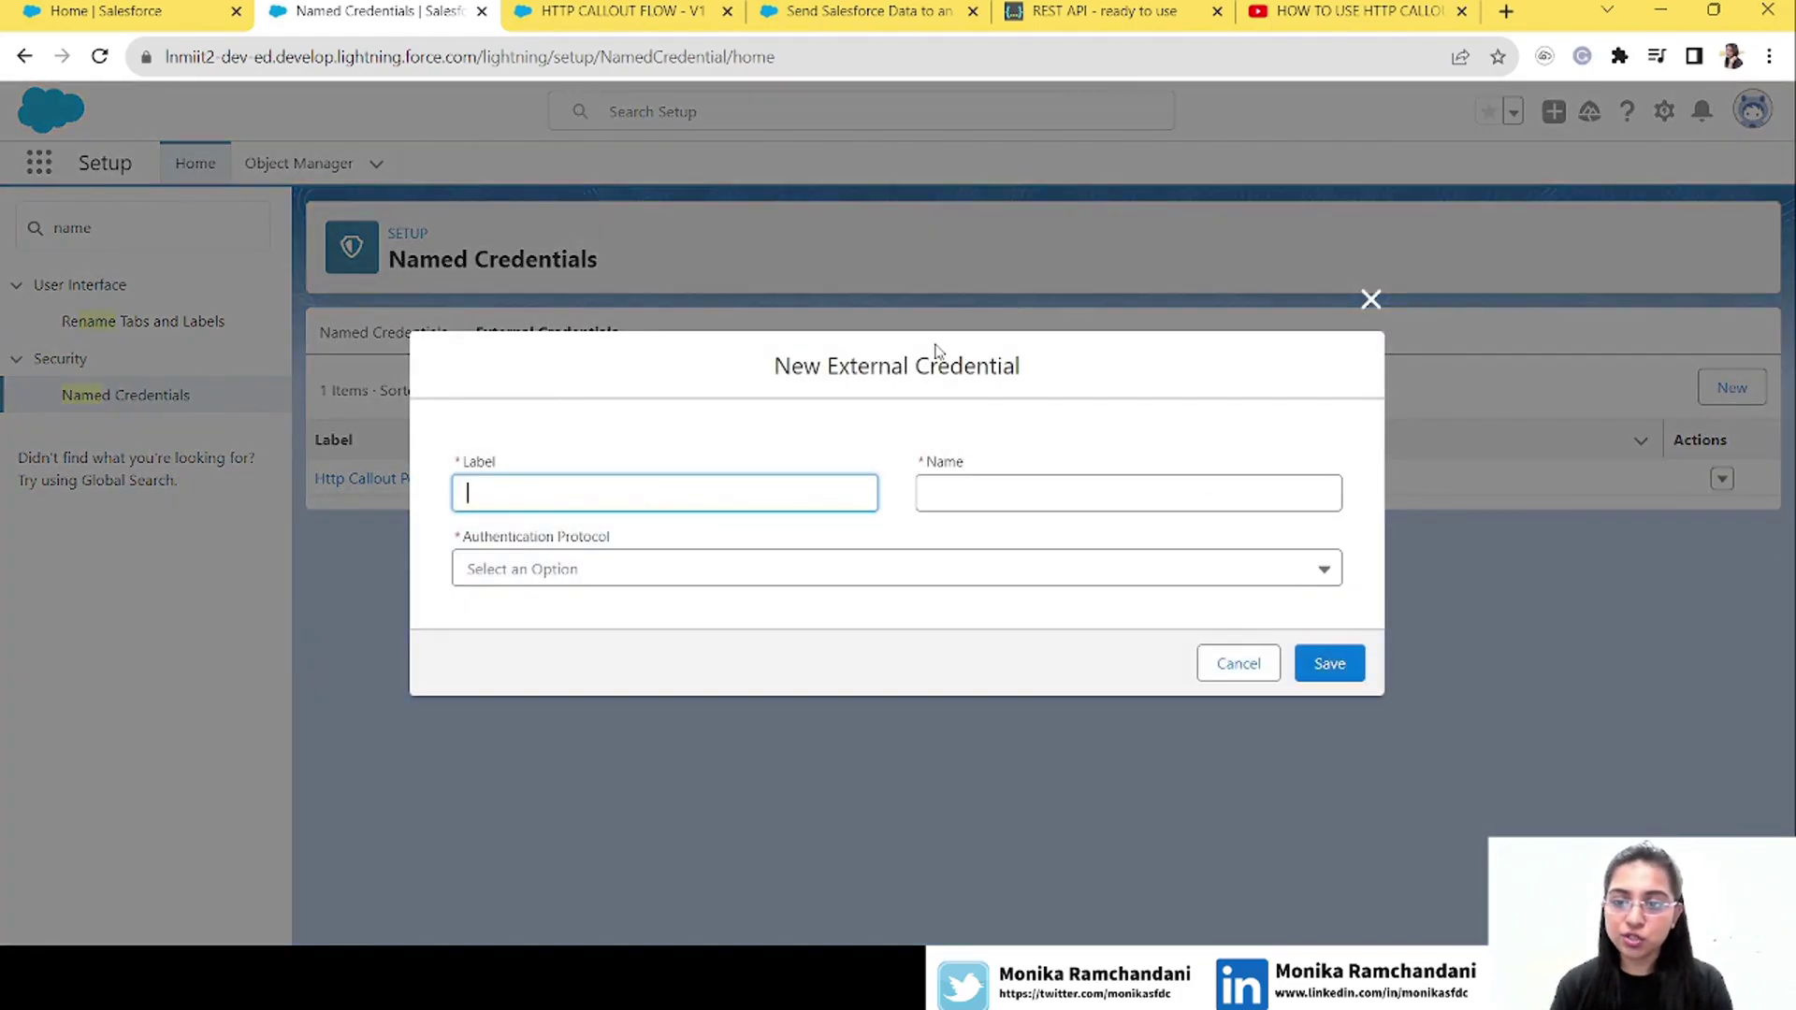
type("Http Callout")
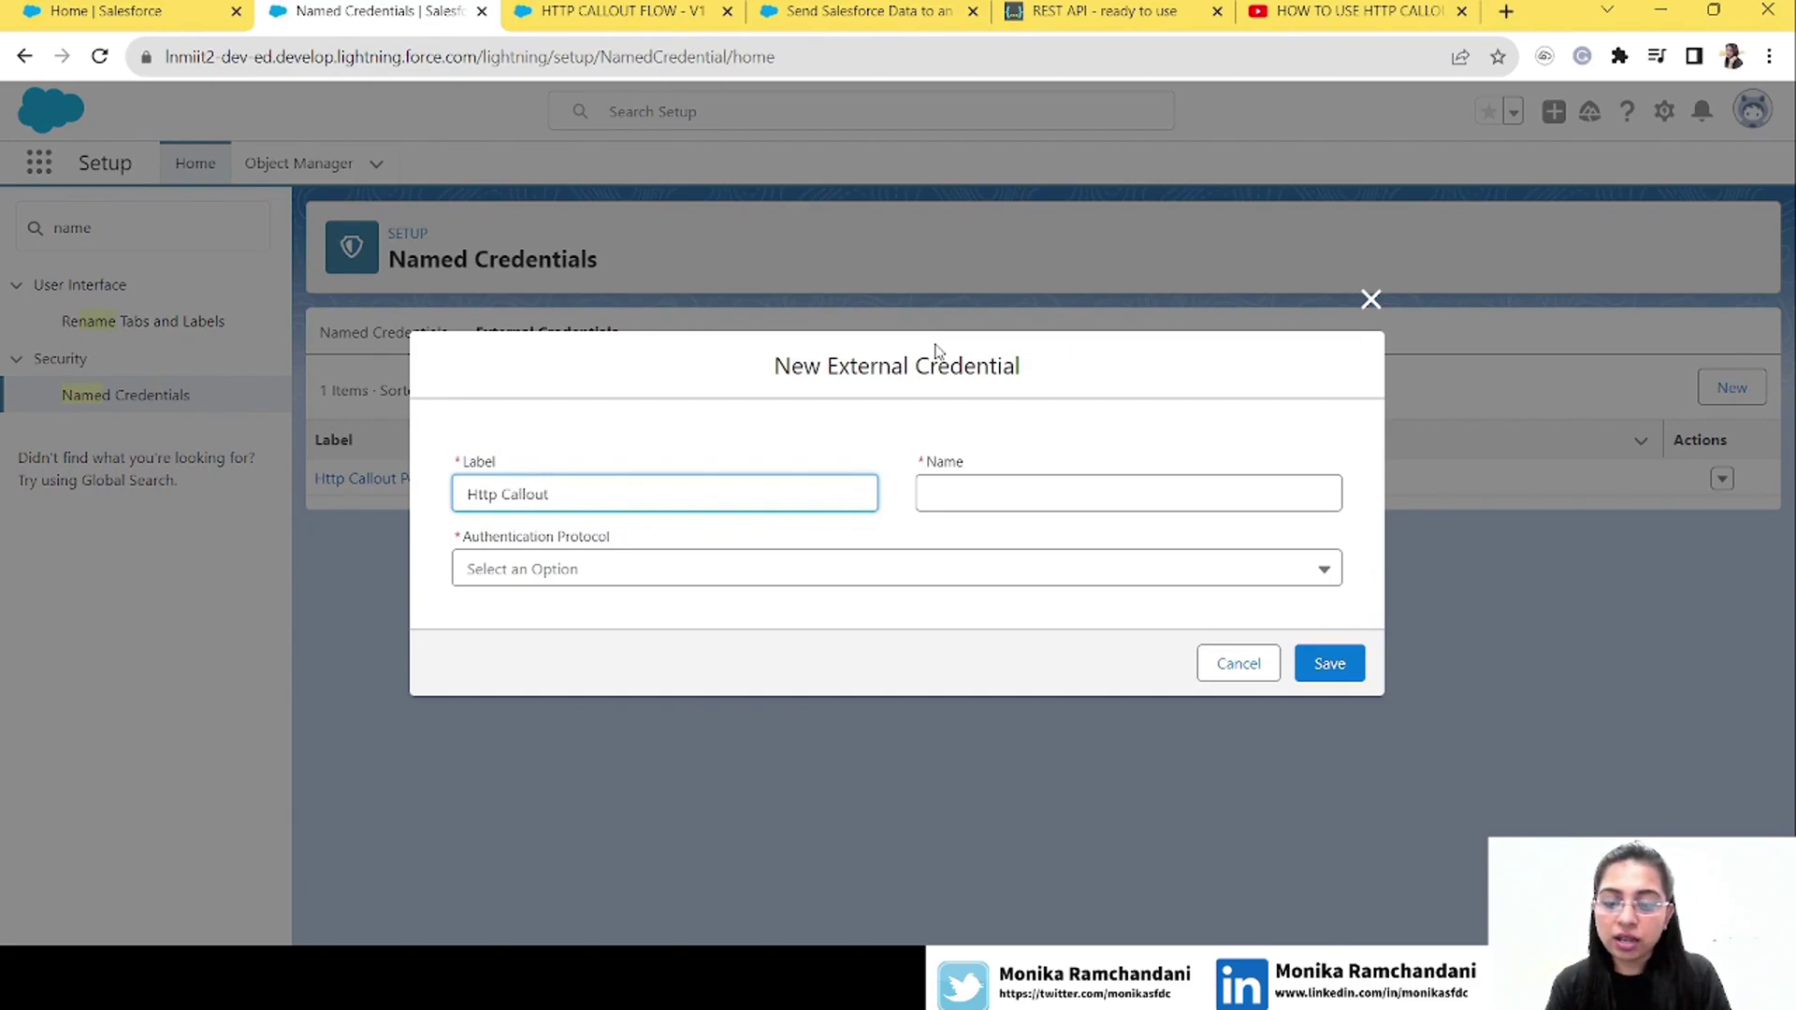
type(" External ")
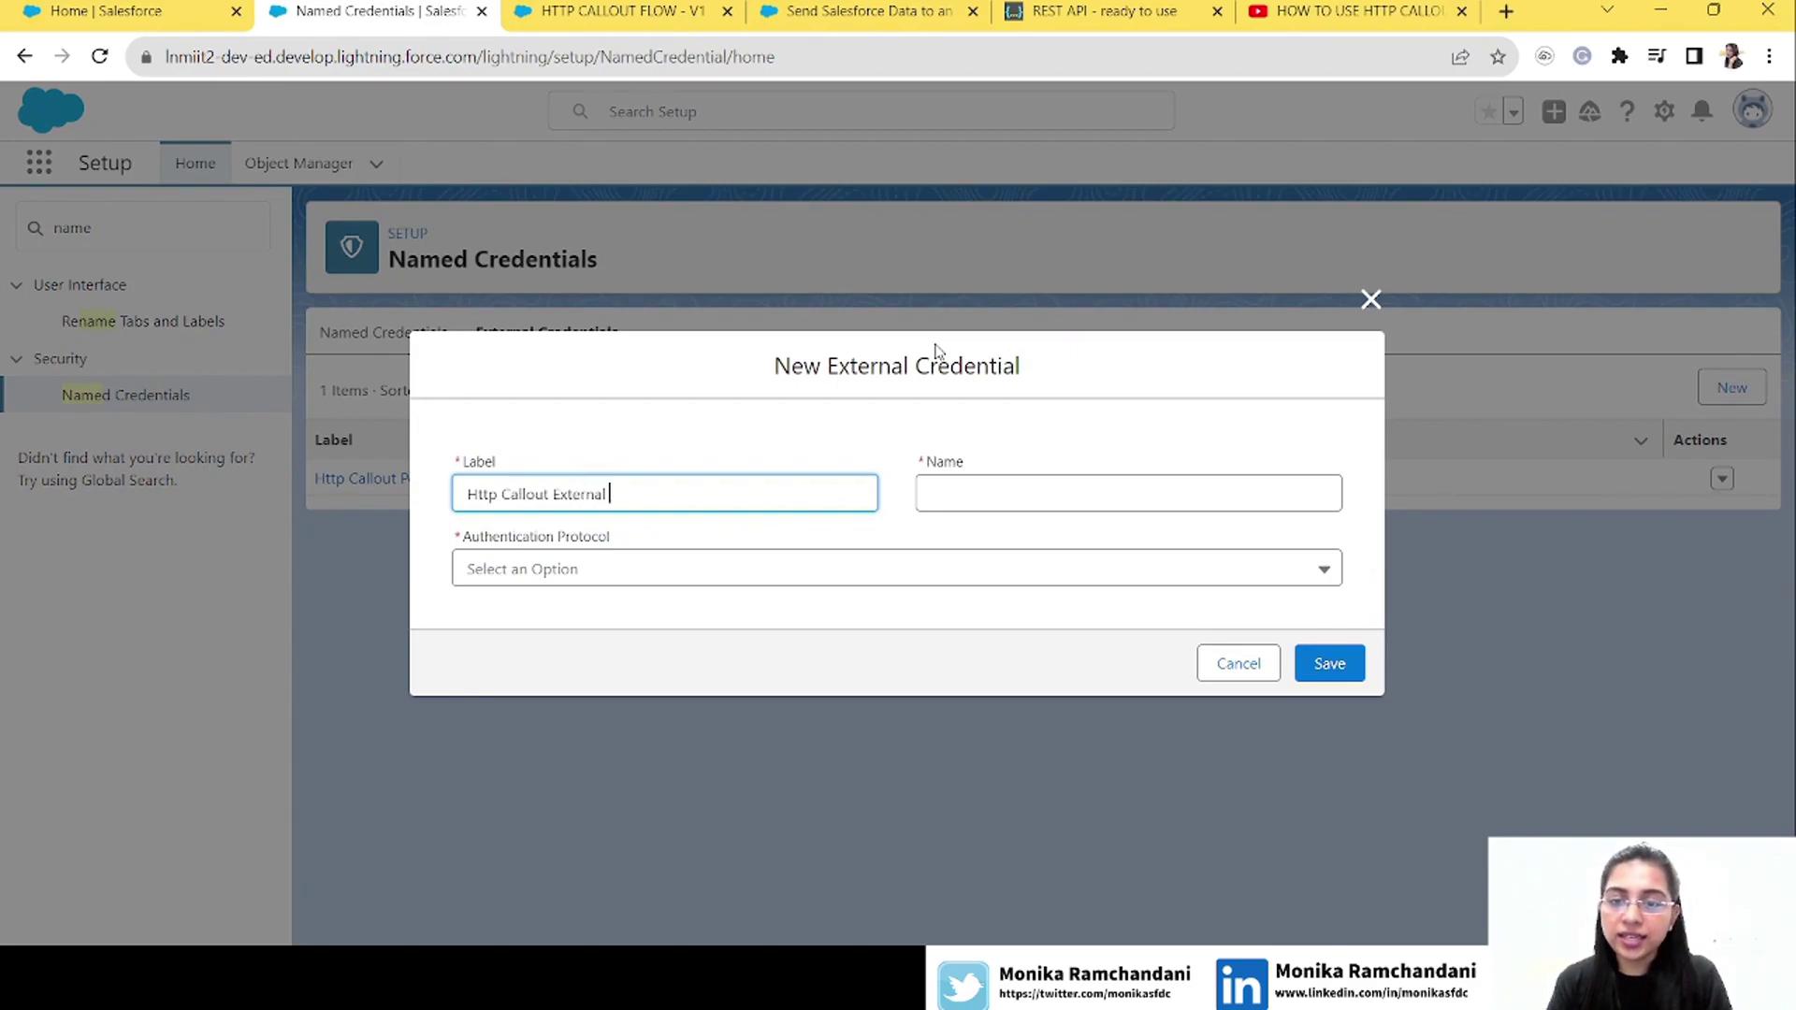
type("Credential")
key("Tab")
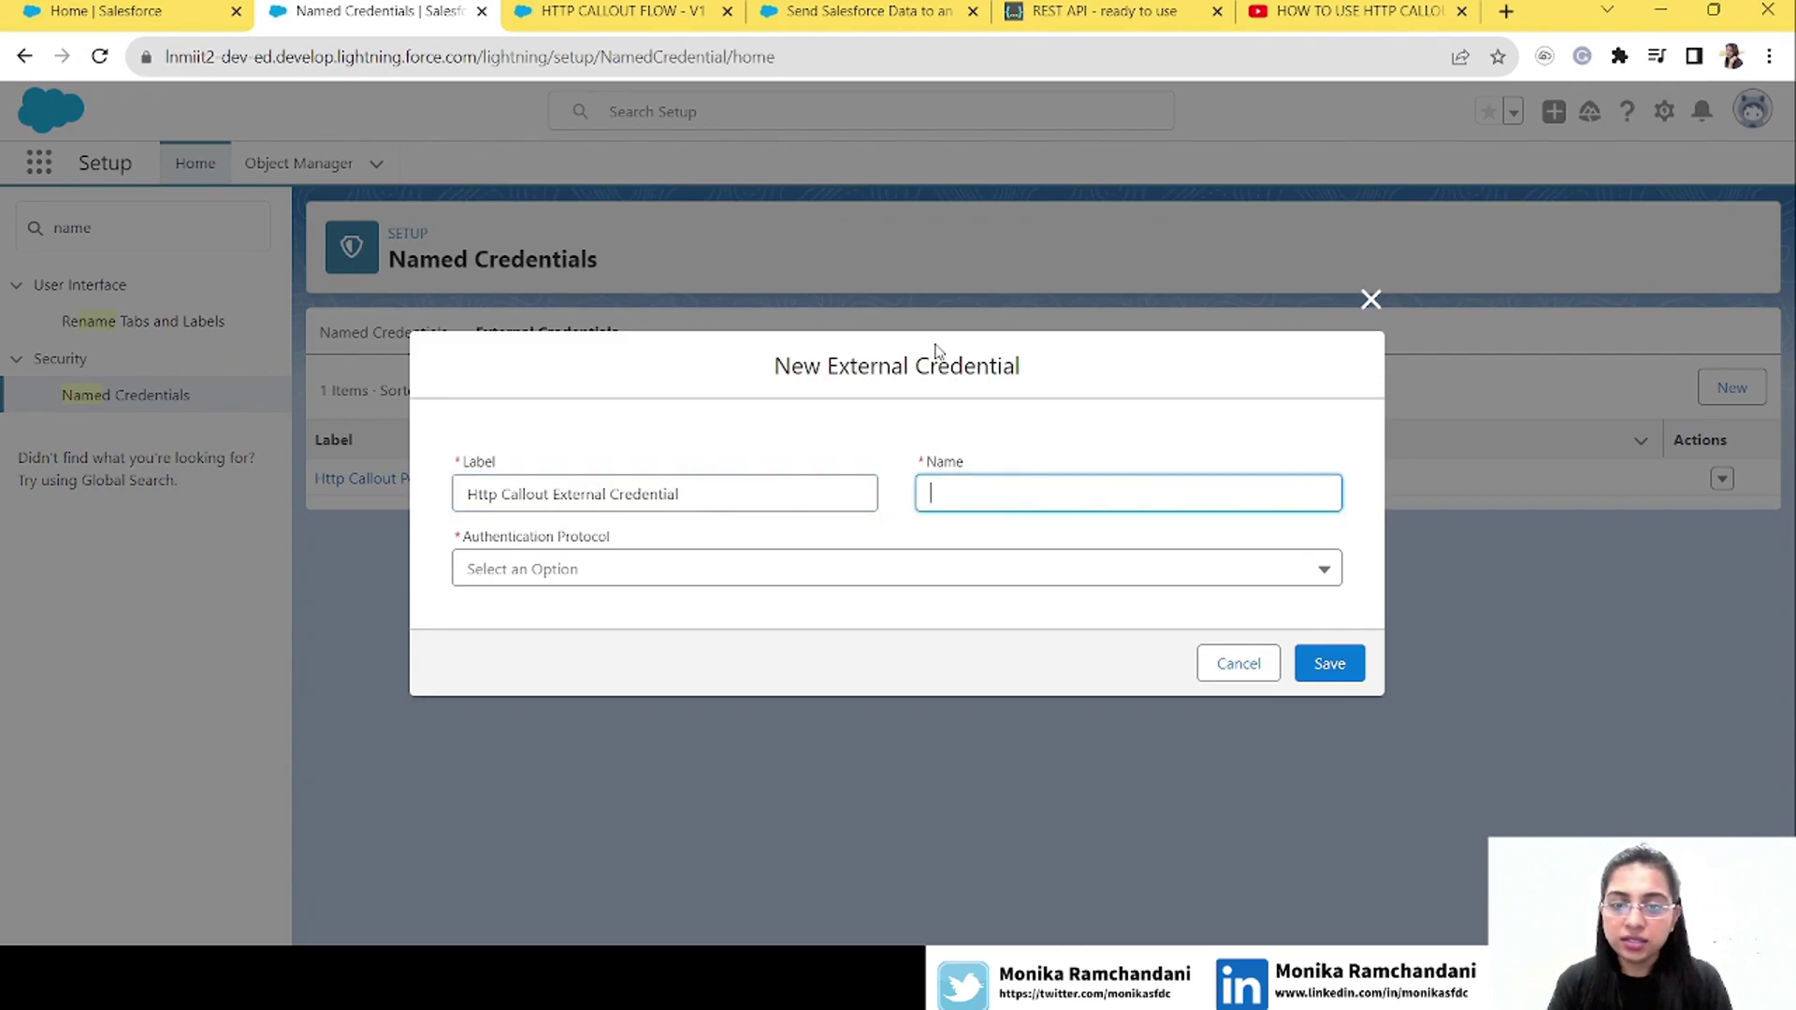
Set the external credential's name to HttpCalloutExternalCredential, reusing the label text without its spaces
triple_click(758, 480)
key("ctrl+c")
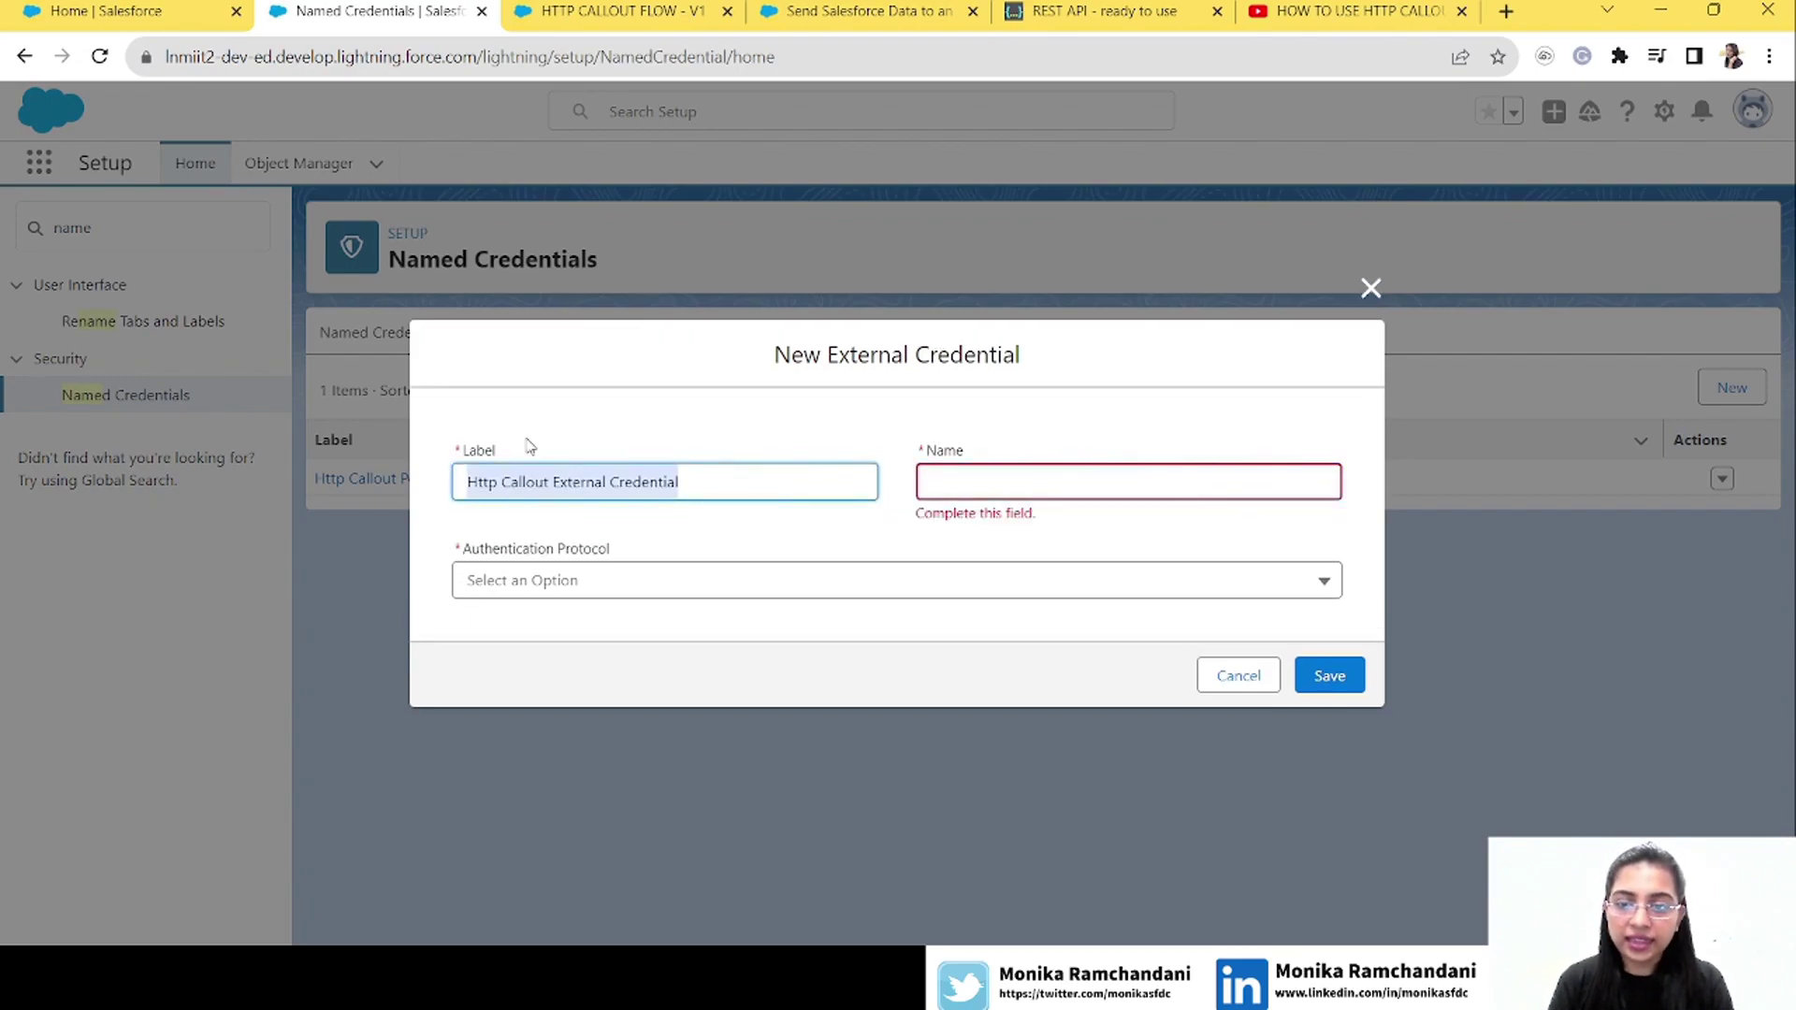
left_click(991, 487)
key("ctrl+v")
left_click(964, 482)
key("BackSpace")
double_click(1017, 486)
left_click(1017, 486)
key("BackSpace")
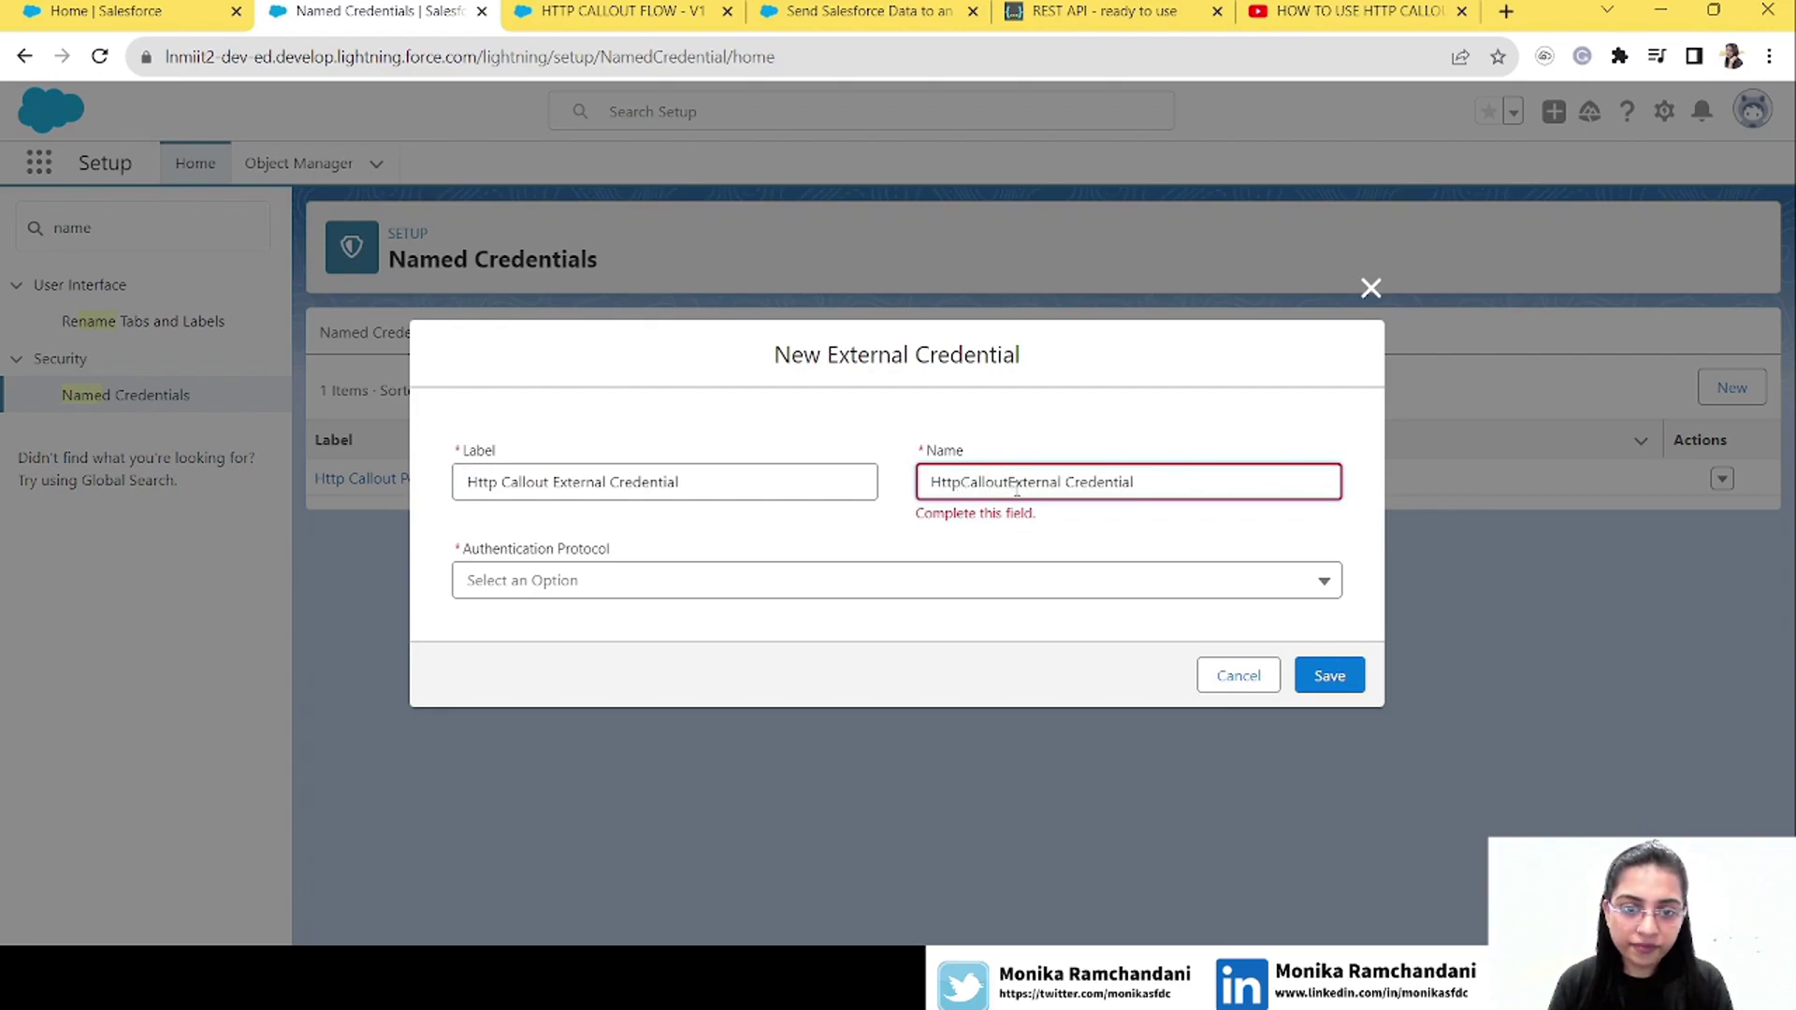
double_click(1063, 483)
left_click(1065, 483)
key("BackSpace")
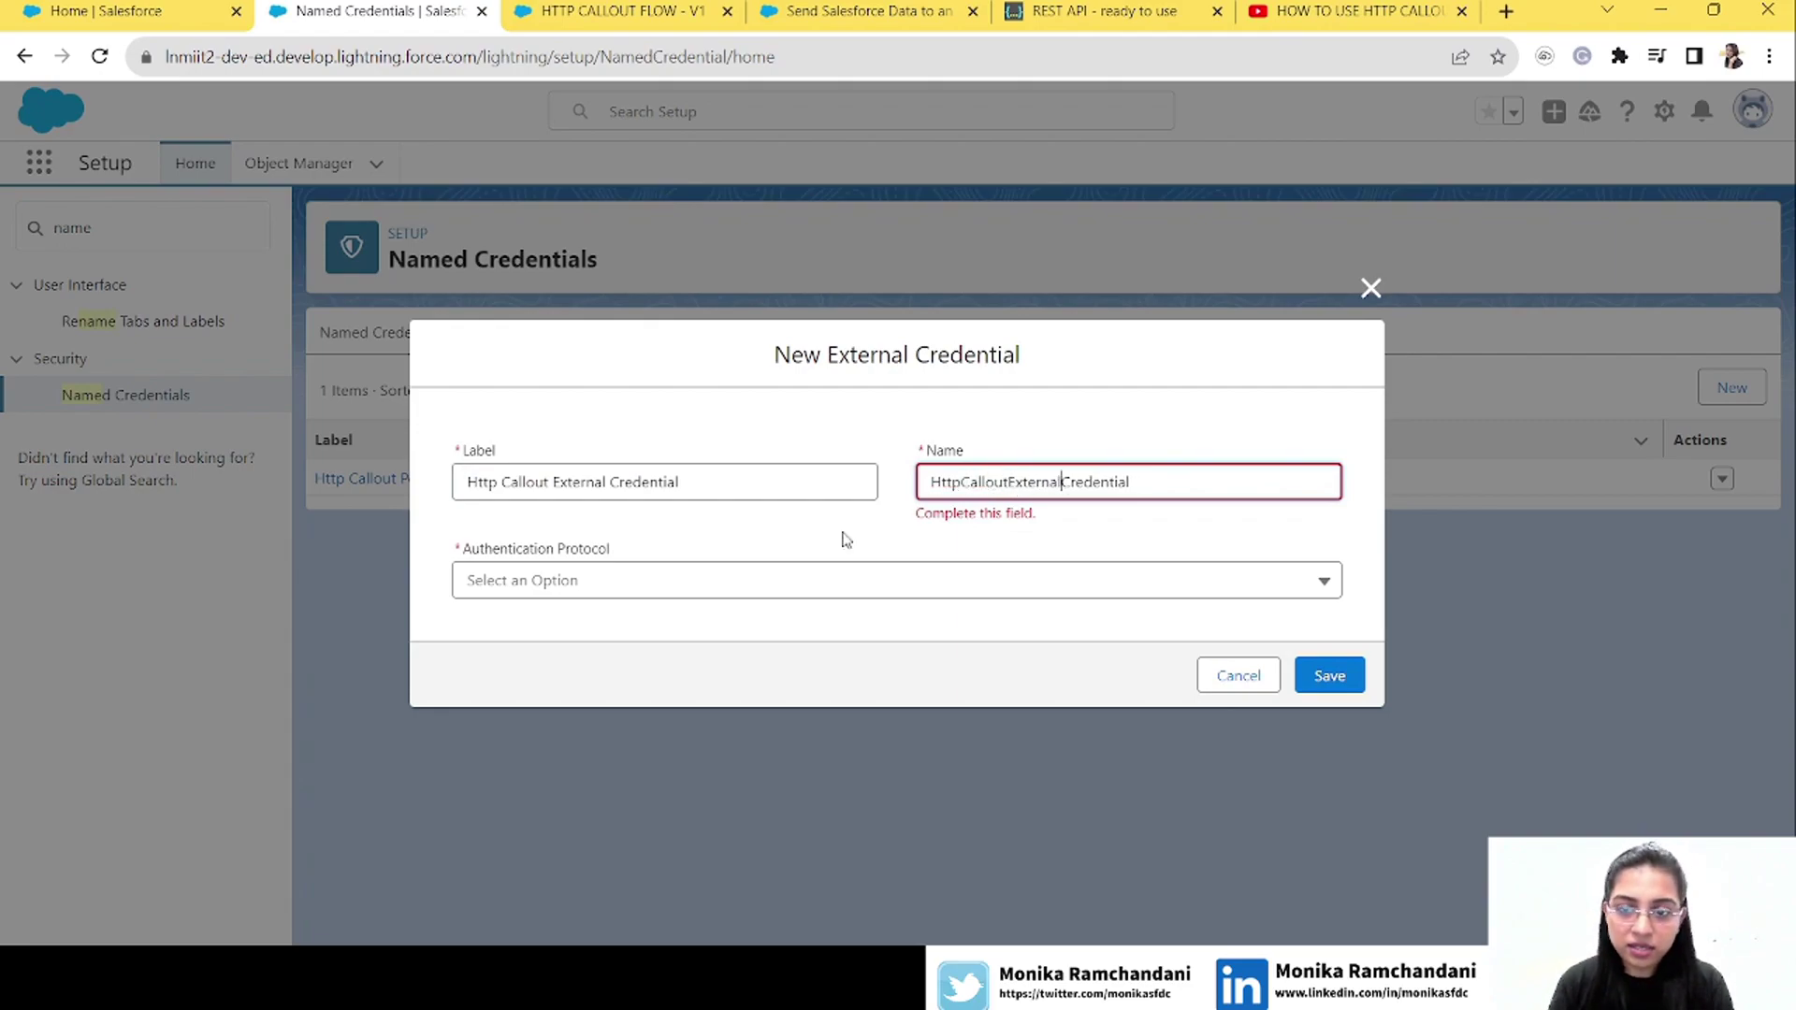
Set the authentication protocol to Custom and save the new external credential
left_click(726, 579)
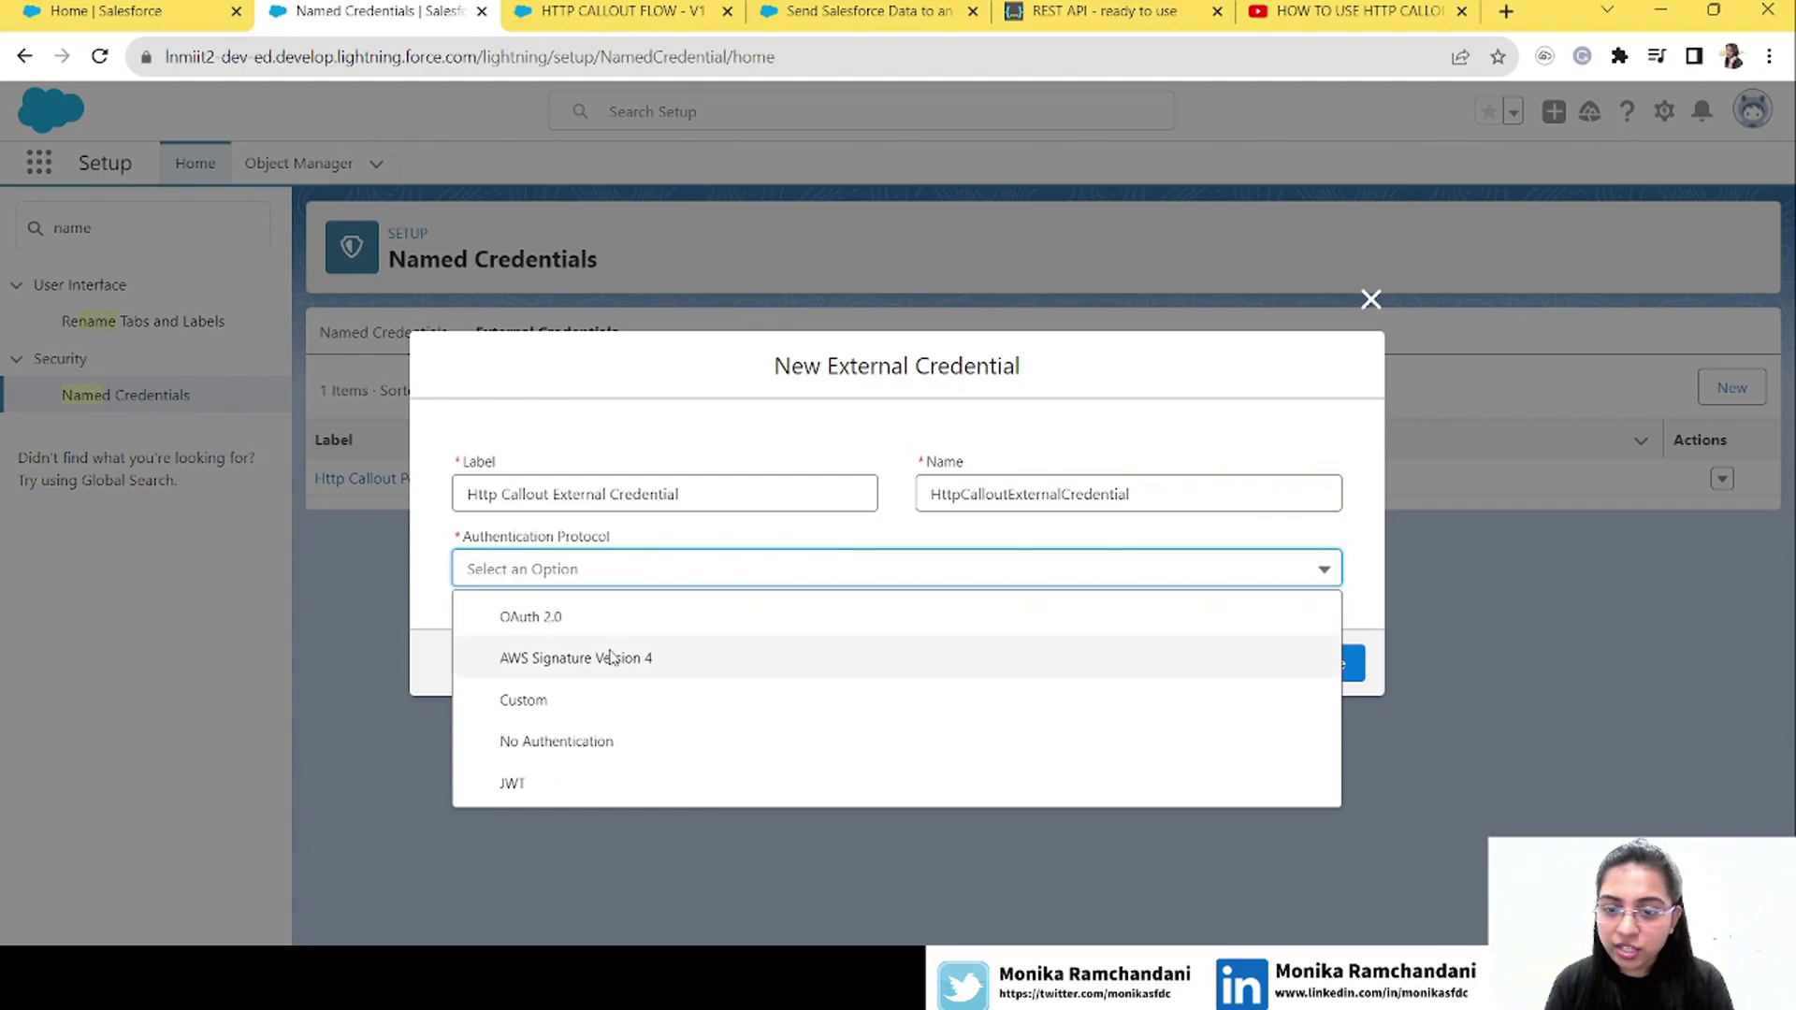
left_click(549, 708)
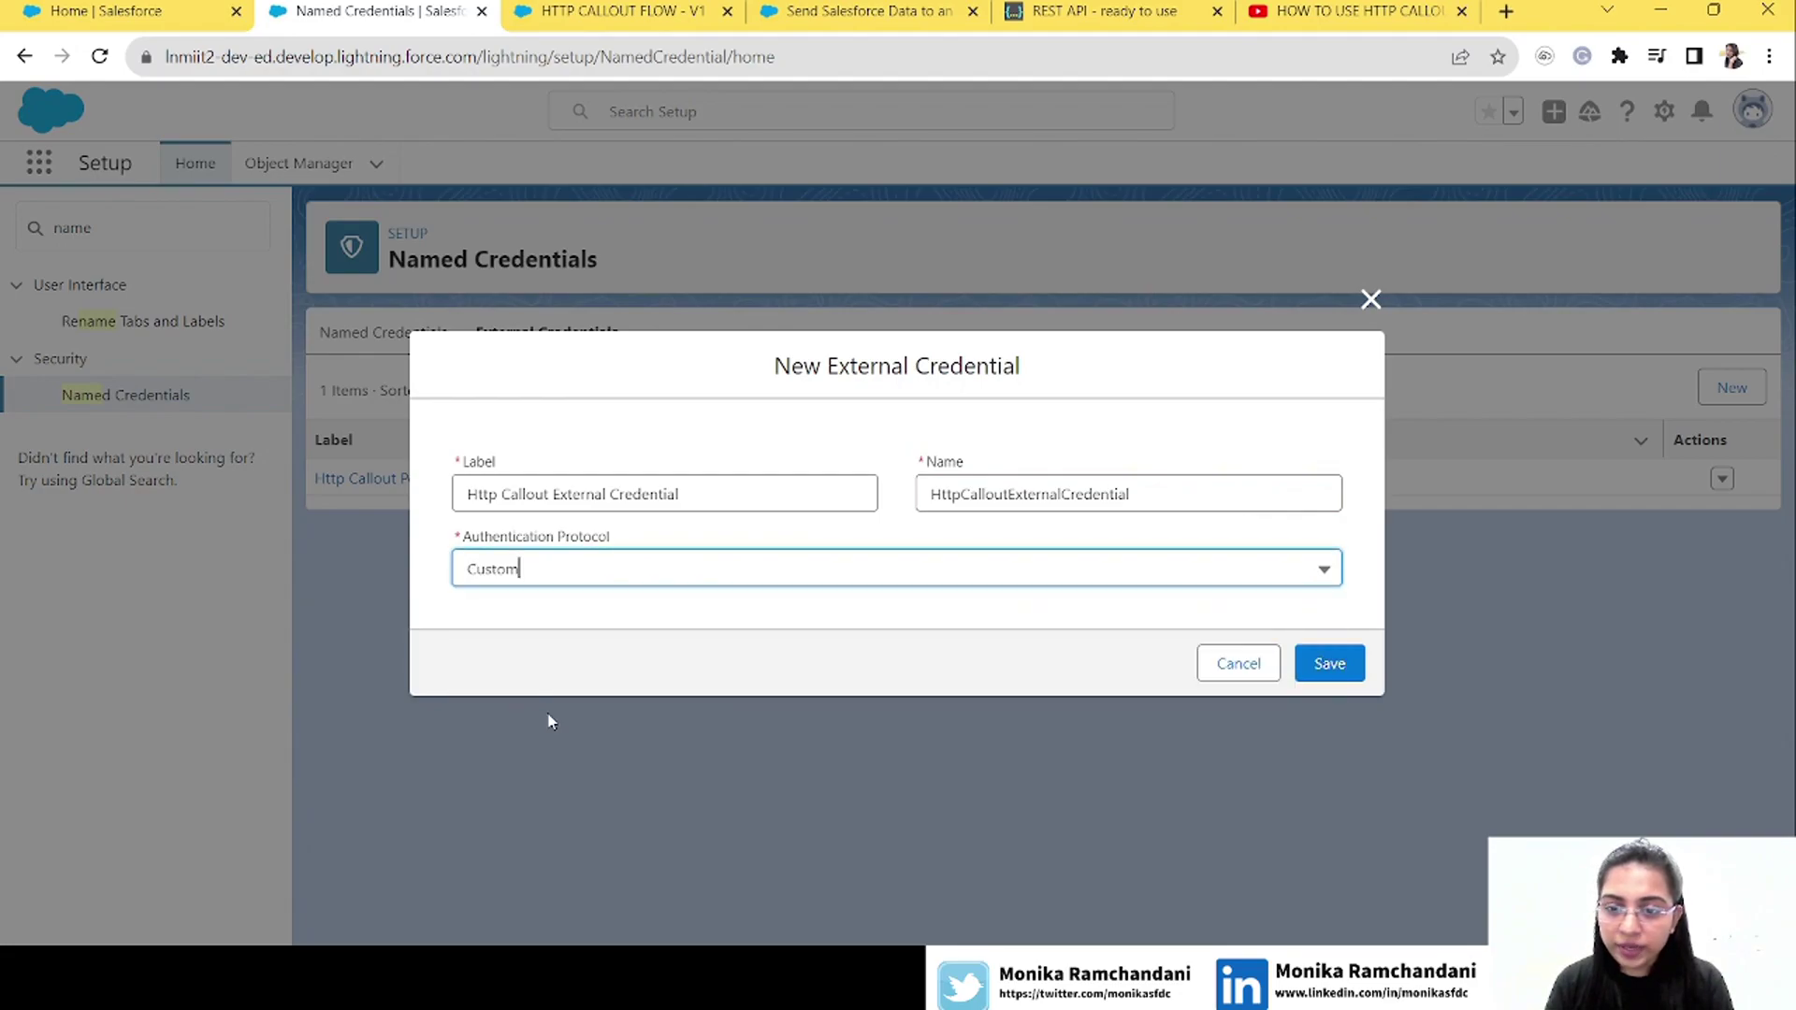
left_click(1336, 666)
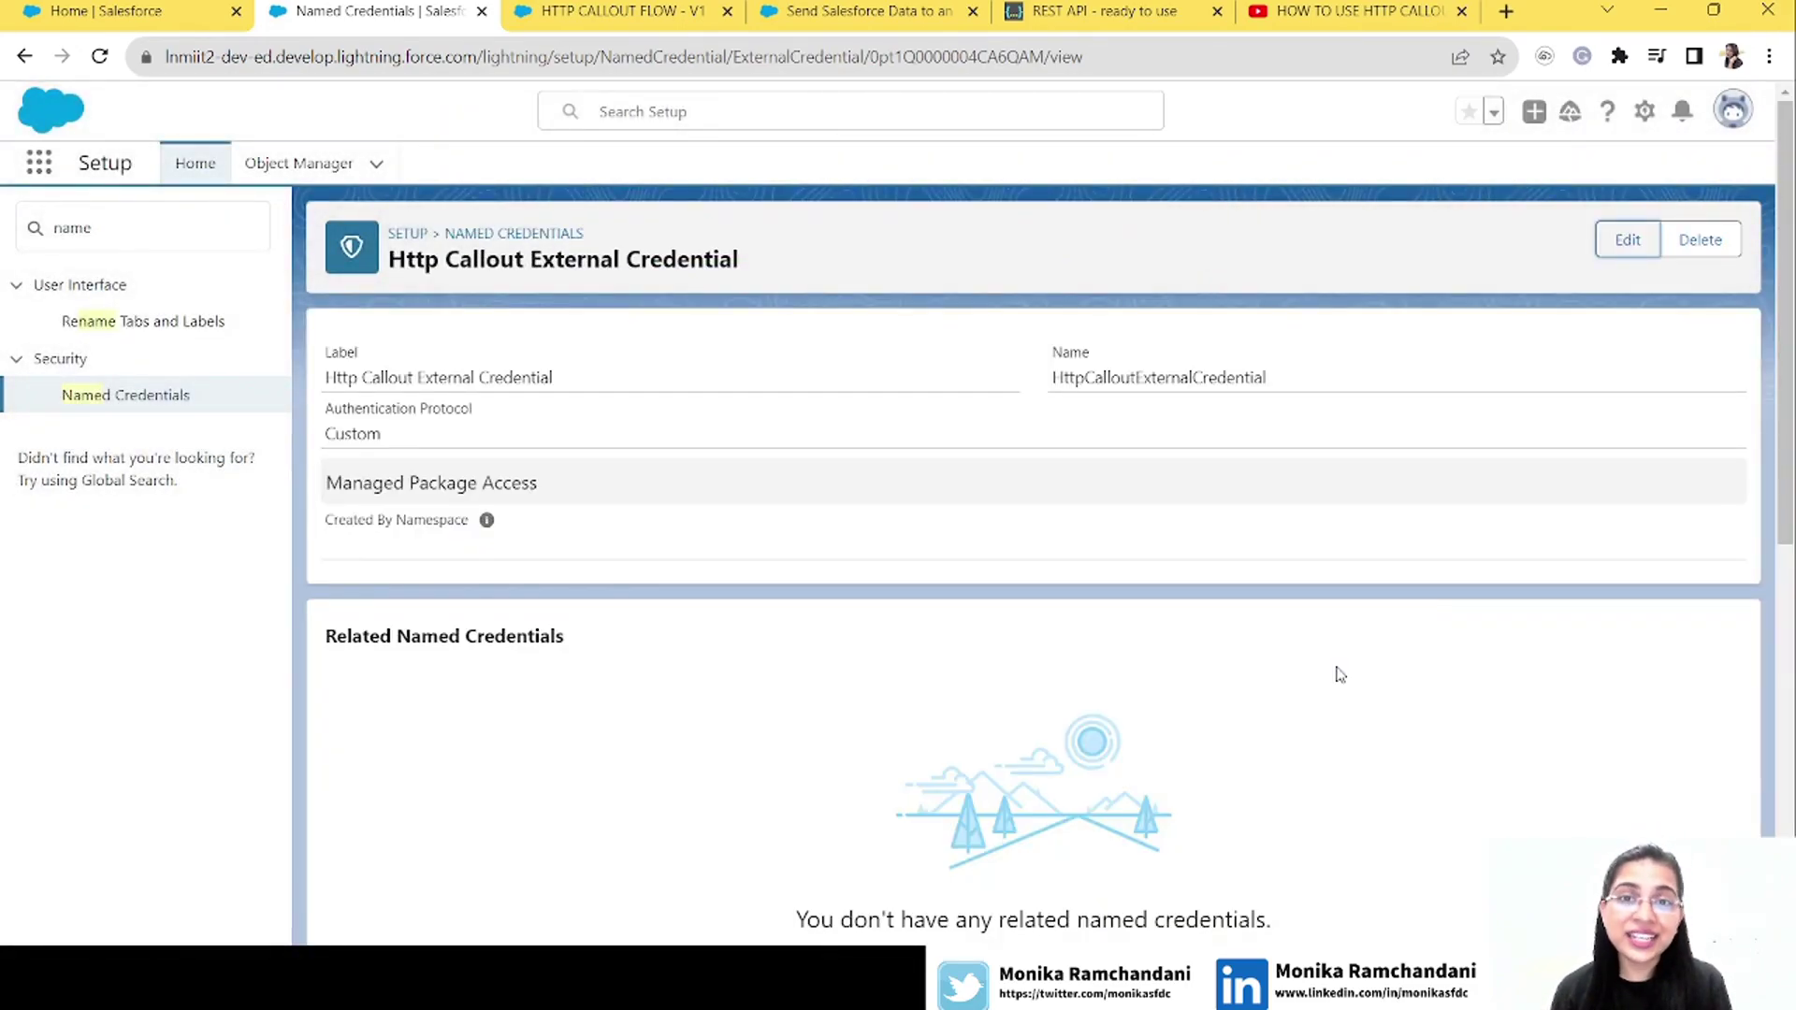
left_click(617, 12)
left_click(1356, 11)
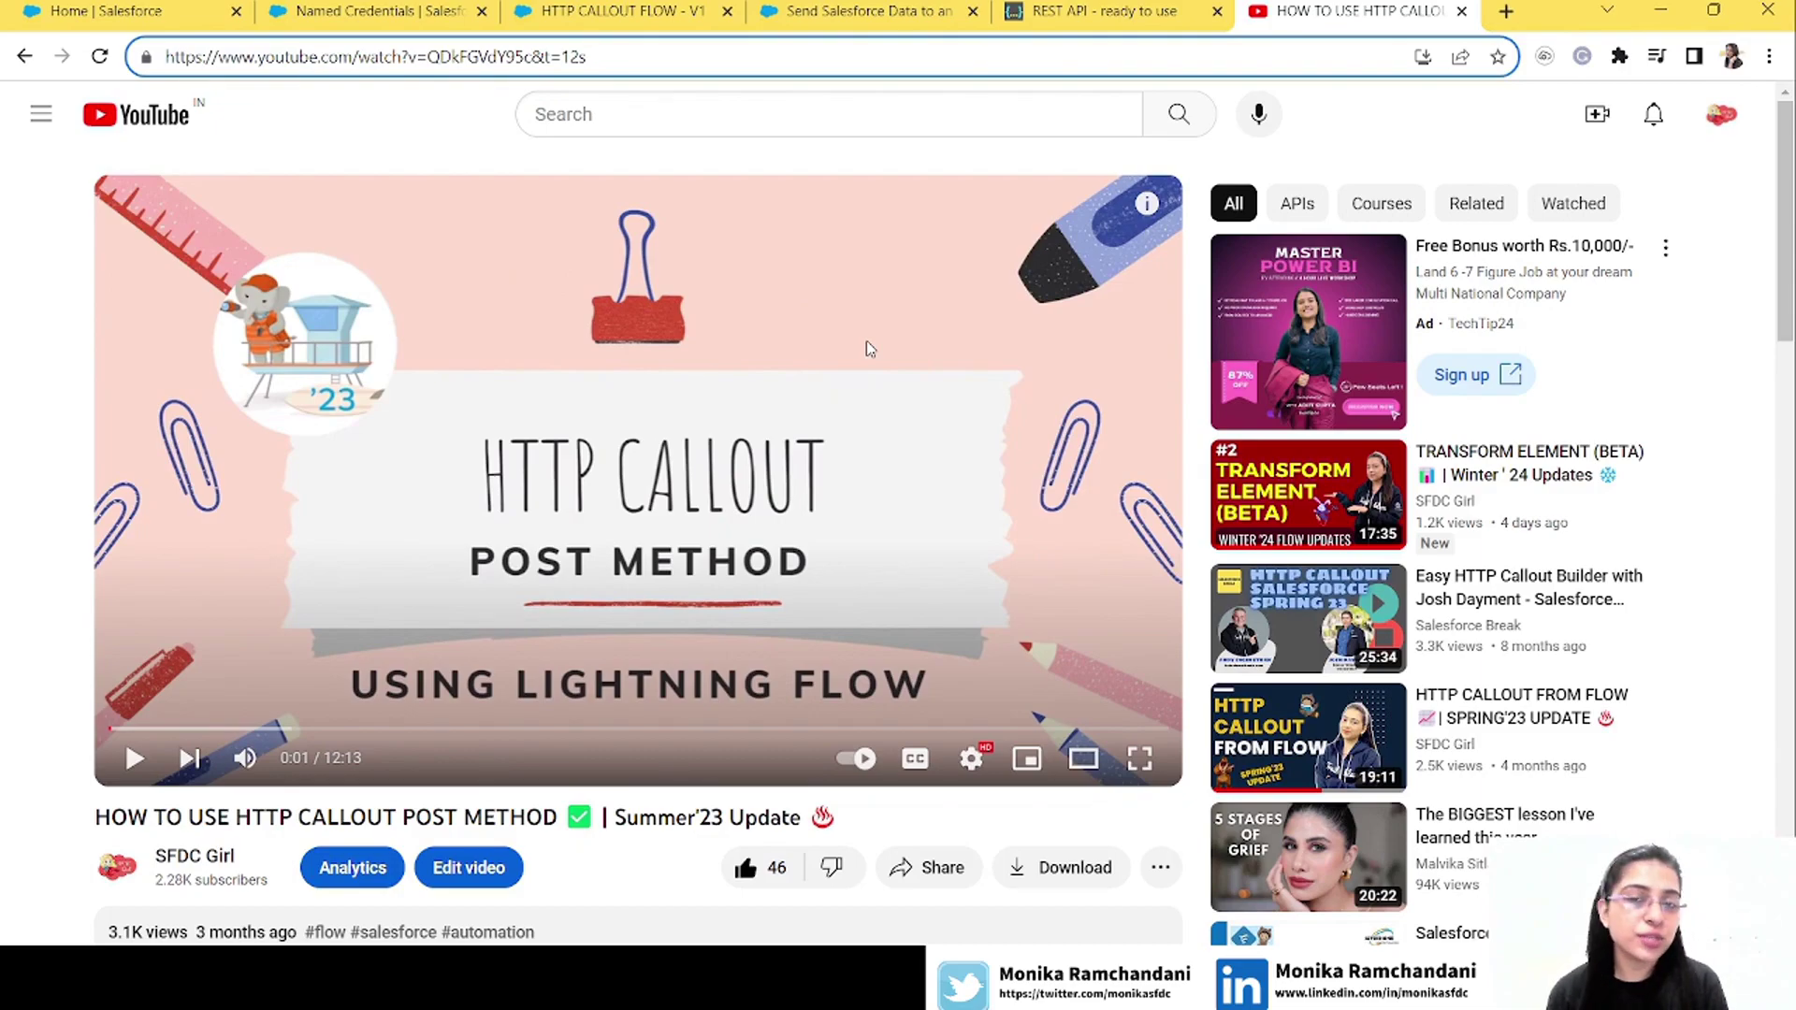
left_click(658, 10)
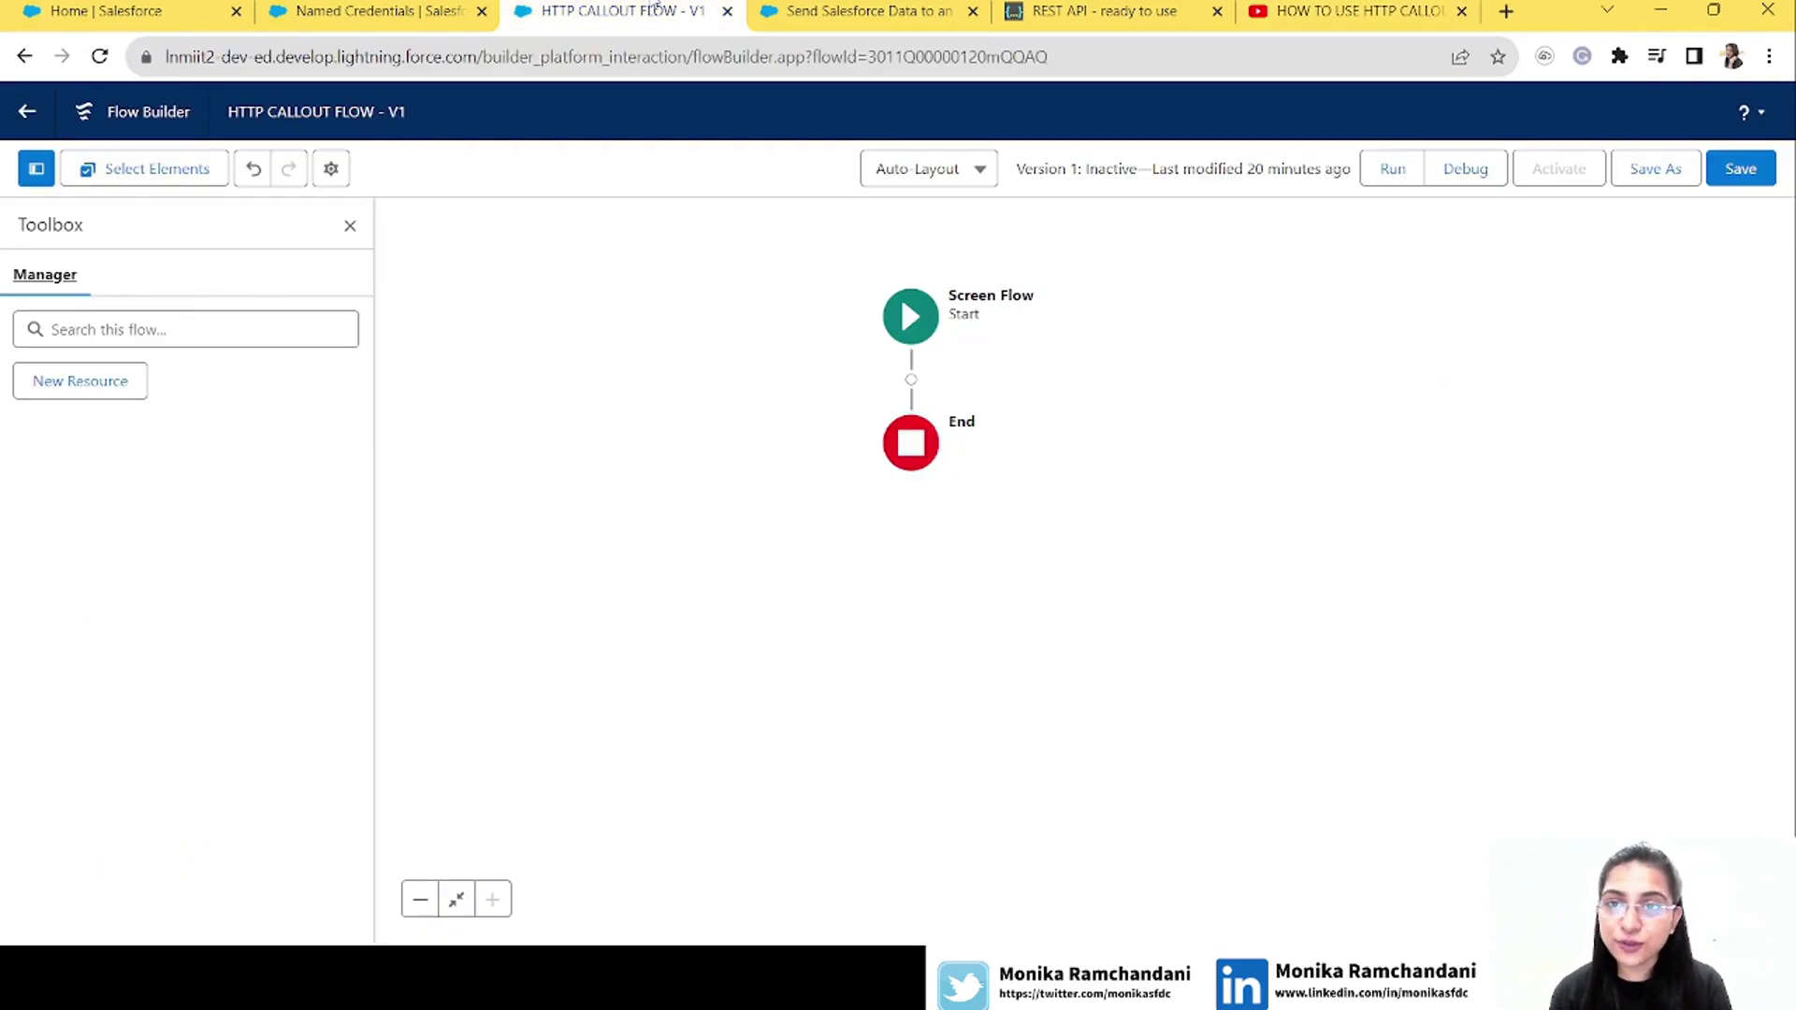
left_click(113, 11)
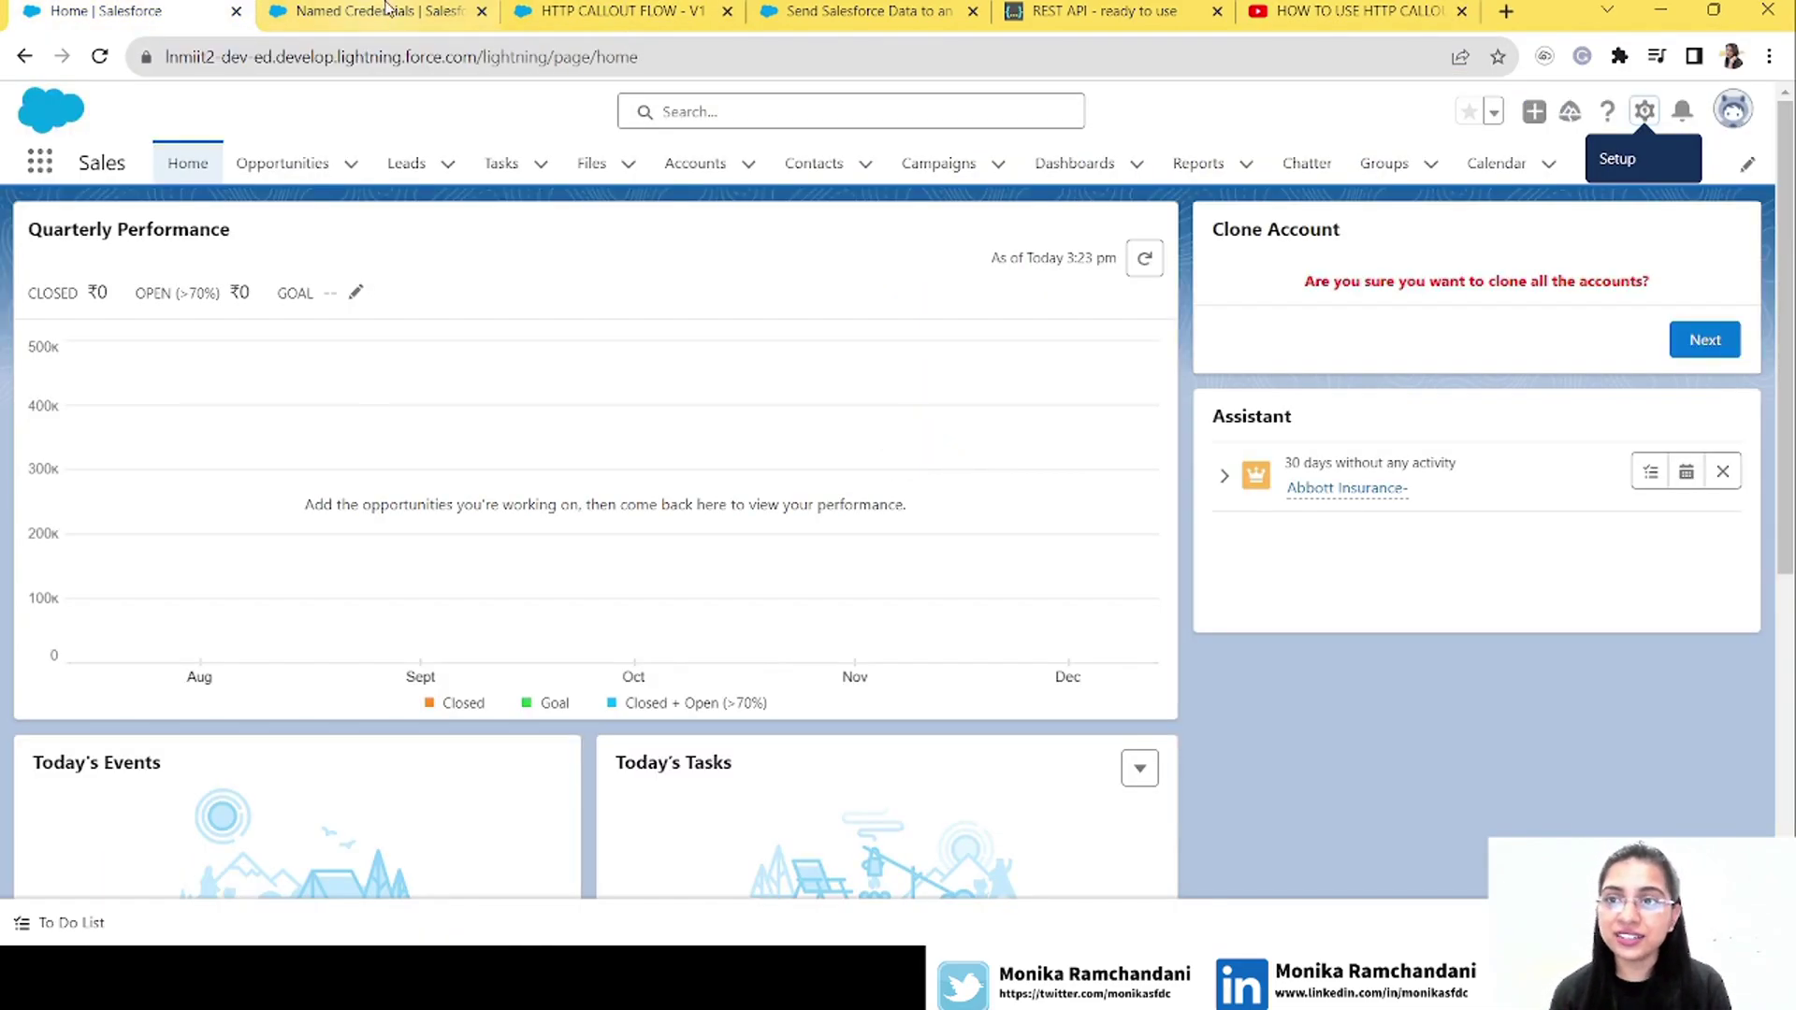
left_click(386, 7)
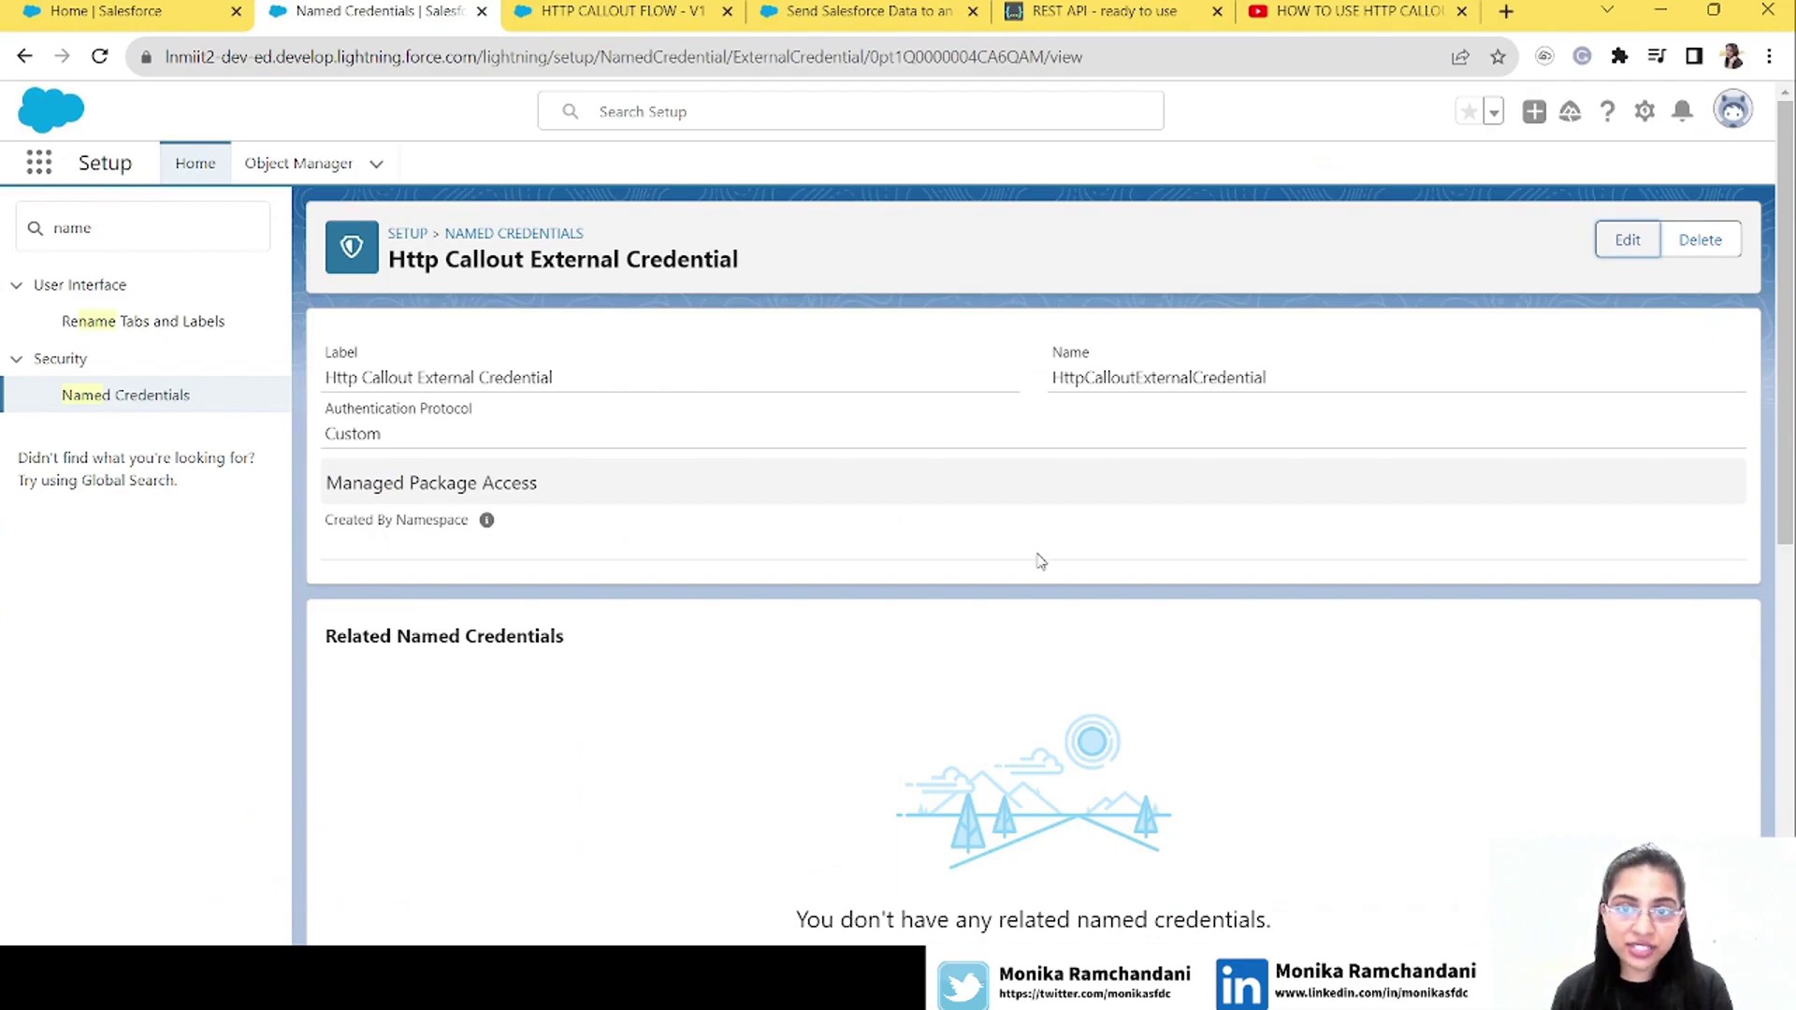
Create a principal with the parameter name Http Principal for the external credential and save it
scroll(1789, 304, "down", 5)
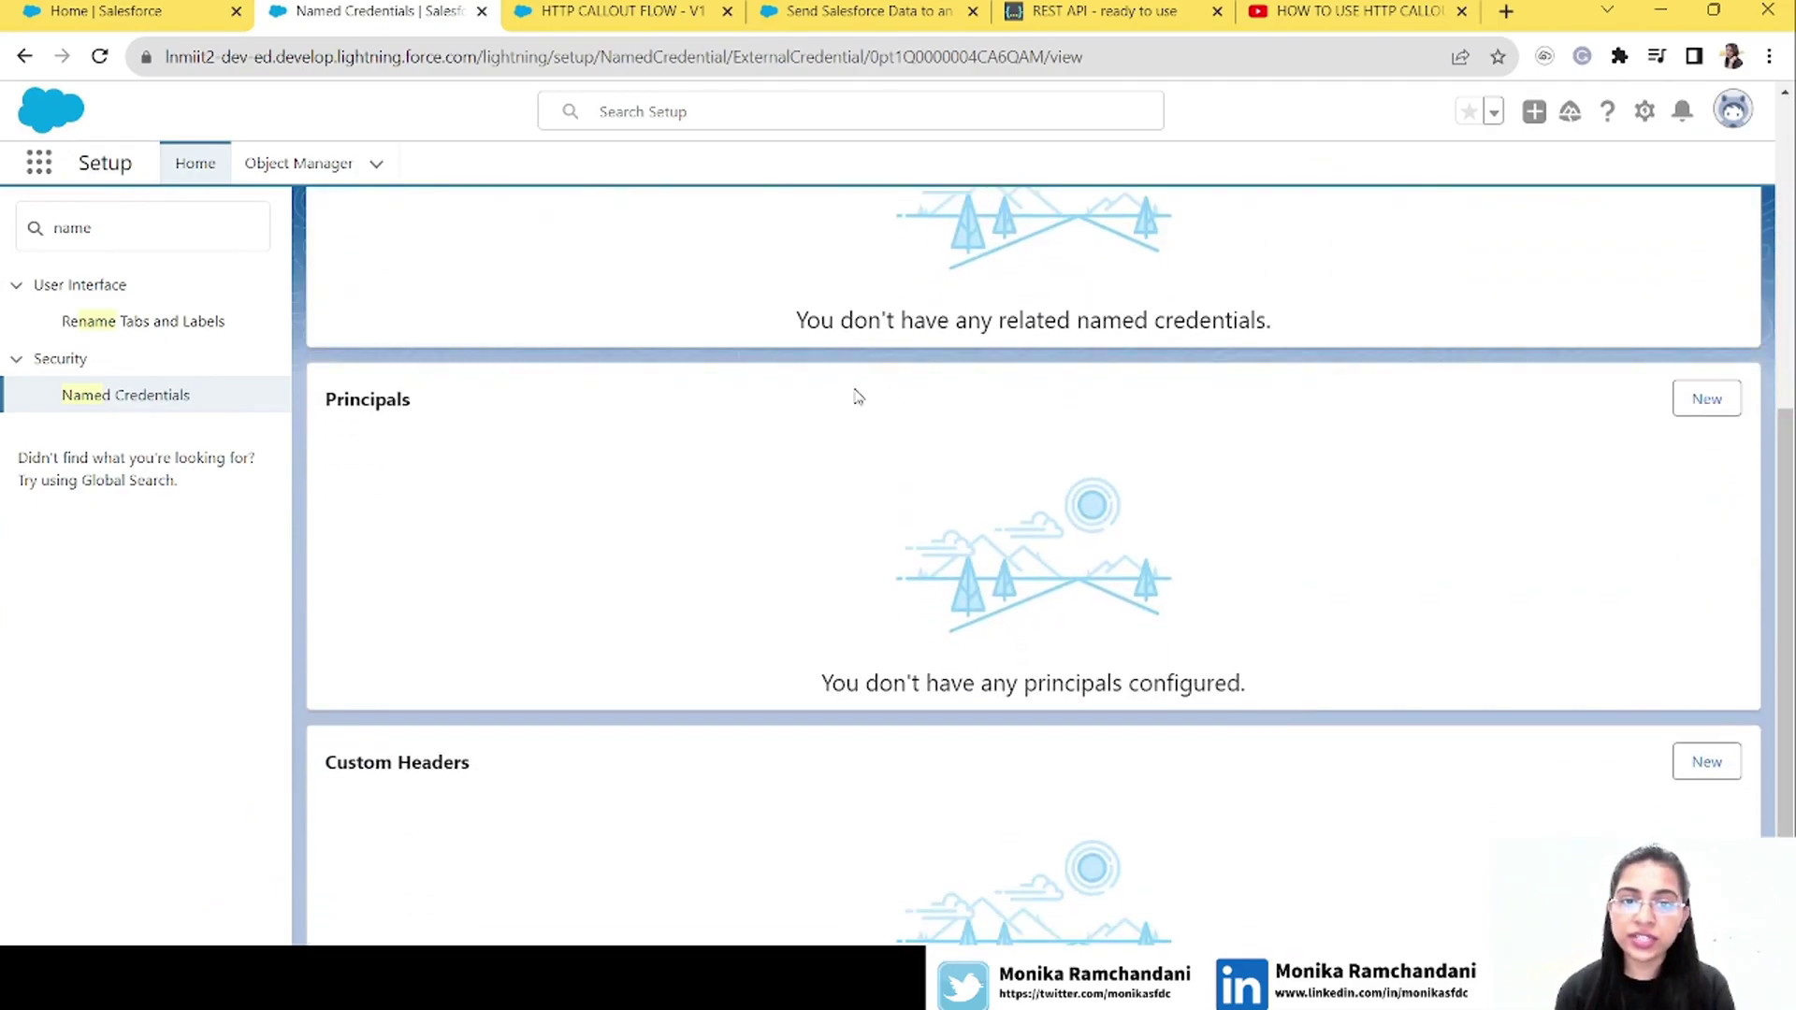
left_click(1698, 397)
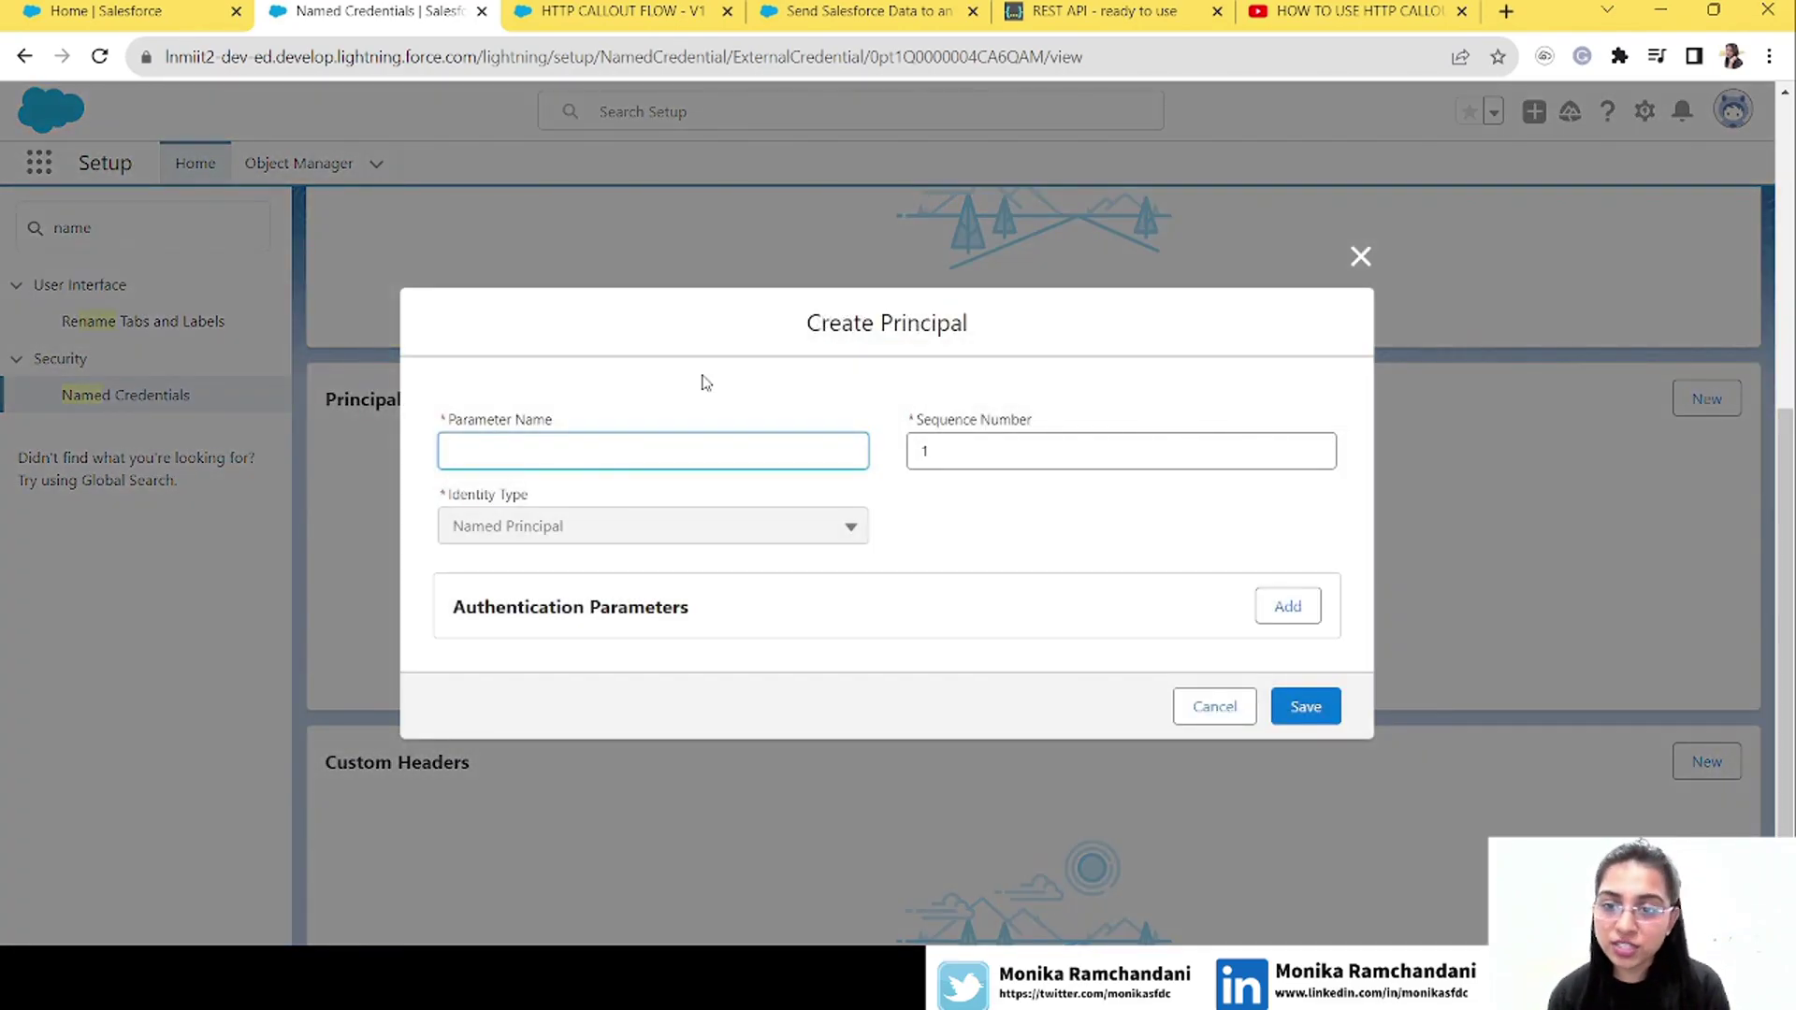
type("Http Principa")
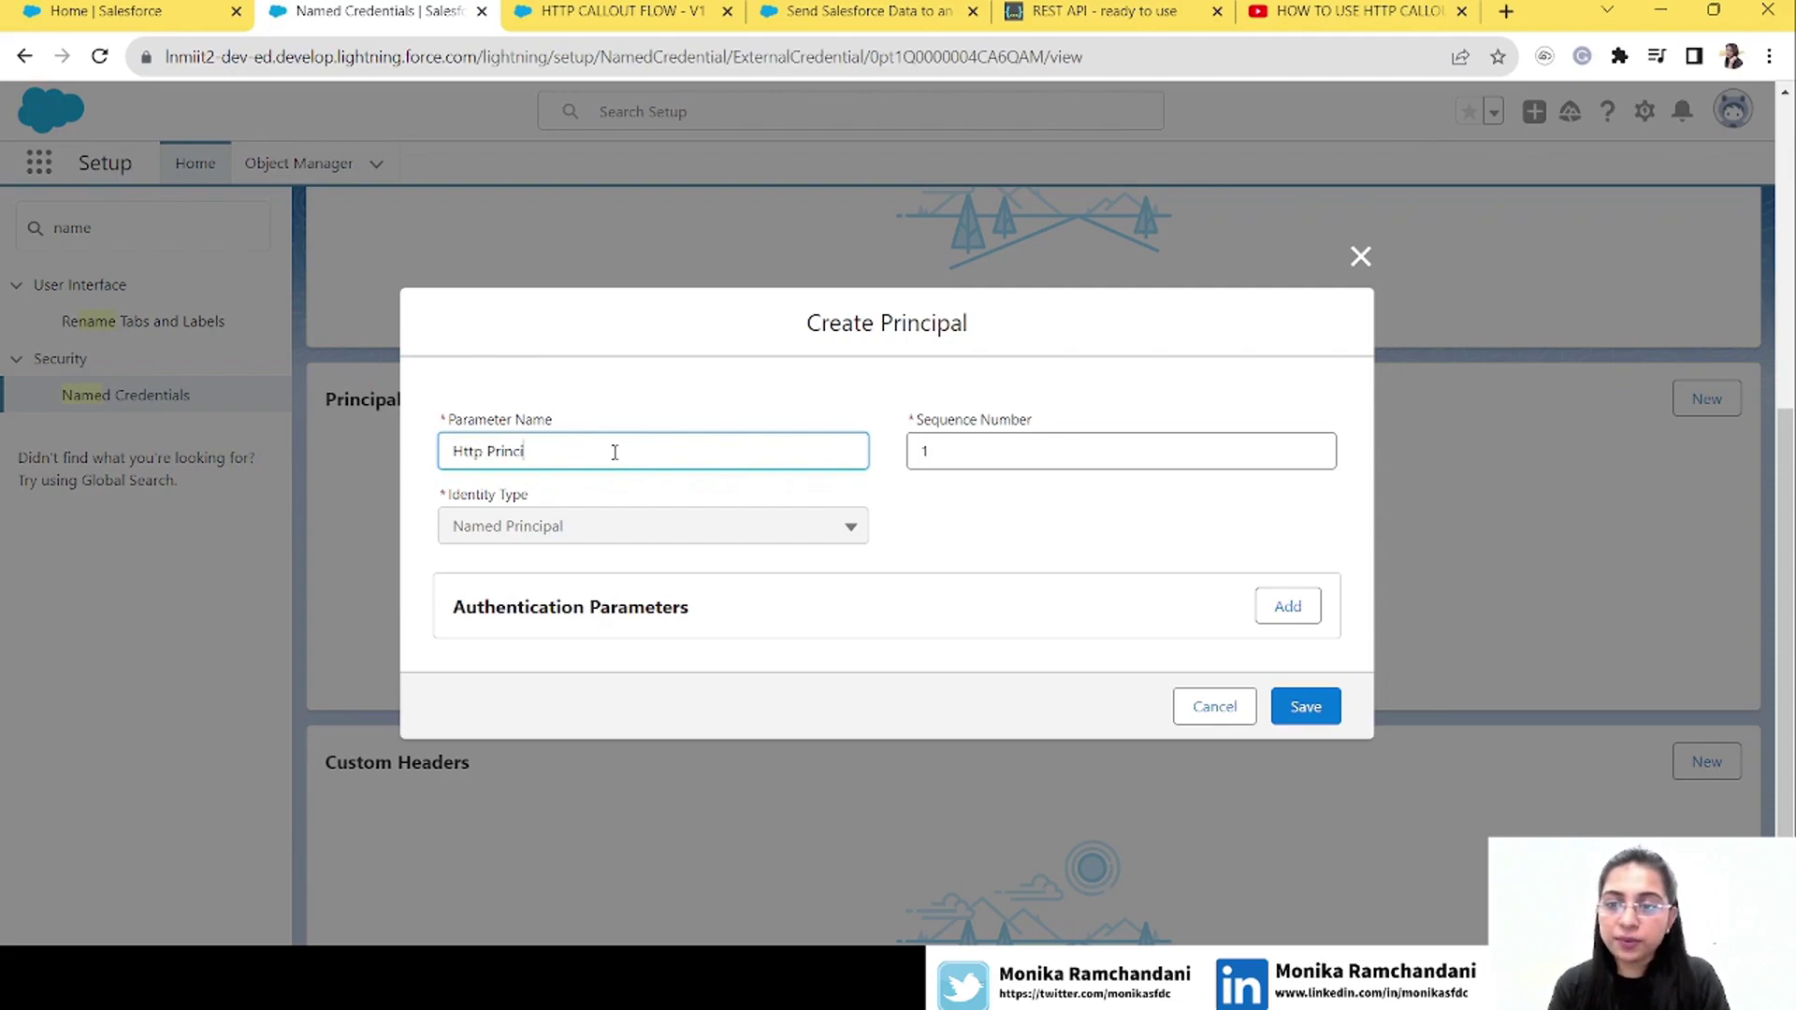
type("l")
key("Tab")
left_click(1326, 714)
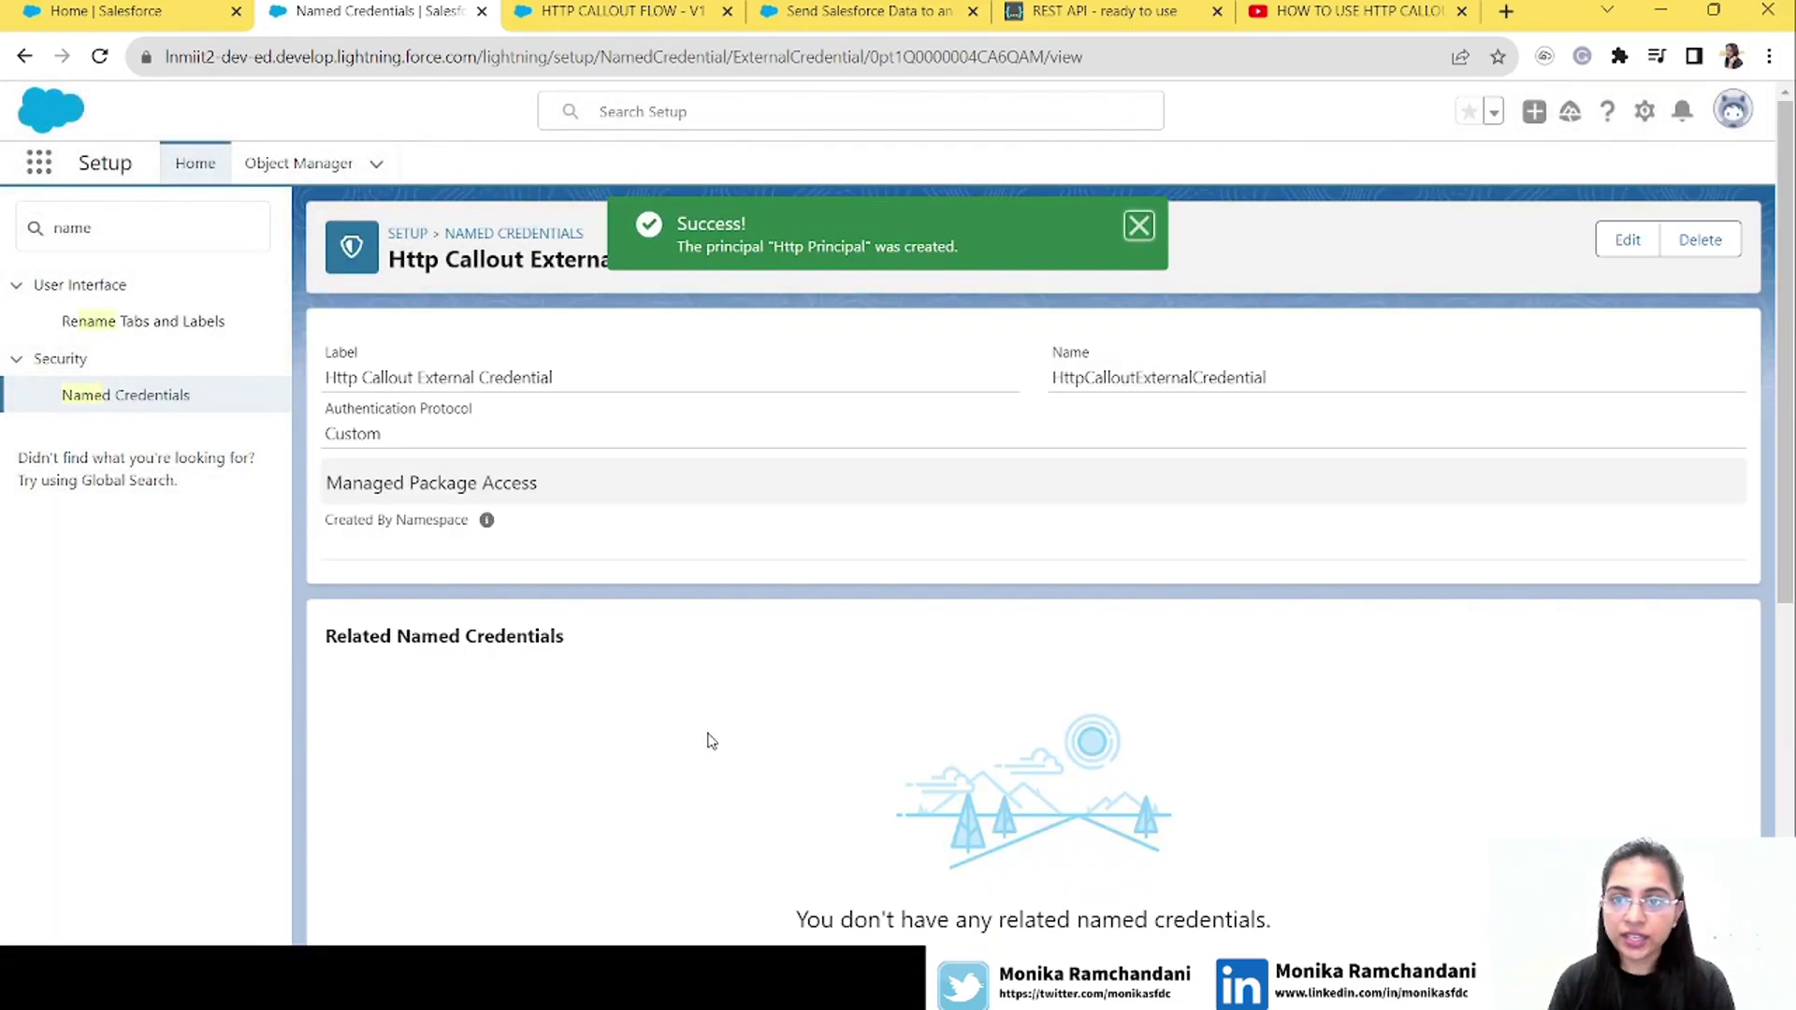
Search the setup for "permi" and open the Permission Sets page
left_click(119, 227)
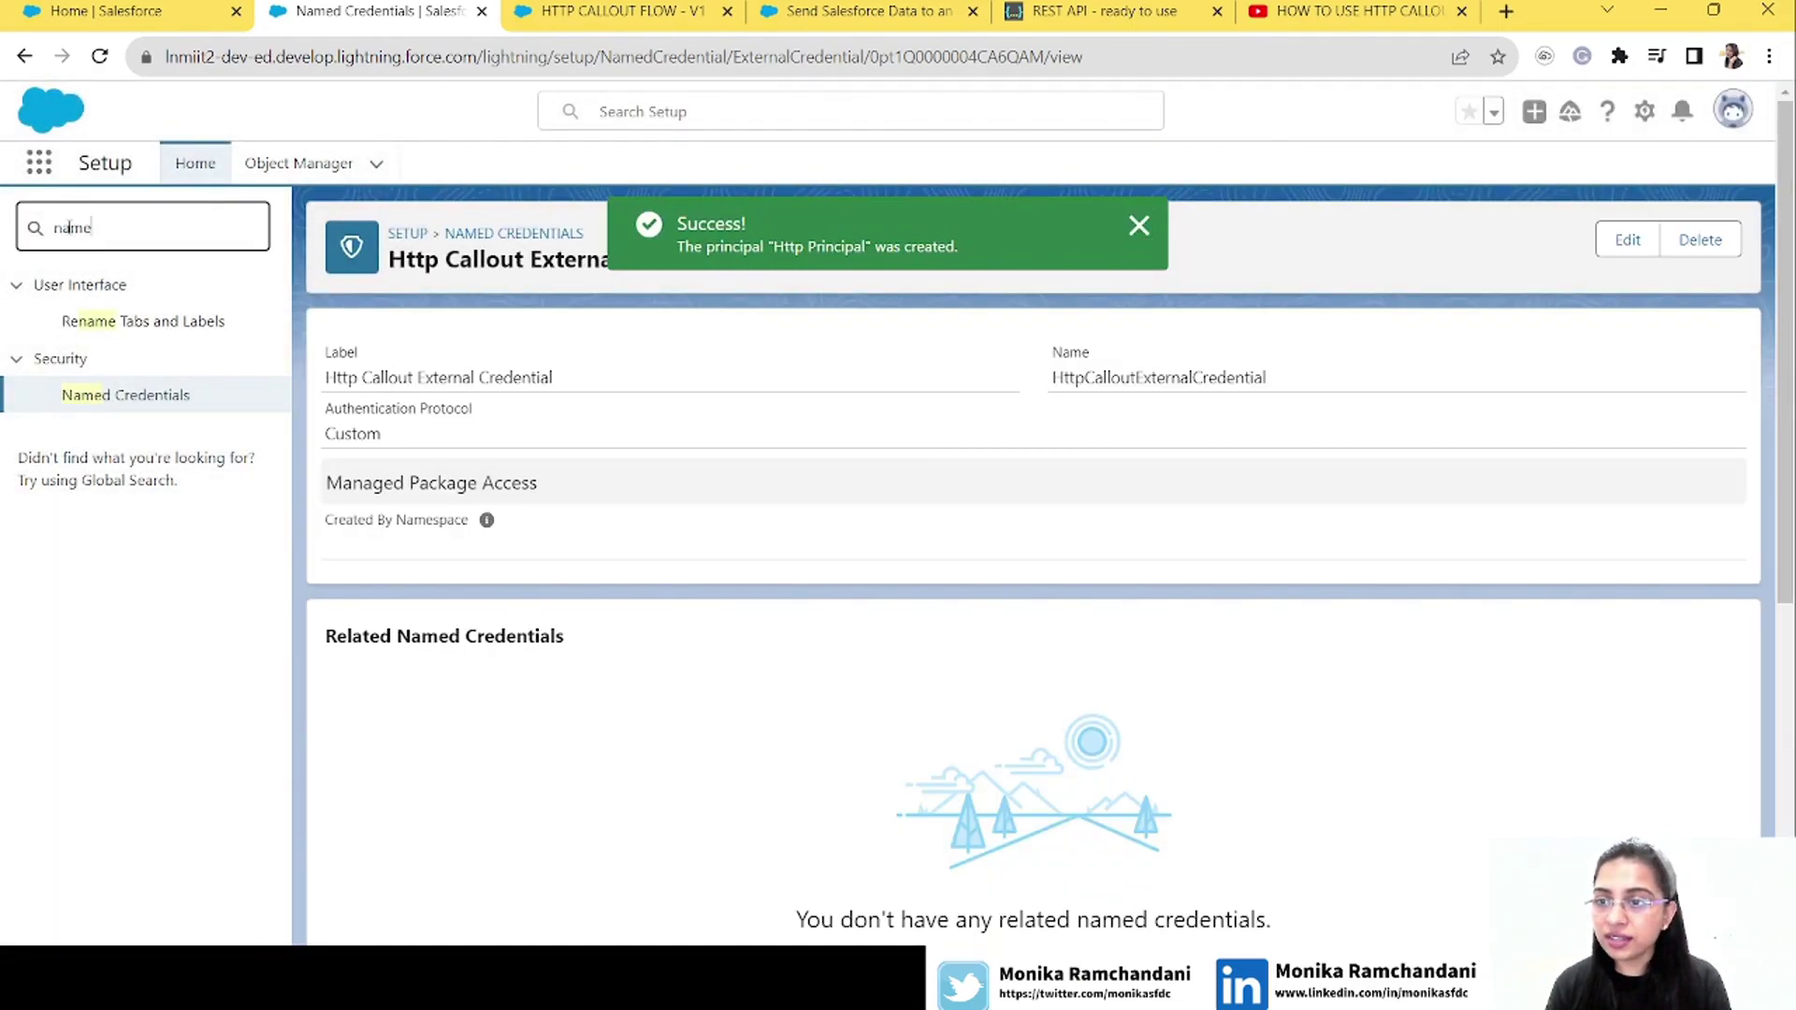
key("BackSpace")
key("BackSpace")
key("BackSpace")
key("BackSpace")
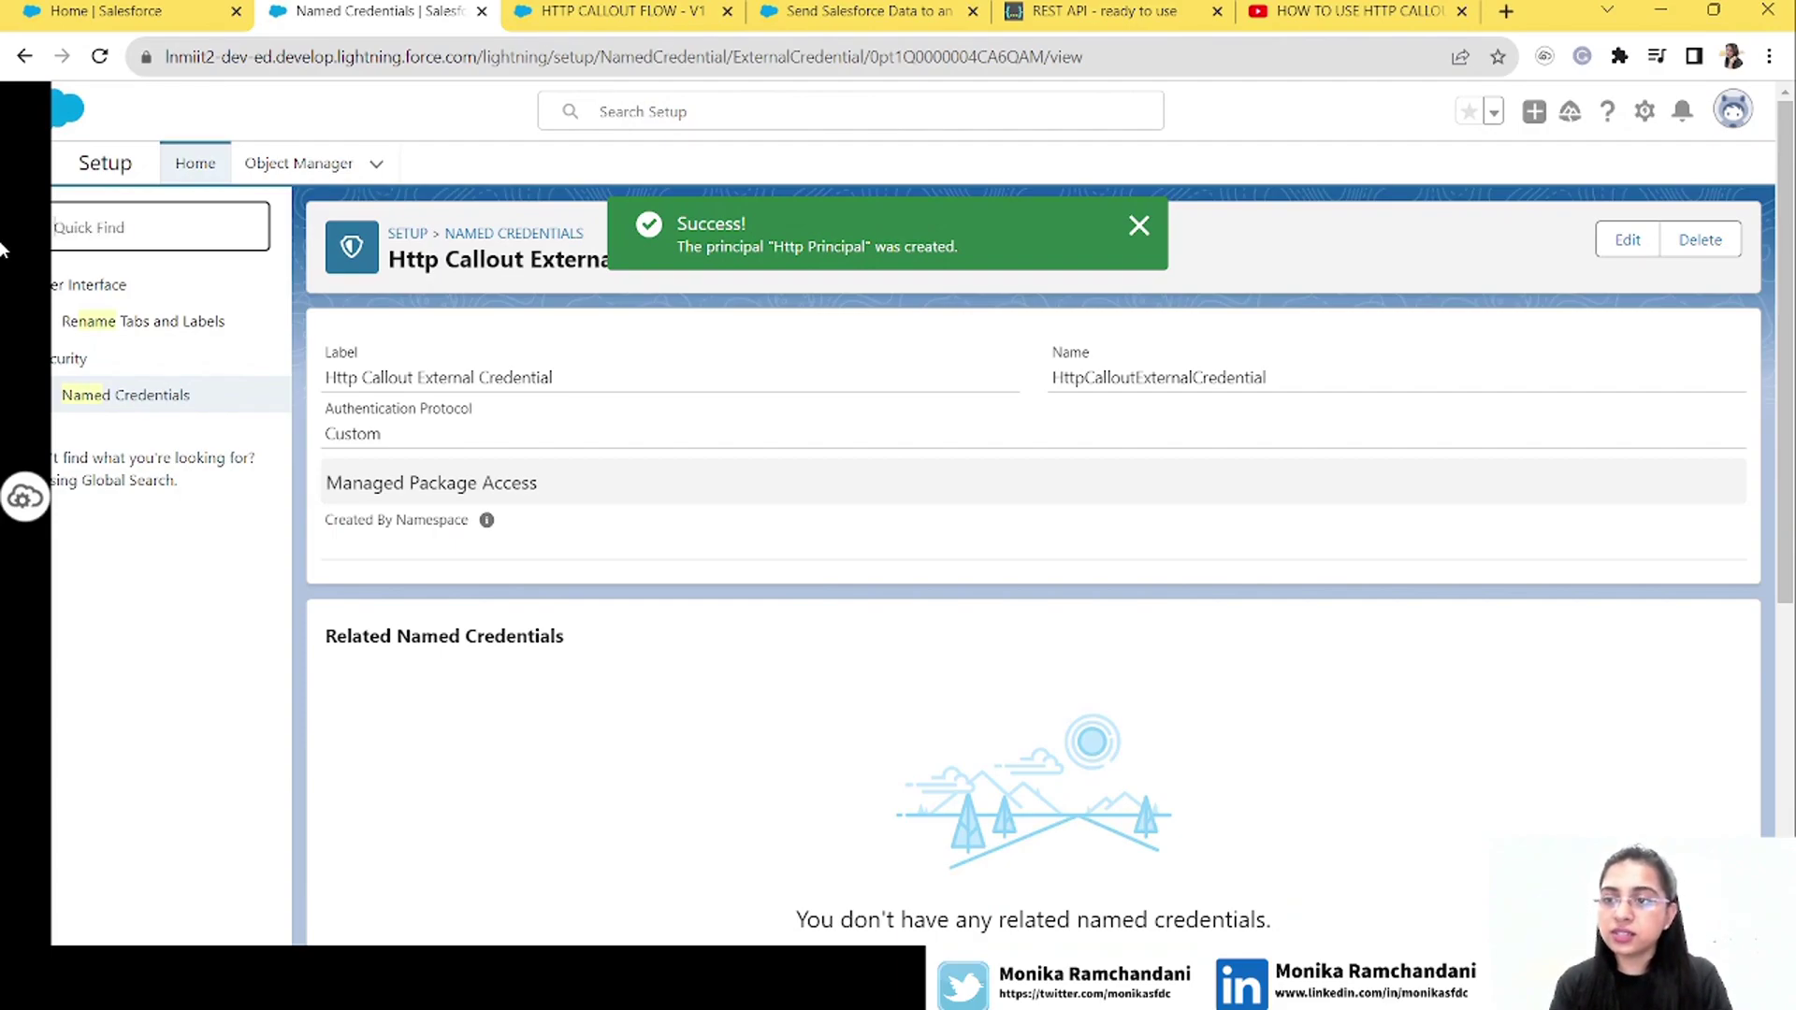
type("permi")
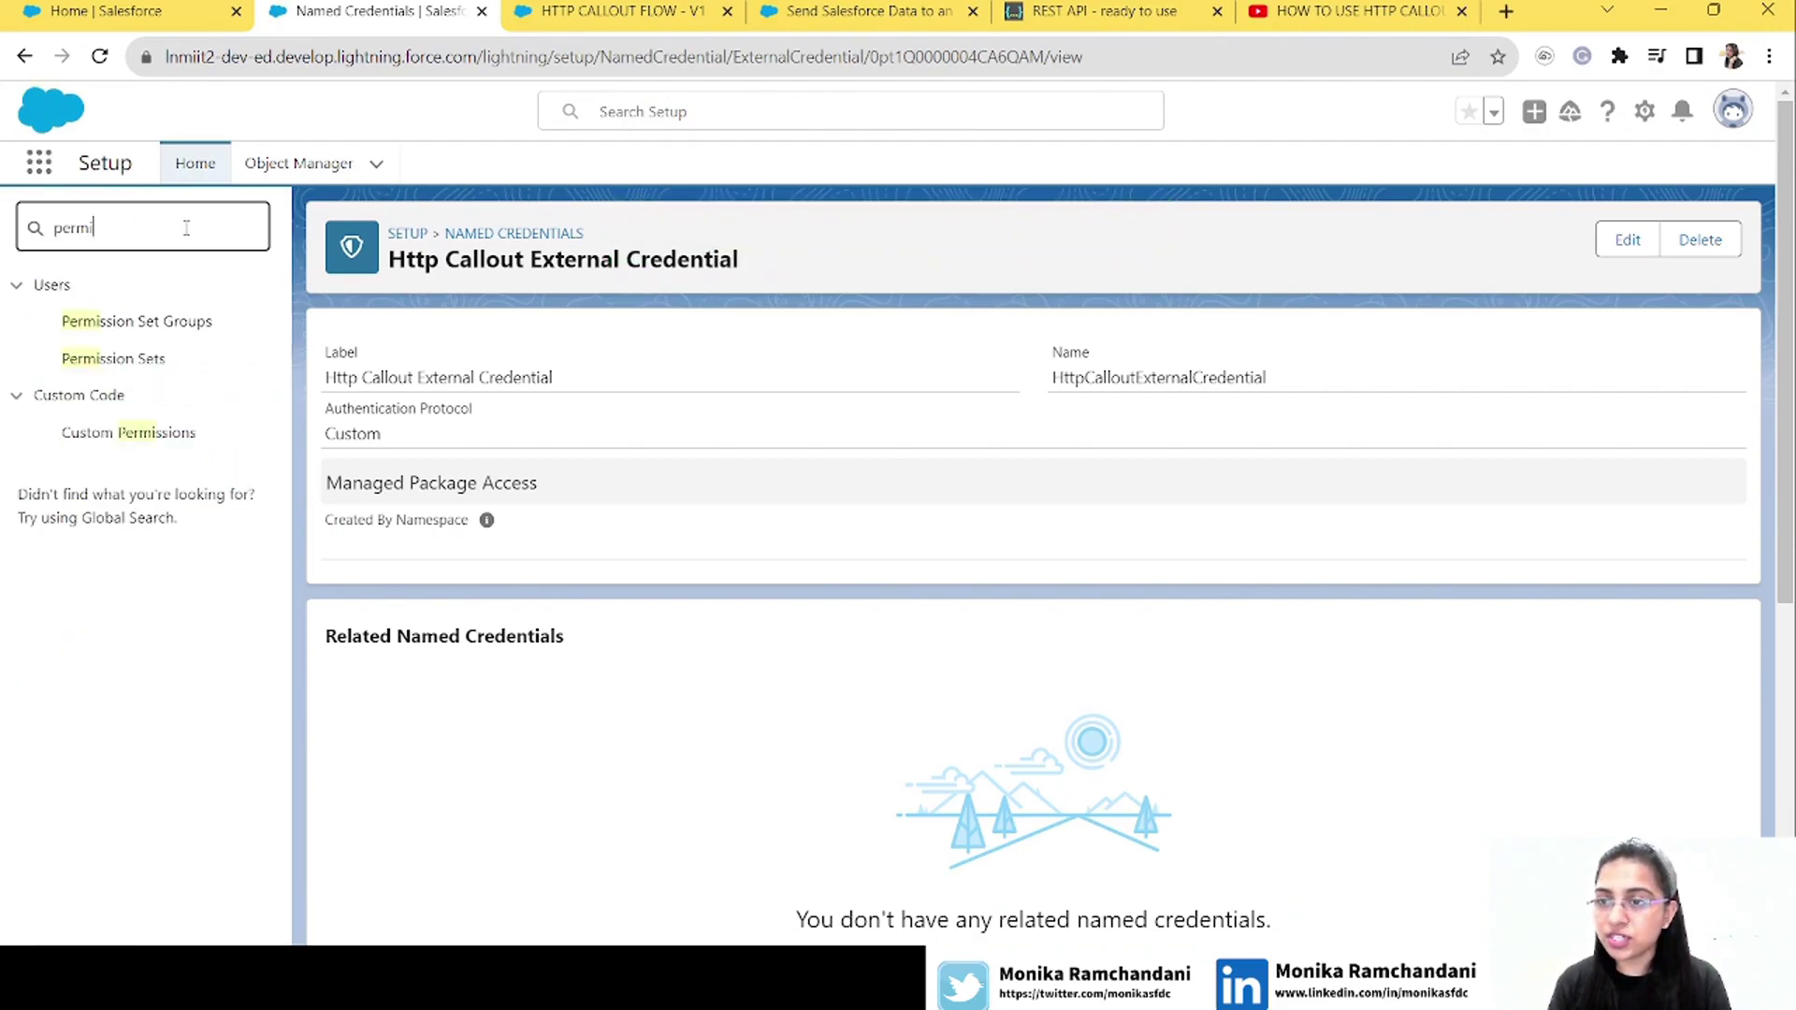
left_click(136, 362)
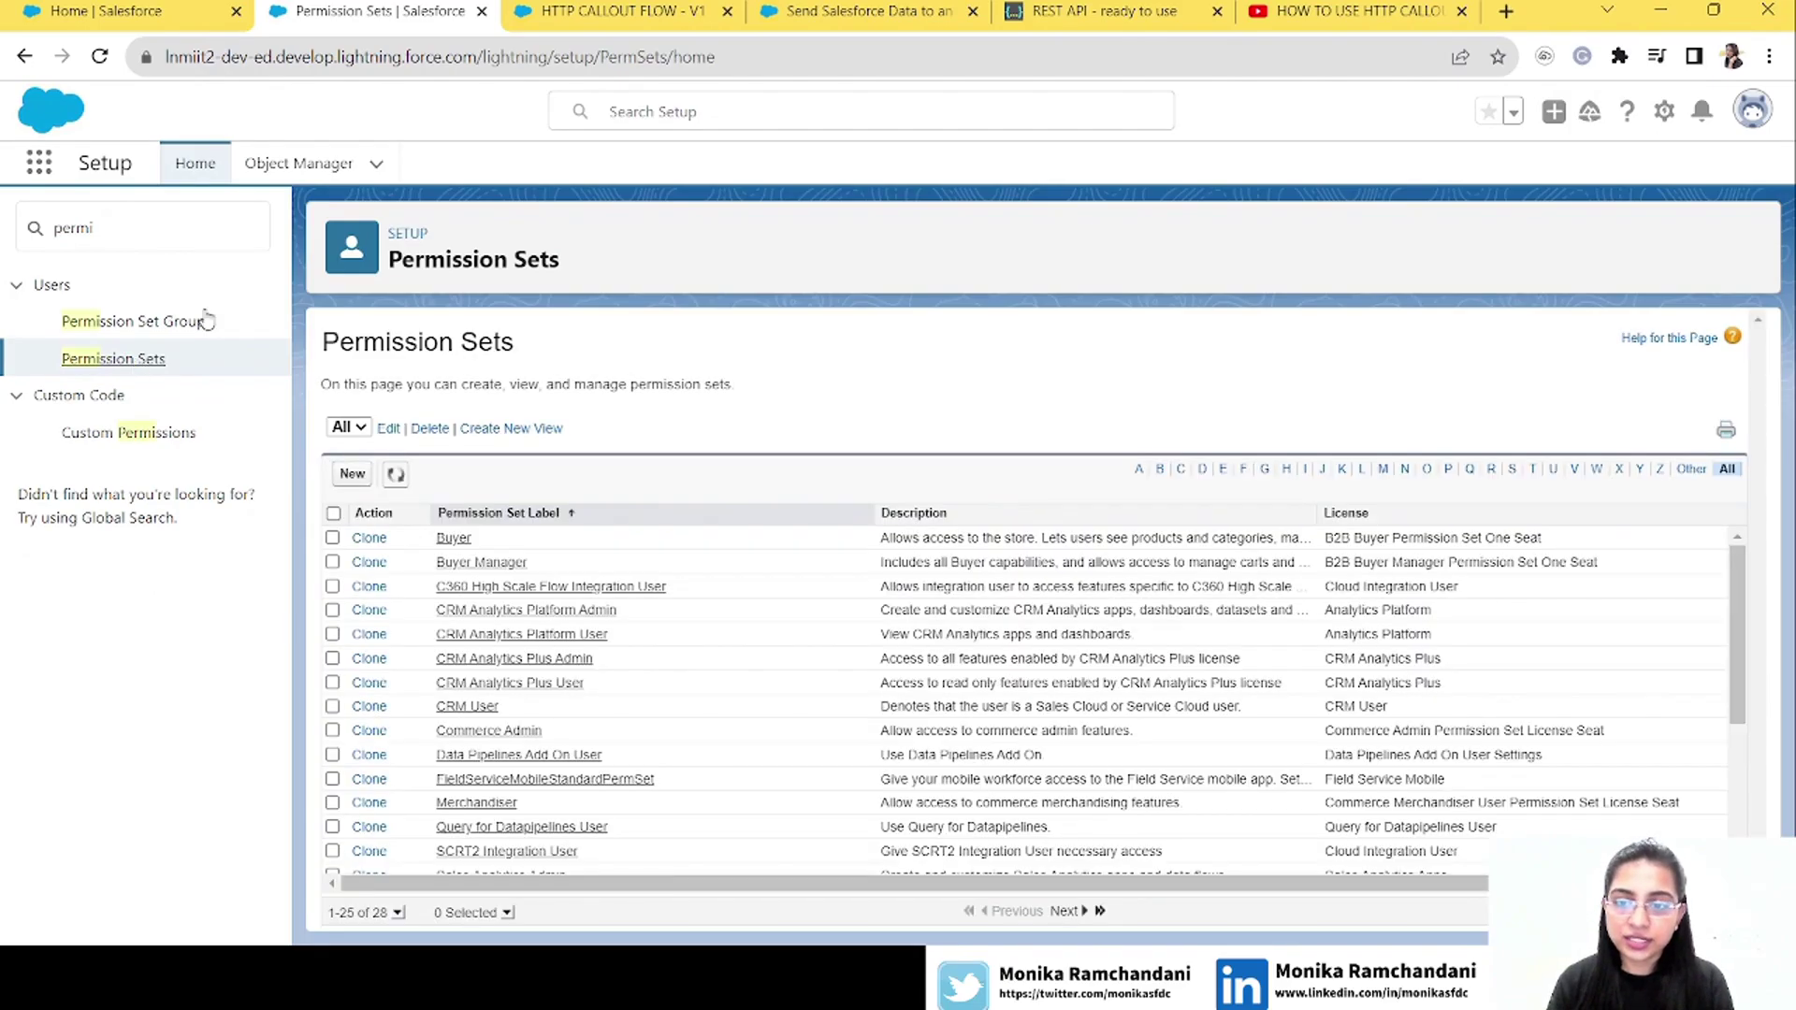
Create and save a new permission set labelled Http Callout Permission Set, keeping the auto-filled API name and no license
left_click(354, 478)
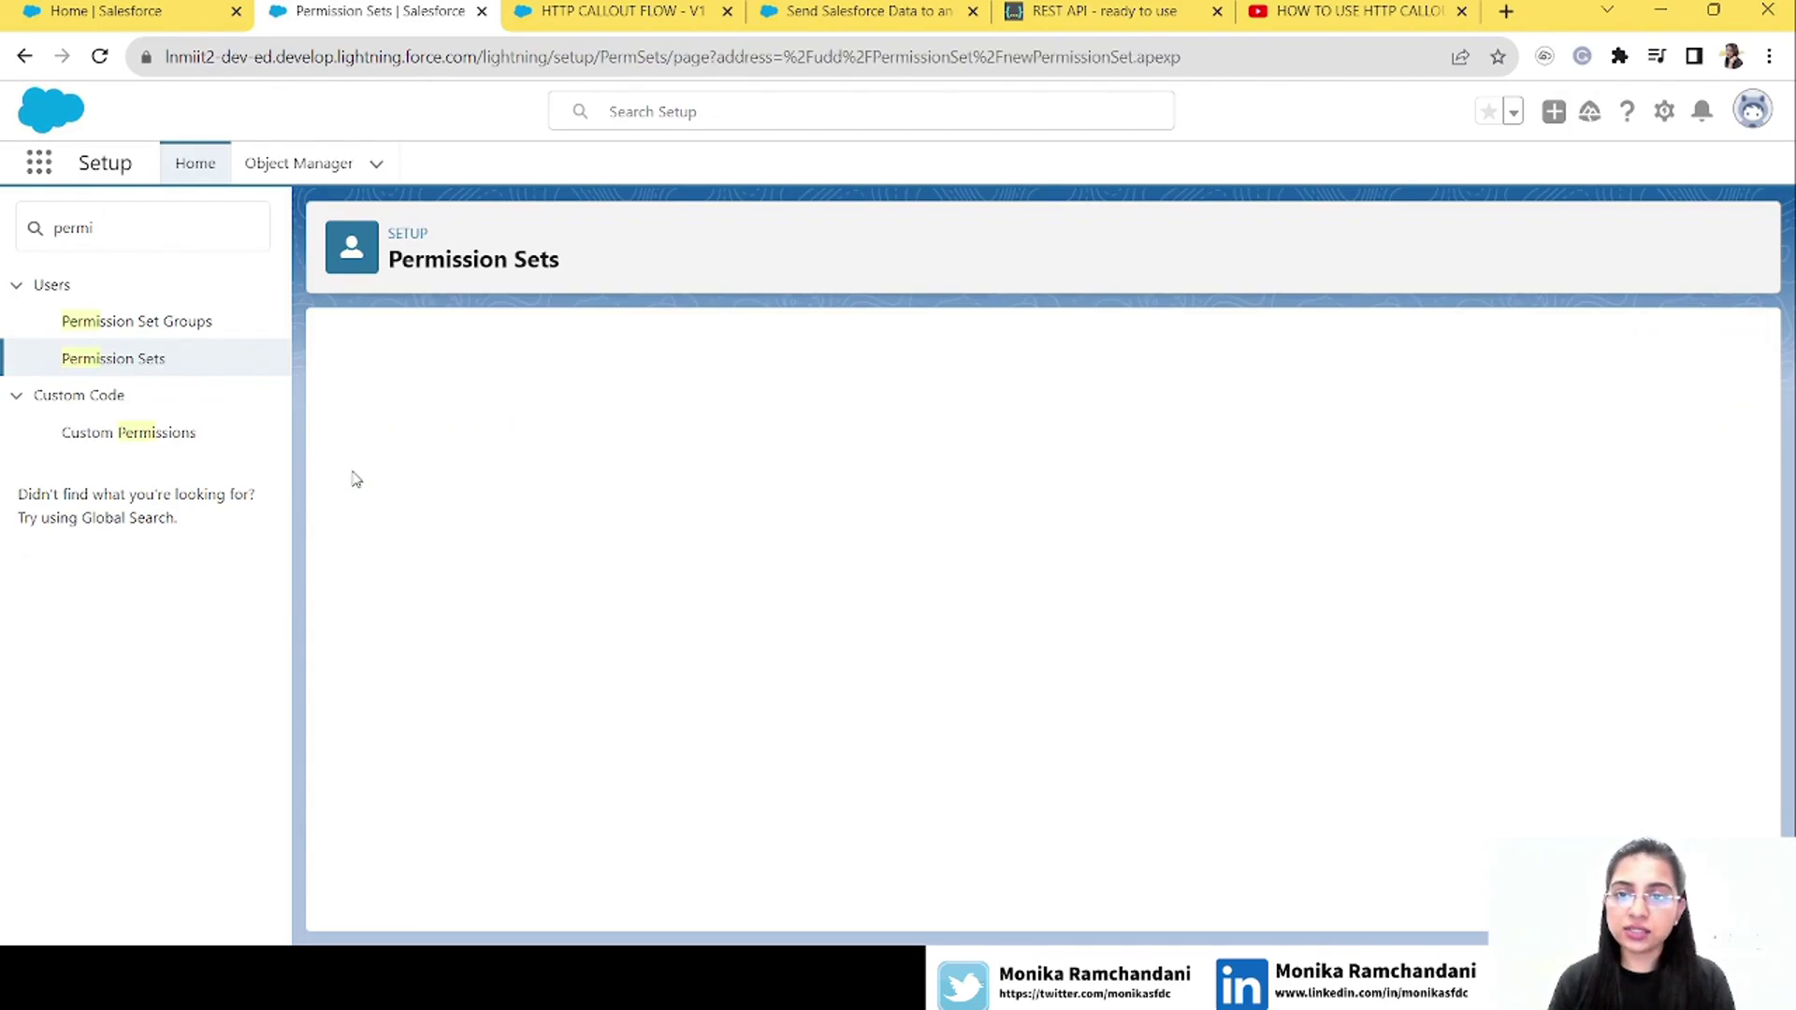
type("h")
key("BackSpace")
type("Http")
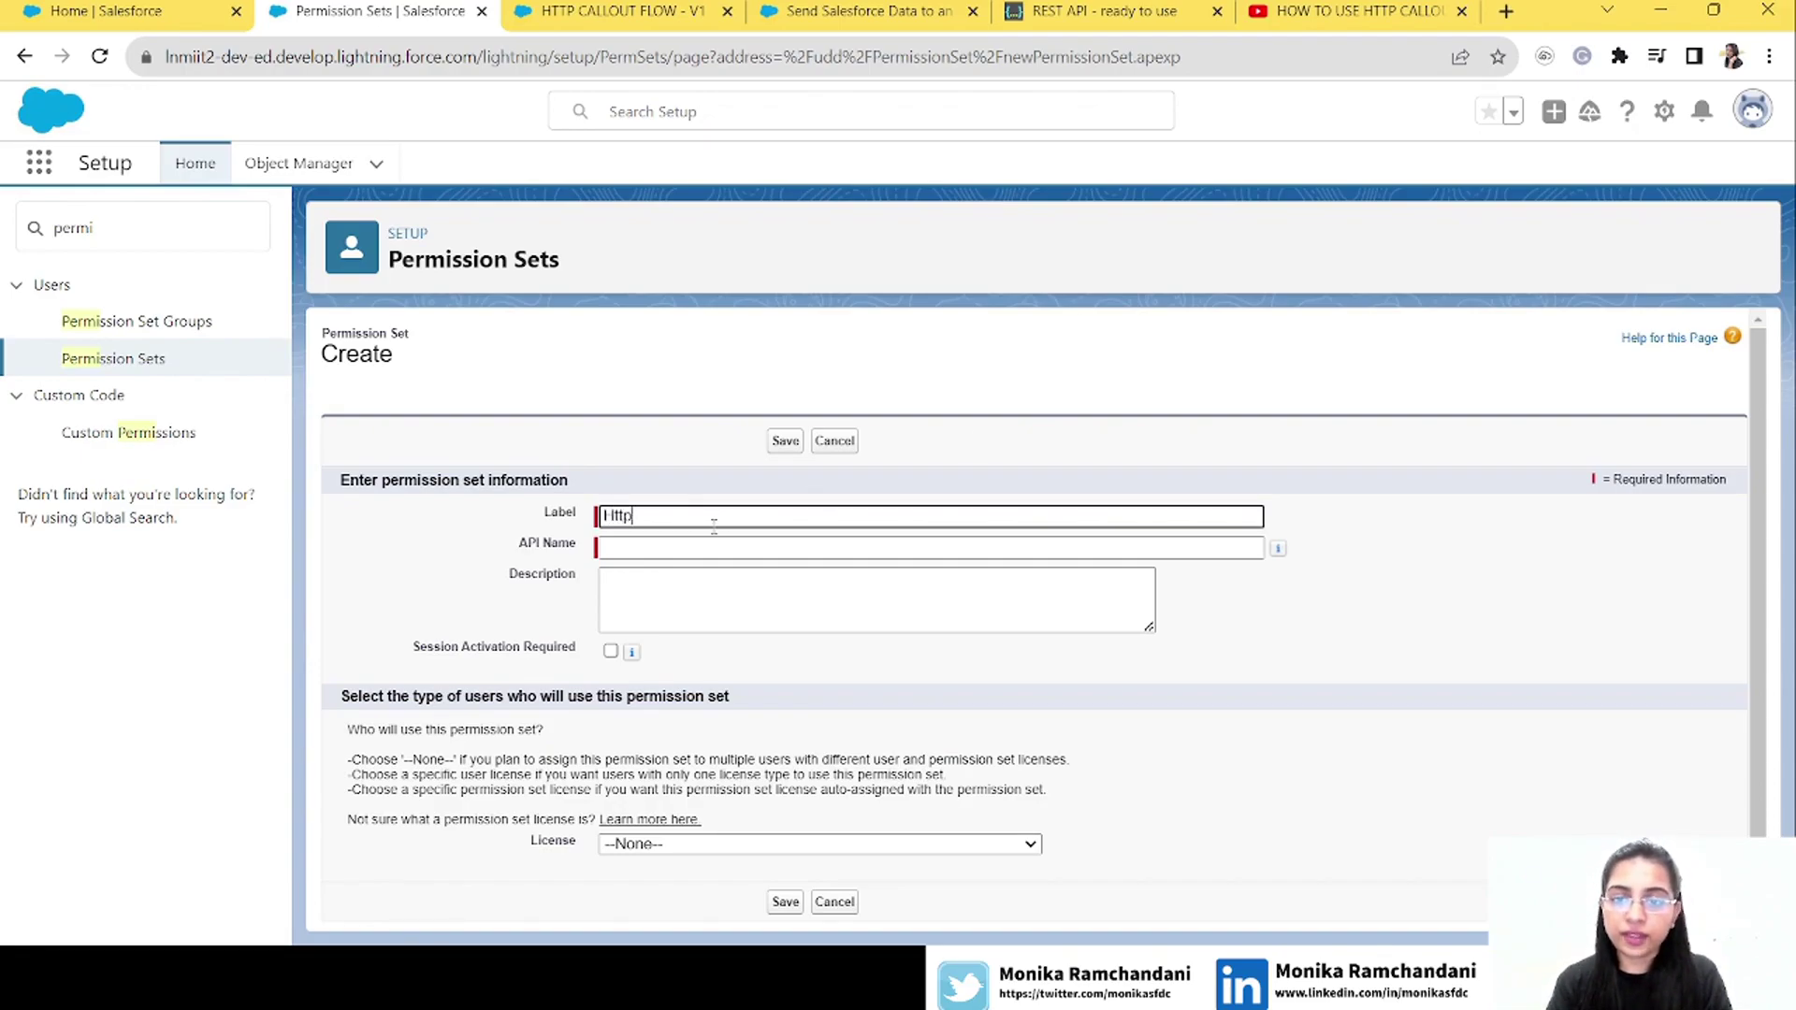
type(" Callout ")
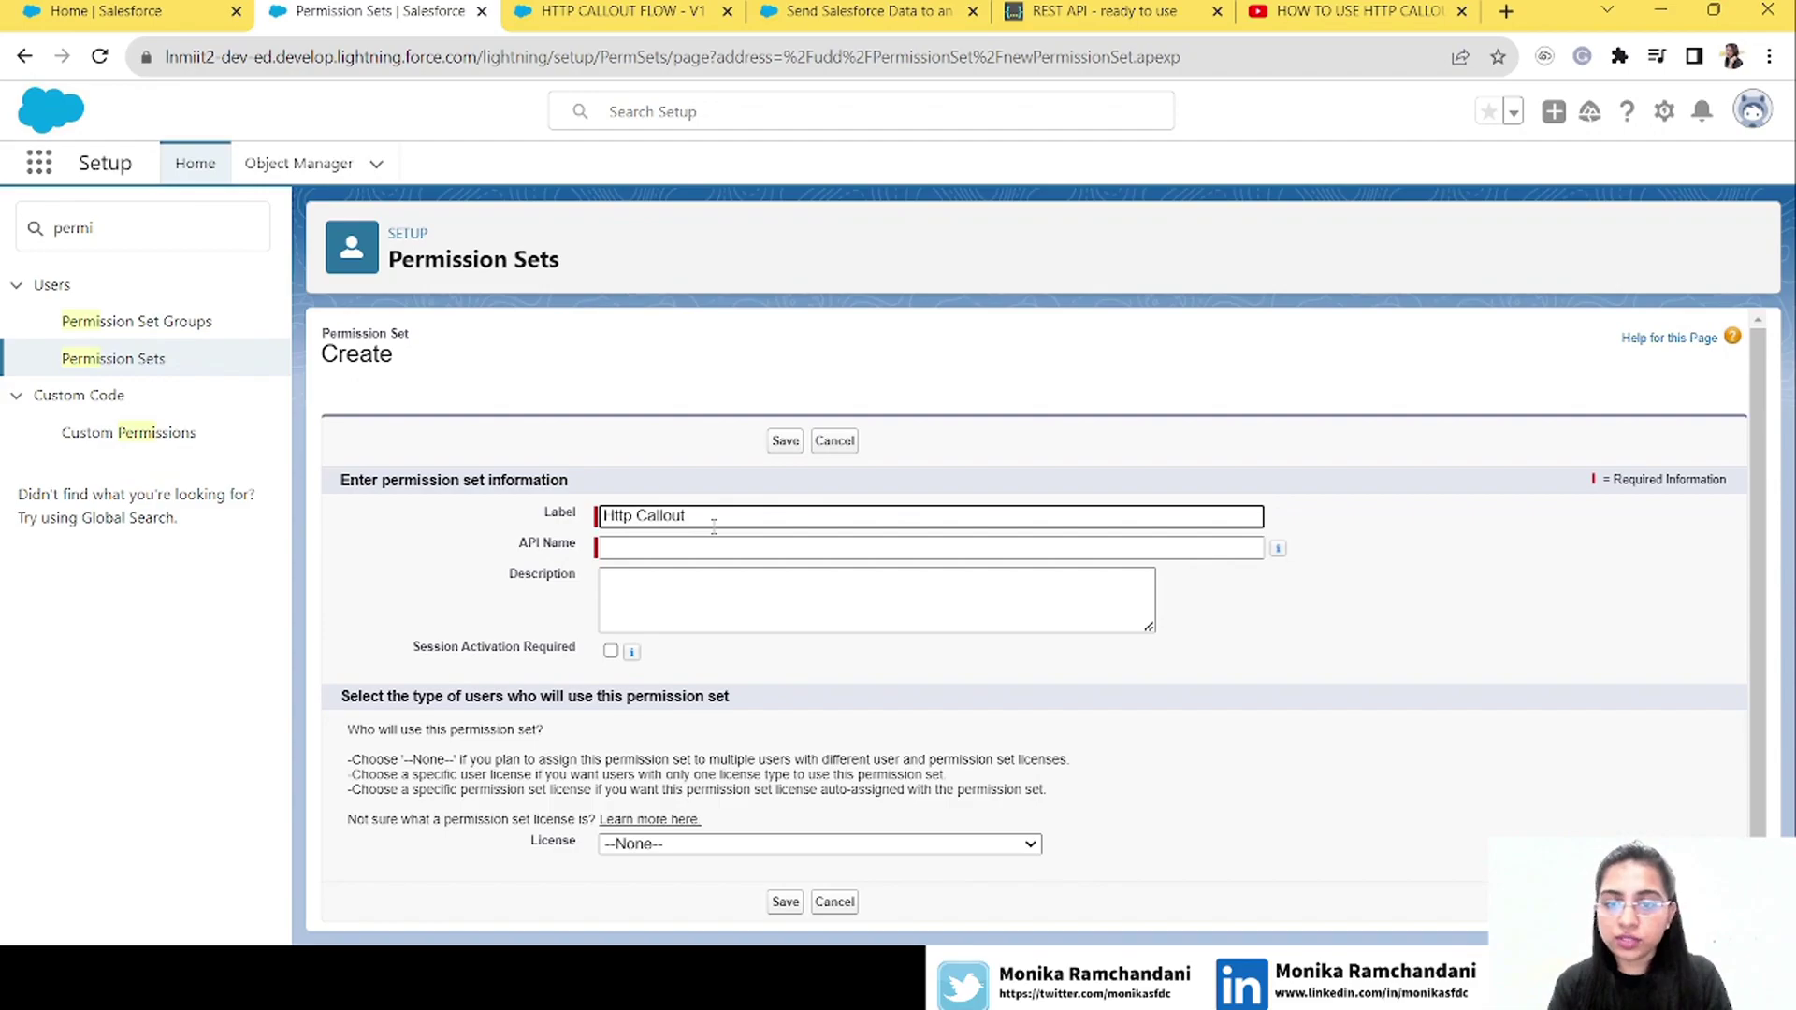
type("PE")
key("BackSpace")
key("BackSpace")
type("Permission Set")
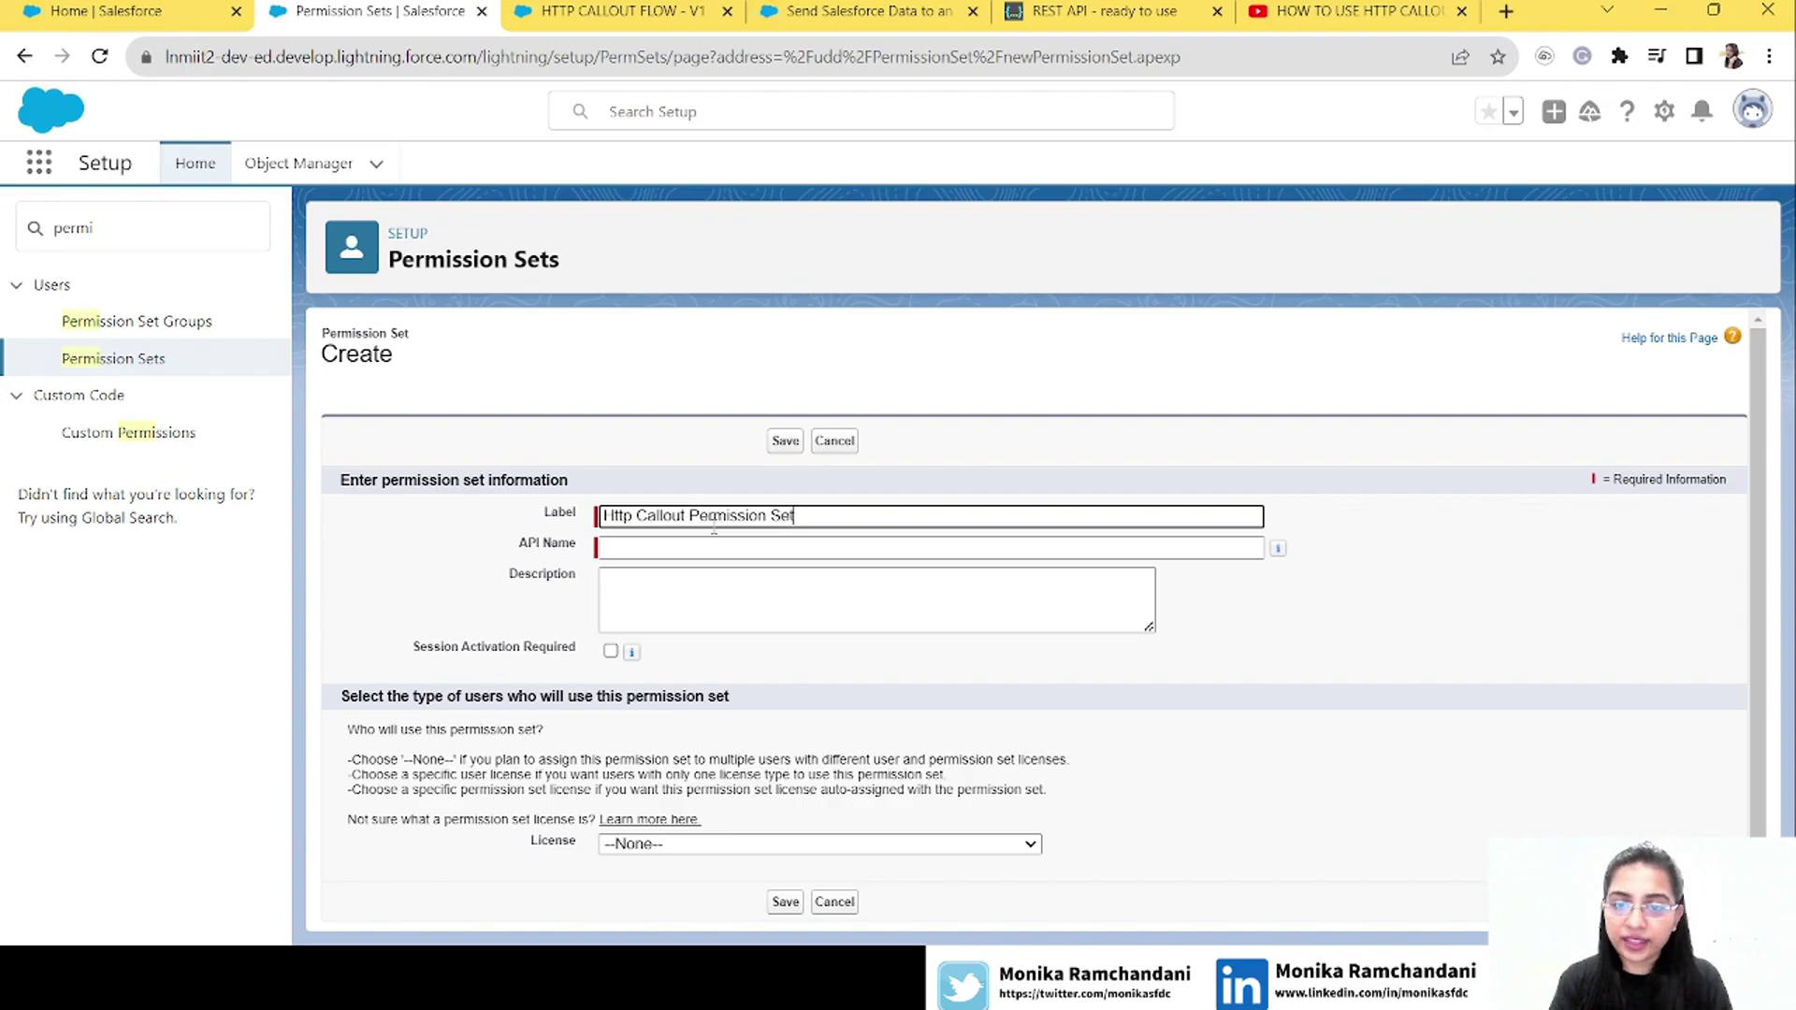
key("Tab")
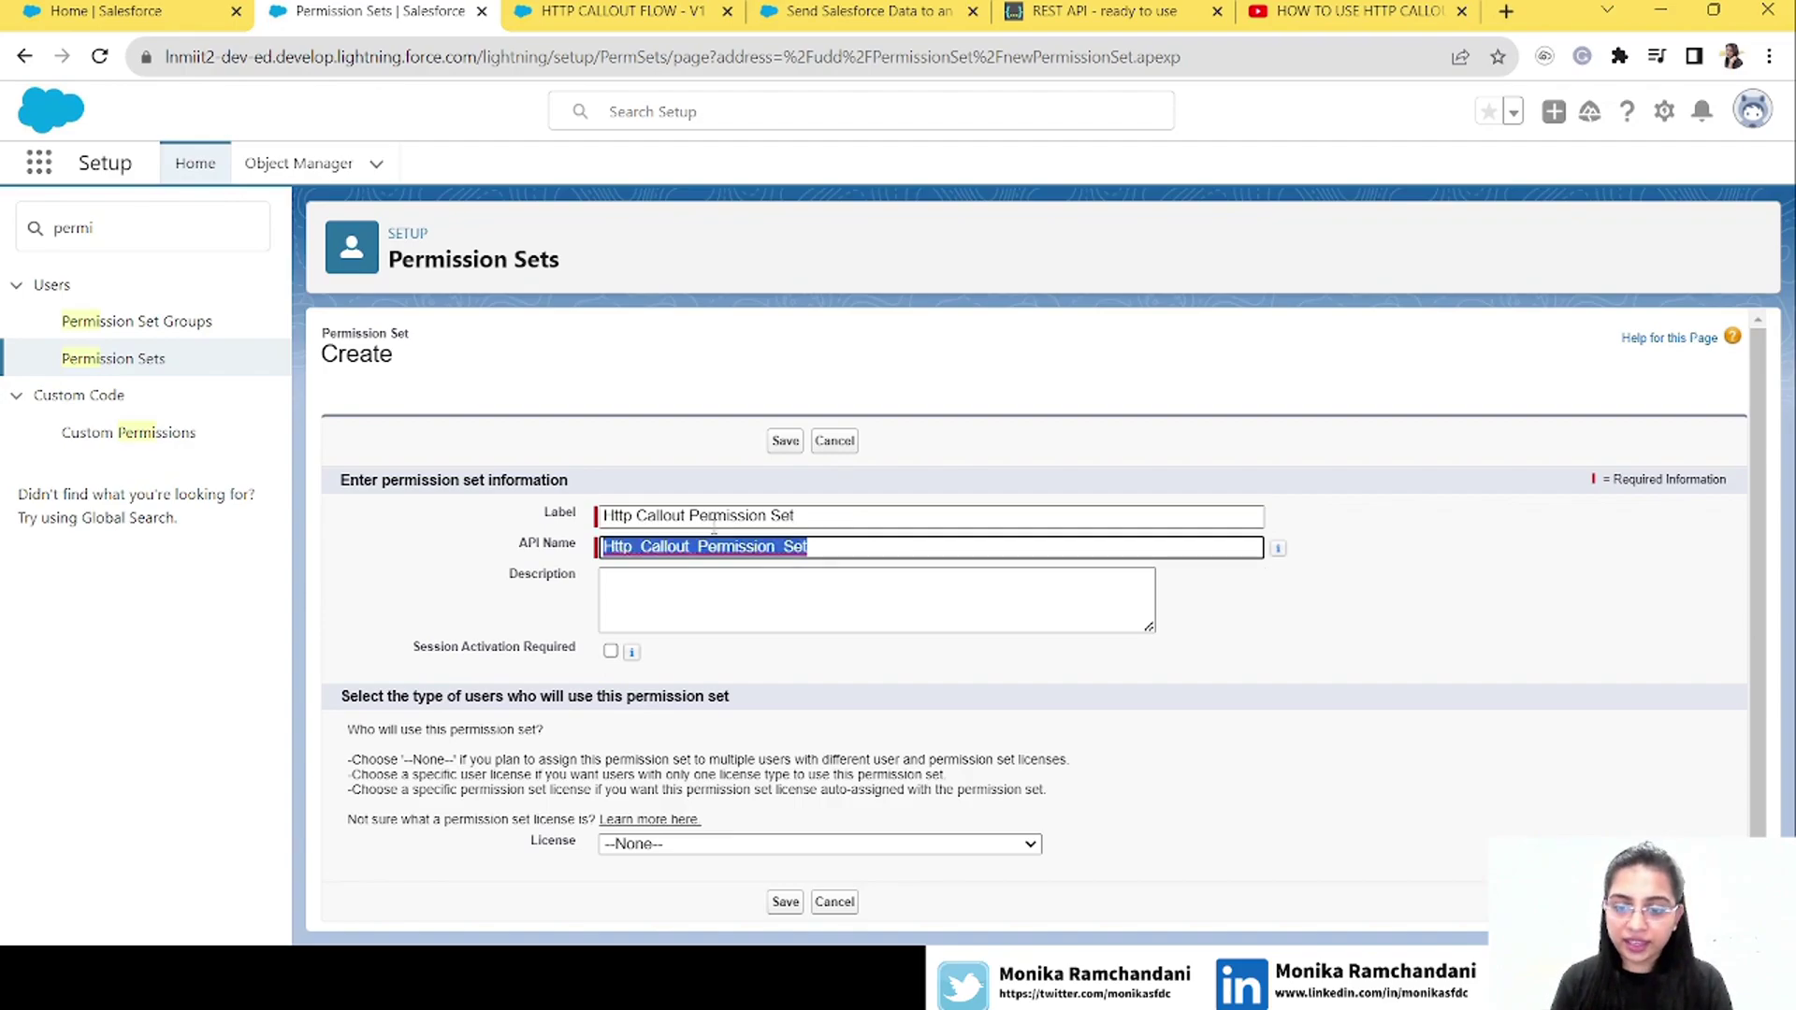
left_click(786, 902)
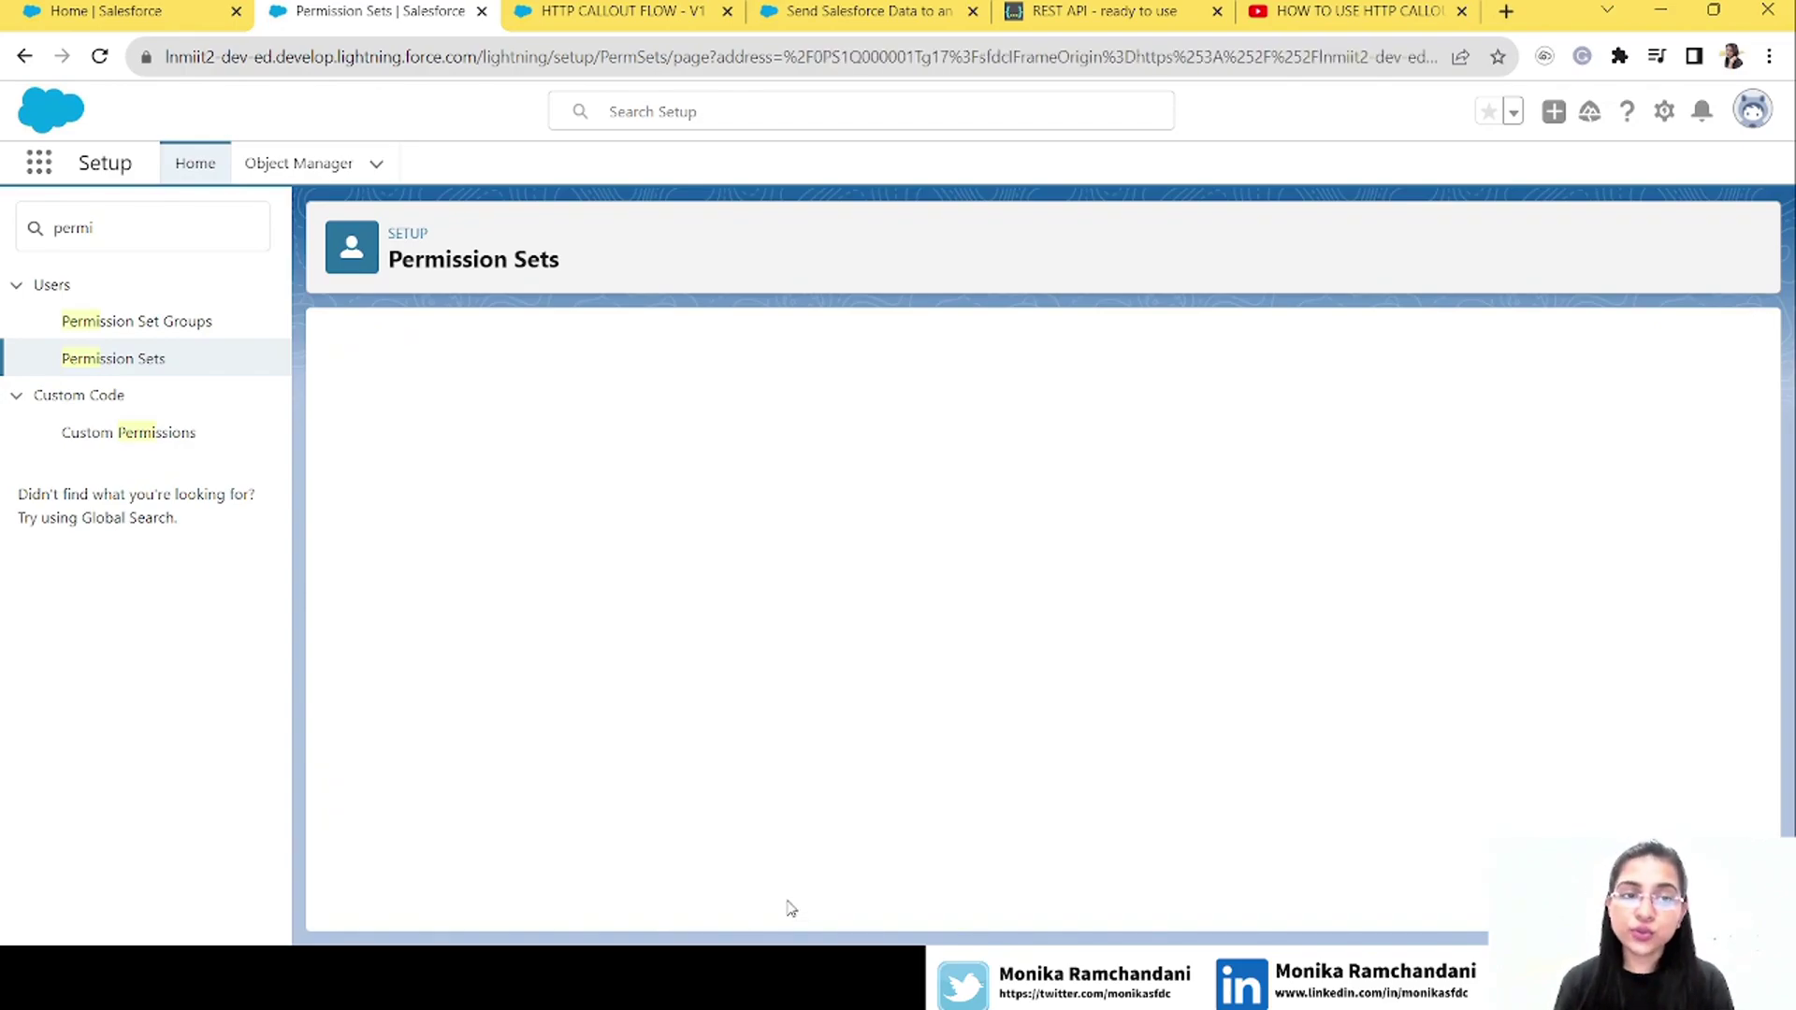
Enable the HttpCalloutExternalCredential - Http Principal under External Credential Principal Access in the Http Callout Permission Set and save it
scroll(1764, 678, "down", 10)
scroll(1764, 678, "down", 1)
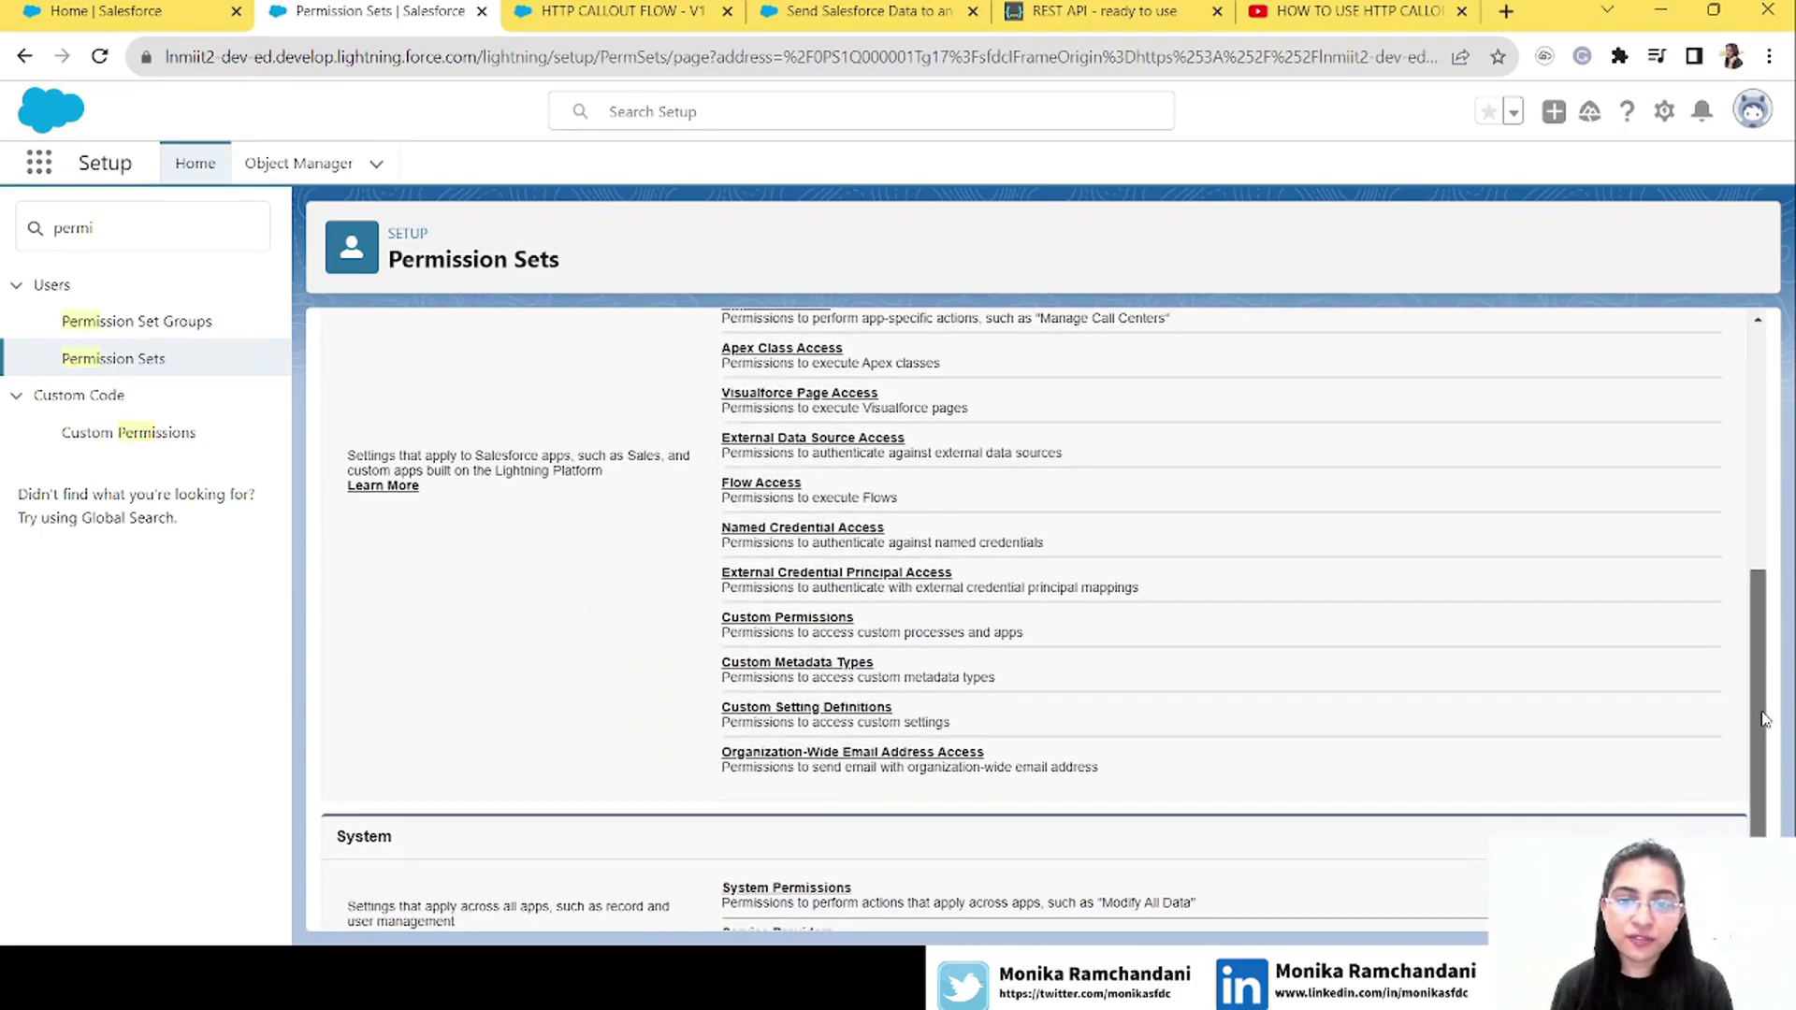
left_click(898, 575)
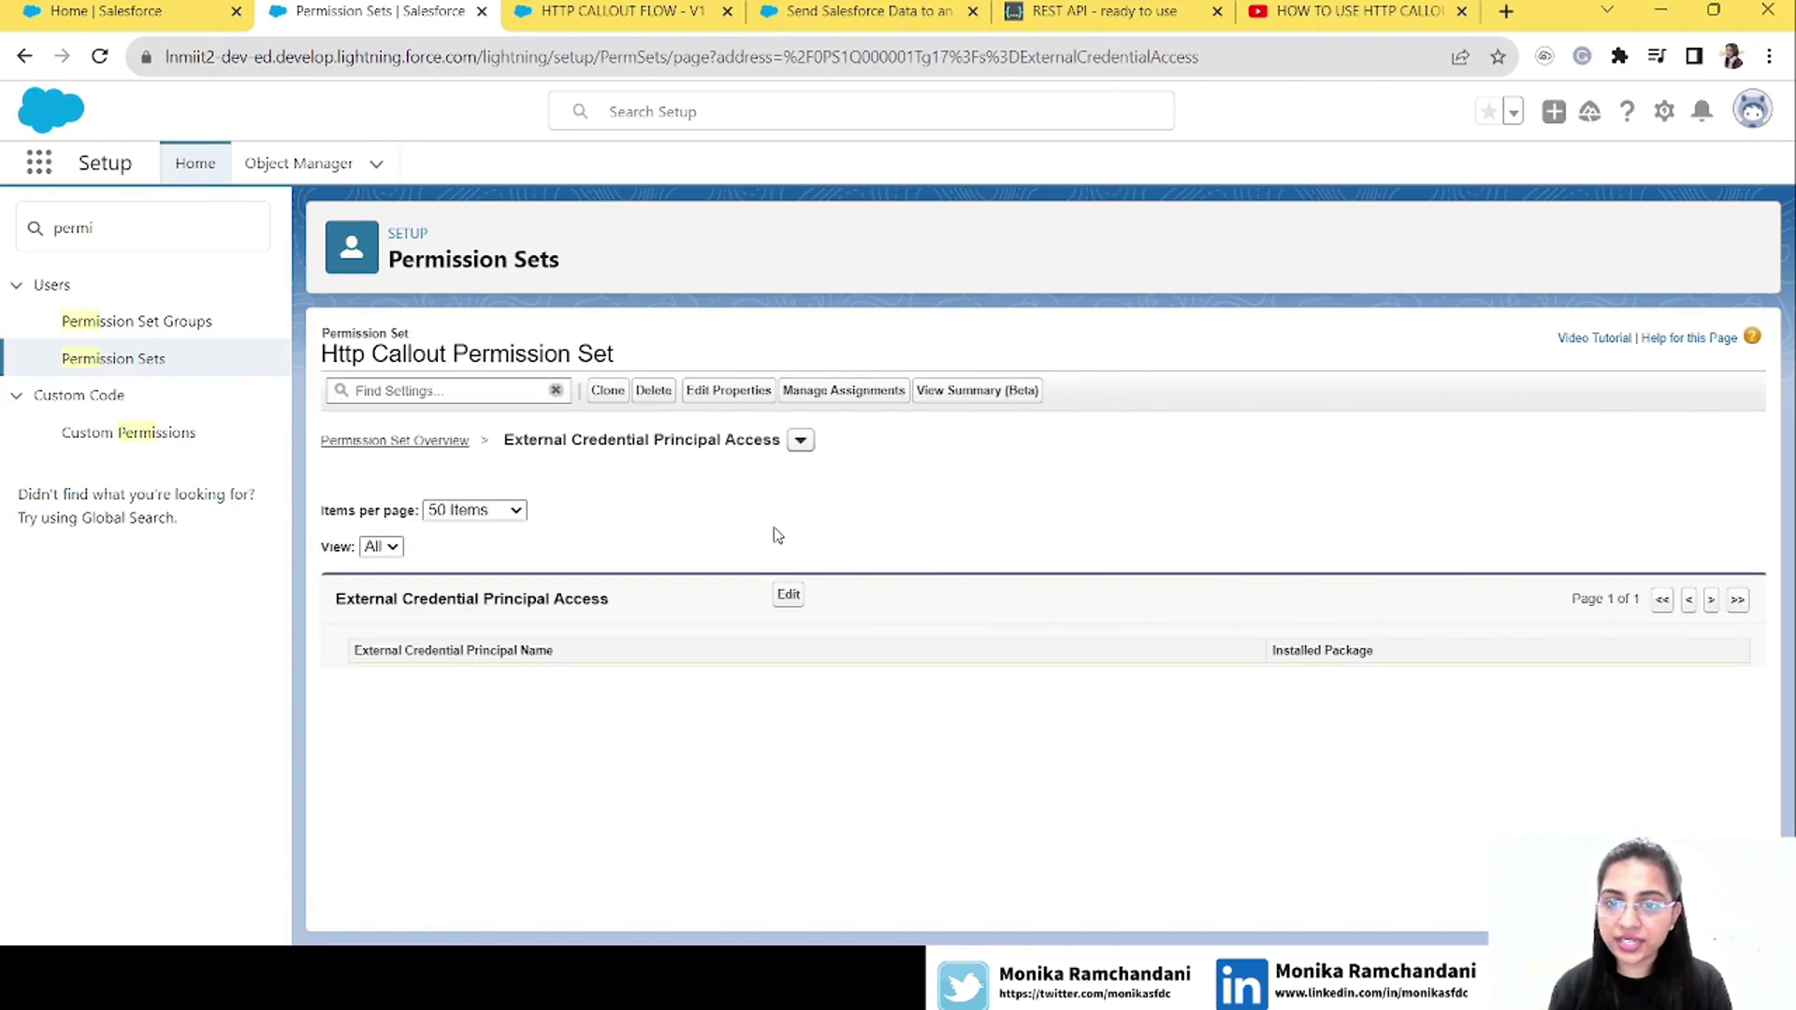
left_click(789, 596)
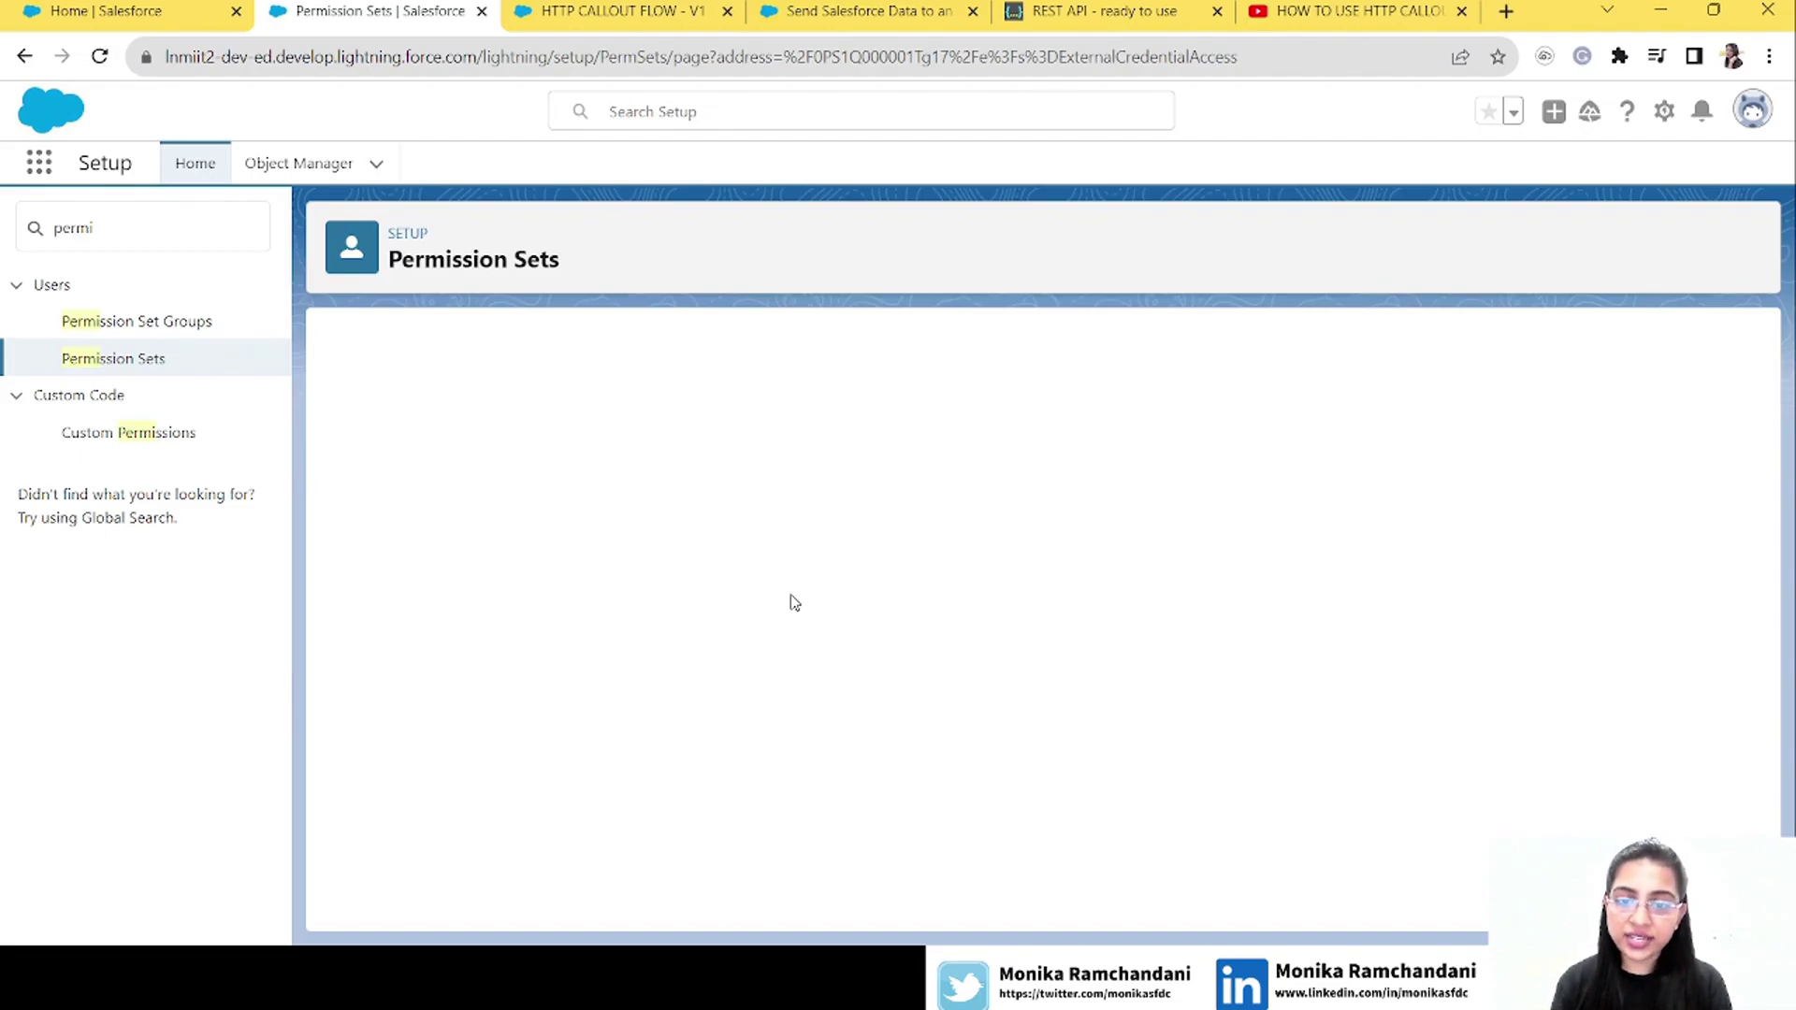
left_click(608, 672)
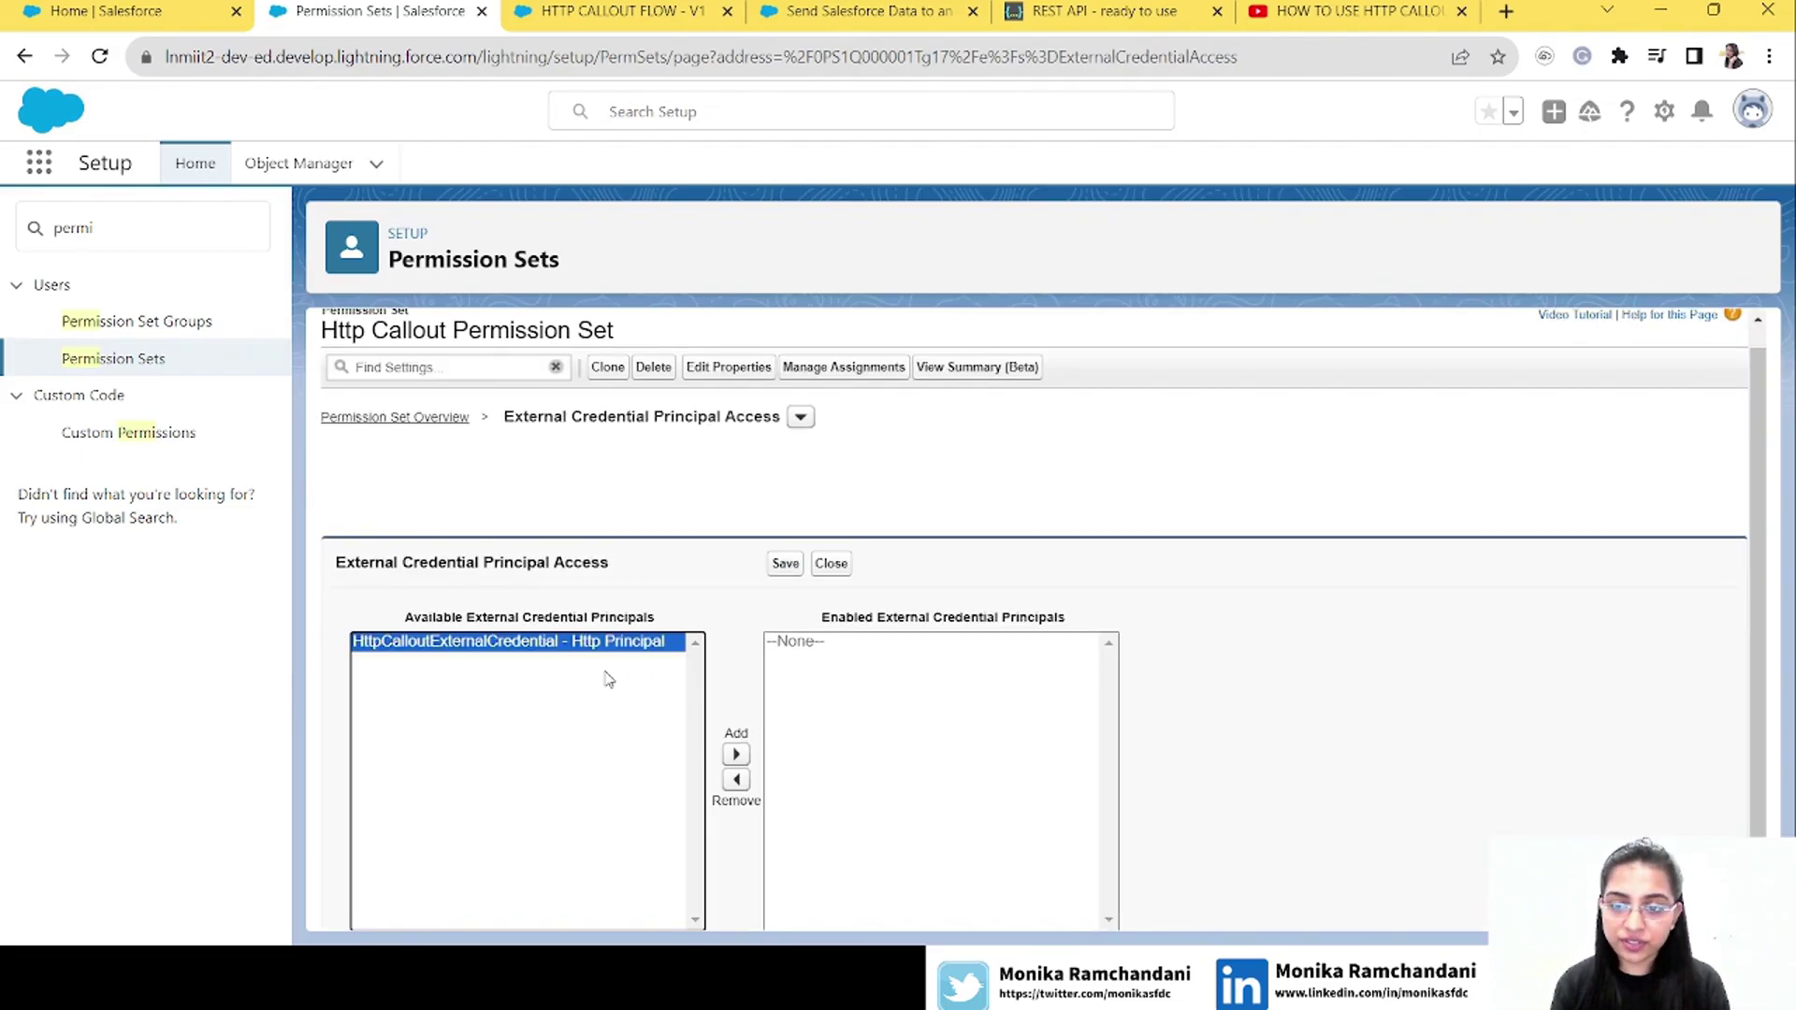
left_click(736, 756)
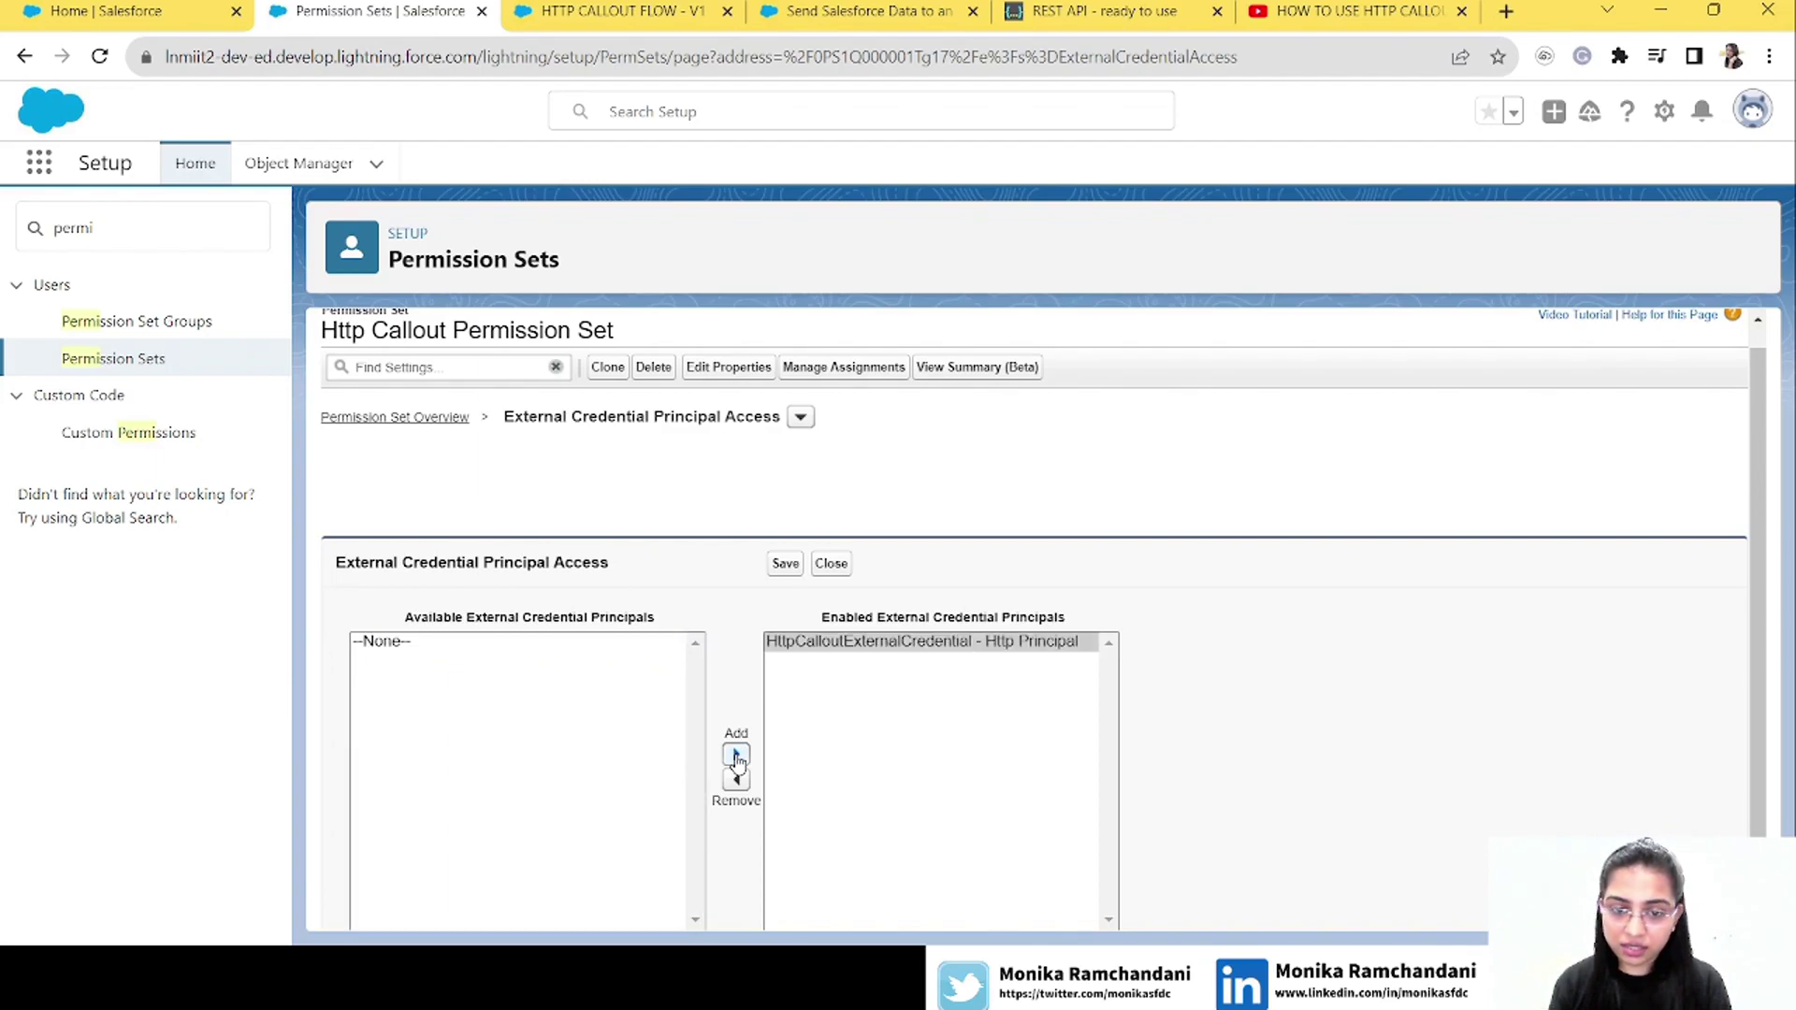
left_click(786, 564)
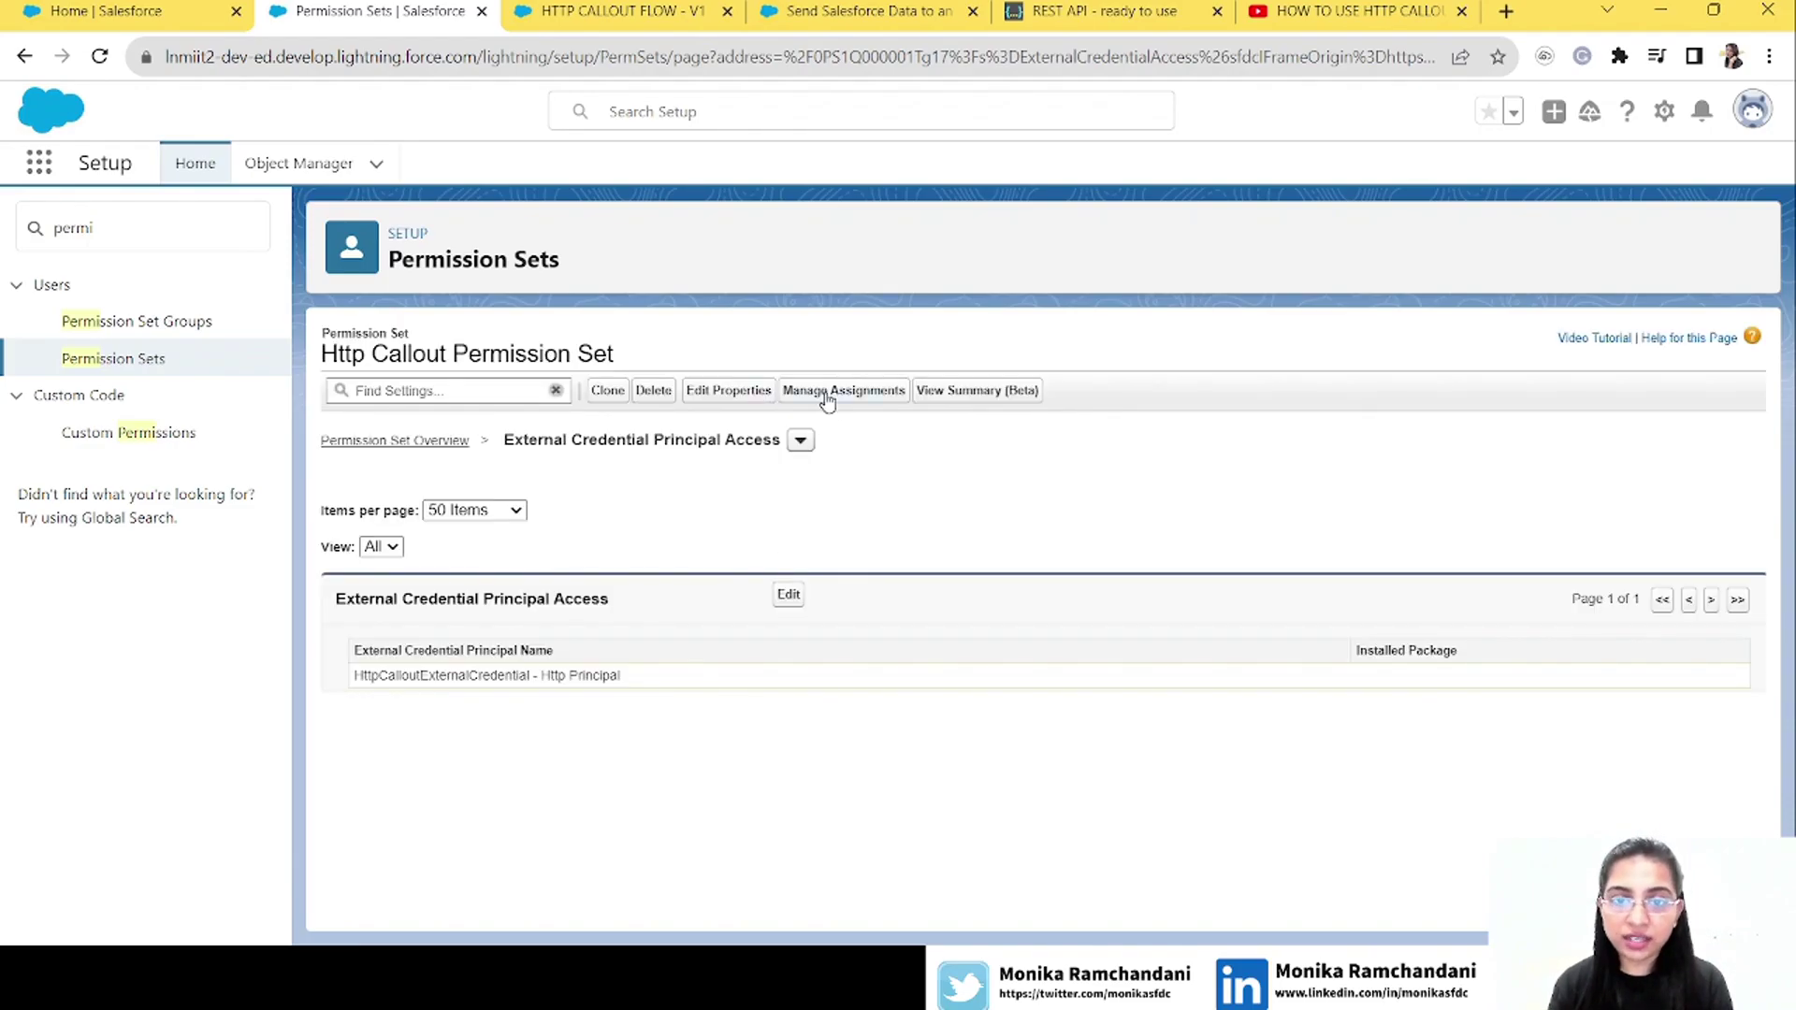
Assign the Http Callout Permission Set to the System Administrator user through its assignments
left_click(831, 395)
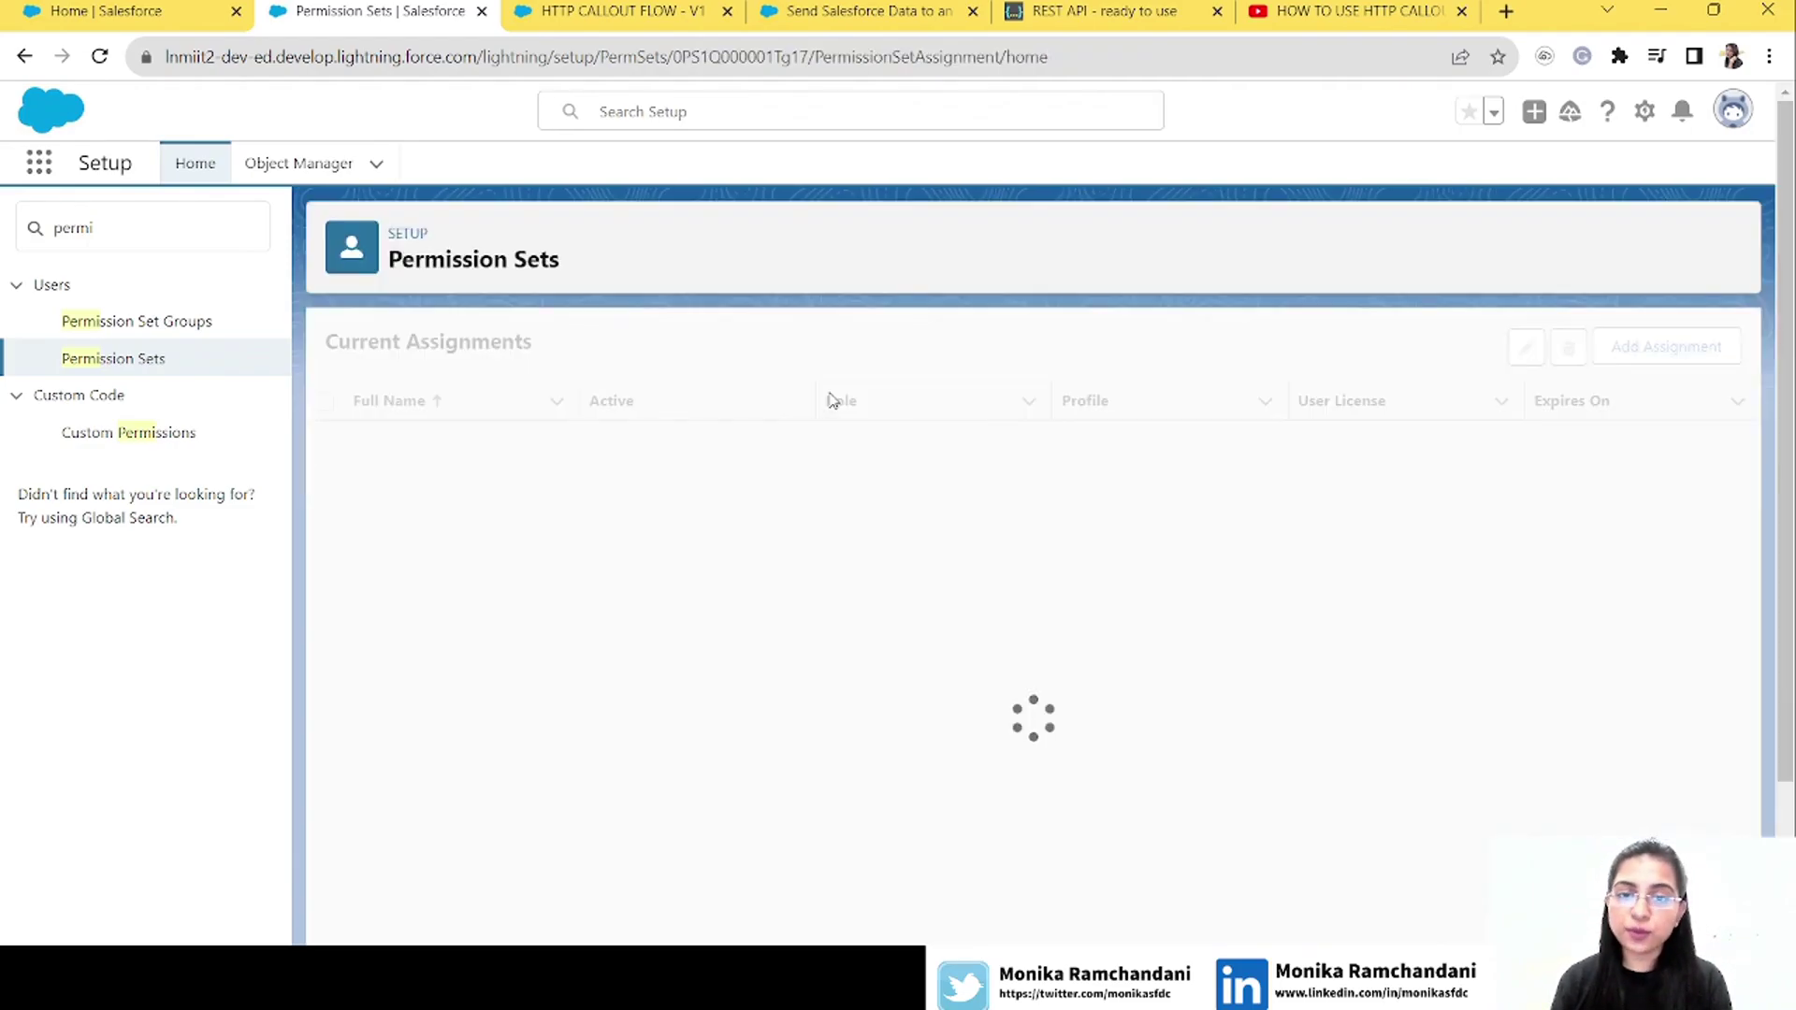
left_click(1652, 351)
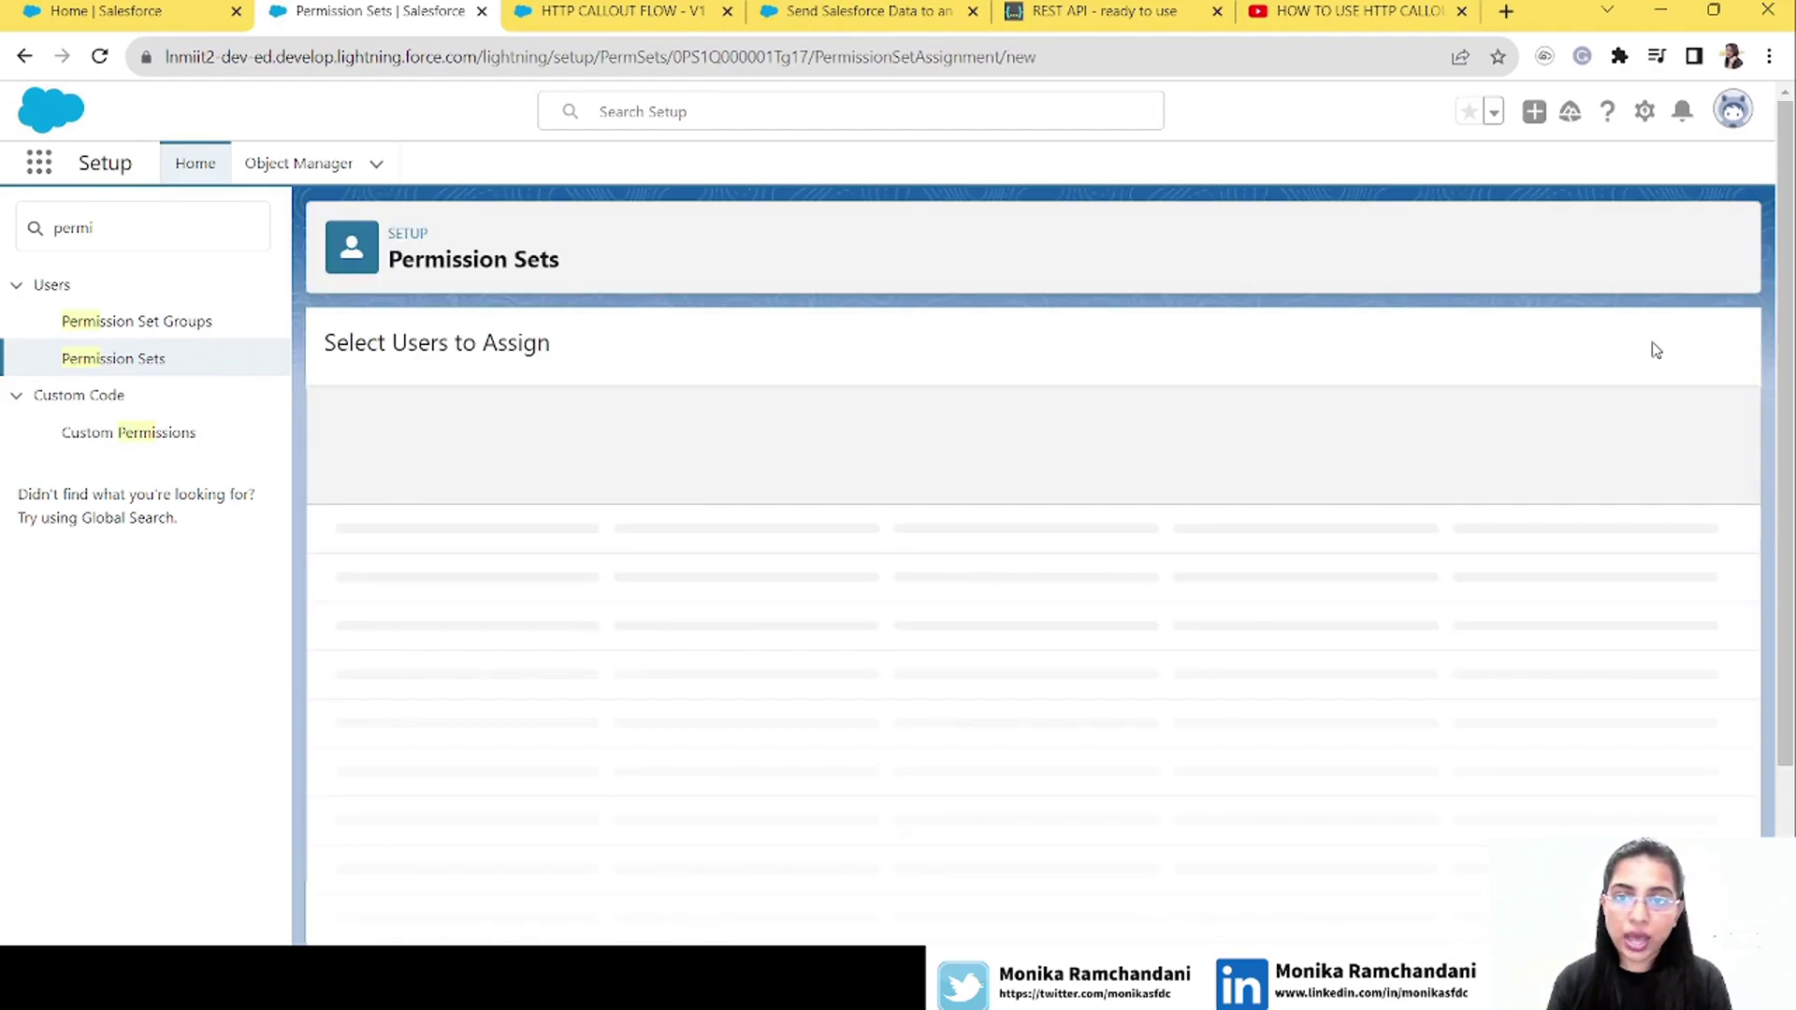
left_click(343, 706)
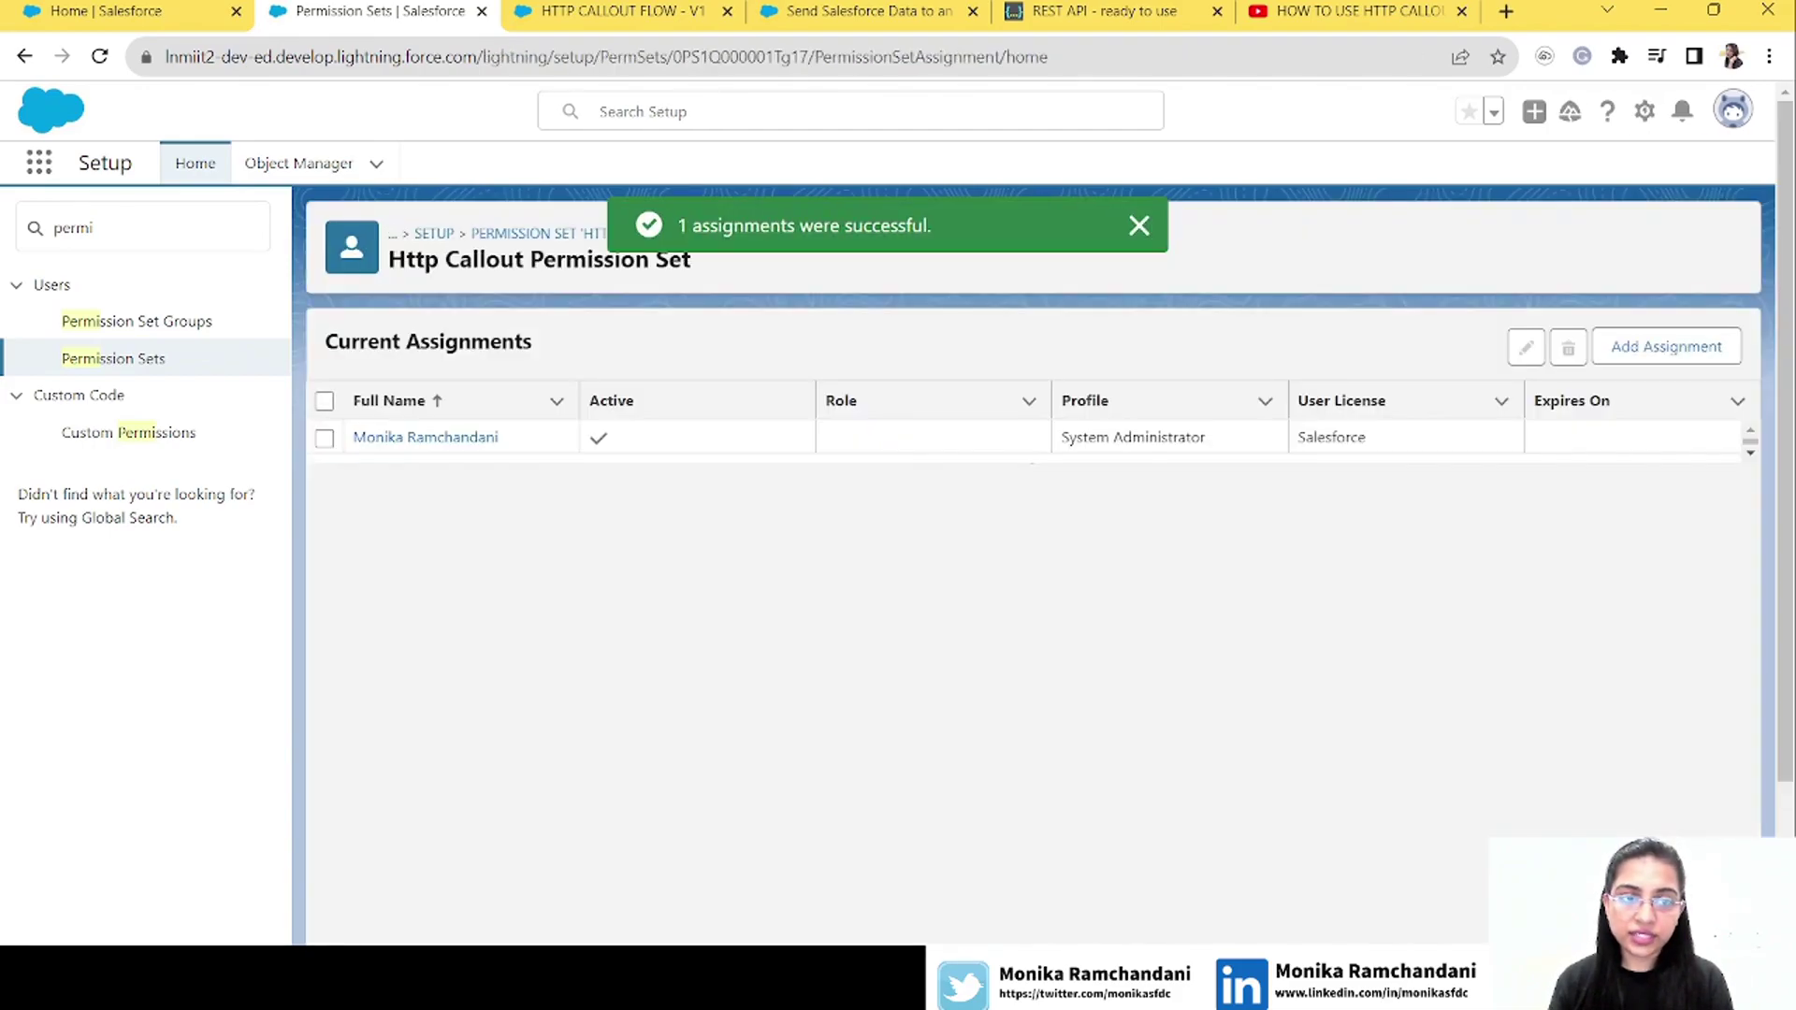
Search the setup for "named" and open the Named Credentials page
left_click(132, 229)
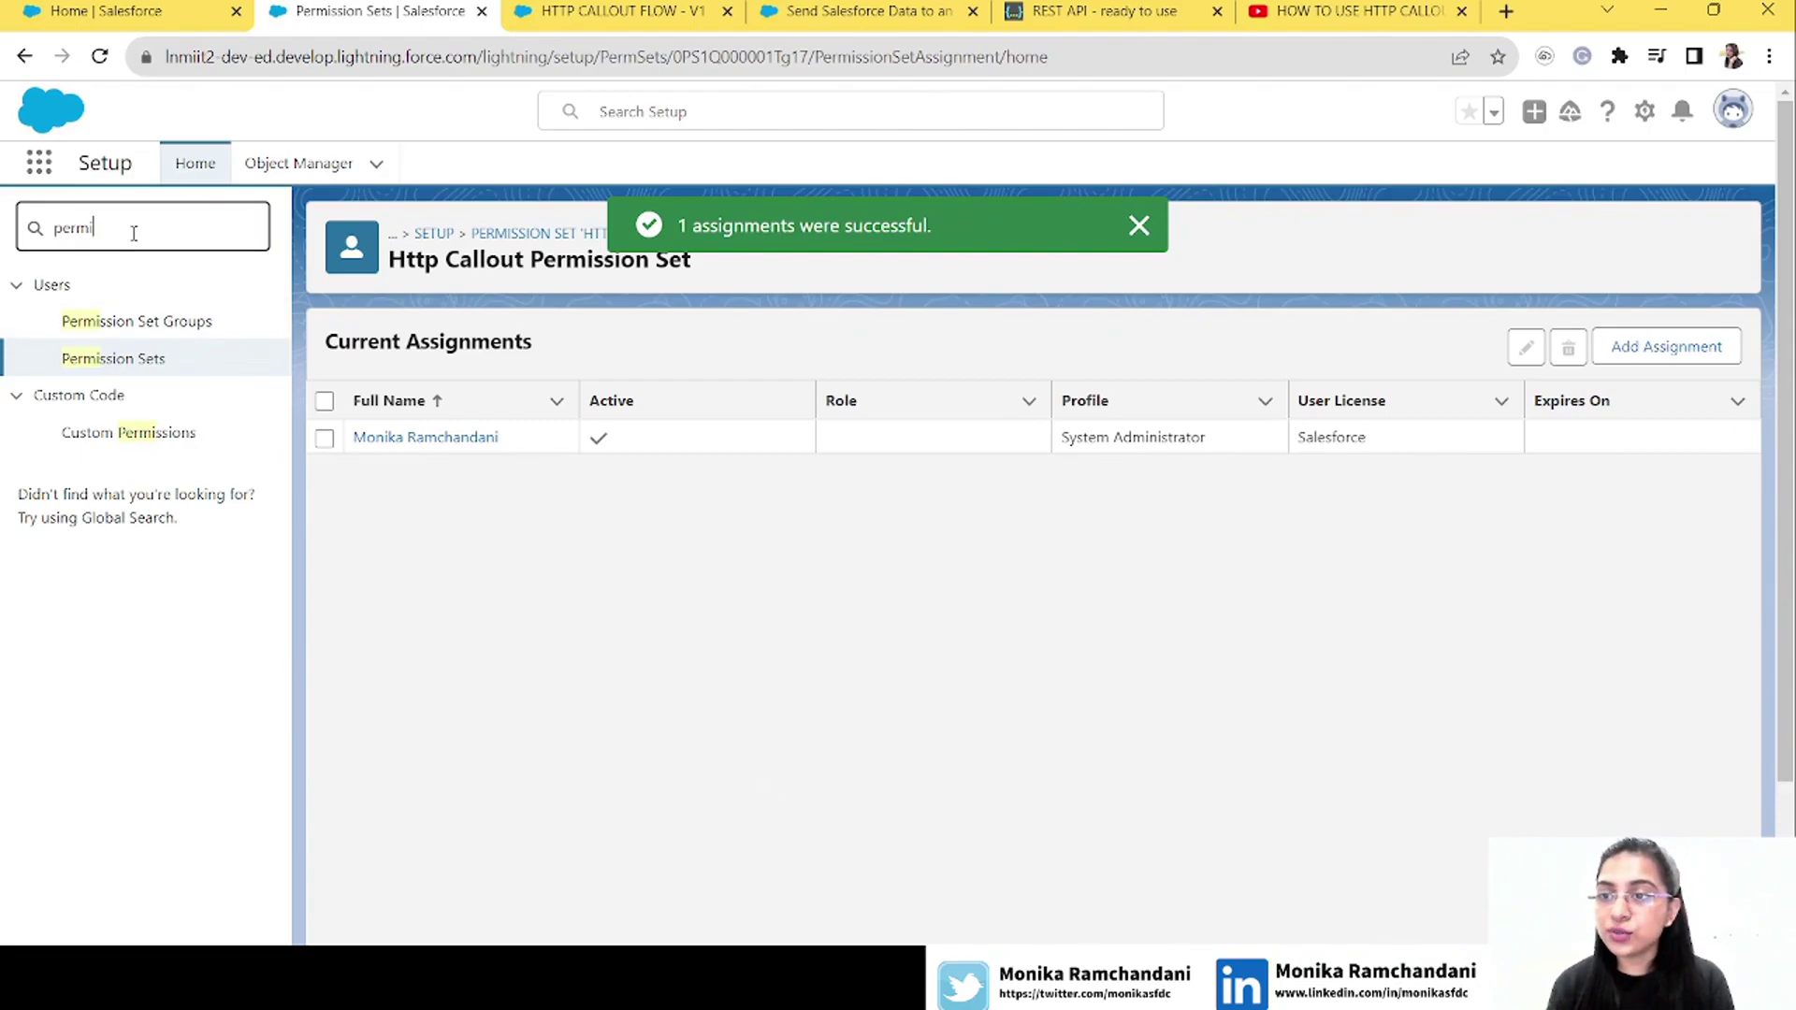
key("ctrl+a")
type("named")
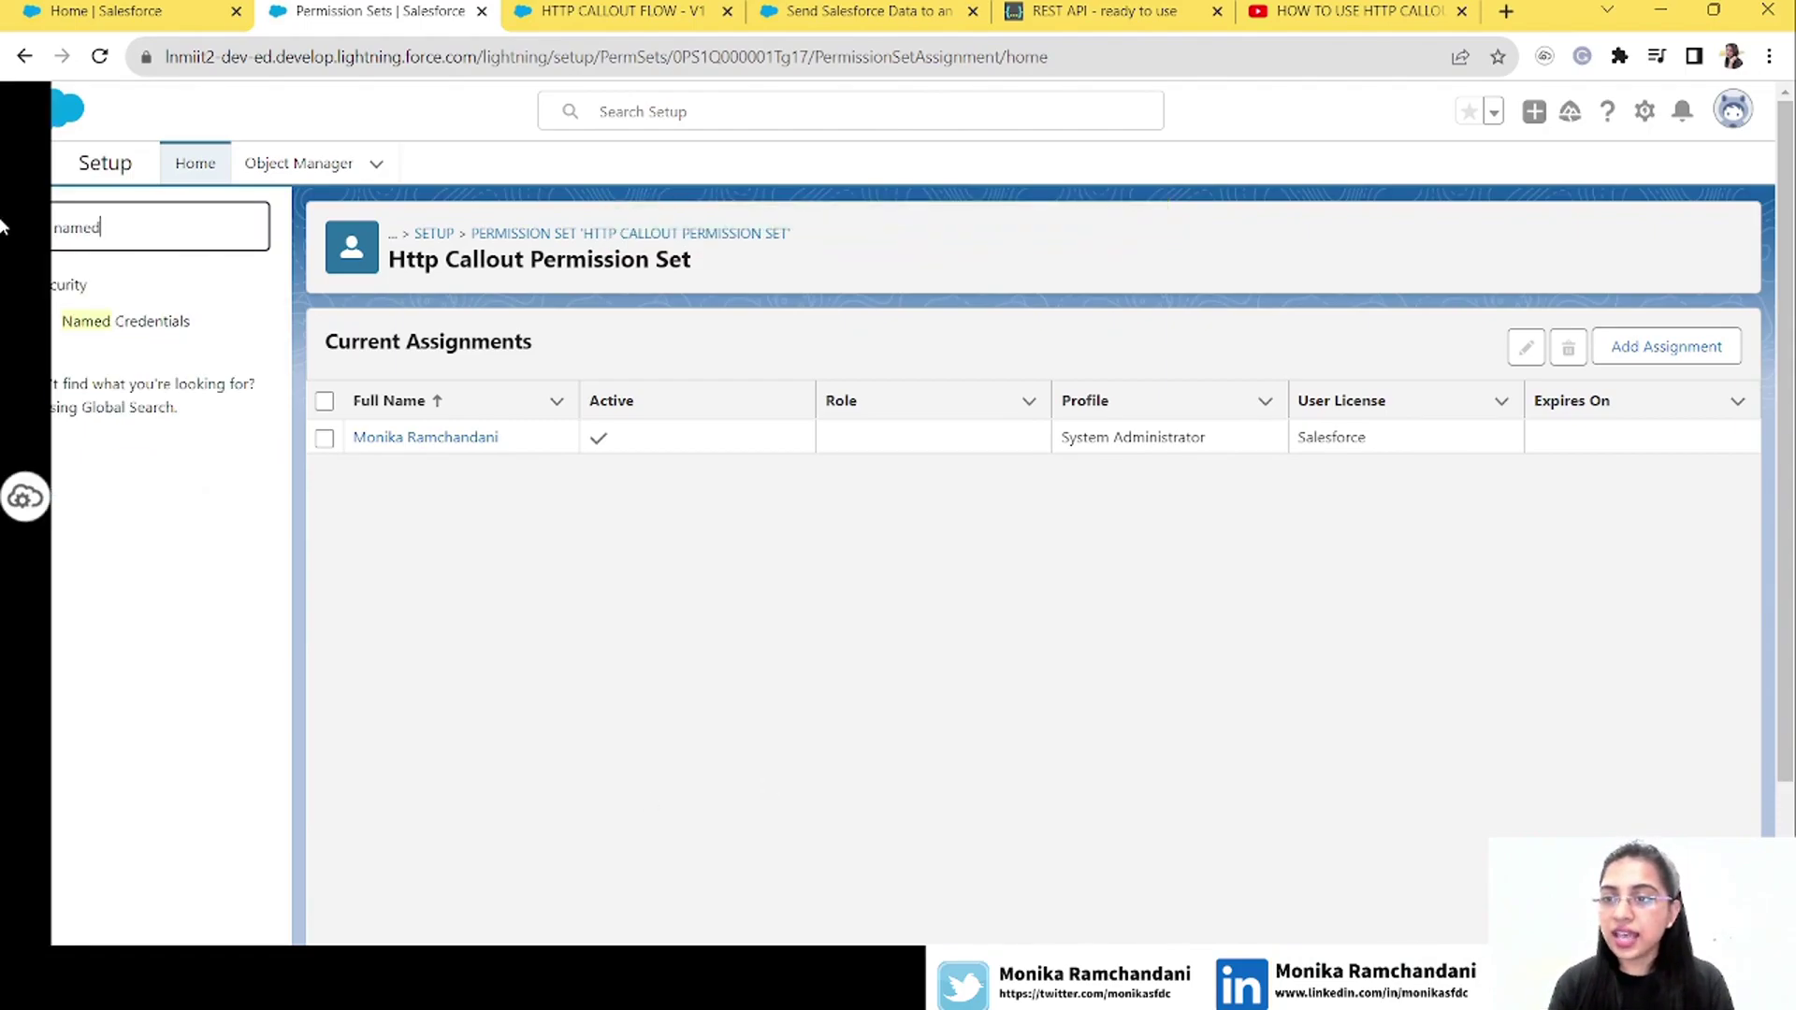
left_click(171, 322)
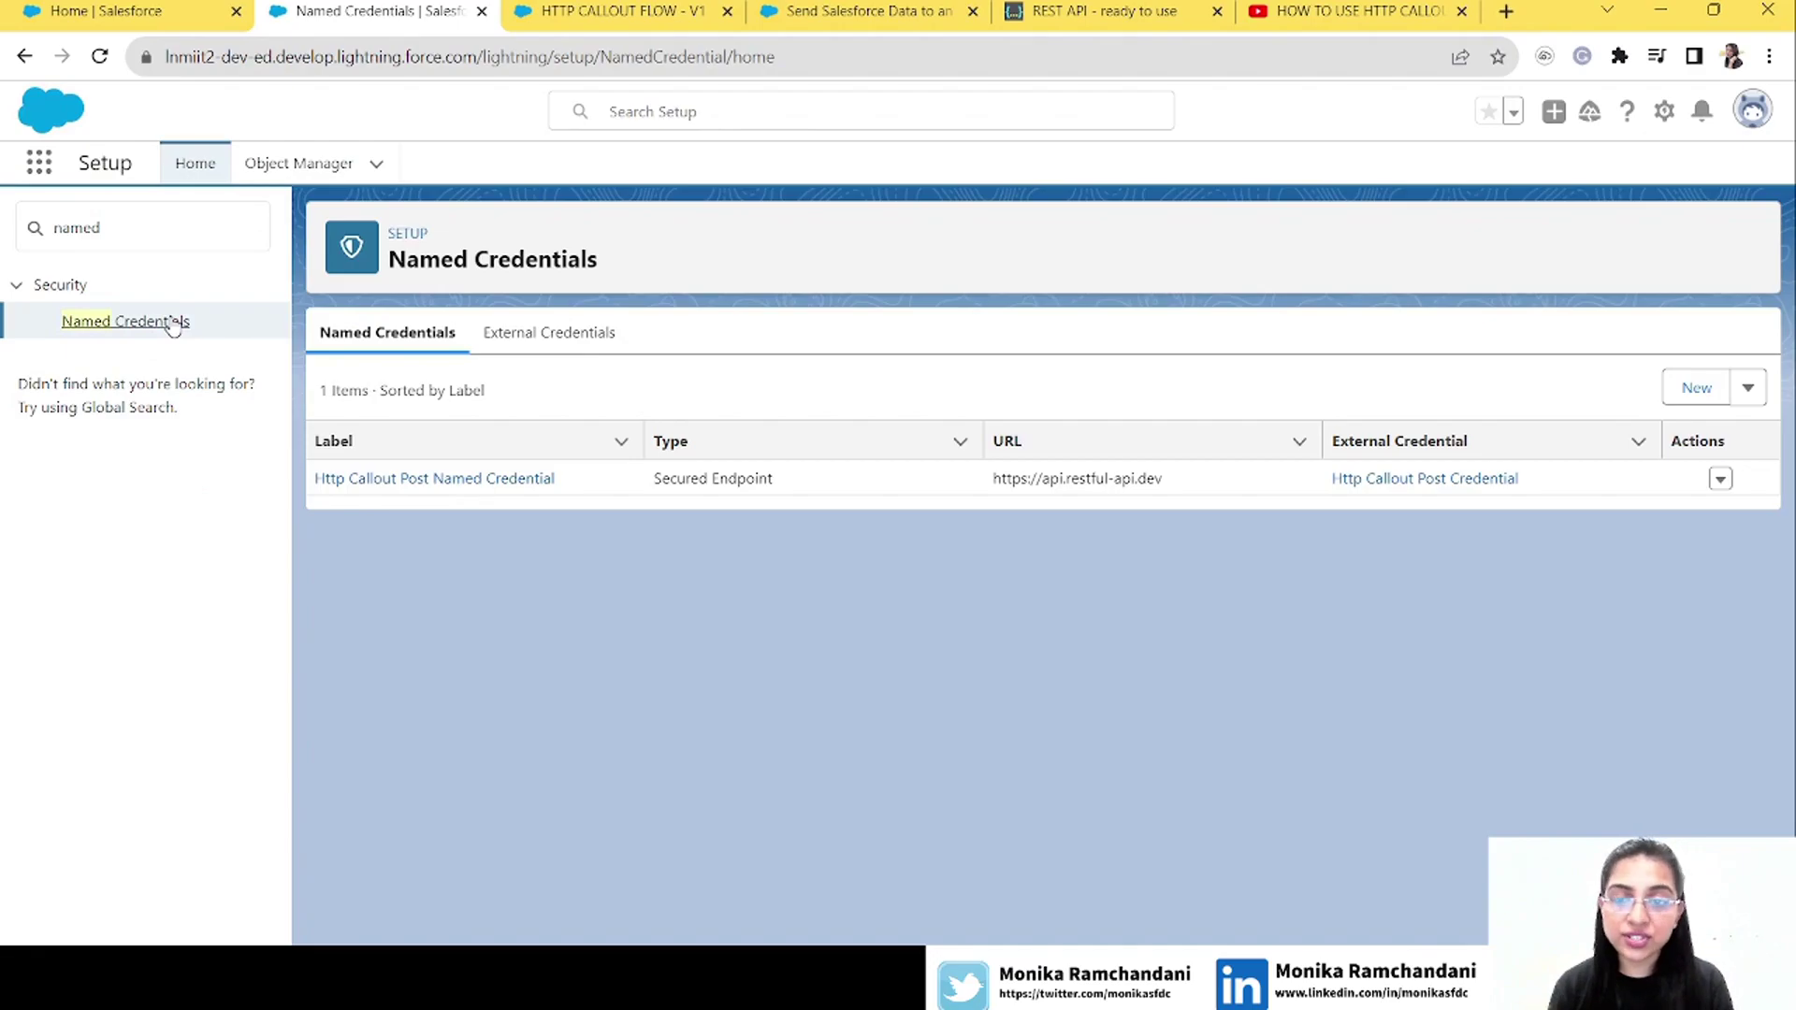
Start a new named credential with the label Http Named Credential and the name HttpNamedCredential
left_click(1691, 396)
type("Http ")
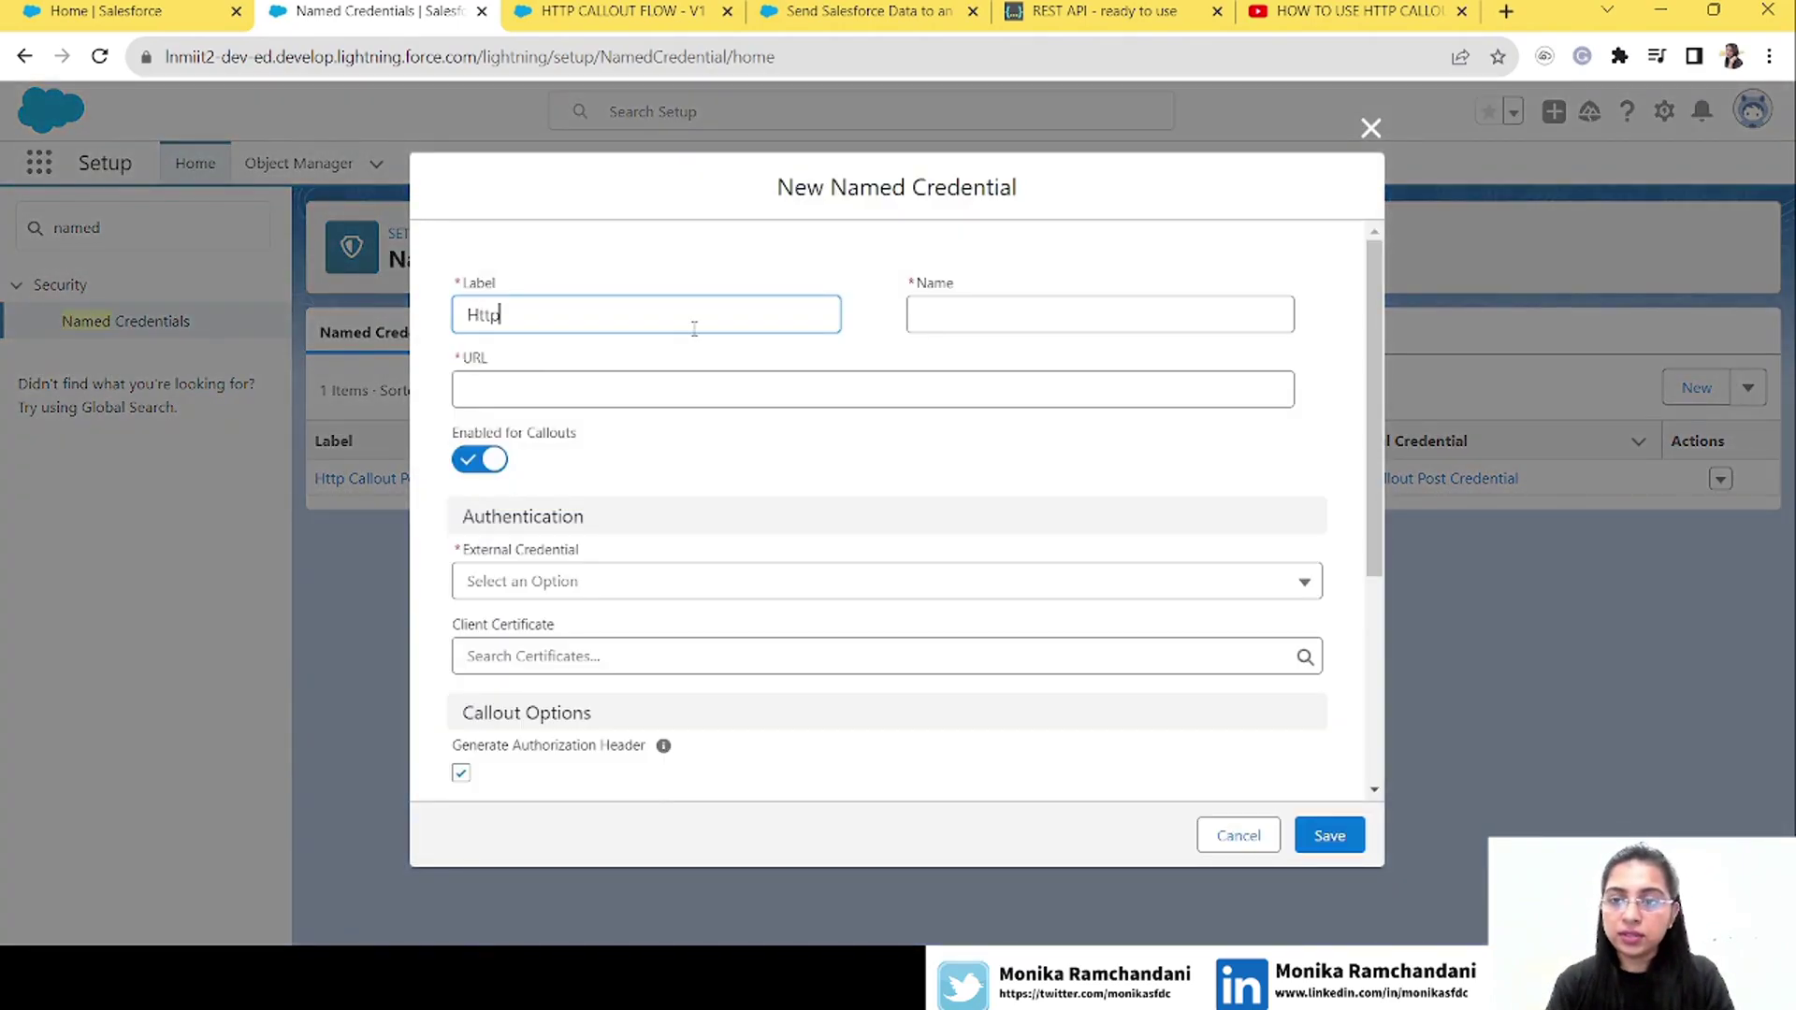
type("Named ")
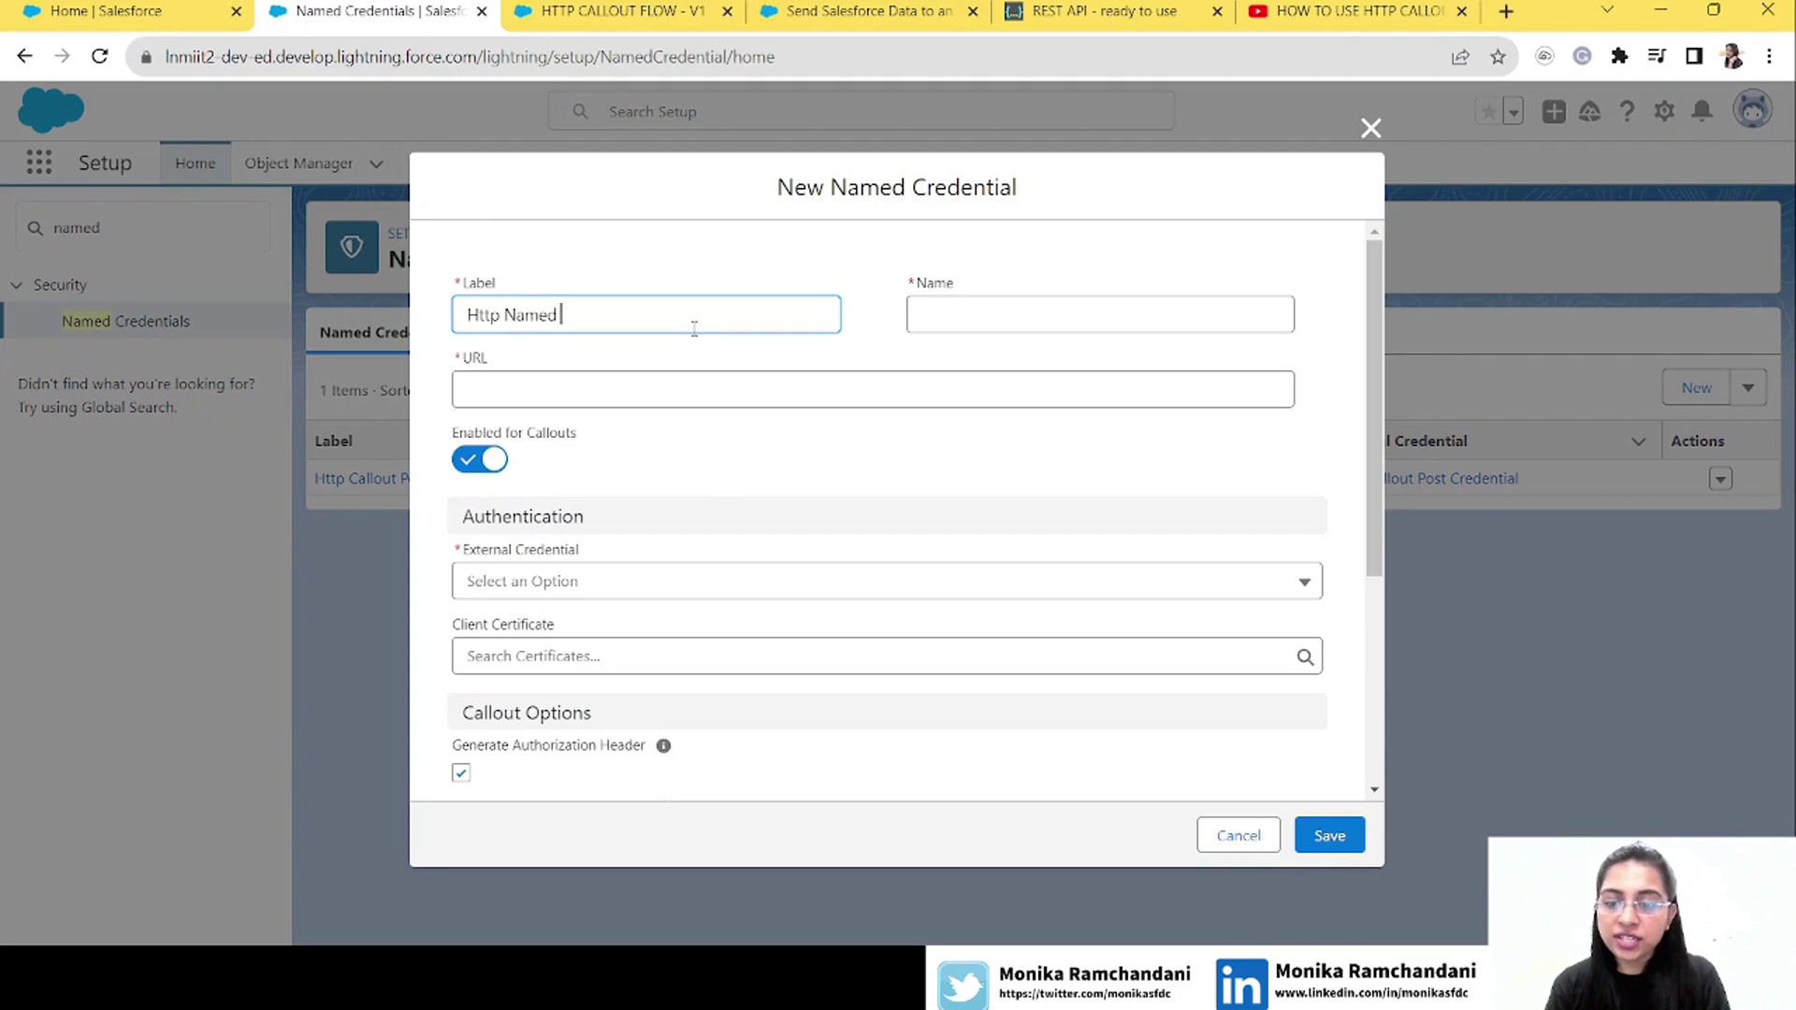
type("Credential")
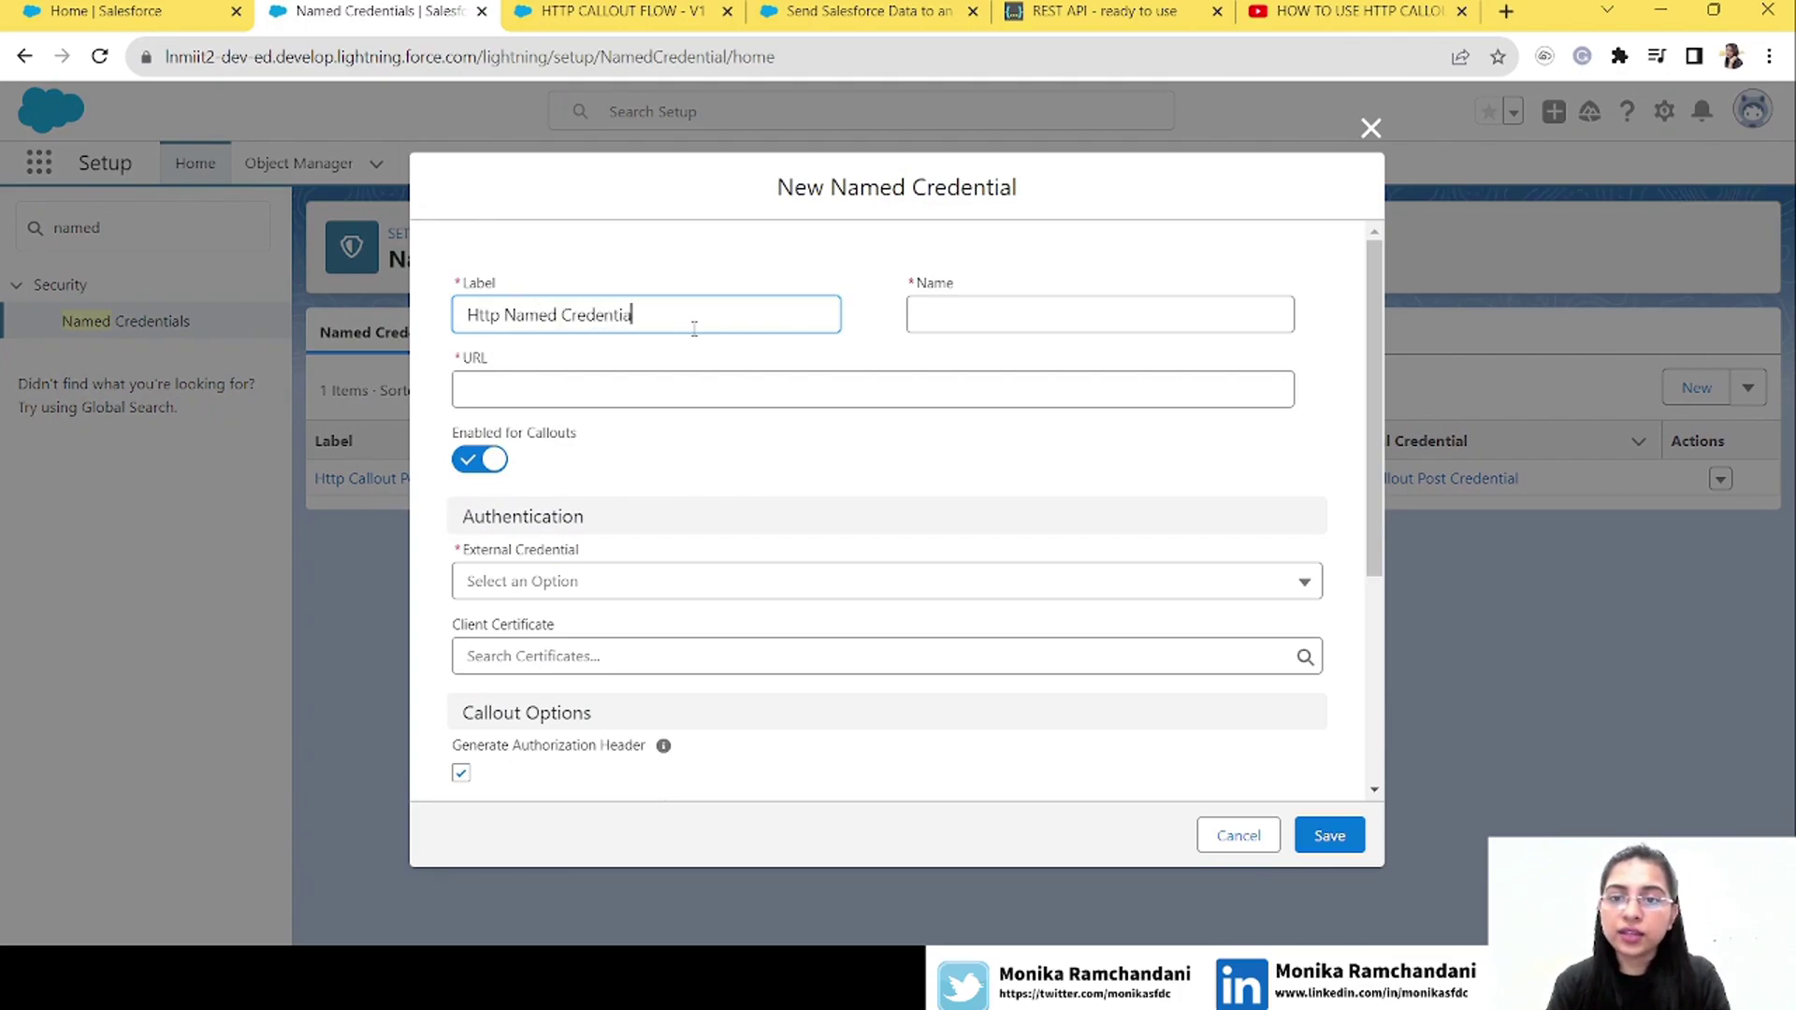
key("Tab")
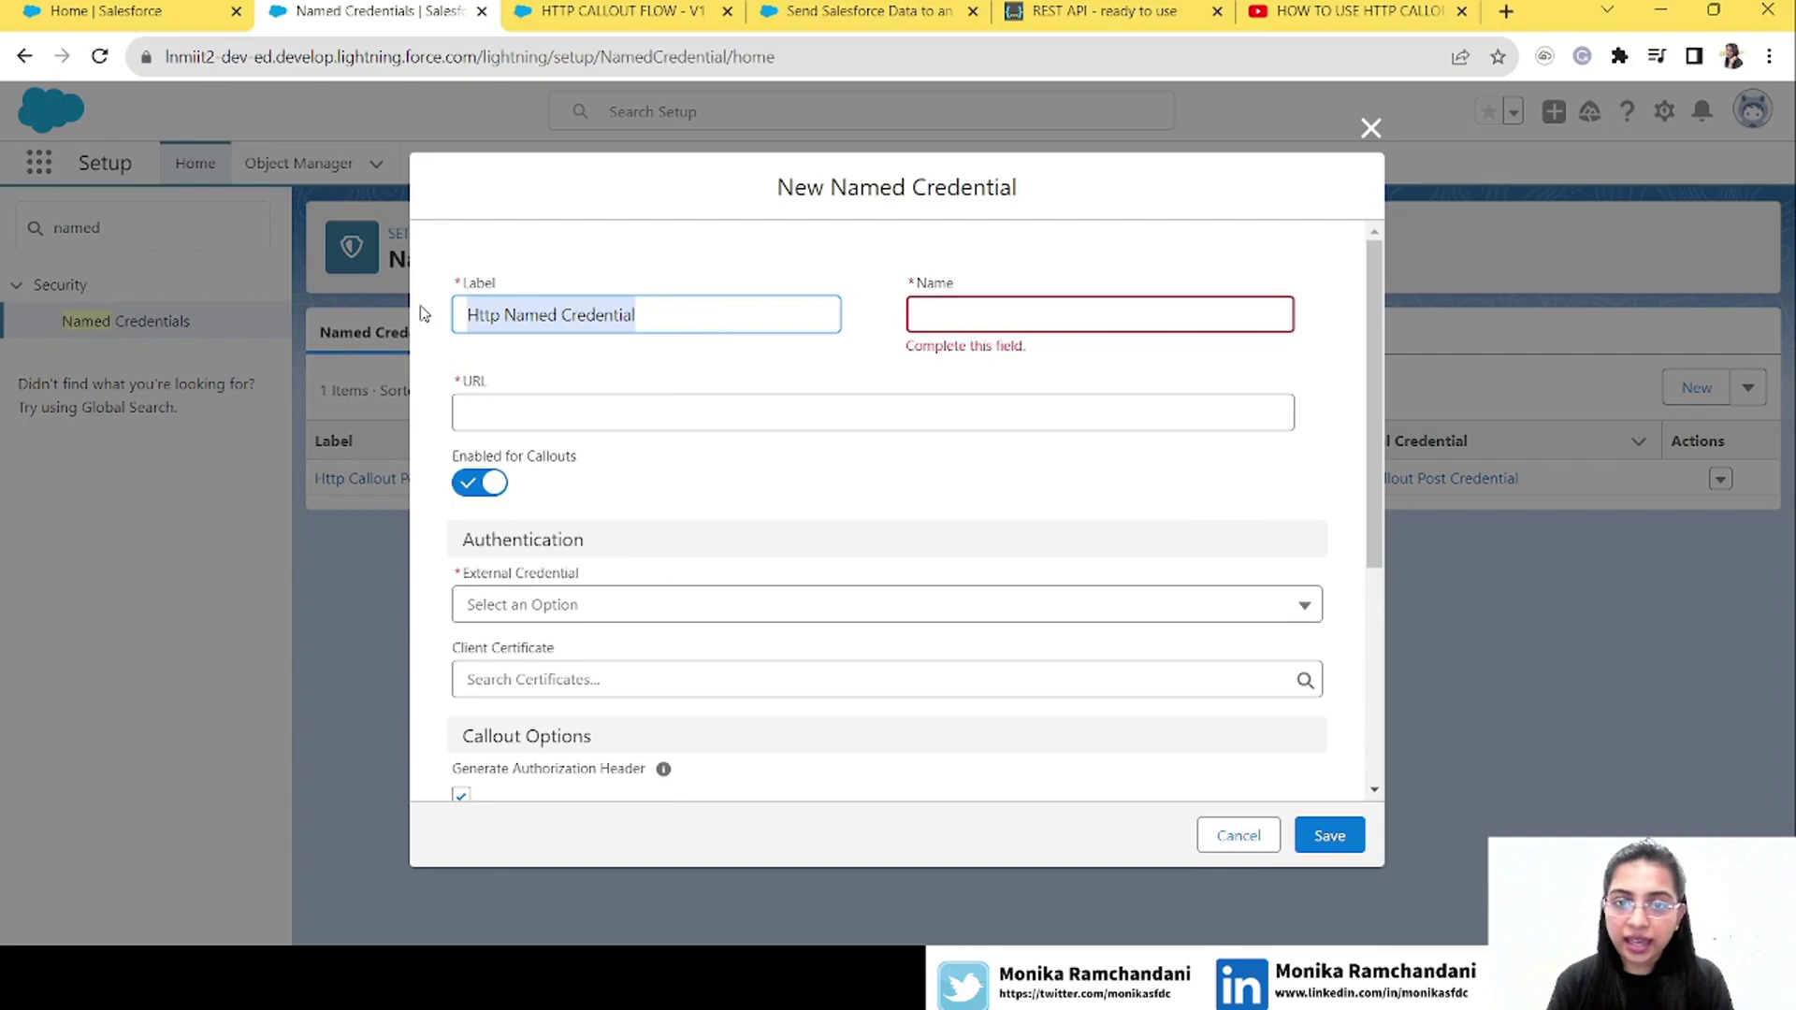
key("Tab")
key("ctrl+v")
left_click(960, 314)
key("BackSpace")
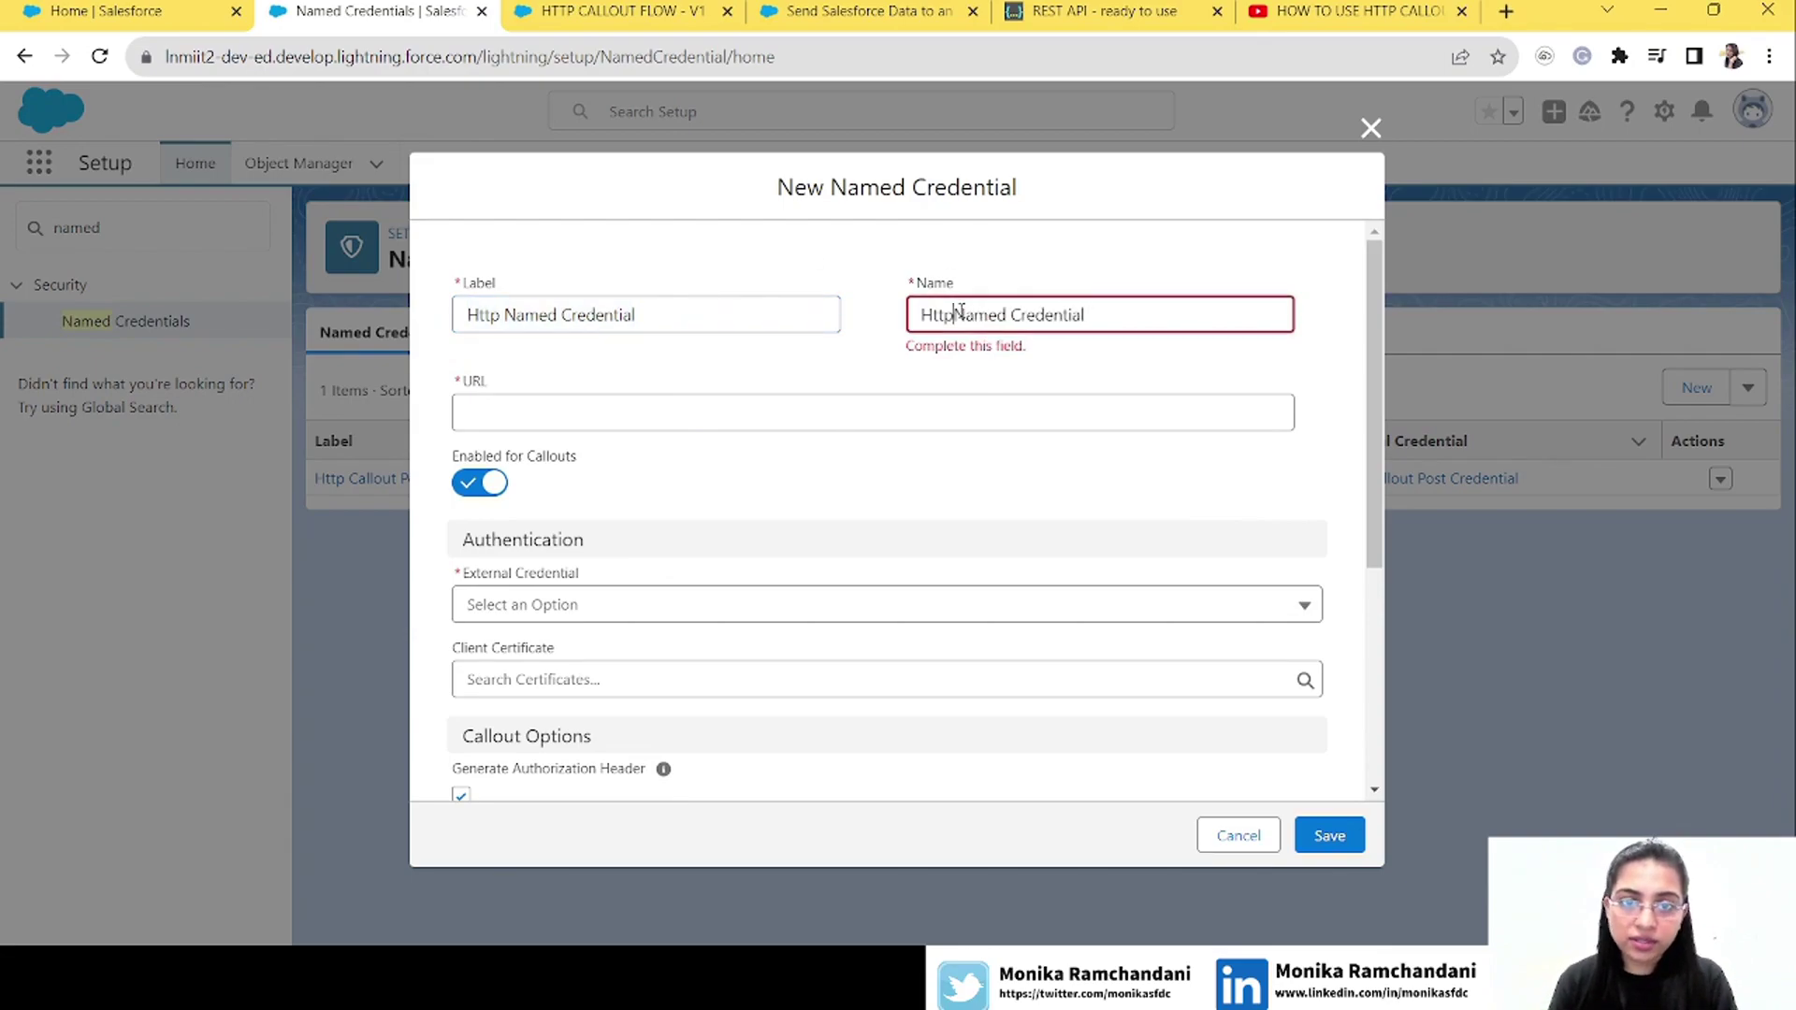
left_click(1012, 314)
key("BackSpace")
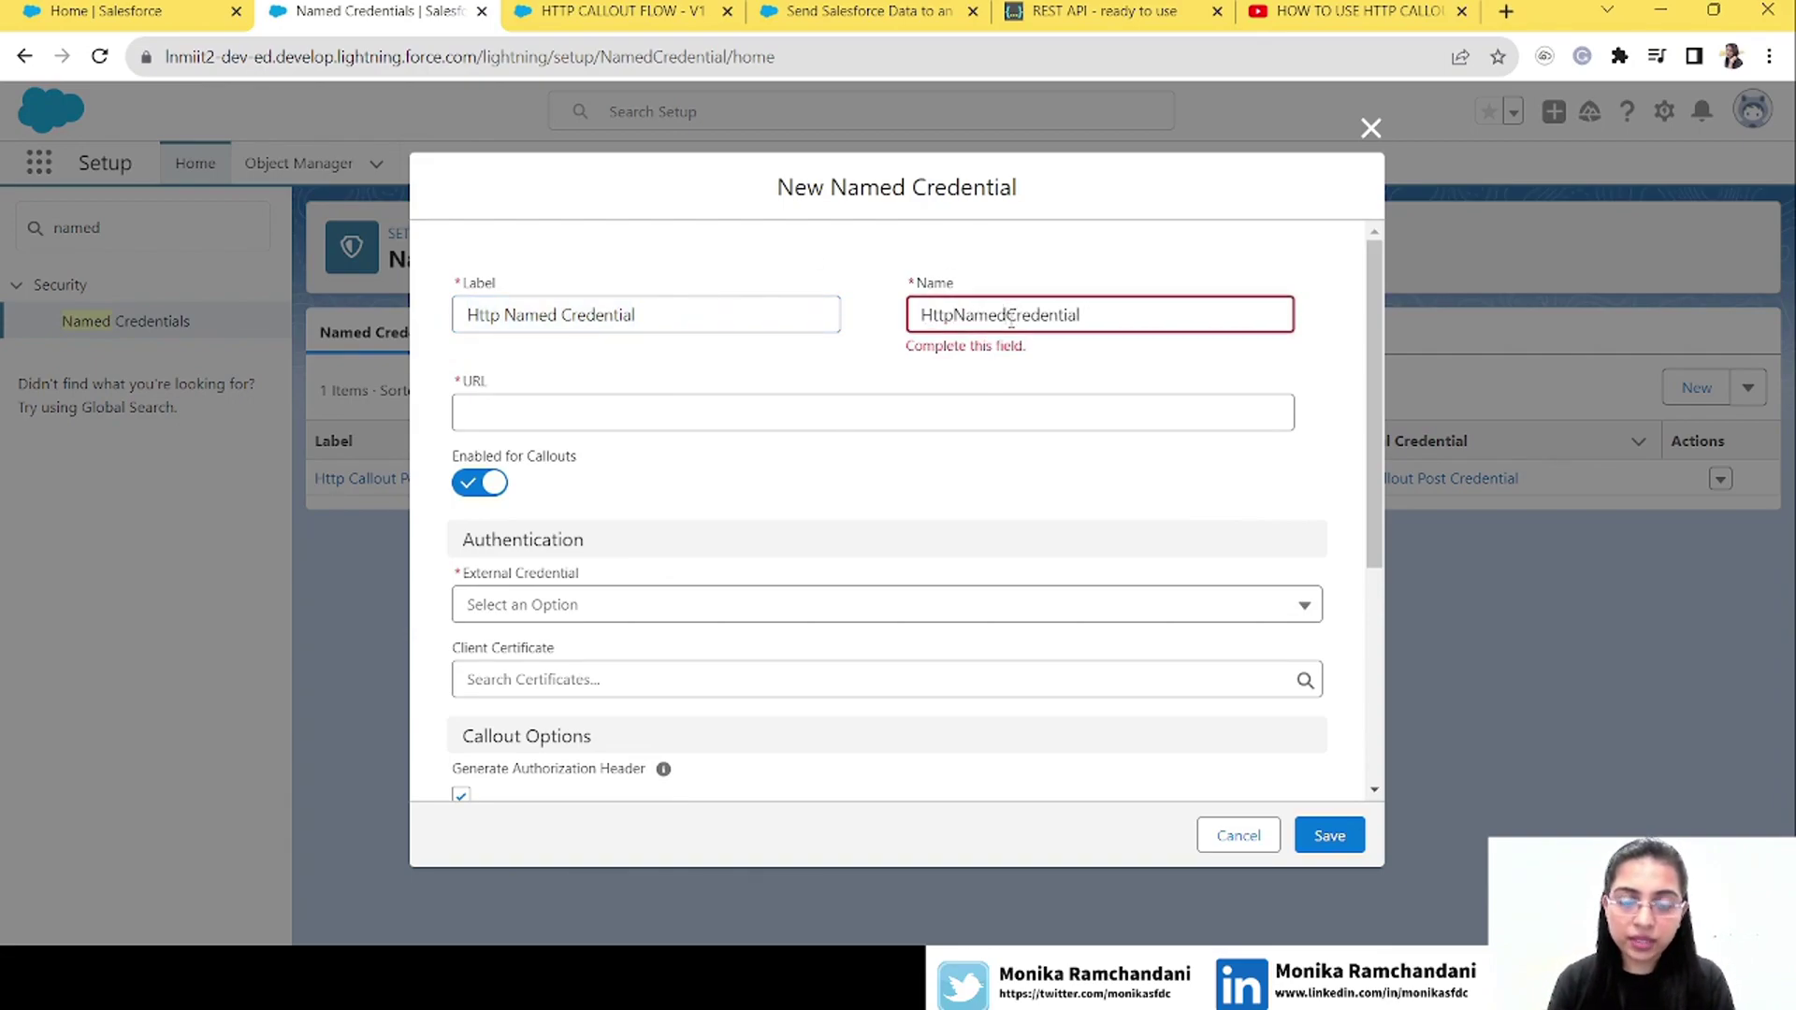
left_click(898, 357)
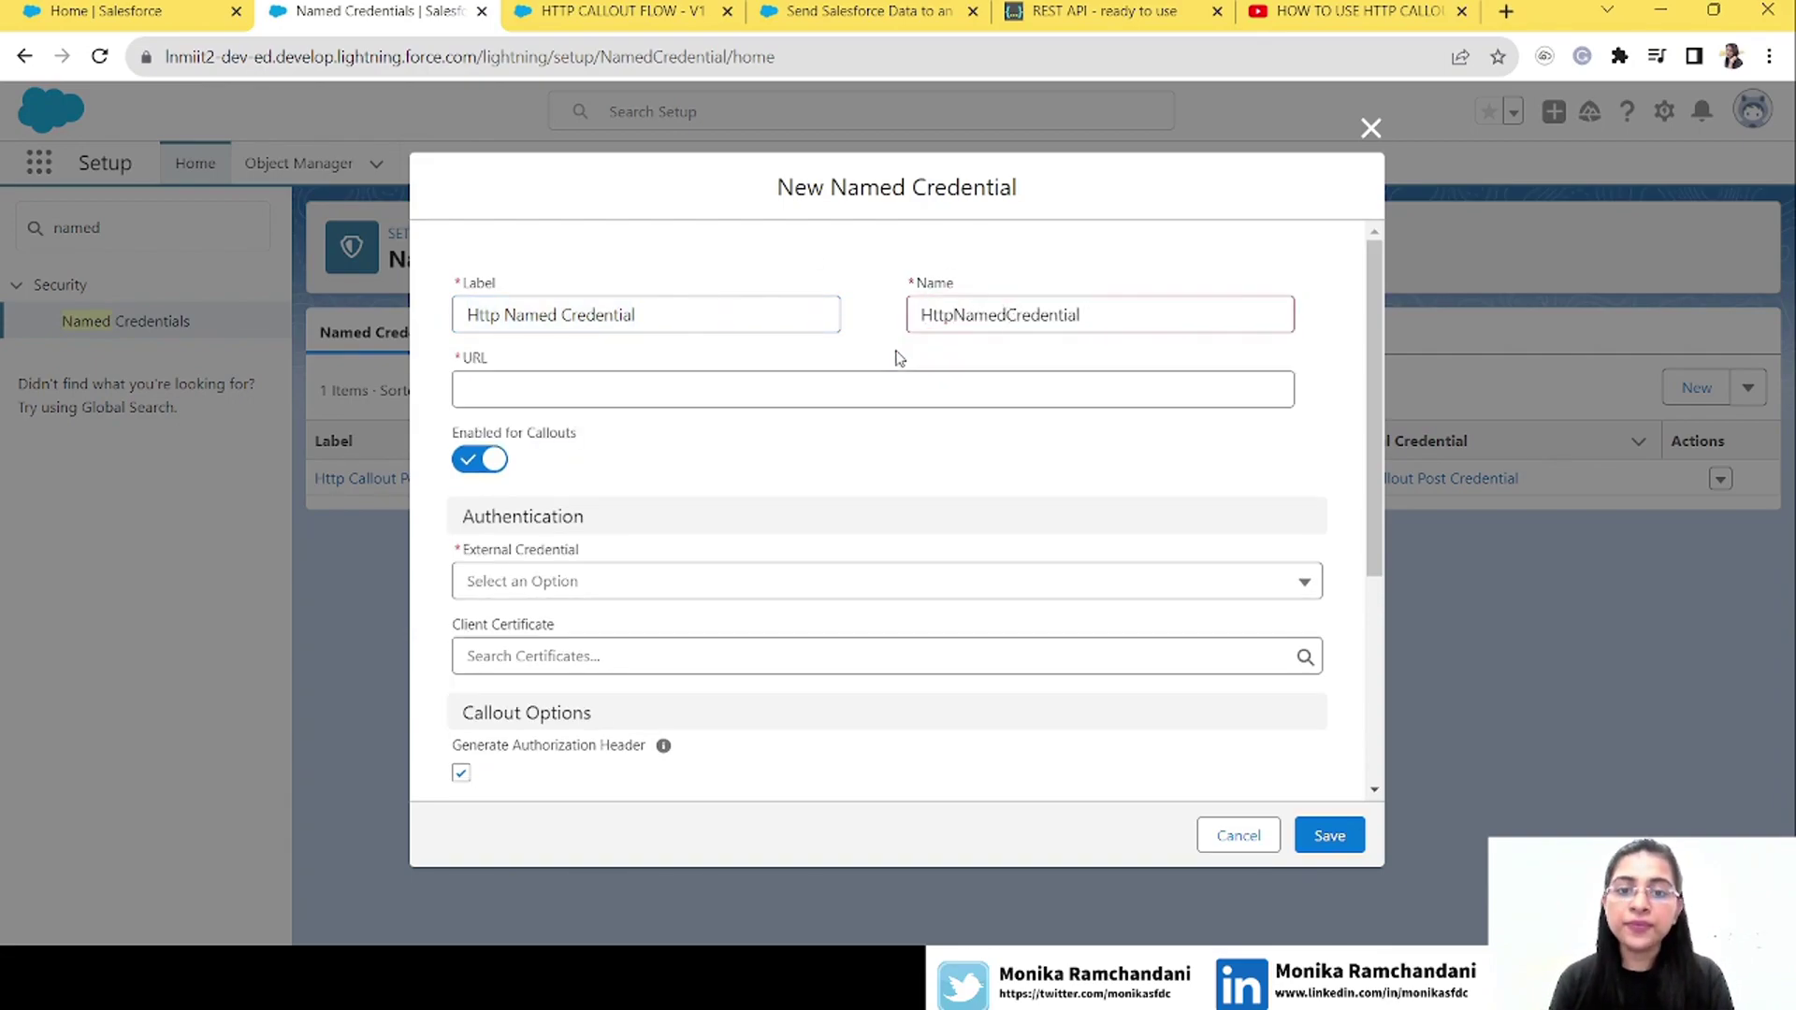
left_click(809, 399)
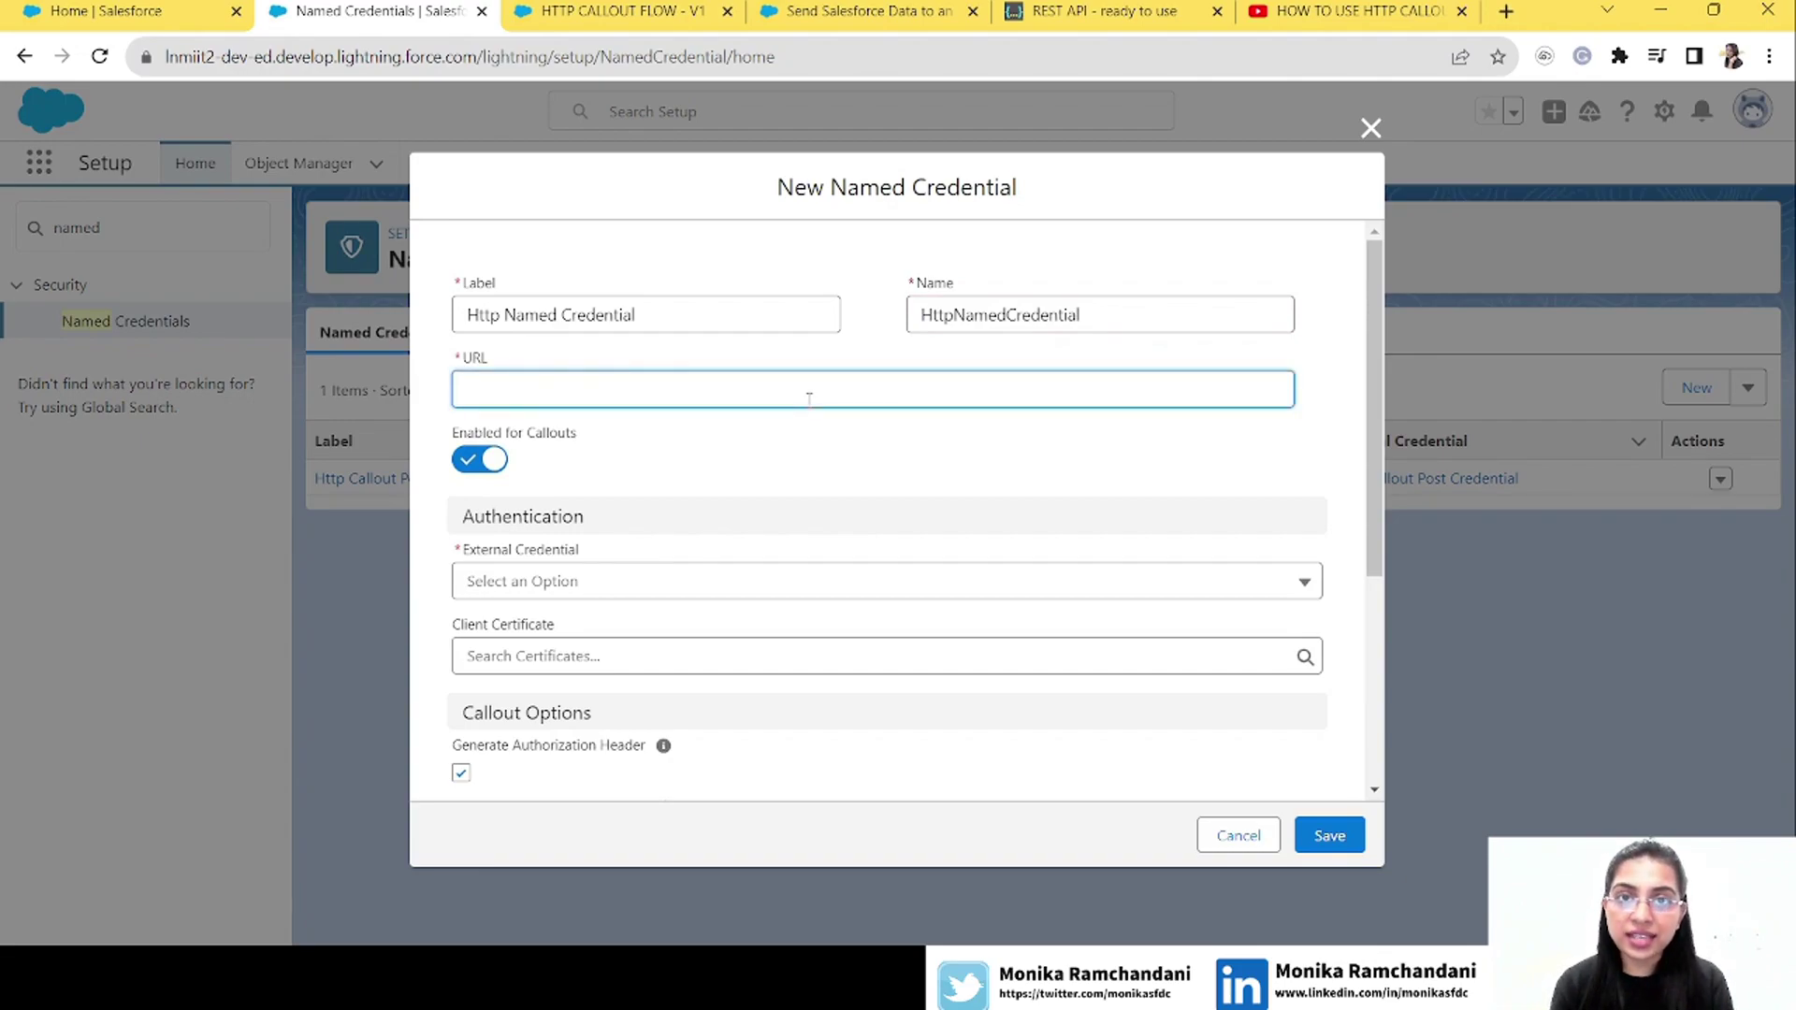
left_click(1104, 11)
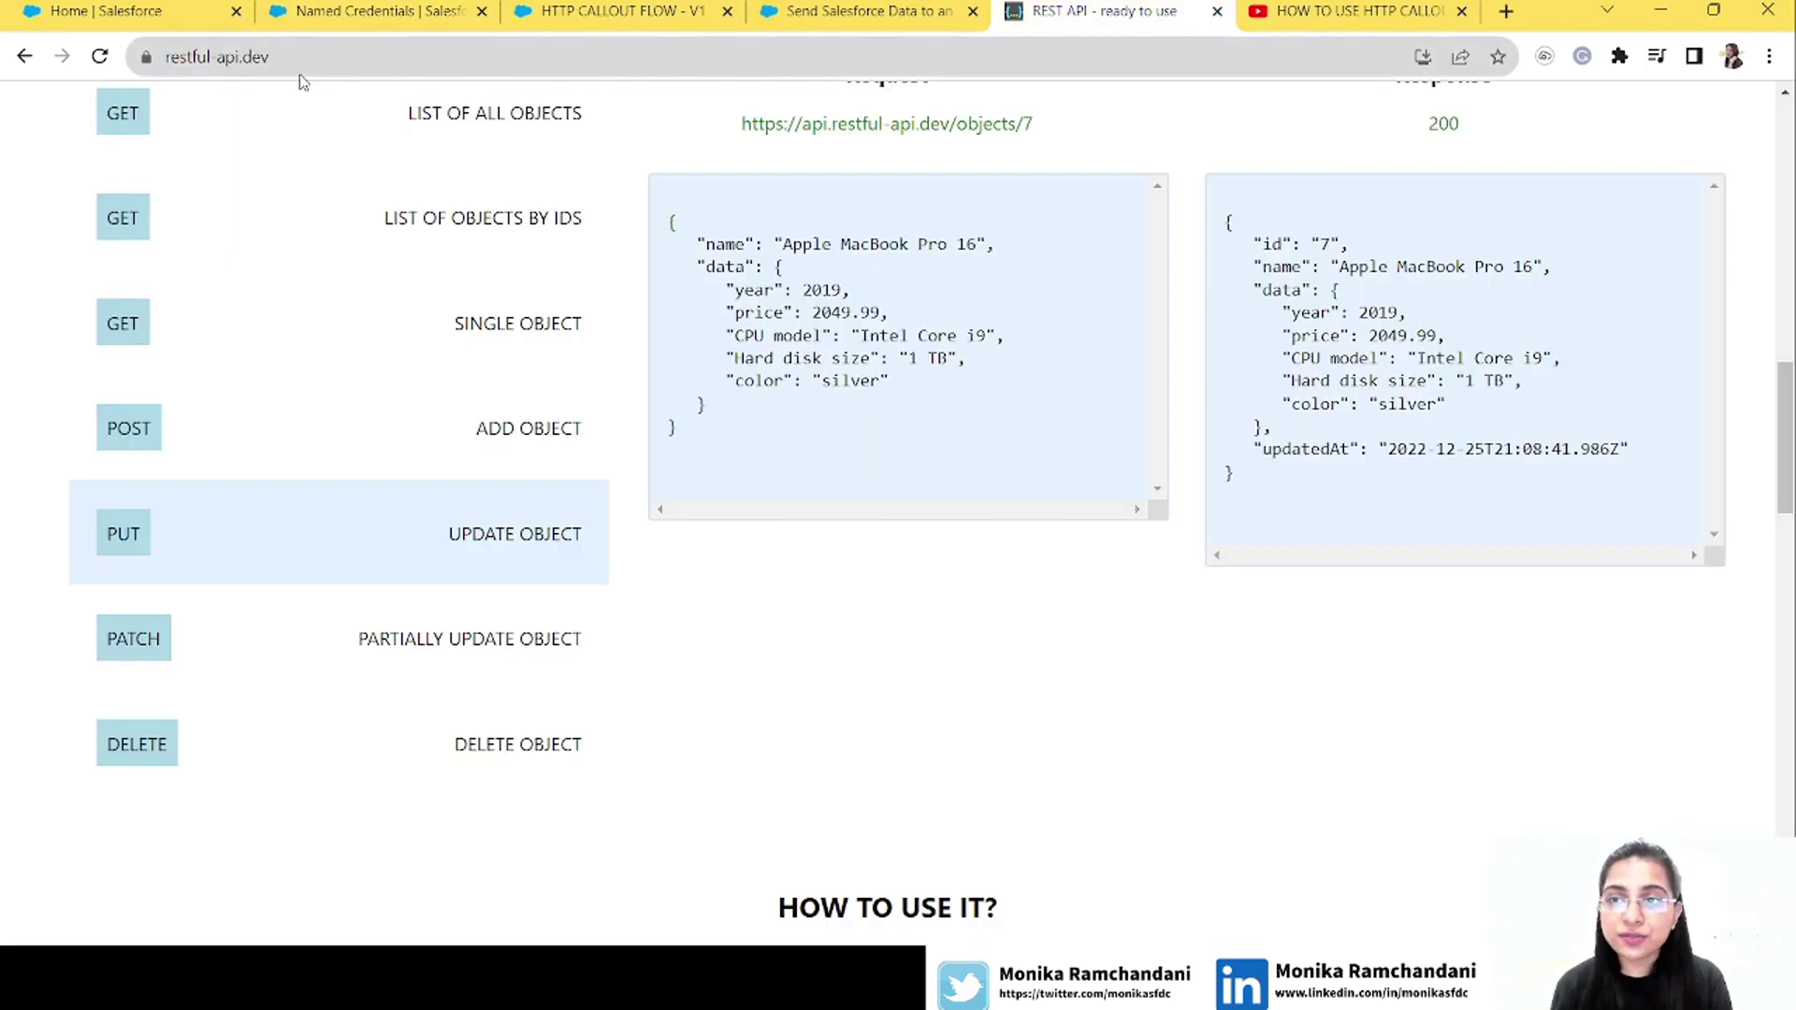
left_click(170, 58)
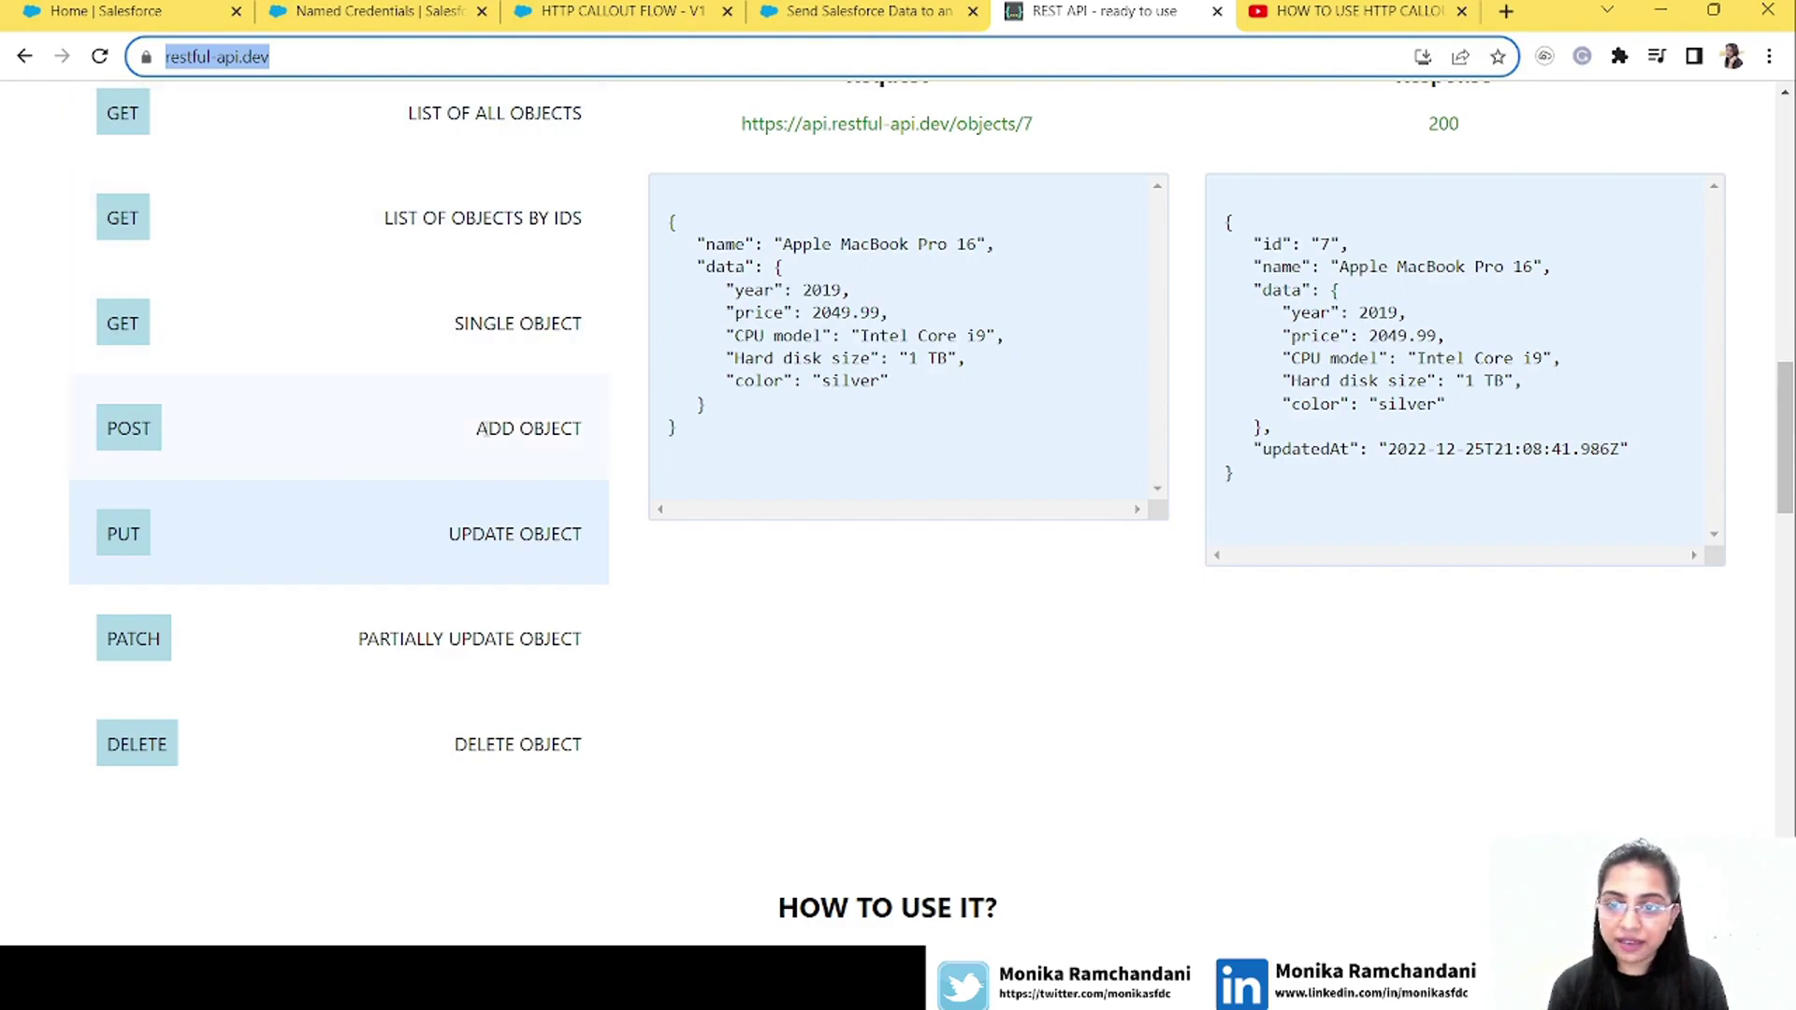
left_click(463, 463)
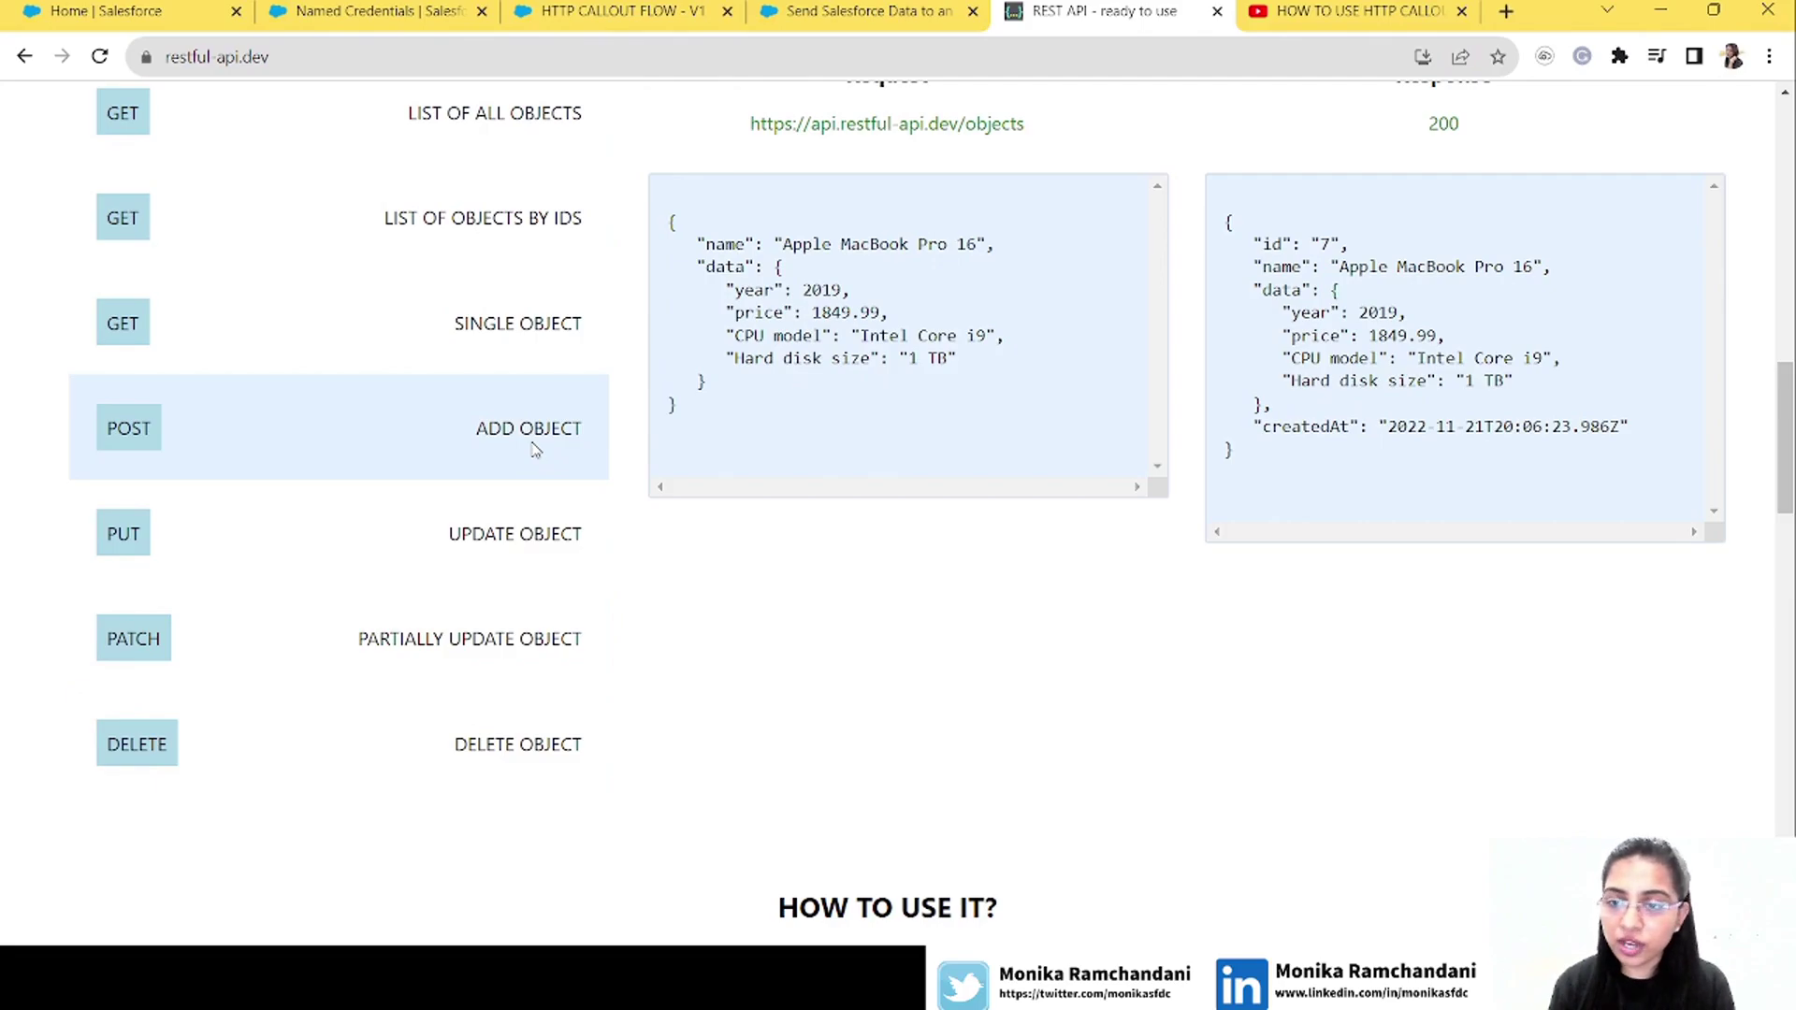
left_click_drag(737, 124, 1049, 123)
scroll(1788, 420, "up", 2)
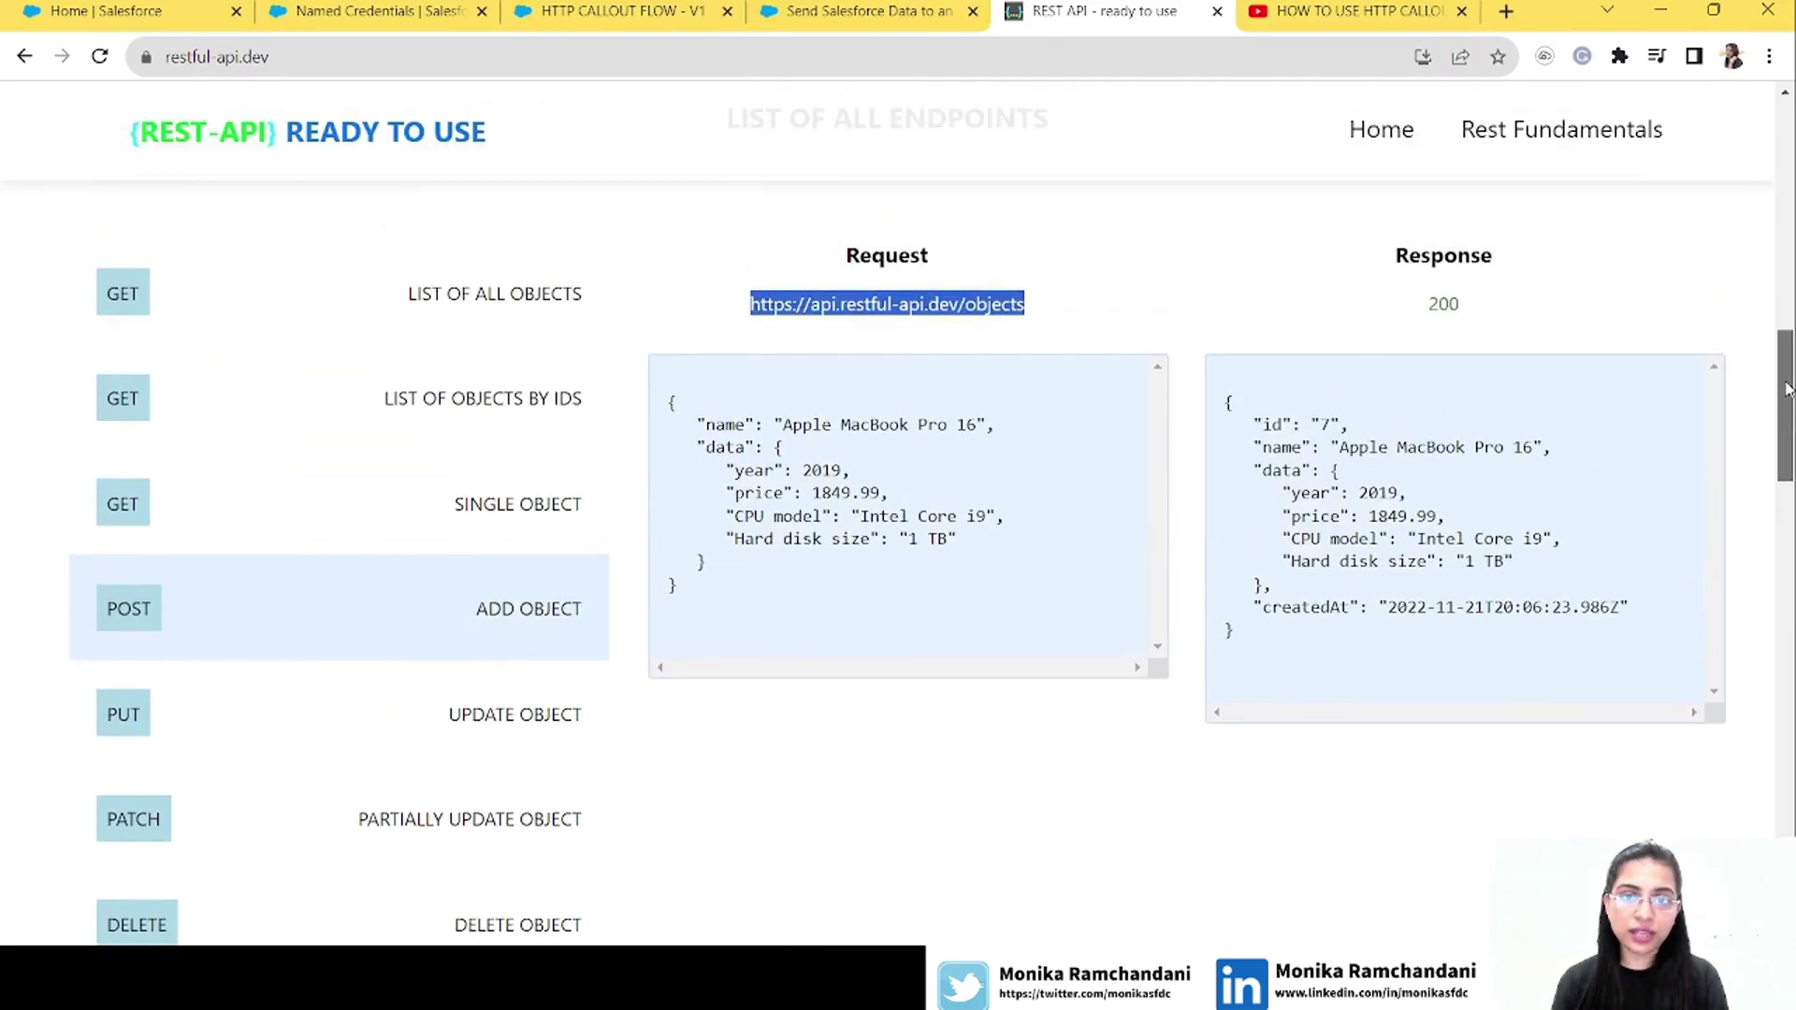
left_click(972, 306)
left_click_drag(960, 305, 717, 323)
key("ctrl+c")
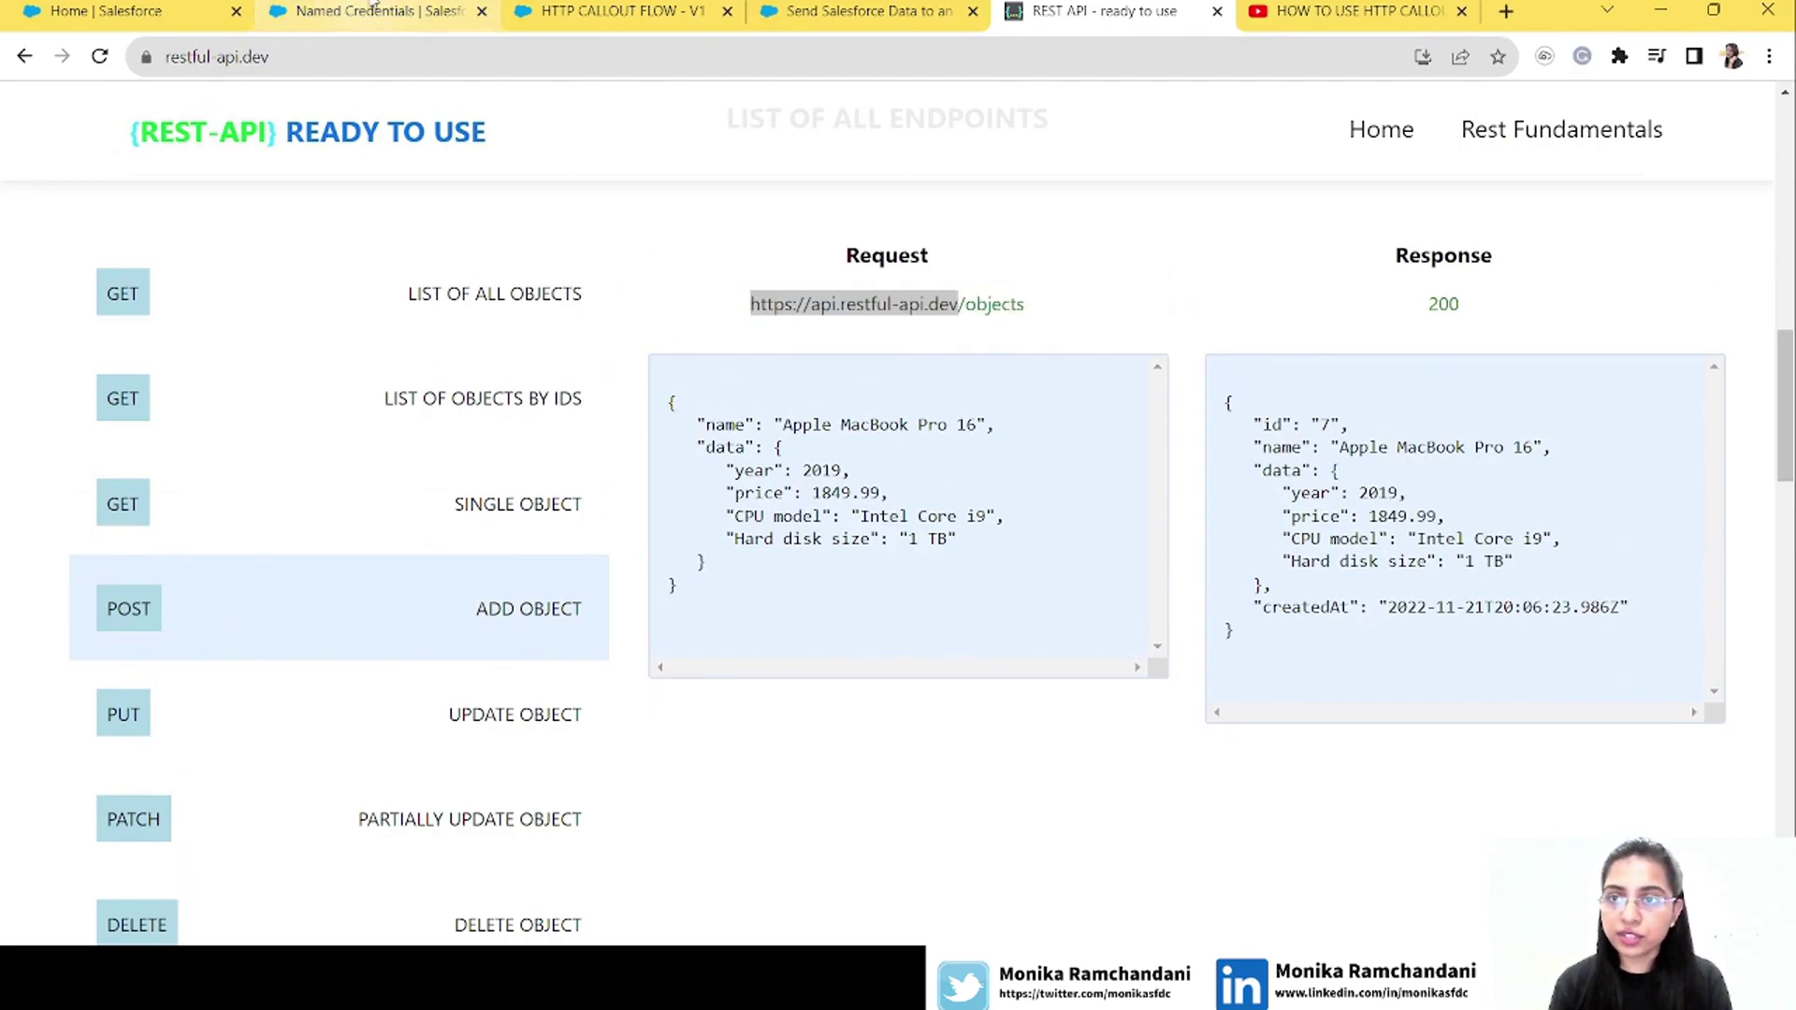
left_click(374, 11)
key("ctrl+v")
left_click(845, 464)
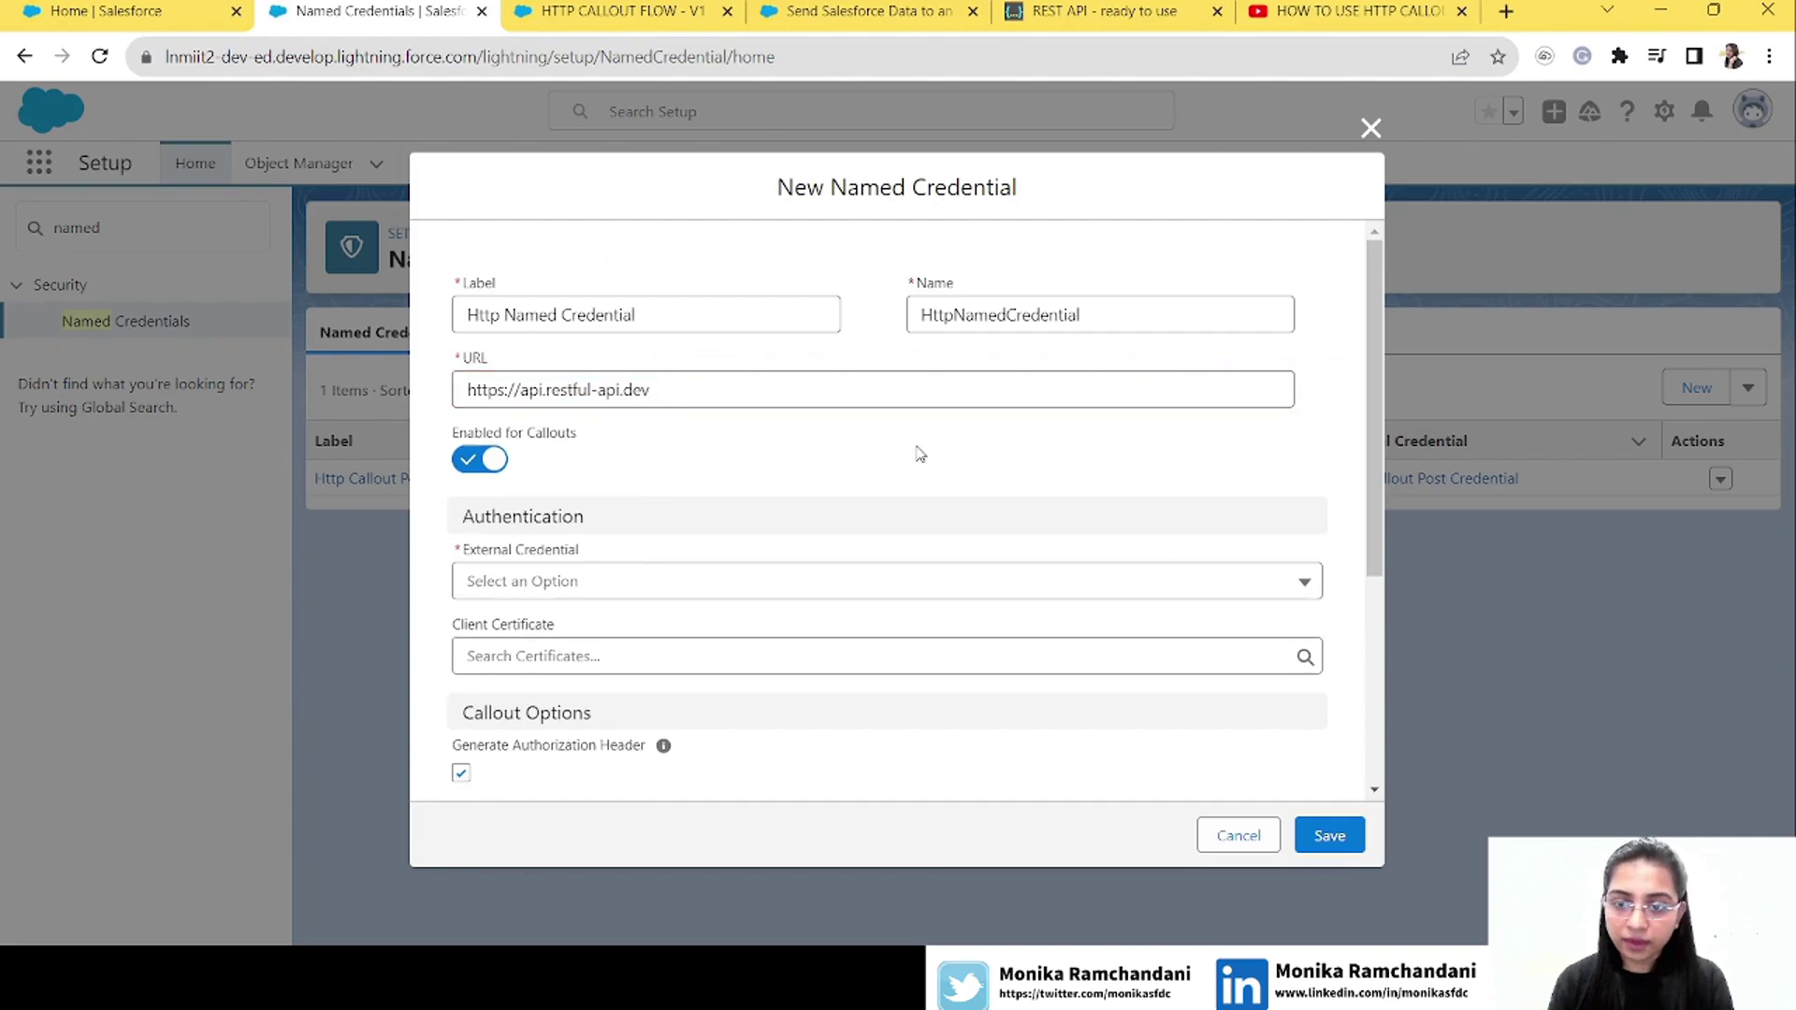
Choose Http Callout External Credential as the external credential, turn off Generate Authorization Header and save the named credential
left_click_drag(1381, 481, 1382, 595)
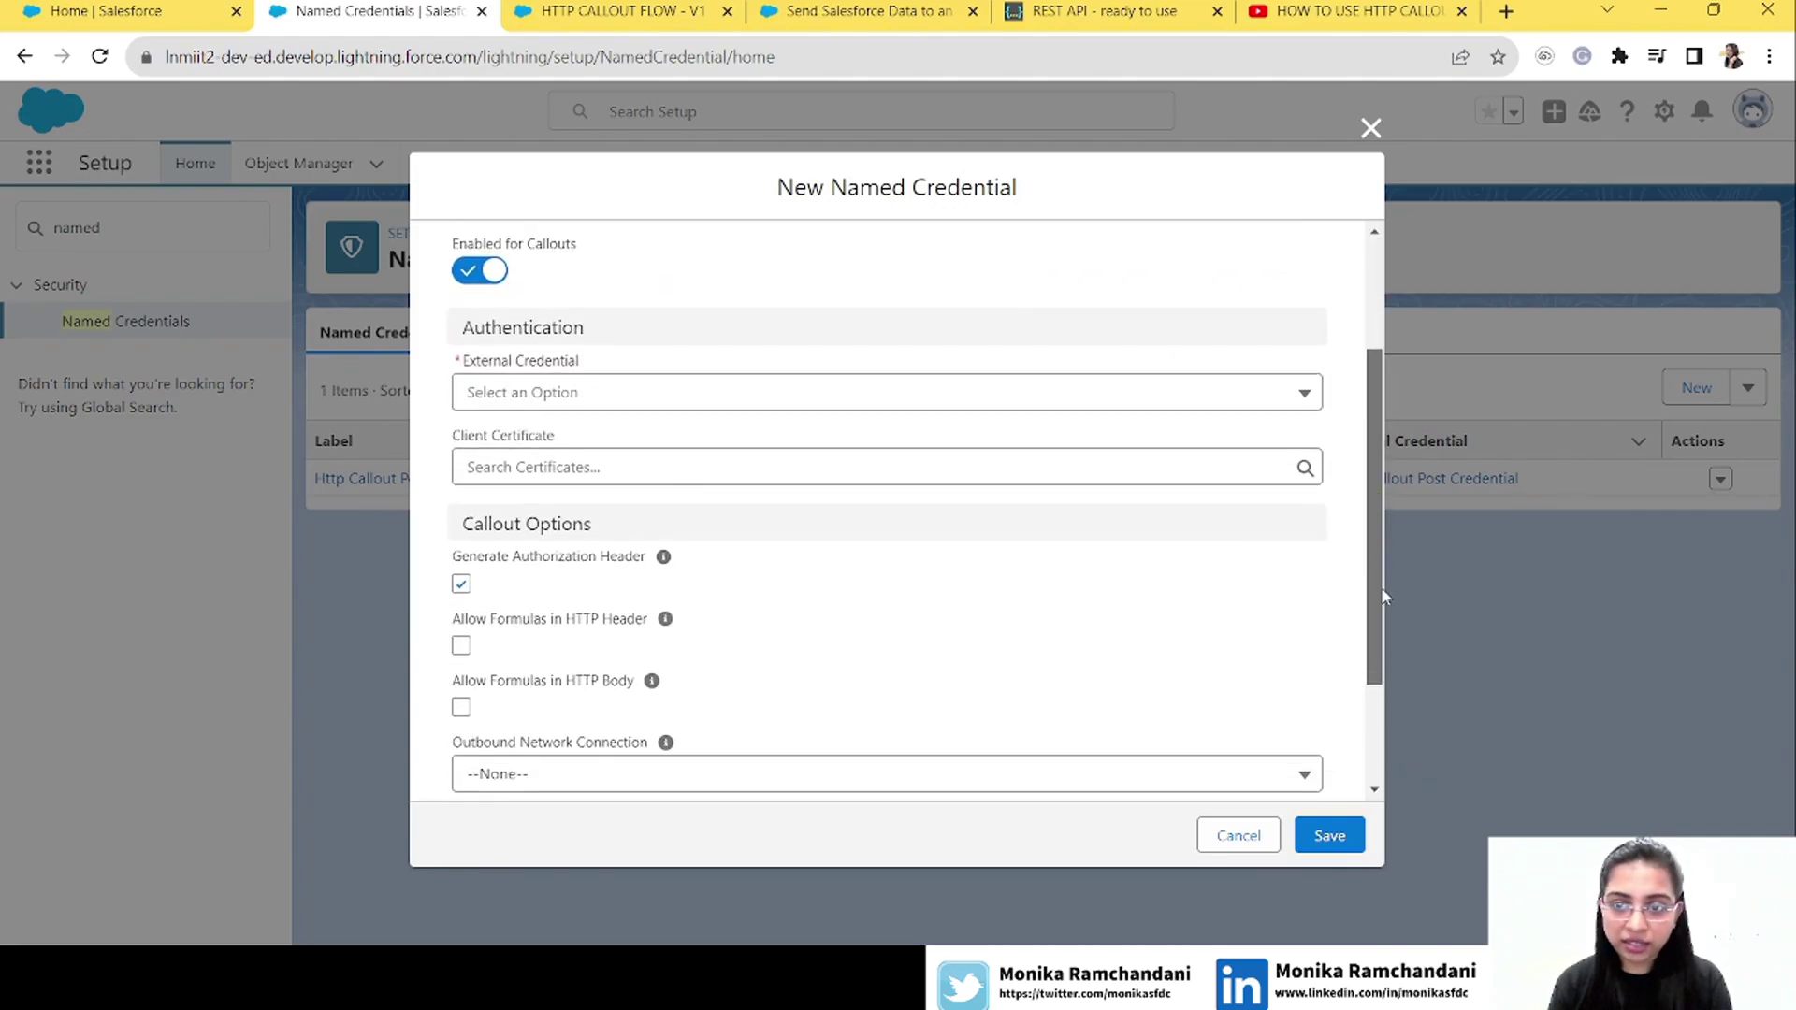
left_click(696, 397)
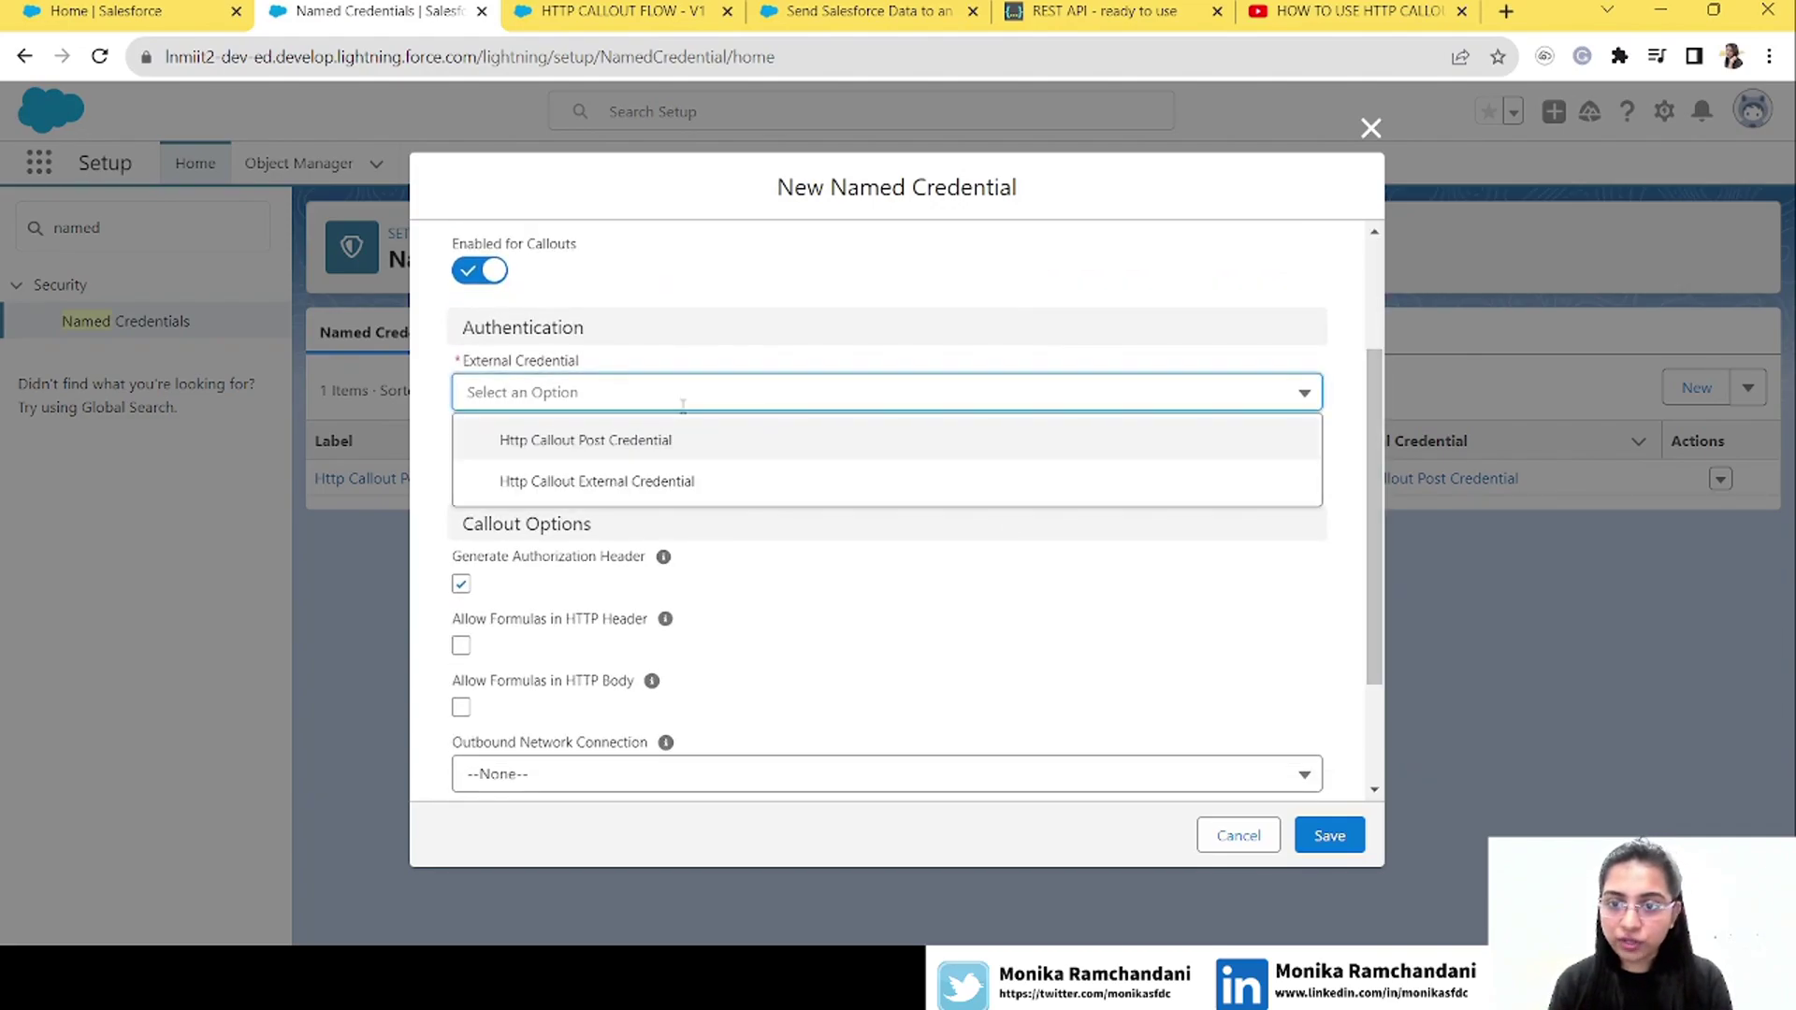
left_click(705, 480)
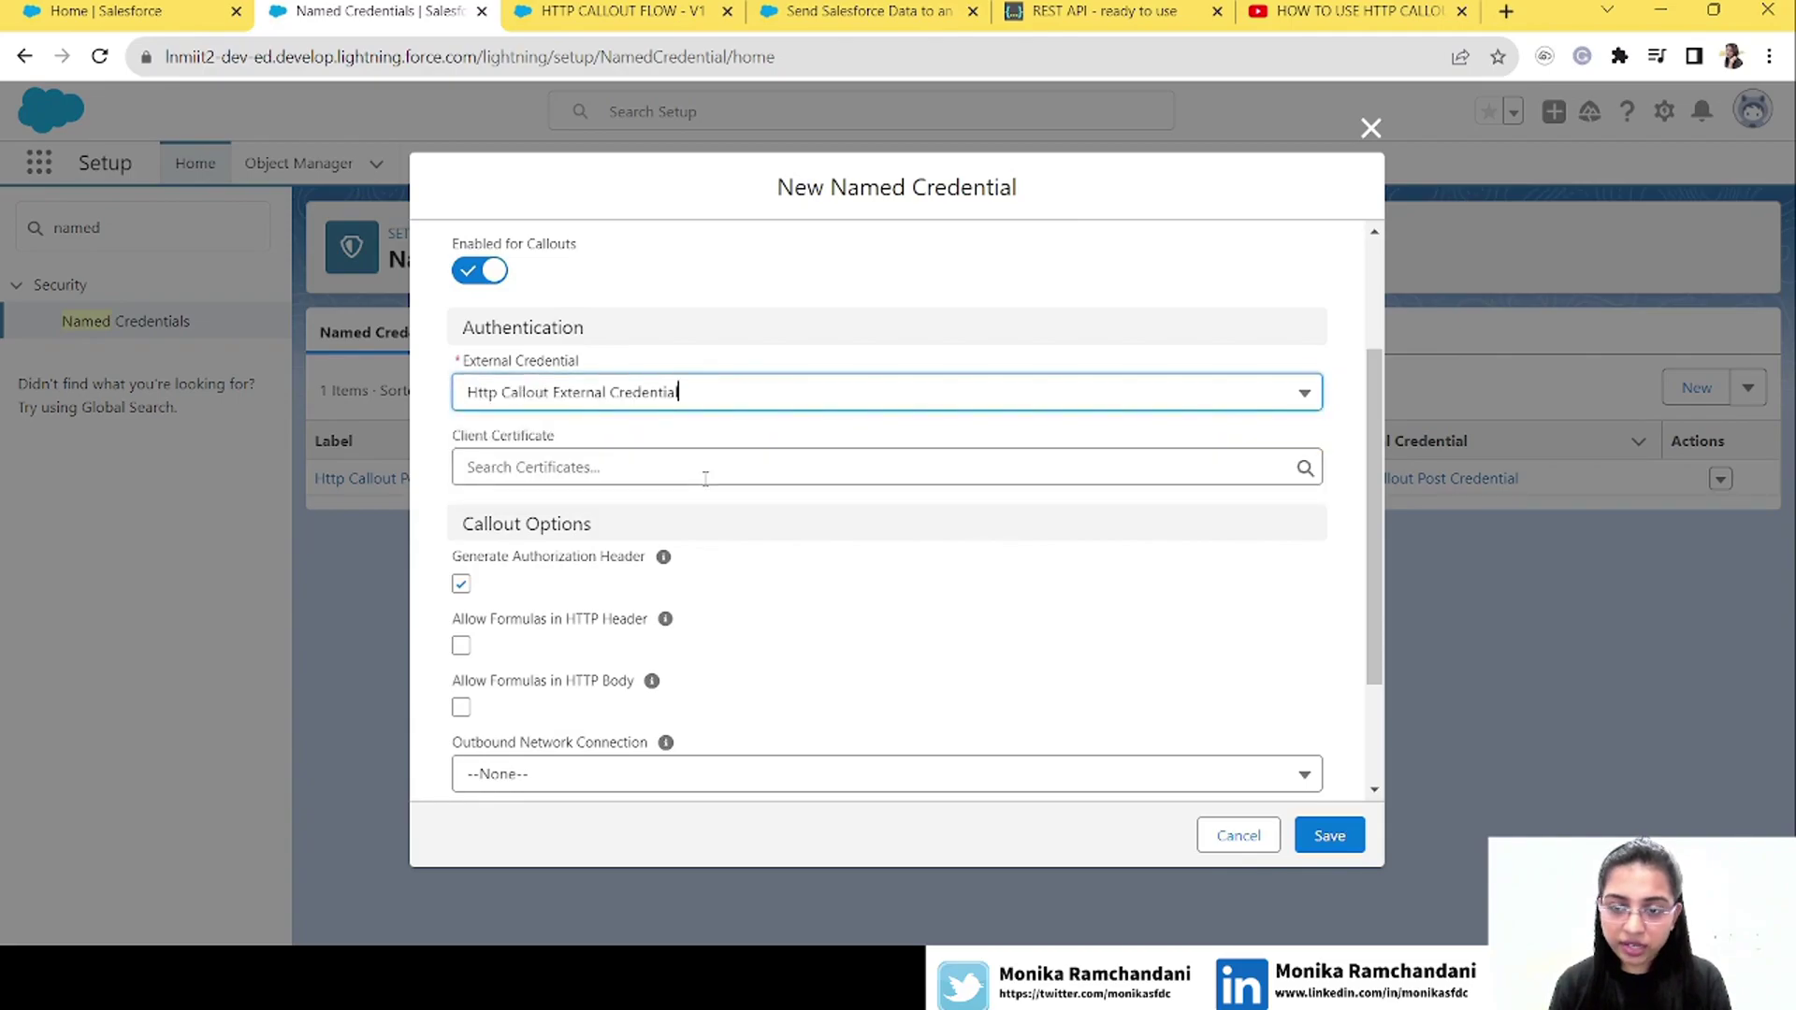
left_click(461, 584)
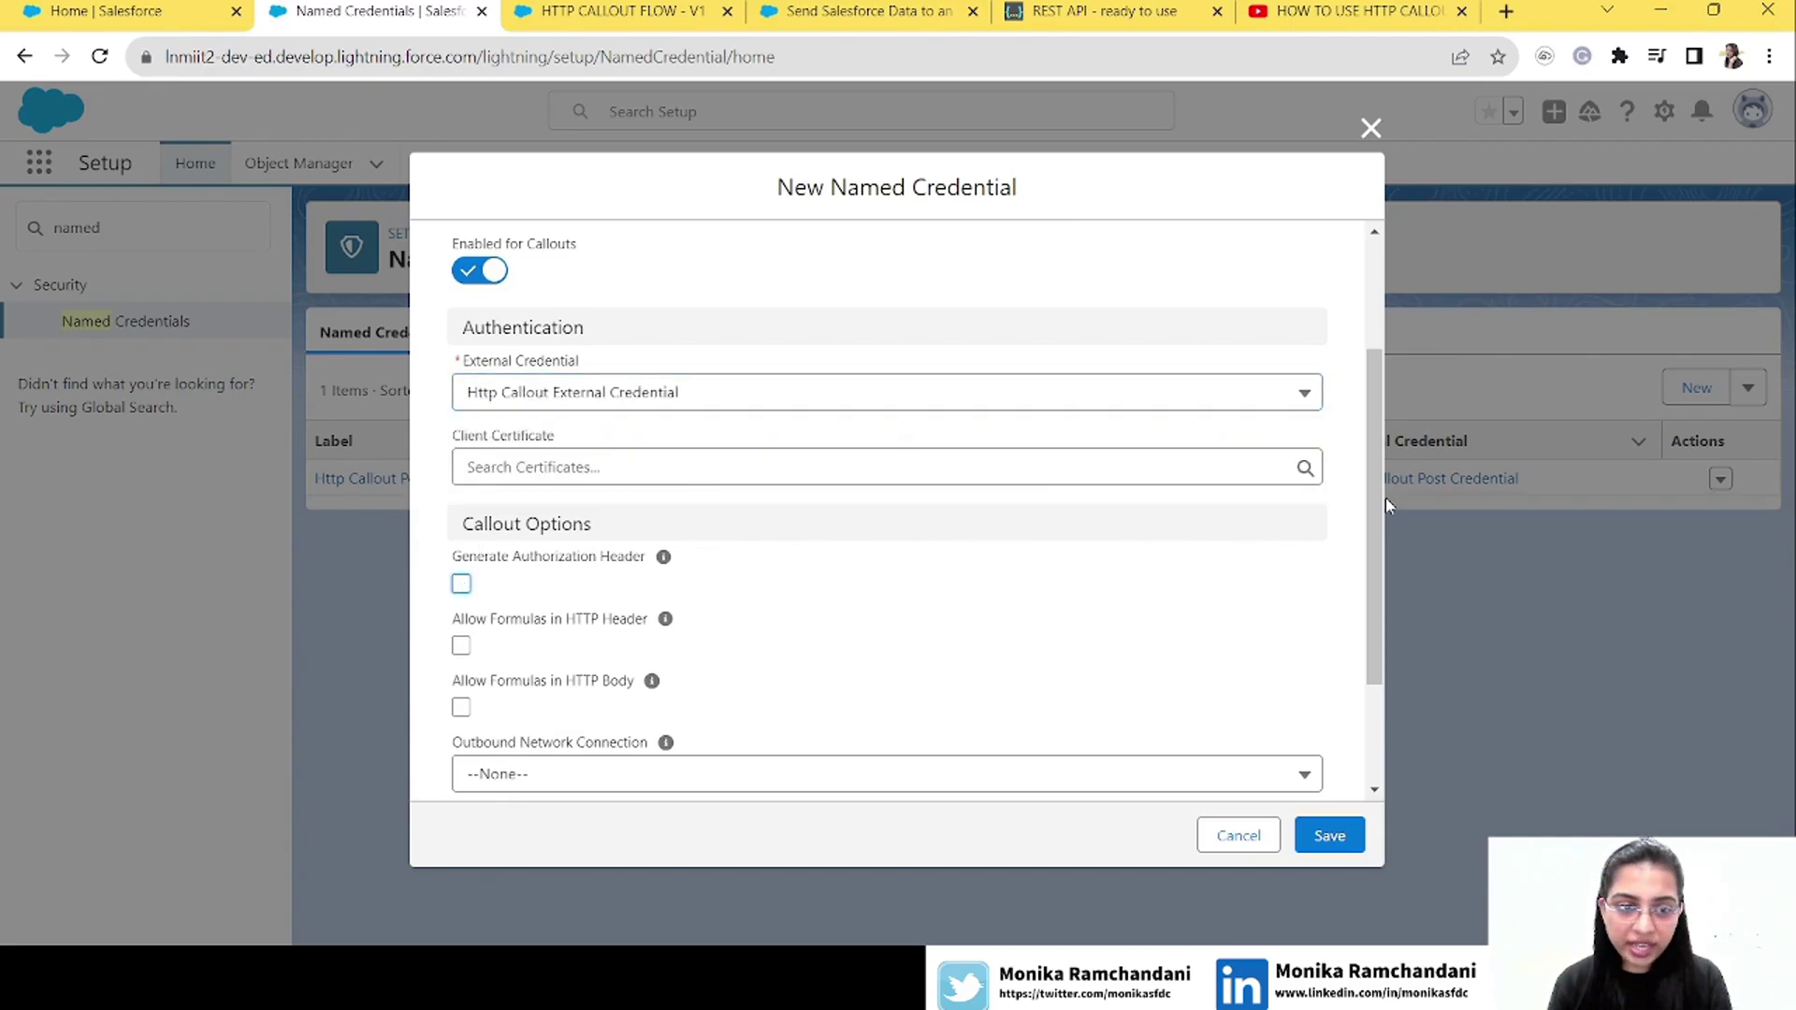
scroll(1375, 505, "down", 2)
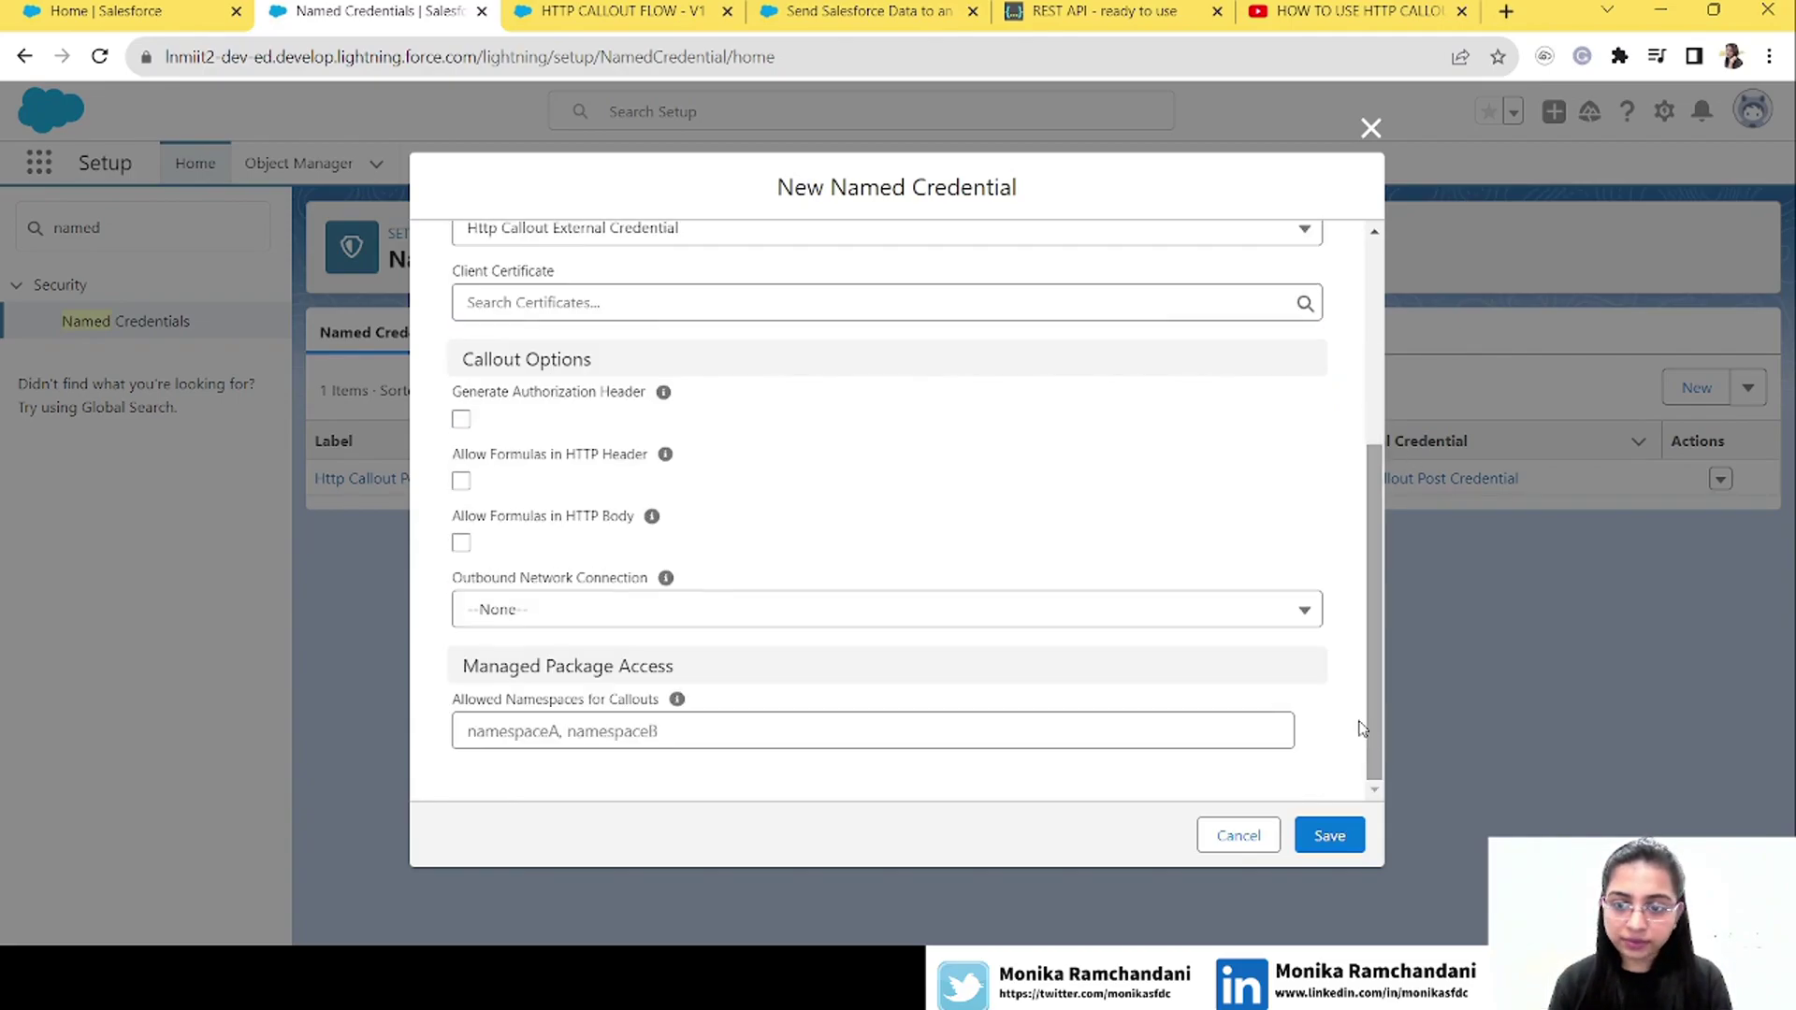
left_click(1332, 837)
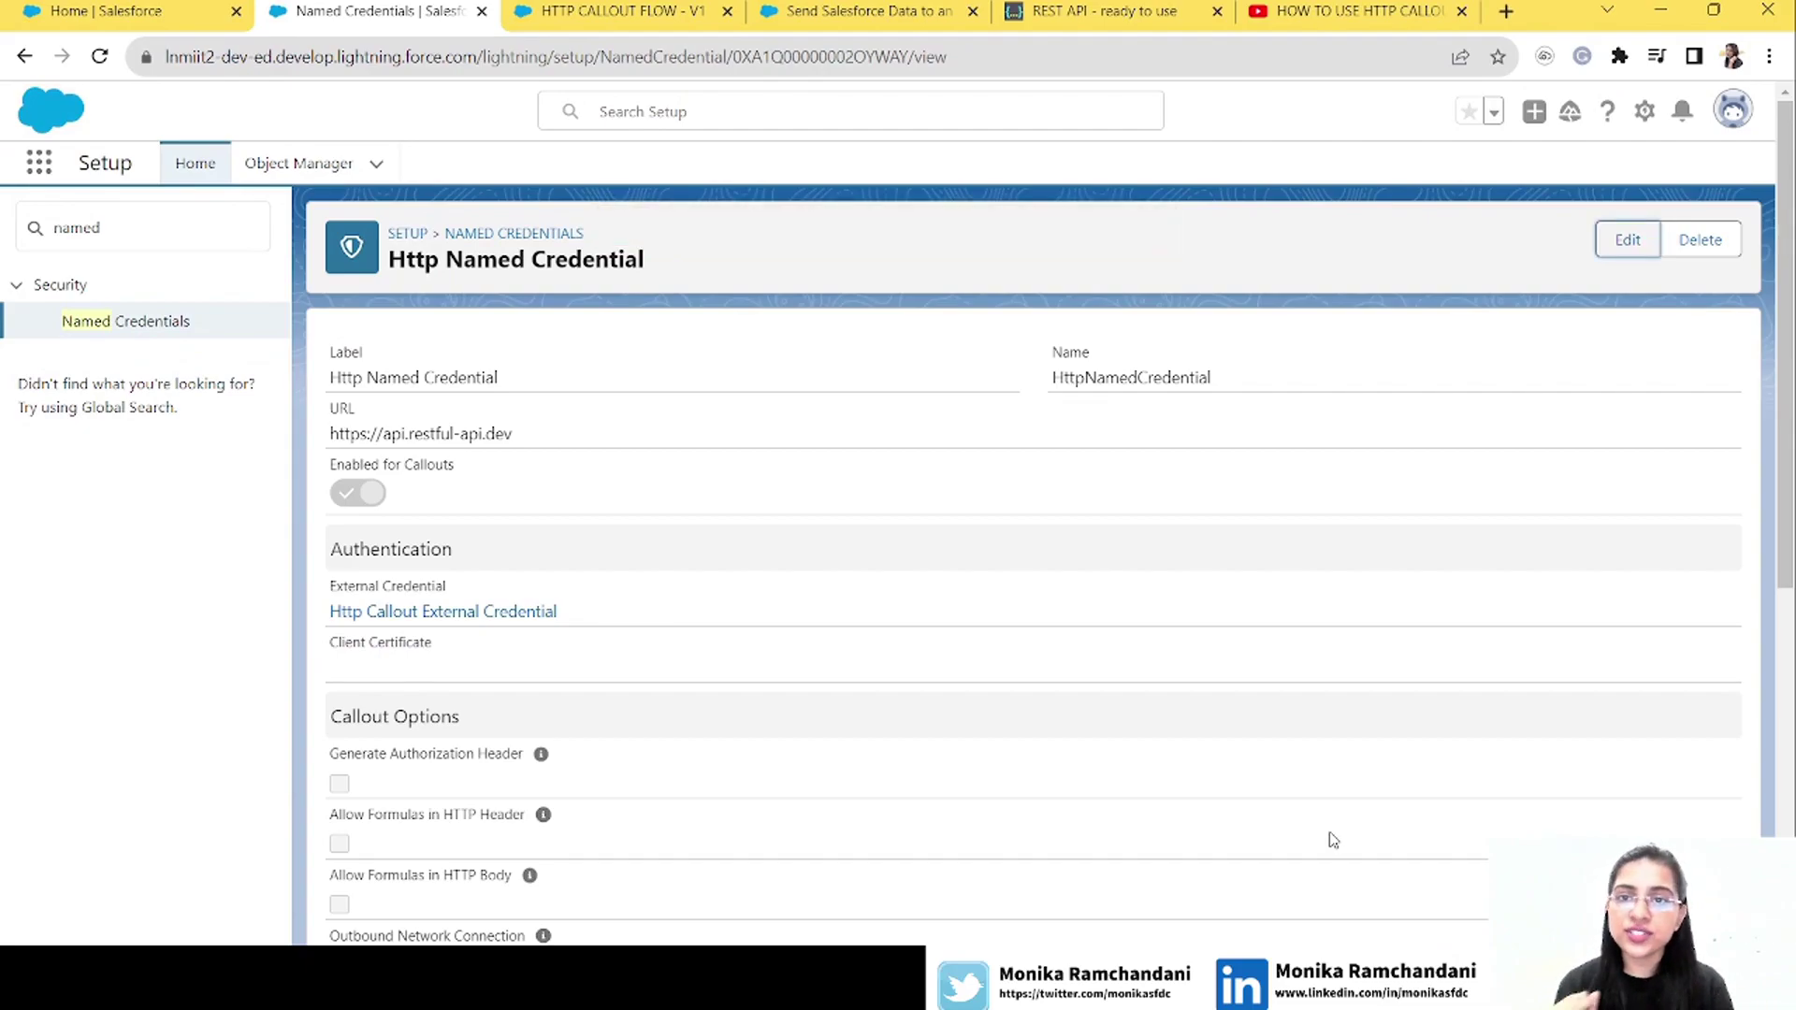
In HTTP CALLOUT FLOW, add an Action element between Start and End and begin creating a new HTTP callout for it
left_click(646, 9)
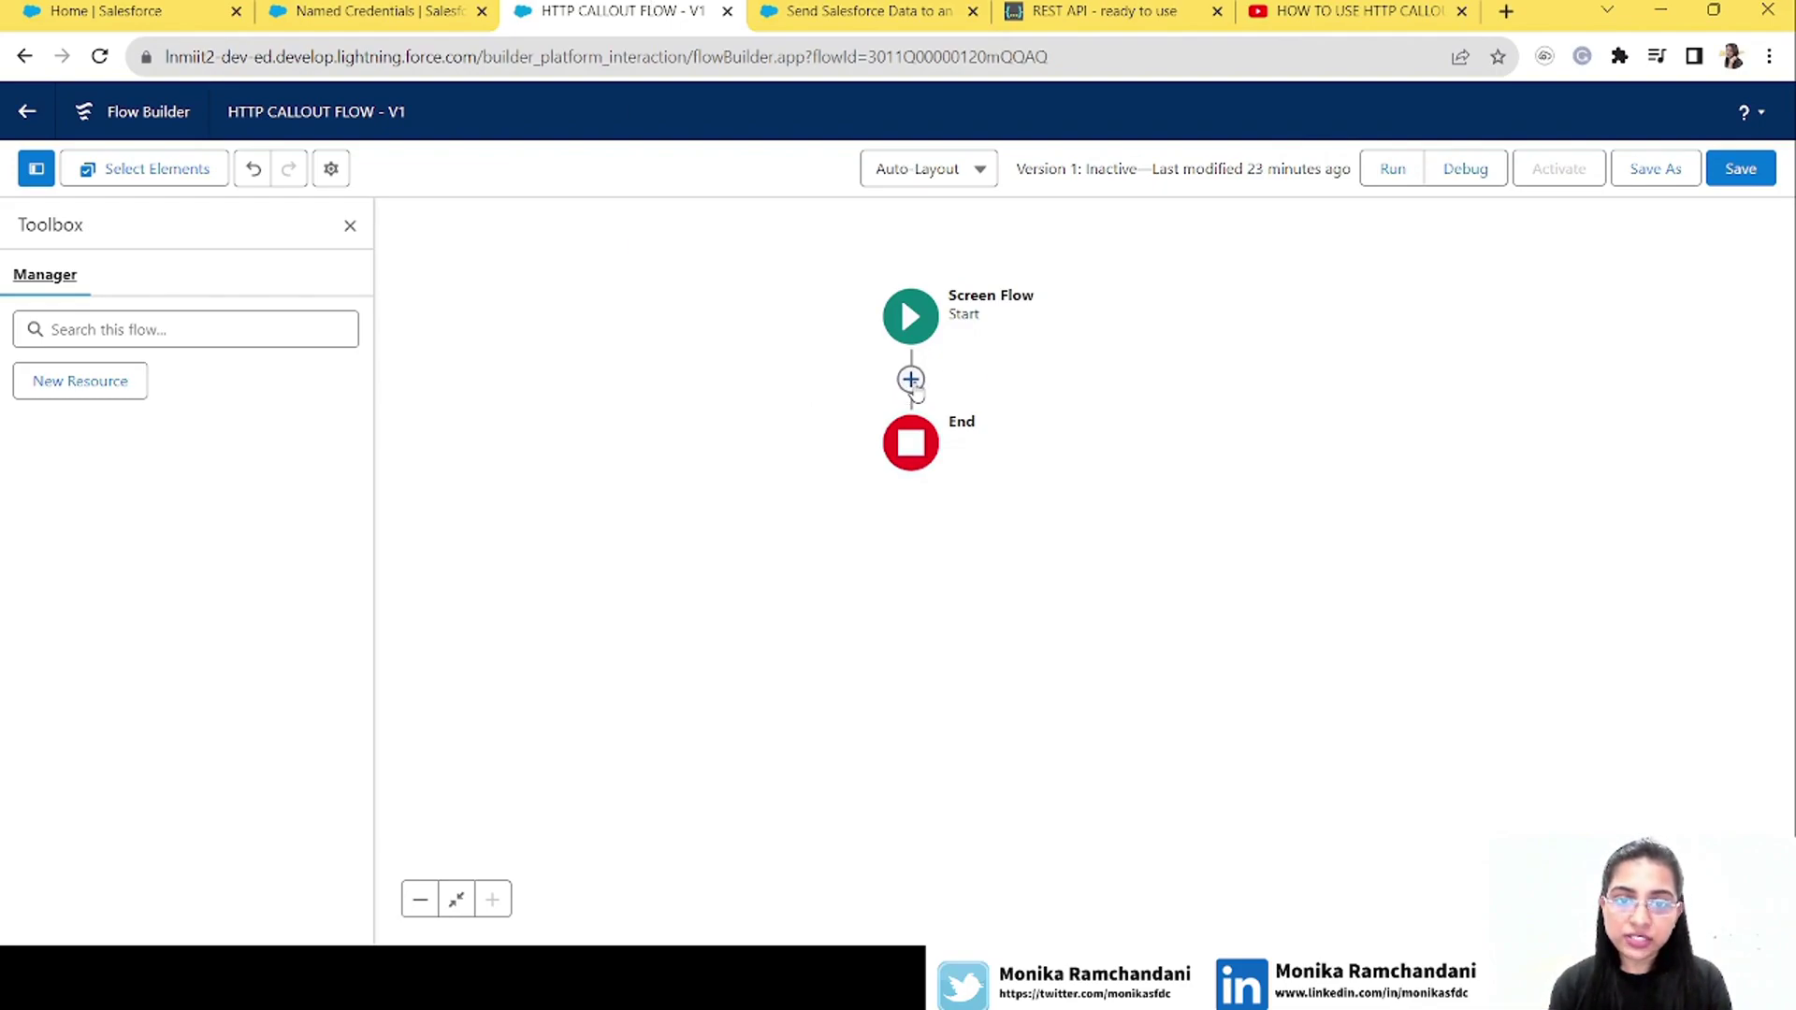
left_click(911, 380)
left_click(835, 652)
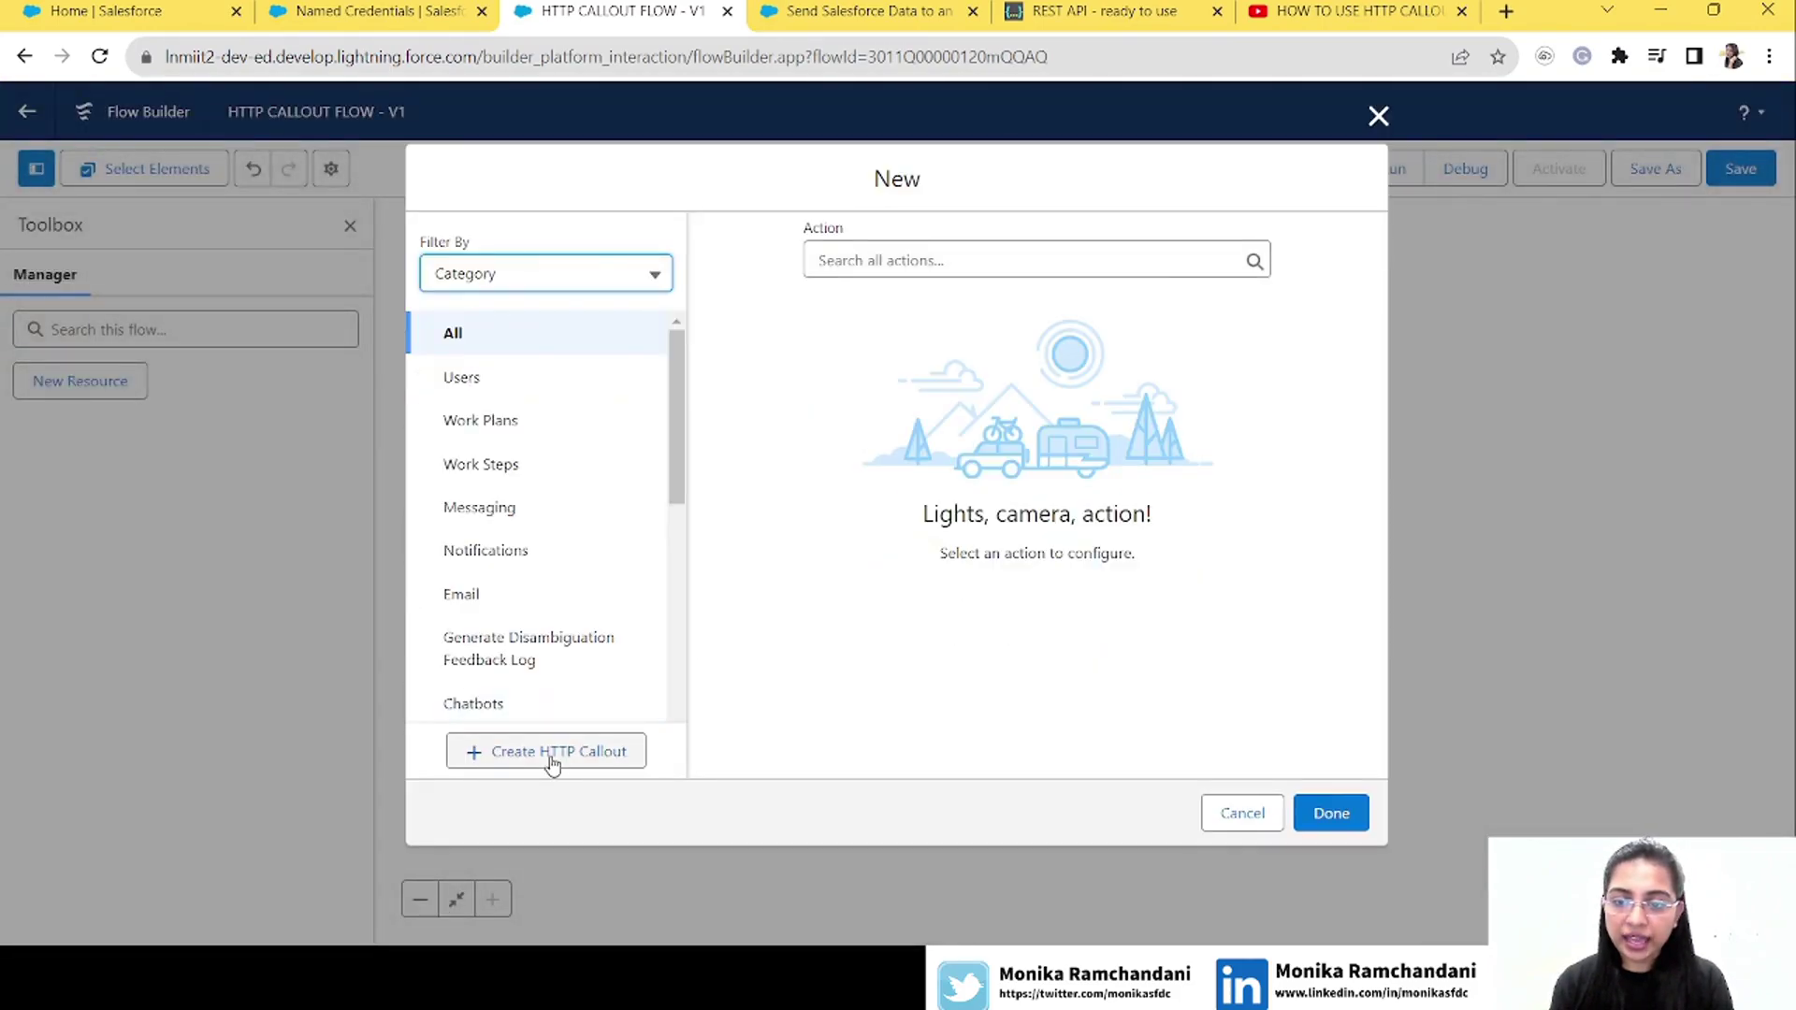
left_click(552, 755)
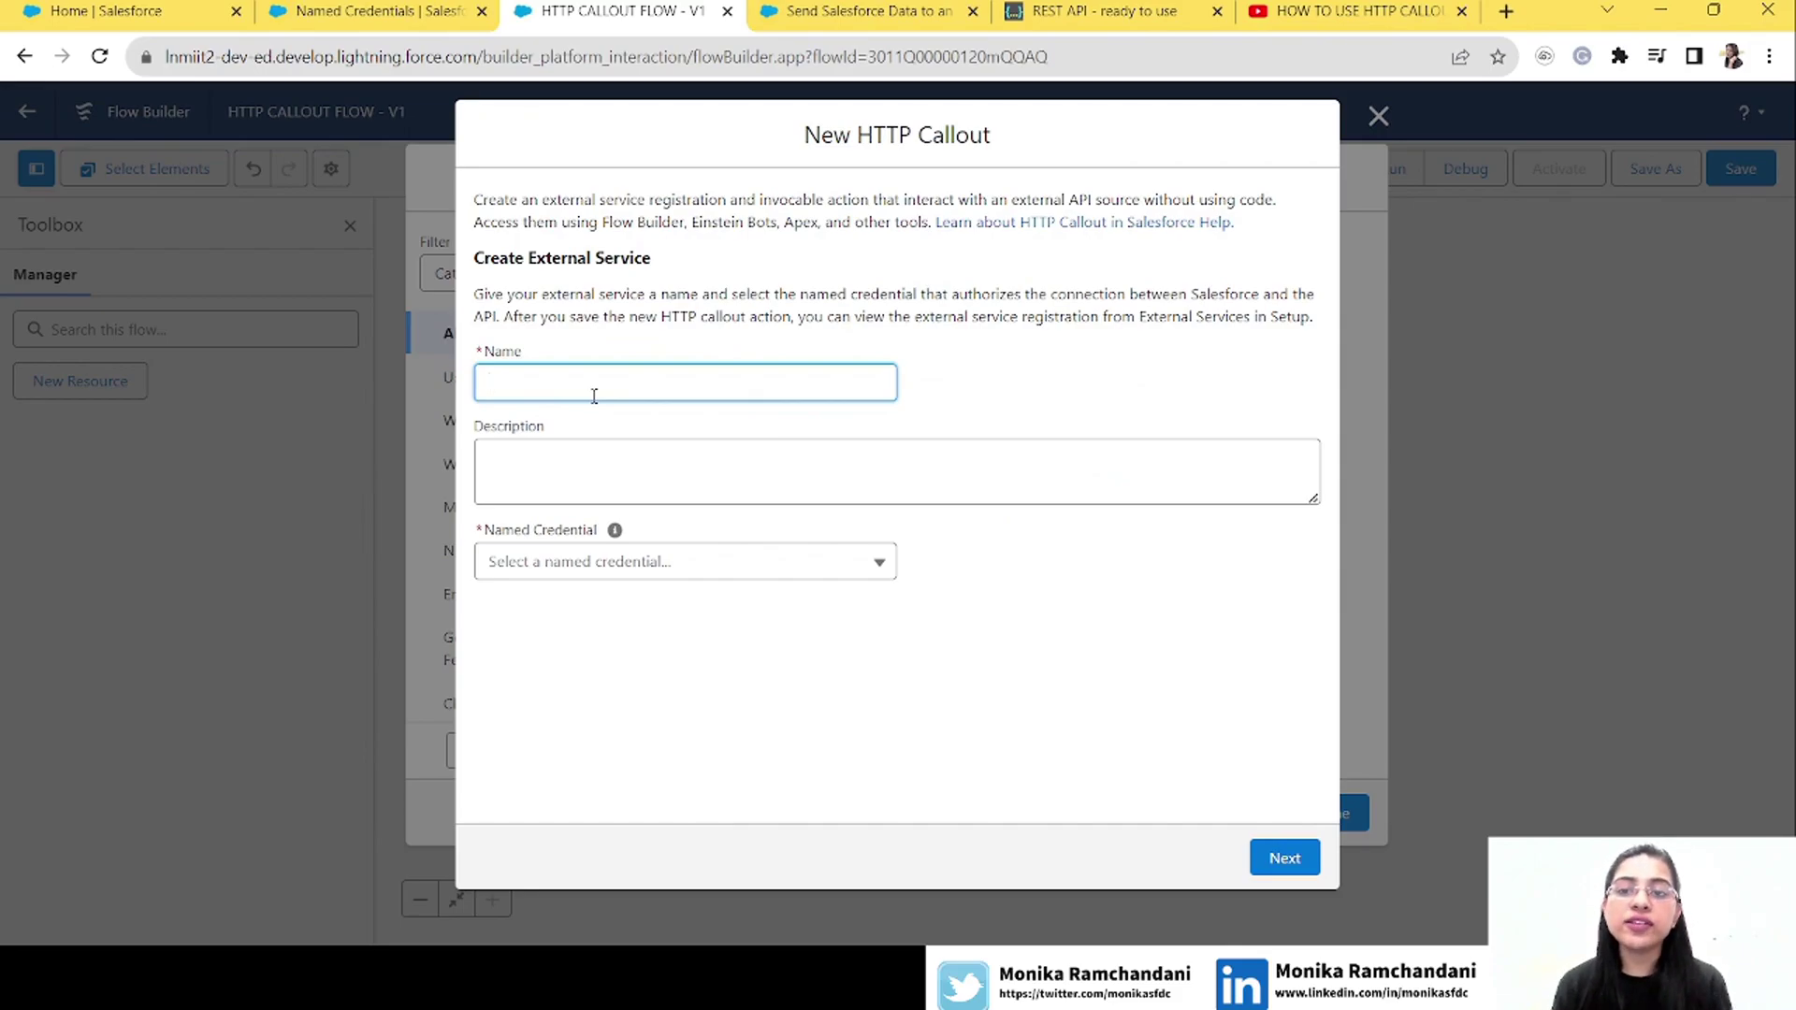
Name the external service Http Callout Post Service, choose Http Named Credential as its named credential and try to continue
type("Http Calloit")
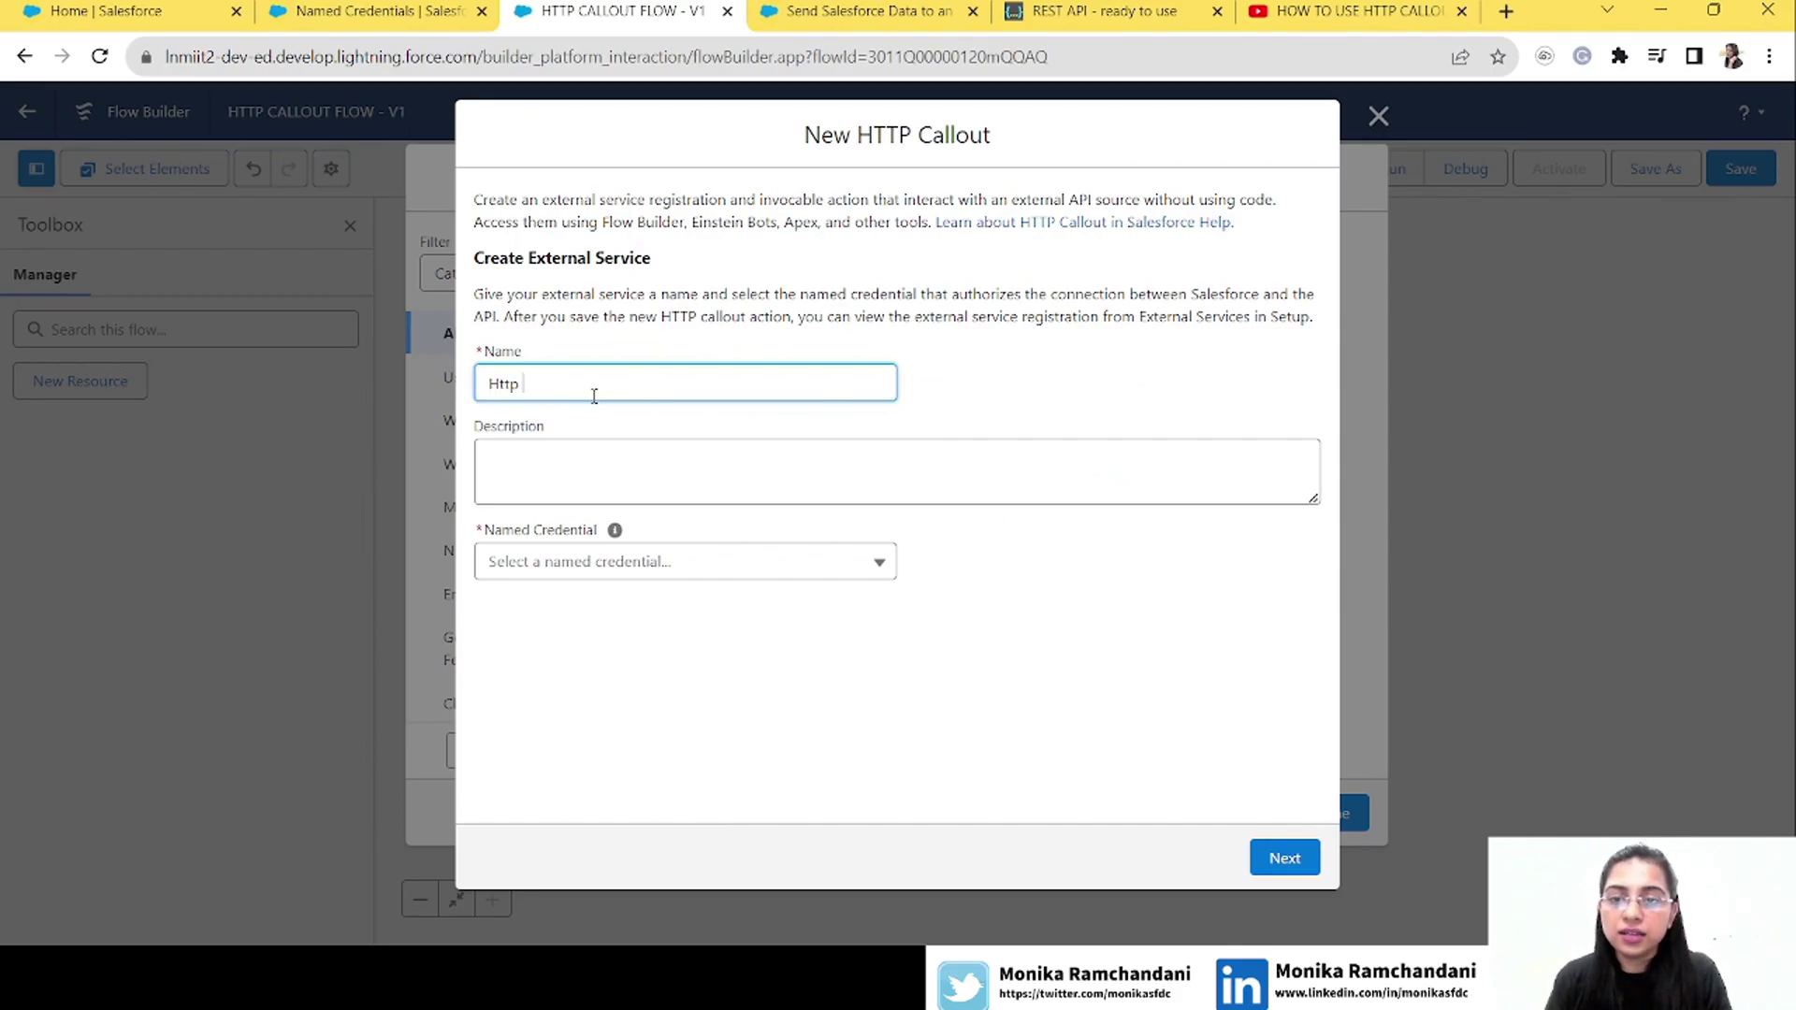
key("BackSpace")
key("BackSpace")
type("ut ")
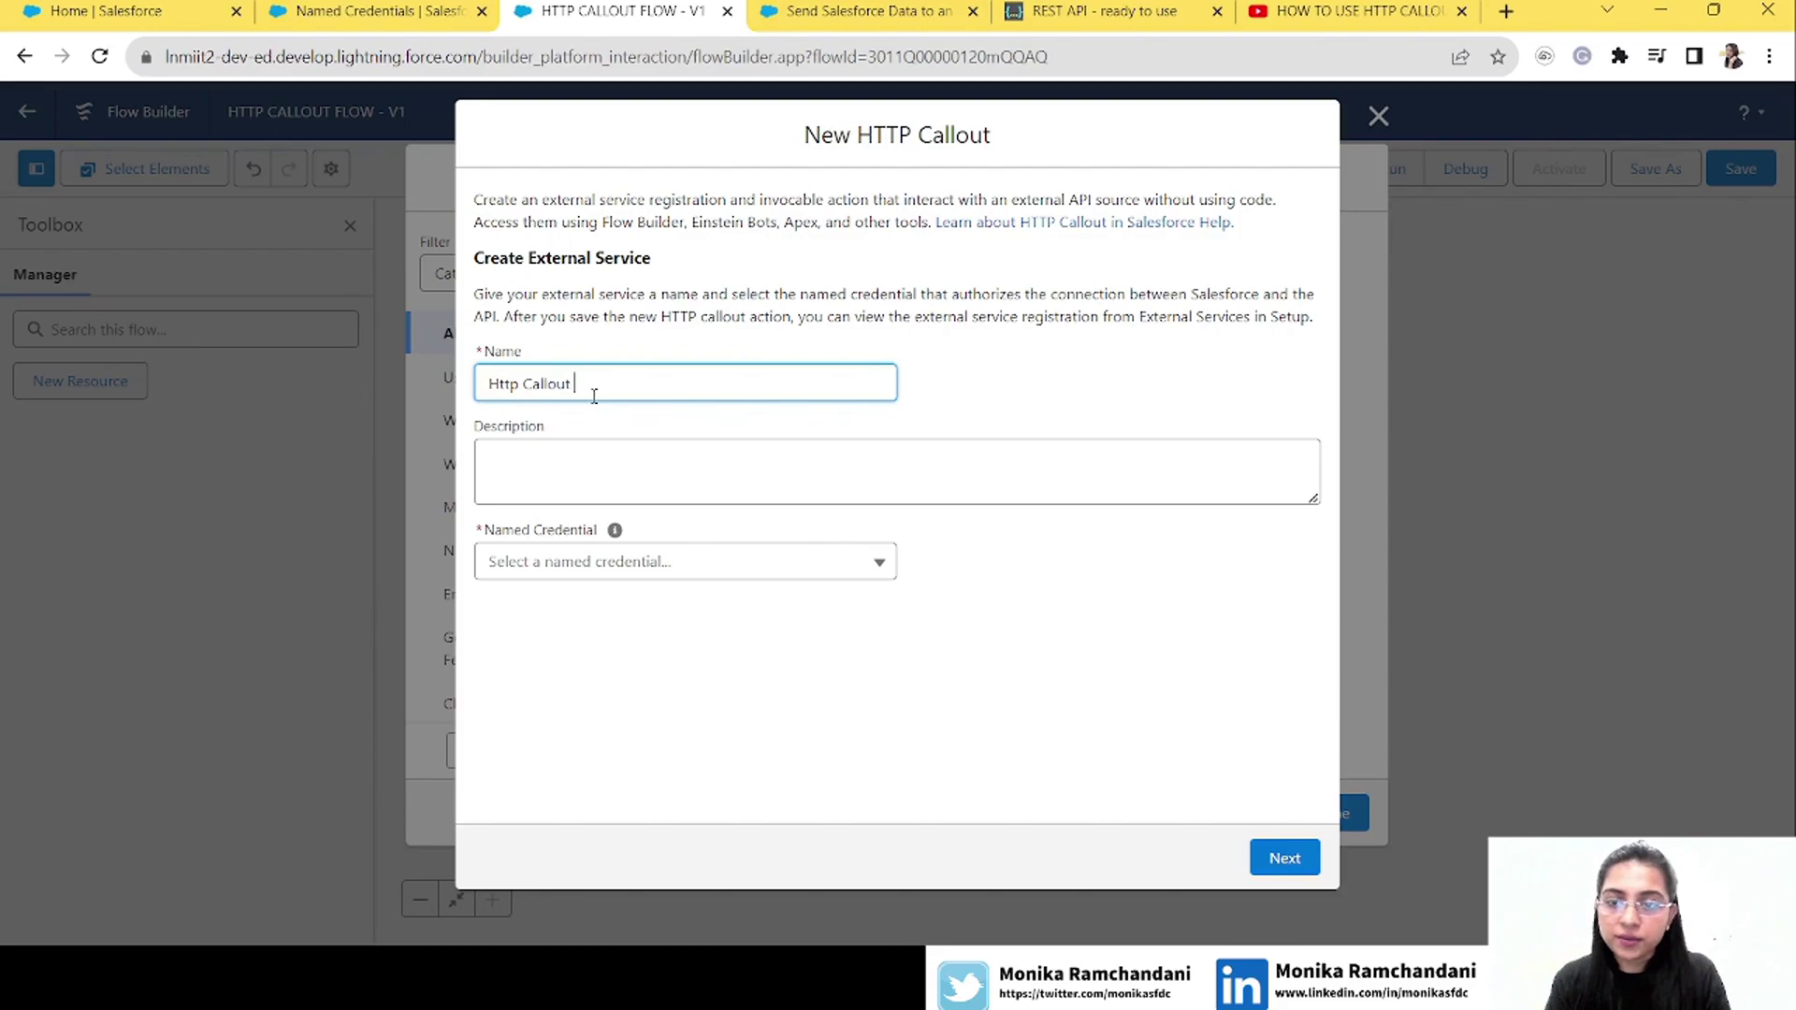
type("Post Ser")
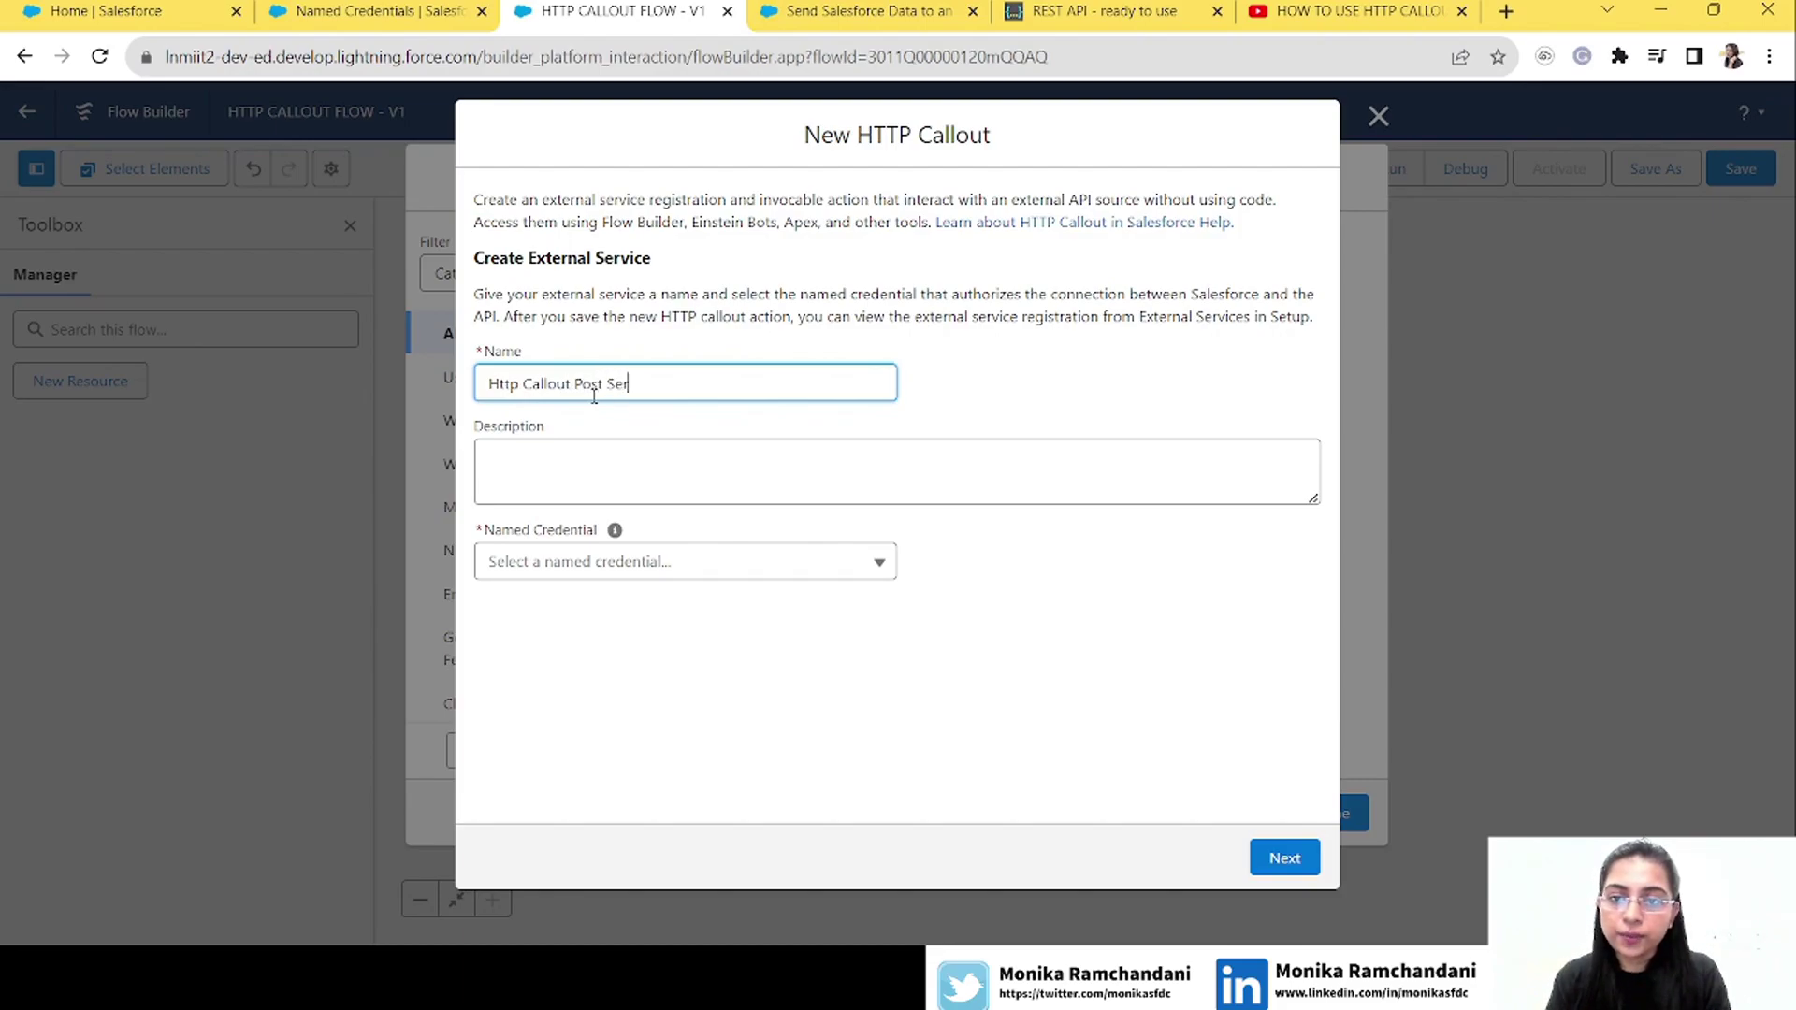
type("vice")
key("Tab")
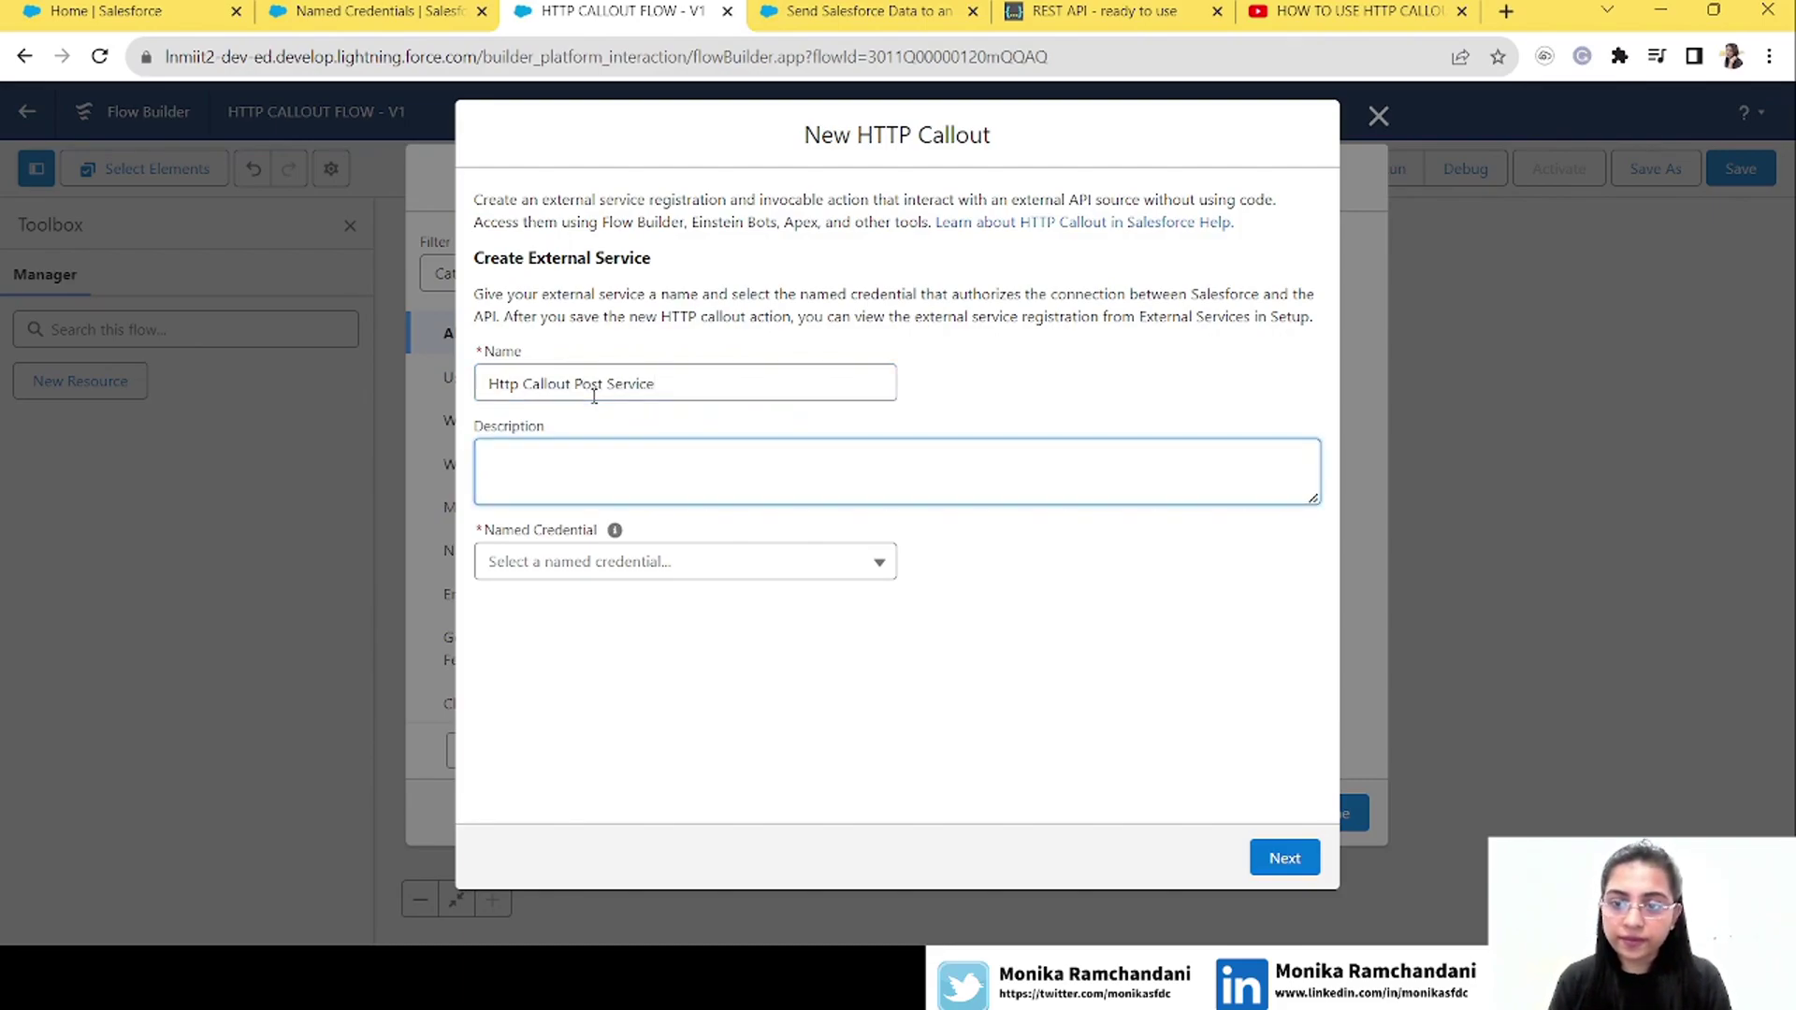
left_click(601, 568)
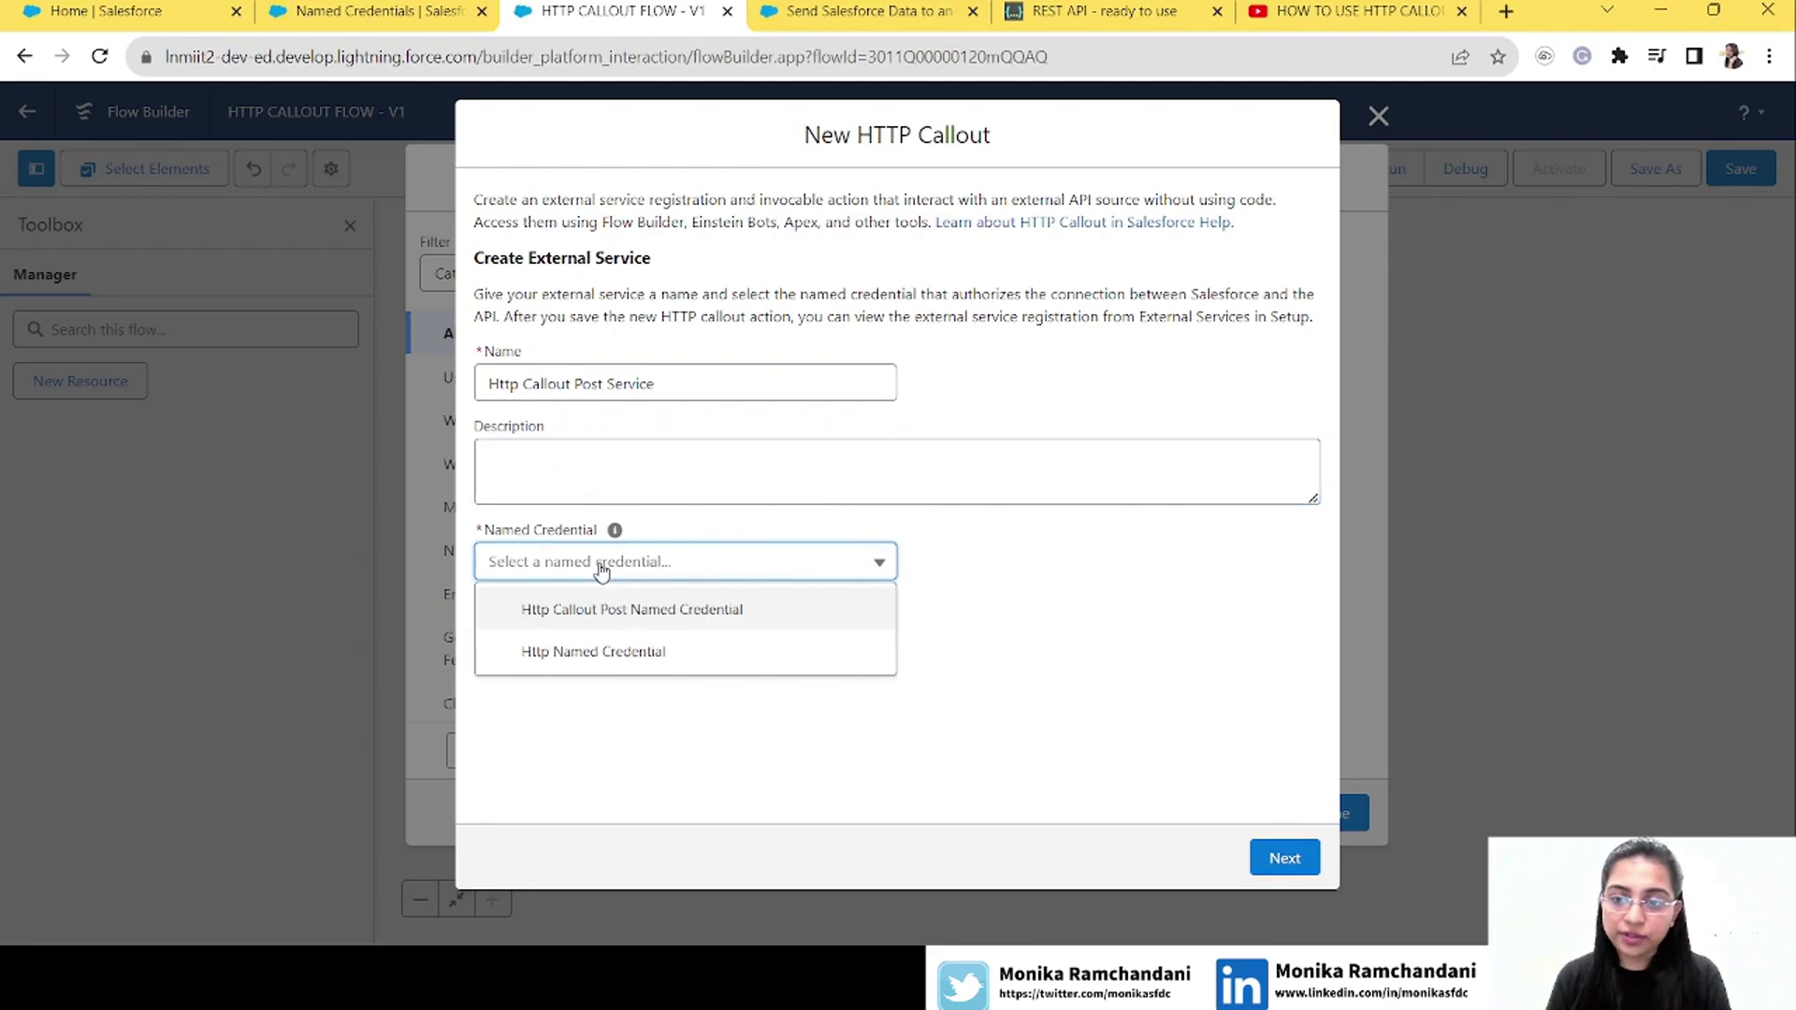
left_click(610, 653)
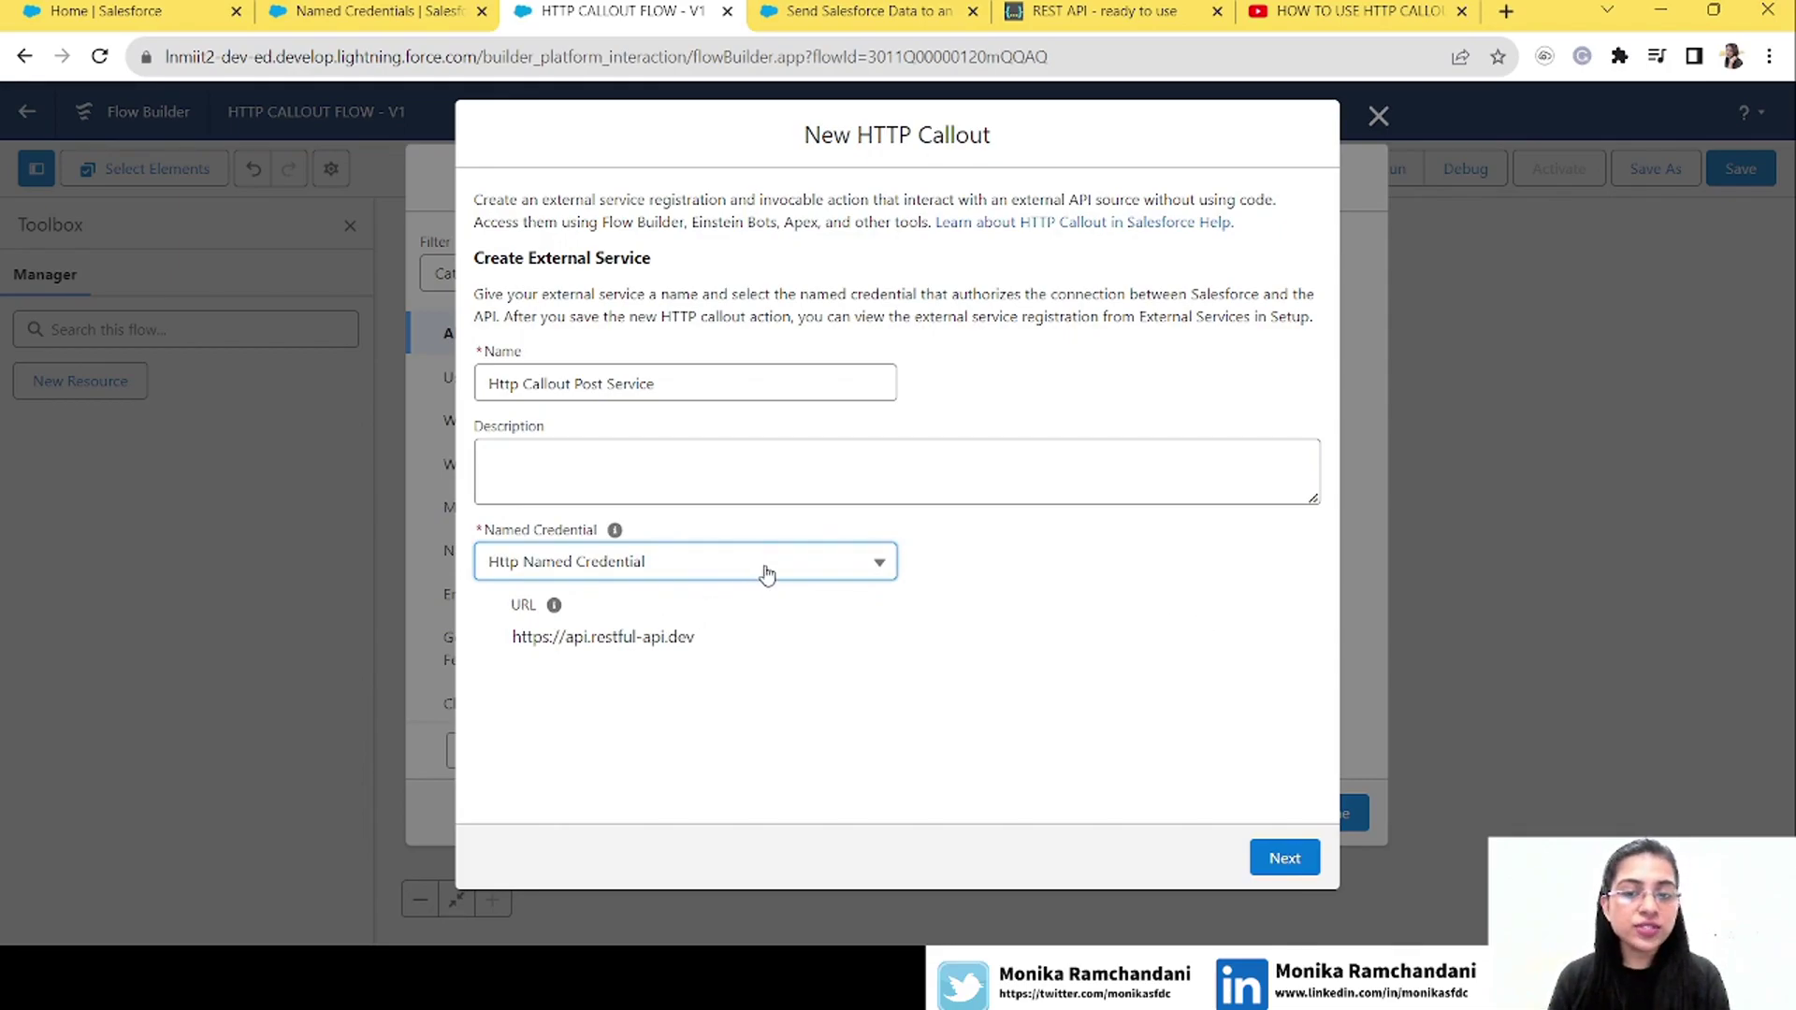
left_click_drag(726, 649, 510, 640)
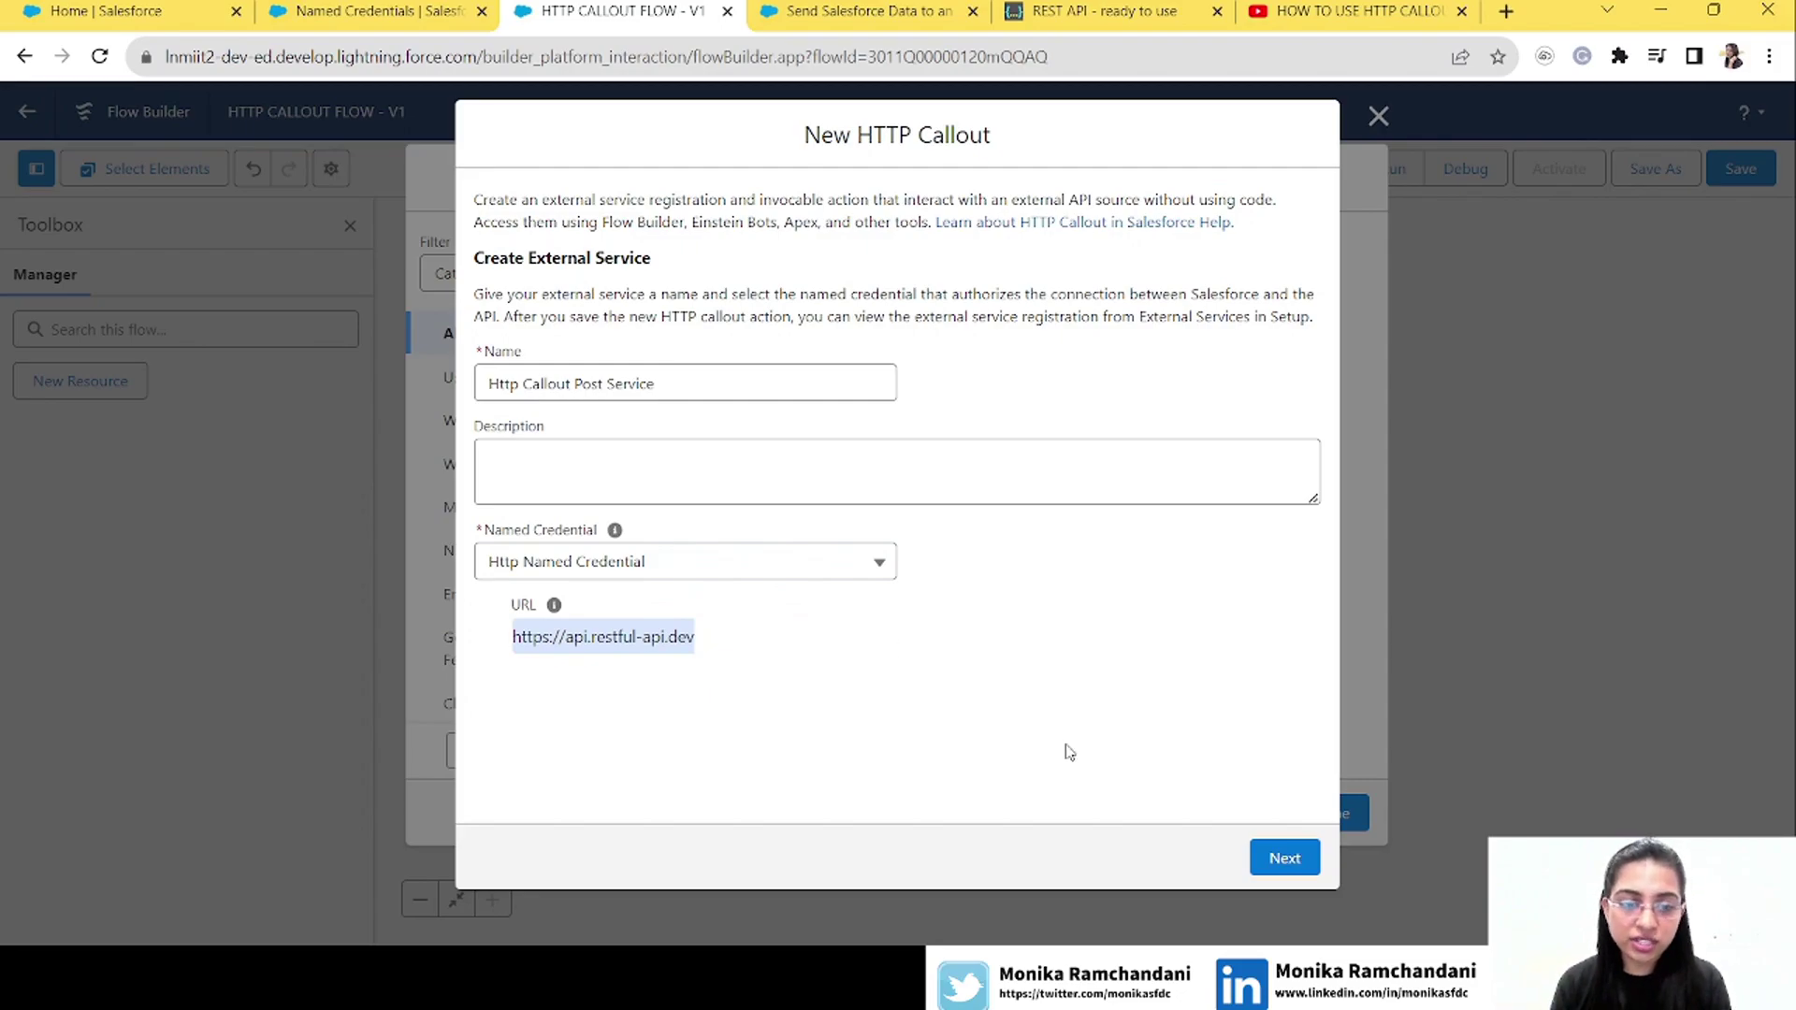
left_click(1282, 858)
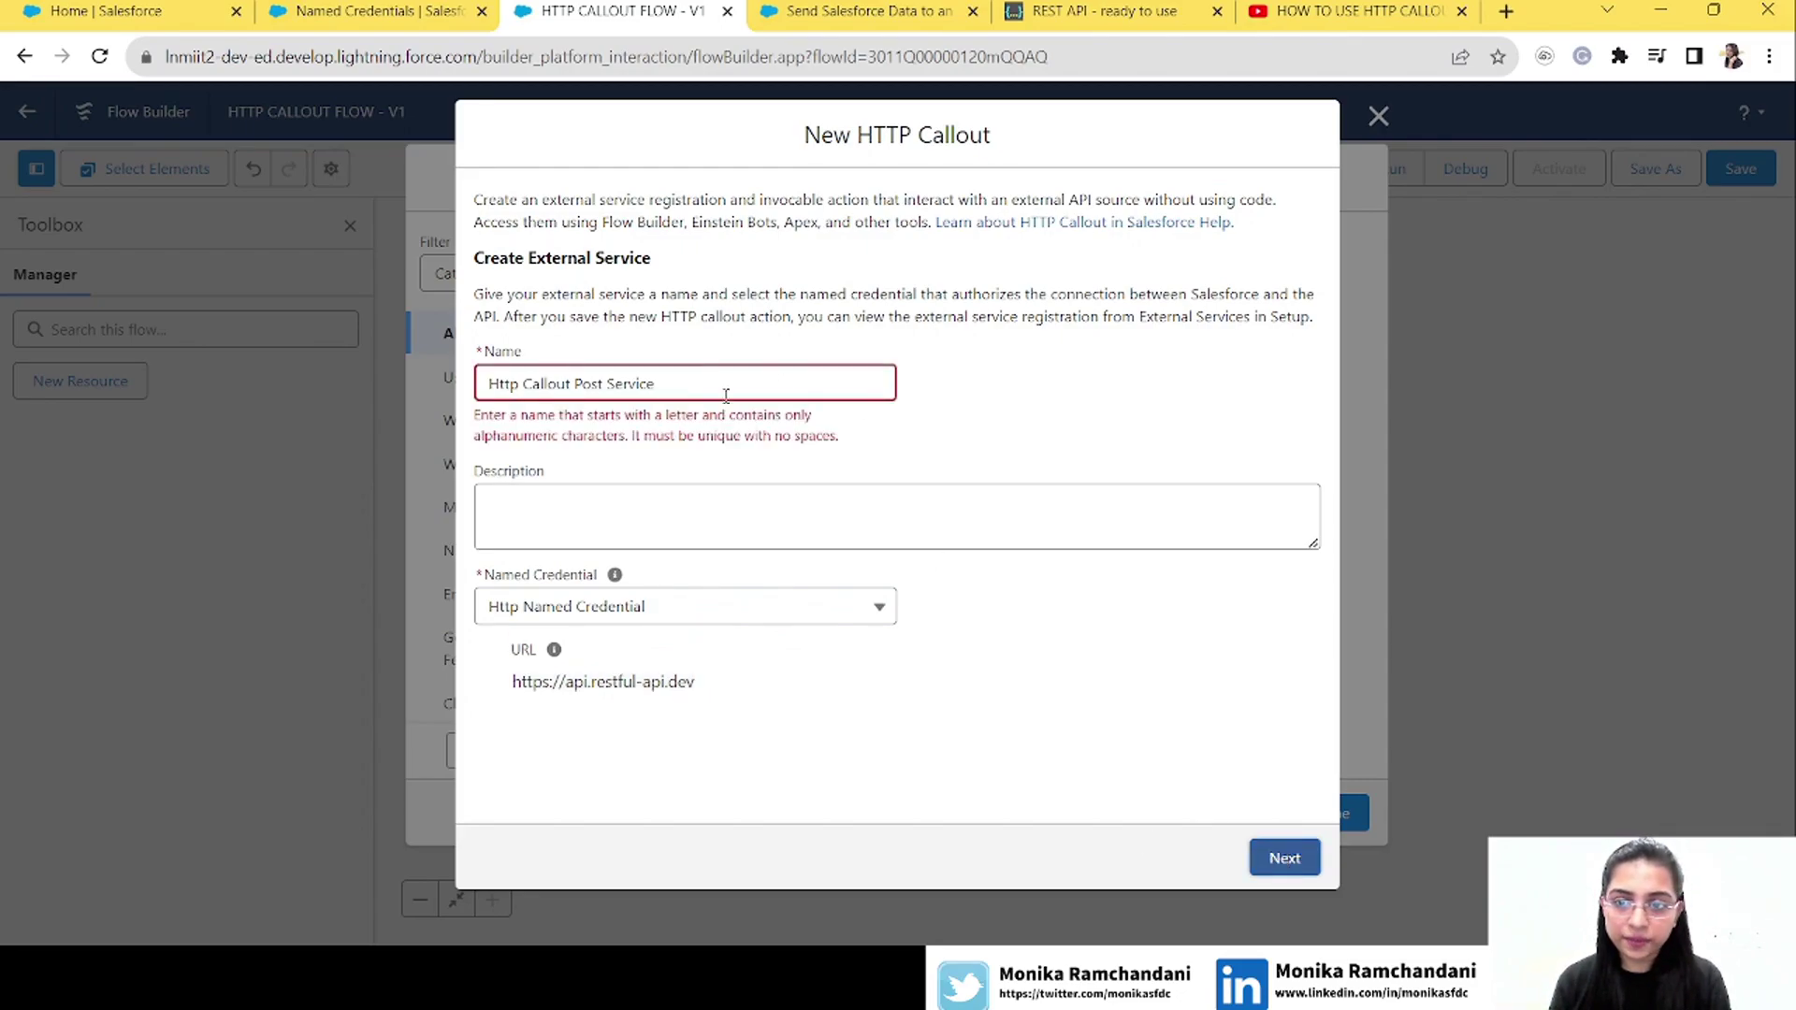
Remove the spaces from the external service name so it reads HttpCalloutPostService, and continue to the invocable action configuration
left_click(522, 383)
key("BackSpace")
left_click(568, 385)
key("BackSpace")
left_click(601, 384)
key("BackSpace")
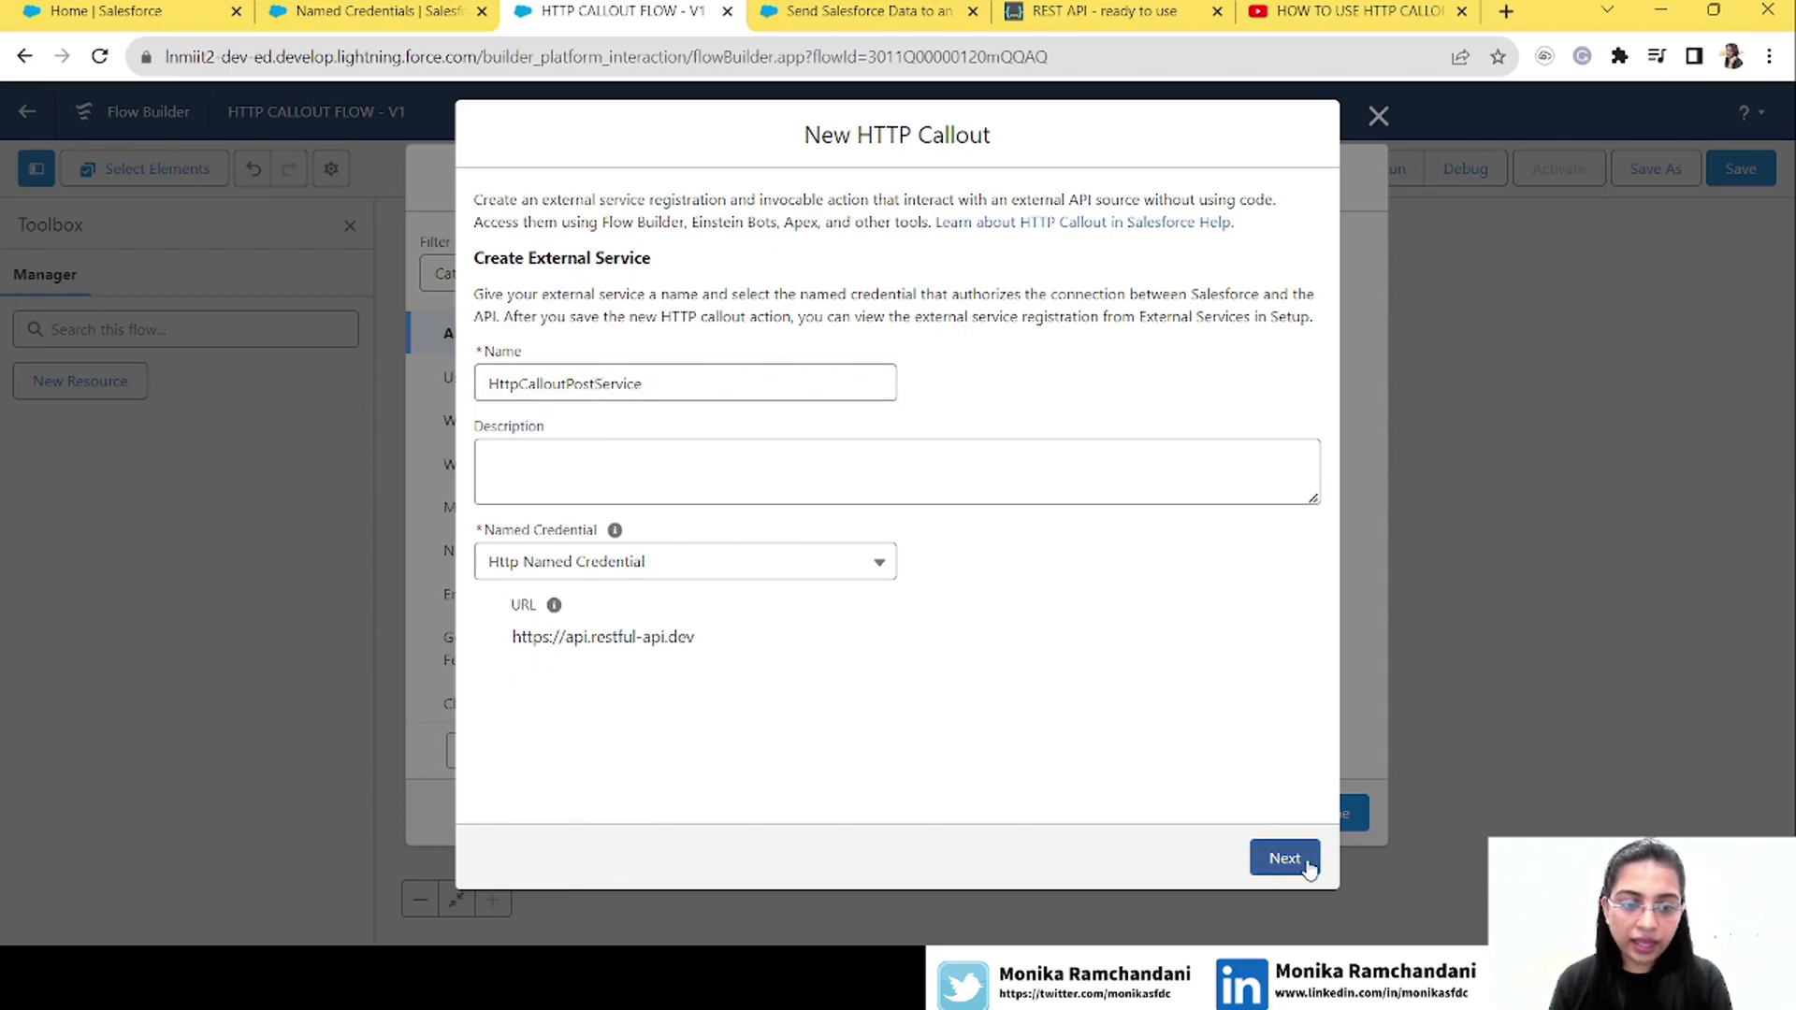
left_click(1304, 864)
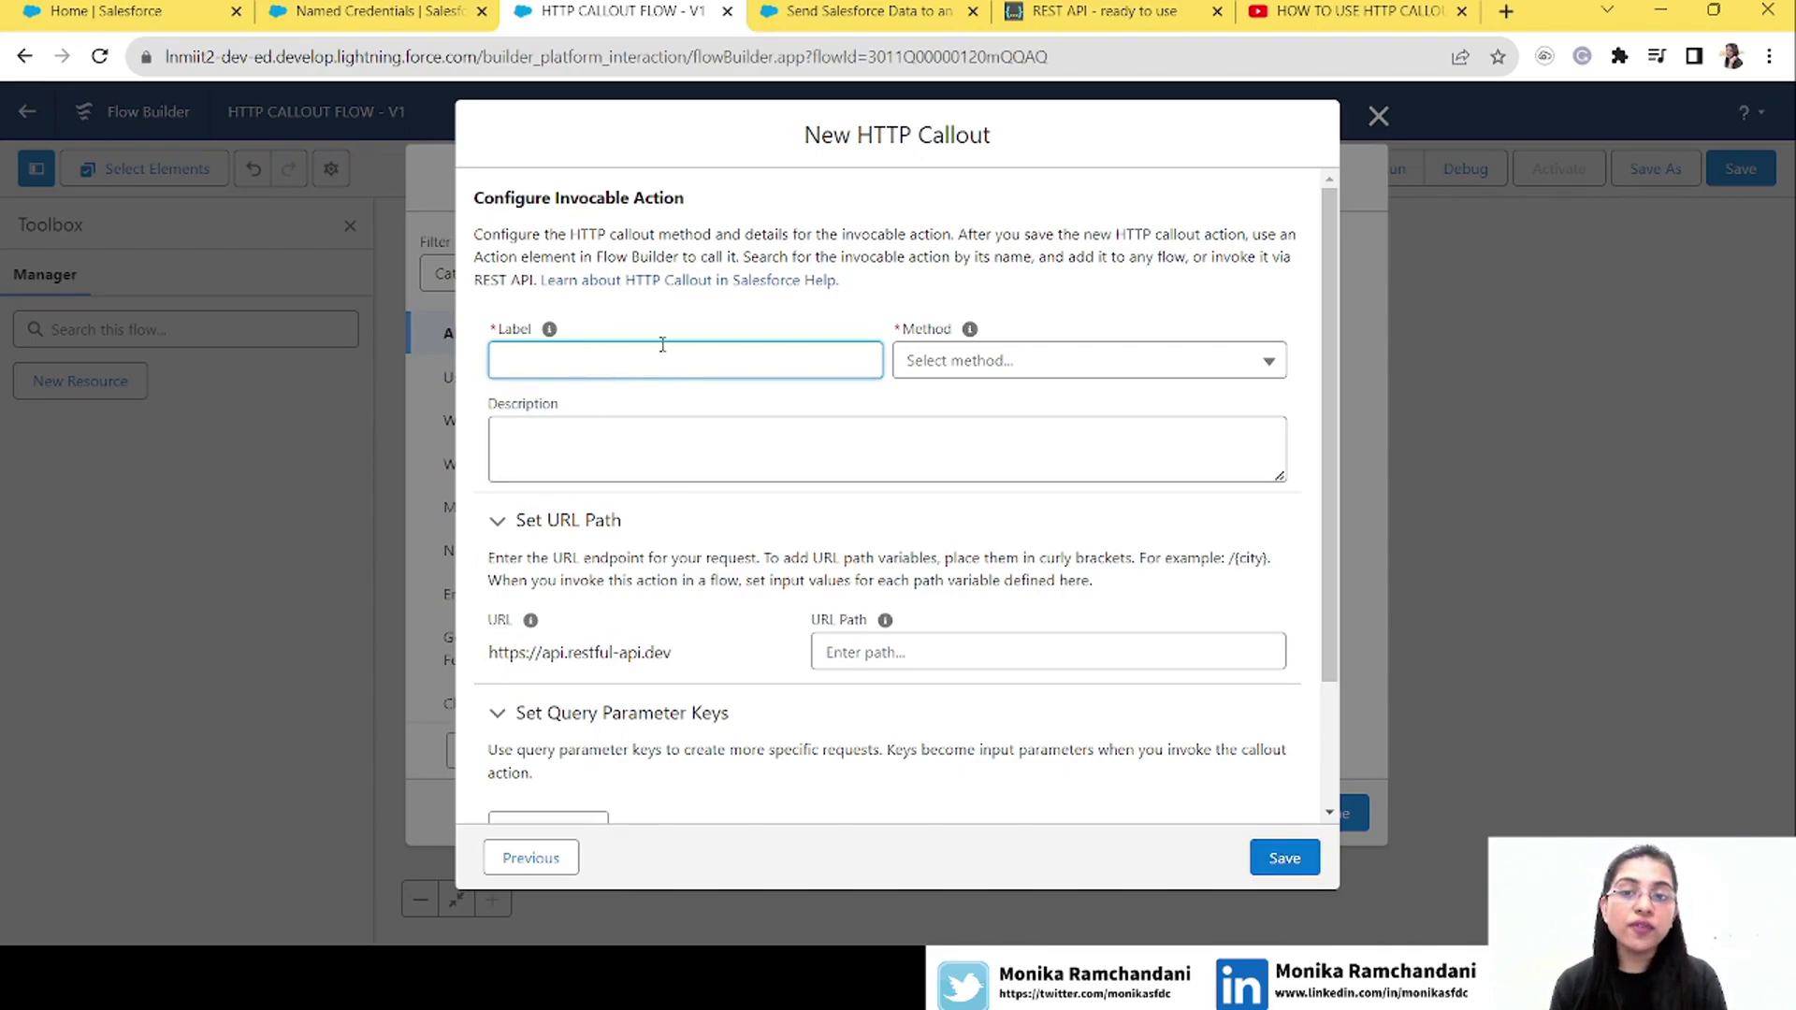
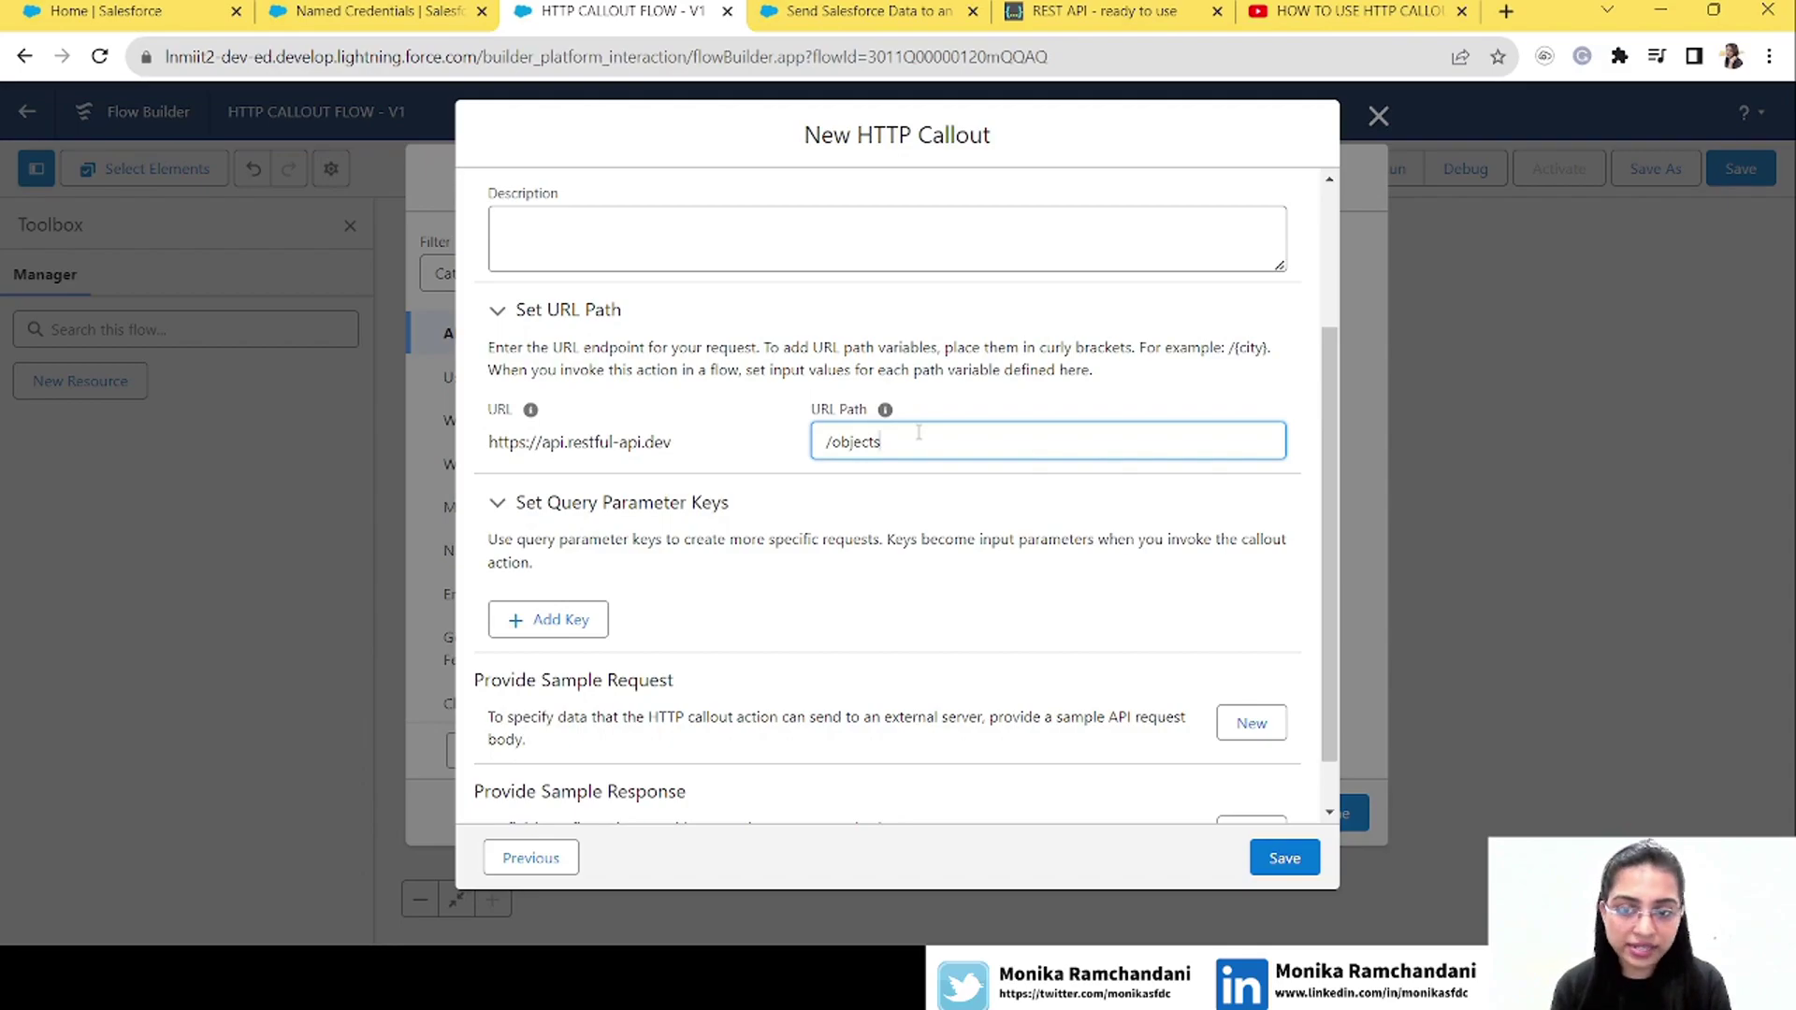
Start a new sample request for the HTTP callout and copy the POST Add Object request JSON from the restful-api.dev page
left_click(1310, 479)
scroll(1309, 478, "down", 1)
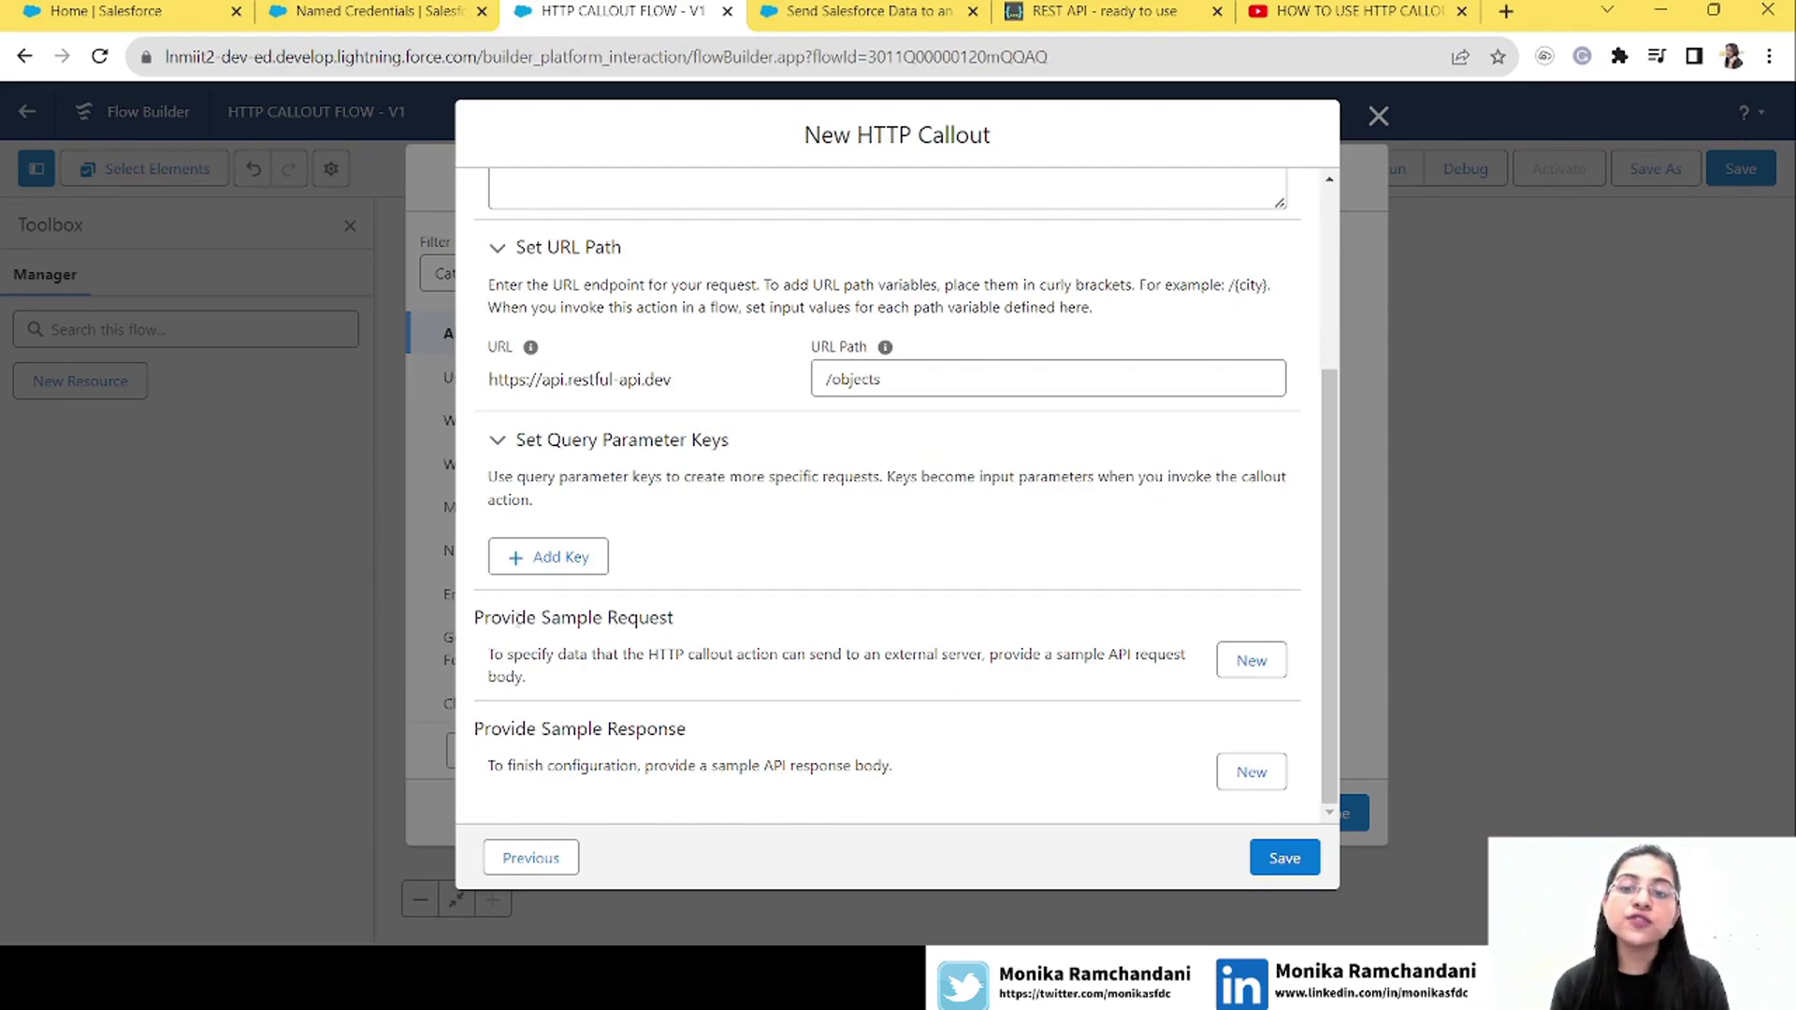
left_click_drag(493, 617, 711, 630)
left_click_drag(696, 750, 529, 756)
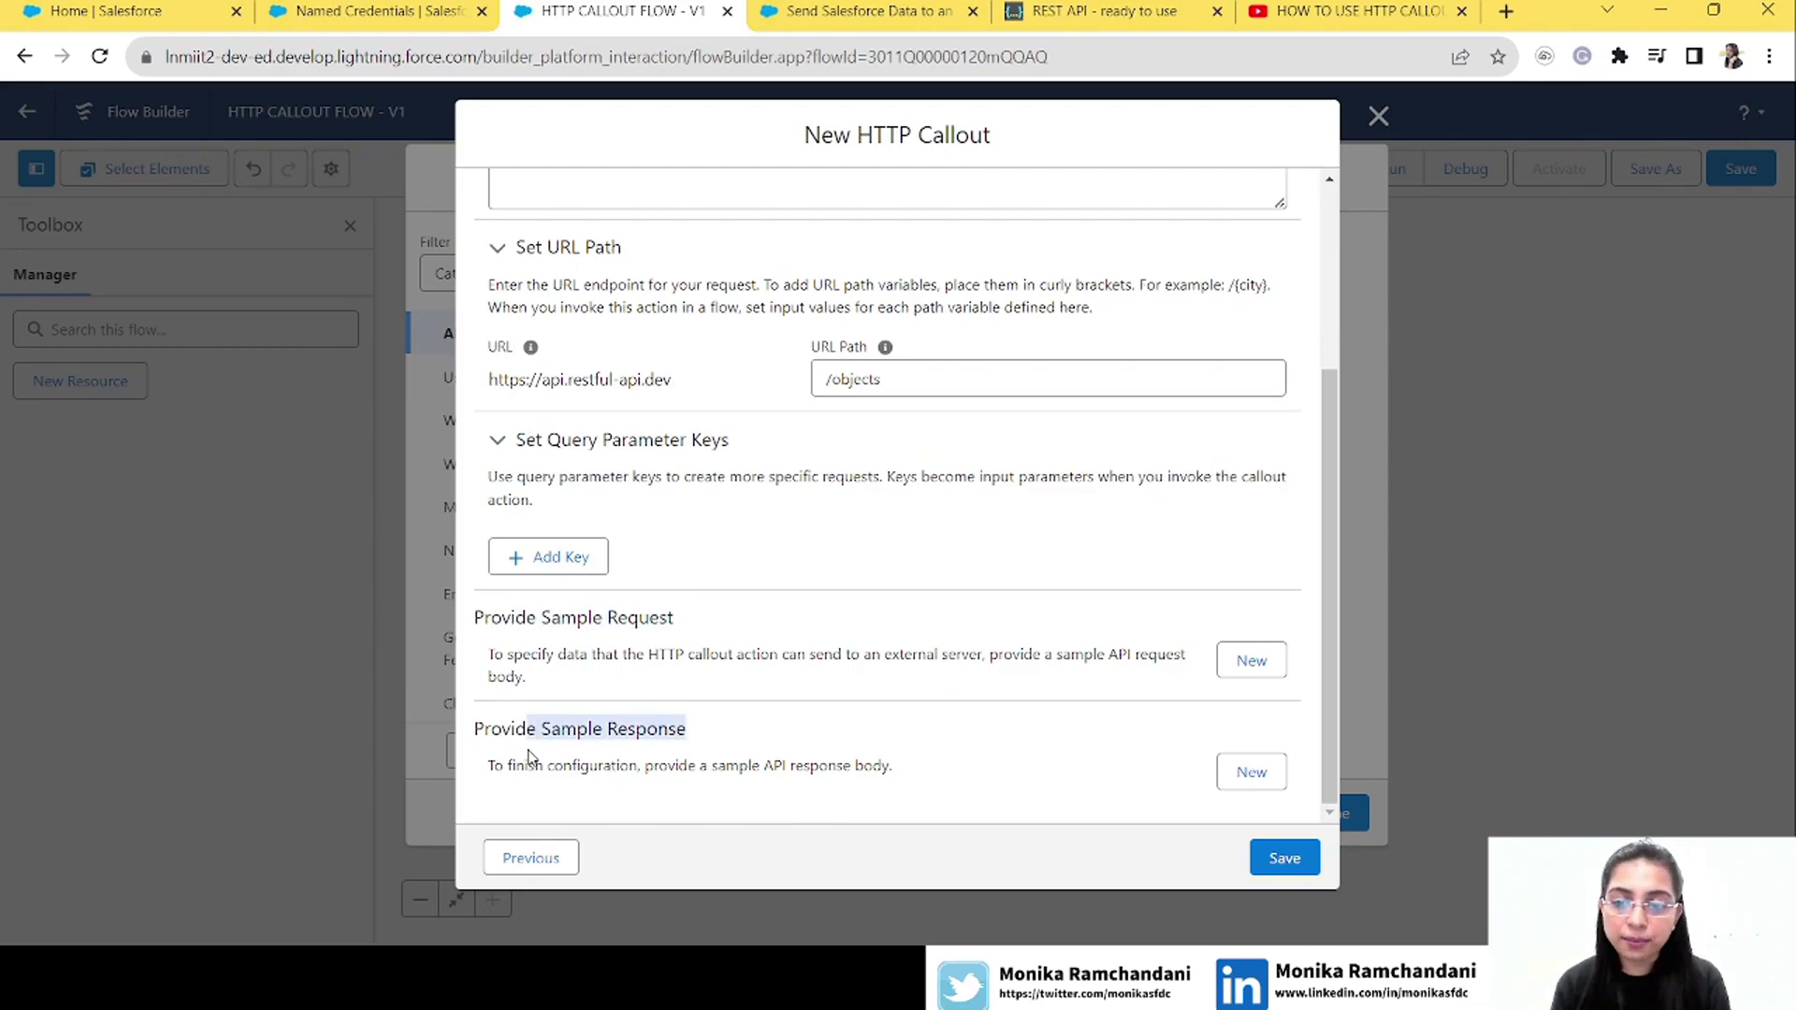
left_click(1252, 661)
left_click_drag(1104, 12, 855, 28)
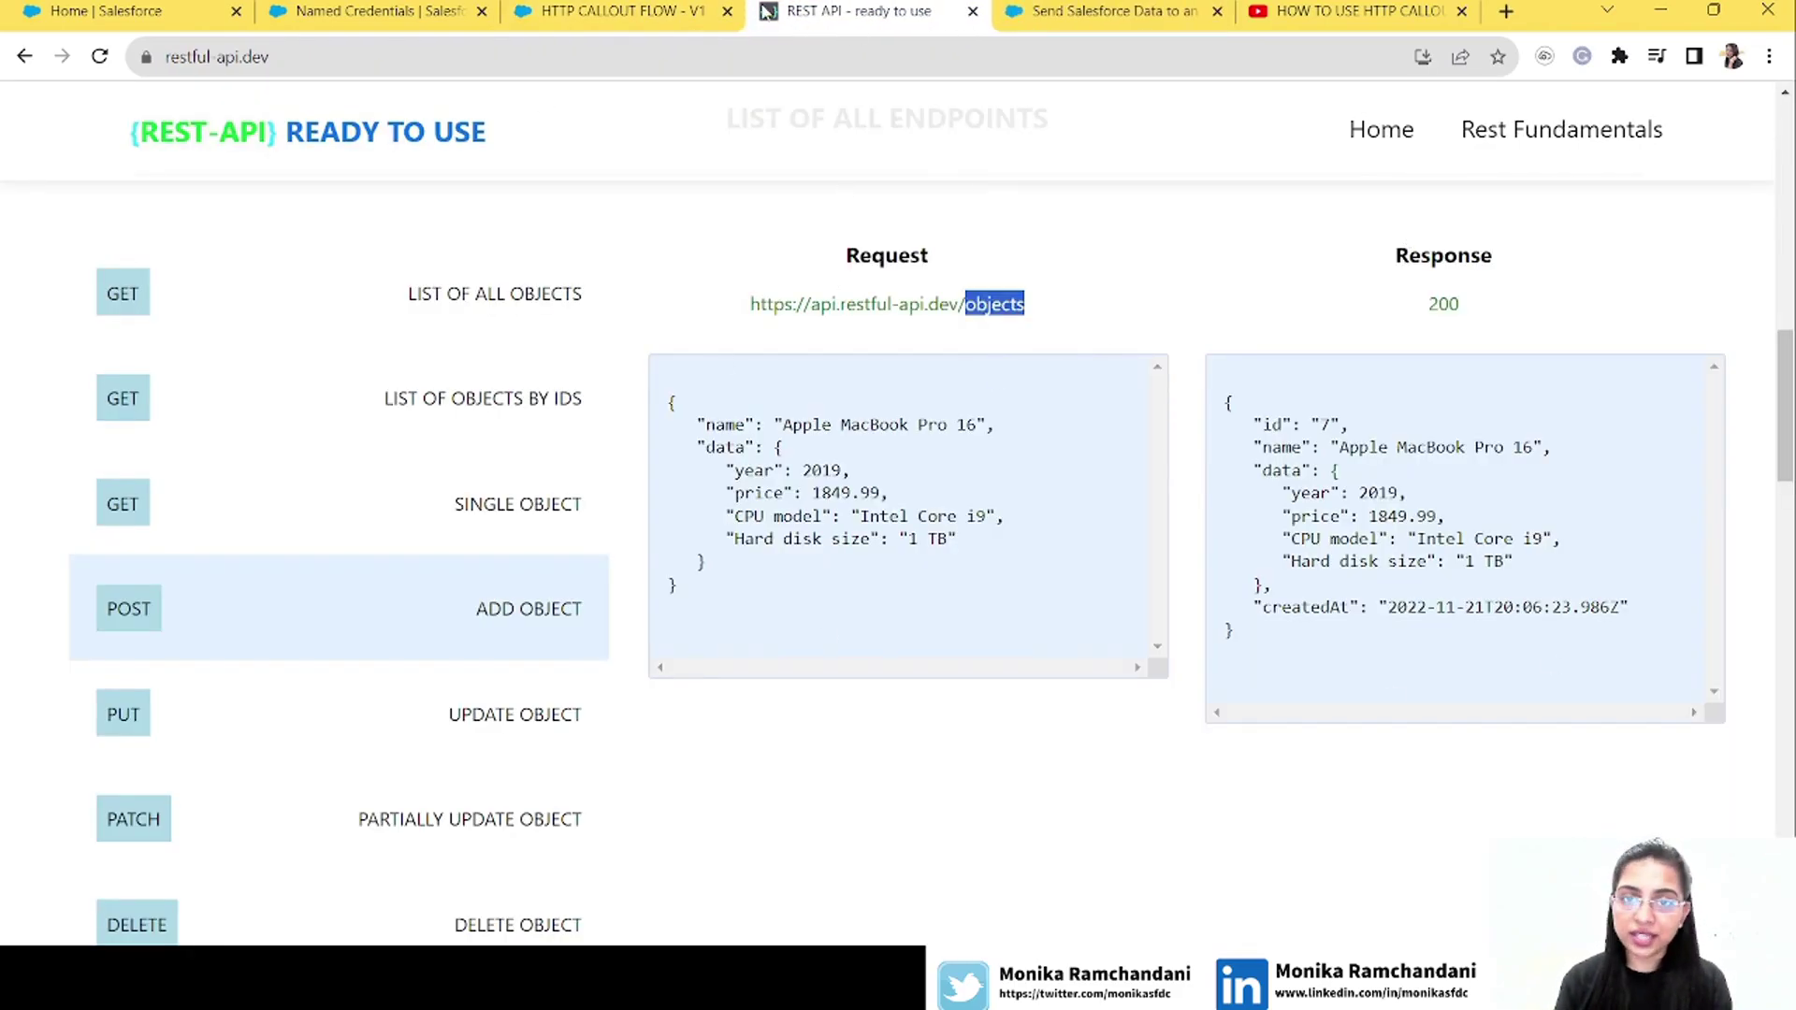
left_click_drag(700, 601, 671, 411)
key("ctrl+c")
left_click(644, 21)
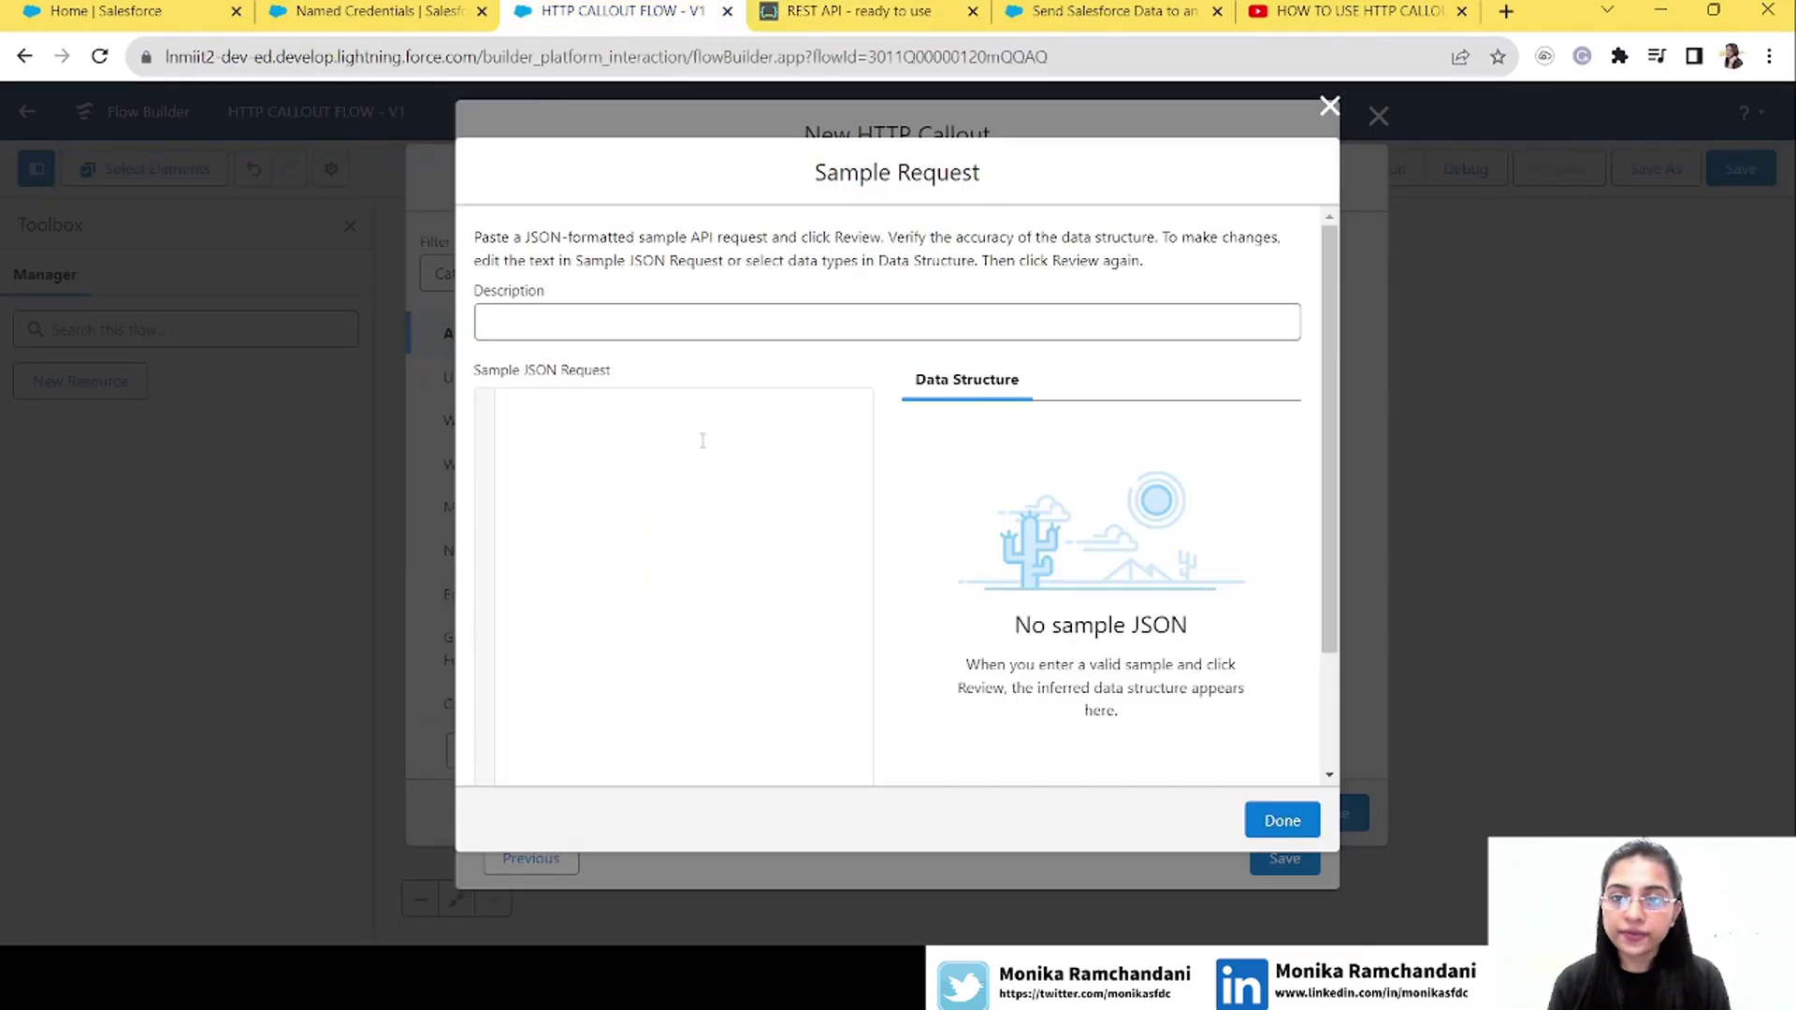
Paste the copied JSON as the sample request, review its data structure and accept it
left_click(668, 490)
key("ctrl+v")
scroll(1254, 649, "down", 2)
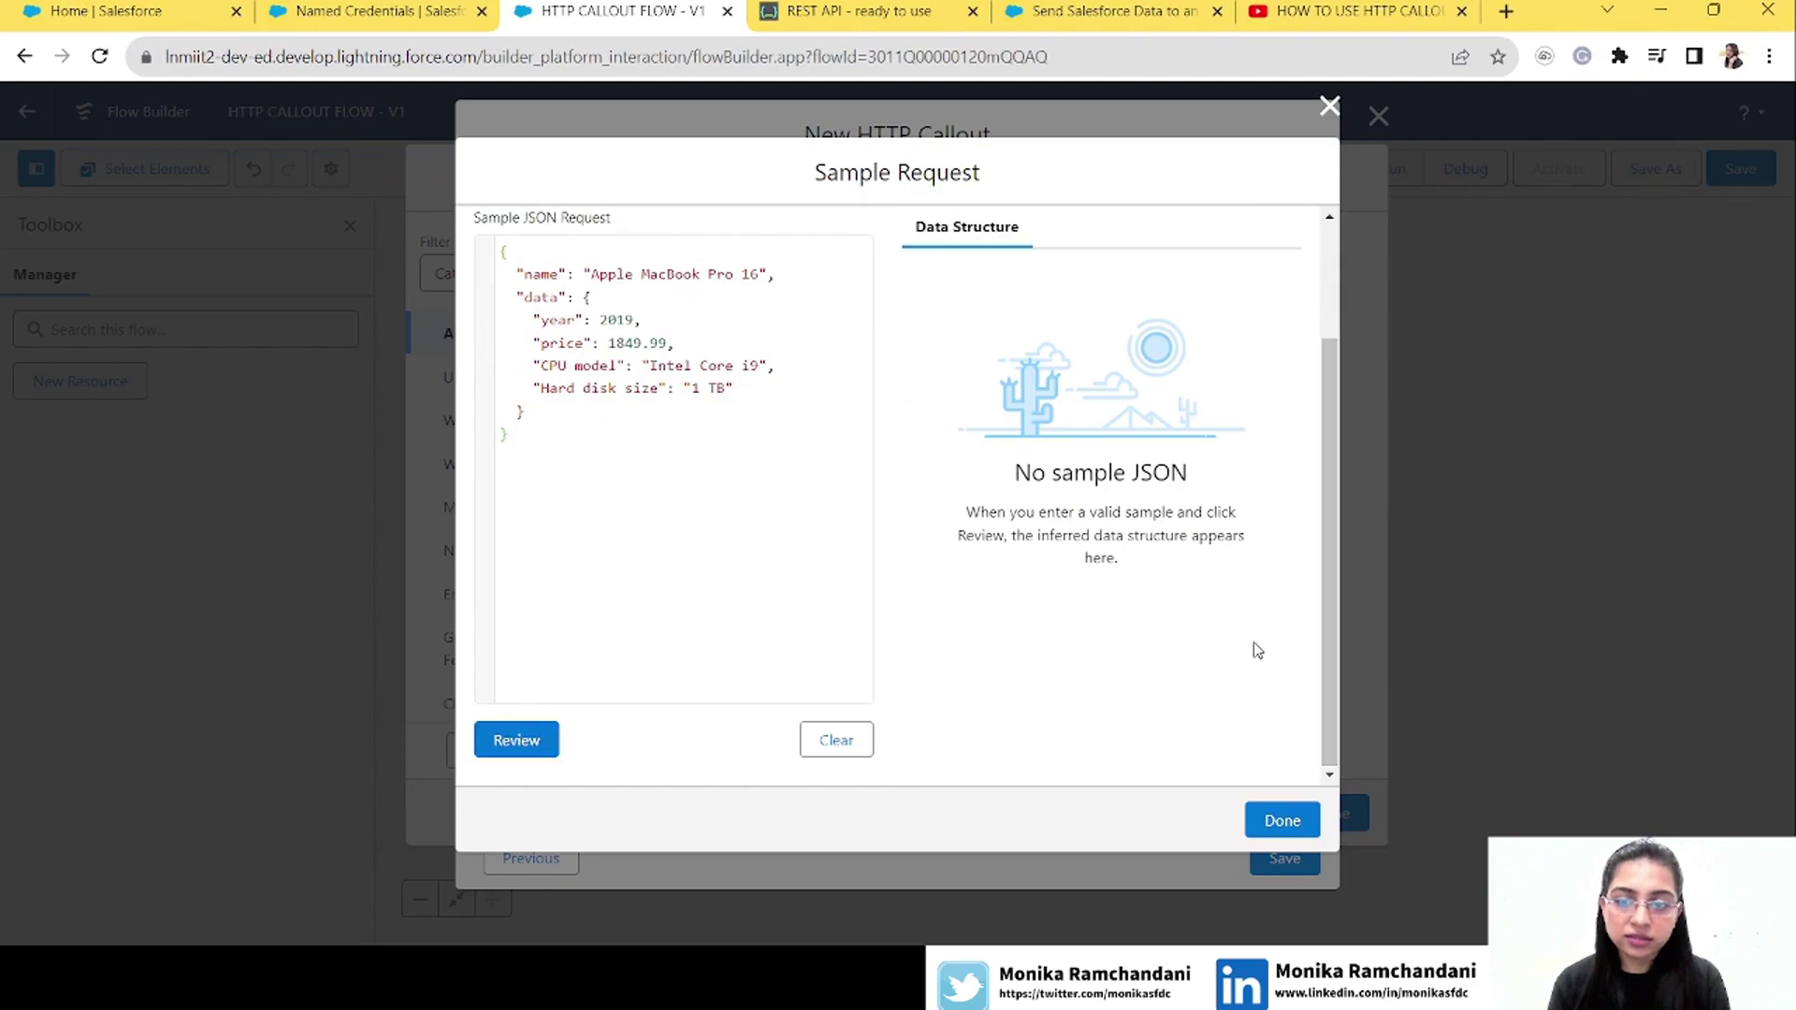
left_click(516, 742)
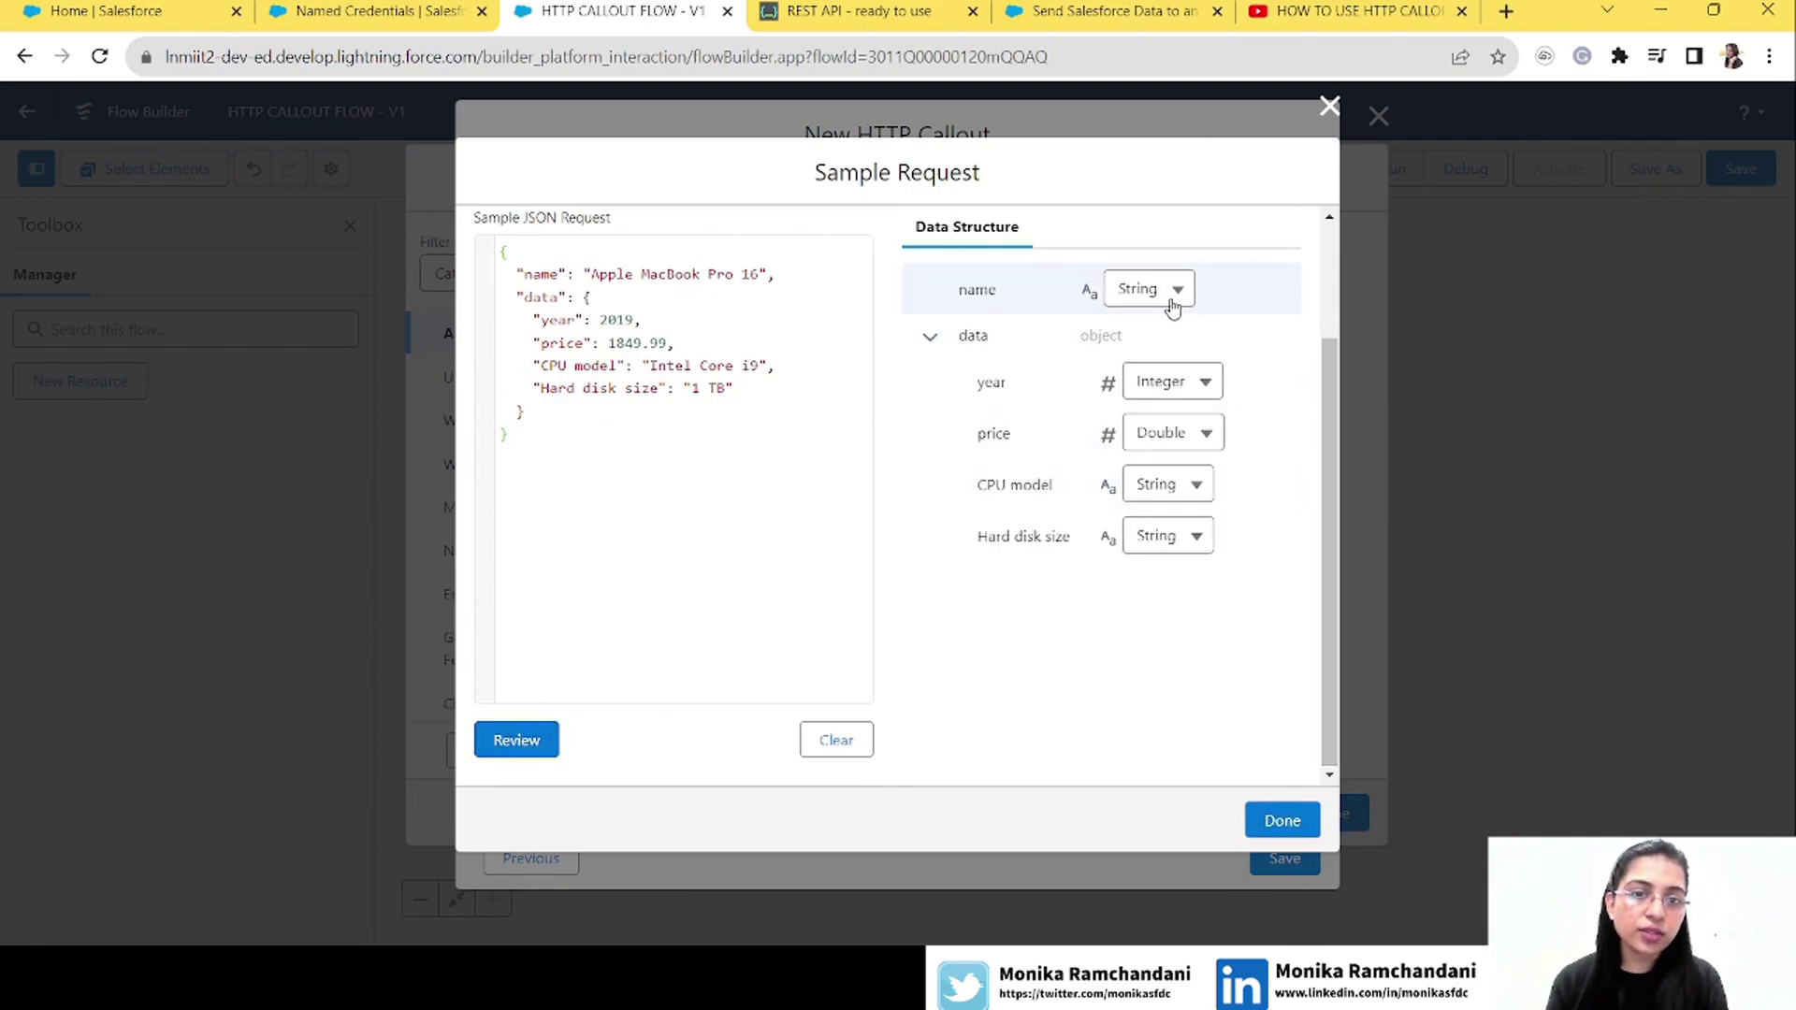
left_click(1258, 818)
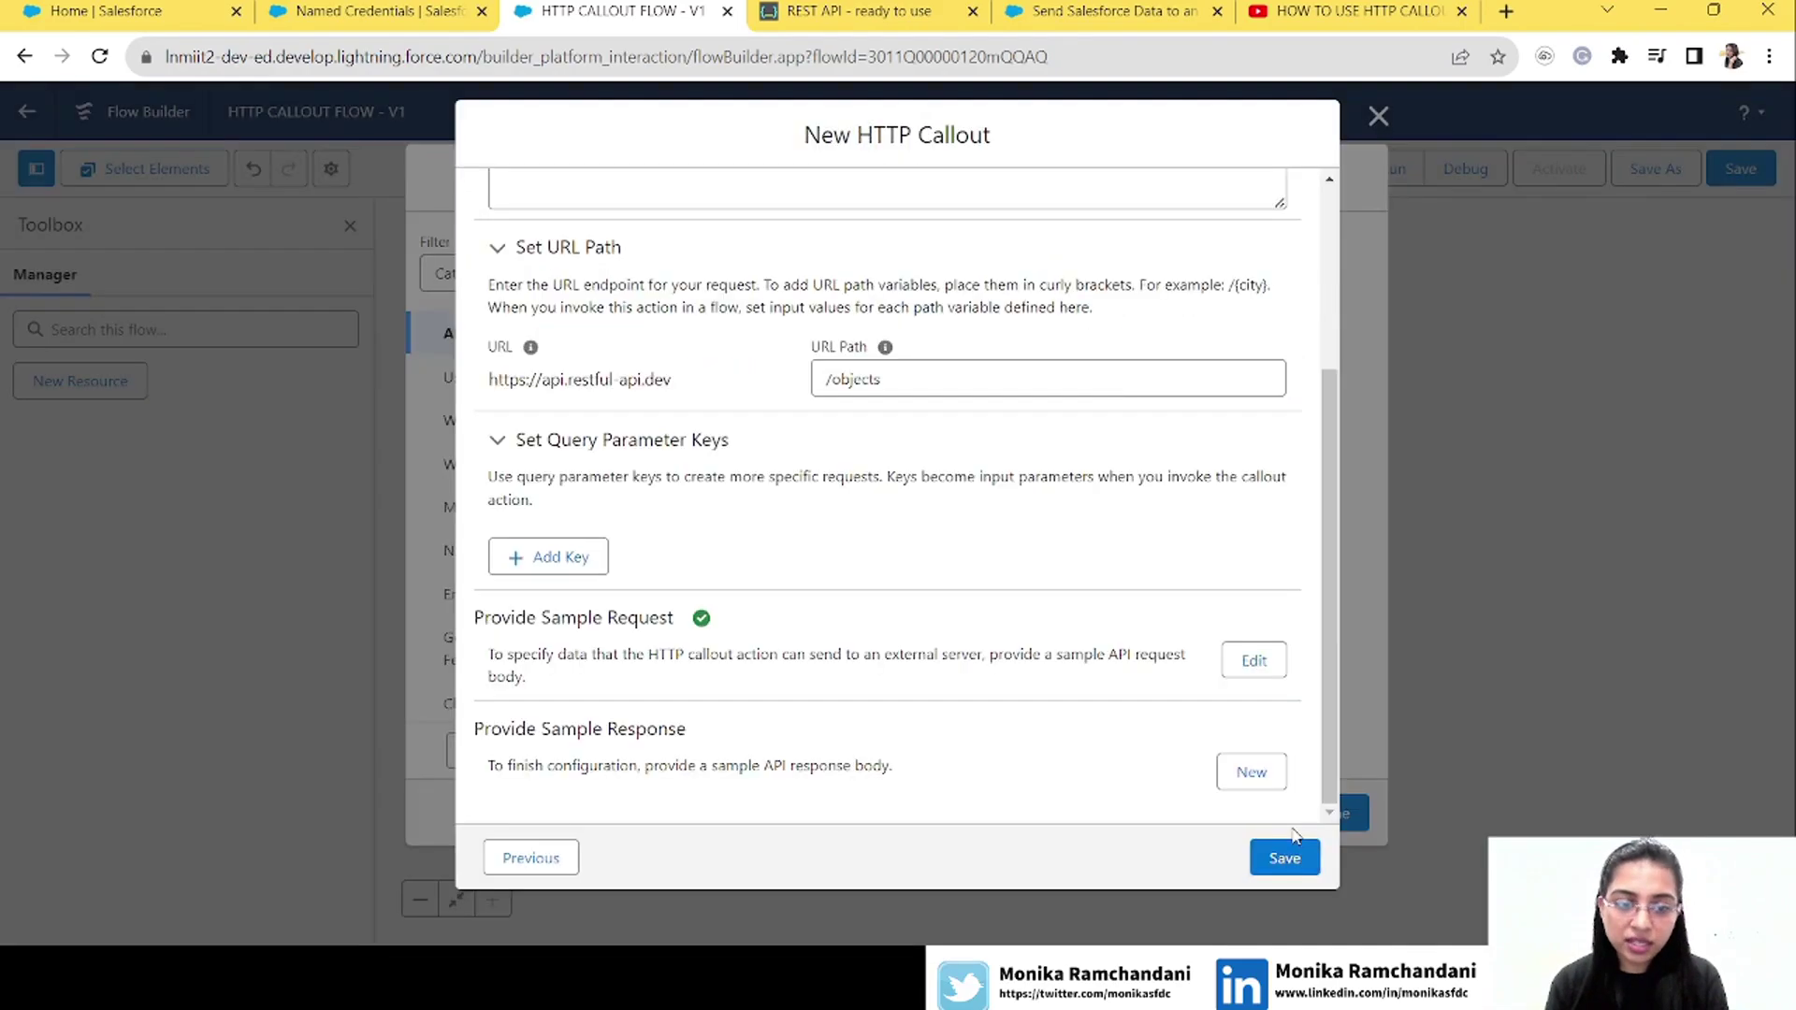
Start a new sample response, fill it with the POST Add Object response JSON from restful-api.dev and review its data structure
left_click(1252, 772)
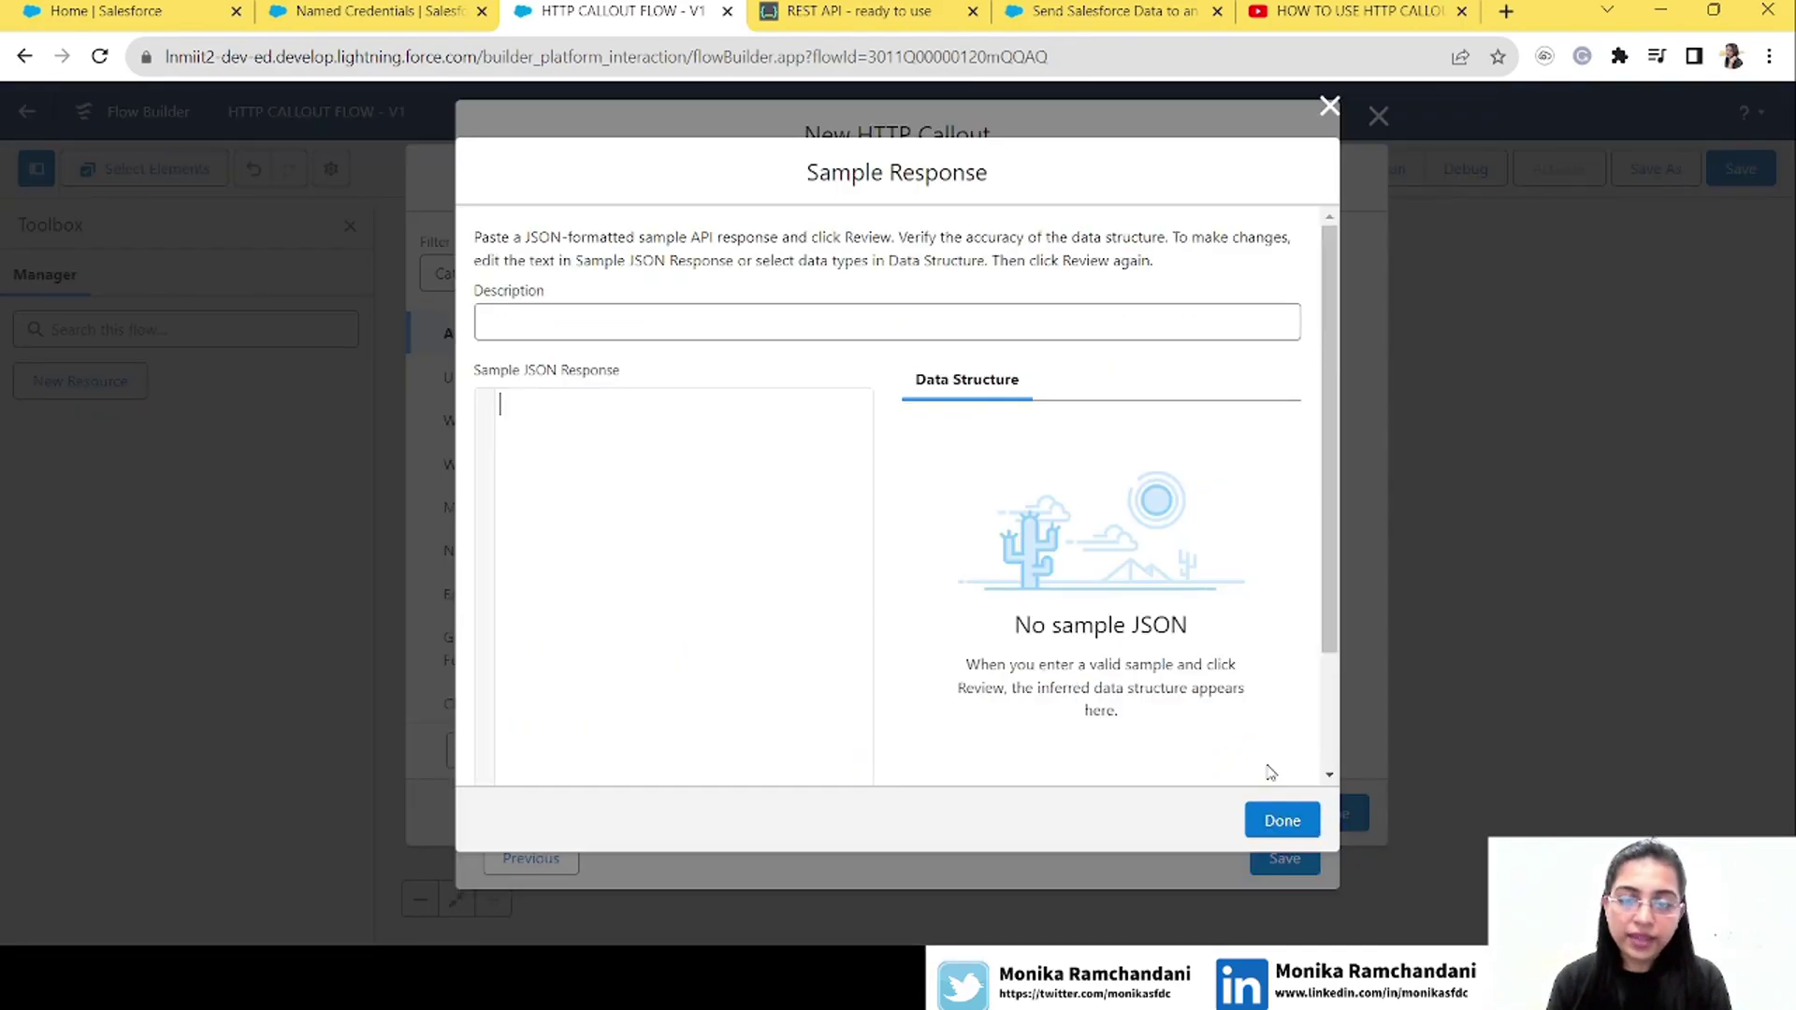
left_click(884, 9)
left_click_drag(1235, 634, 1225, 411)
key("ctrl+c")
key("ctrl+shift+Tab")
left_click(670, 633)
key("ctrl+v")
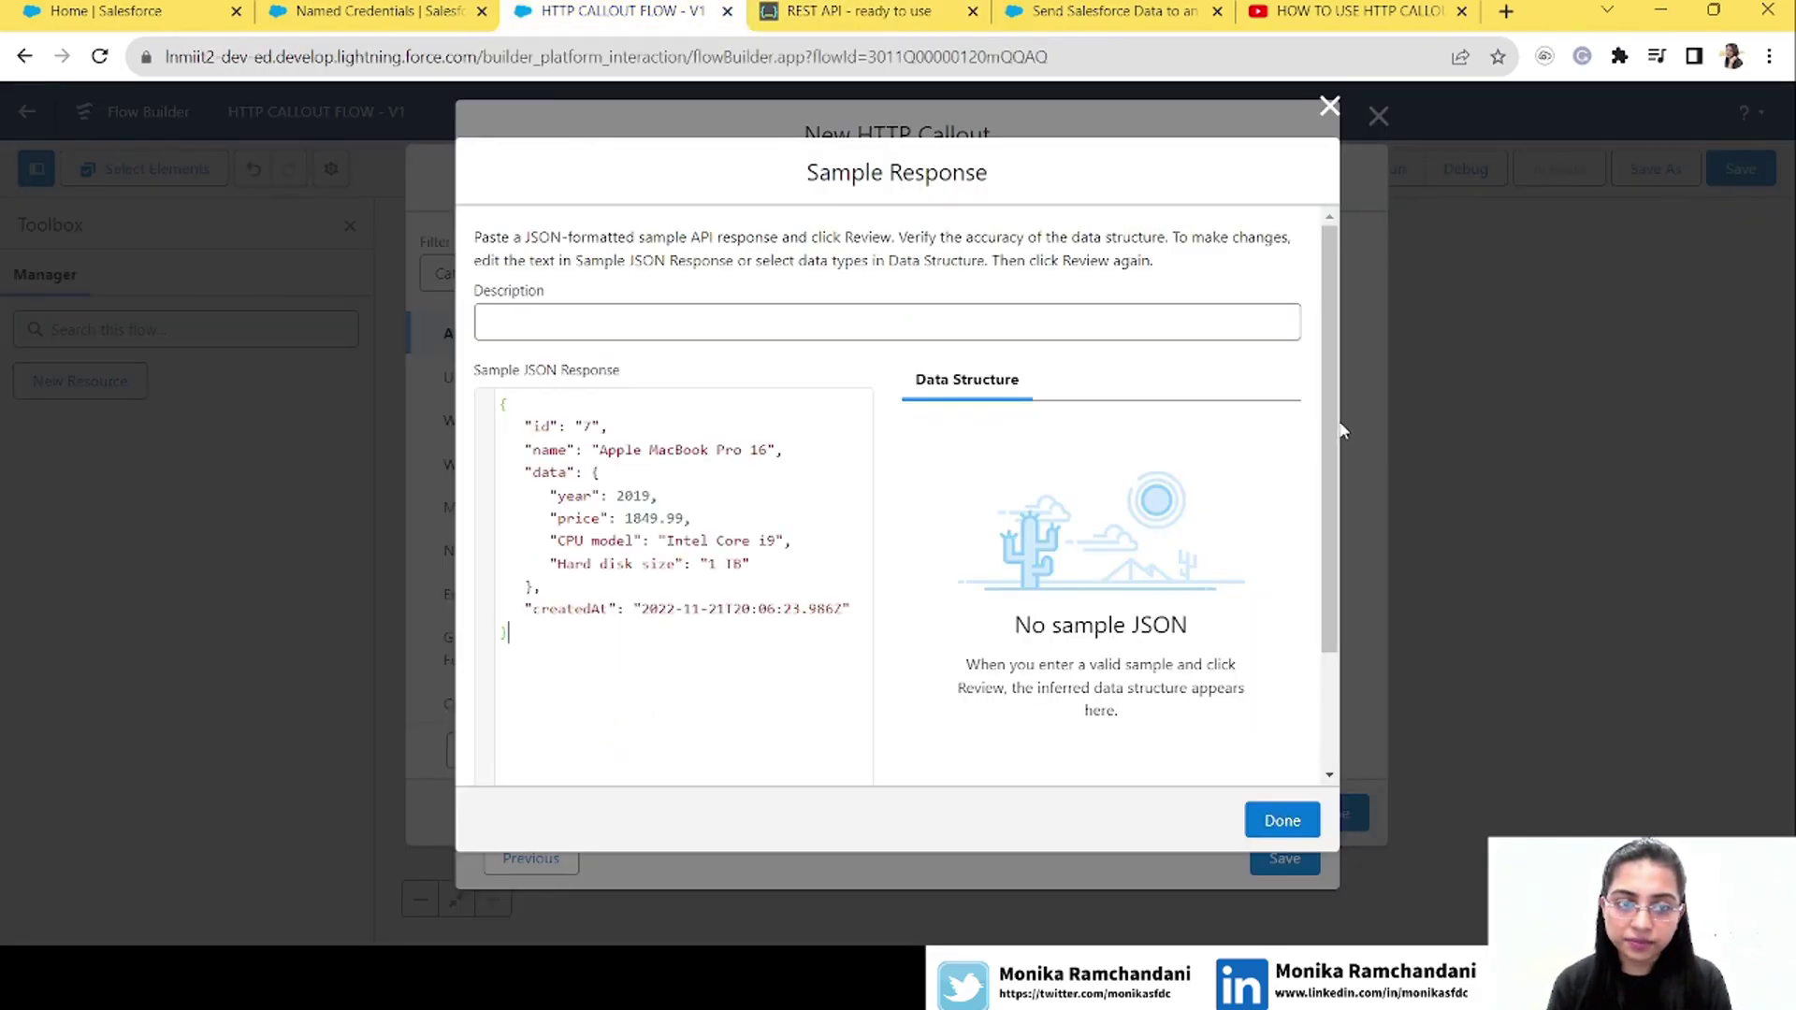
scroll(1328, 430, "down", 2)
left_click(527, 752)
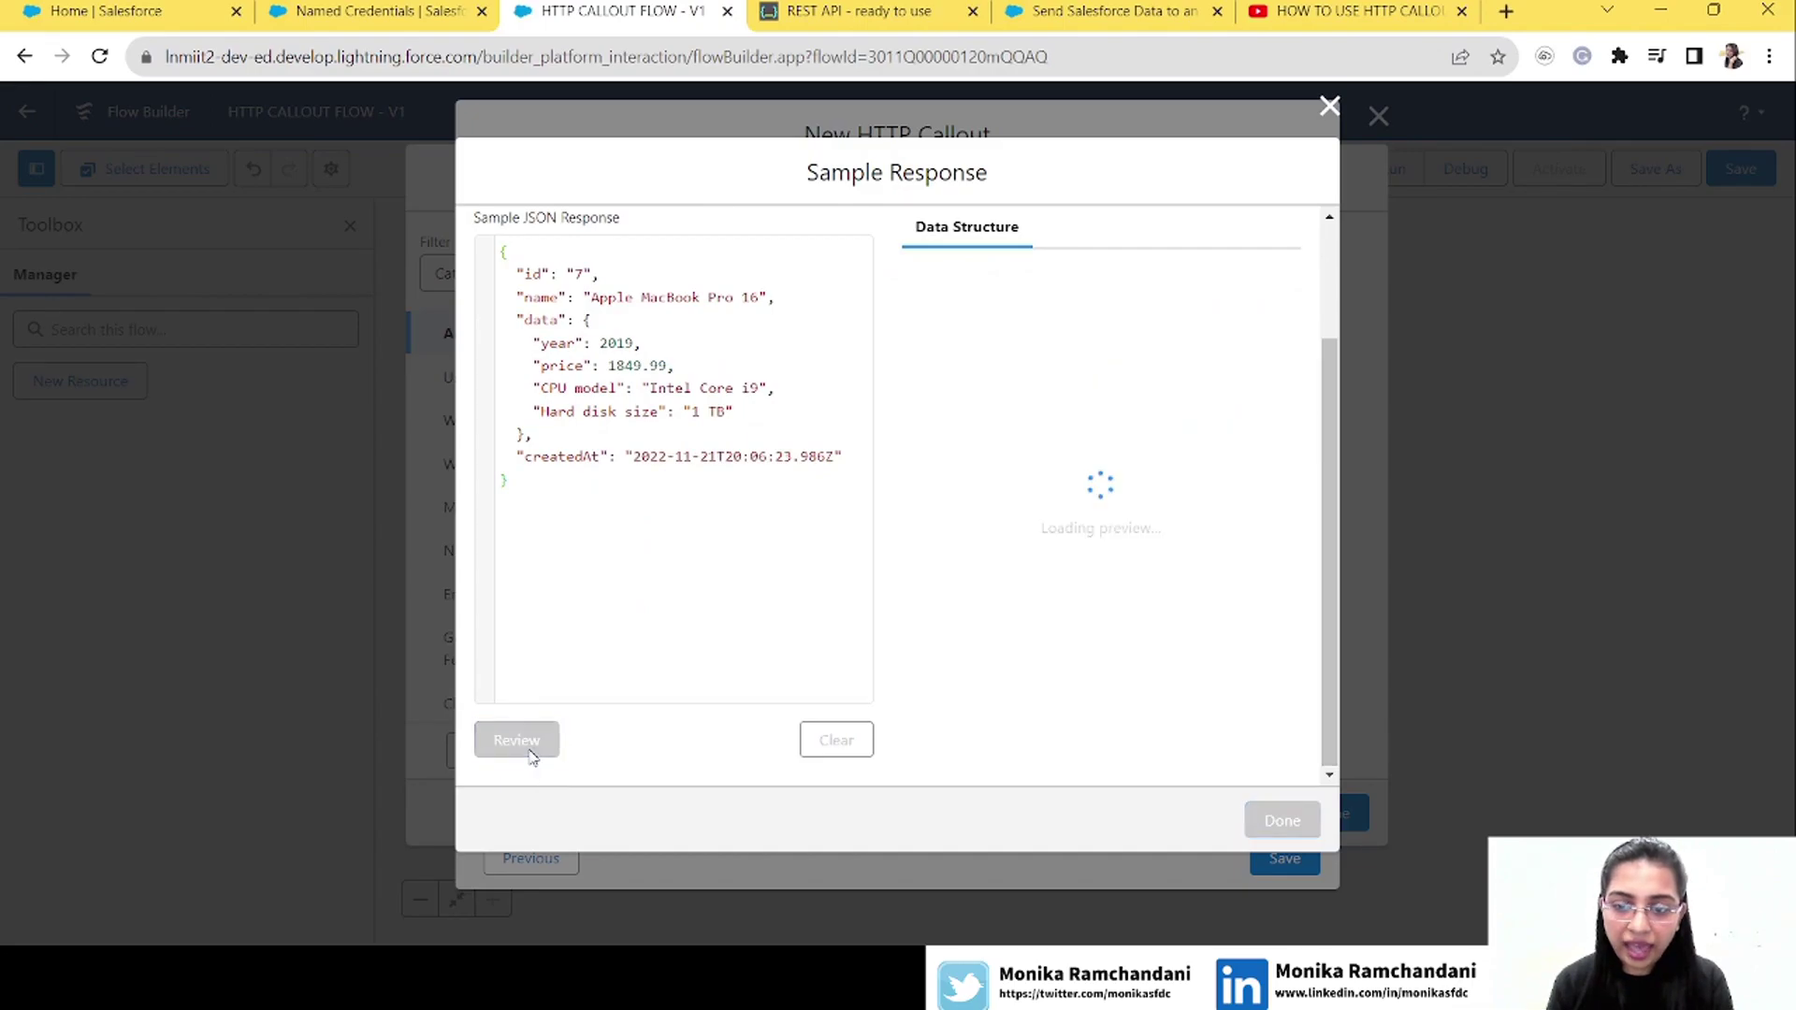
Compare the POST Add Object request and response JSON on the restful-api.dev page, looking at the response's id field
left_click(900, 23)
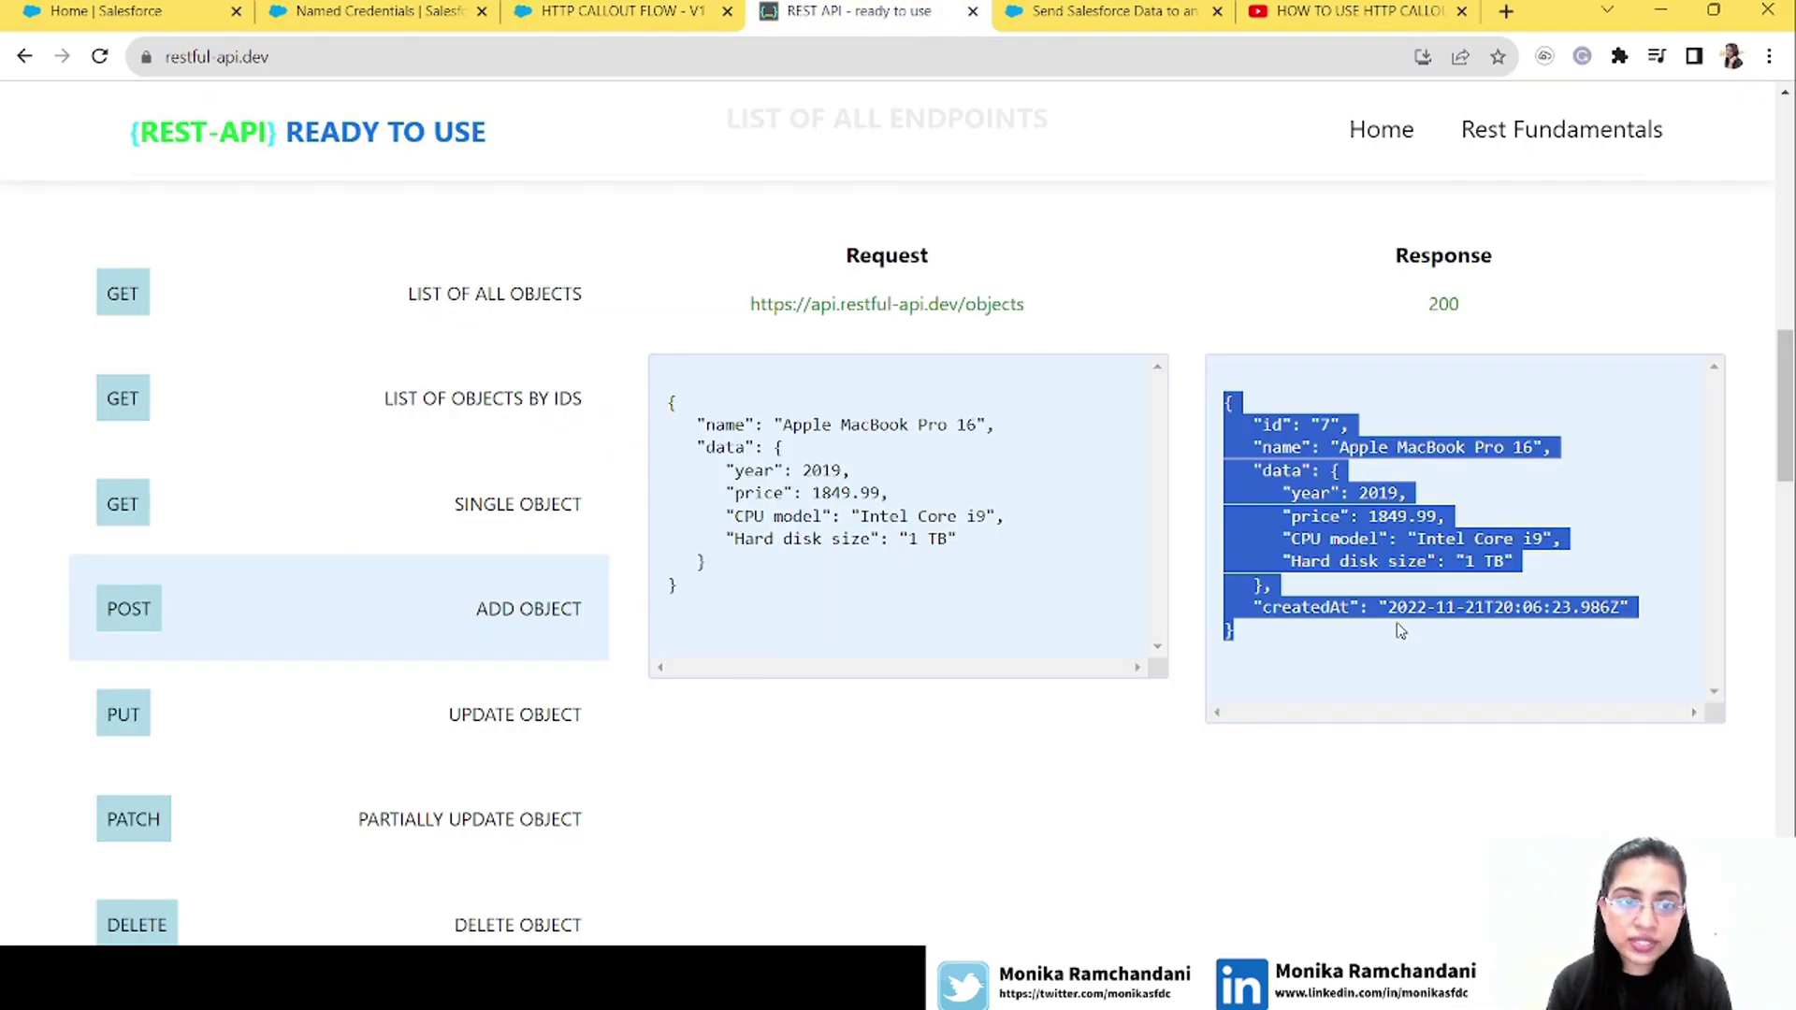
left_click(849, 475)
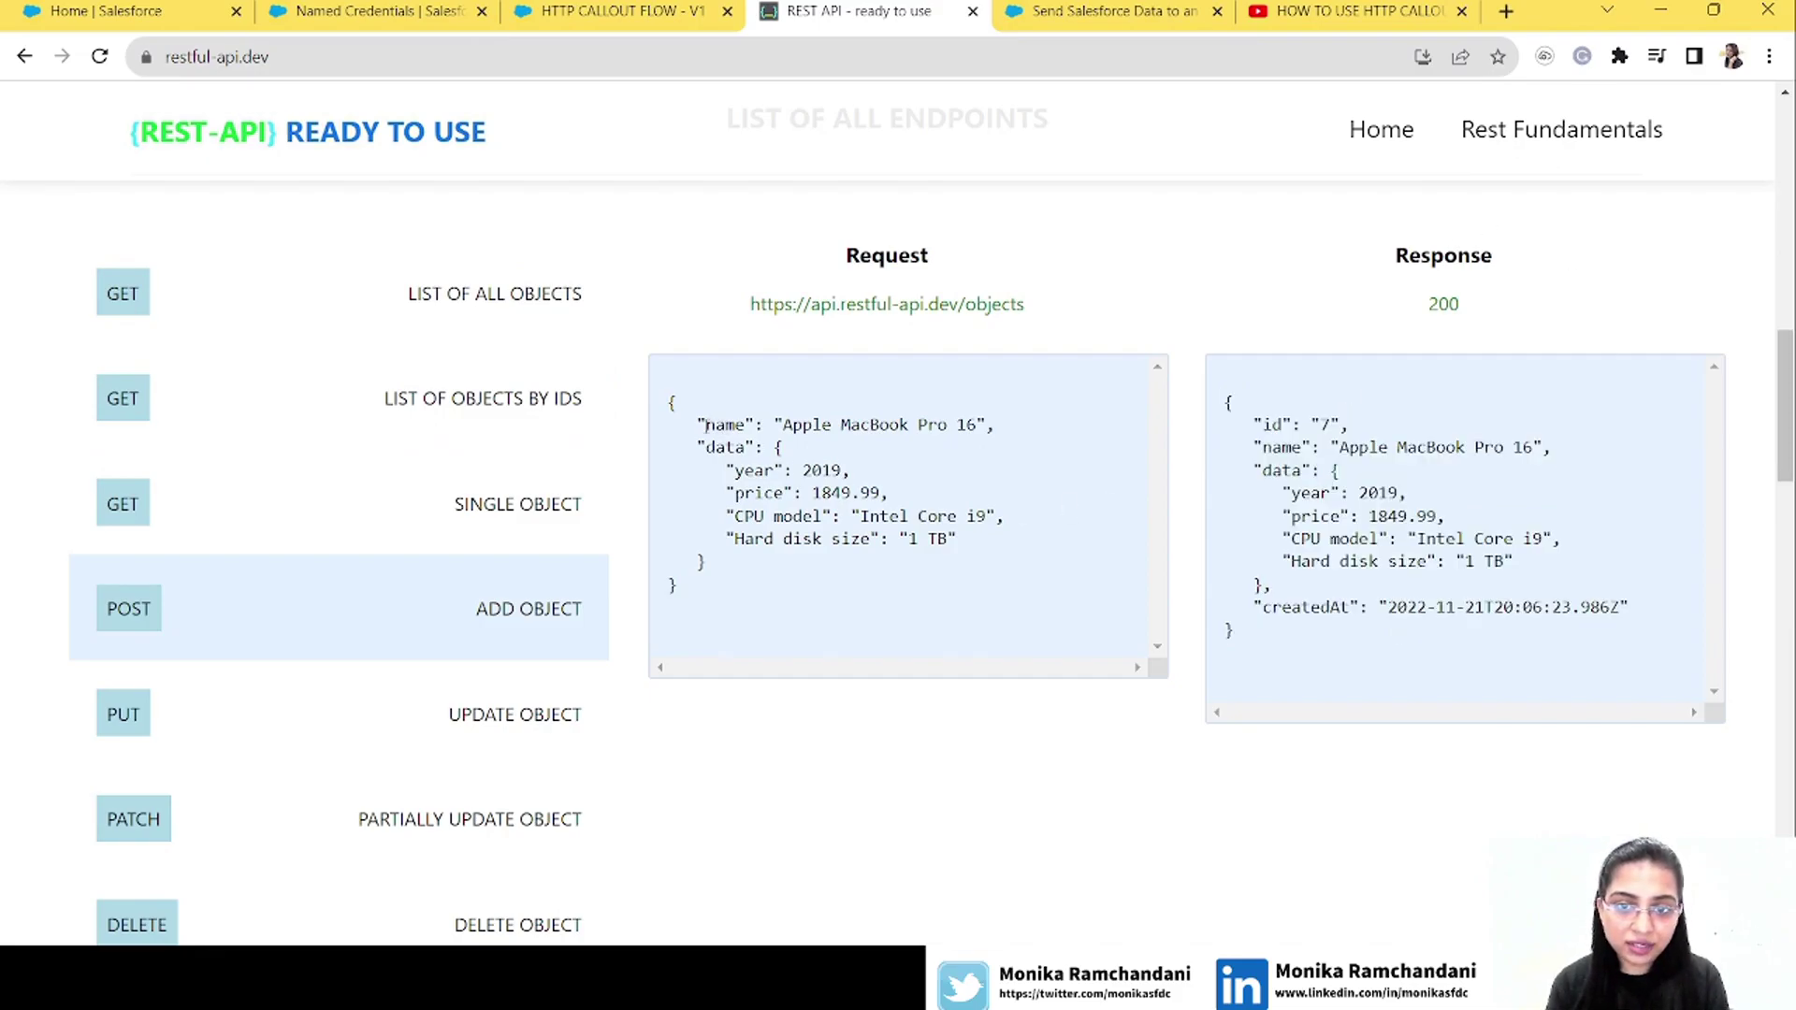
left_click_drag(1247, 424, 1377, 437)
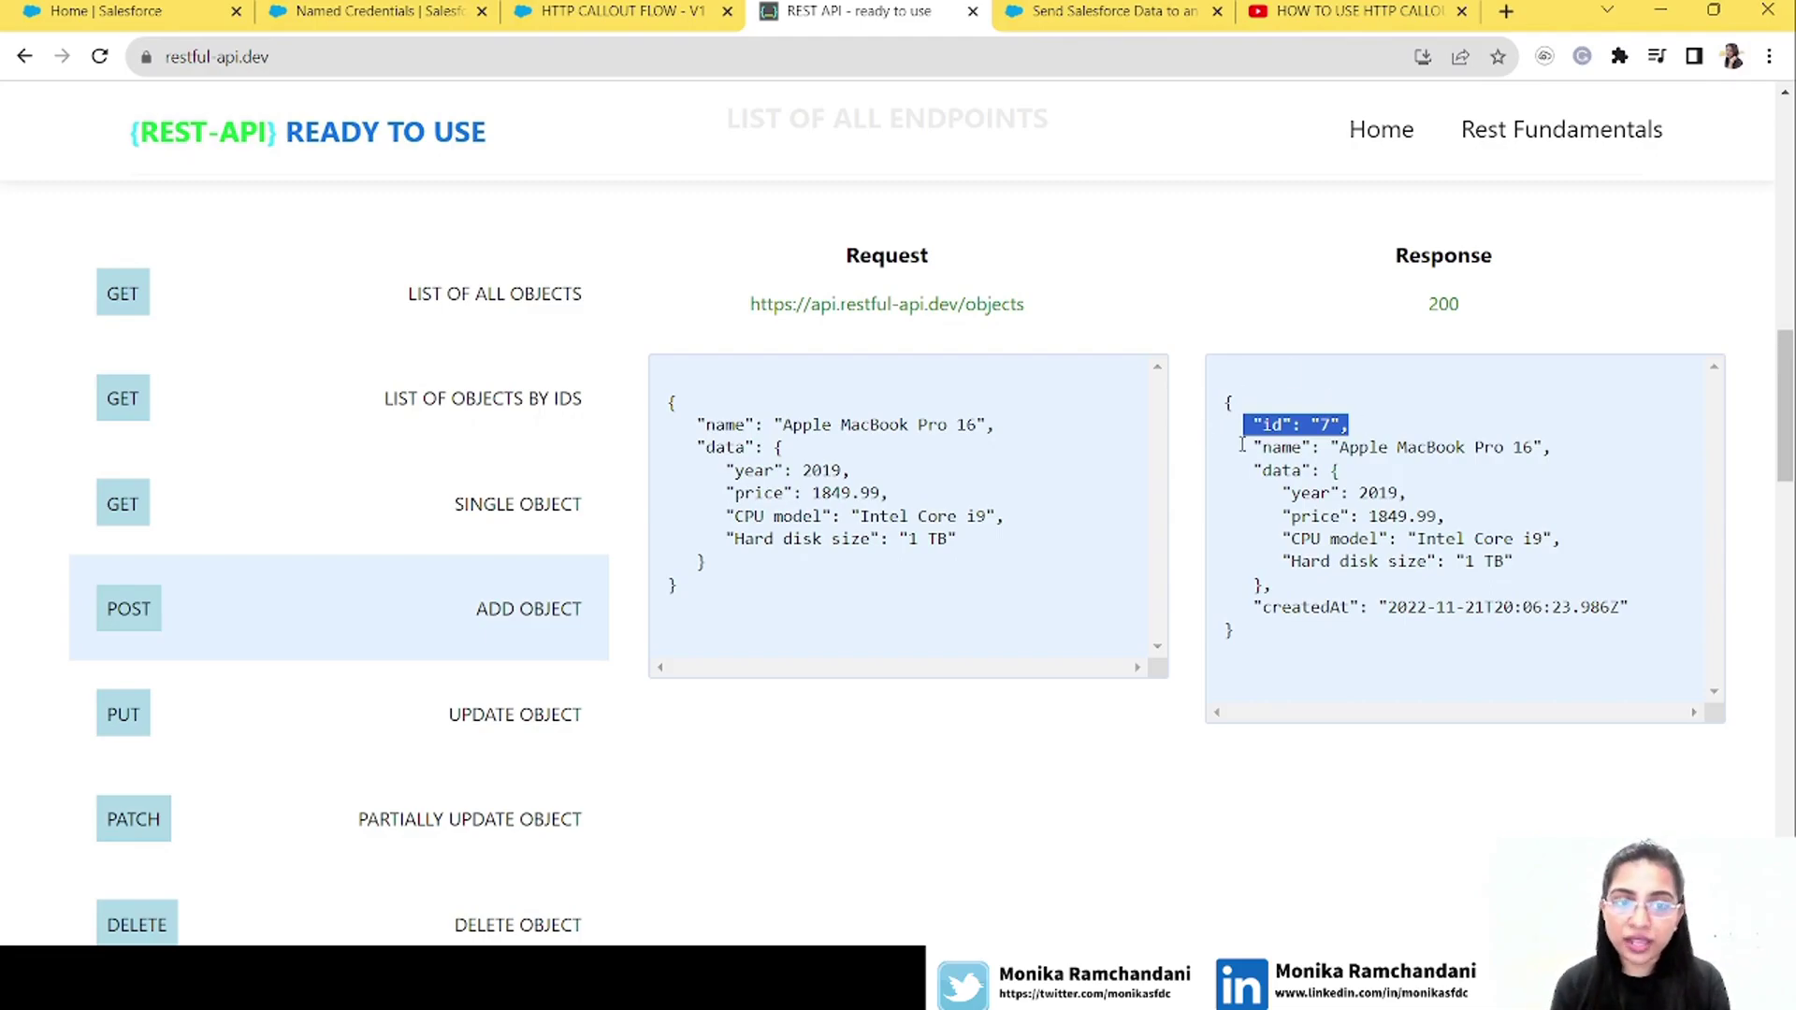
left_click(1332, 530)
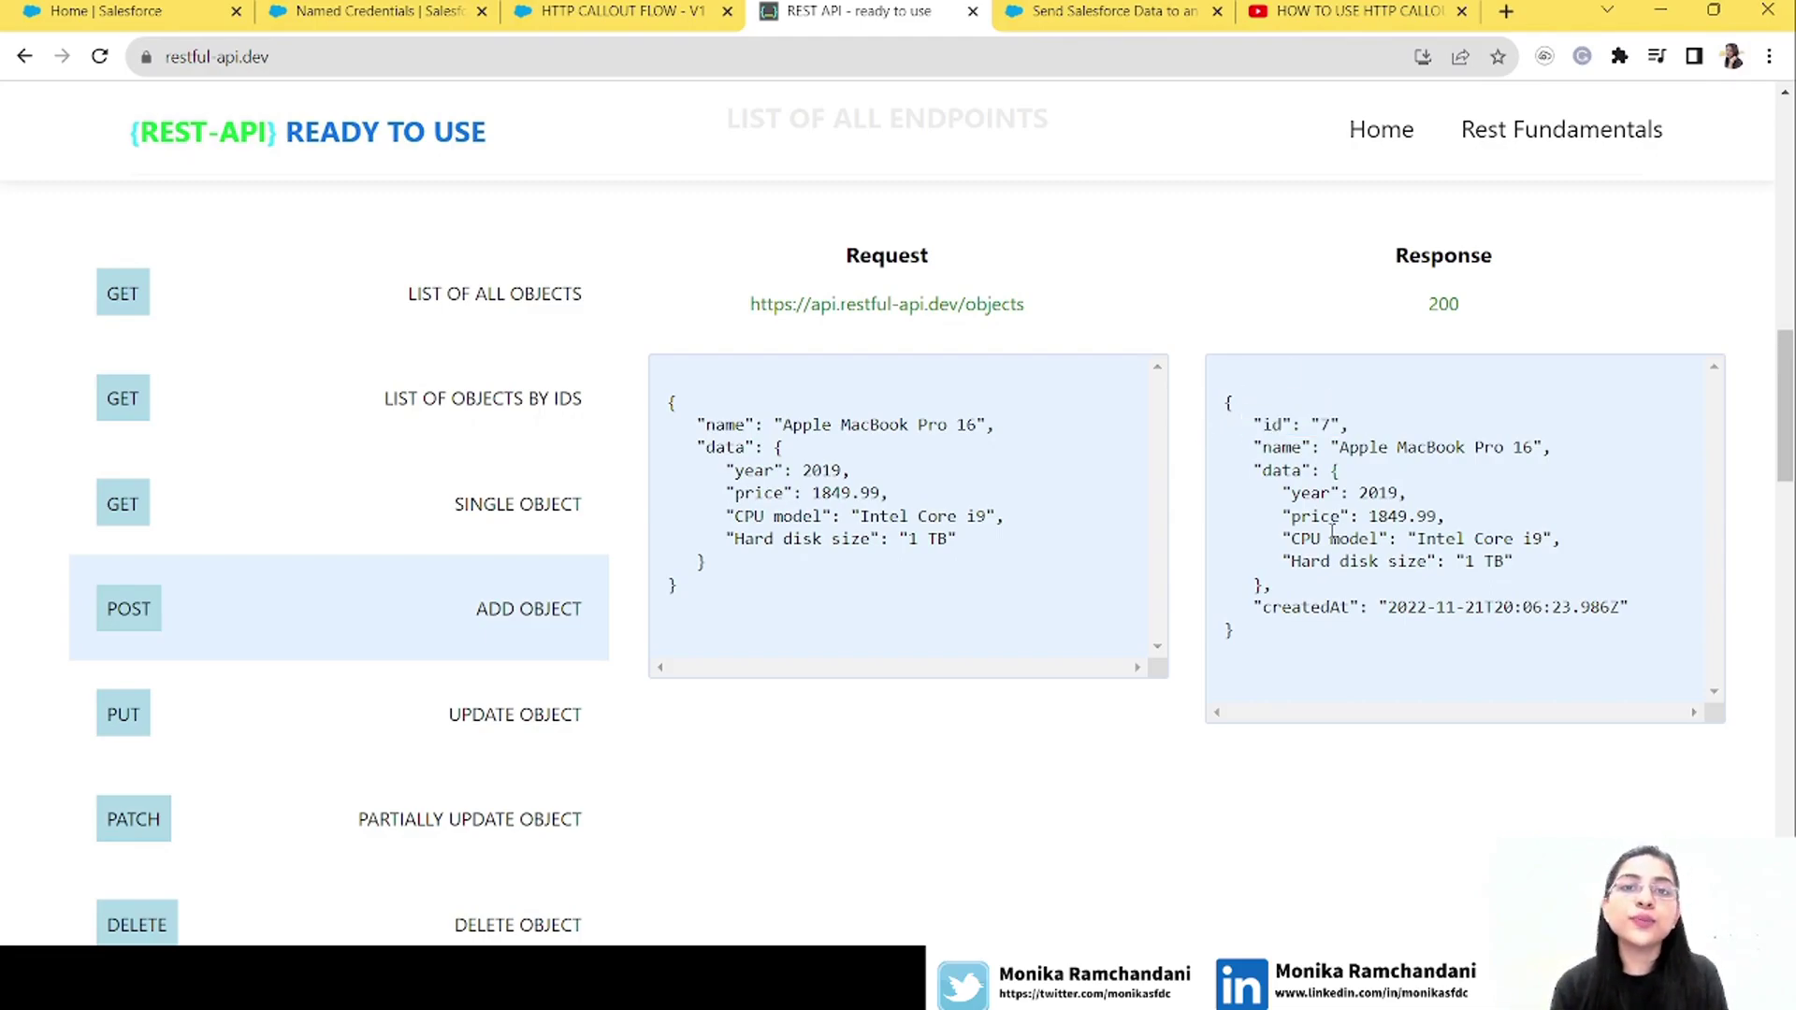
left_click(610, 7)
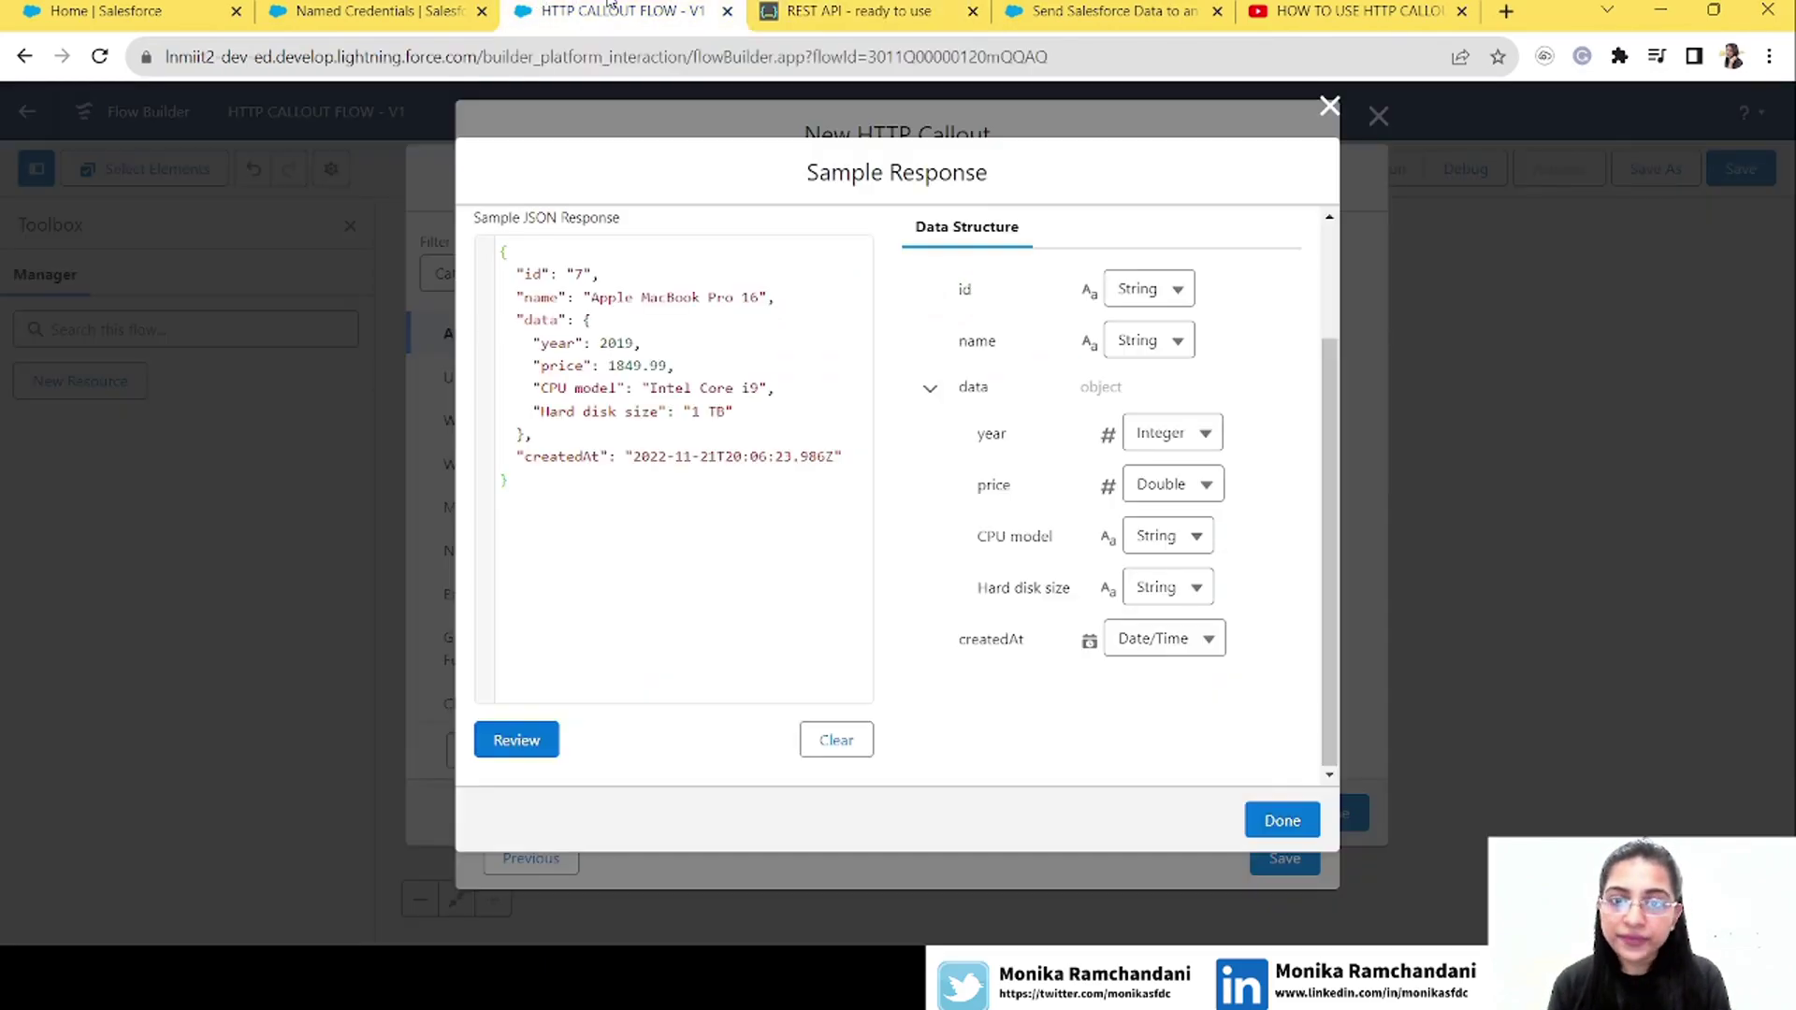
Accept the sample response, try to save the HTTP callout and check its action settings
left_click(1284, 822)
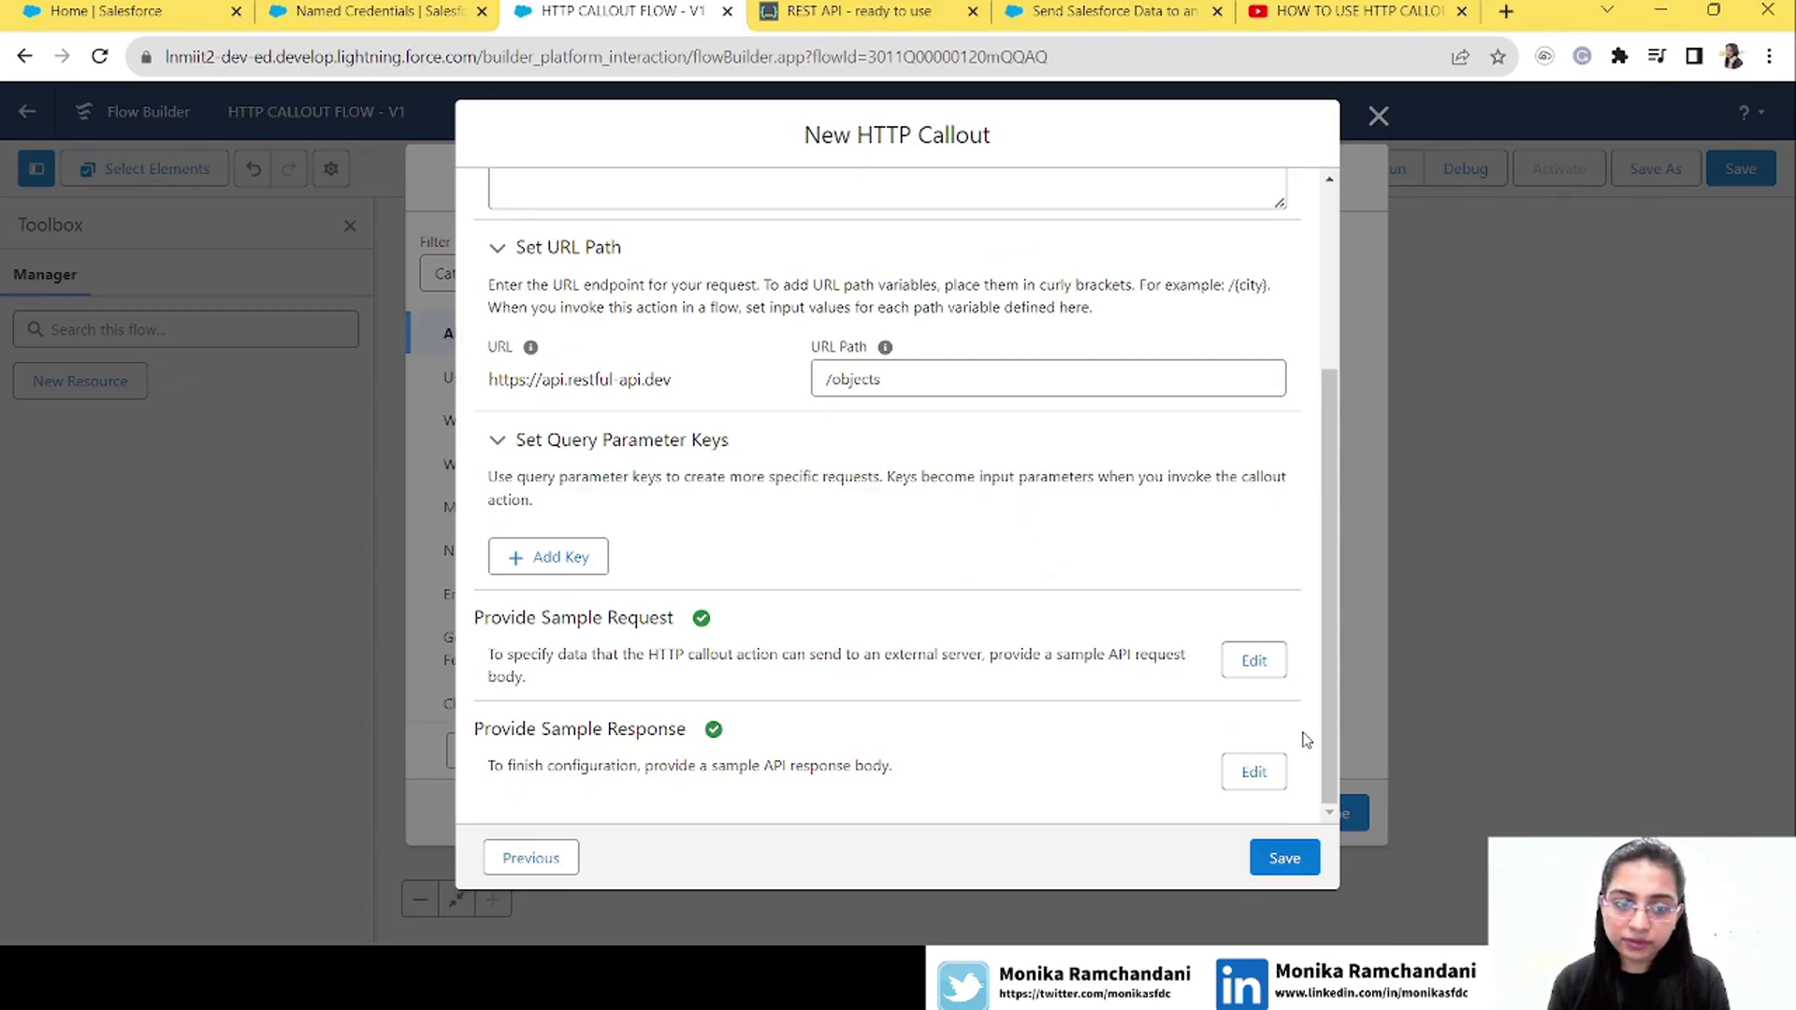
left_click(1286, 858)
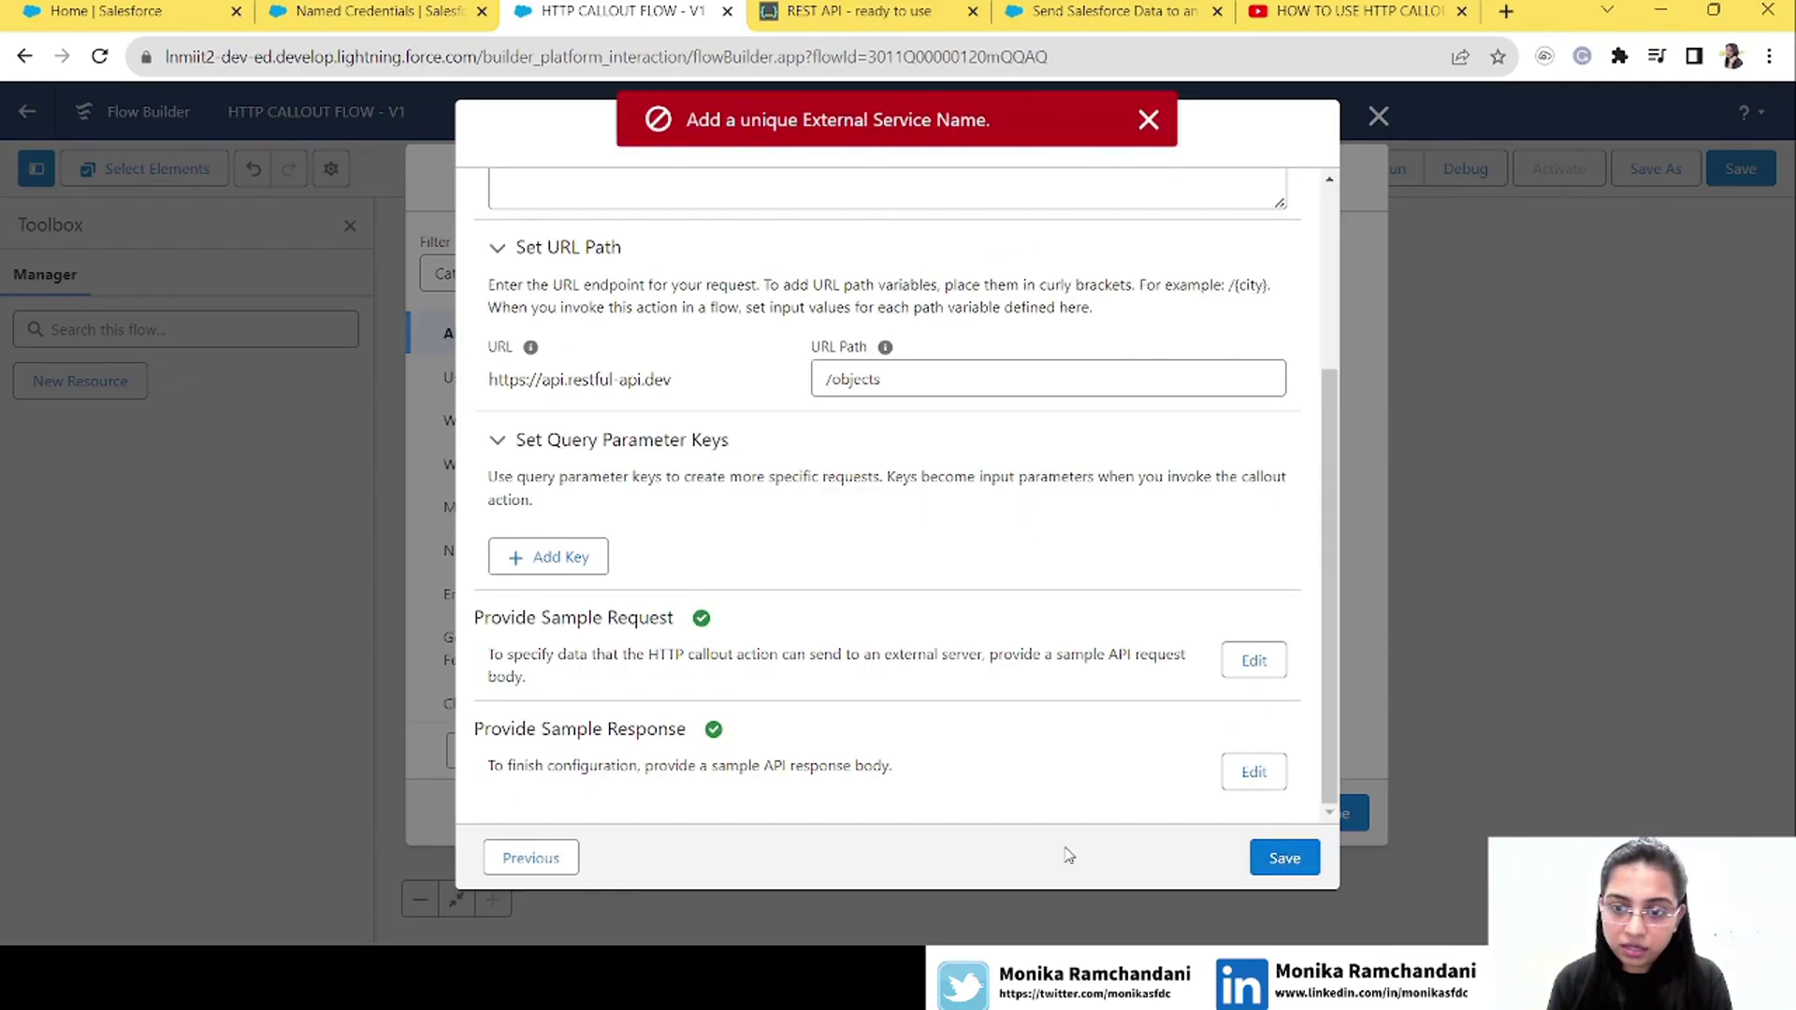
left_click_drag(1336, 613, 1341, 329)
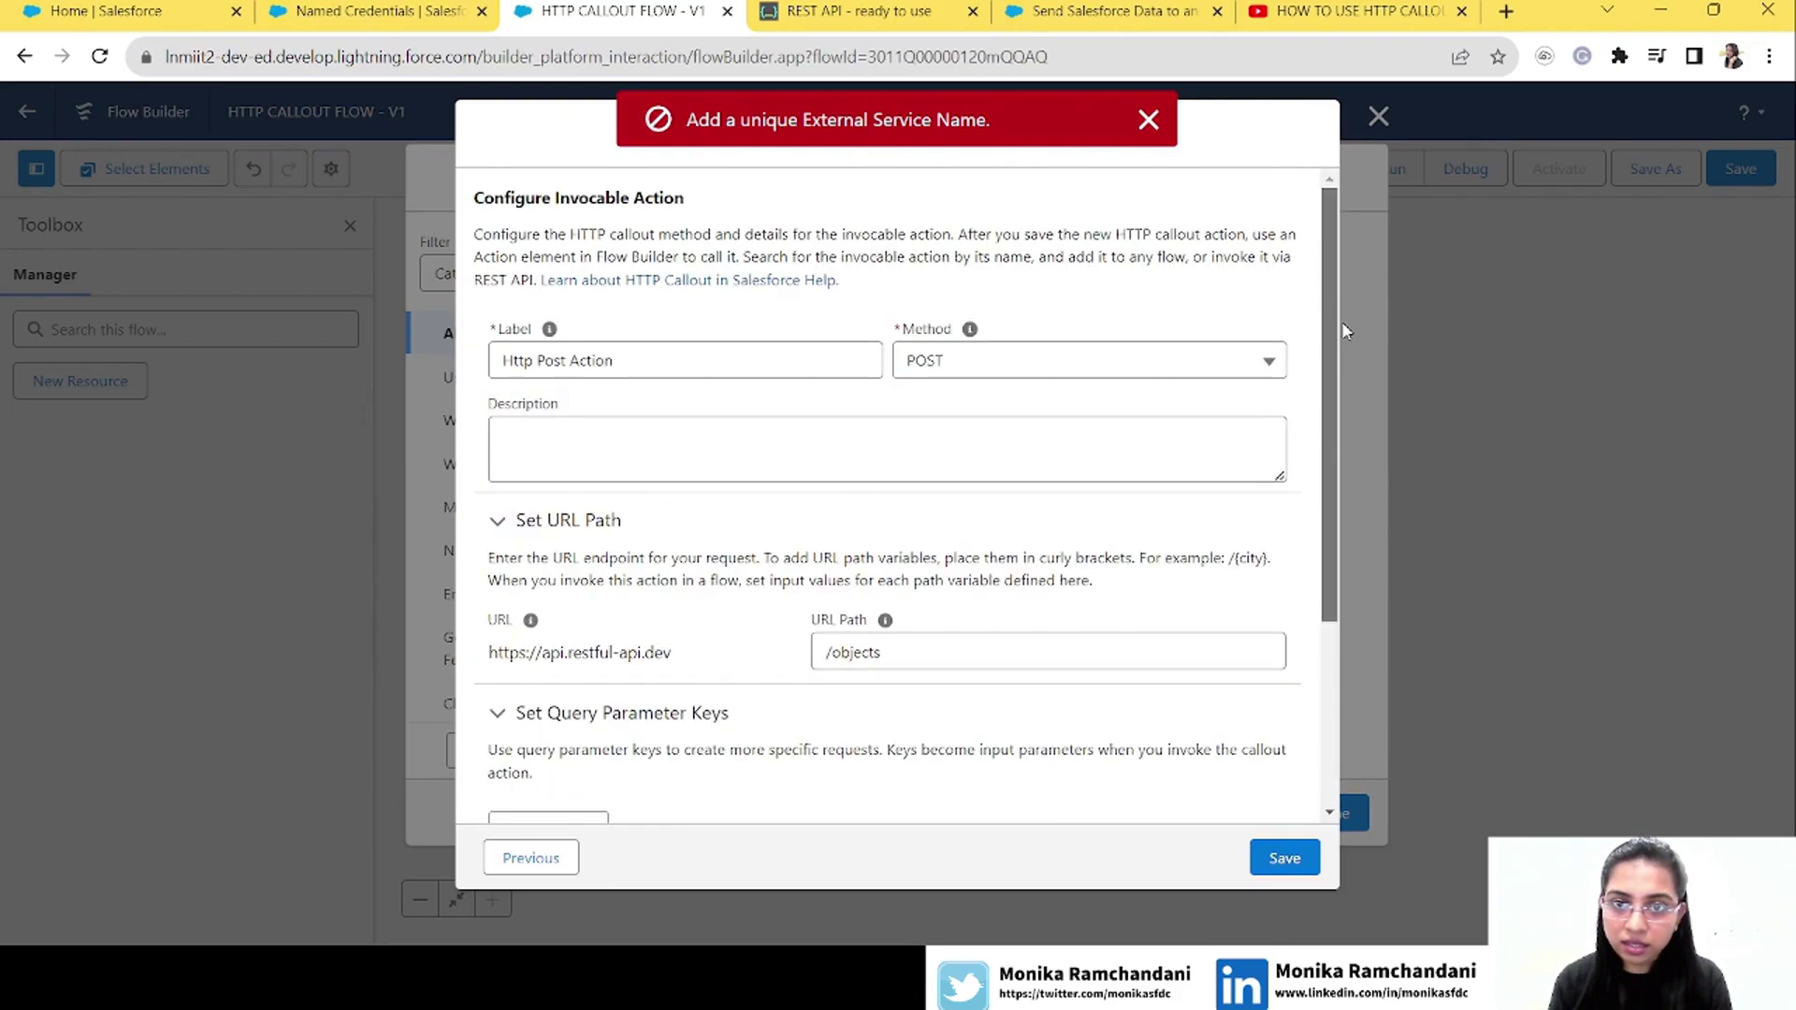
left_click_drag(1353, 402, 1339, 692)
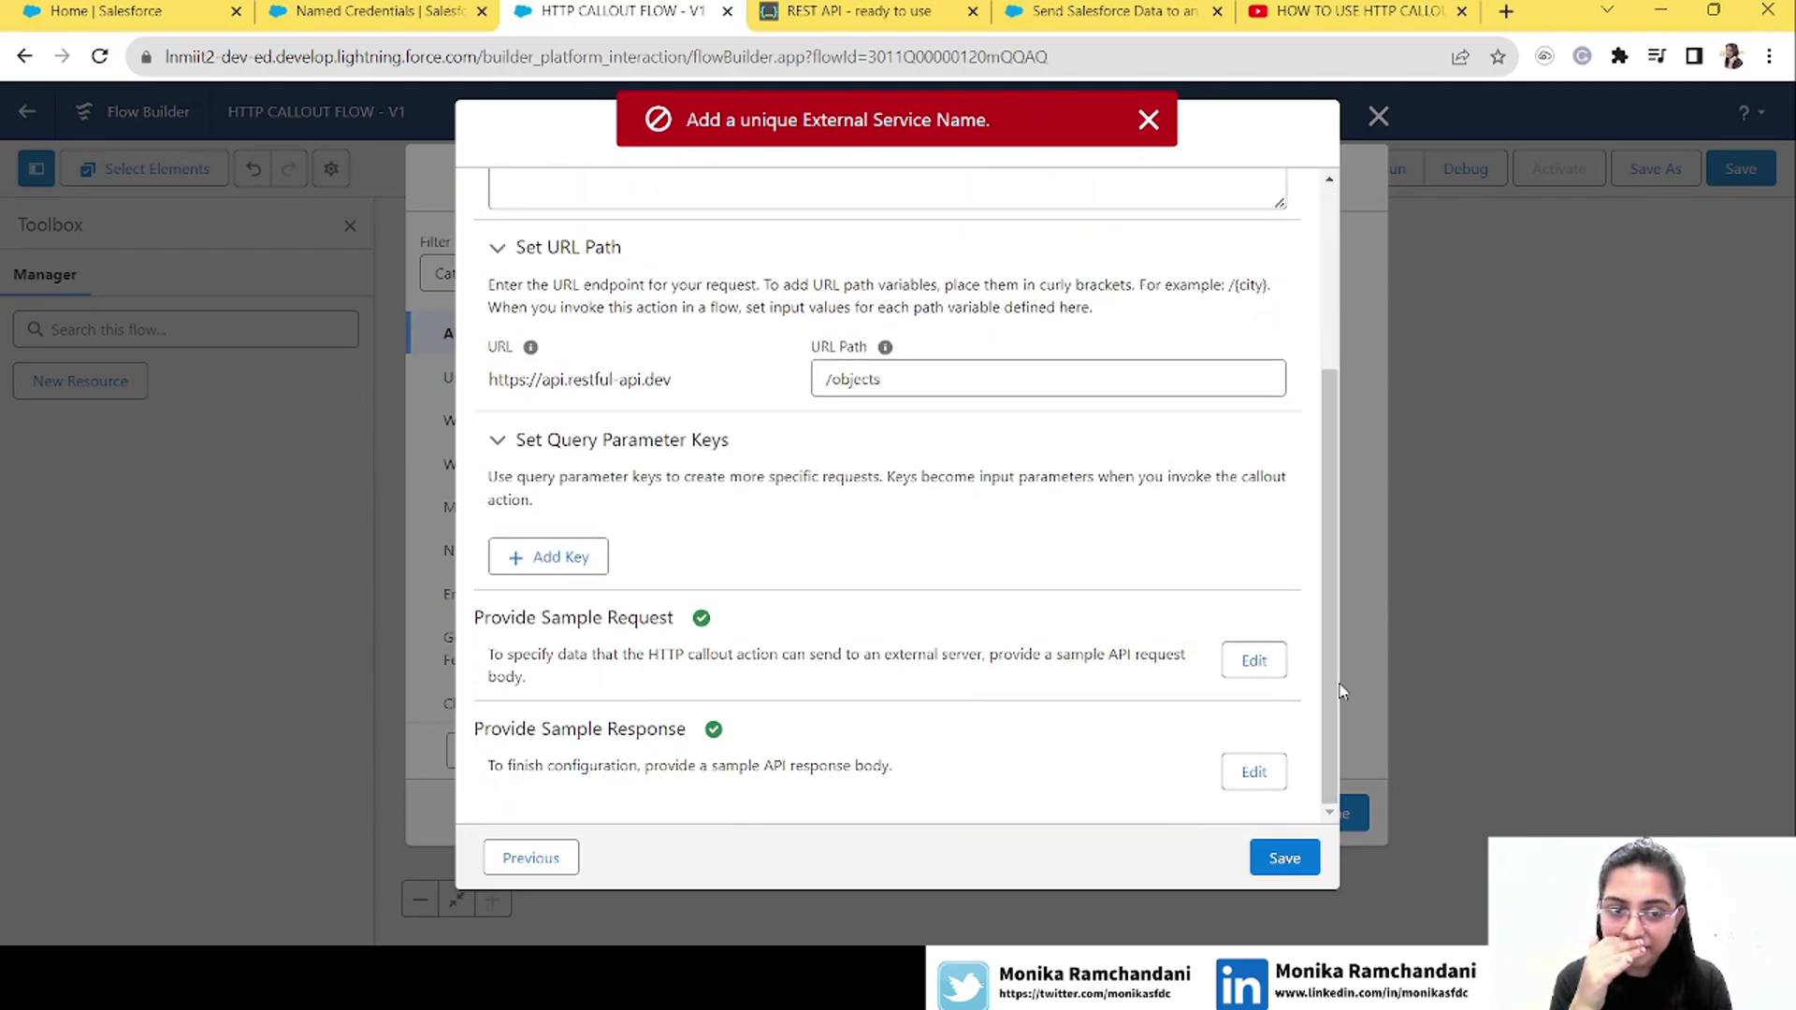
Go back to the external service details and change the service name to HttpCalloutService
left_click(542, 859)
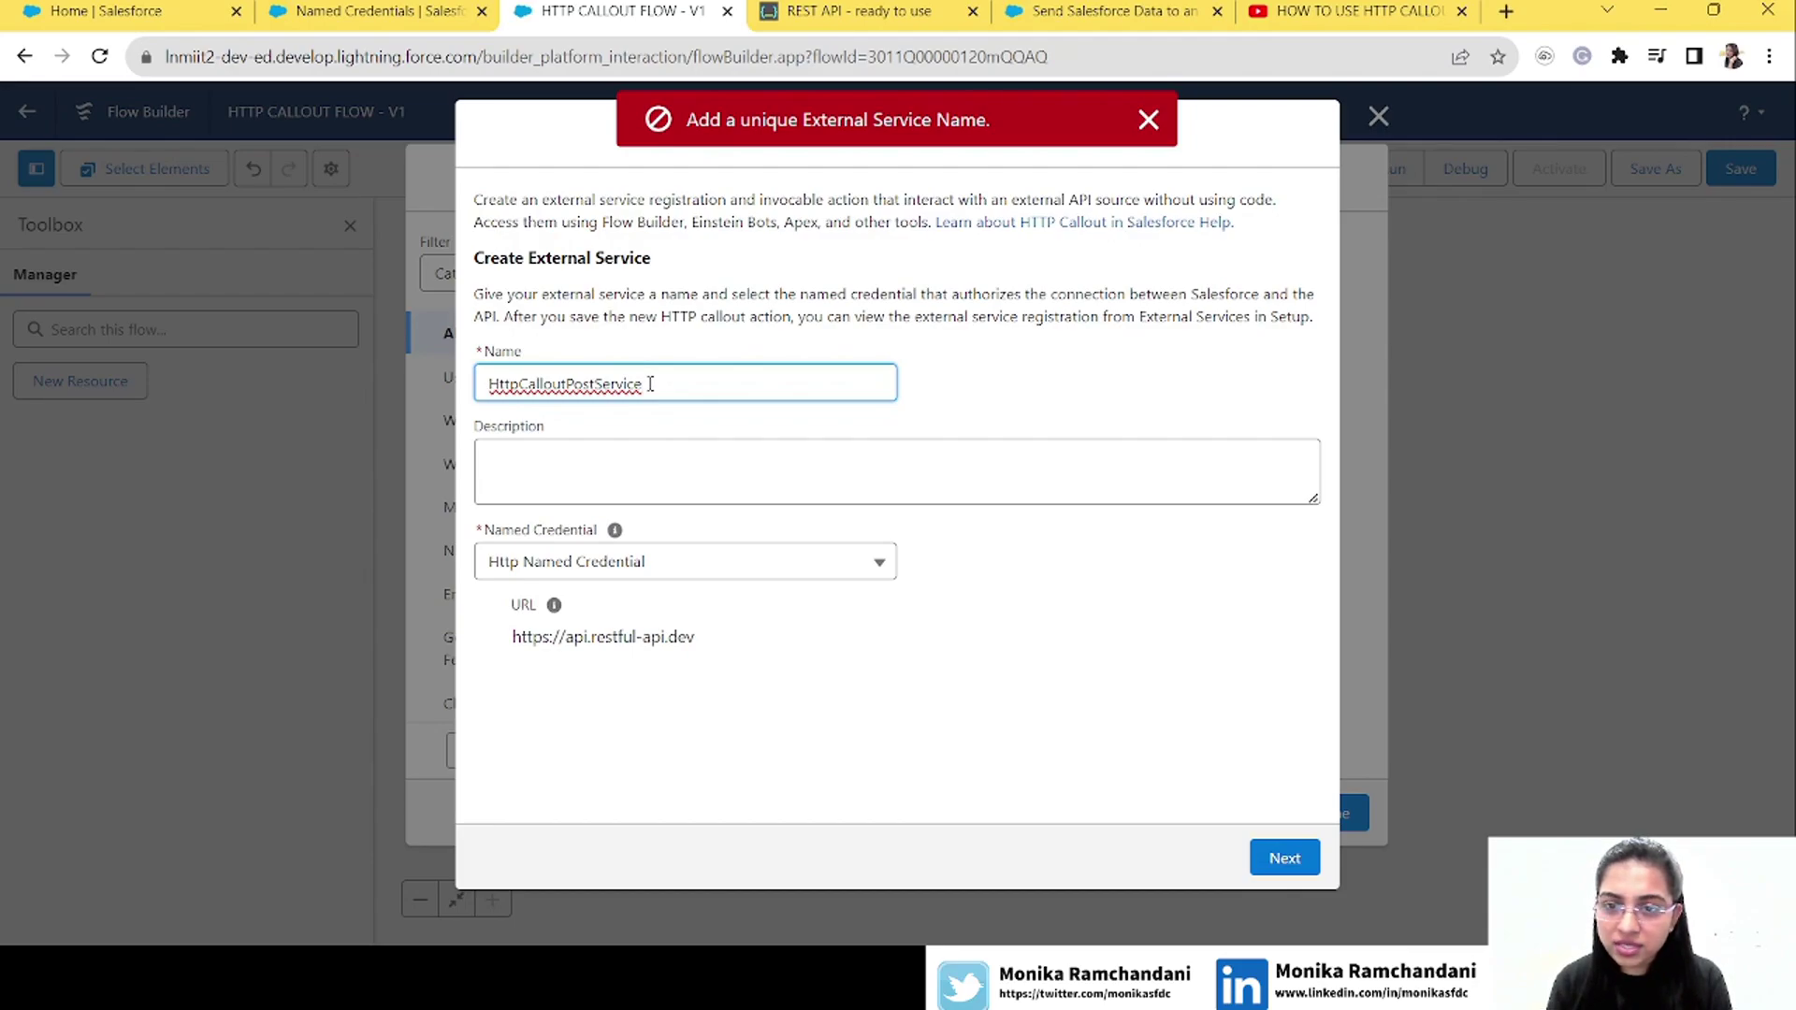
left_click(597, 384)
key("BackSpace")
key("BackSpace")
key("BackSpace")
key("BackSpace")
key("Tab")
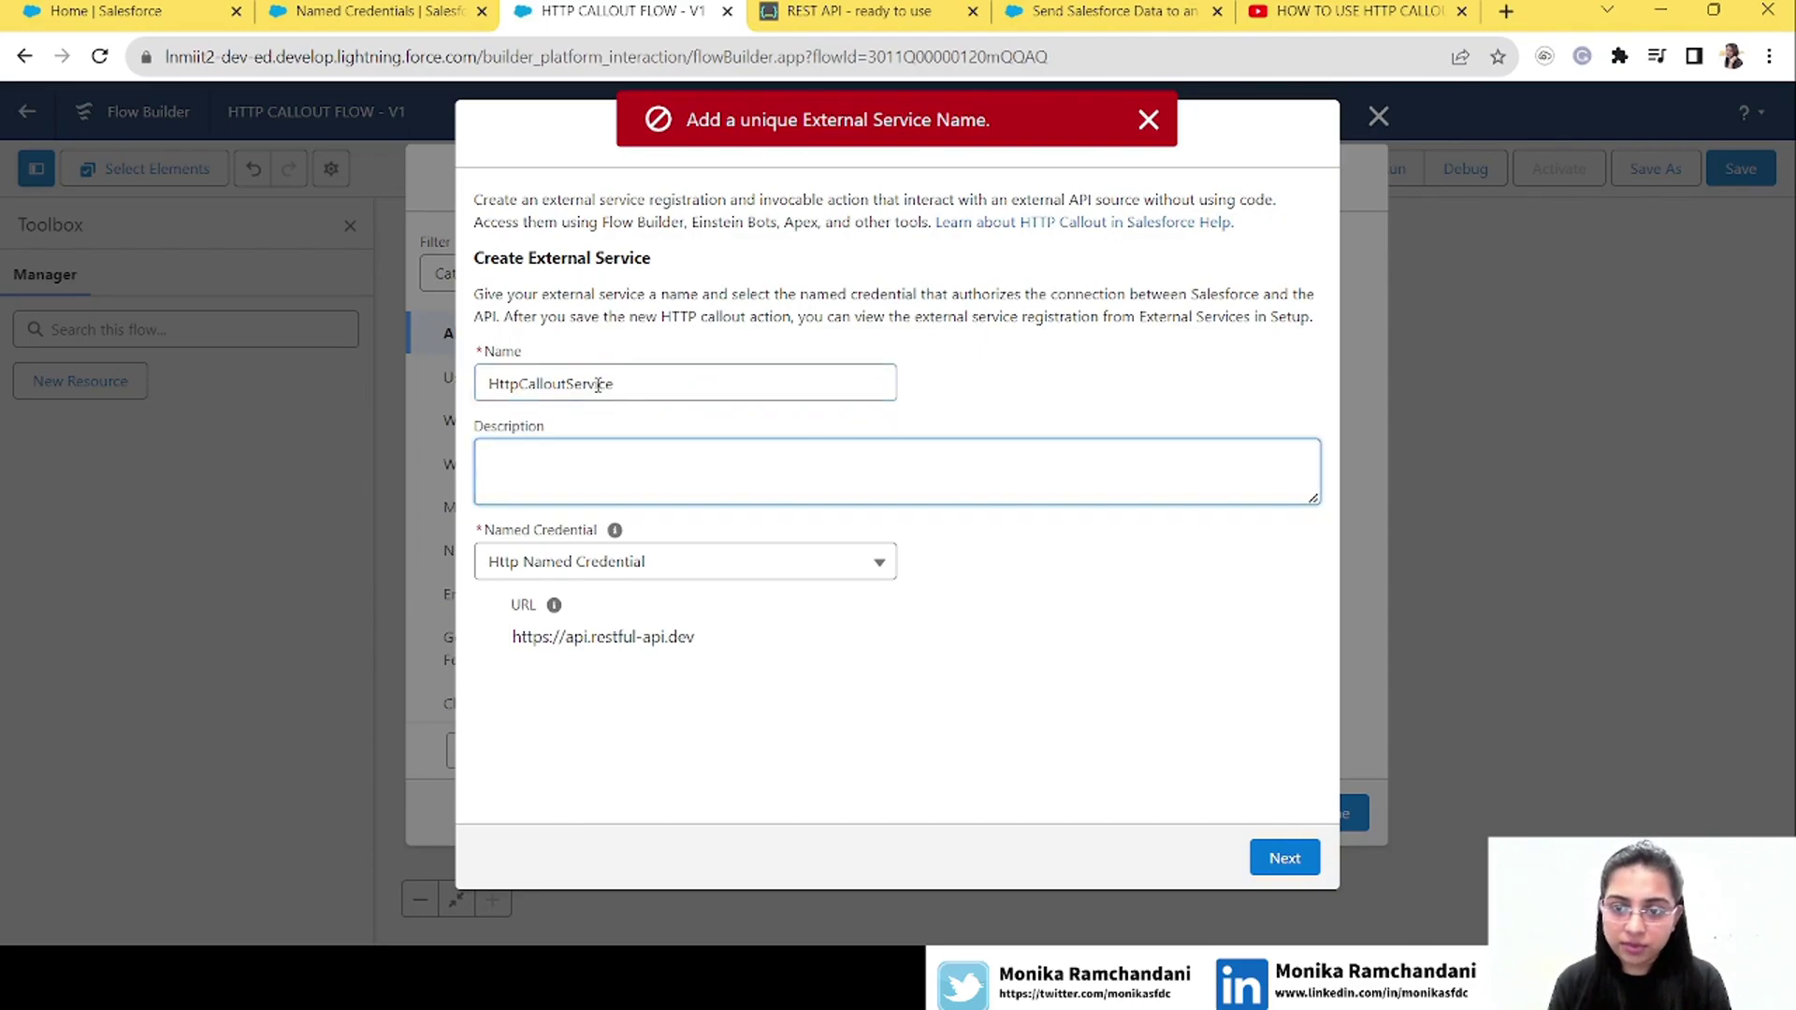
Save the HTTP callout with its Http Post Action and dismiss the notifications
left_click(1284, 857)
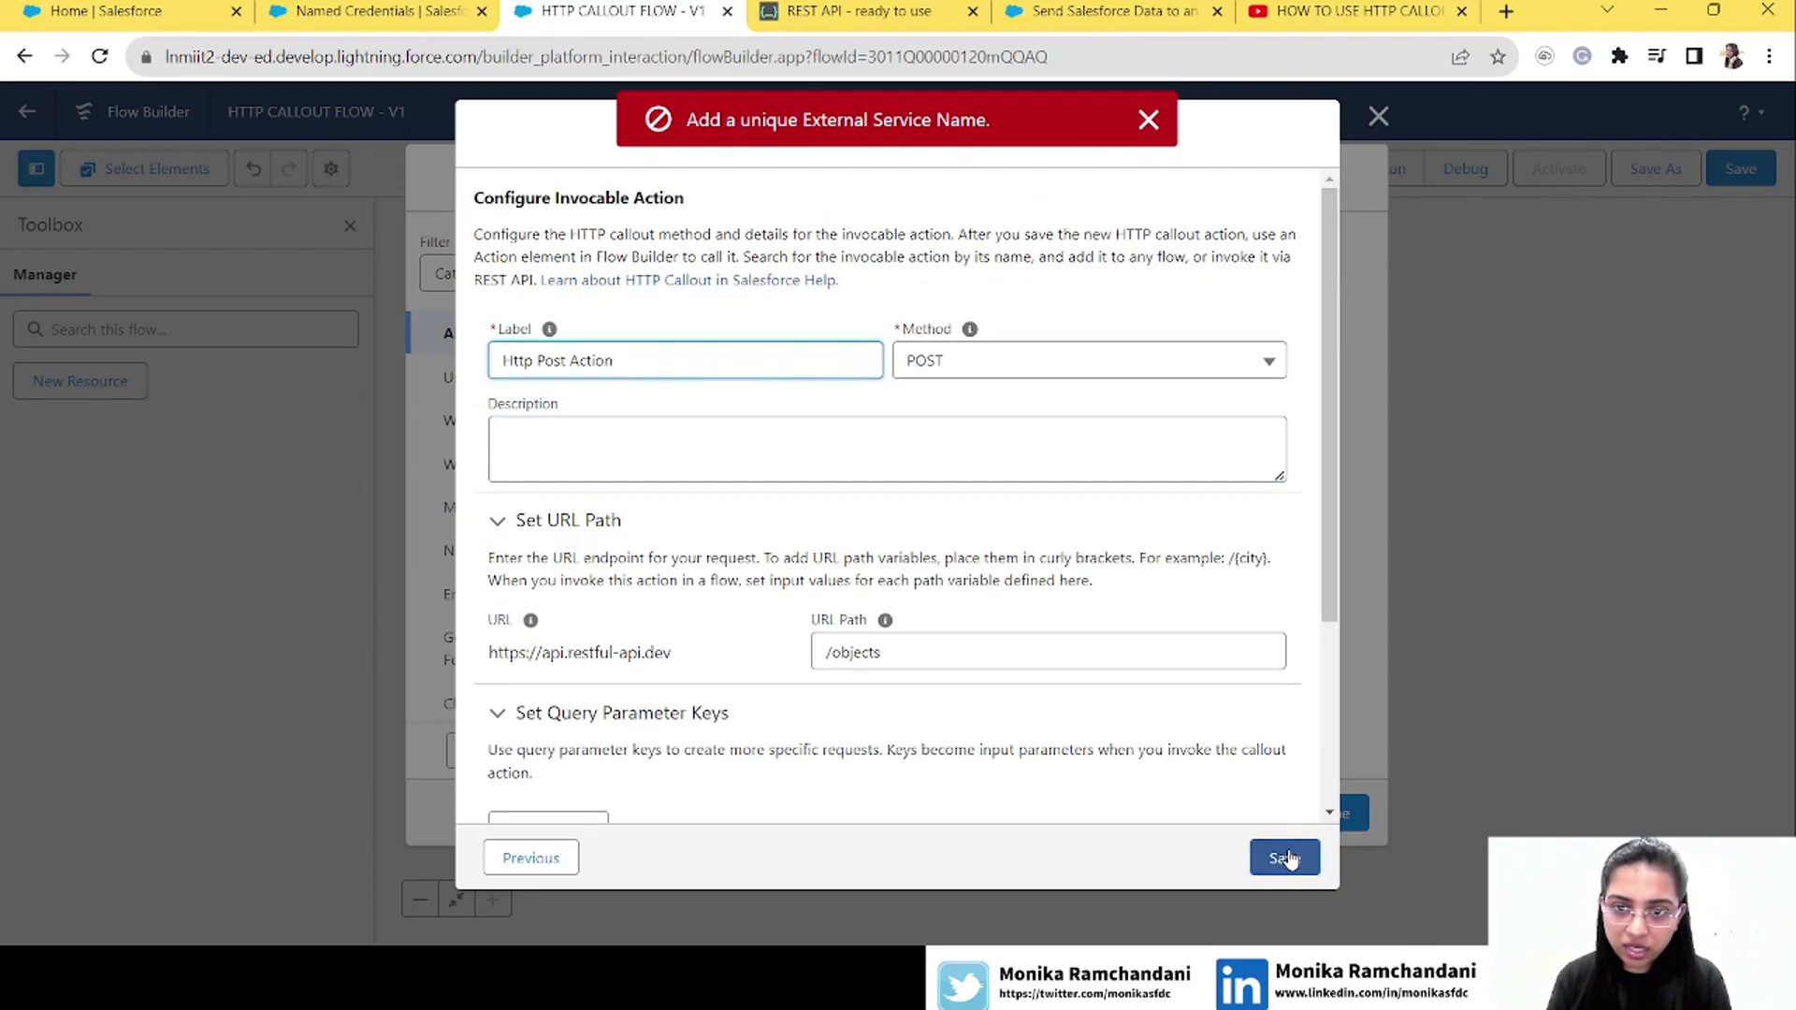
left_click(1285, 858)
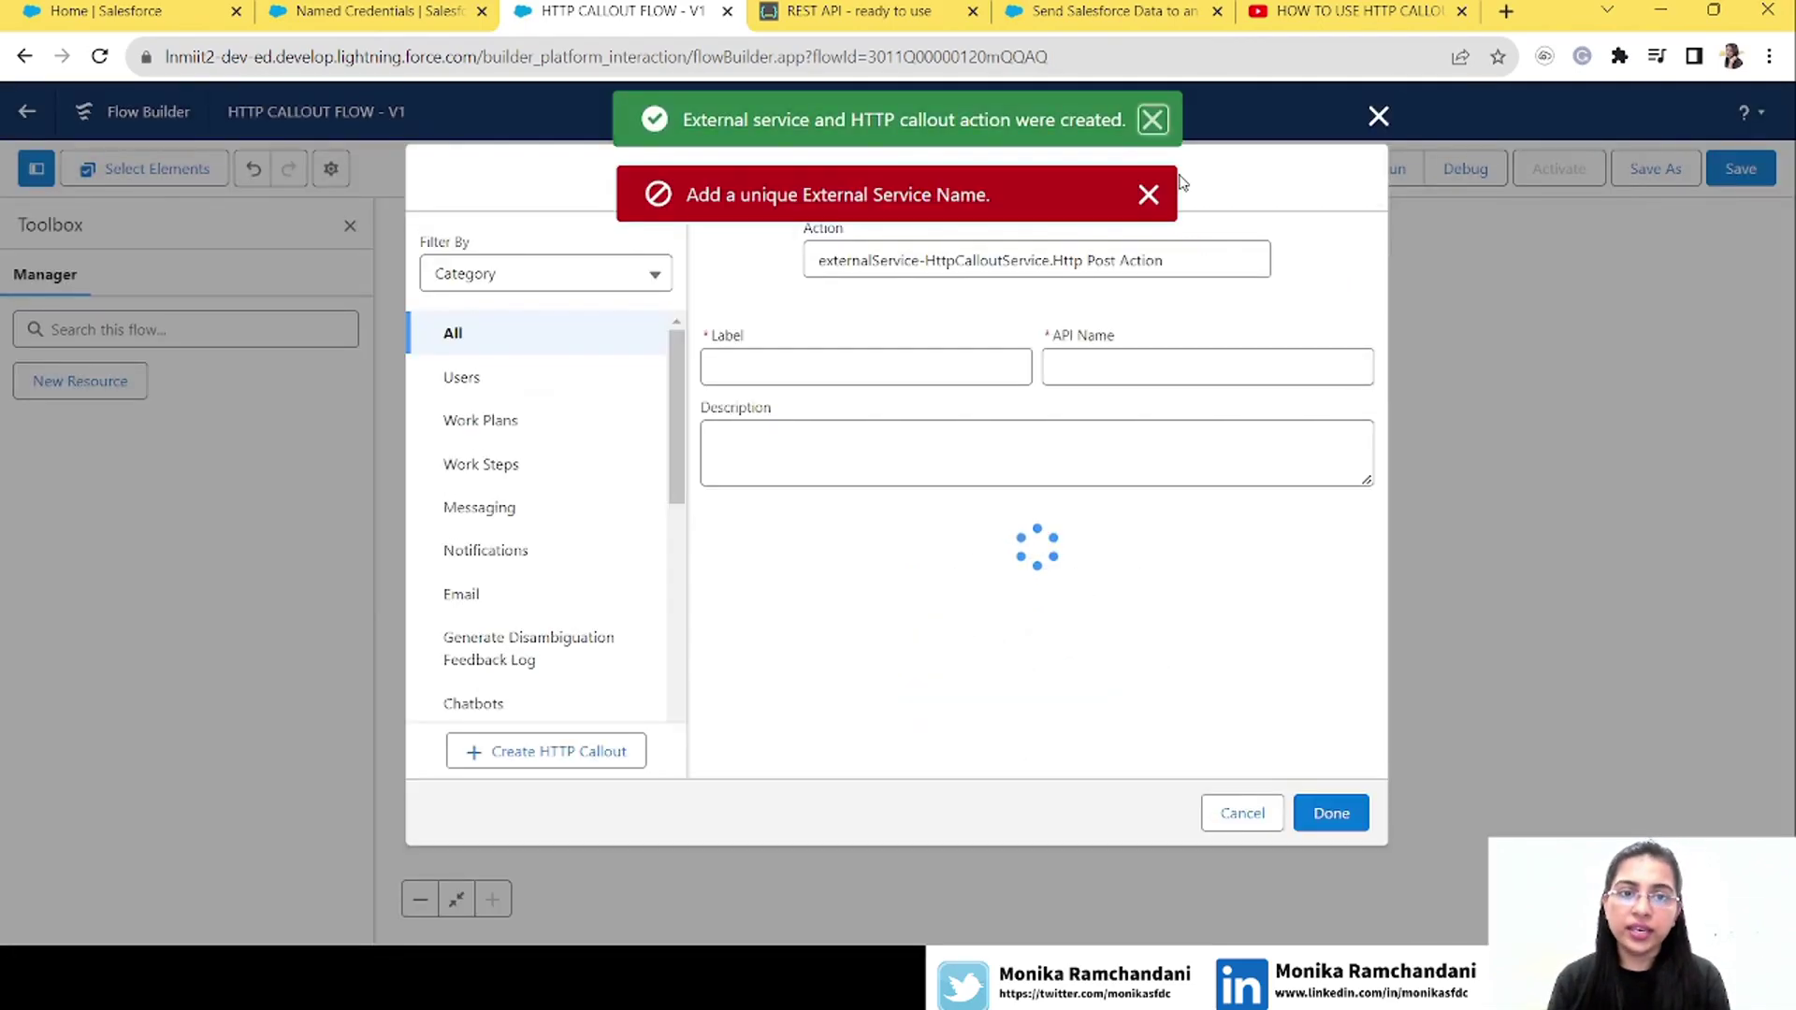
left_click(1149, 195)
left_click(1152, 119)
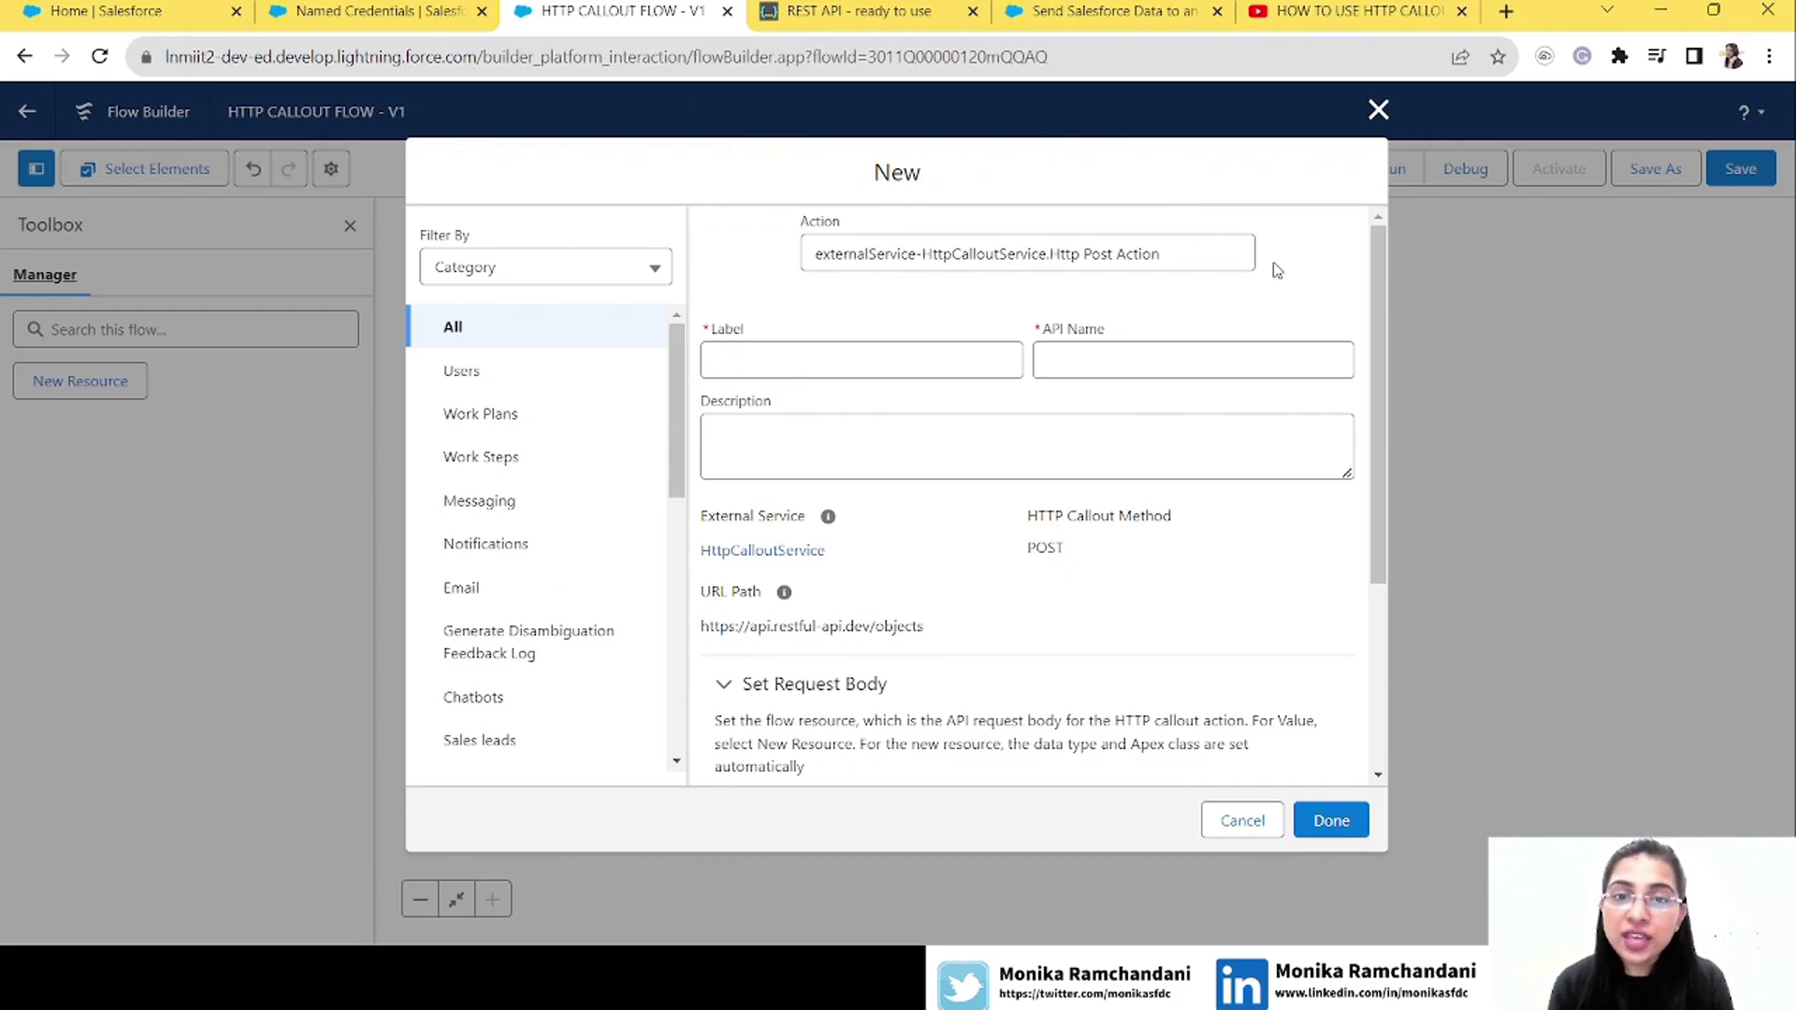
Label the HTTP callout action "Http Post Action Element", with the API name Http_Post_Action_Element
left_click(918, 354)
type("Http")
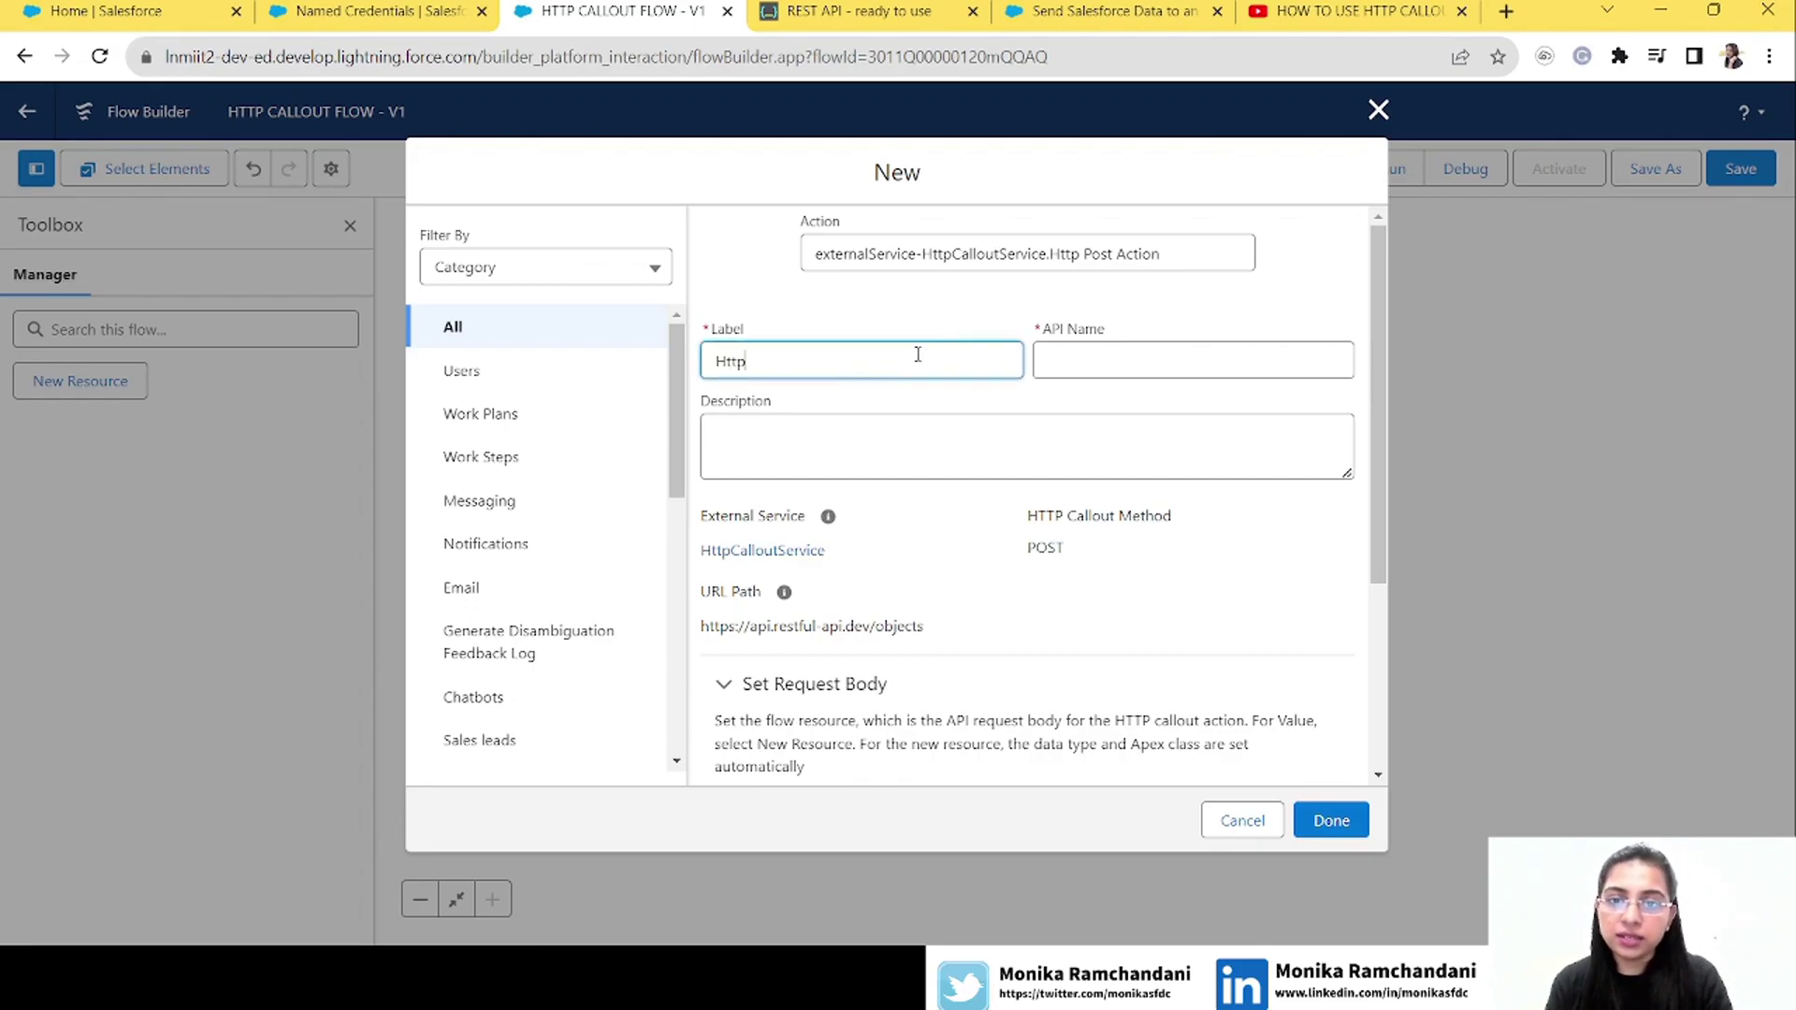
type("ca")
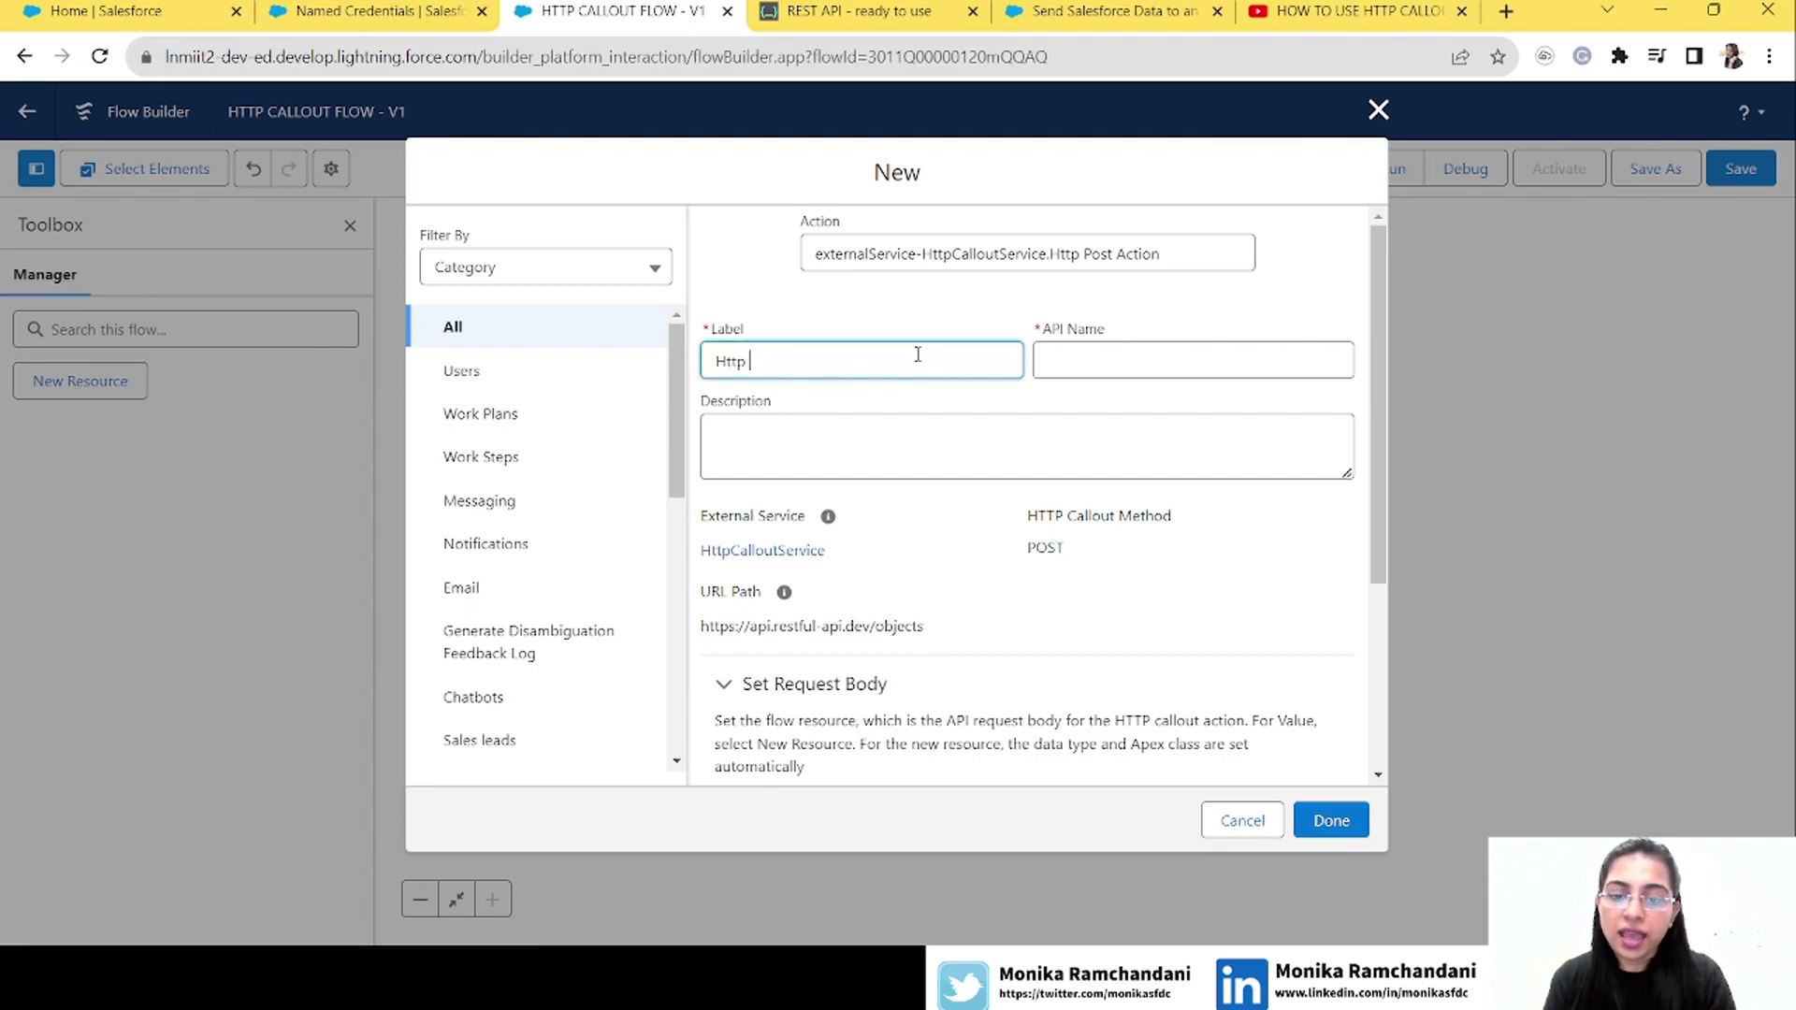
type(" Post Action Element")
key("Tab")
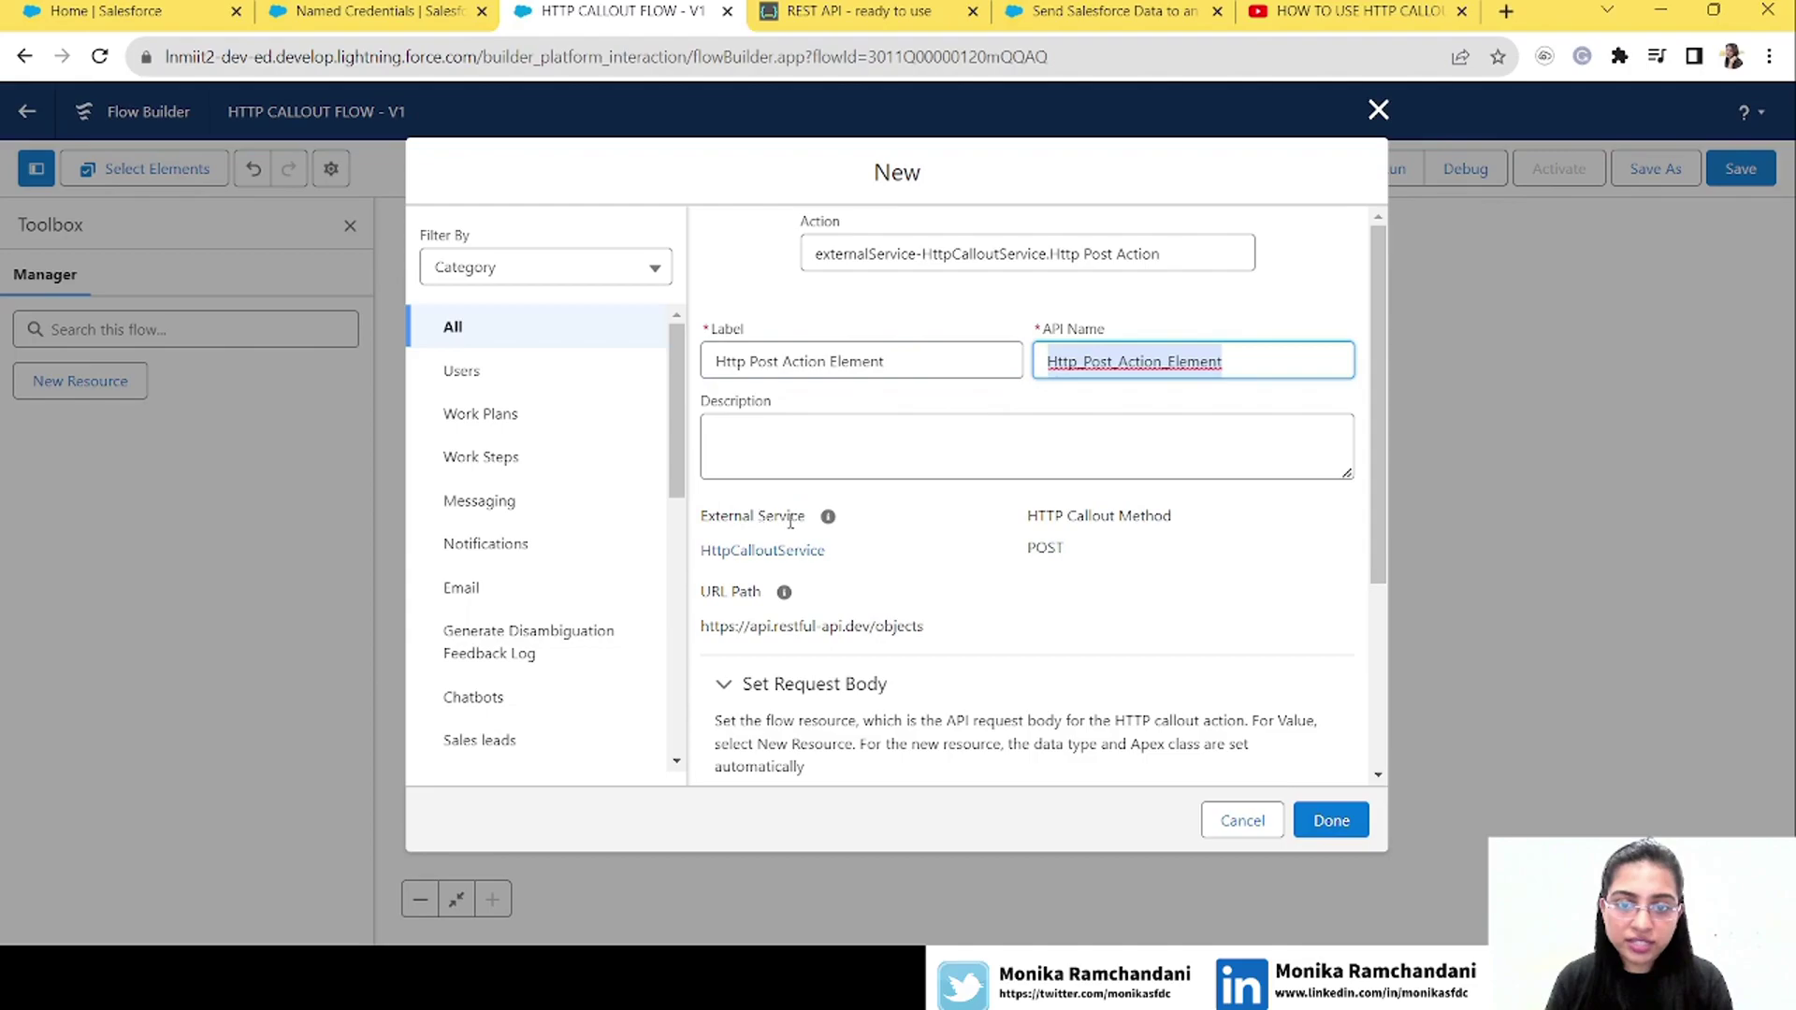
left_click_drag(1383, 452, 1392, 678)
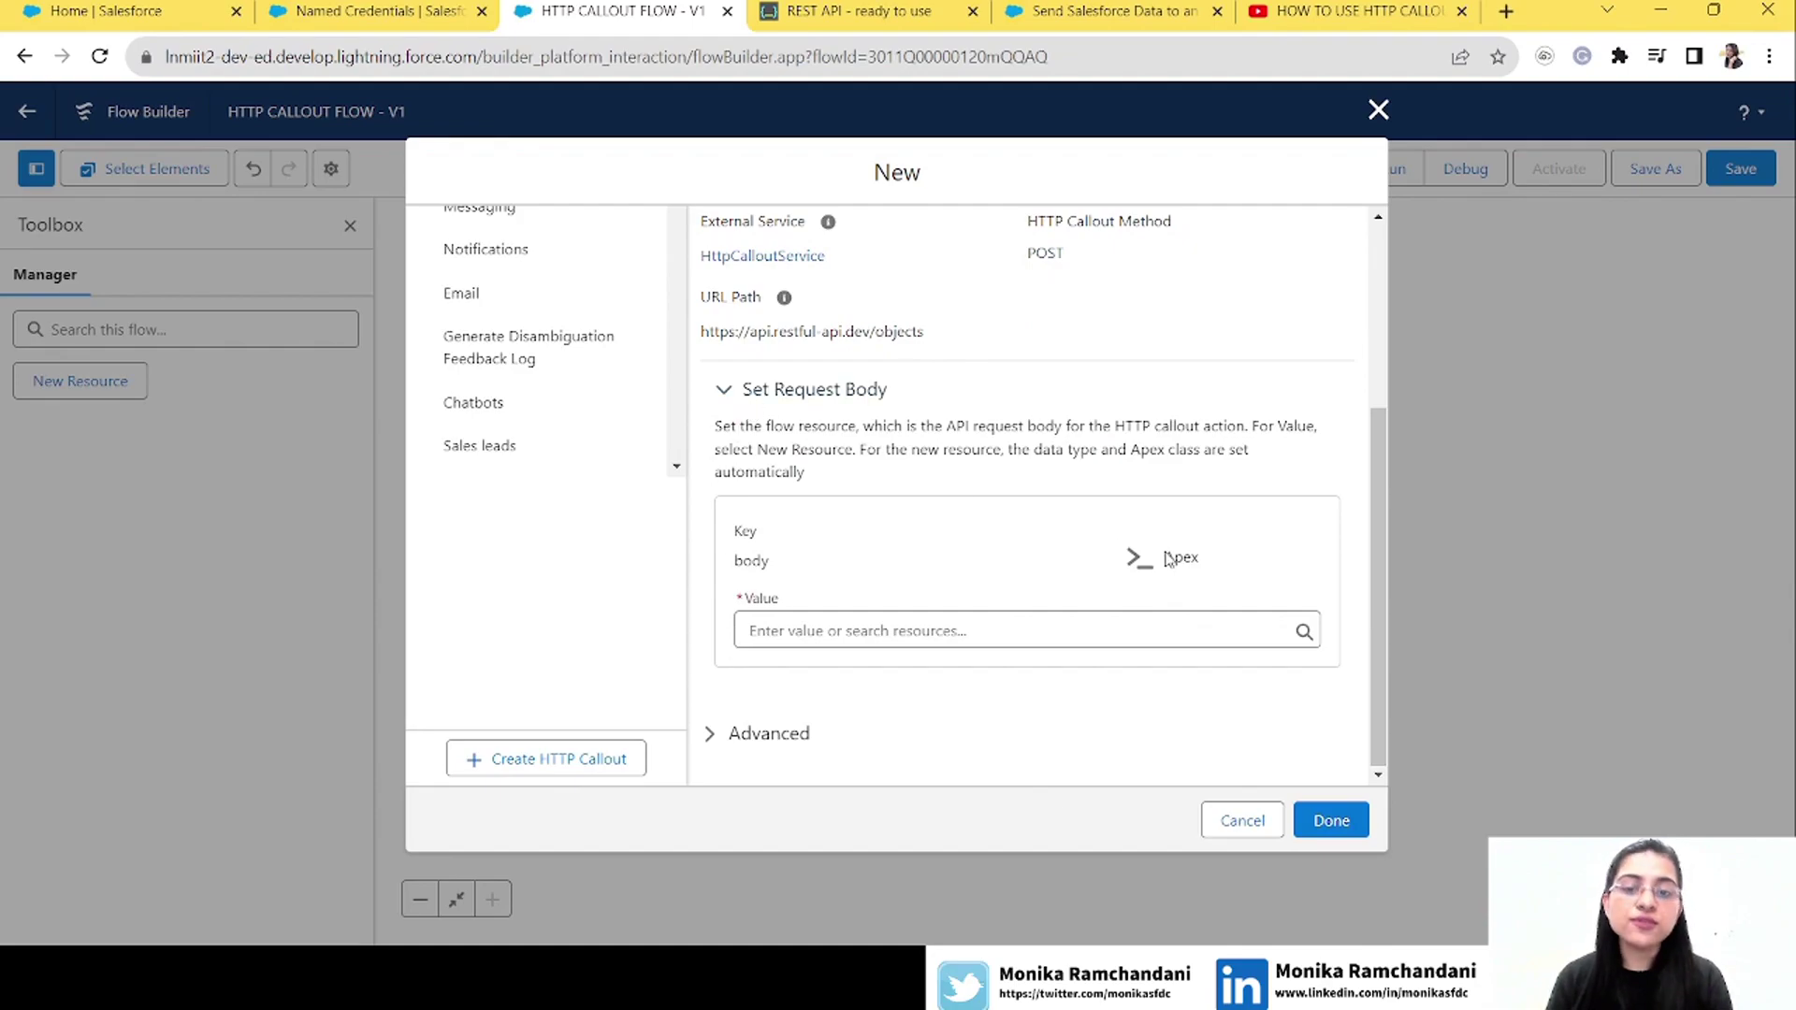
left_click(929, 633)
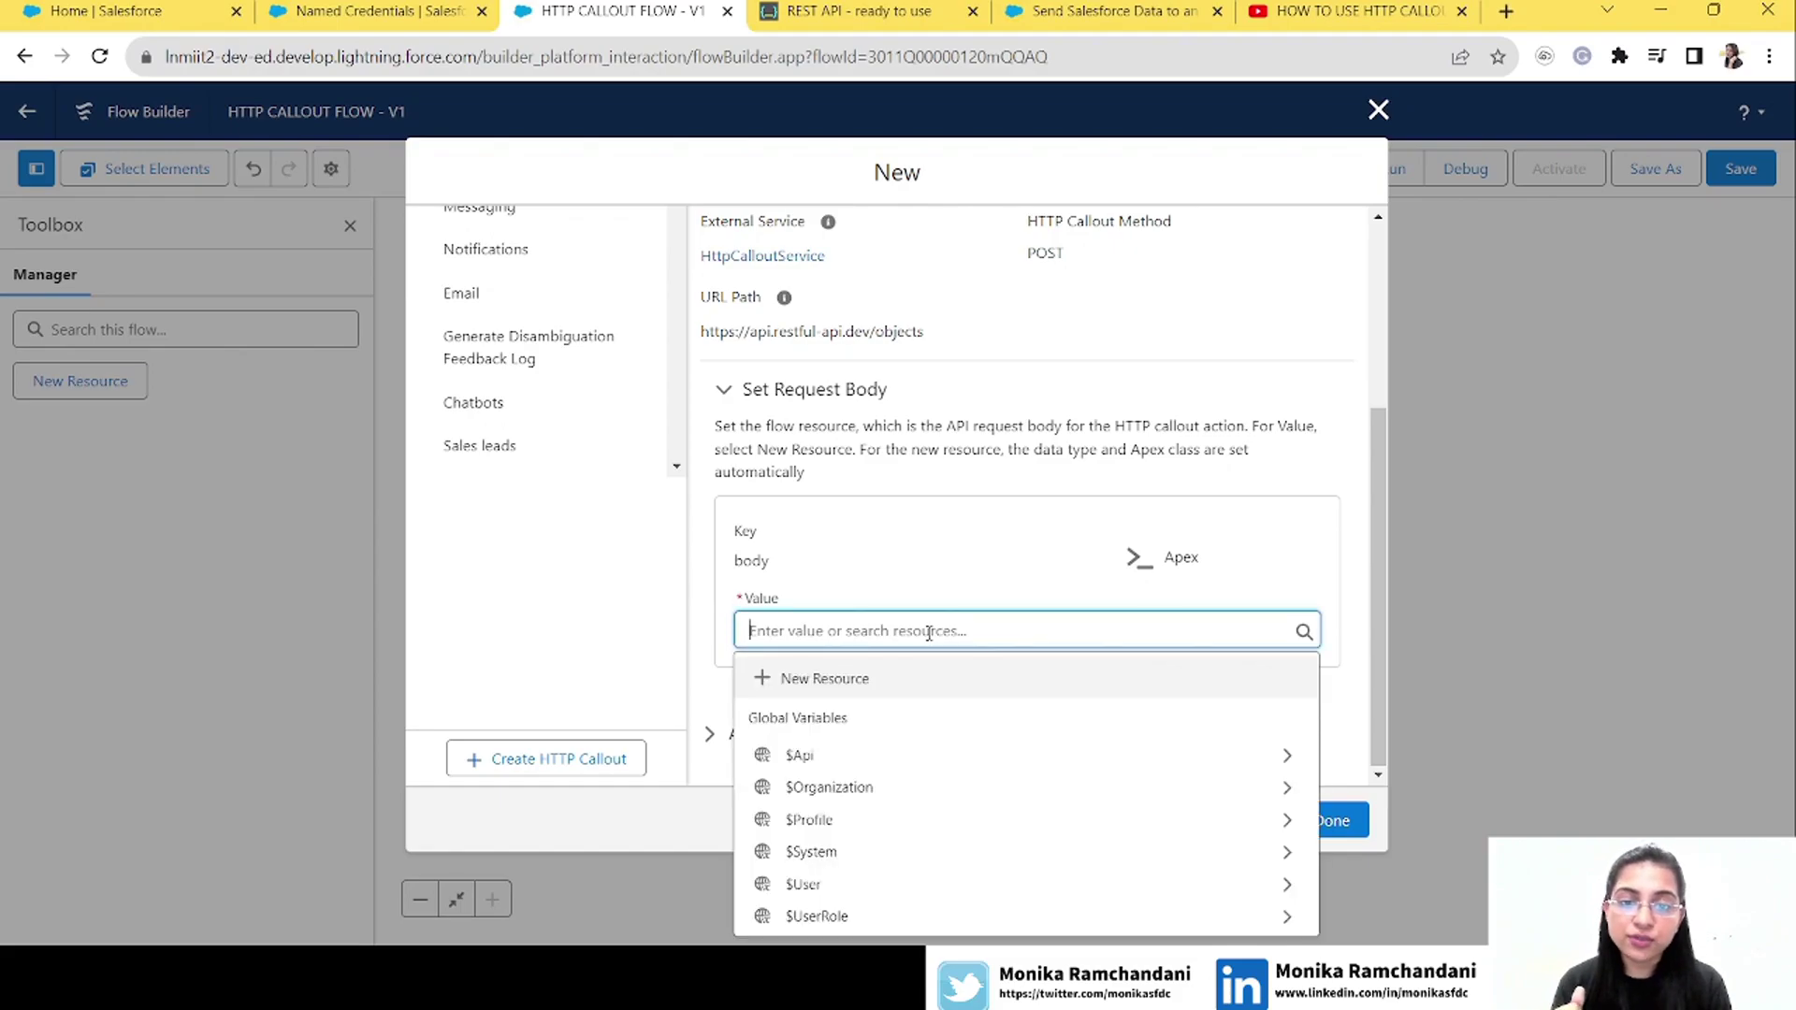
left_click(863, 679)
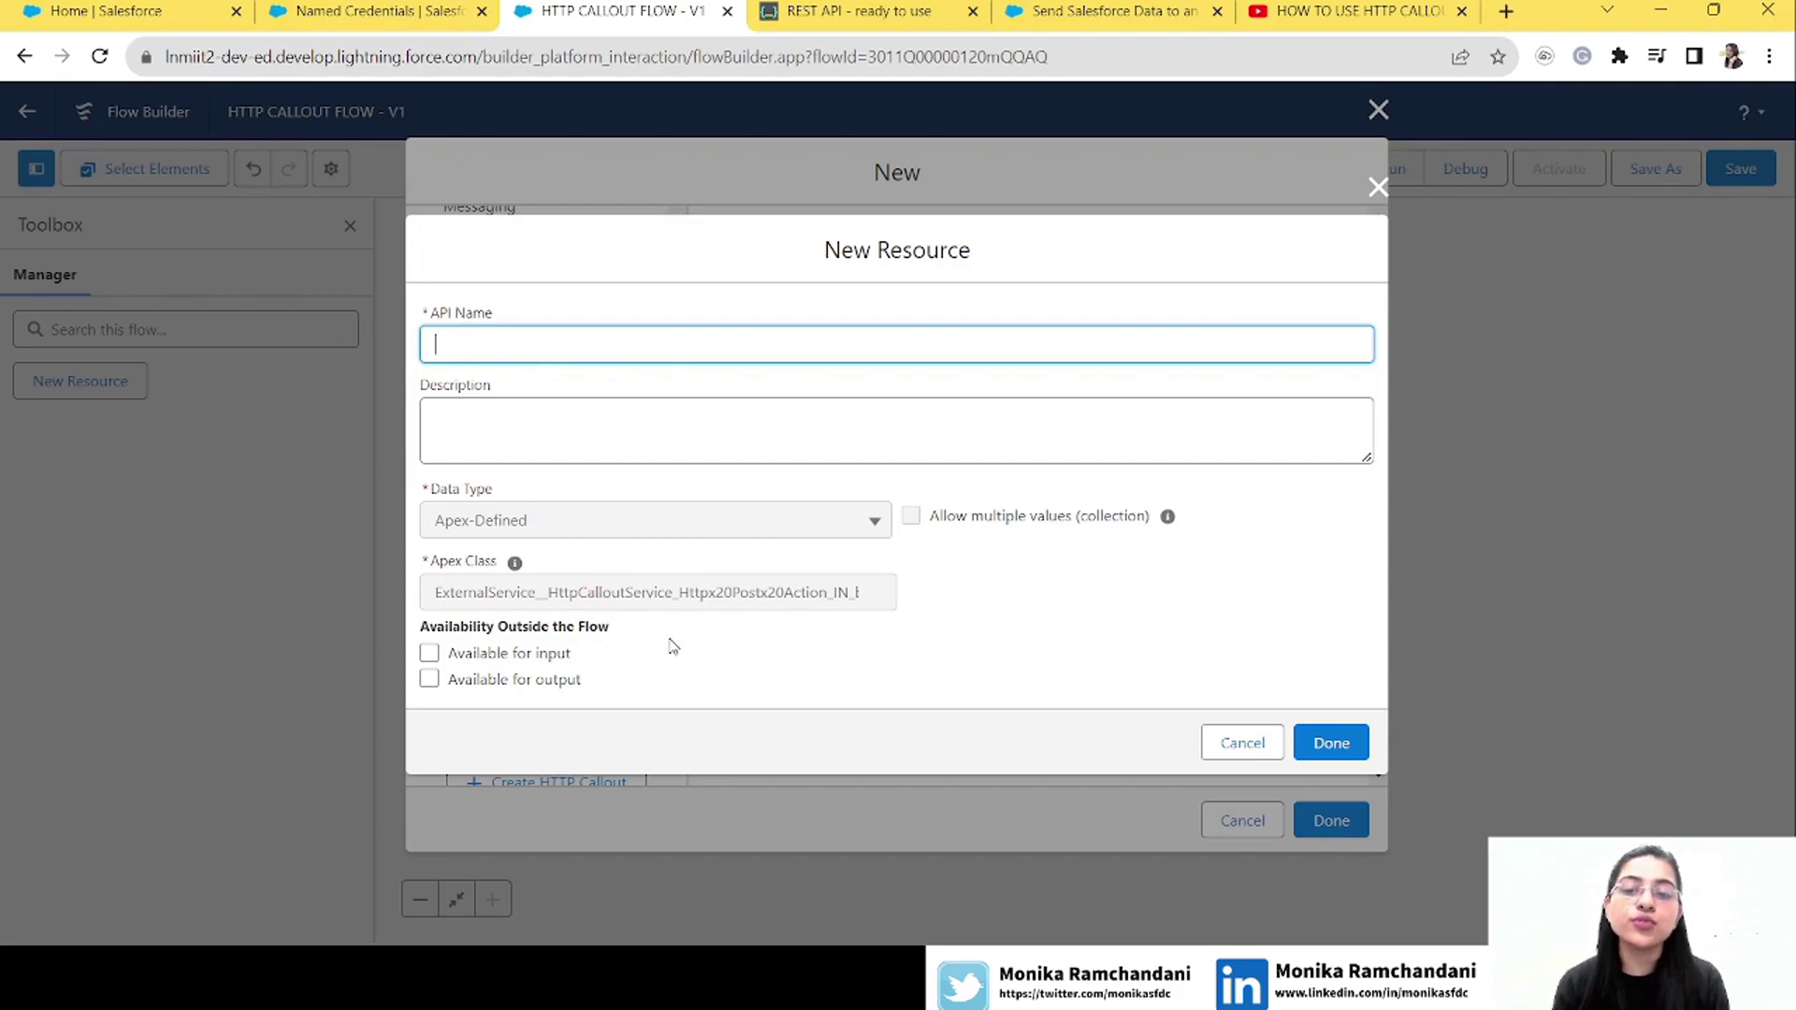
left_click(1263, 742)
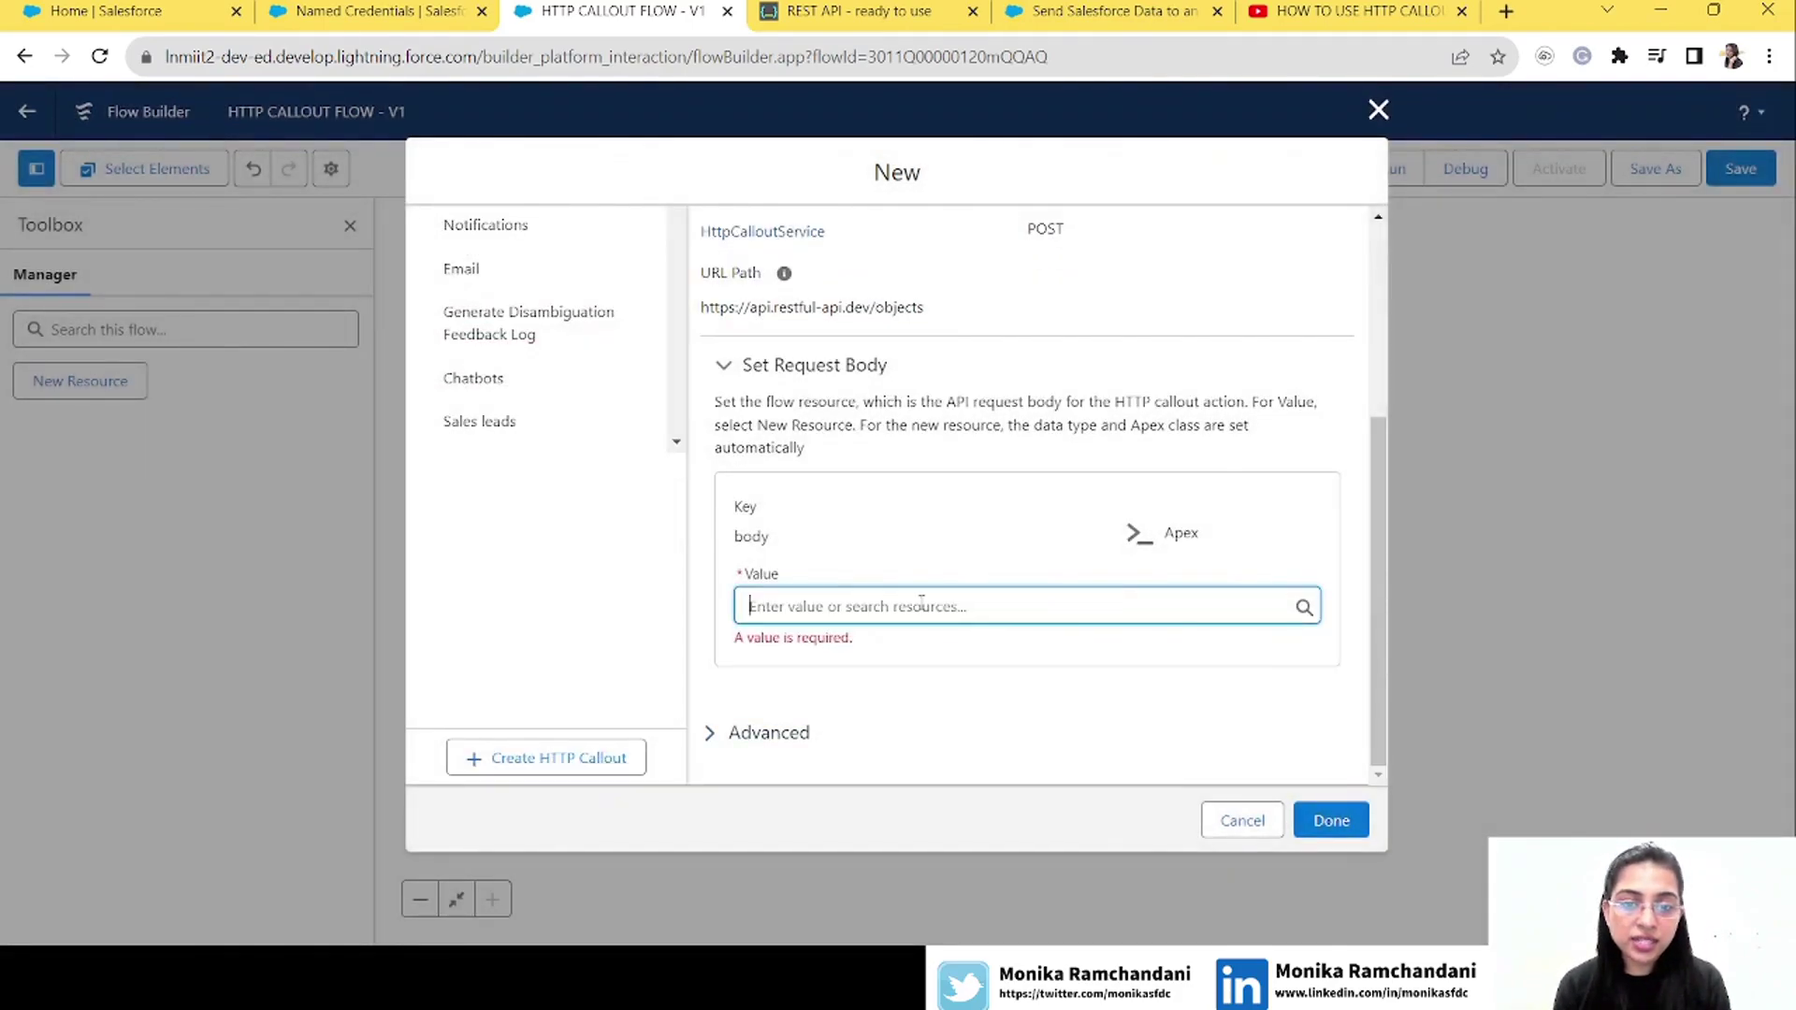
Create the Apex-defined variable PostActionVar as the request body value and finish adding the action to the flow
left_click(919, 605)
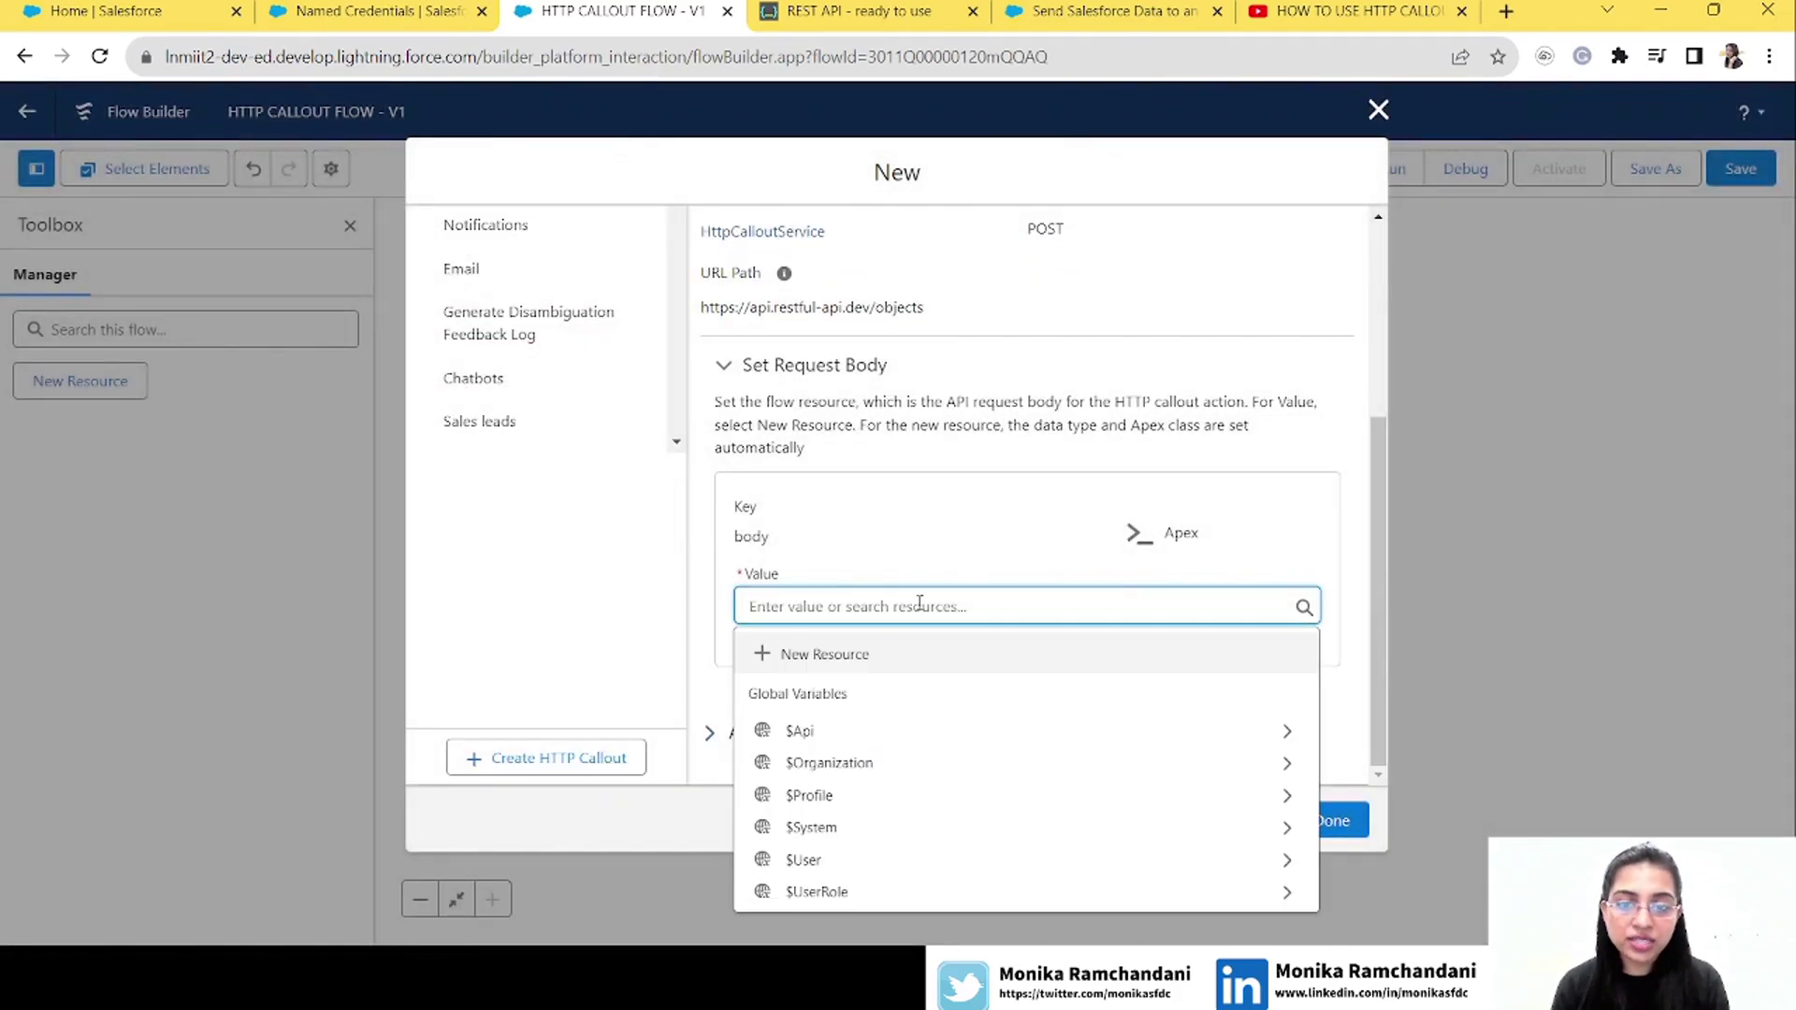
left_click(843, 668)
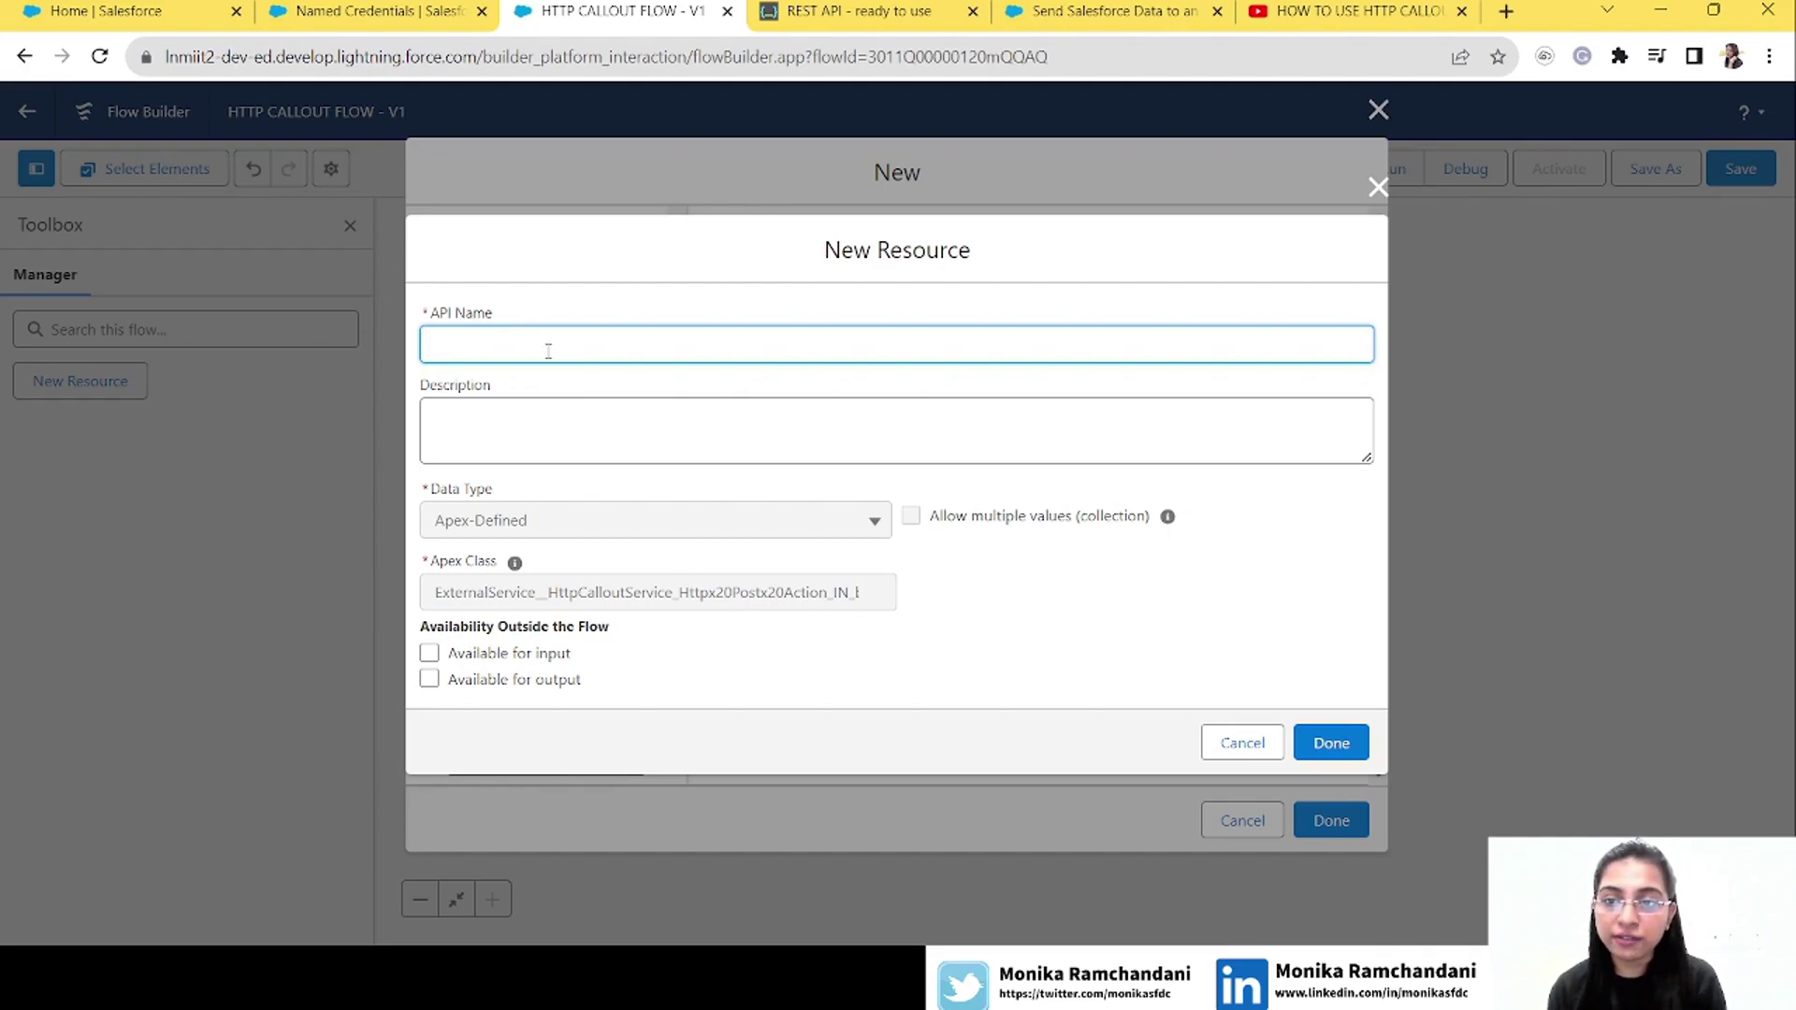
type("tion")
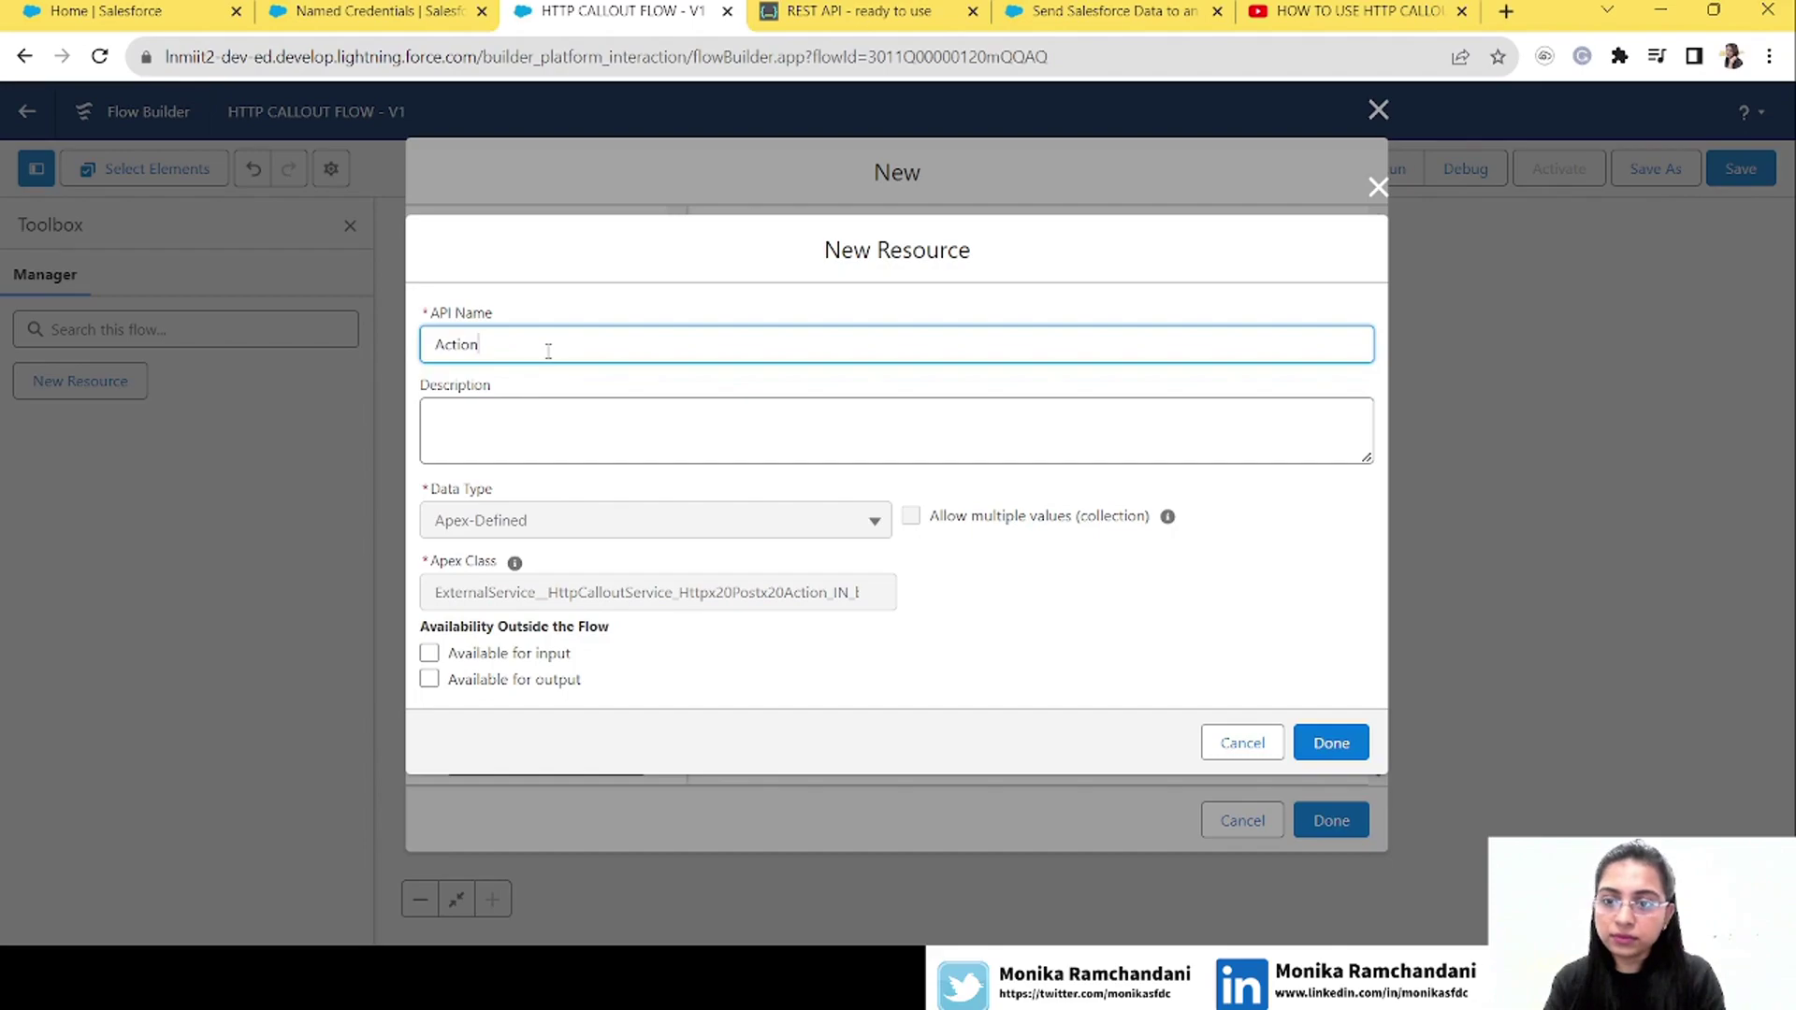
key("BackSpace")
key("BackSpace")
key("BackSpace")
key("BackSpace")
key("BackSpace")
key("BackSpace")
type("PostAc")
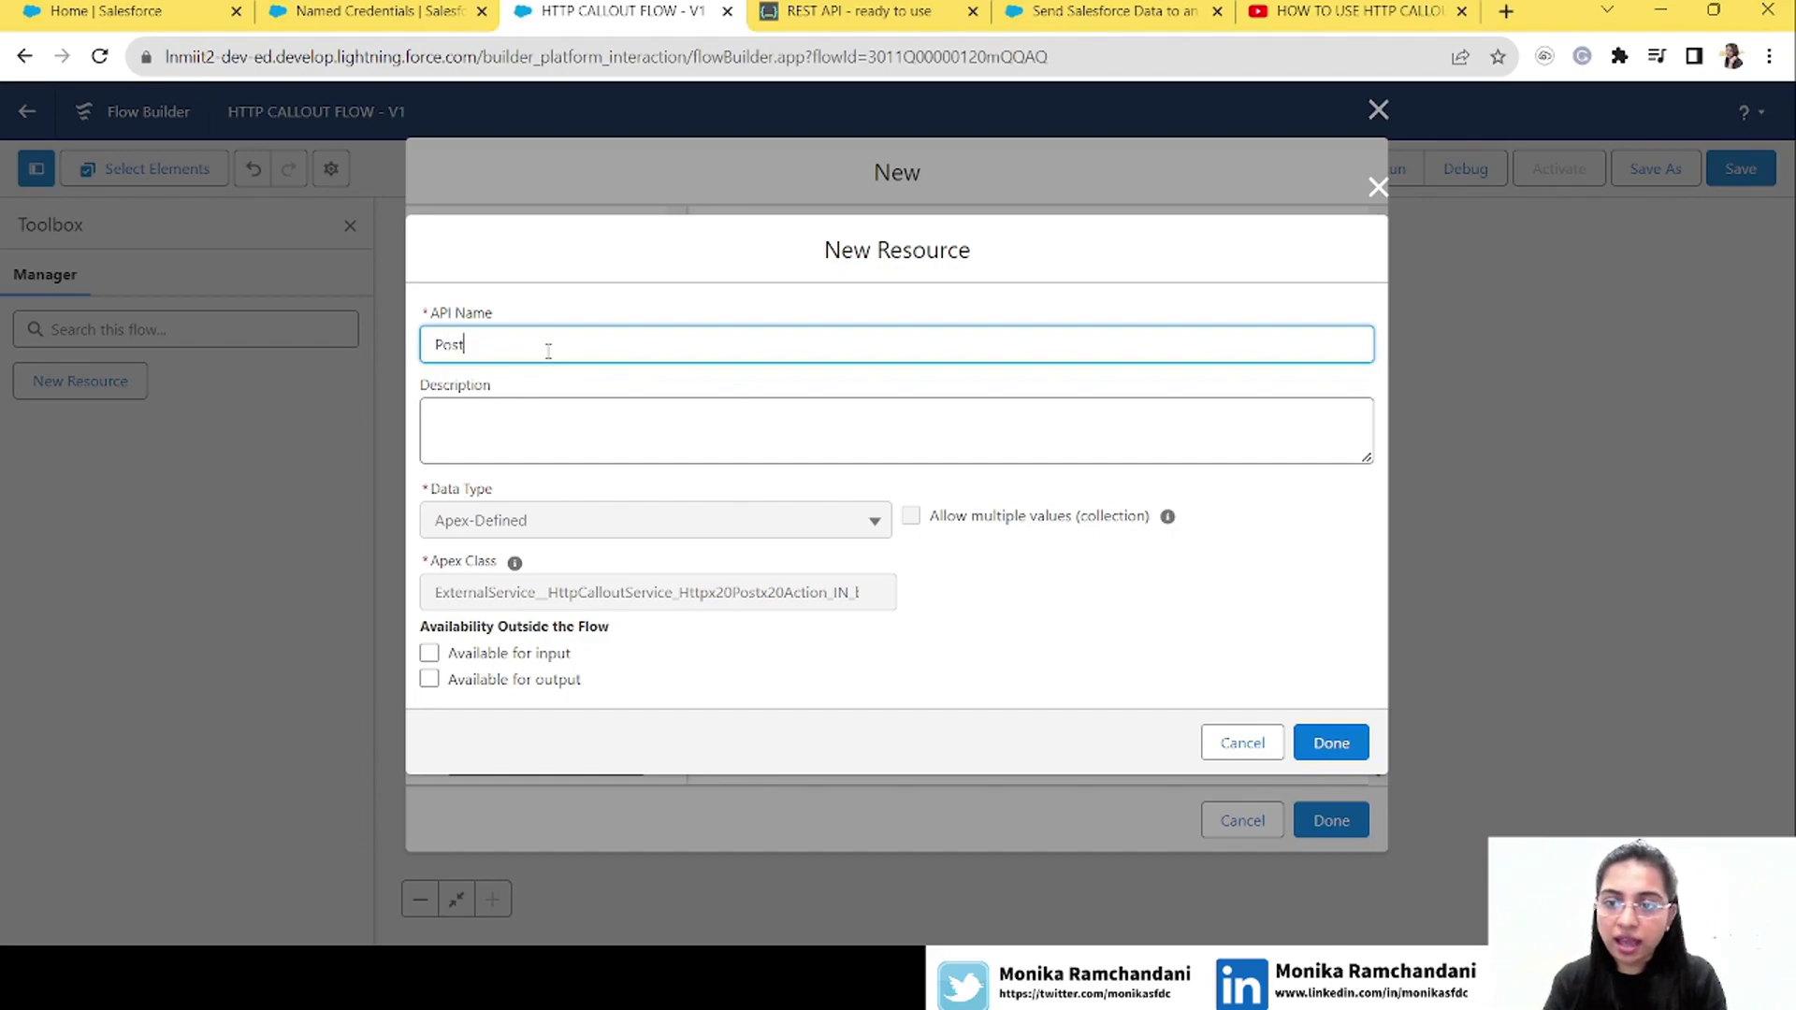
type("tionVar")
key("Tab")
left_click(1328, 741)
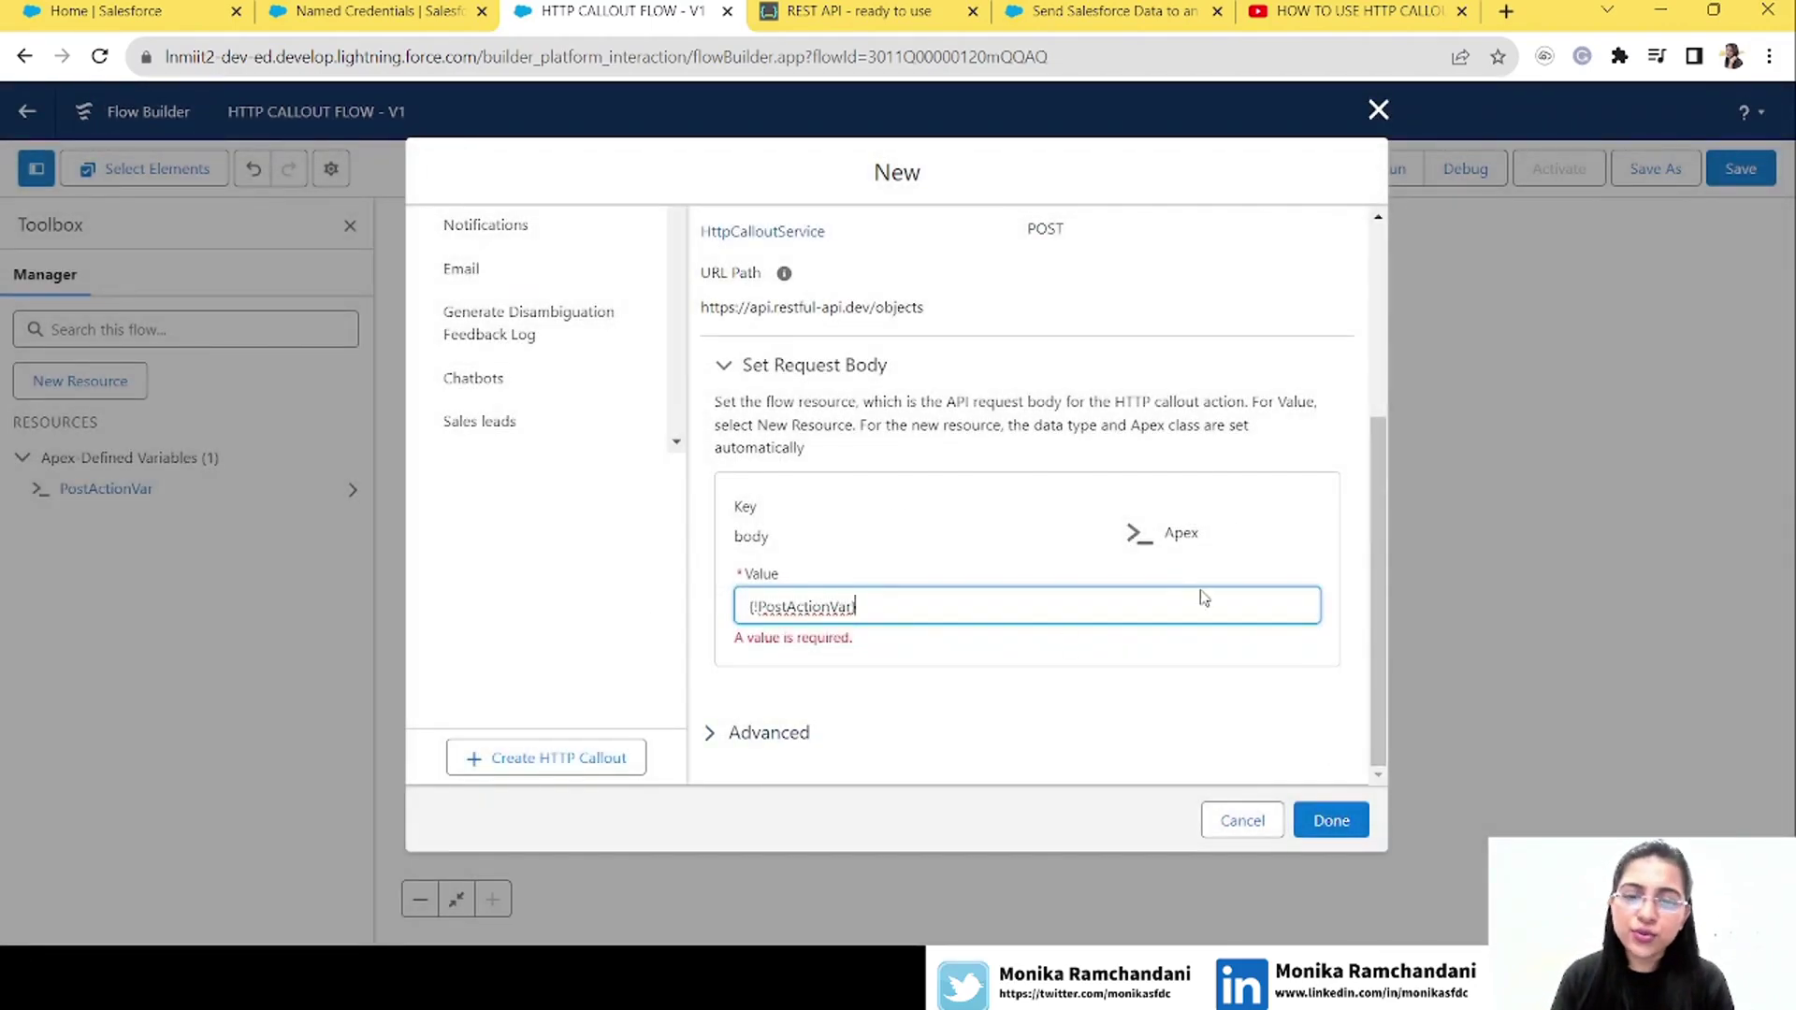
left_click(1243, 670)
left_click(1331, 821)
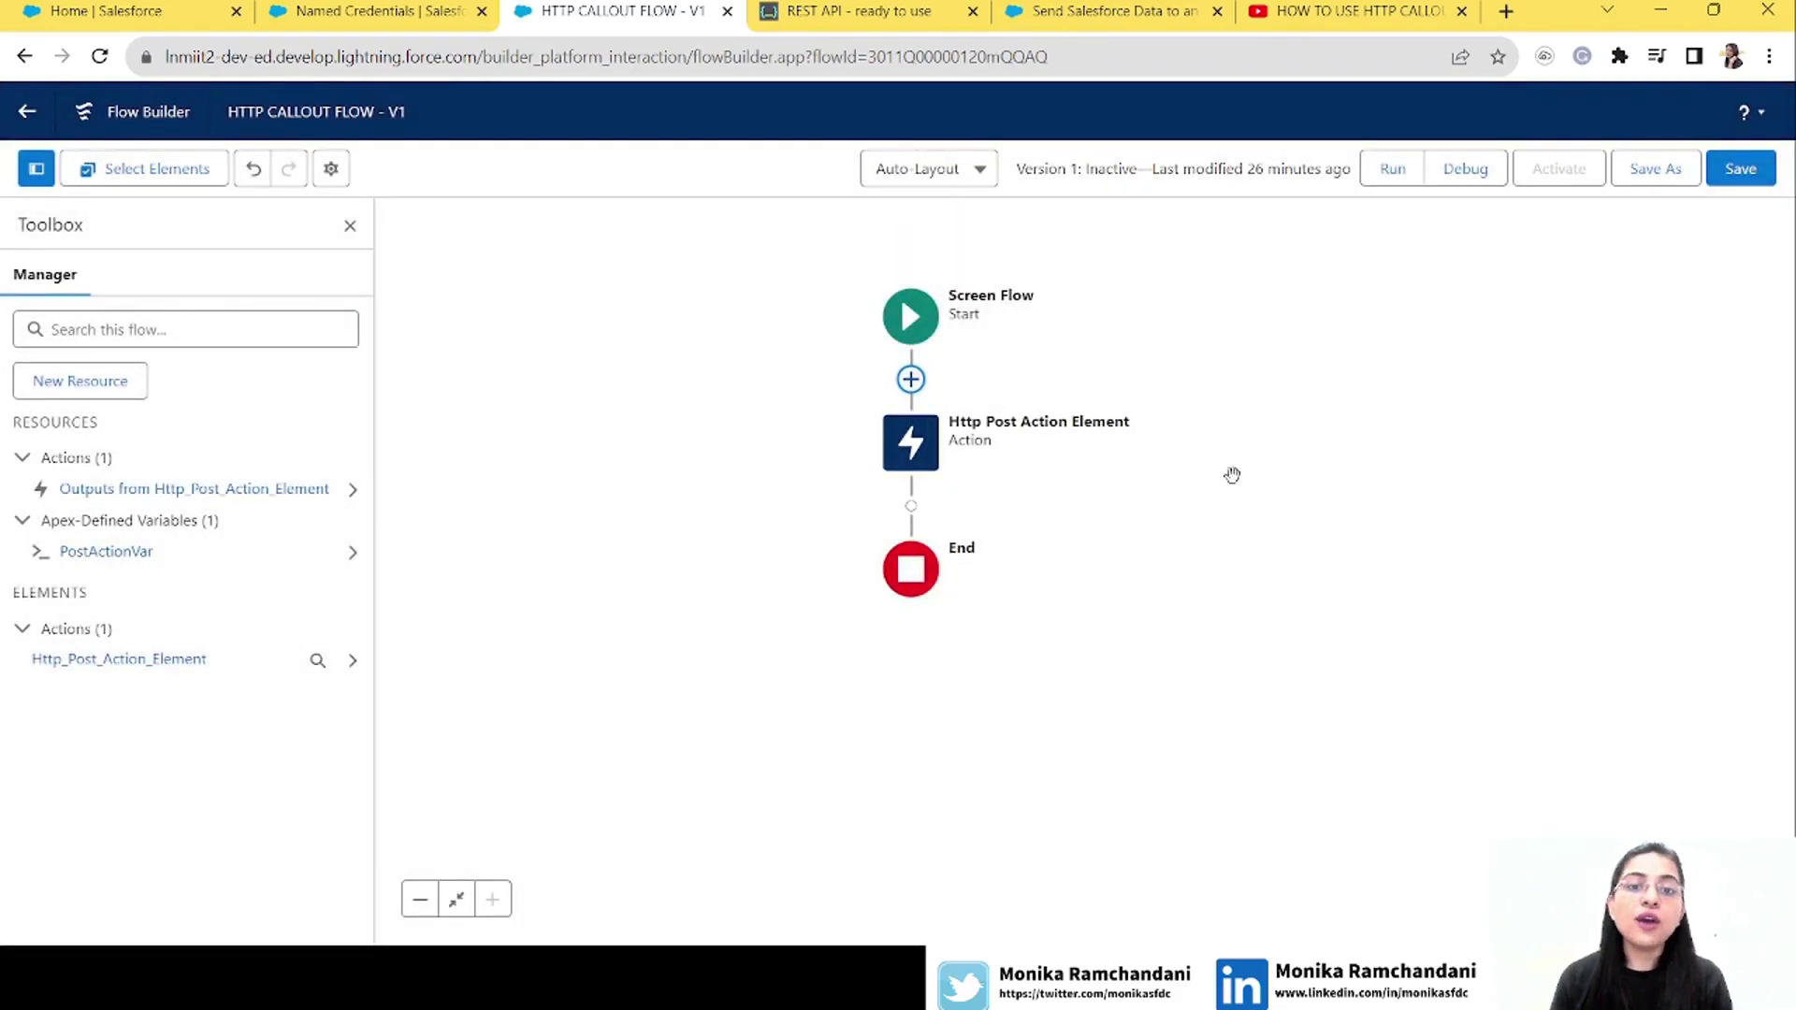
Add an Assignment element between Start and the Http Post action, labelled "Assign values to post var"
left_click(911, 380)
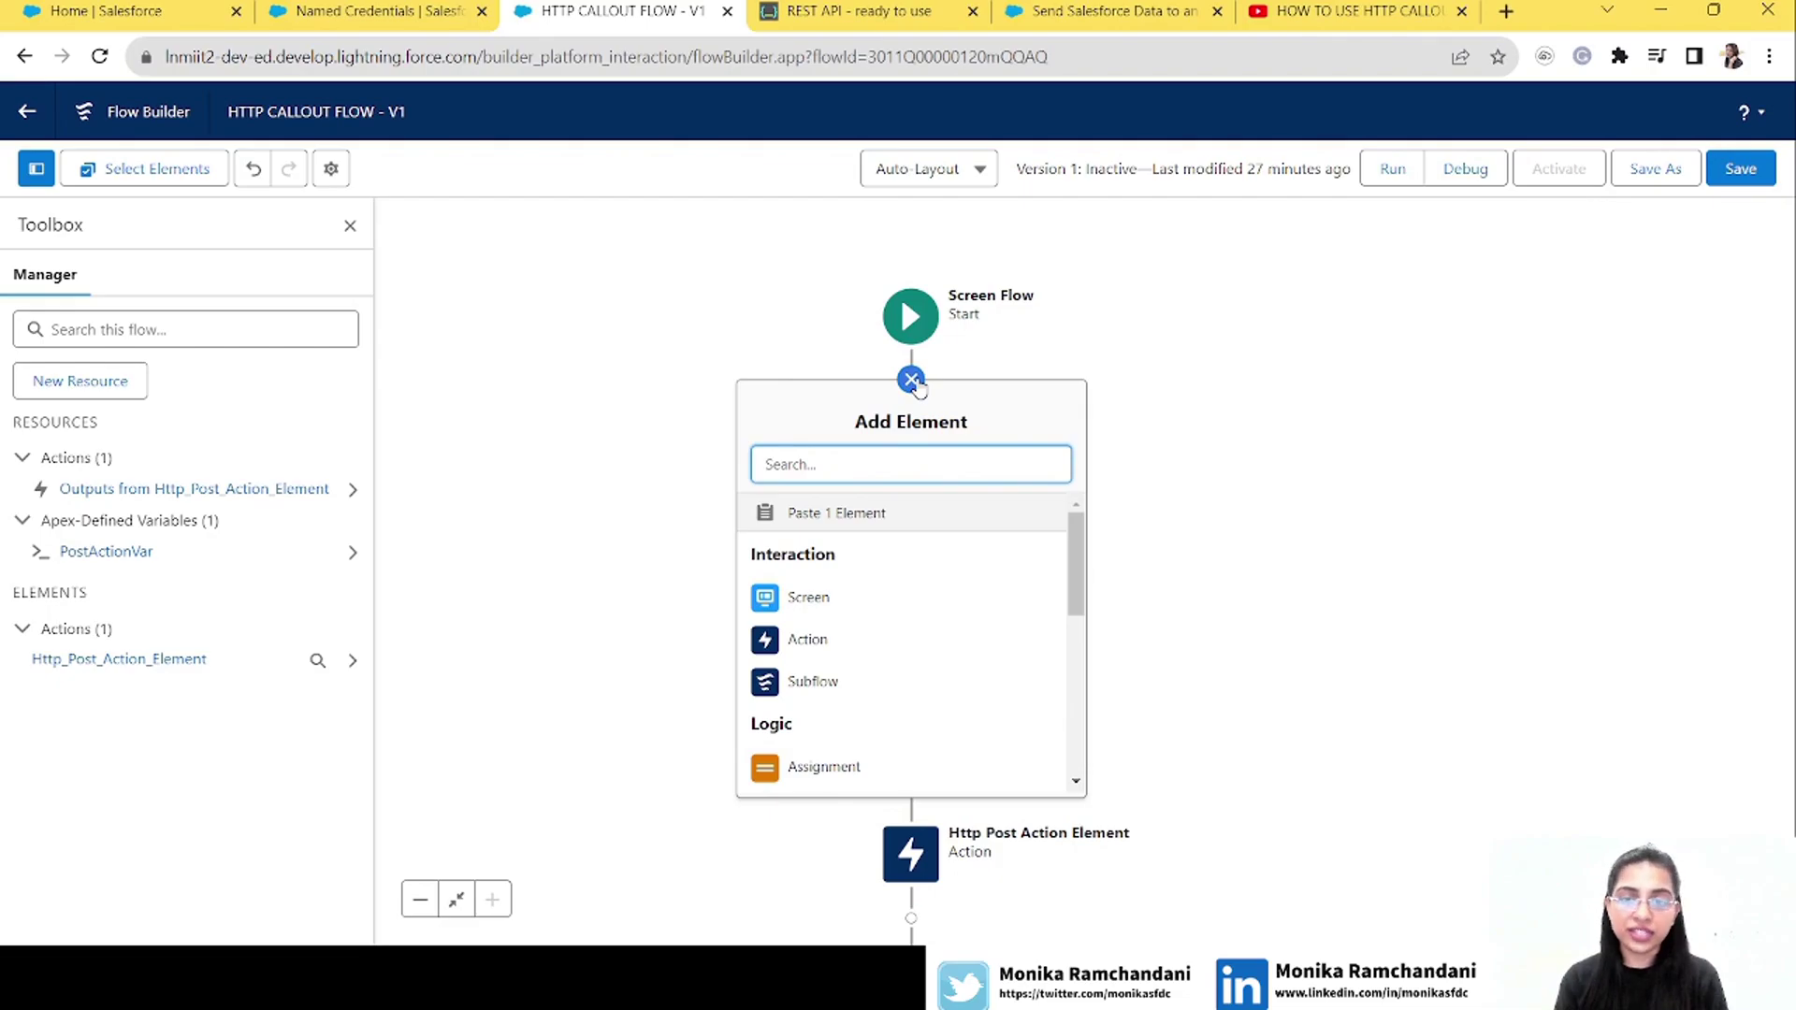
type("ass")
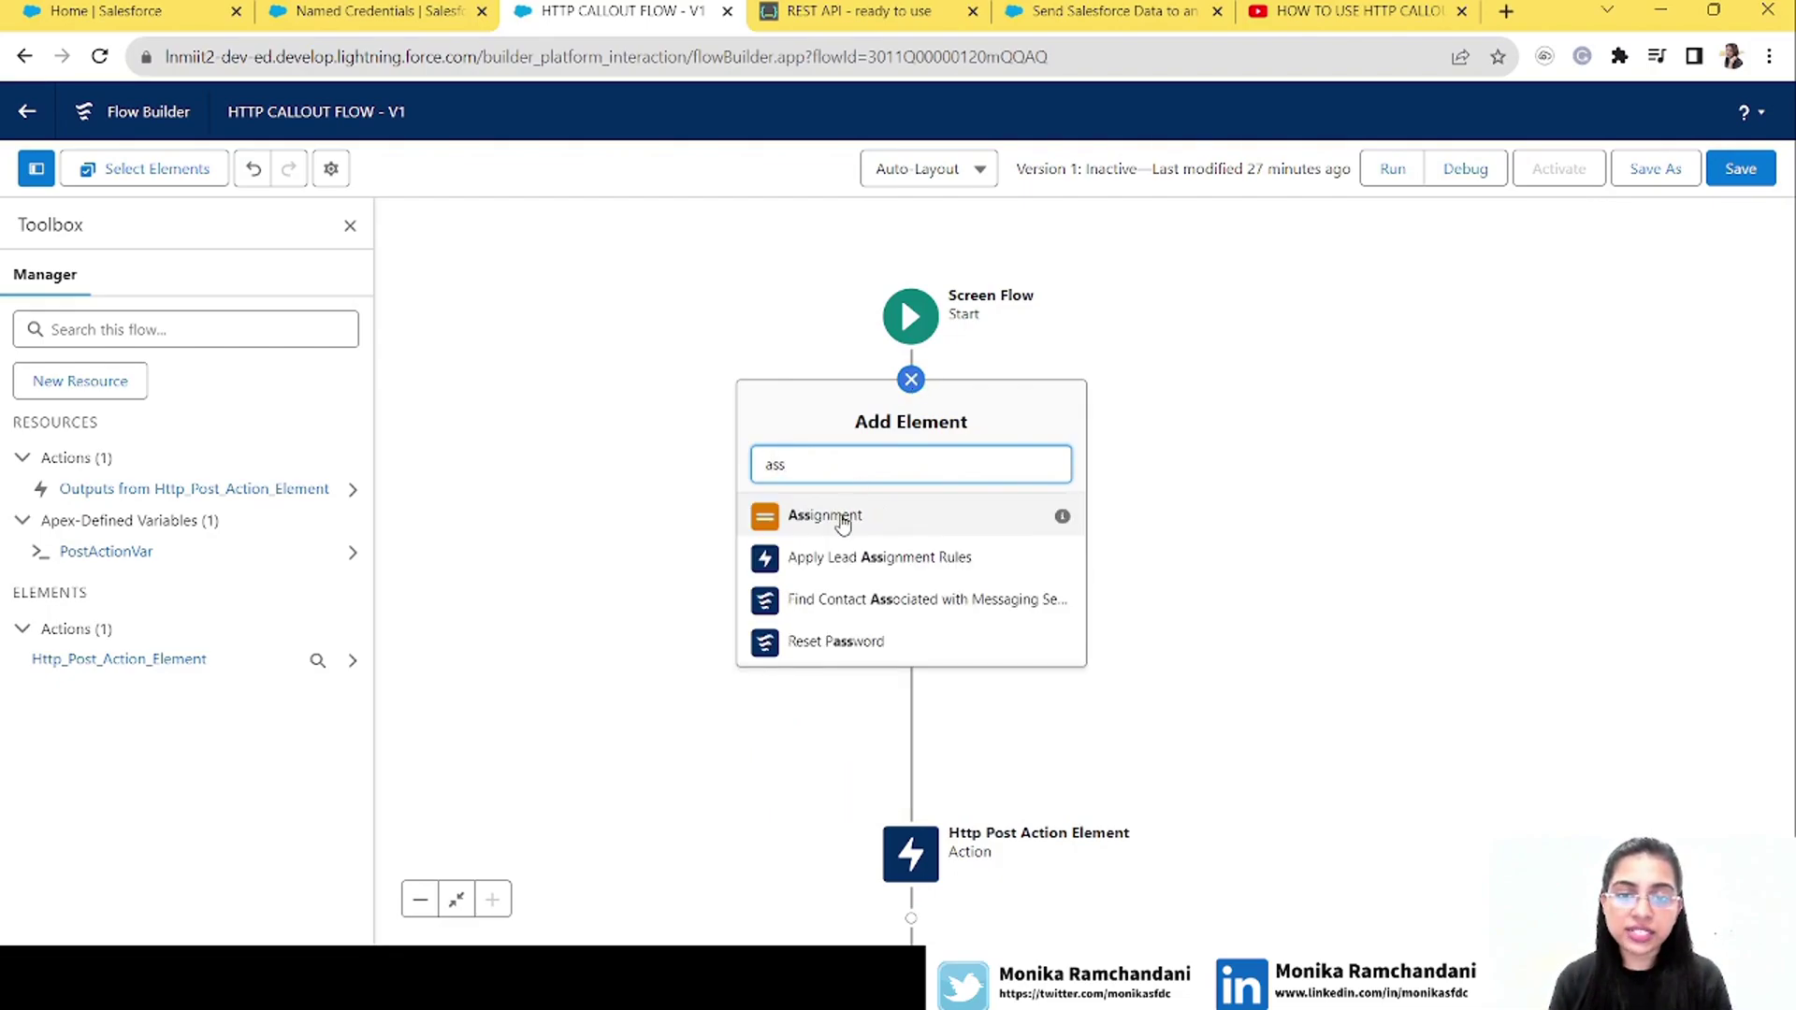
left_click(843, 521)
type("Assign values to post var")
key("Tab")
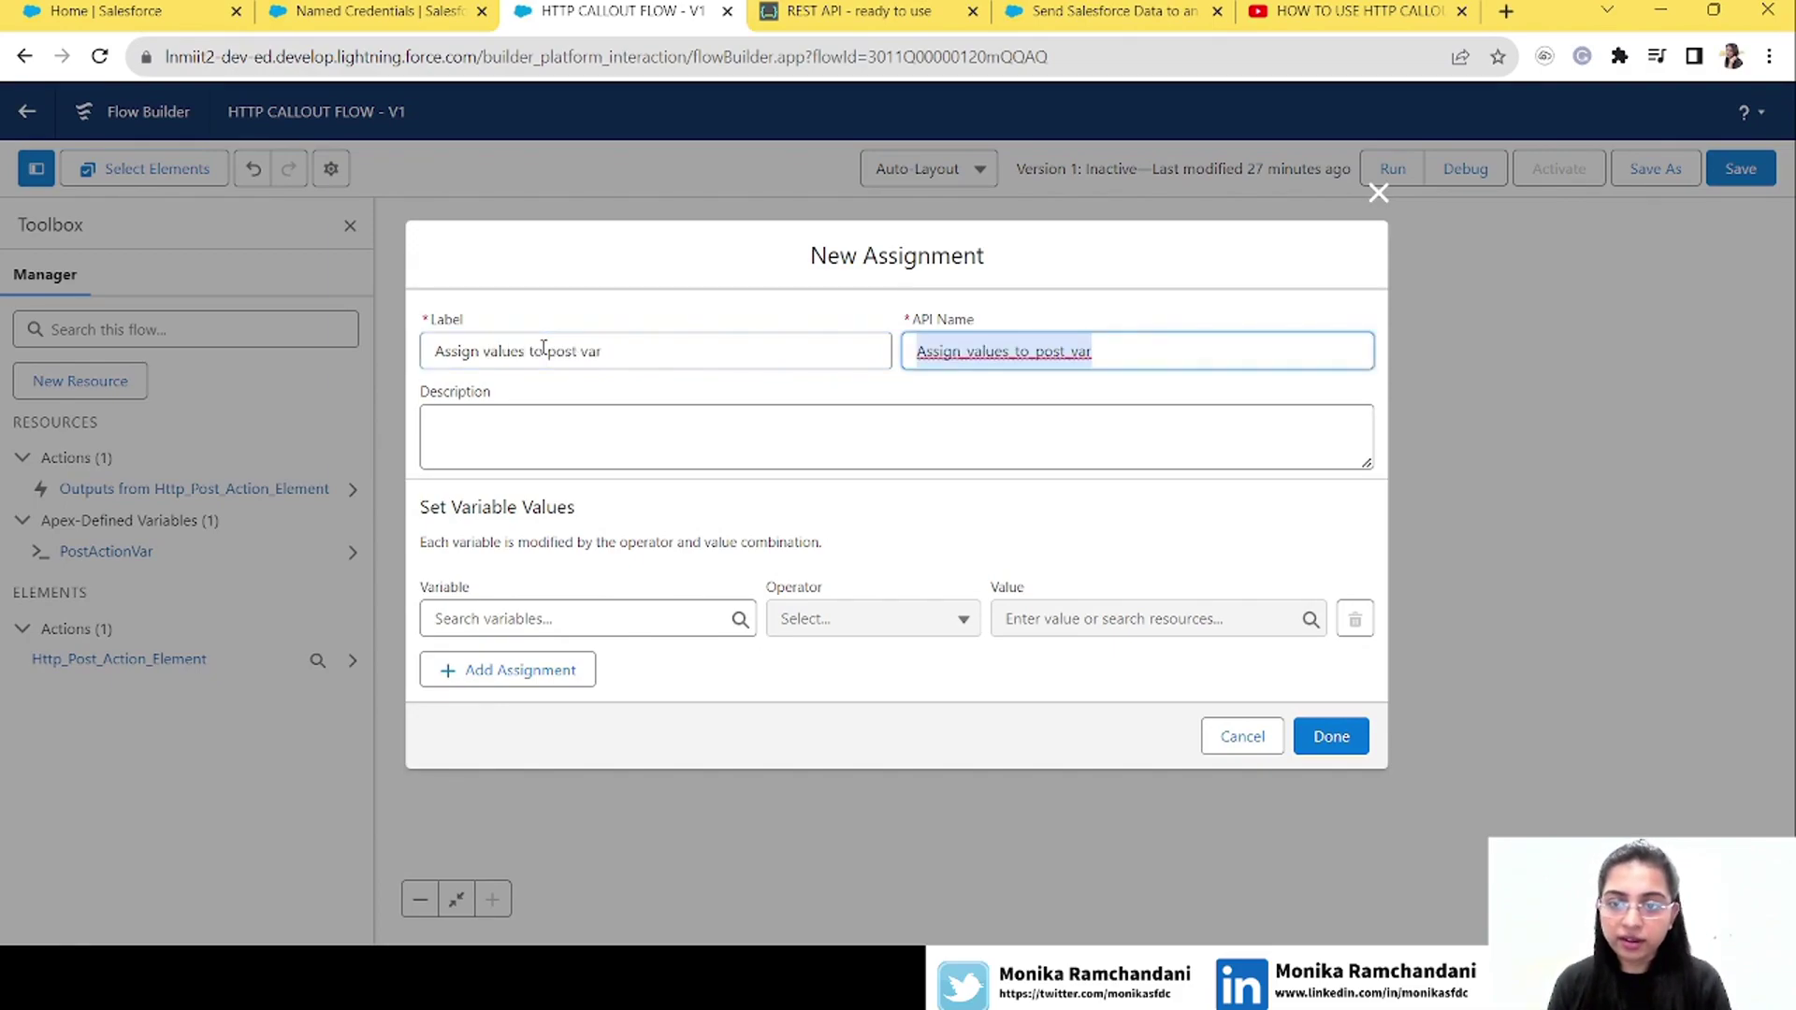
left_click(596, 626)
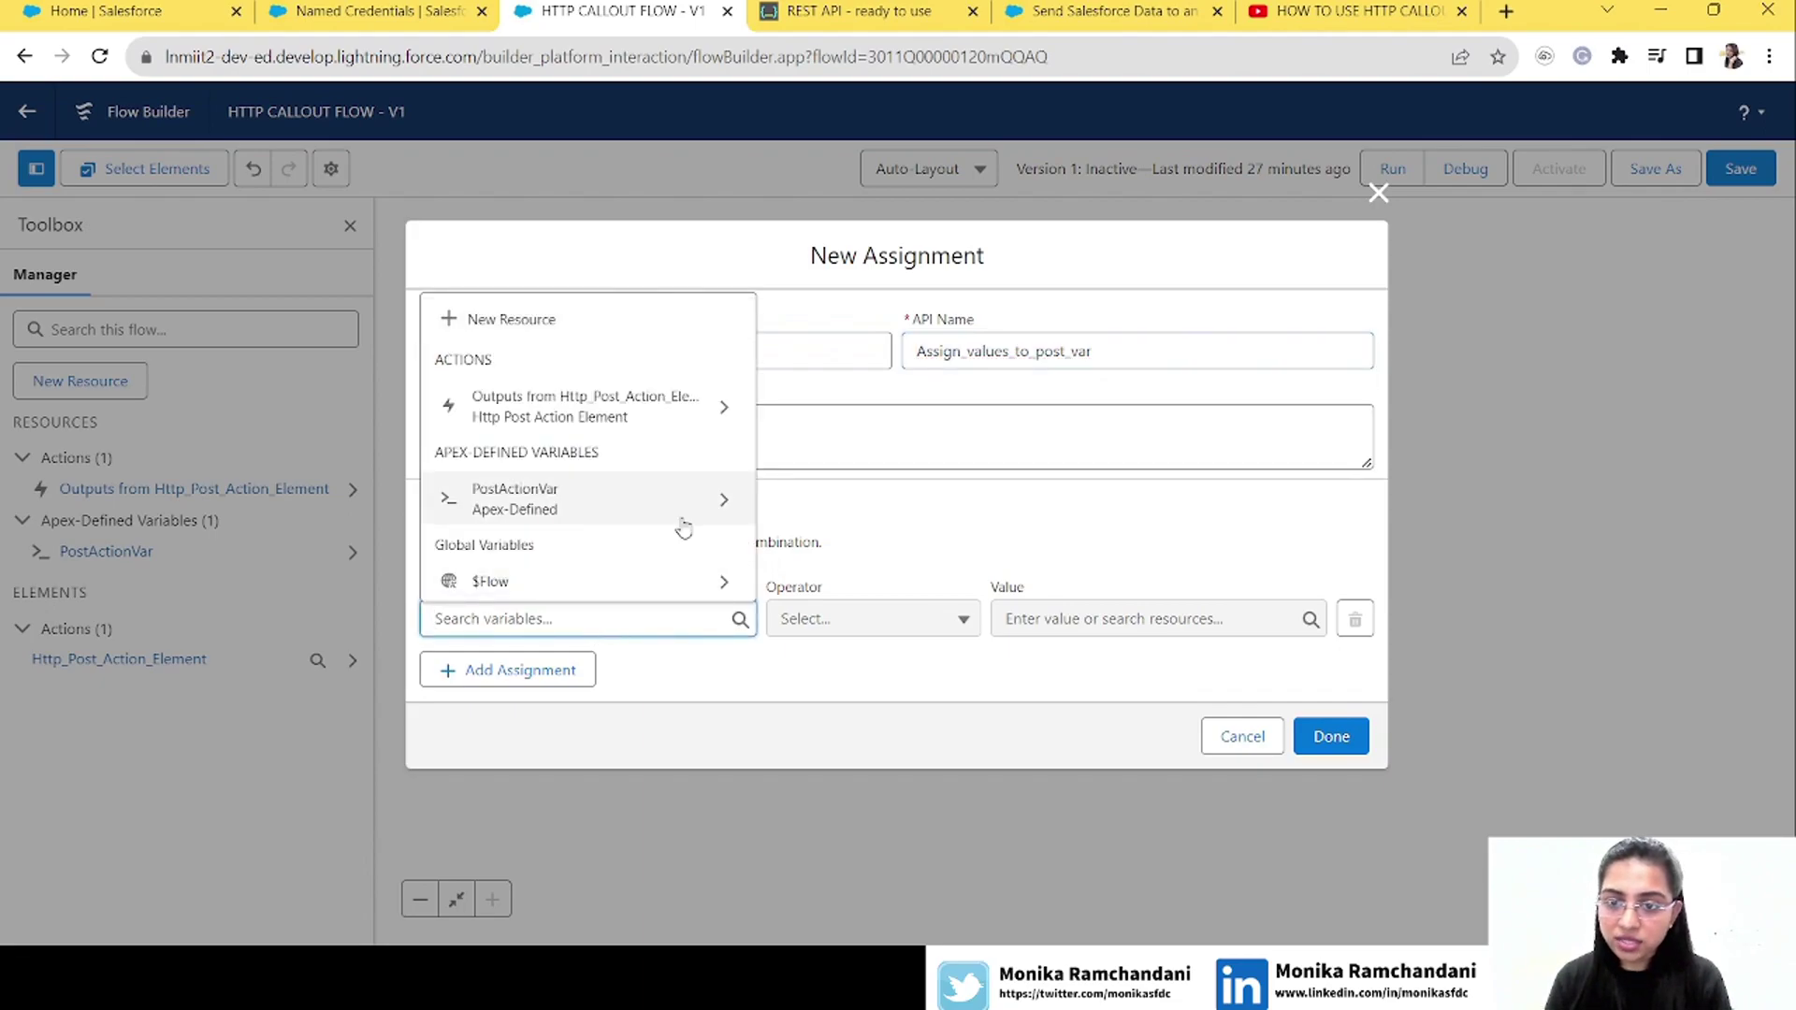
left_click(627, 515)
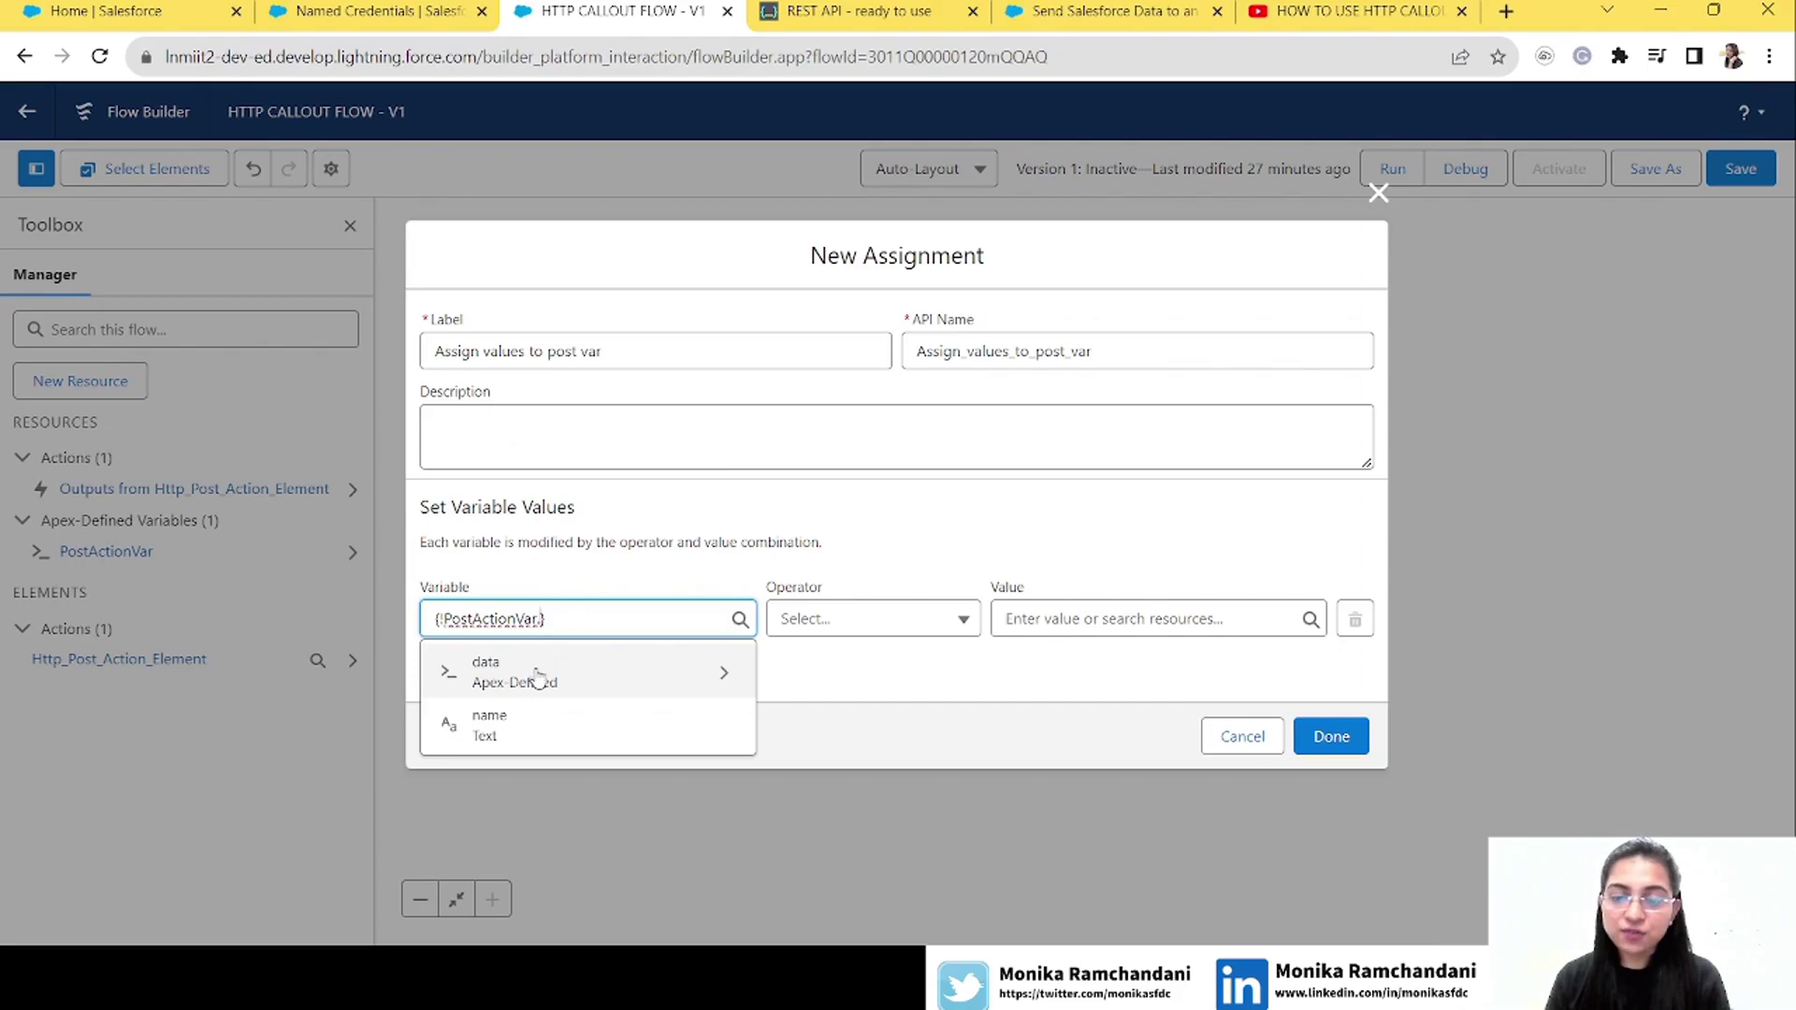
left_click(861, 13)
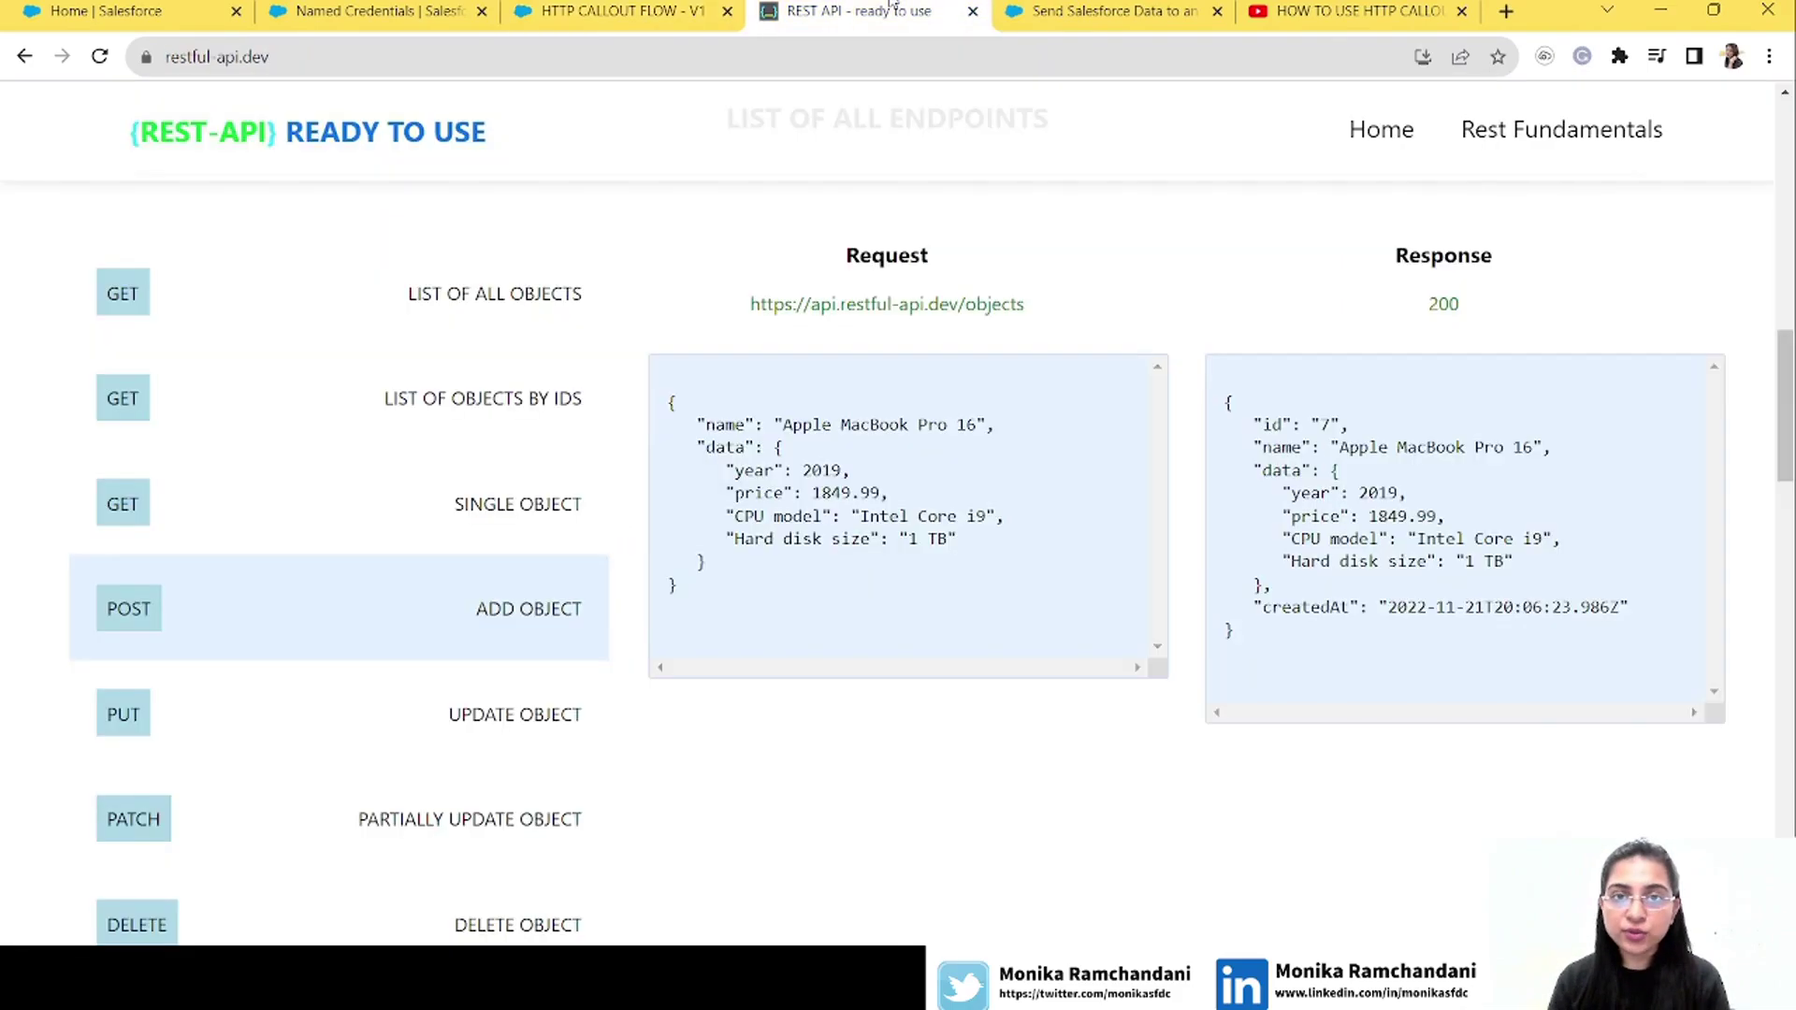
left_click_drag(700, 426, 768, 426)
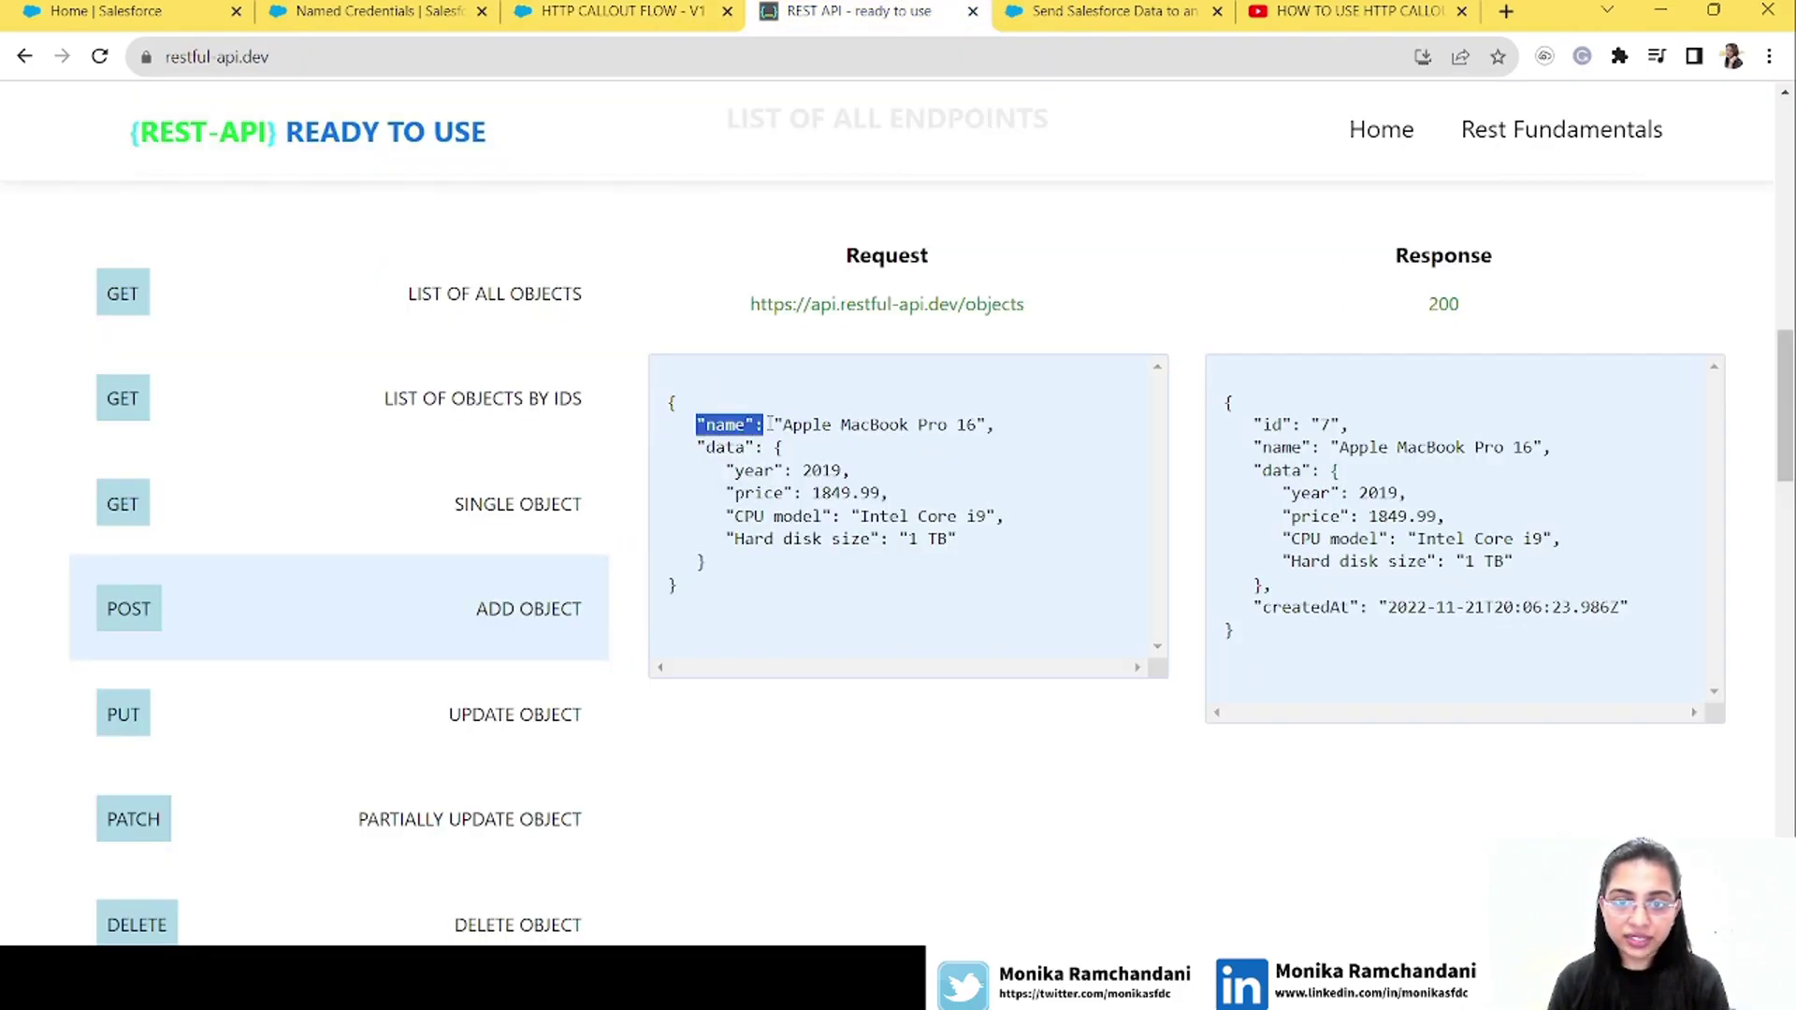
left_click(613, 11)
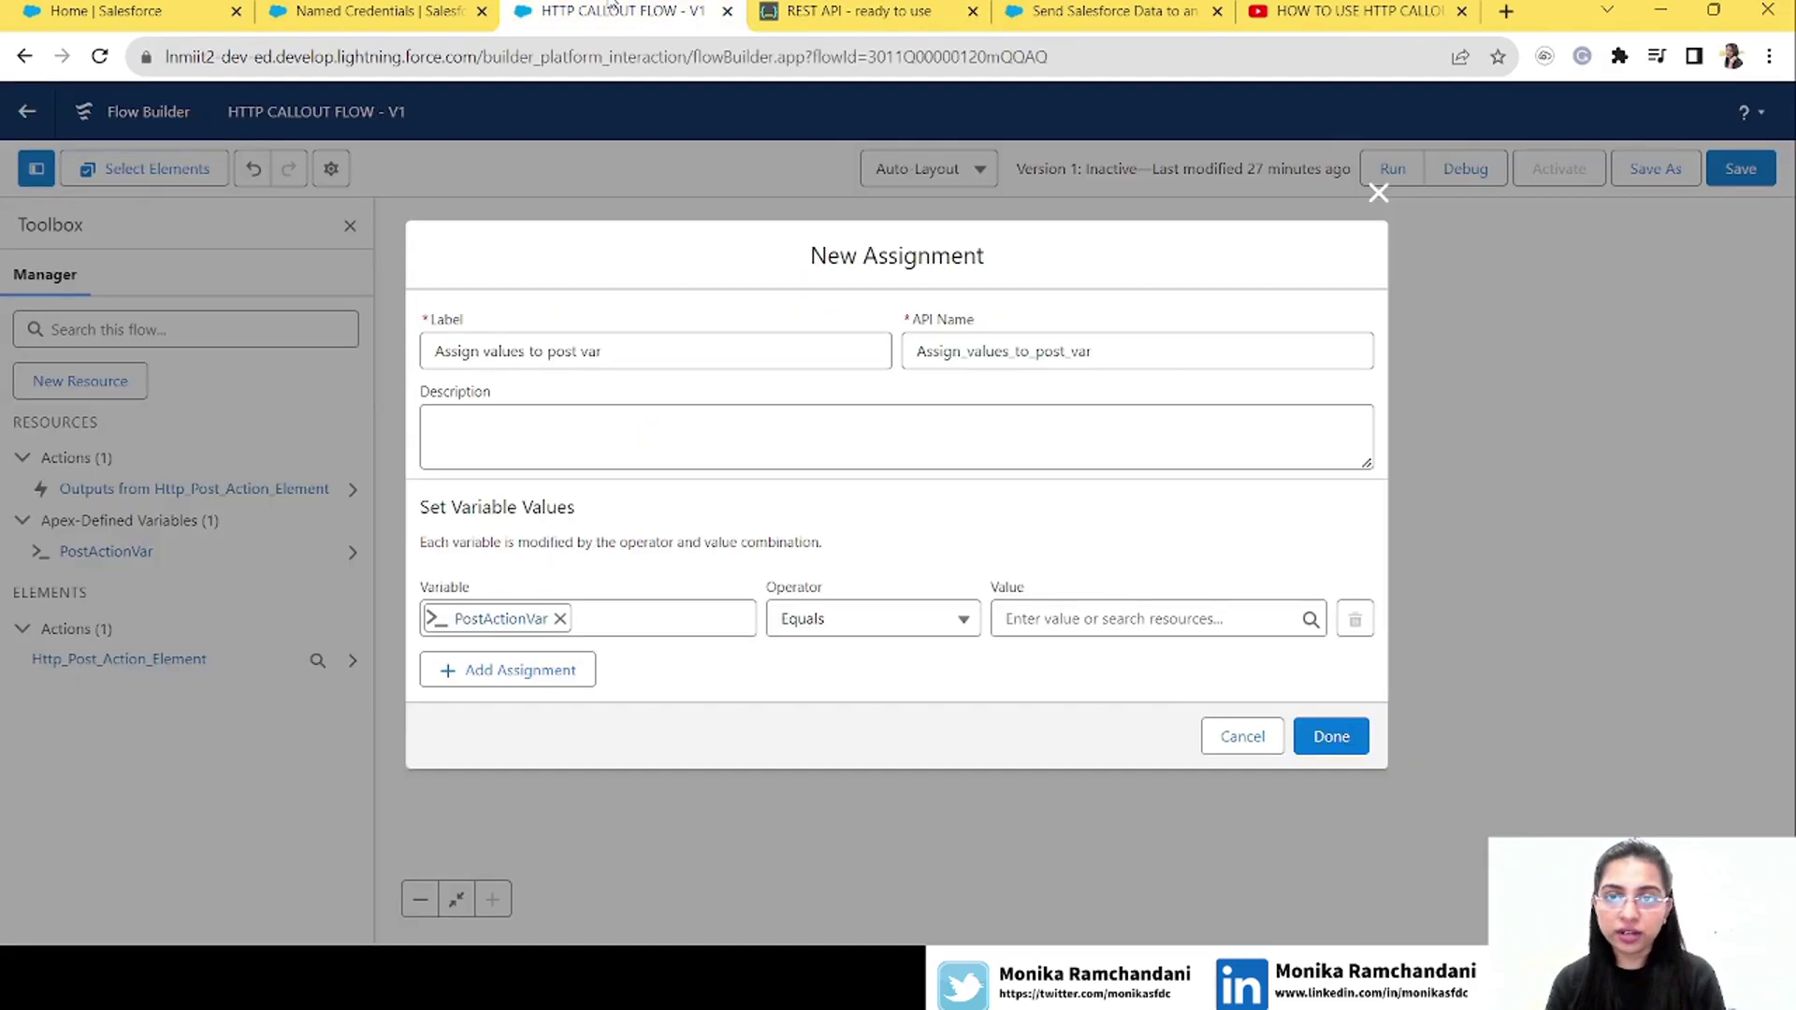
left_click(559, 618)
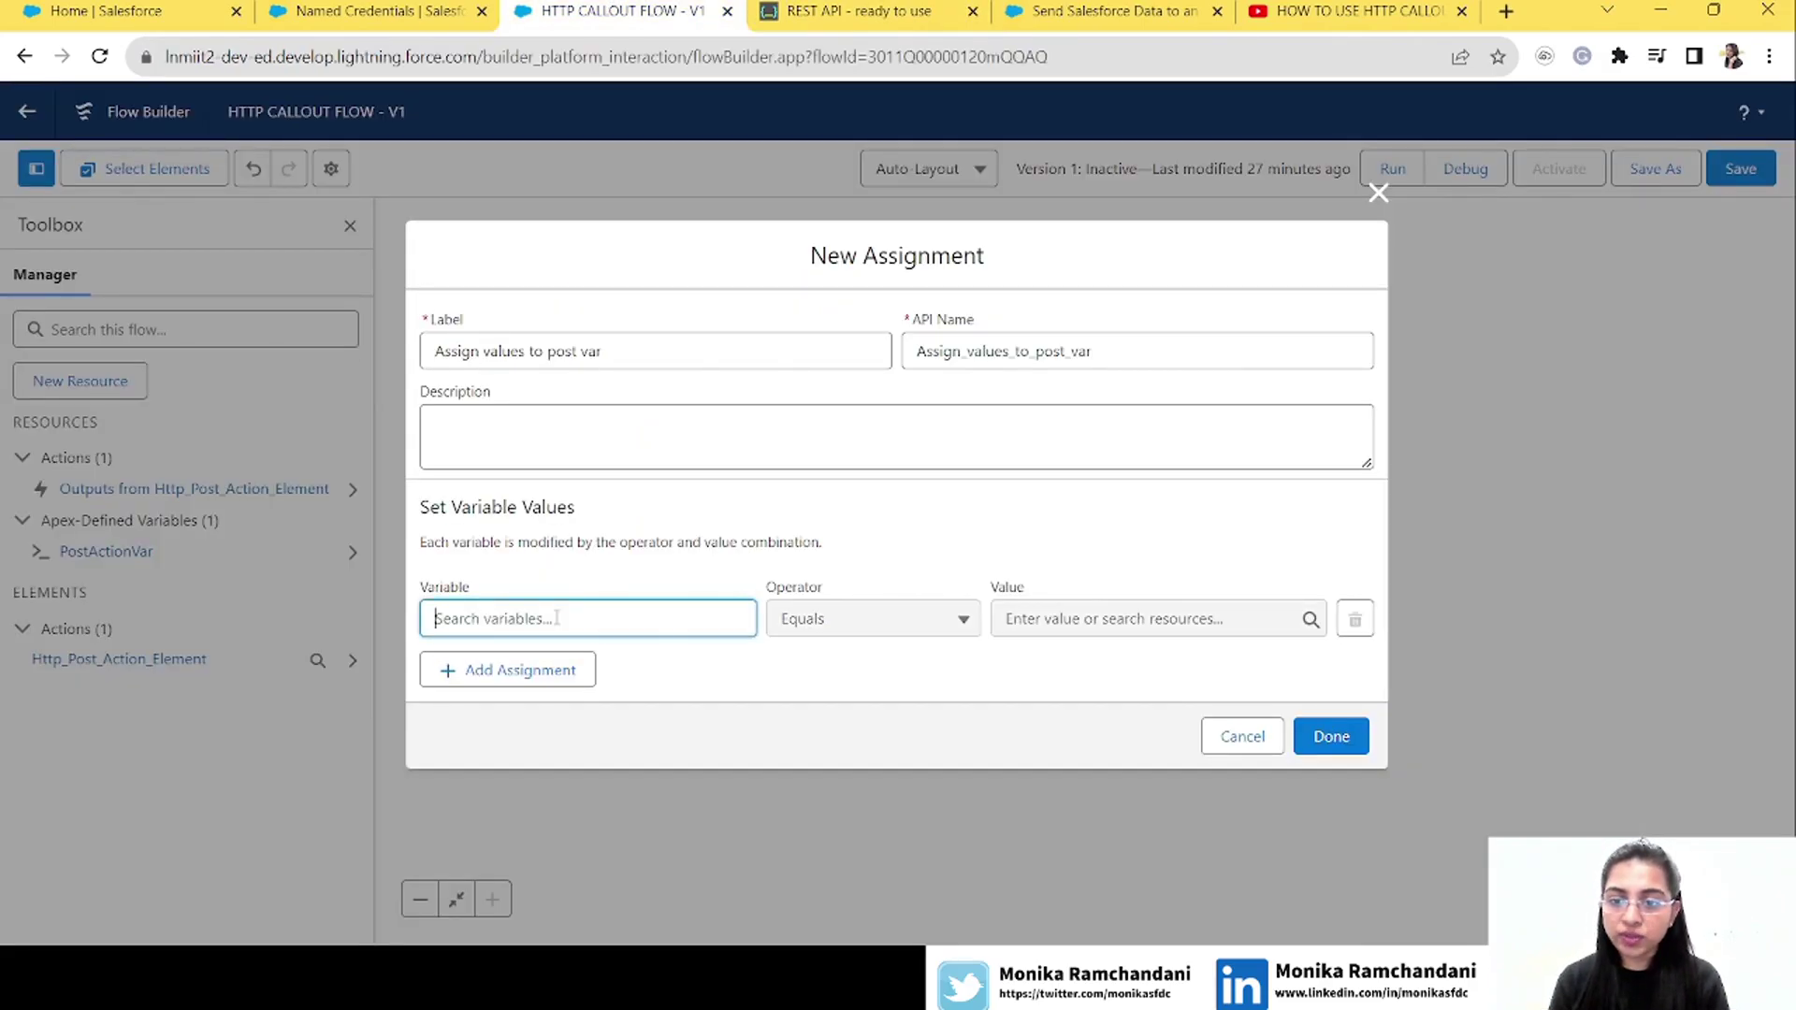
Assign PostActionVar > name the value "Apple MacBook Pro 16", copied from the sample request on the restful-api.dev page
left_click(556, 618)
left_click(570, 499)
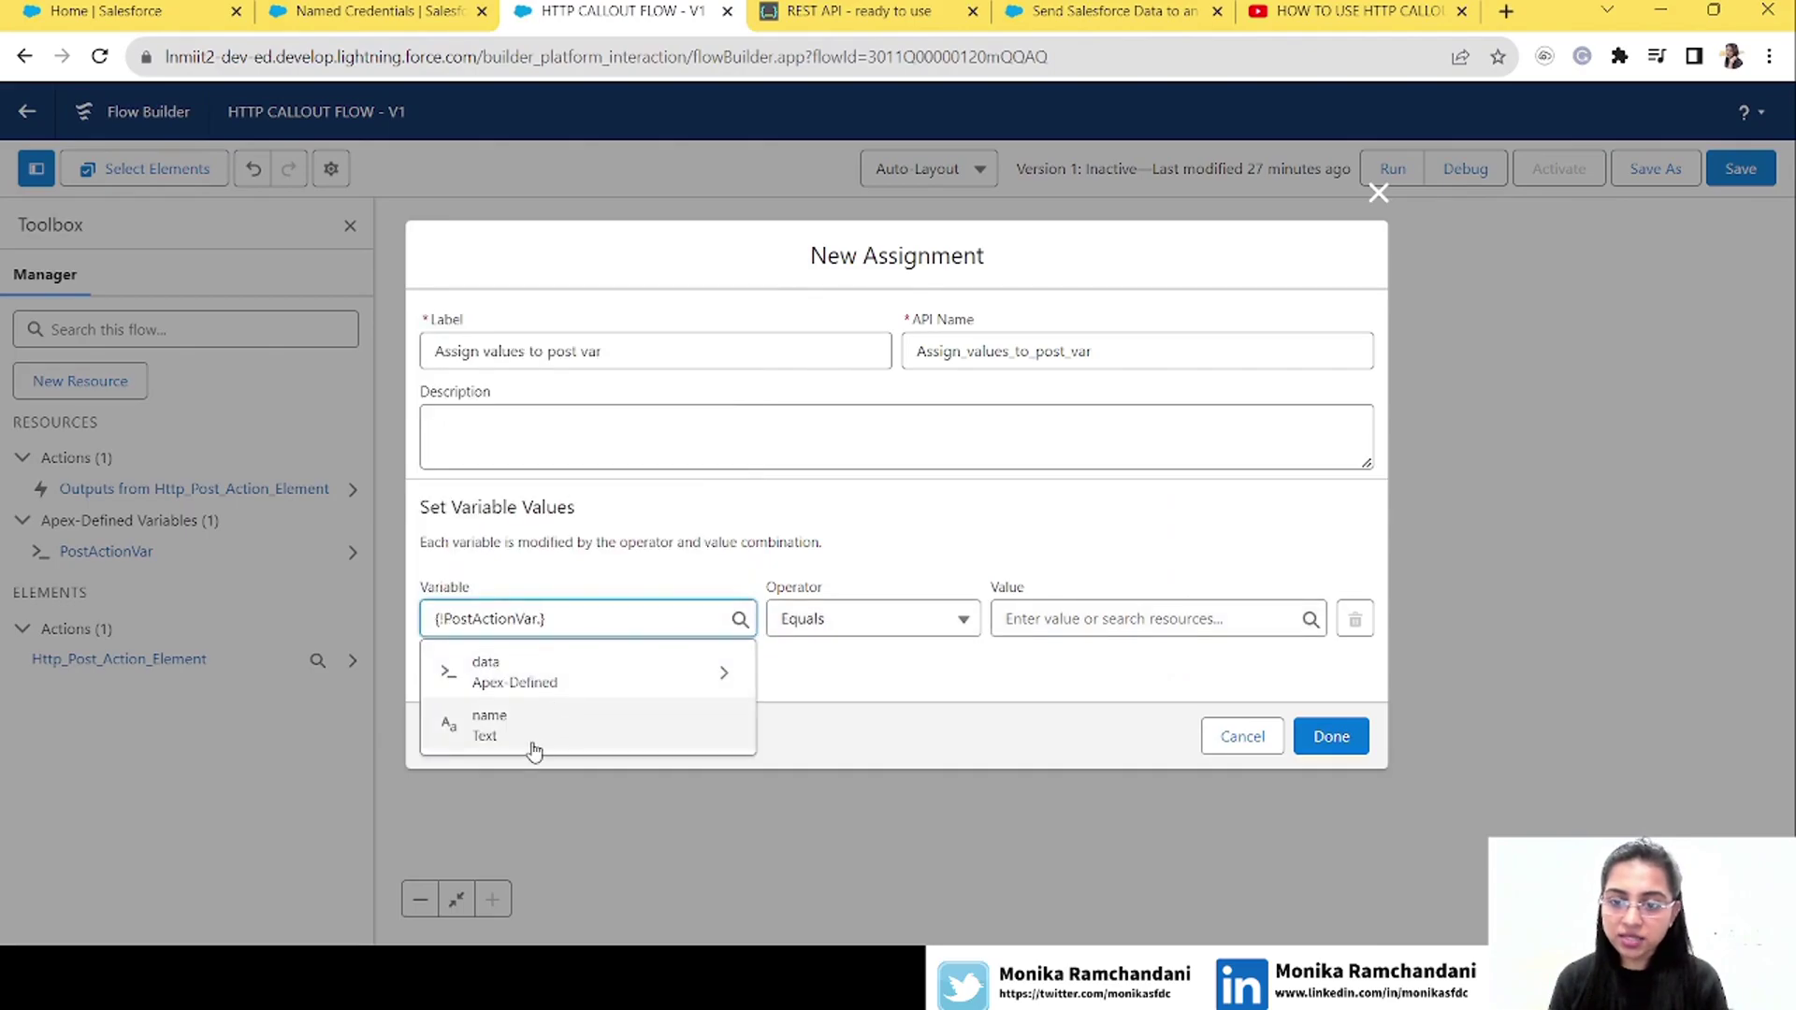
left_click(533, 745)
left_click(1010, 11)
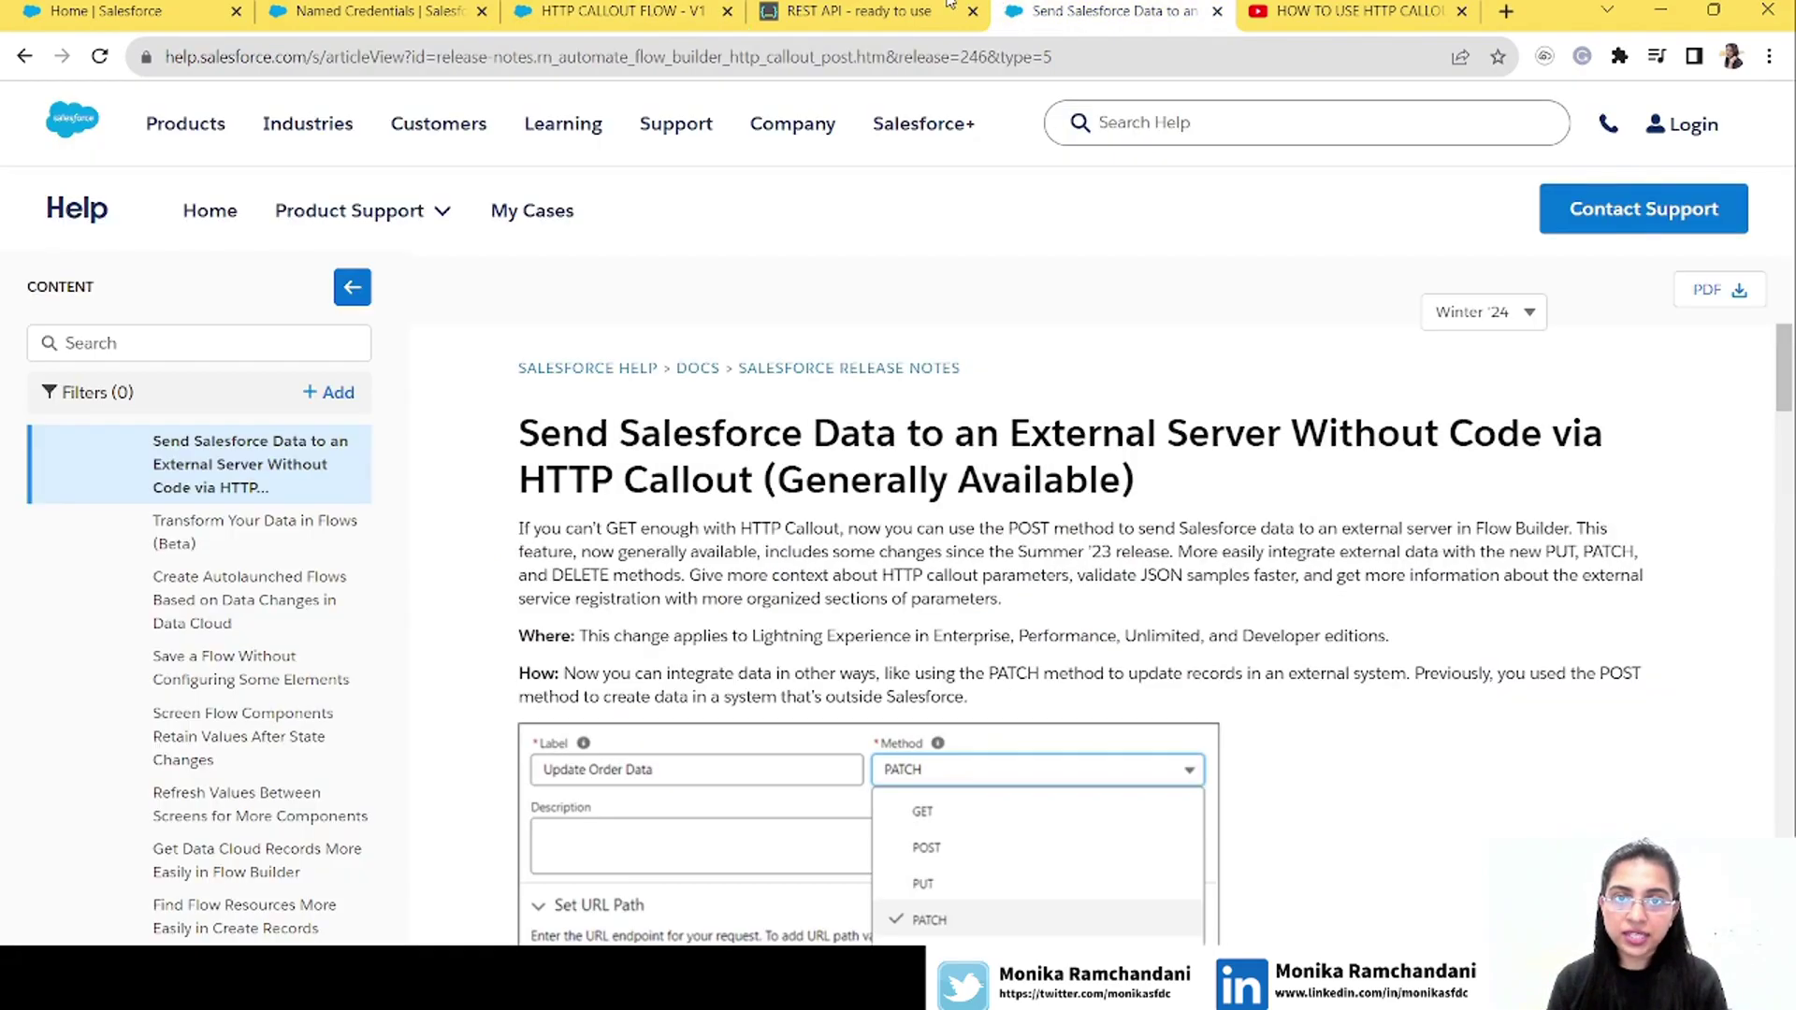
left_click(921, 12)
left_click_drag(977, 425, 782, 424)
key("ctrl+c")
left_click(629, 11)
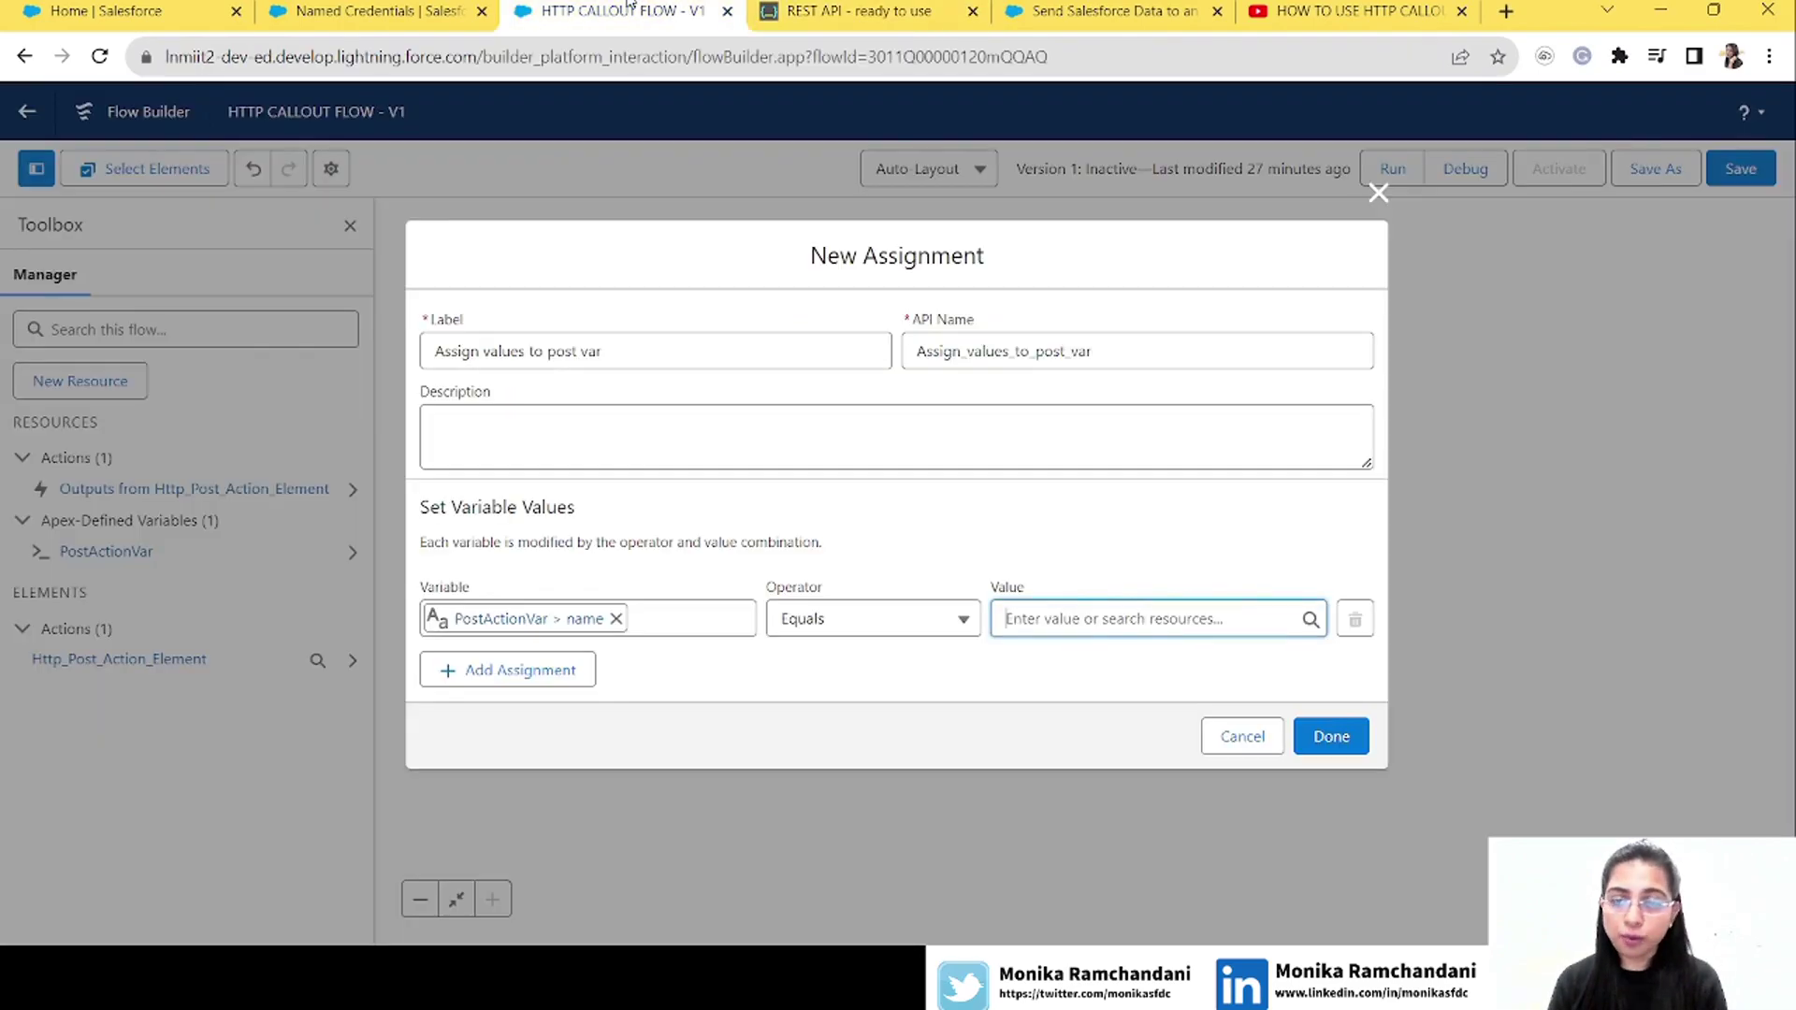
key("ctrl+v")
Add an assignment setting PostActionVar > data > CPUx20model to "Intel Core i9", copied from the restful-api.dev sample request
left_click(484, 692)
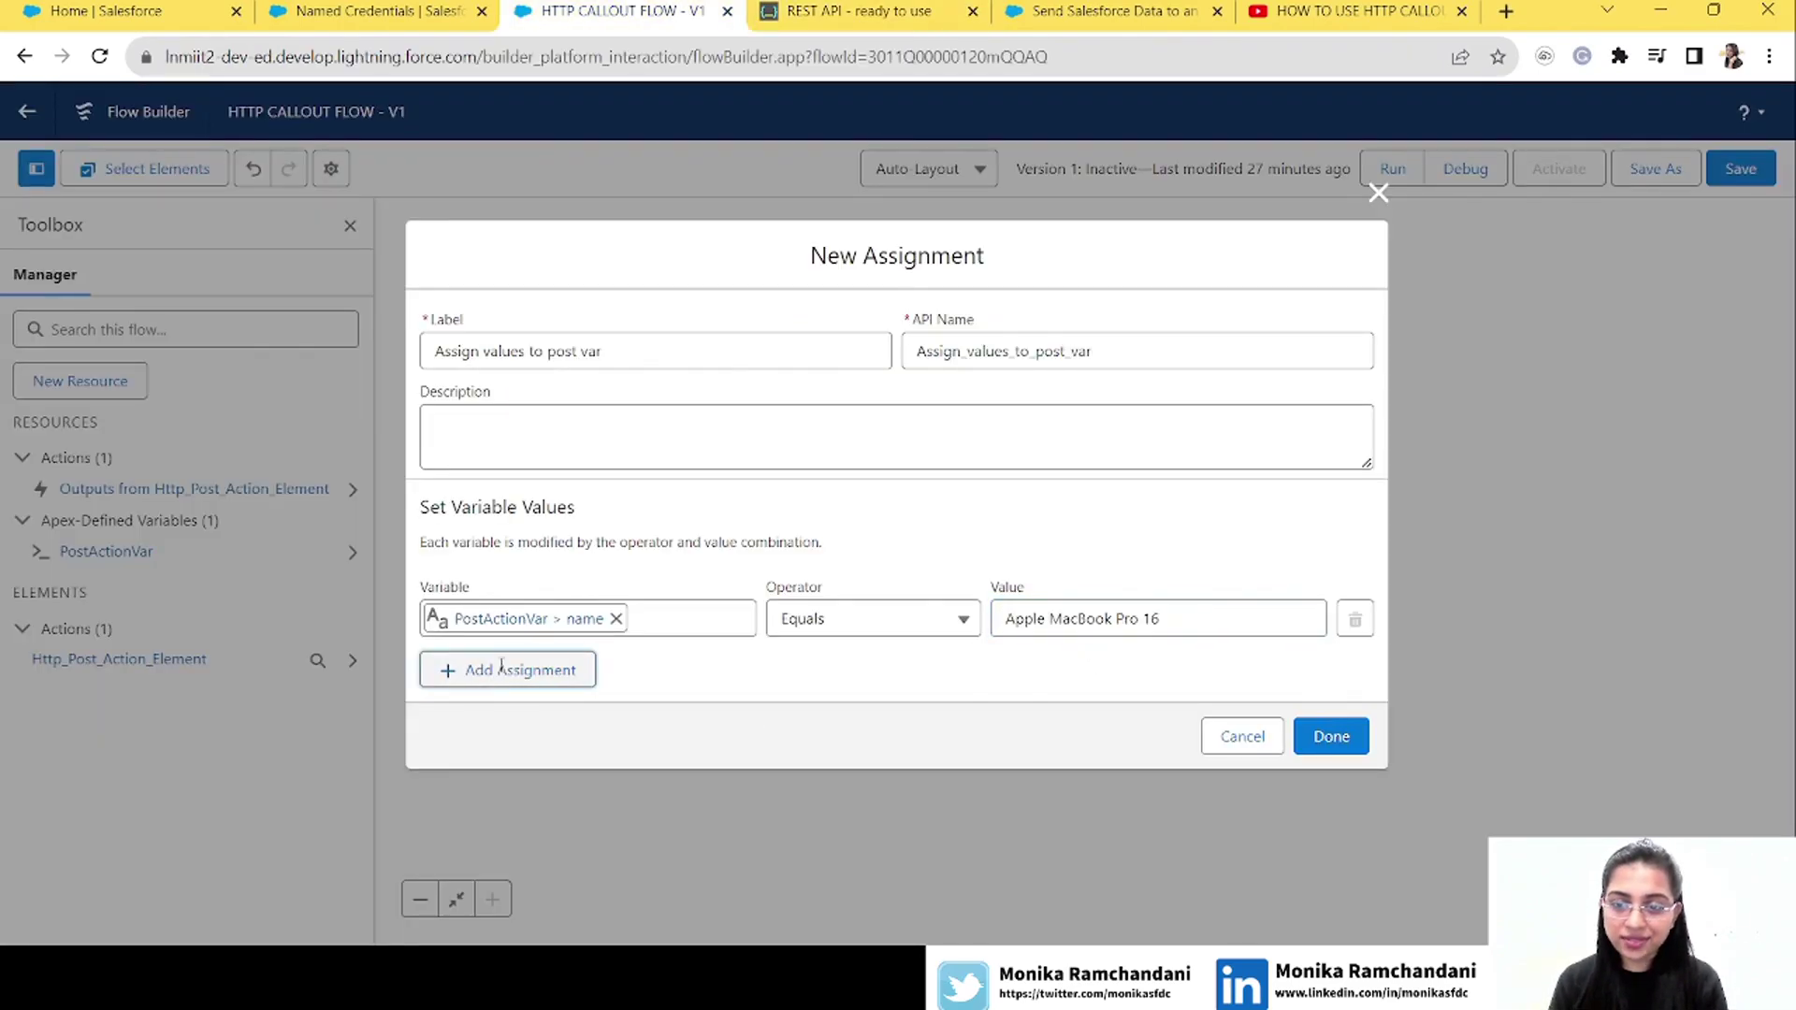
left_click(552, 664)
left_click(540, 538)
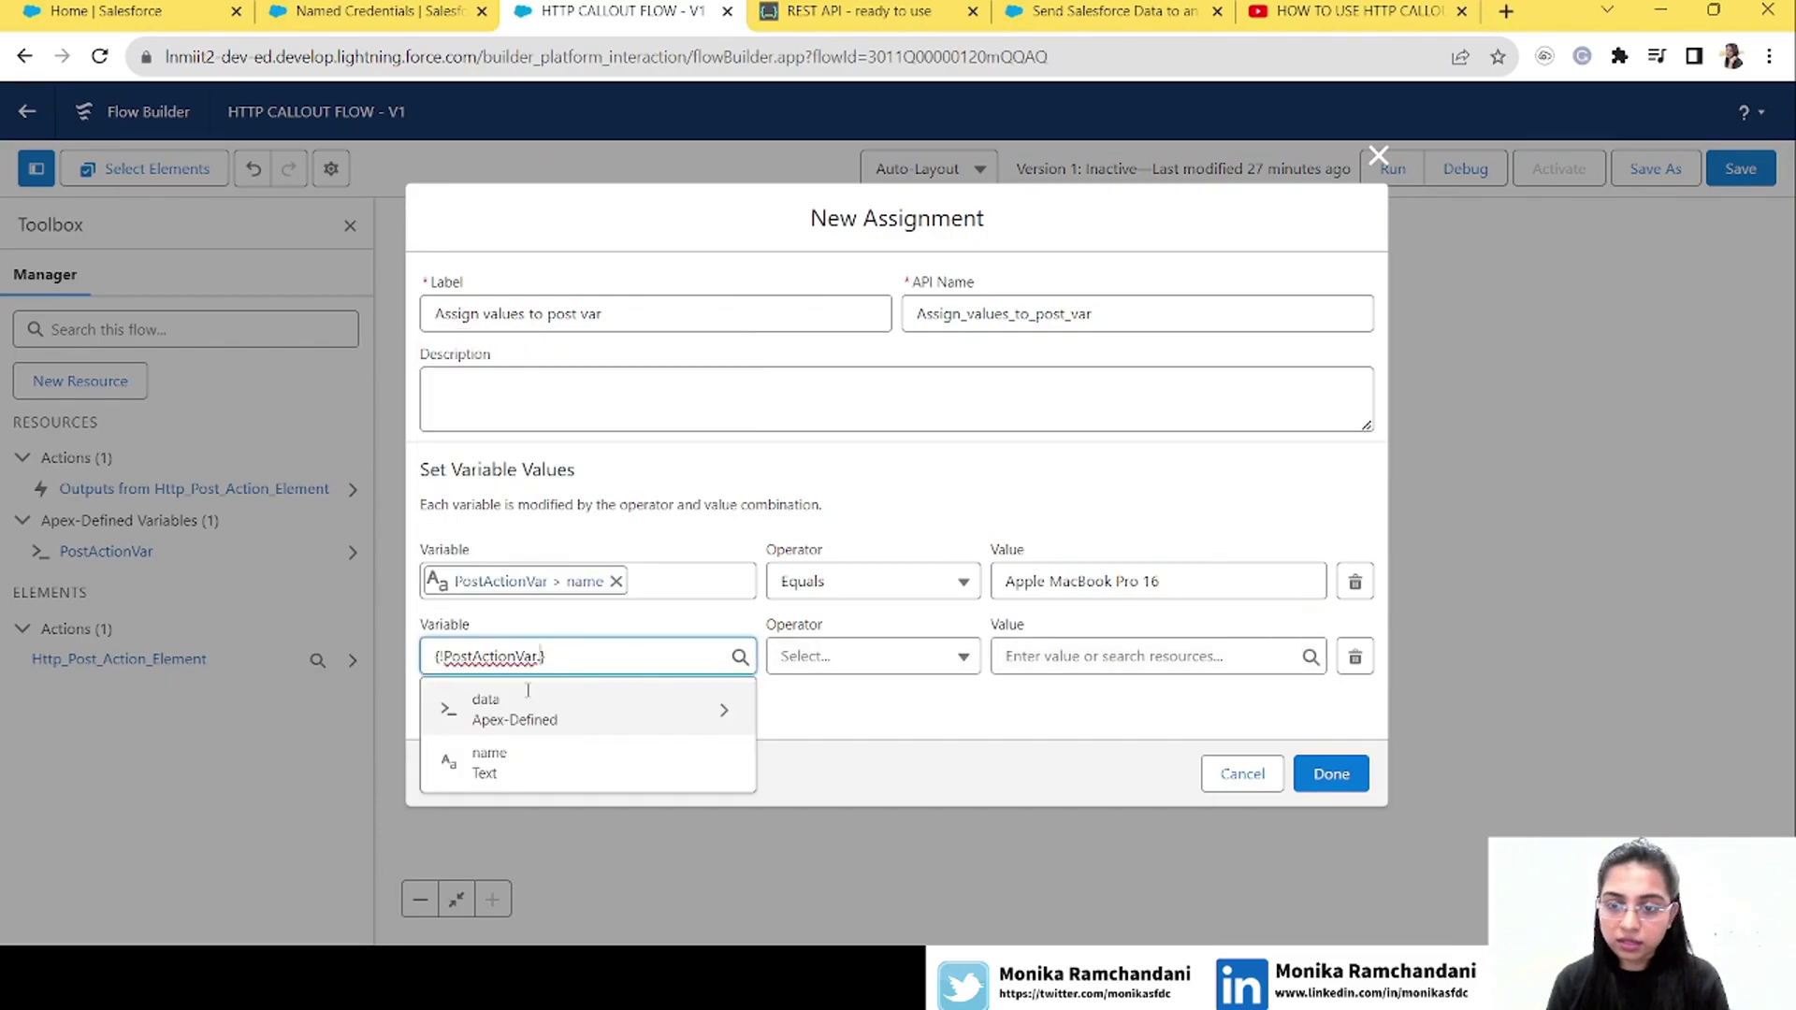
left_click(564, 723)
left_click(474, 720)
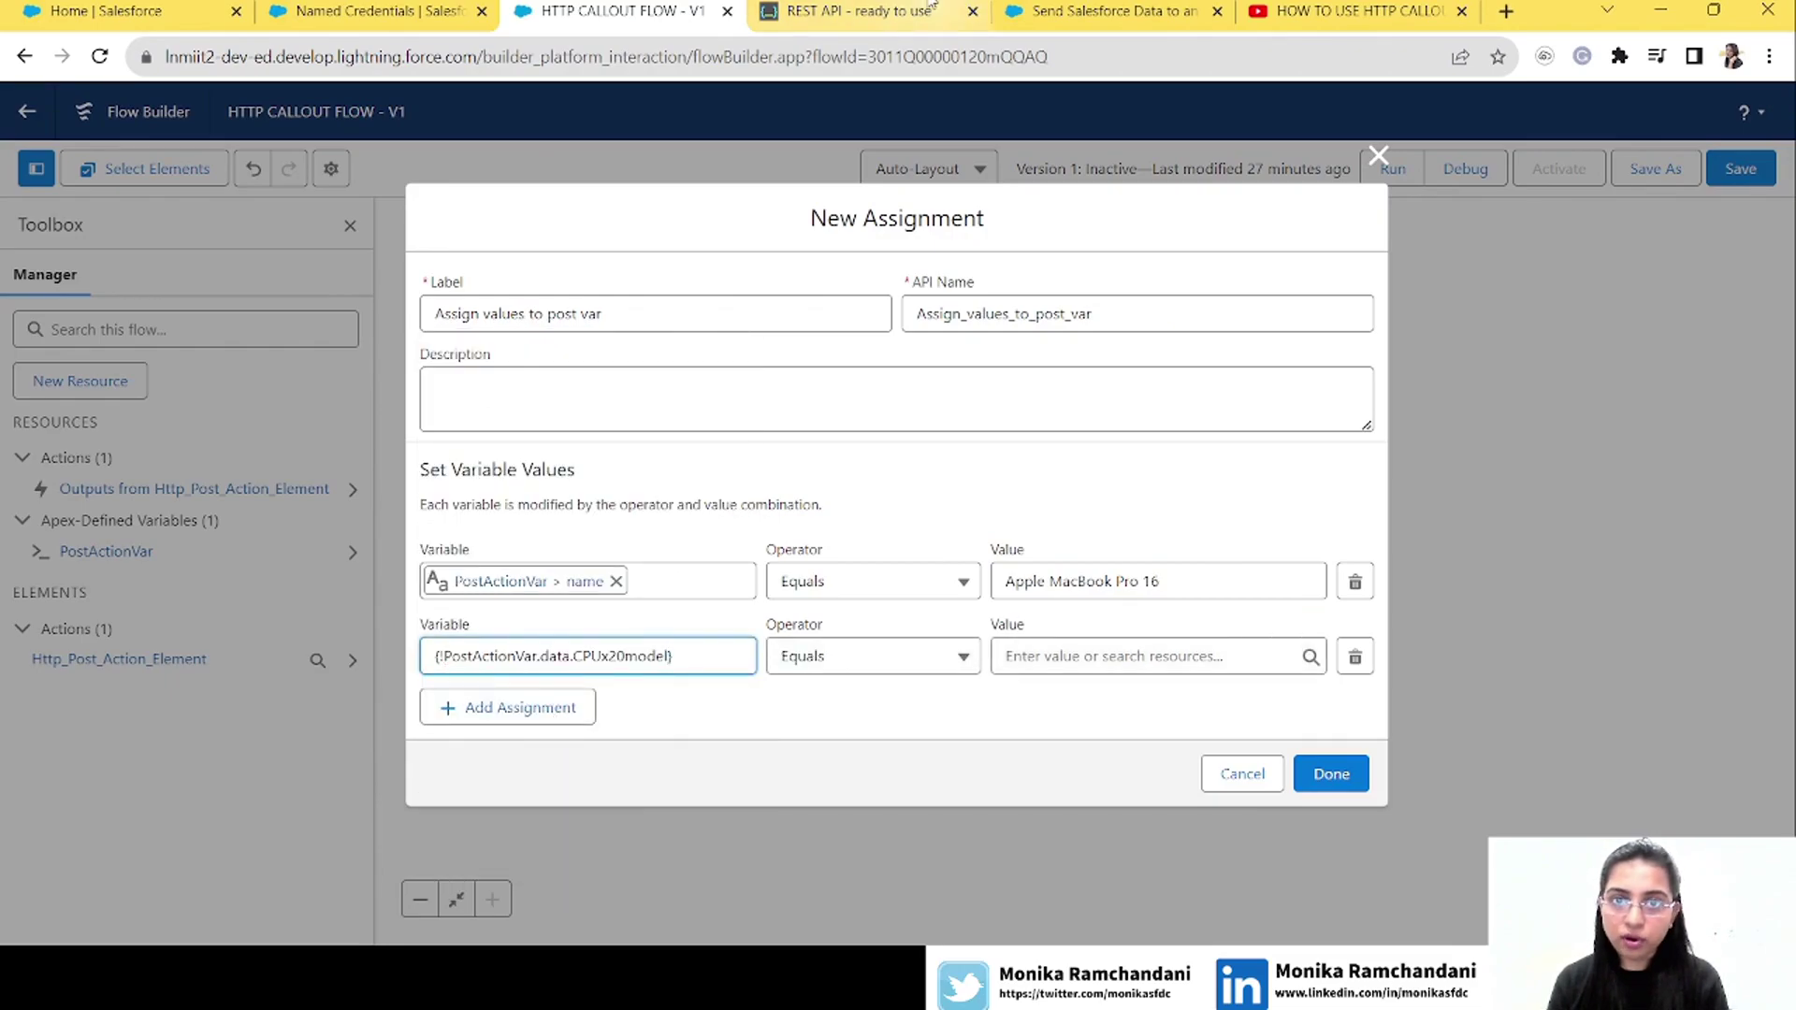
left_click(858, 11)
left_click_drag(995, 516, 858, 516)
key("ctrl+c")
left_click(613, 11)
left_click(1048, 655)
key("ctrl+v")
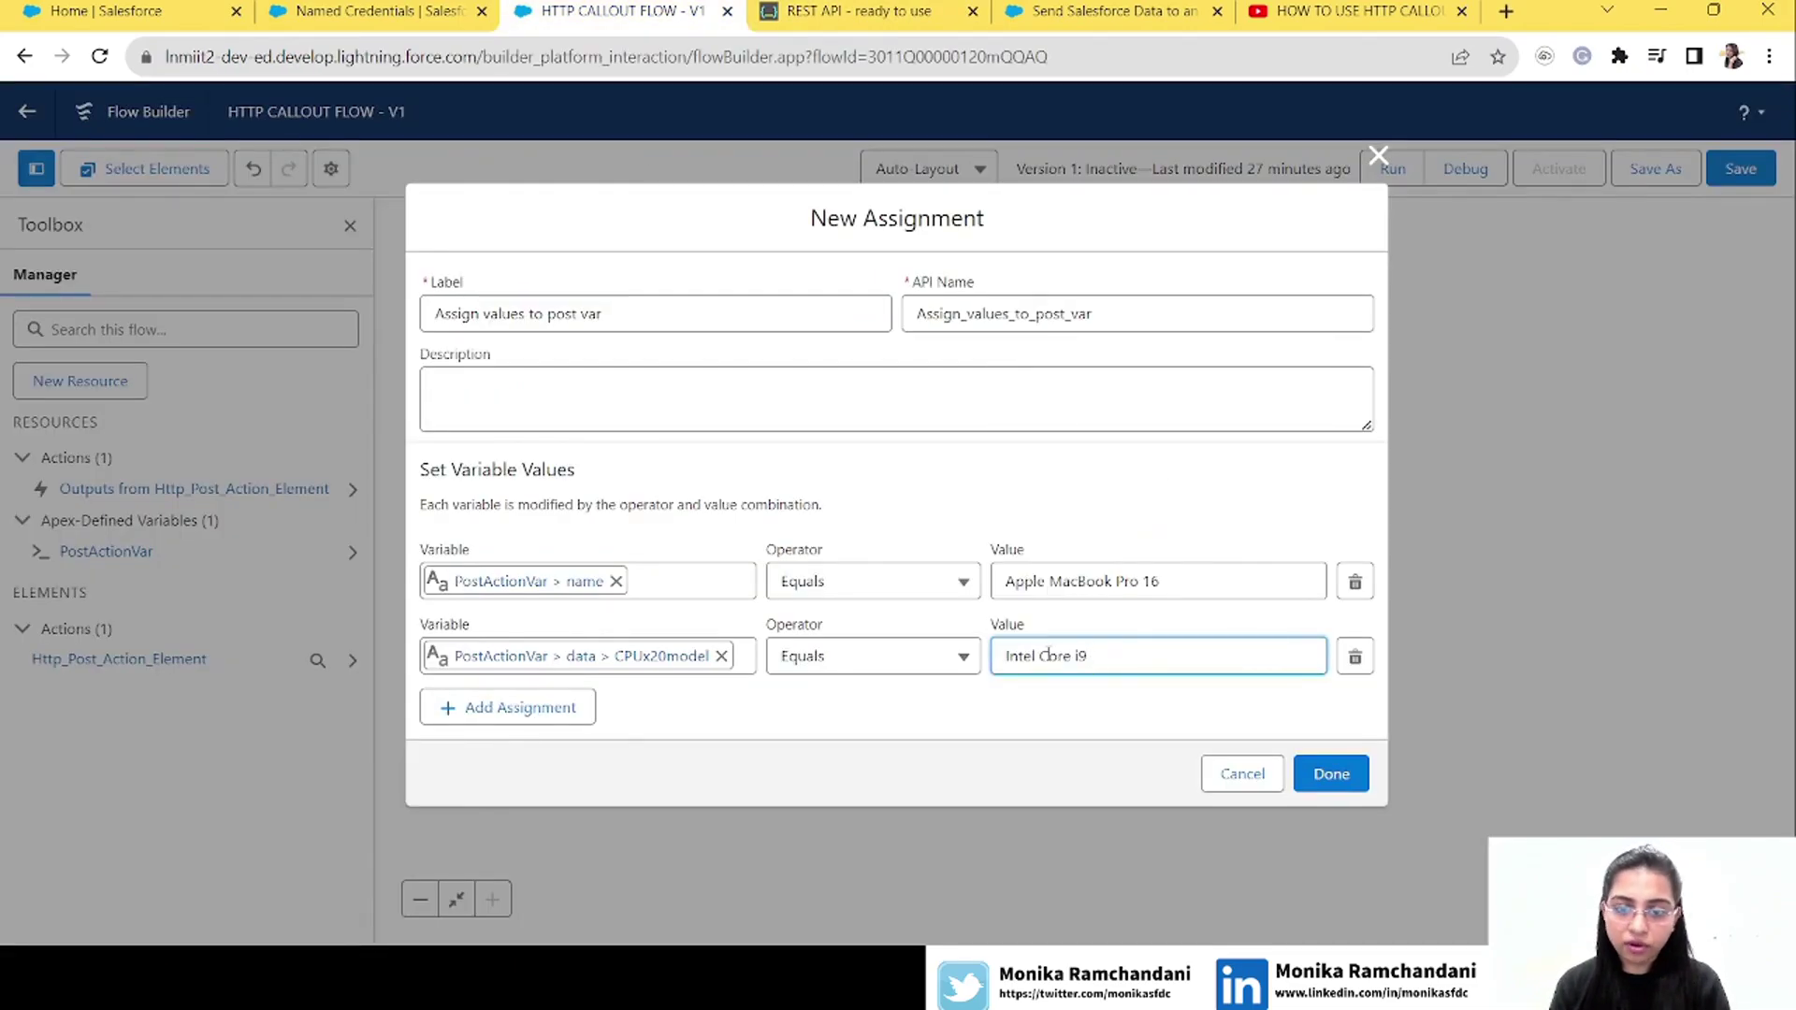
Add an assignment setting PostActionVar > data > Hardx20diskx20size equal to "1 TB"
left_click(580, 707)
left_click(566, 693)
left_click(547, 598)
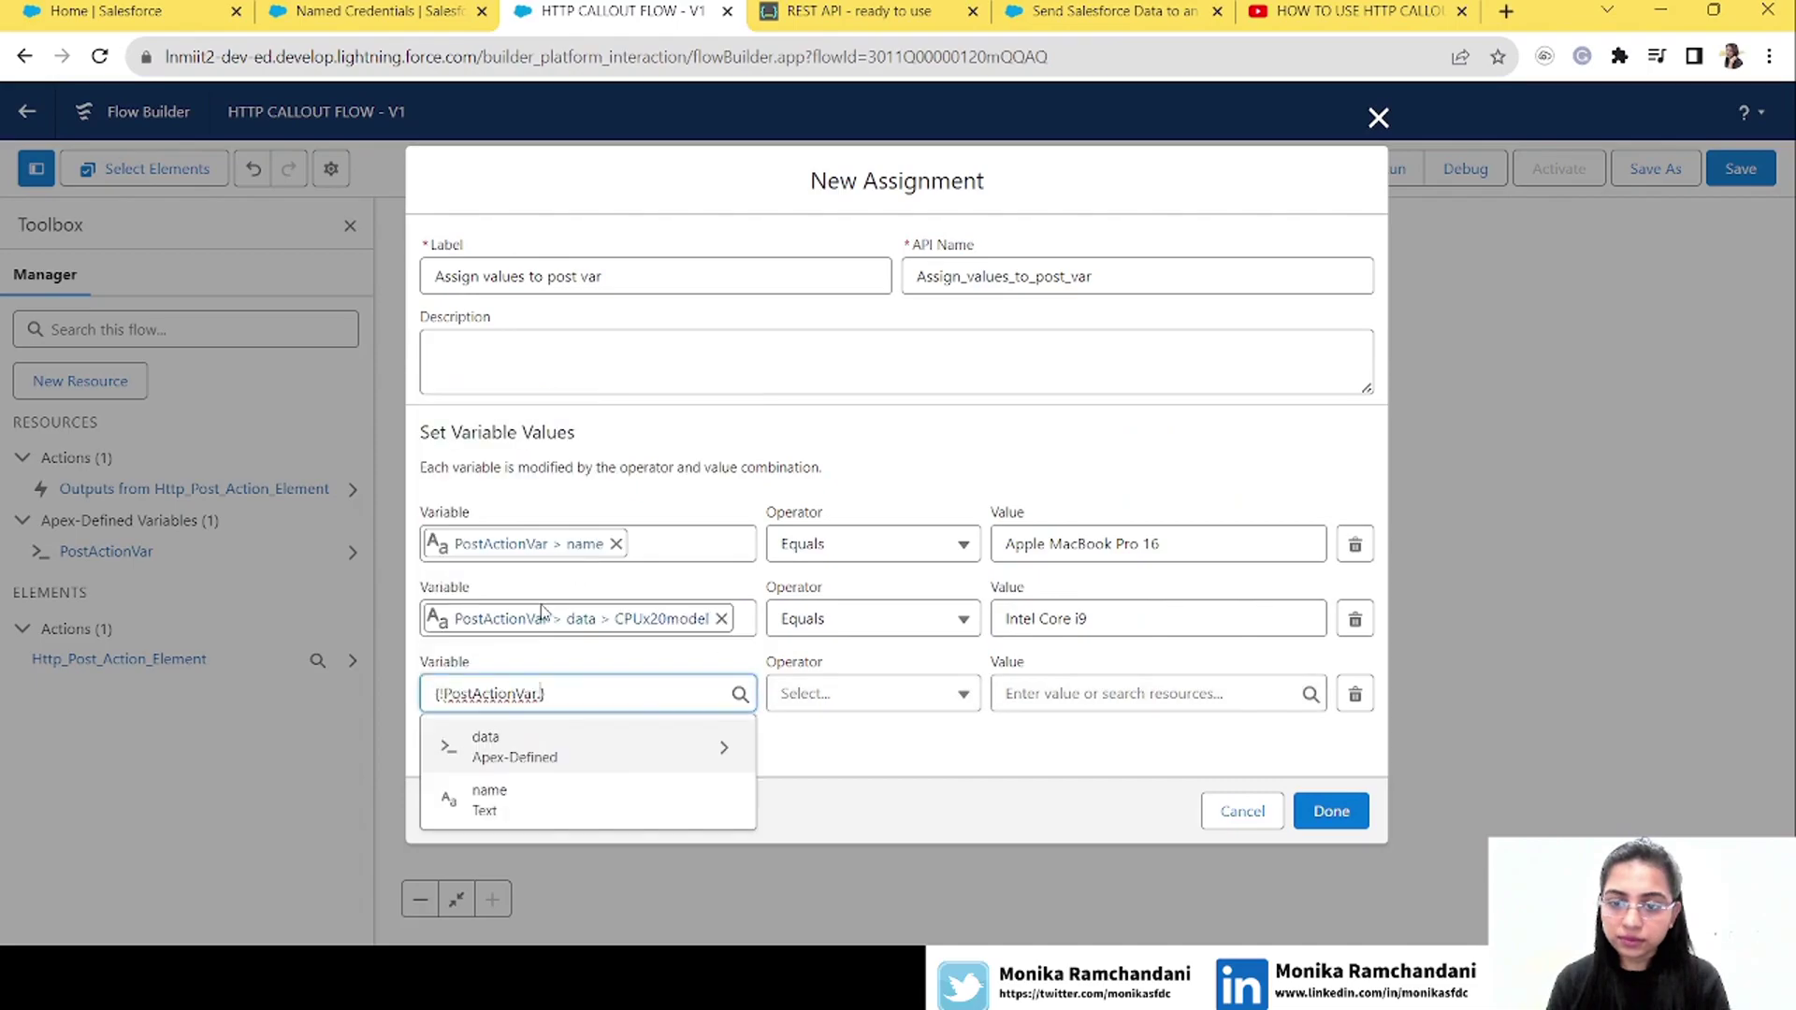
left_click(542, 748)
left_click(573, 807)
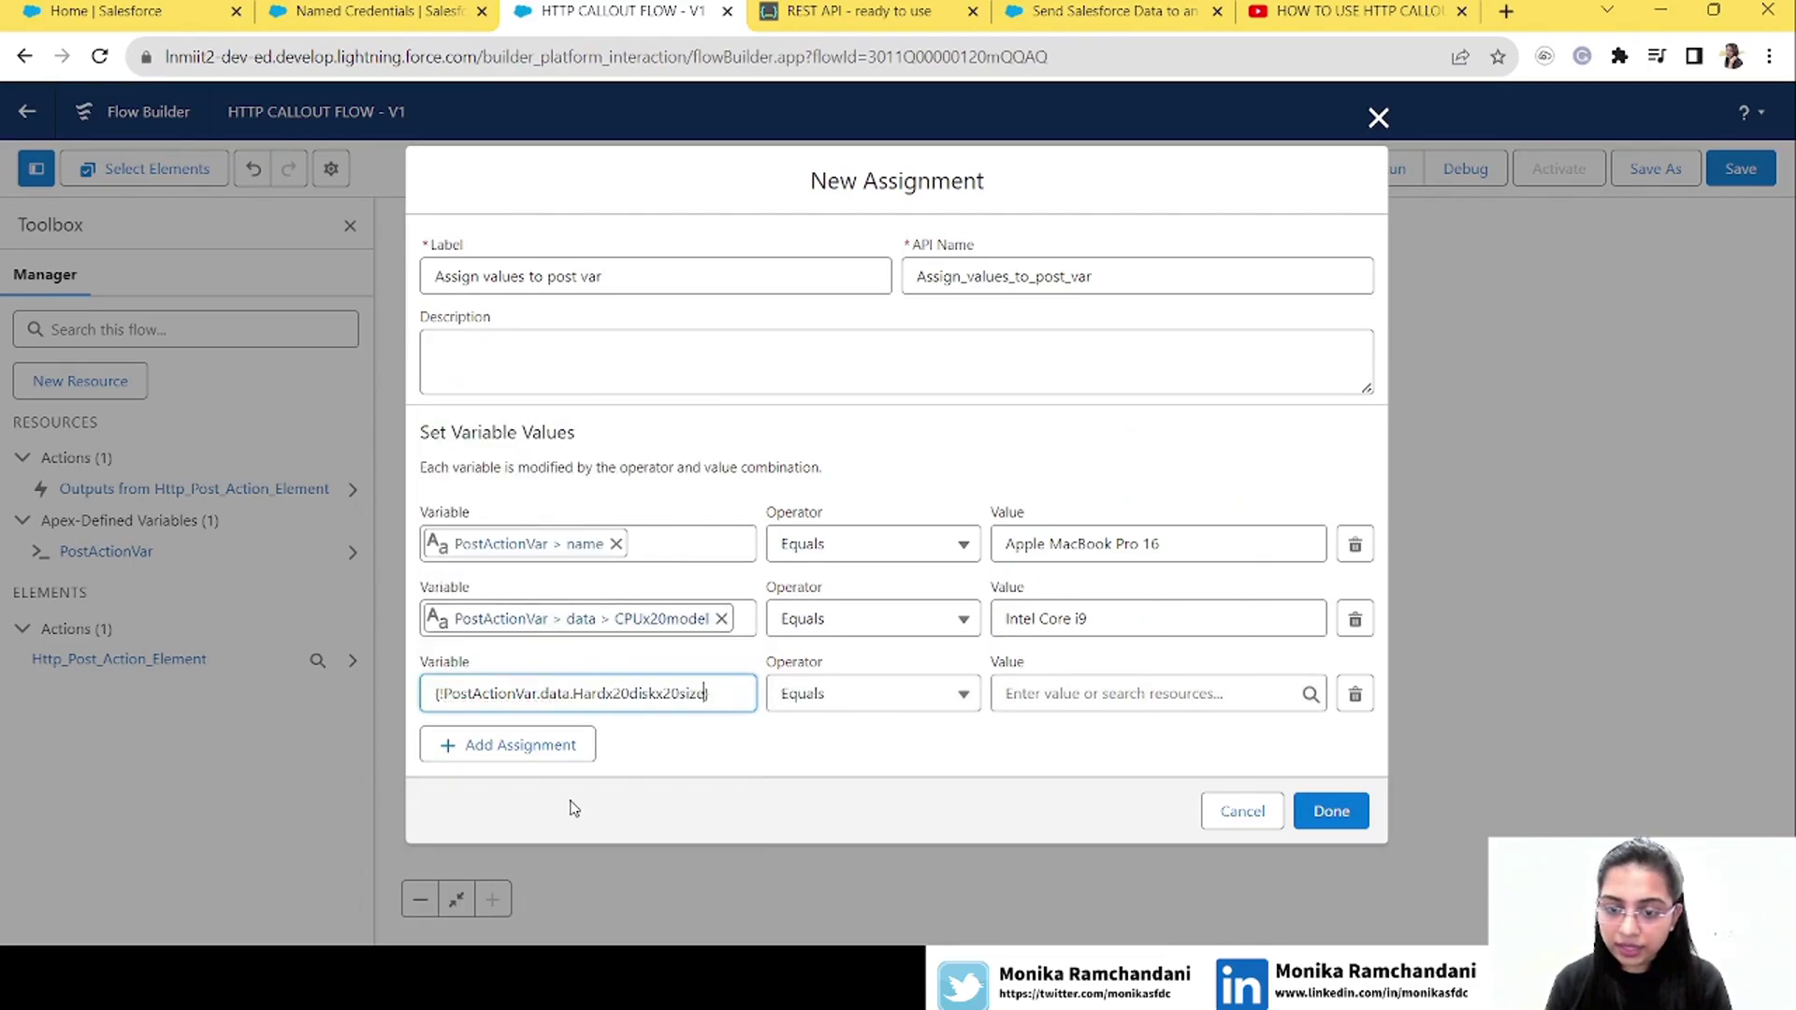
left_click(1090, 694)
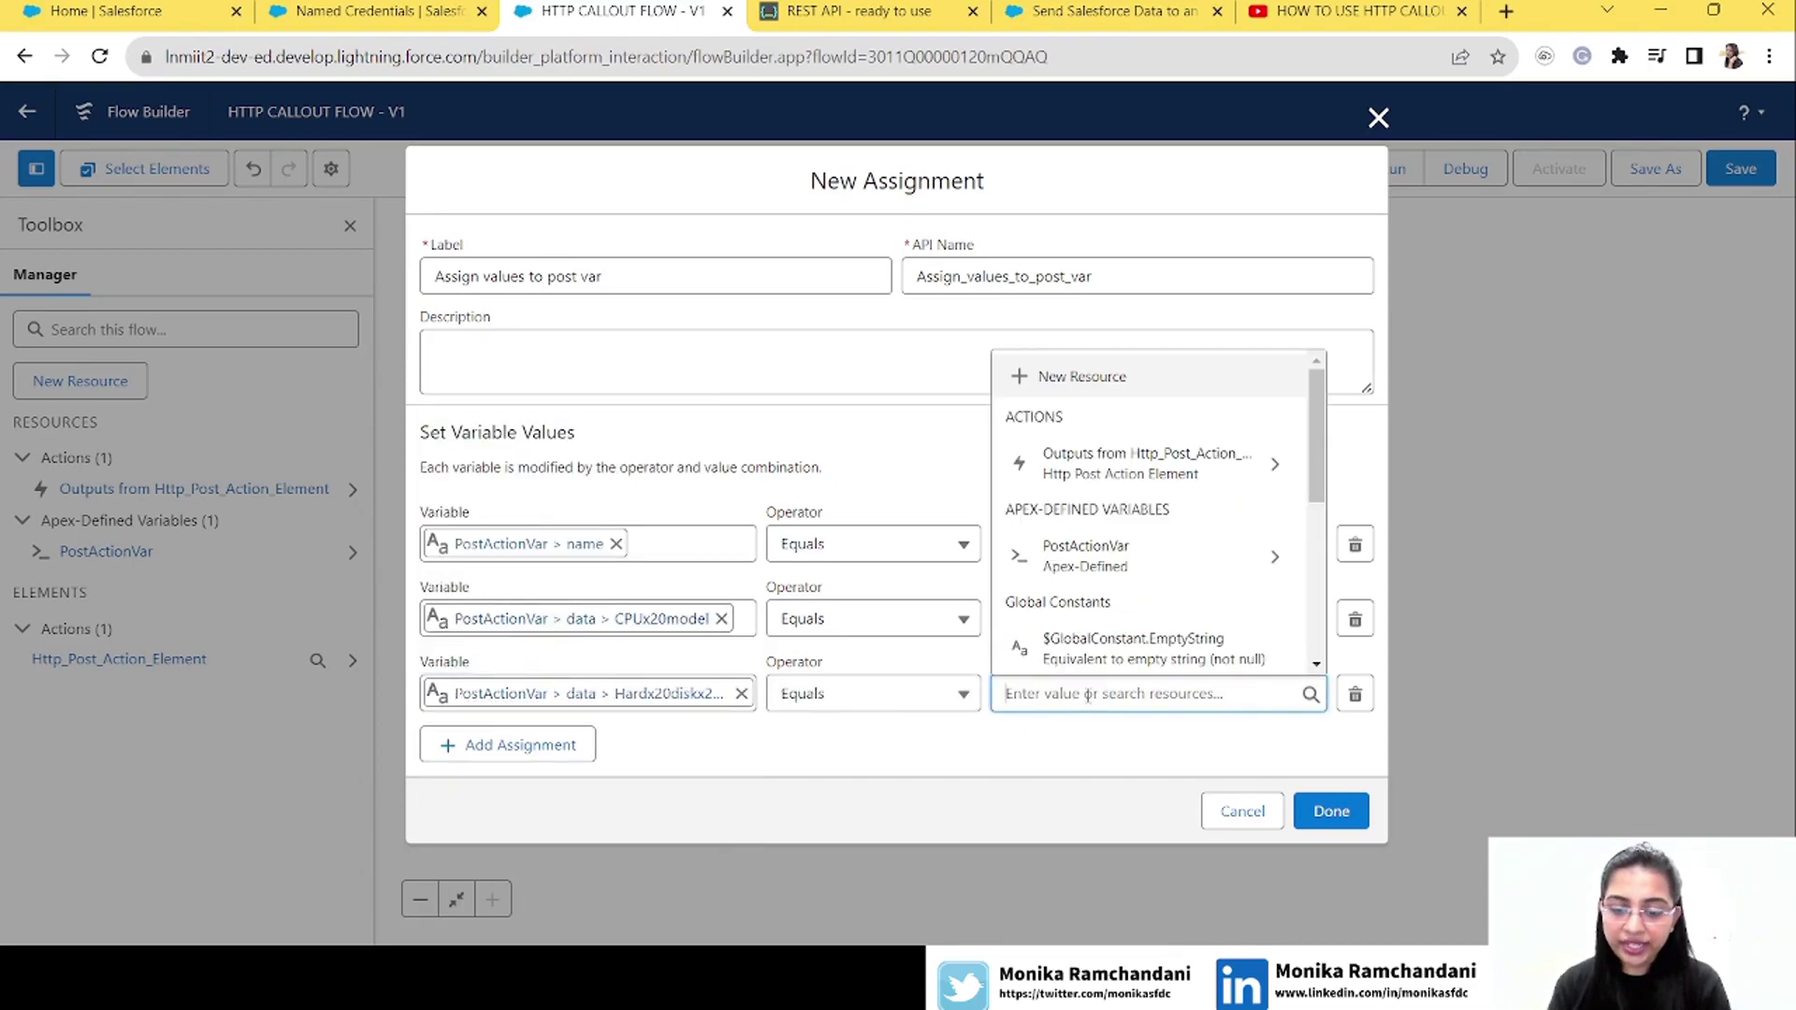
type("1 TB")
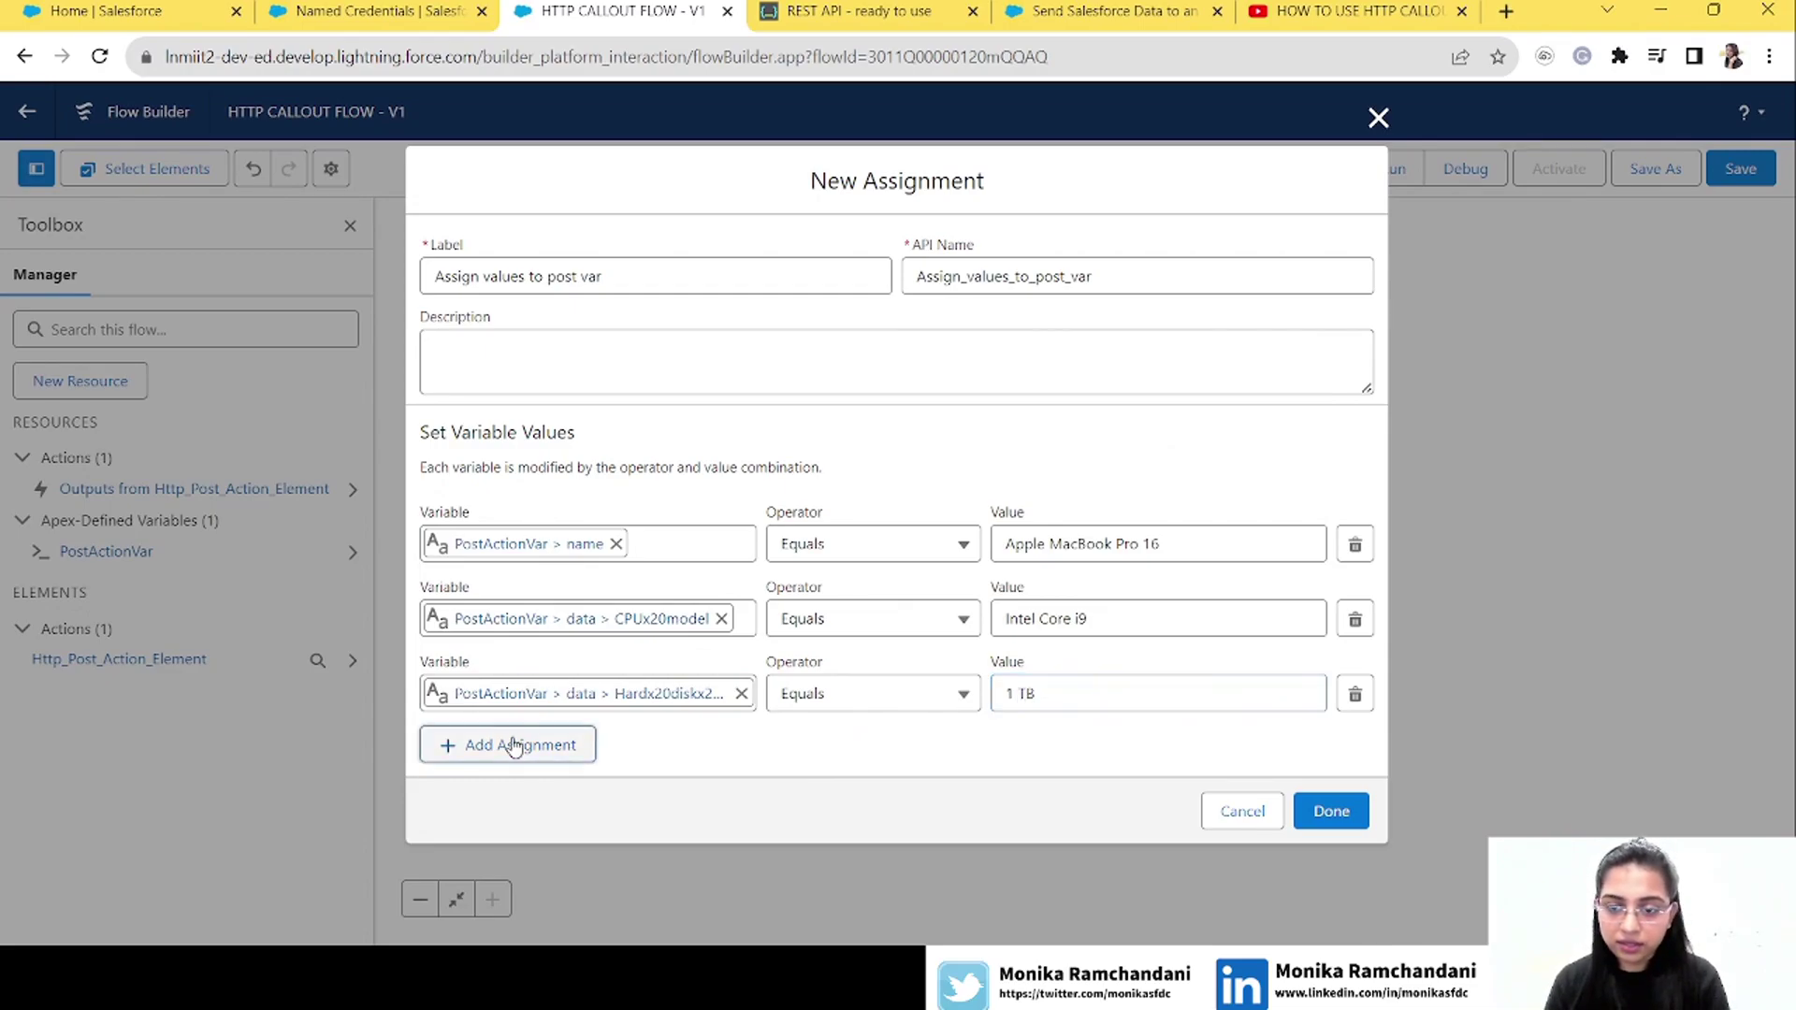
Add an assignment setting PostActionVar > data > price equal to 1849.99, copied from the restful-api.dev sample request
left_click(512, 746)
left_click(496, 754)
left_click(617, 632)
left_click(573, 812)
left_click(554, 671)
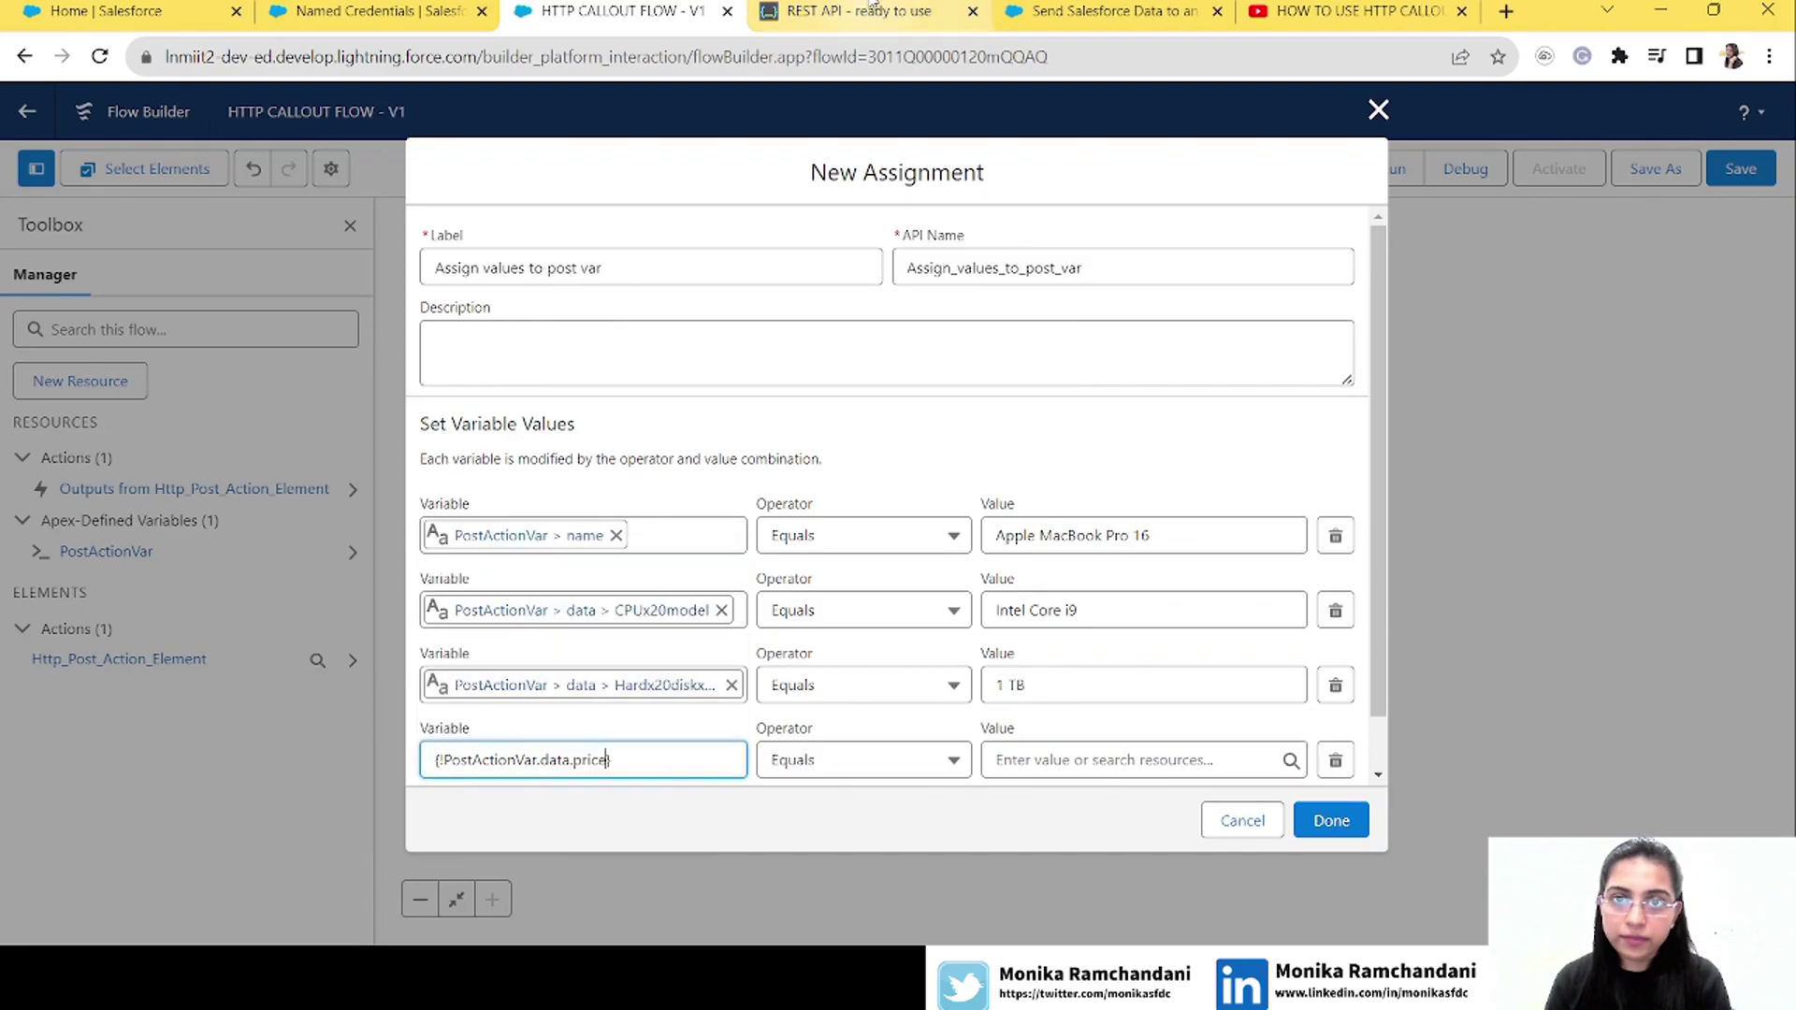
left_click(873, 9)
left_click_drag(881, 494, 814, 496)
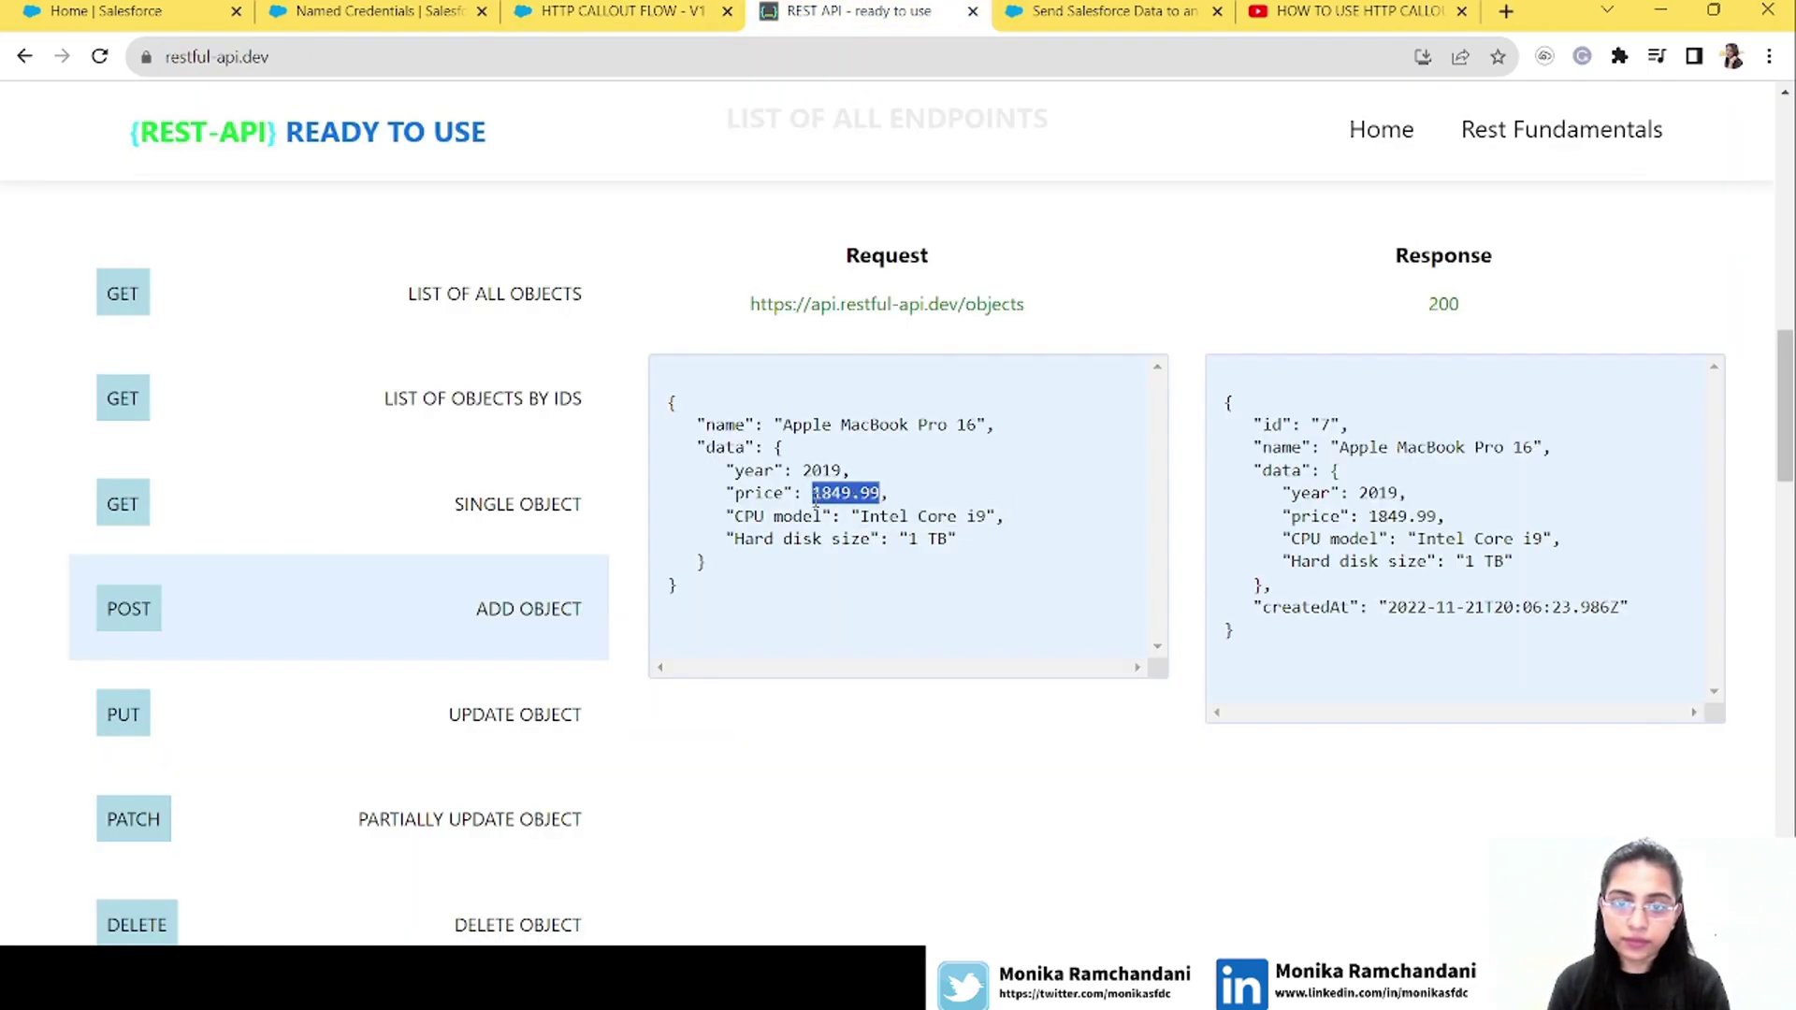
left_click(646, 9)
left_click(1074, 760)
key("ctrl+v")
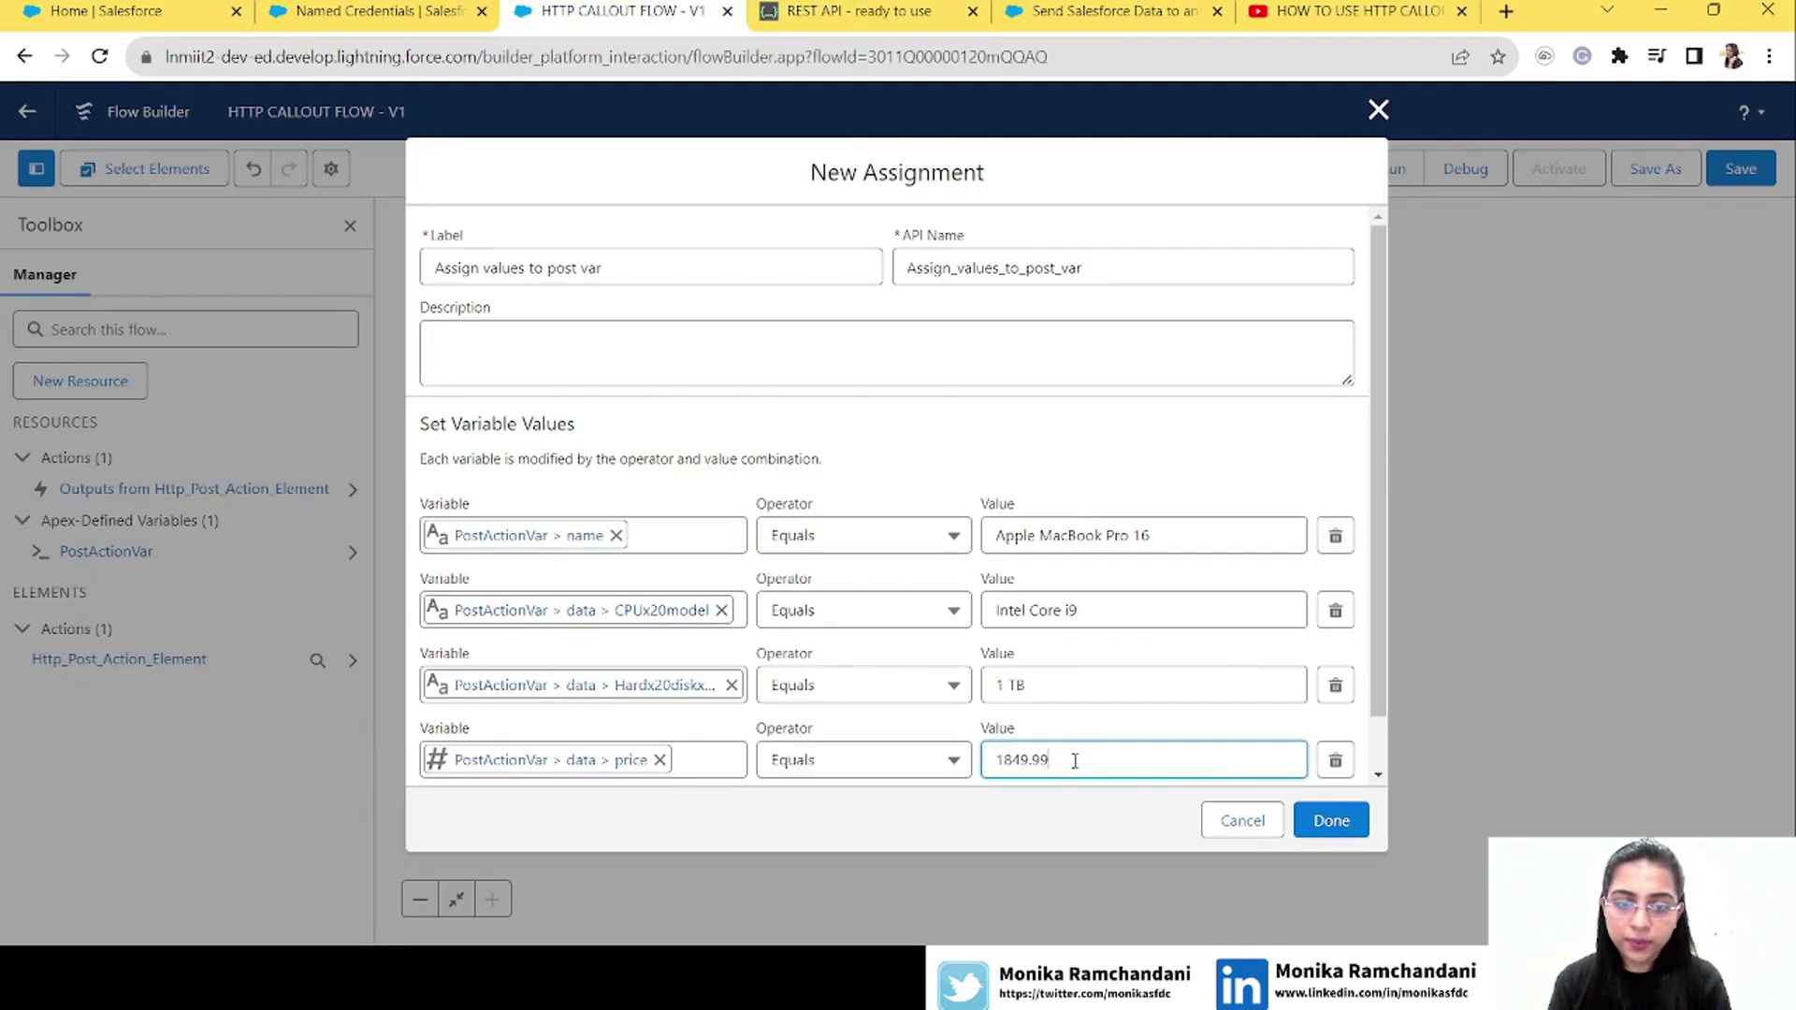
Add an assignment setting PostActionVar > data > year equal to 2019, and finish the Assignment element
scroll(1375, 527, "down", 1)
left_click(561, 751)
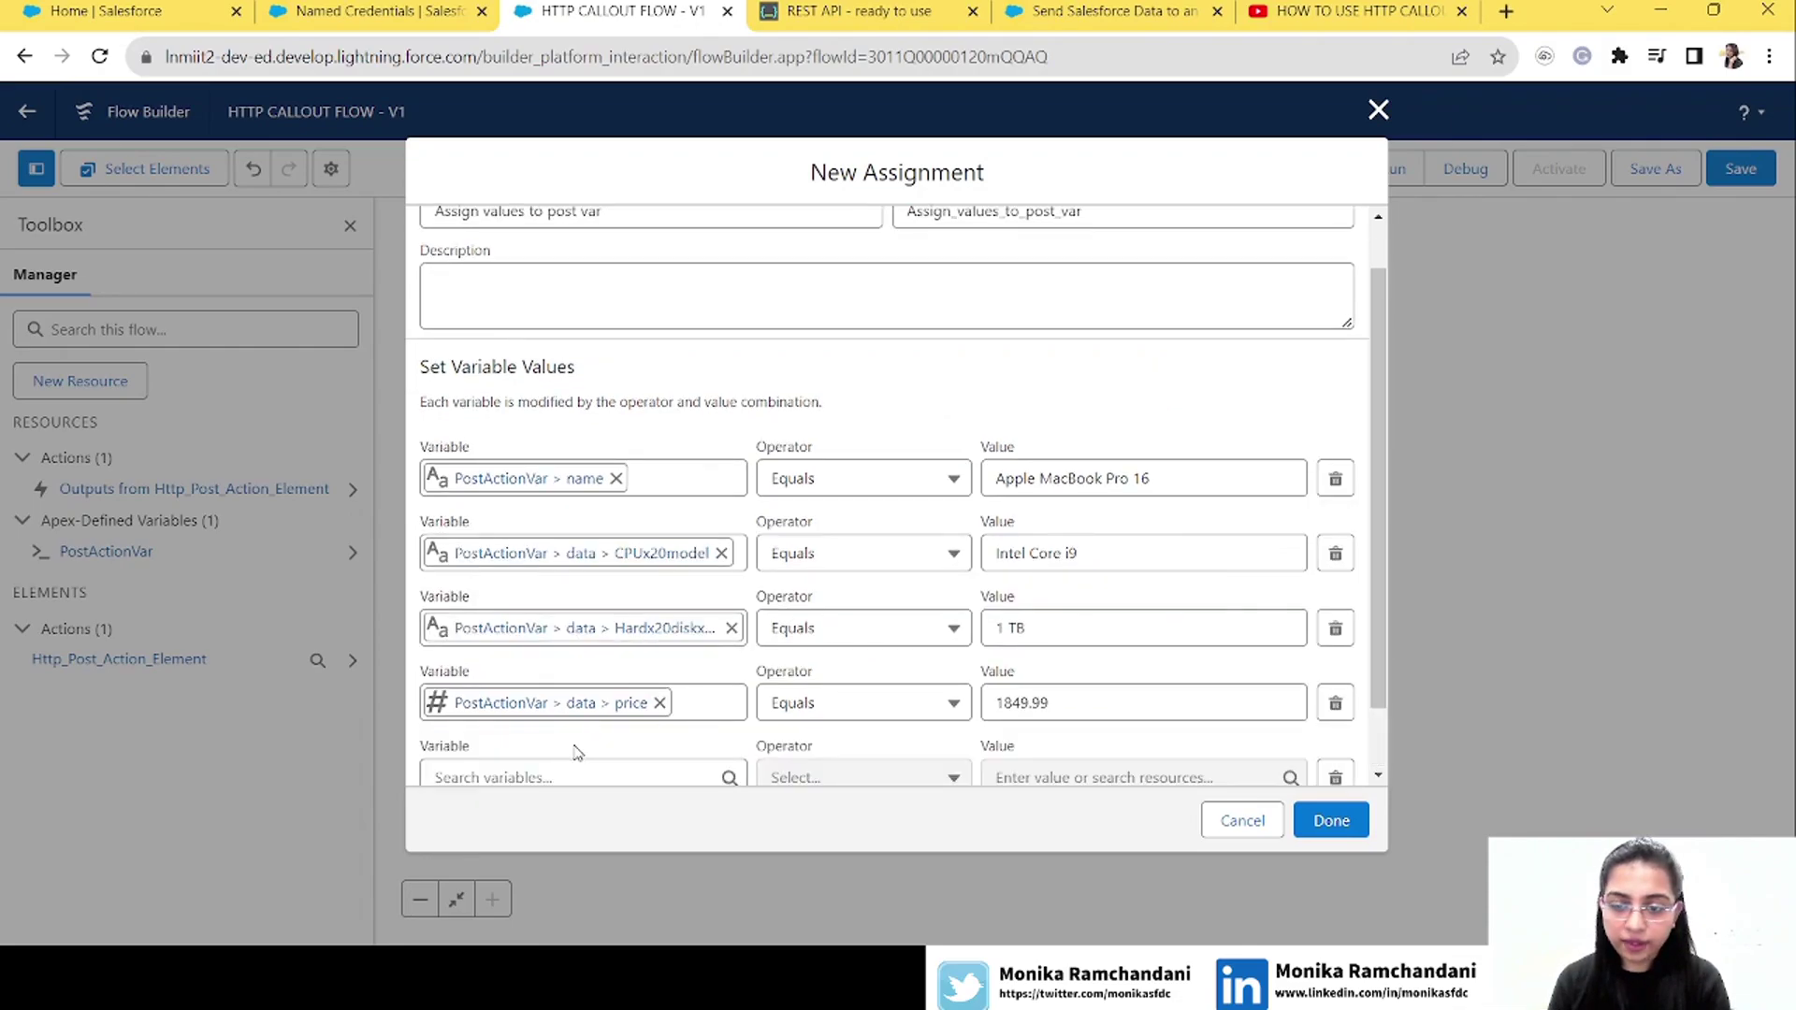
left_click(580, 776)
left_click(581, 665)
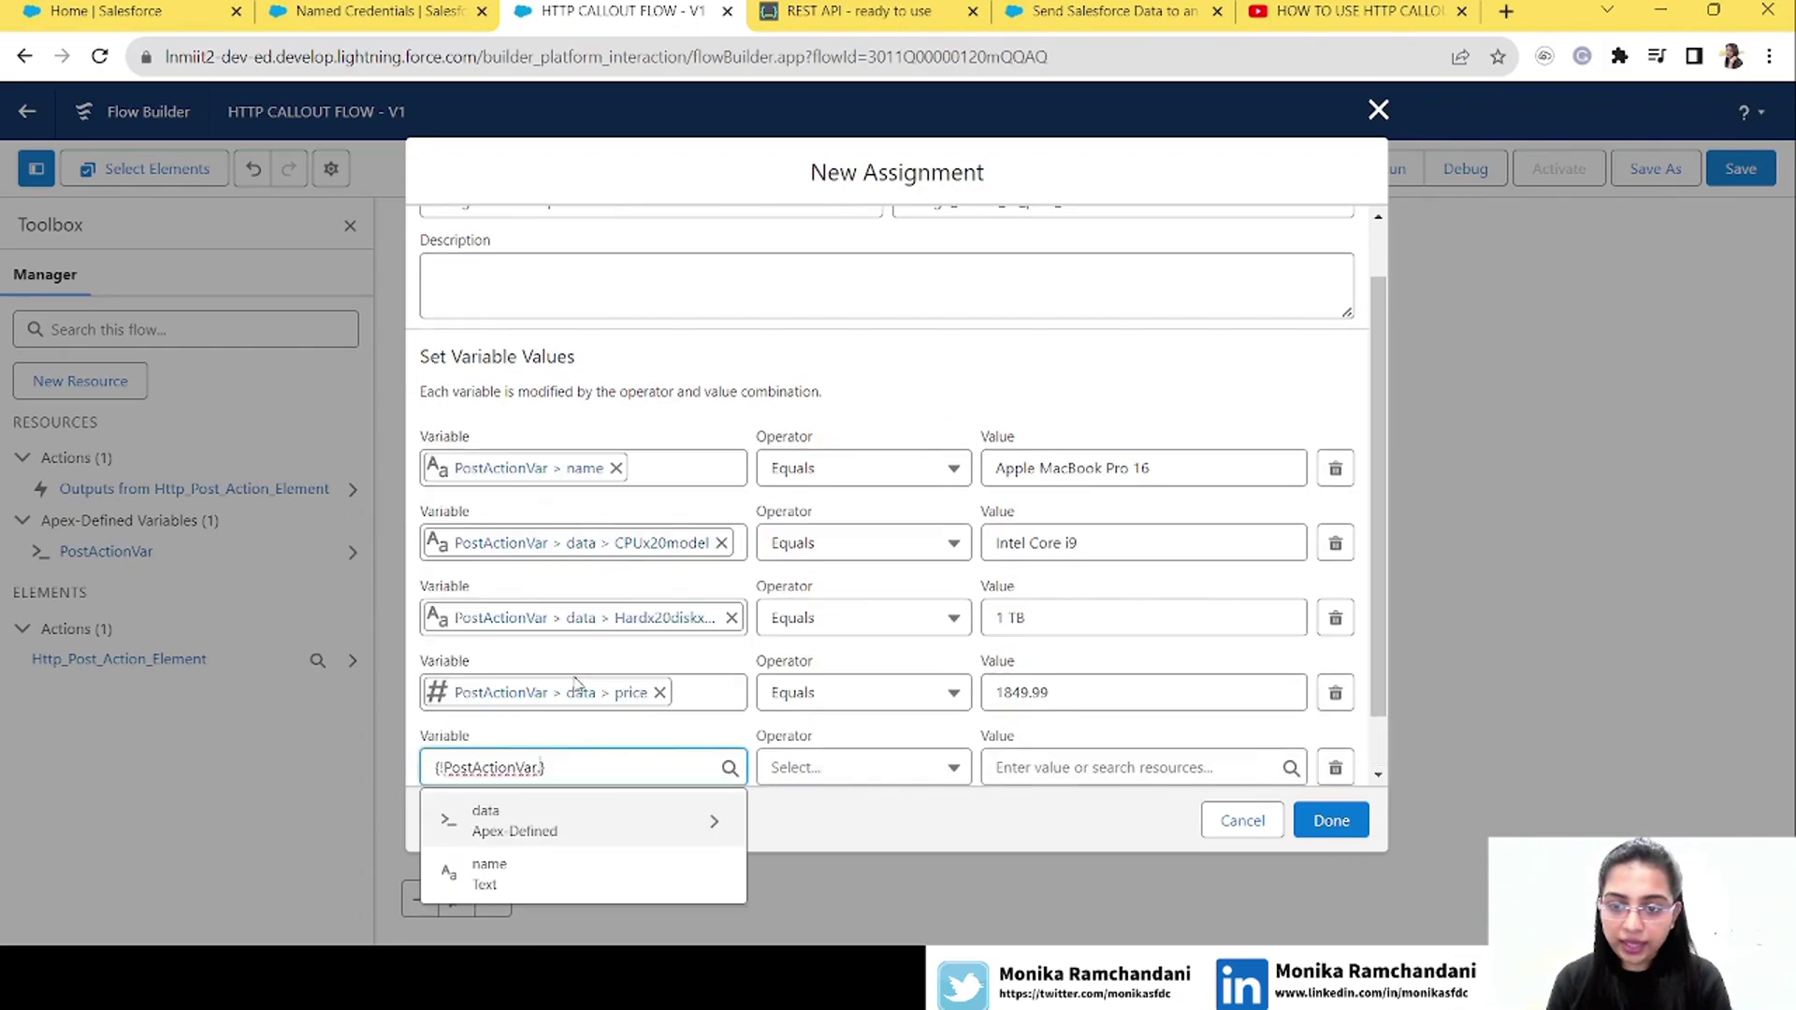
left_click(531, 823)
left_click(496, 711)
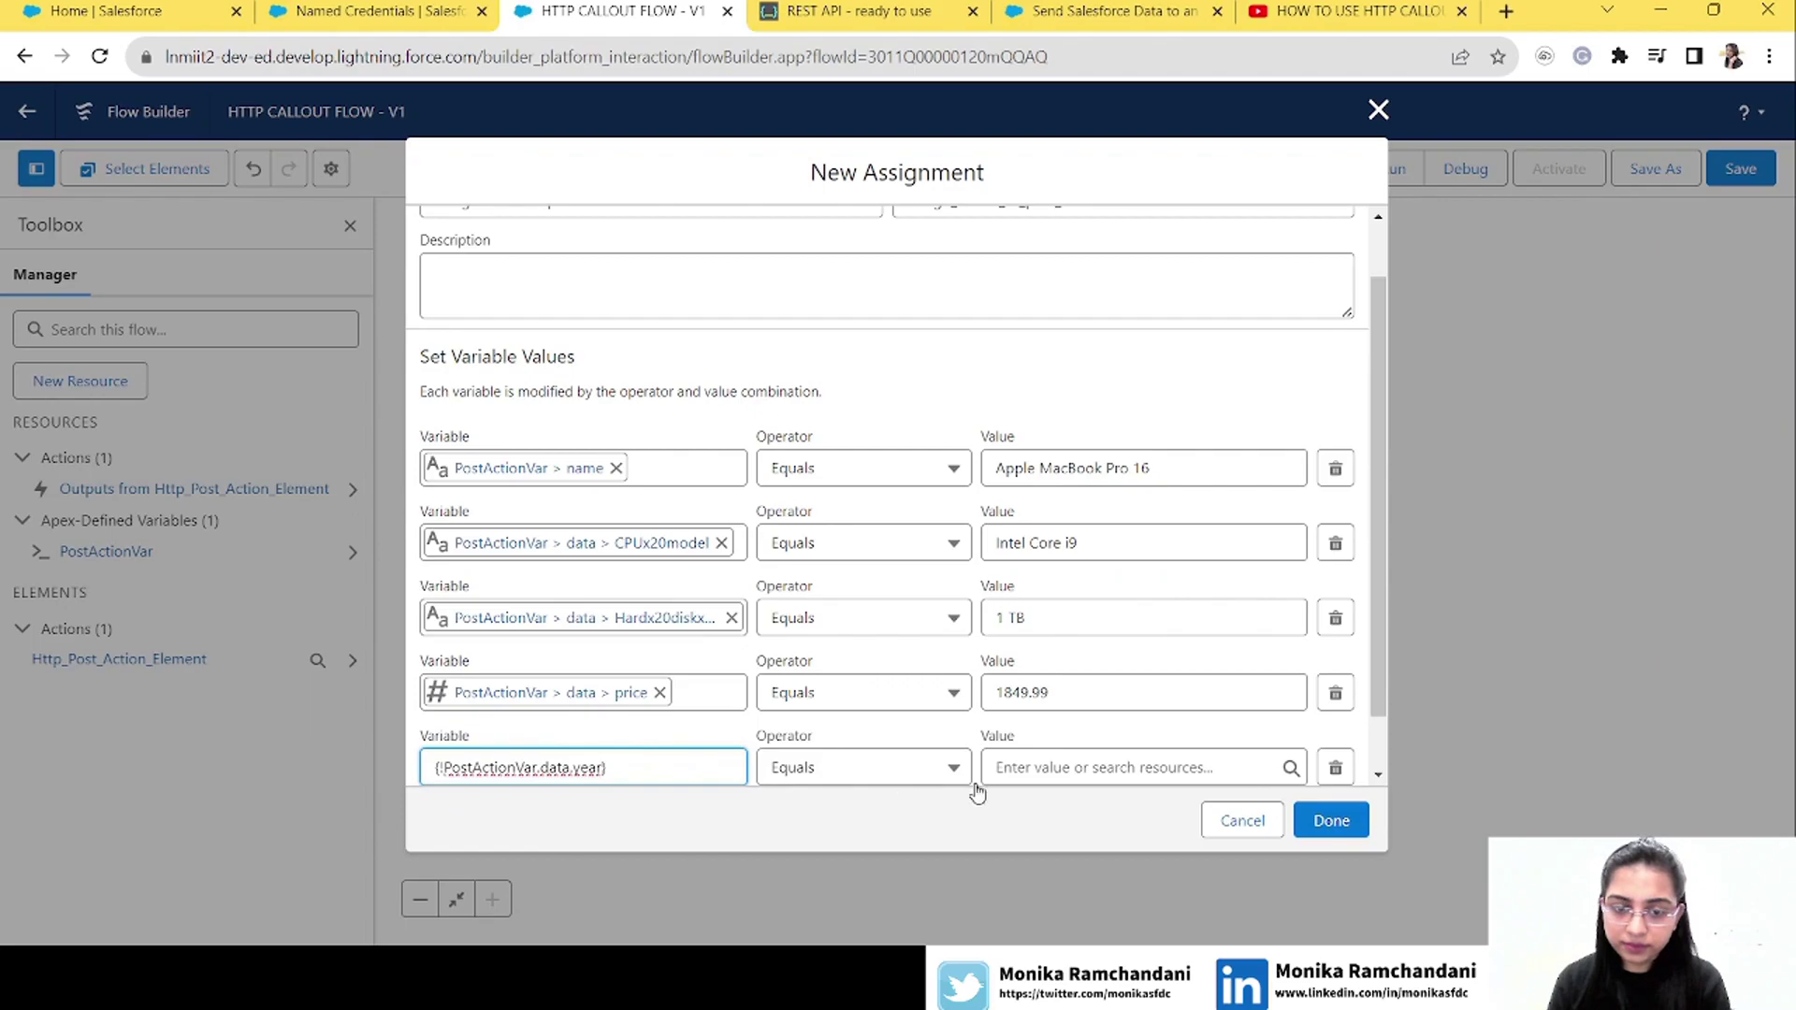
left_click(1019, 762)
type("2019")
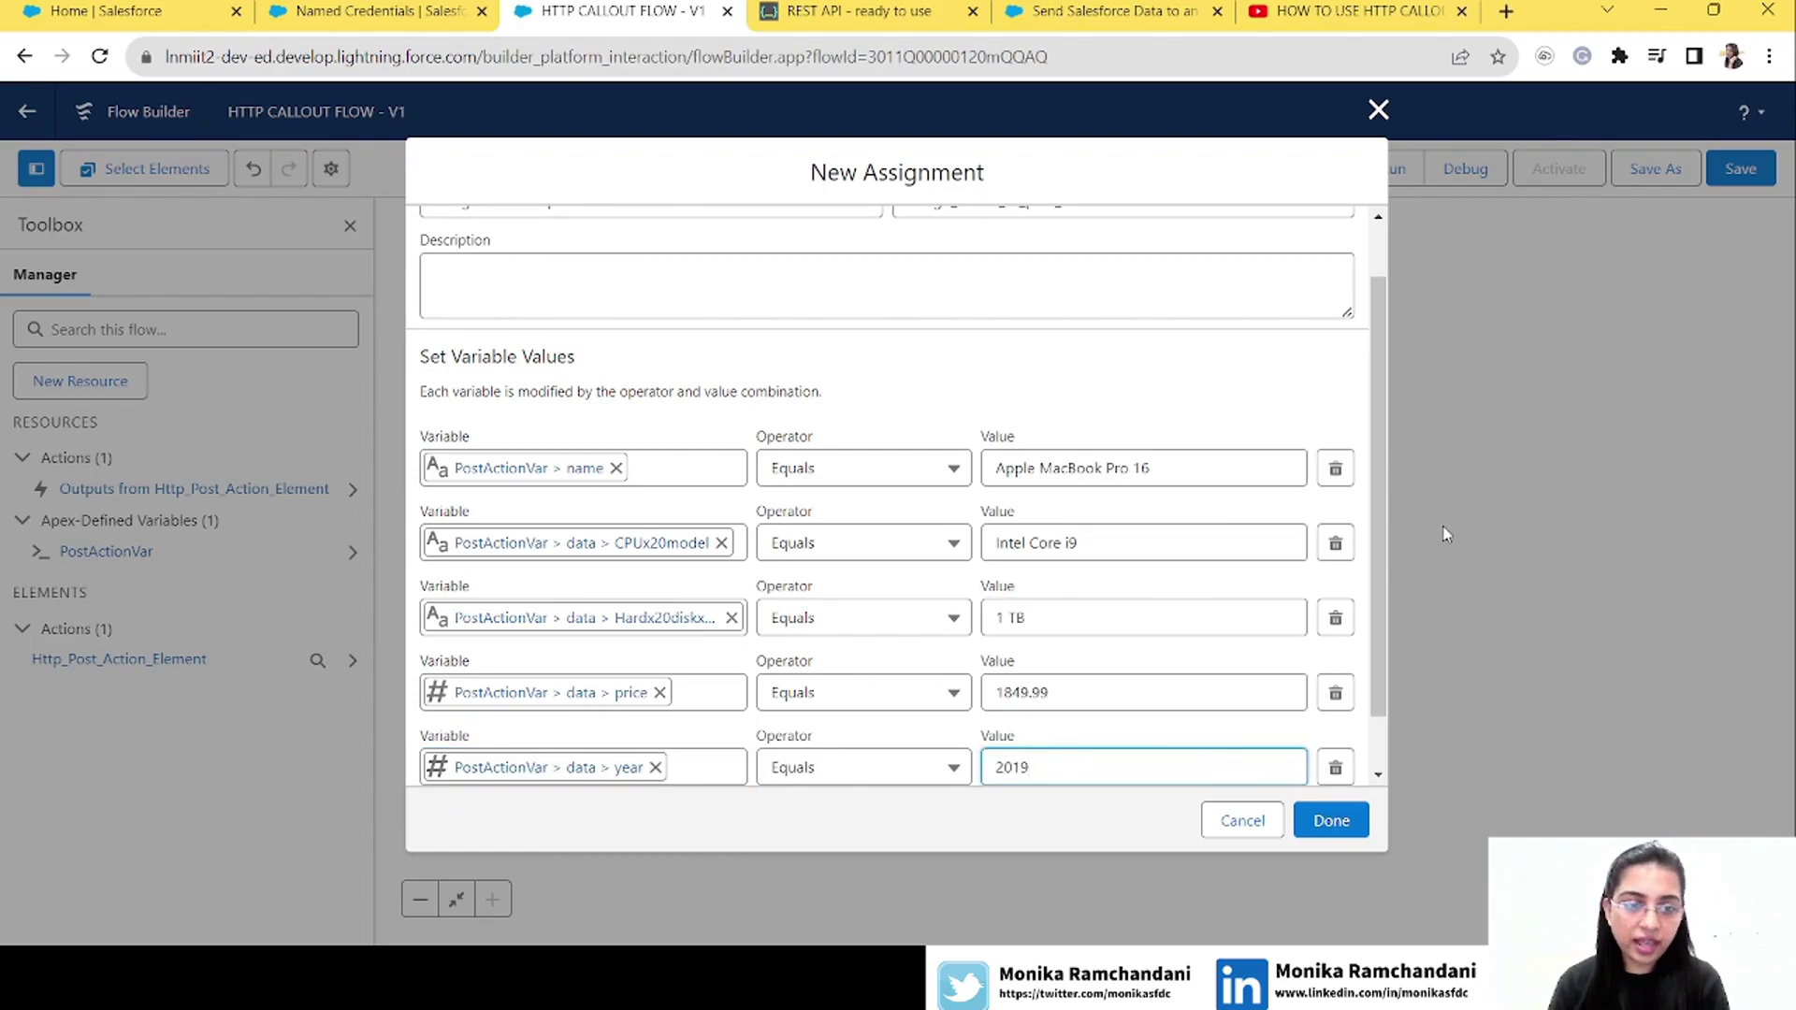
scroll(1378, 561, "down", 1)
left_click(1335, 822)
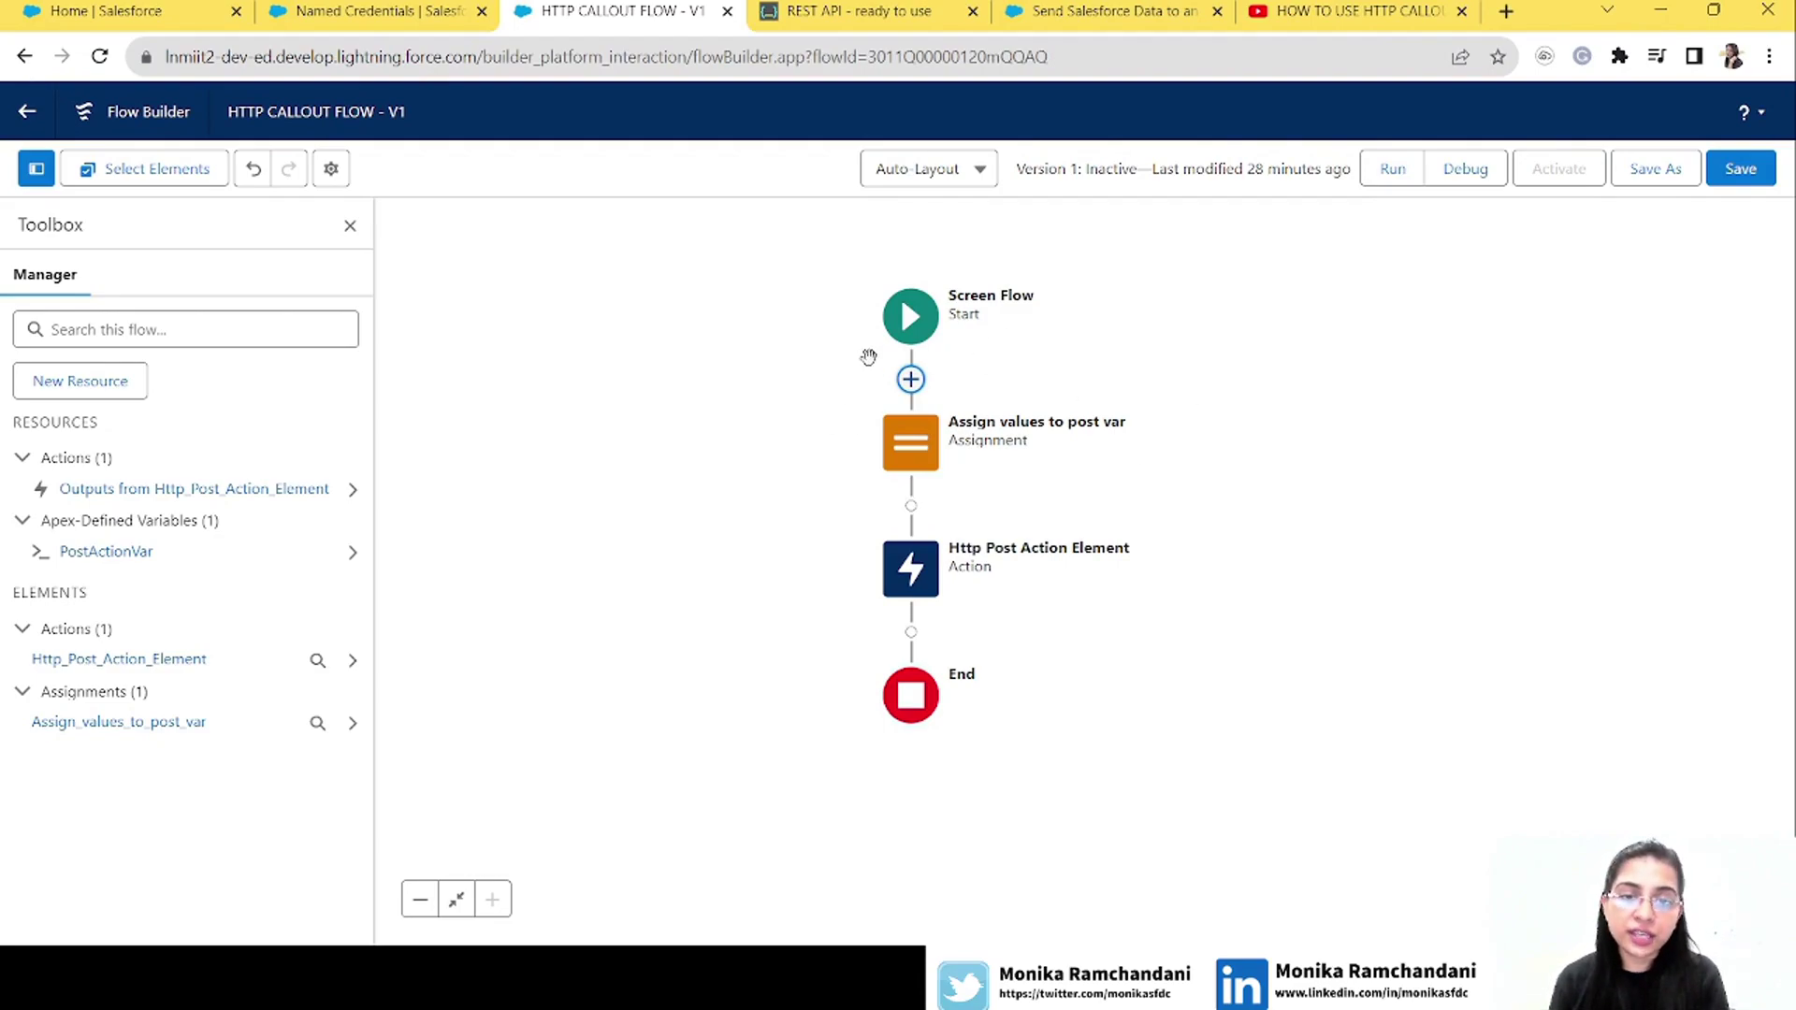
Save the flow and run it in debug mode with the default debug options
left_click(908, 577)
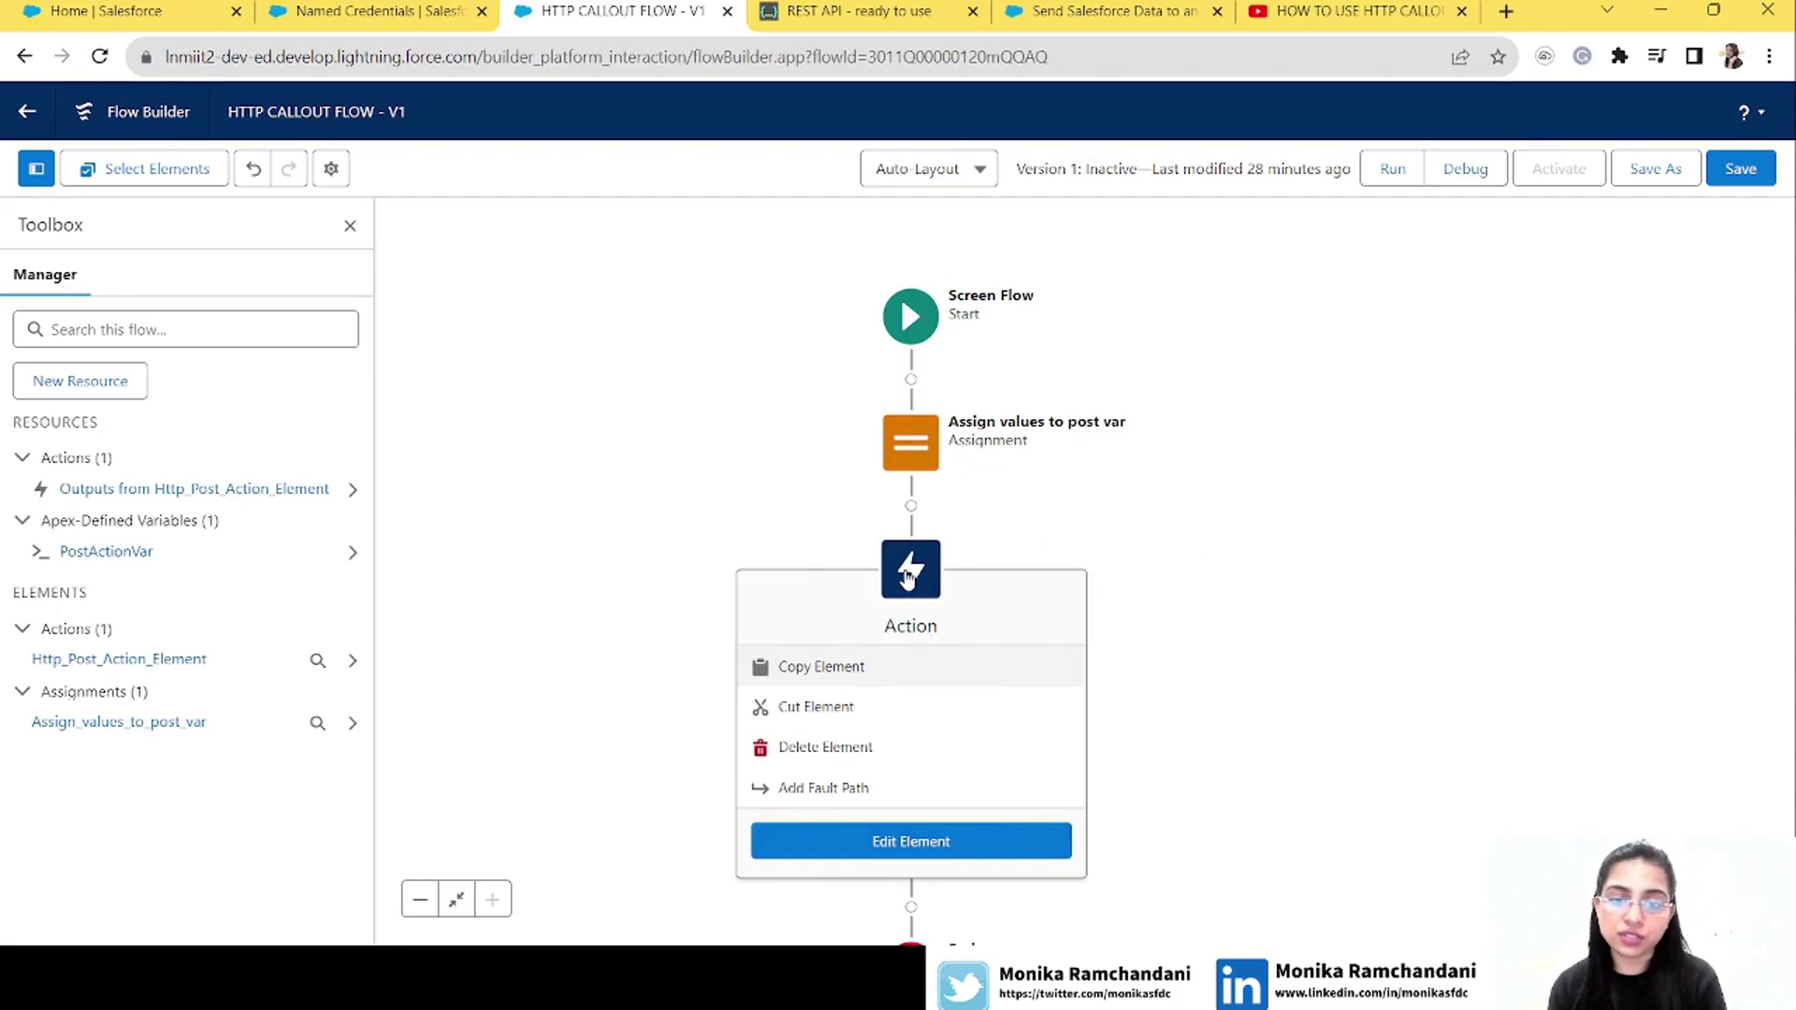
left_click(907, 577)
left_click(1742, 173)
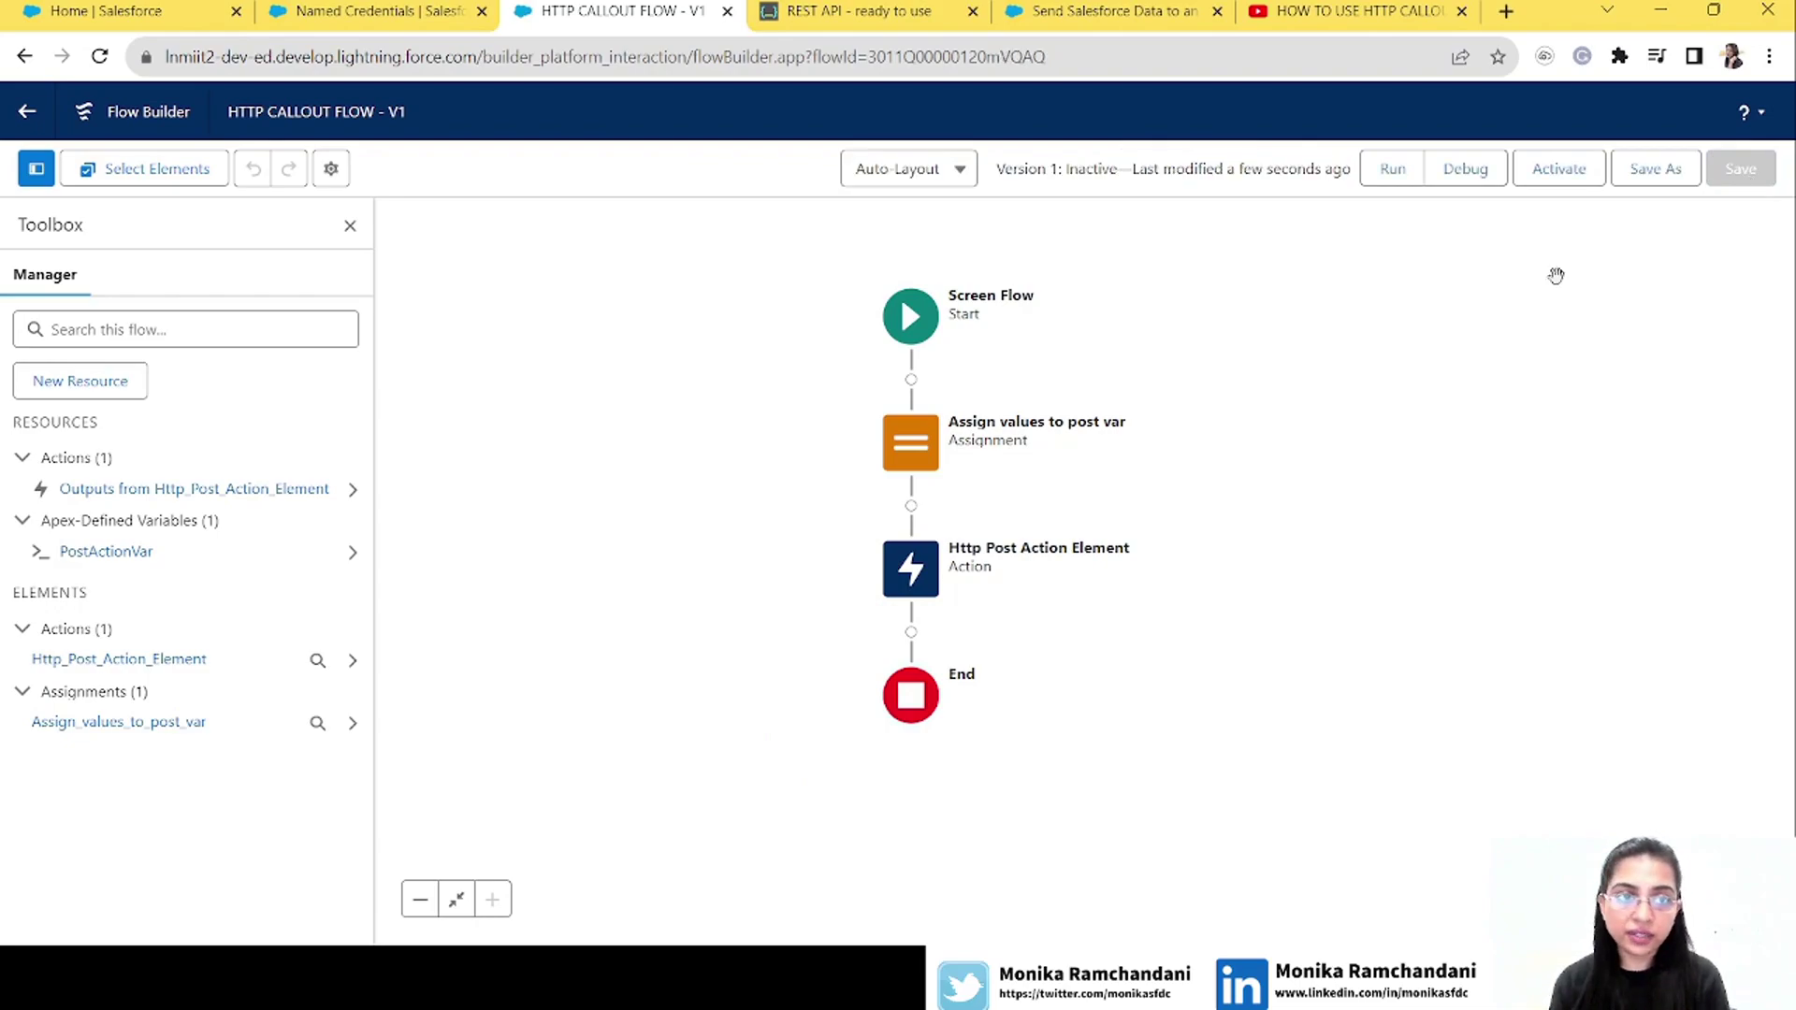
left_click(1464, 173)
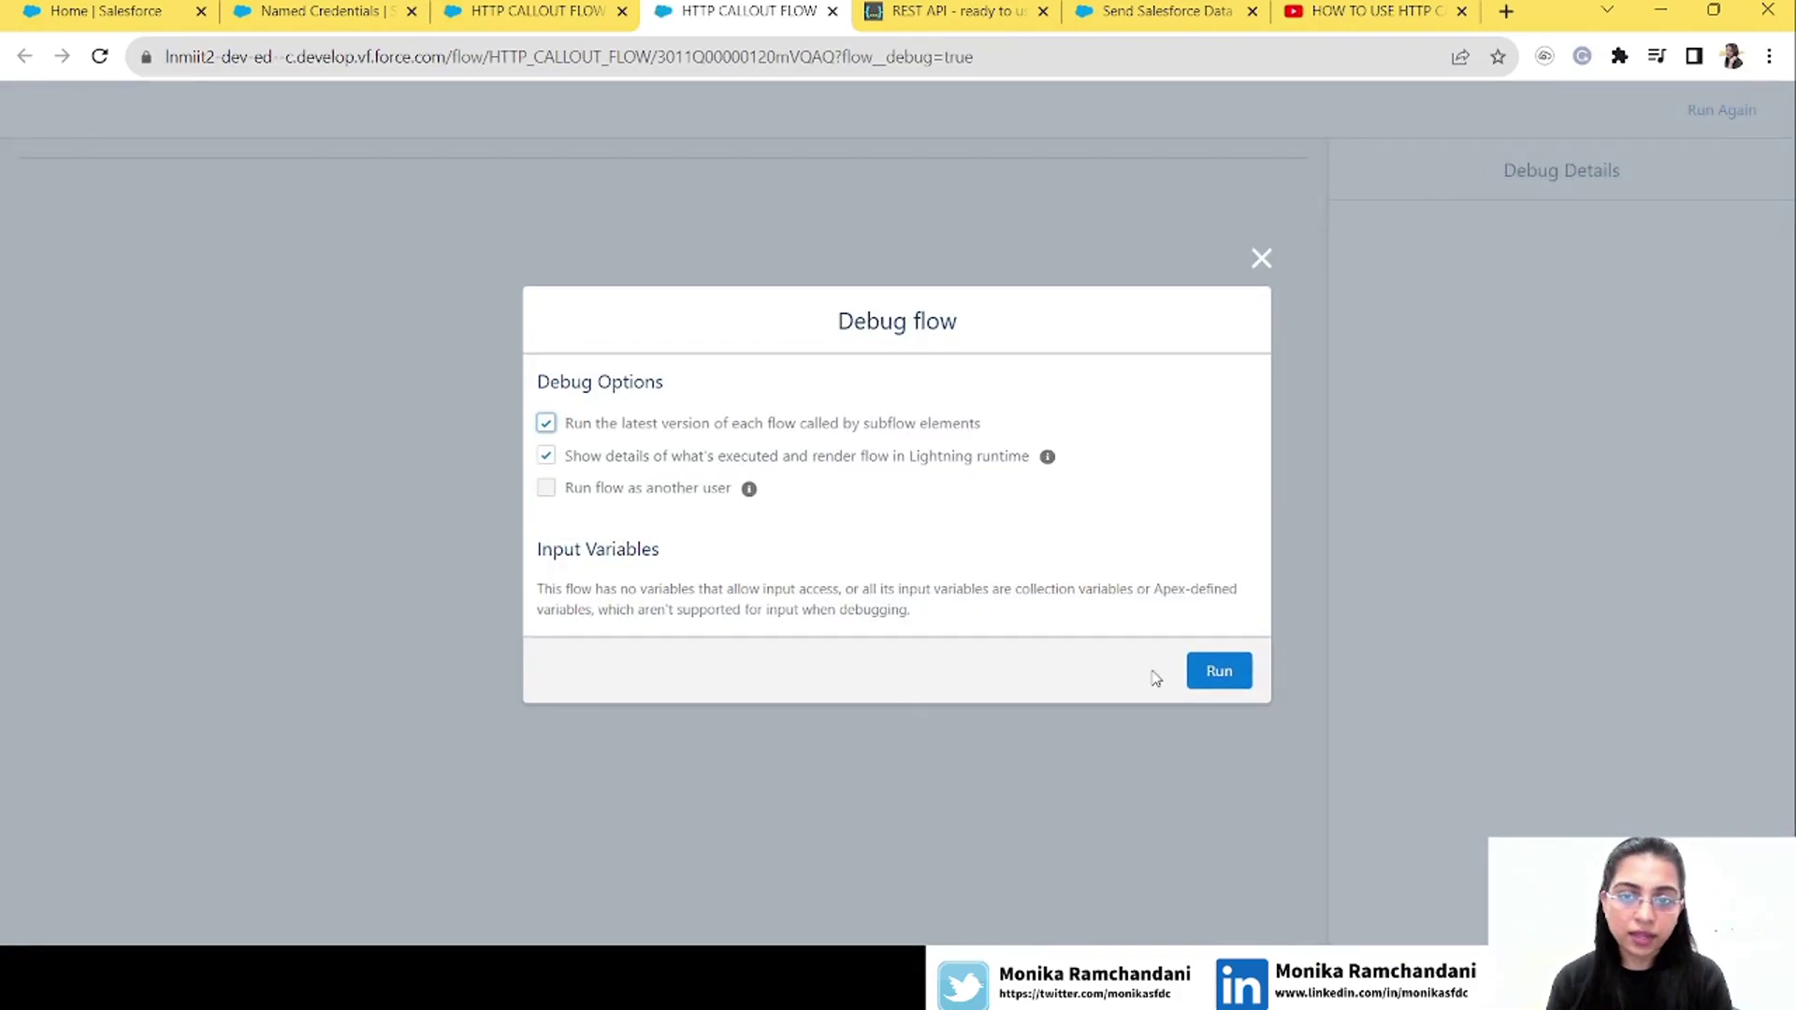
left_click(1216, 671)
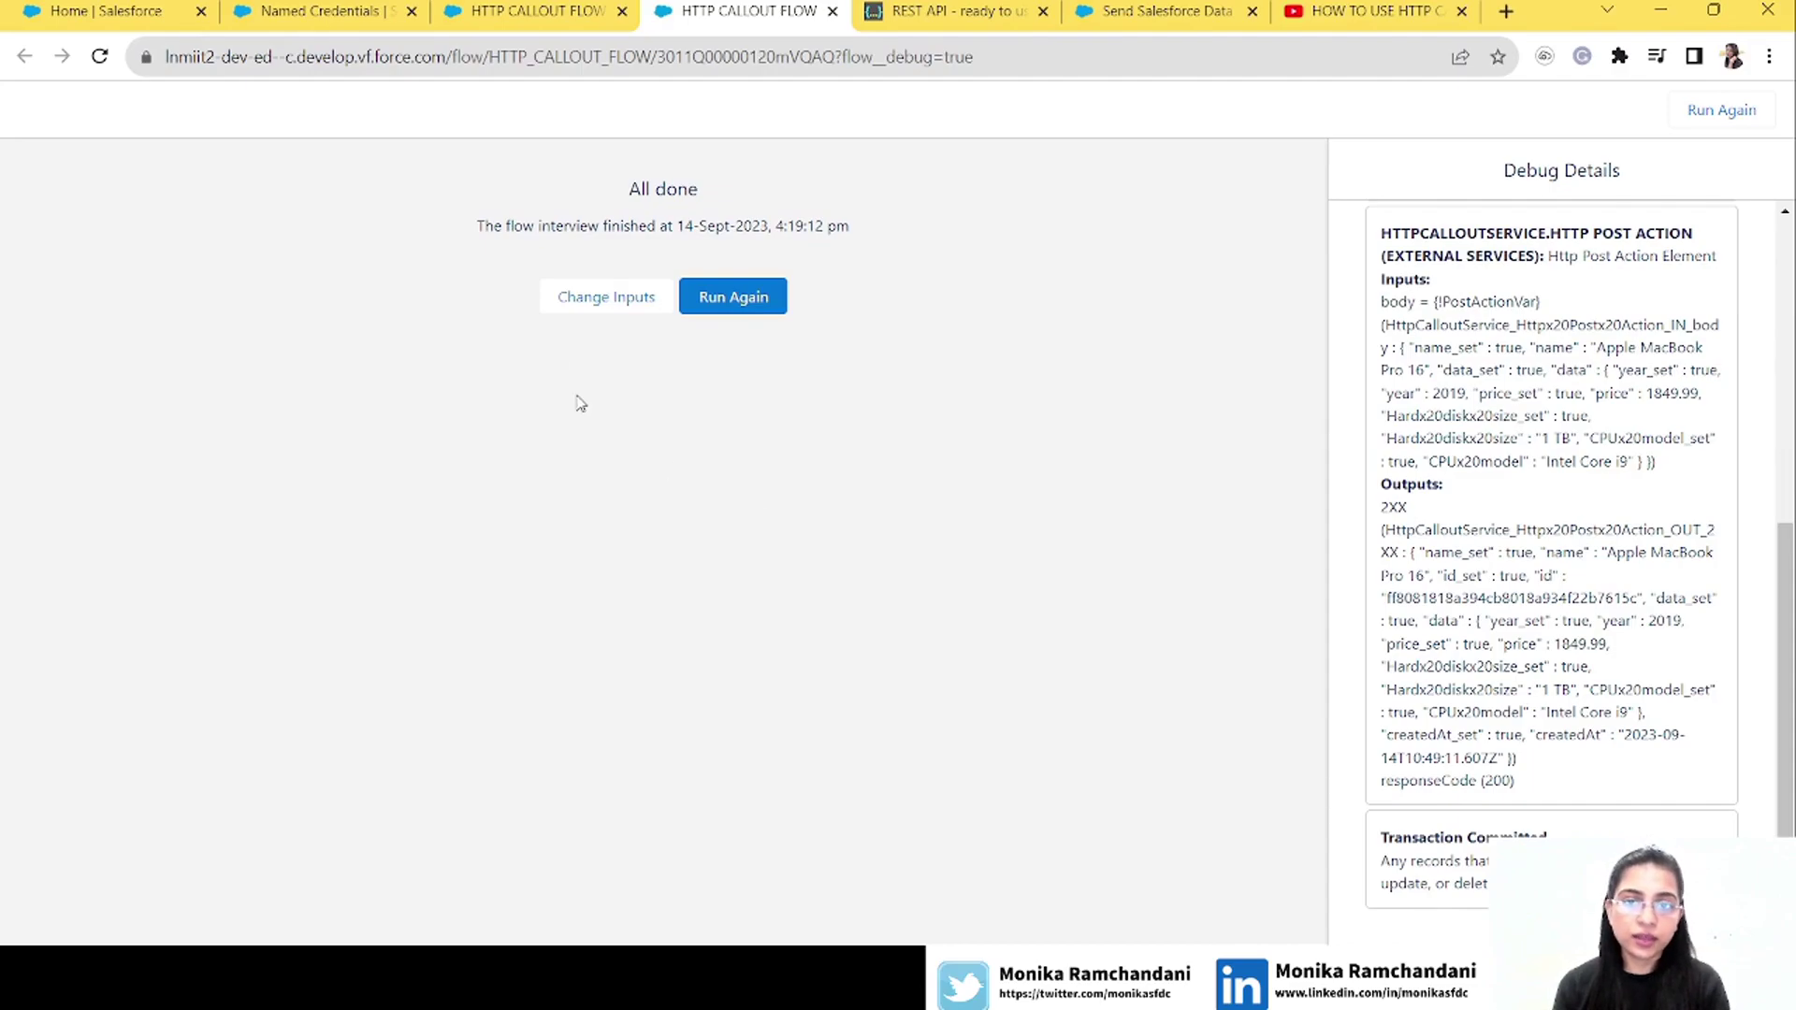
Examine the debug details for the assigned values, the POST request body and the returned id, compare with restful-api.dev's sample response, and close the debug run
left_click_drag(1788, 613, 1782, 309)
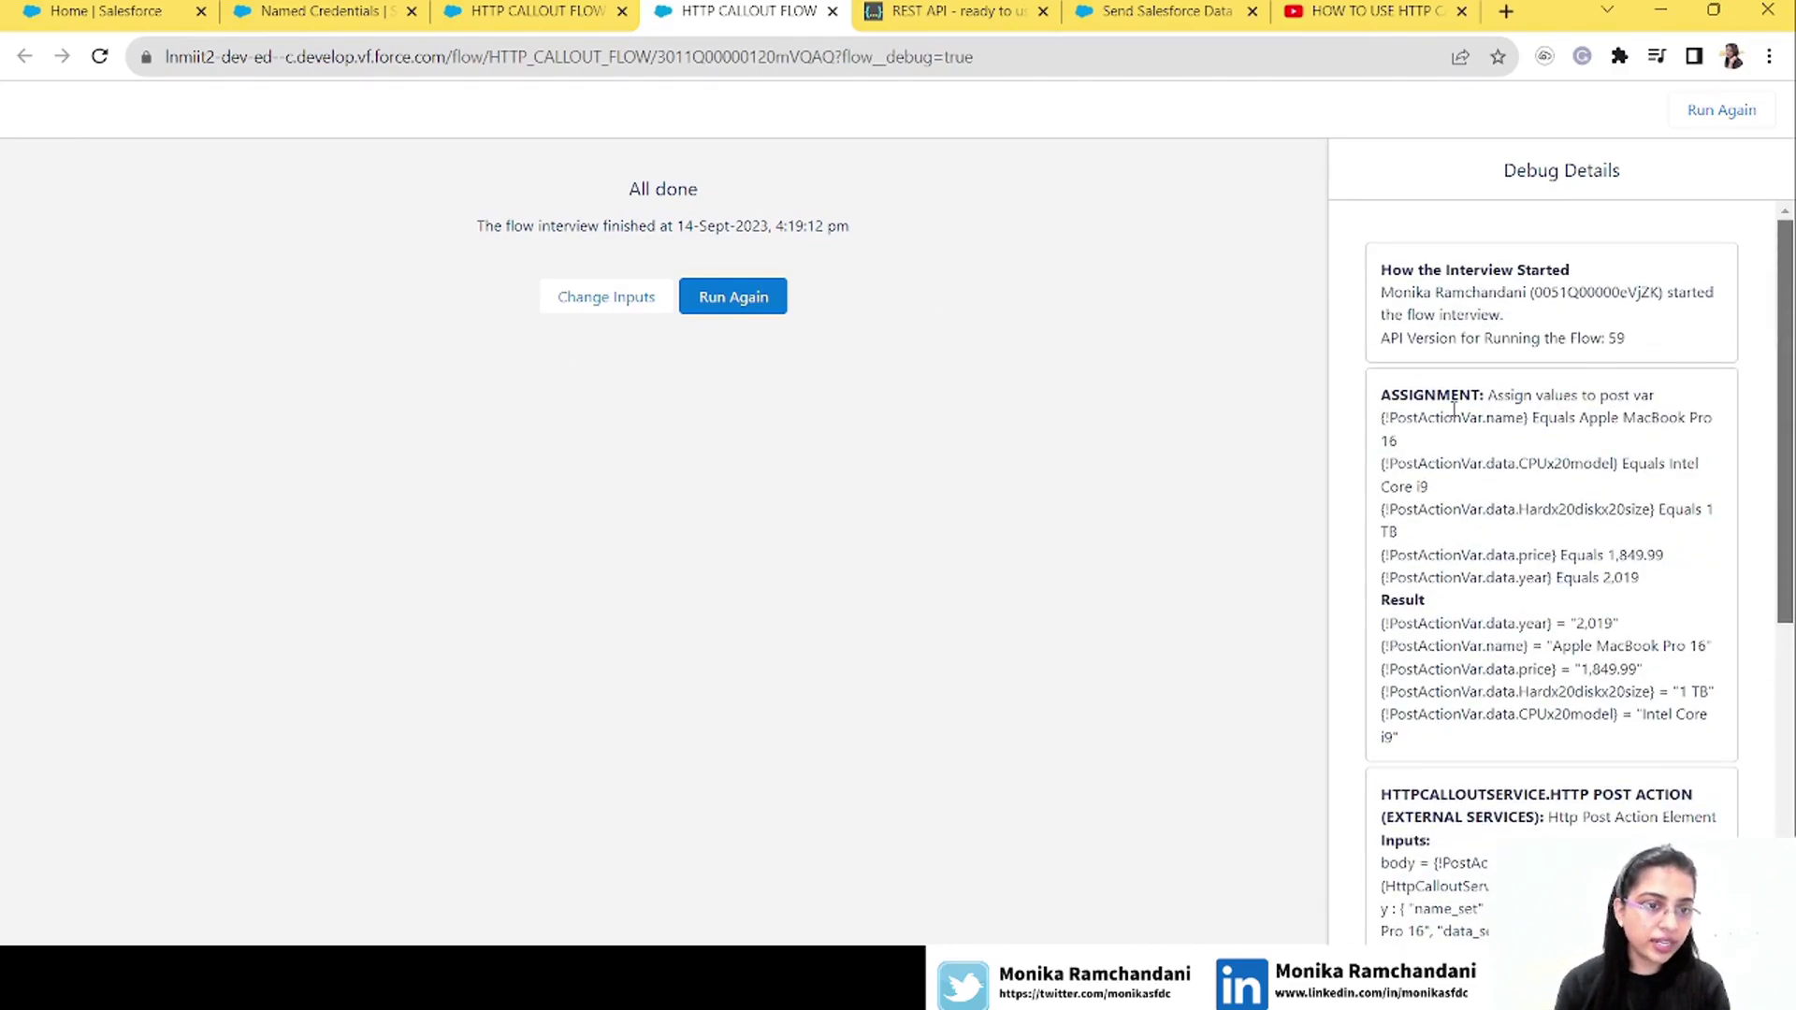
left_click_drag(1384, 393, 1431, 733)
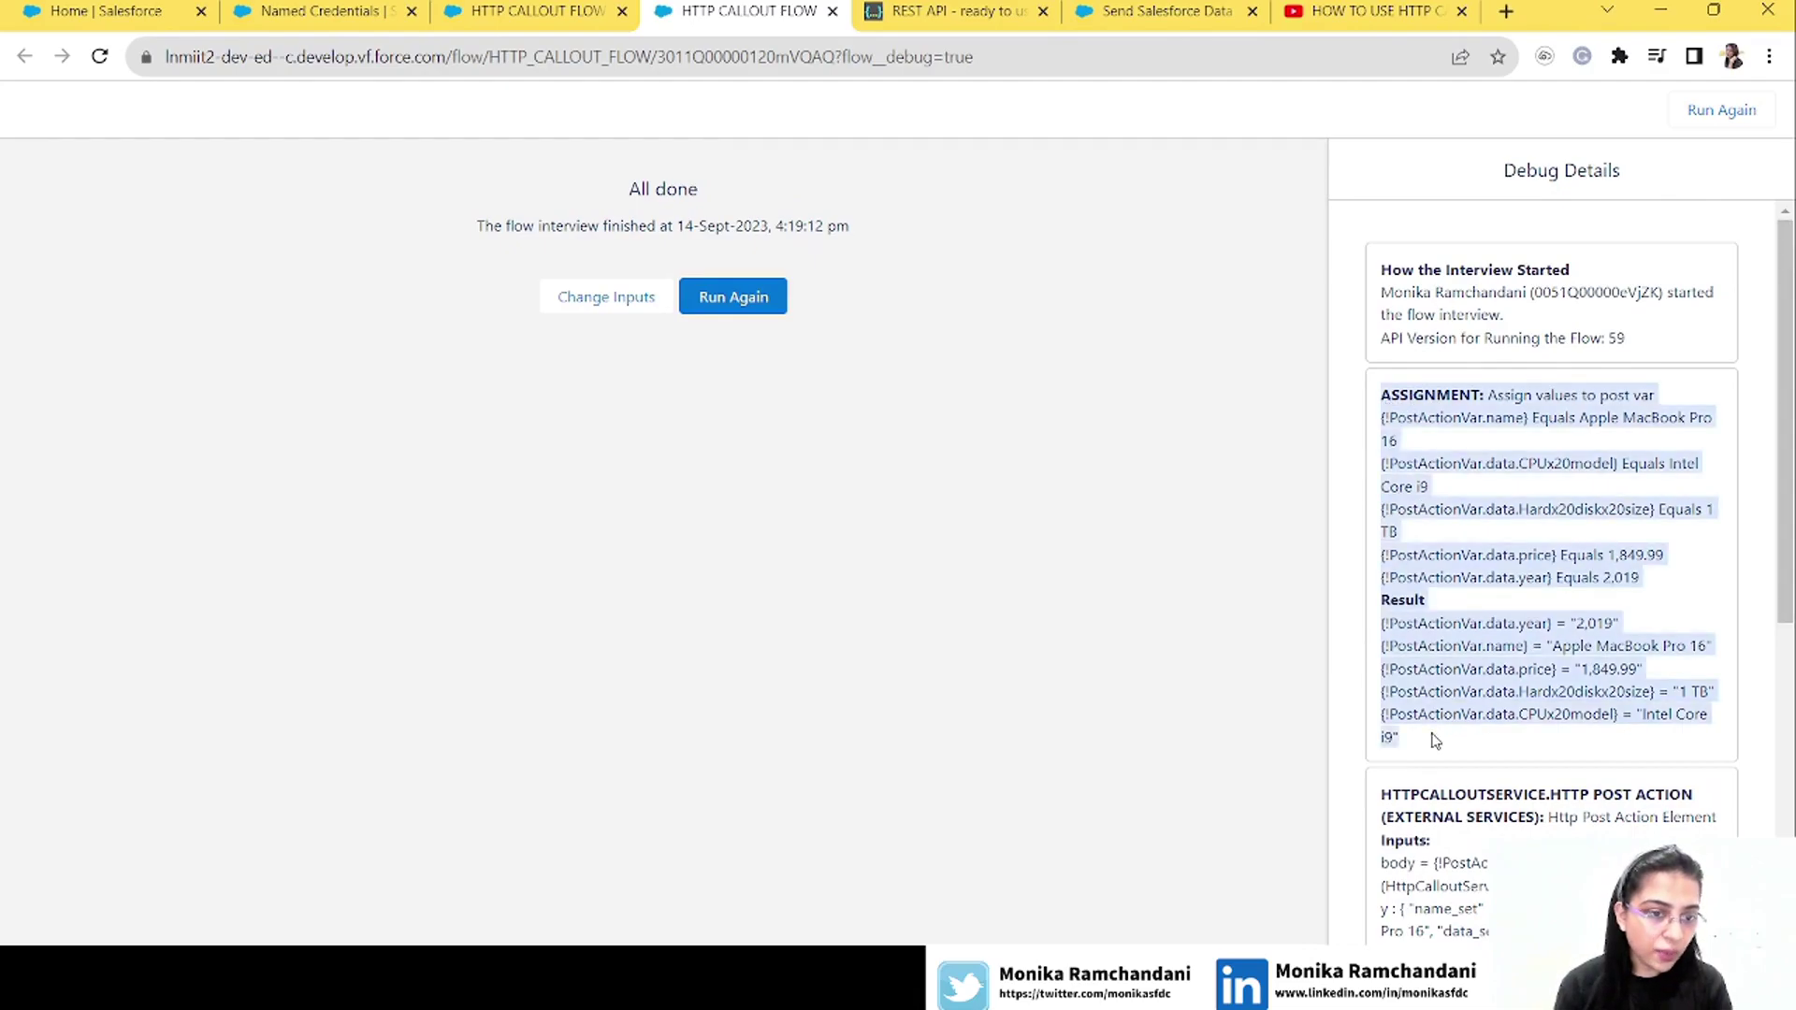
scroll(1549, 738, "down", 5)
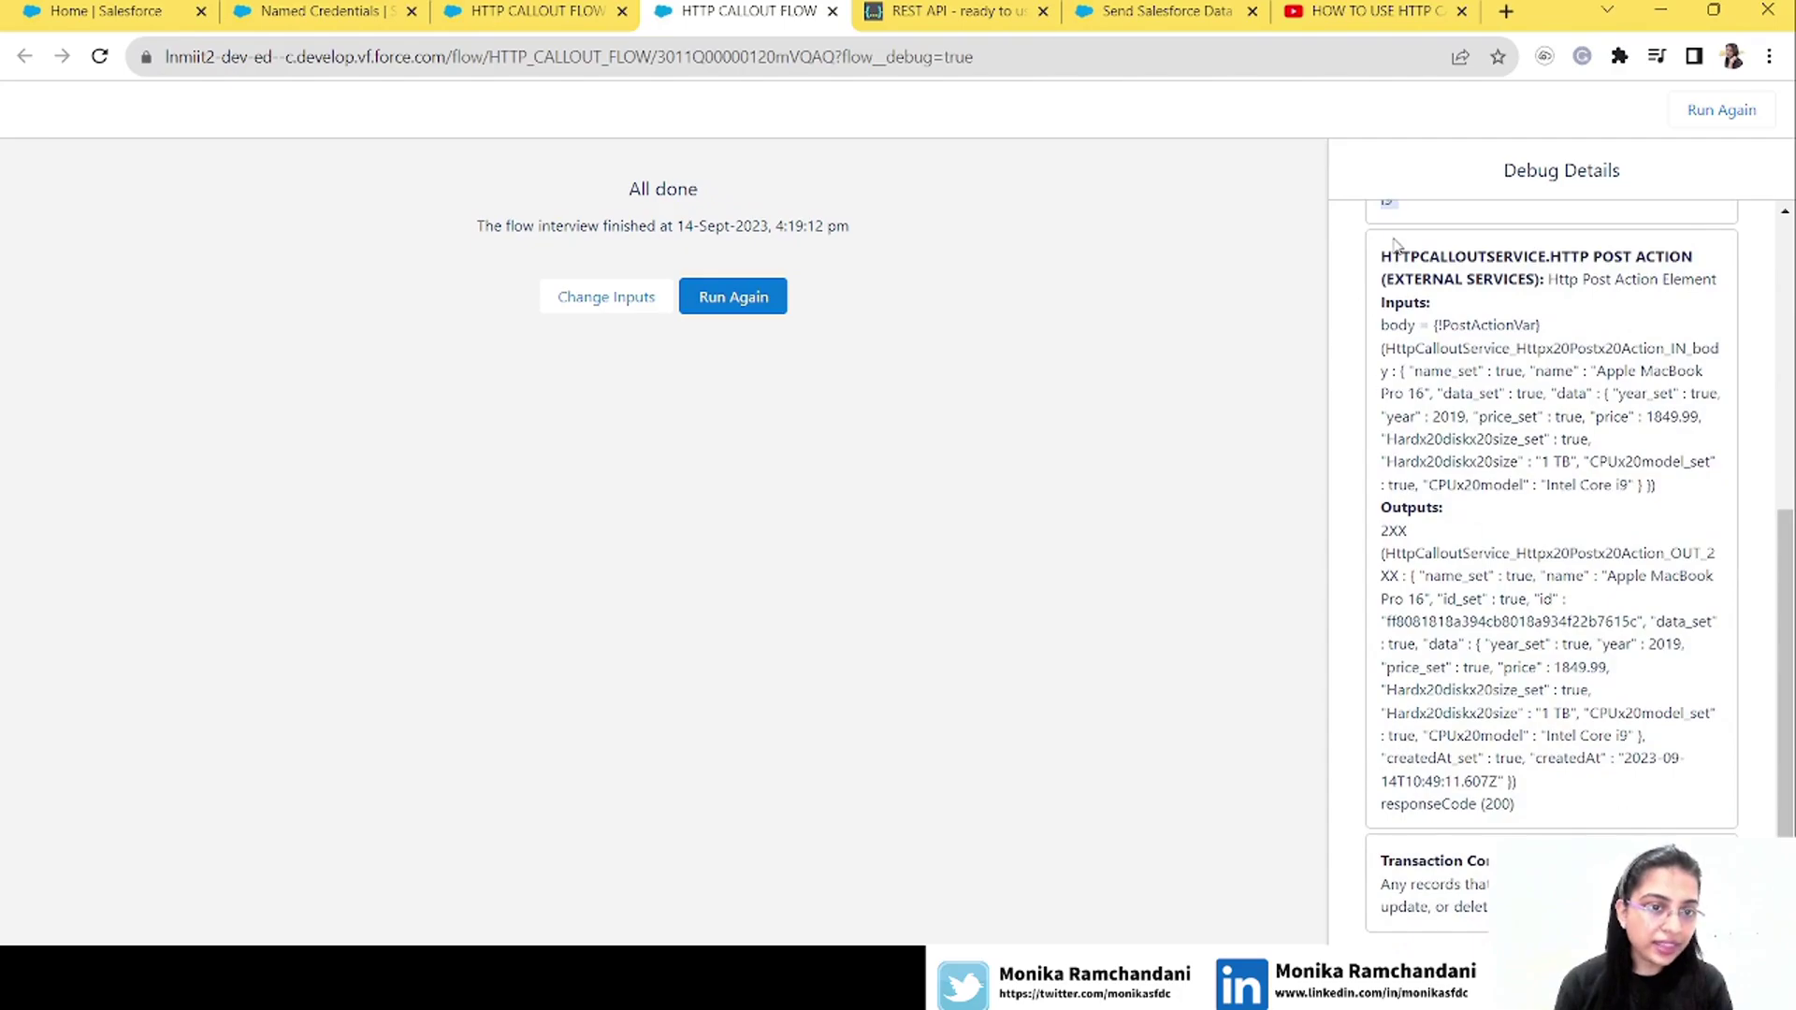
left_click_drag(1381, 256, 1673, 500)
left_click(1672, 500)
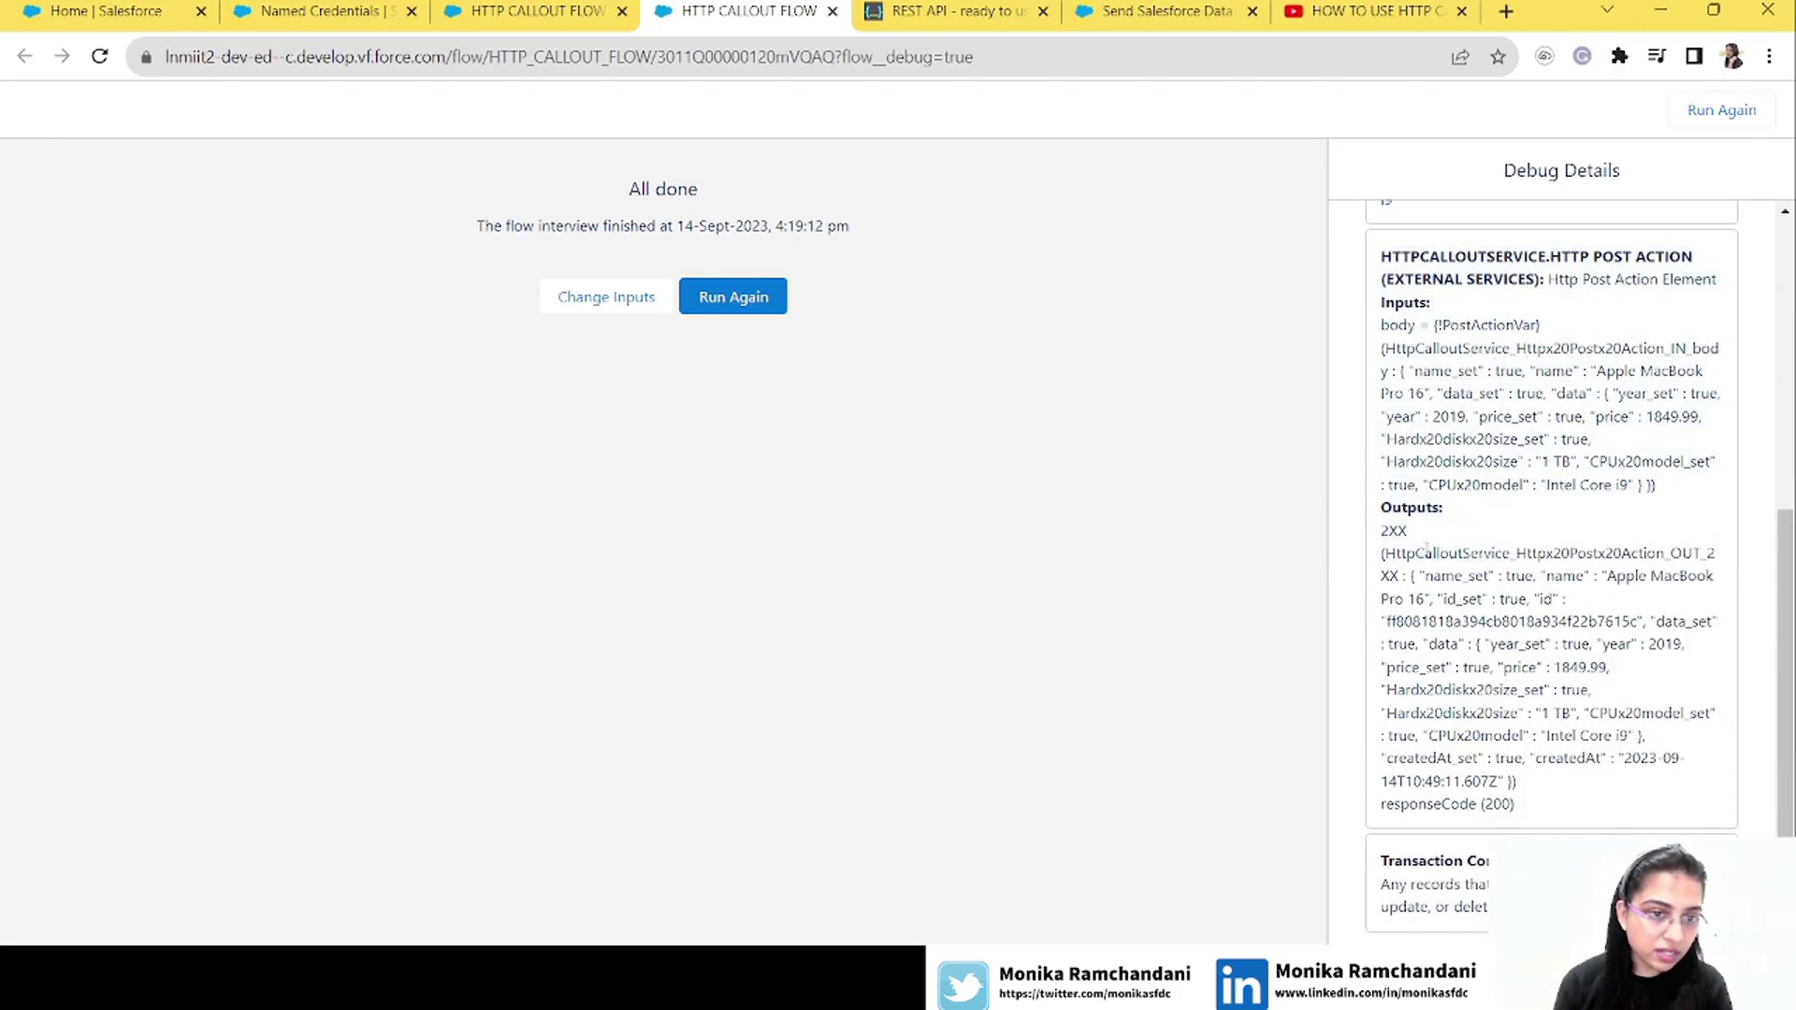
left_click_drag(1384, 554, 1596, 777)
left_click(1597, 776)
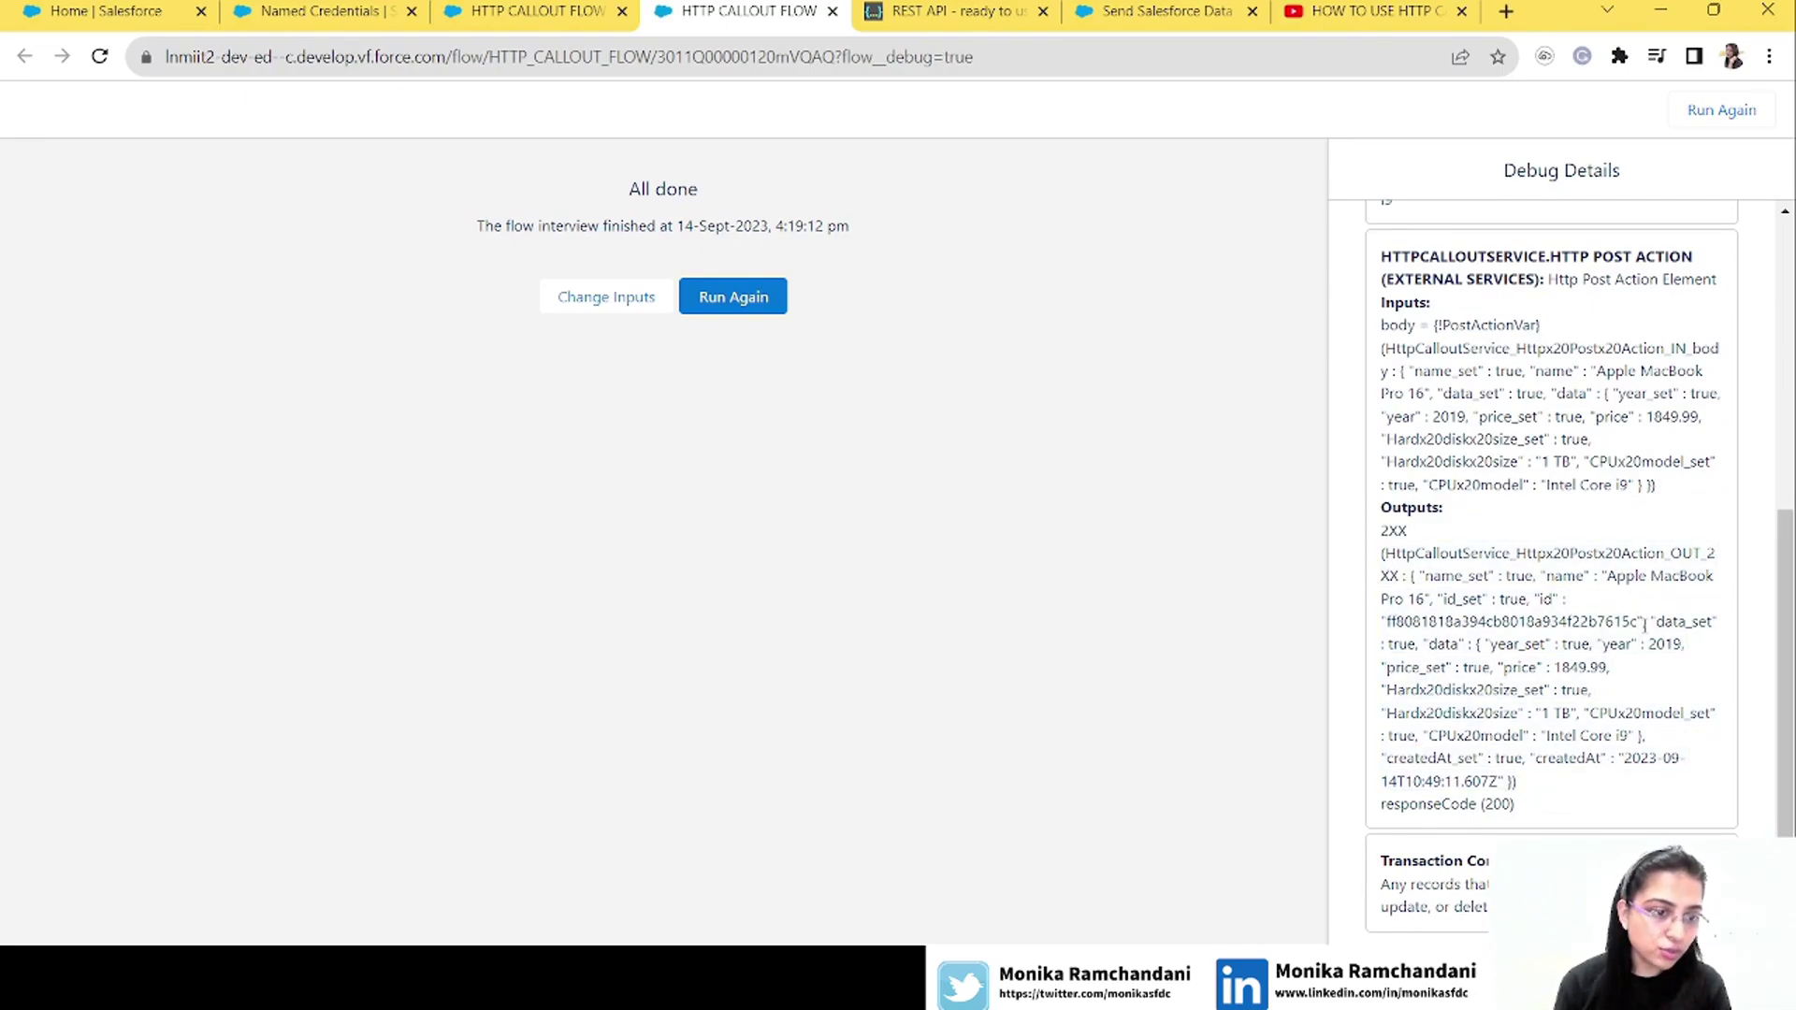
left_click_drag(1639, 621, 1538, 599)
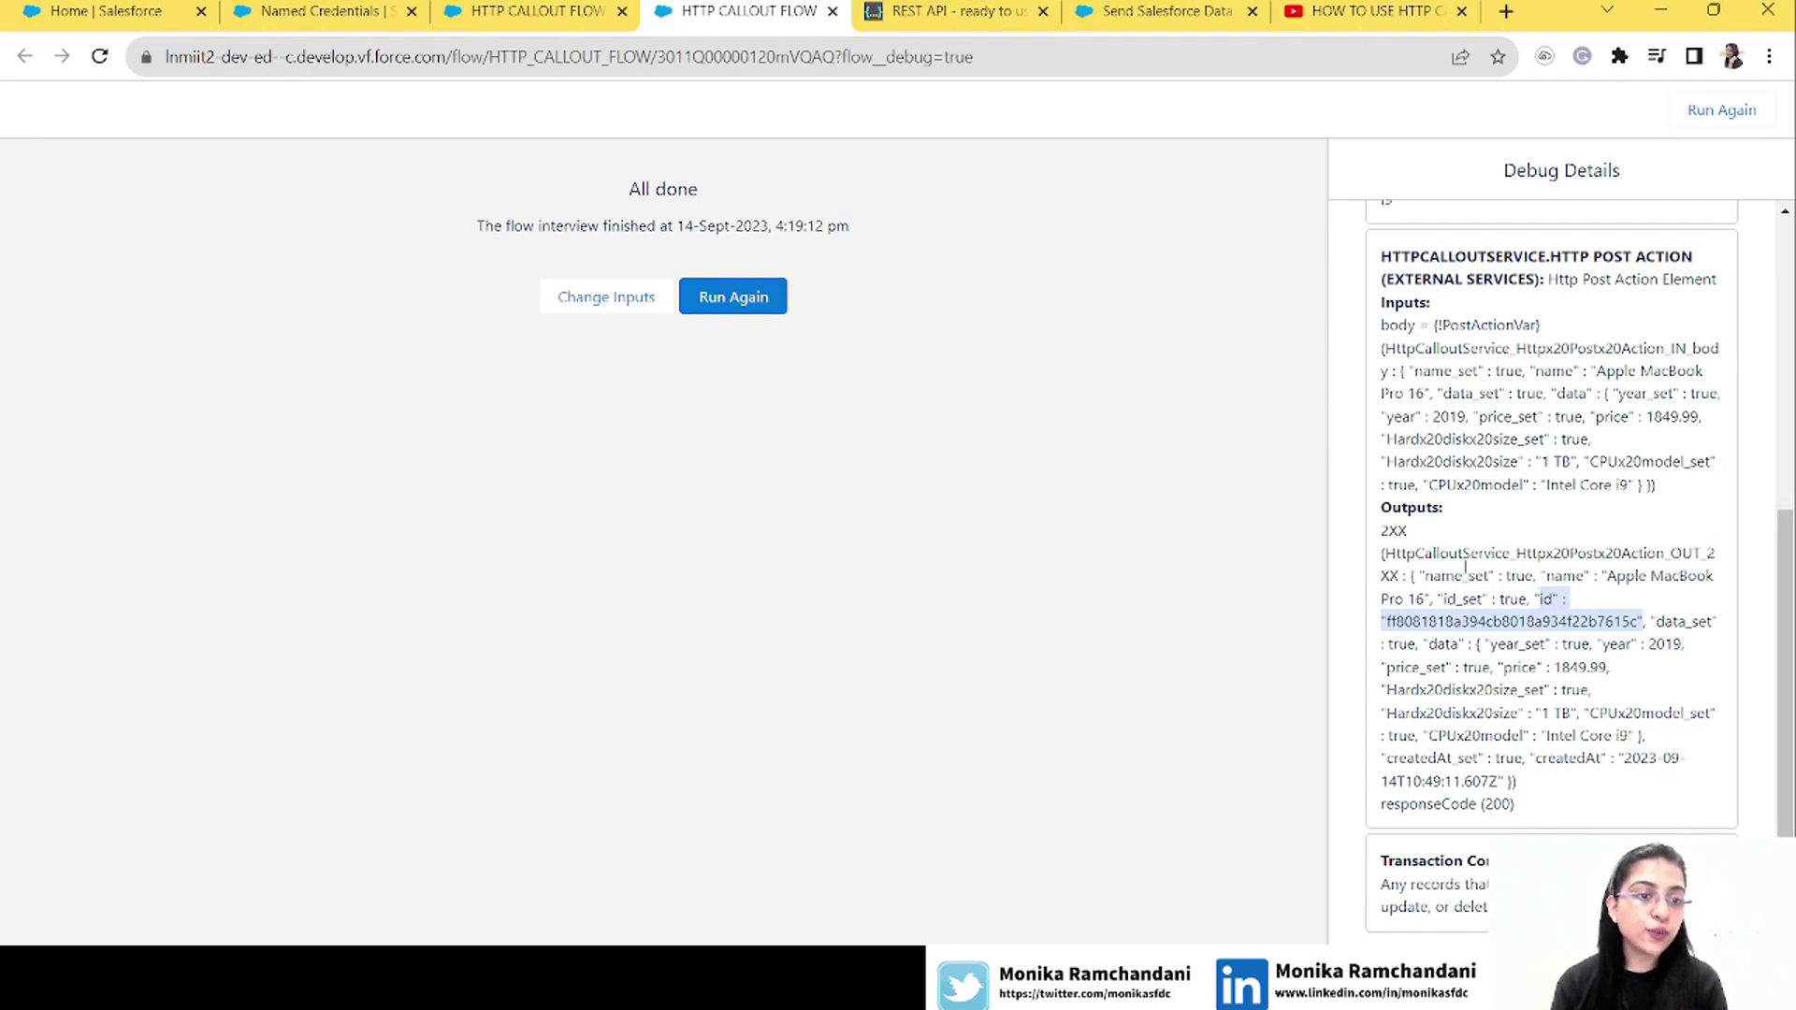
left_click(940, 13)
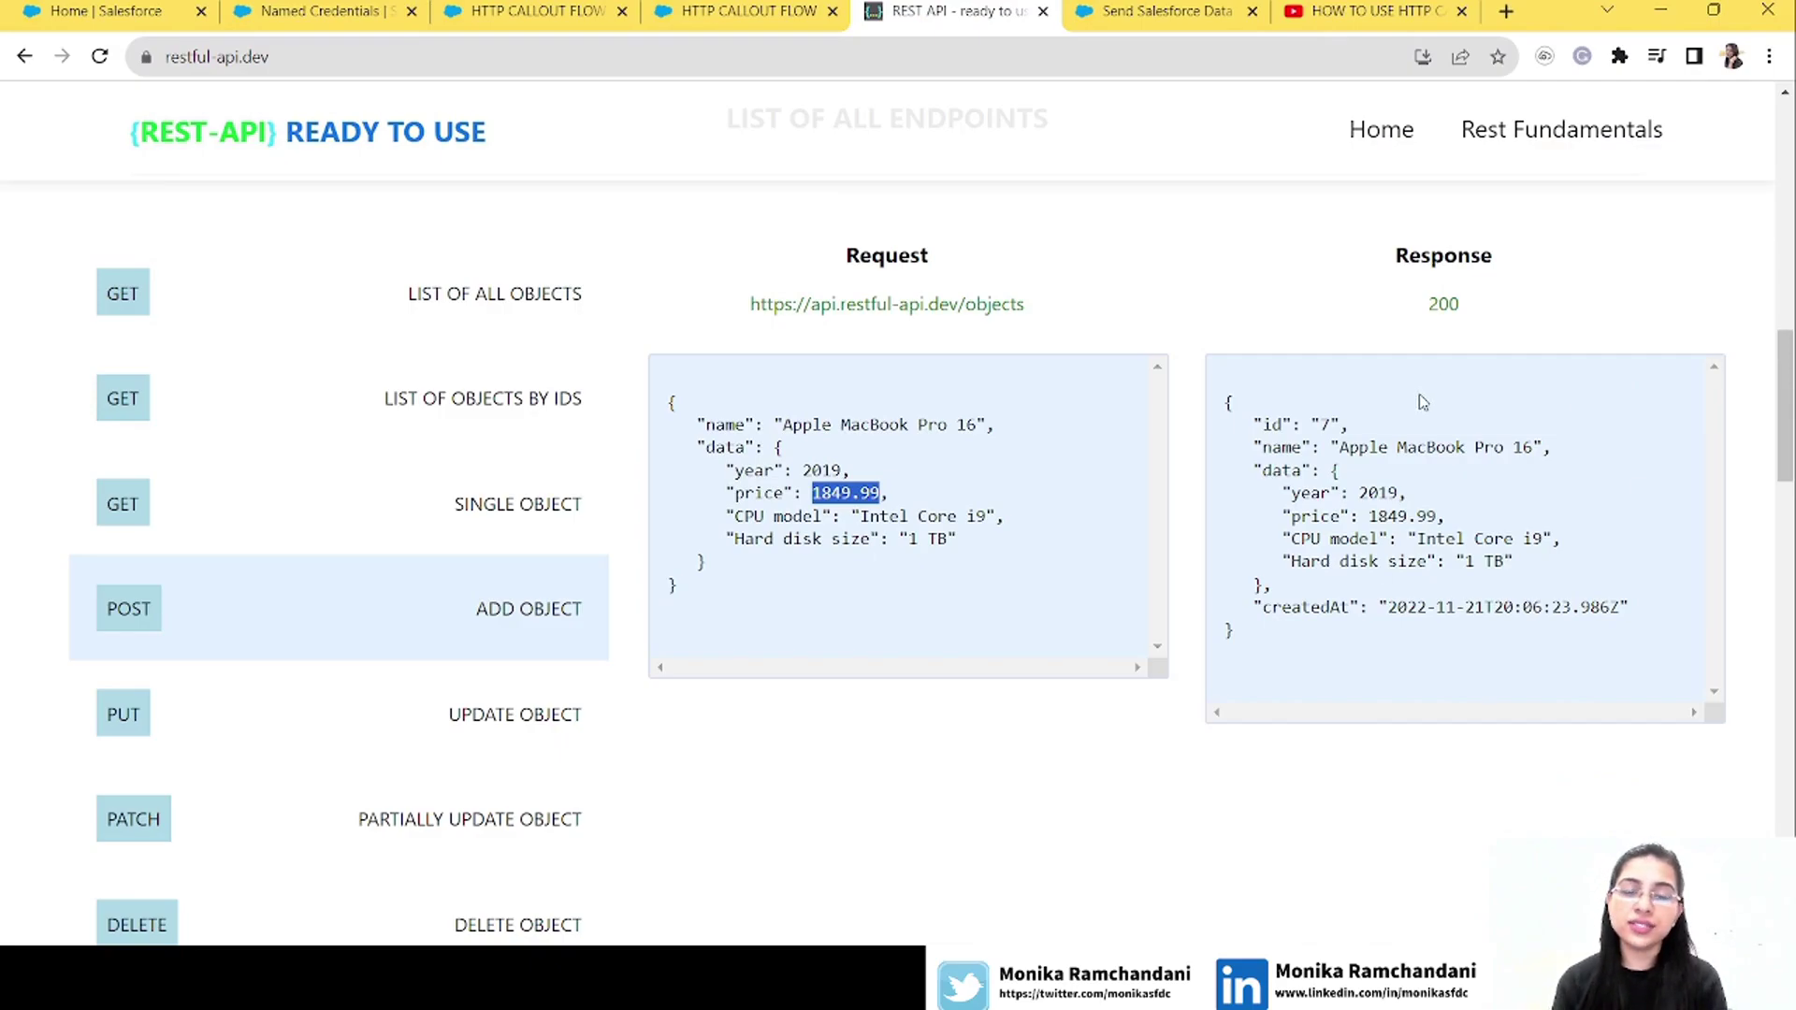
left_click(772, 7)
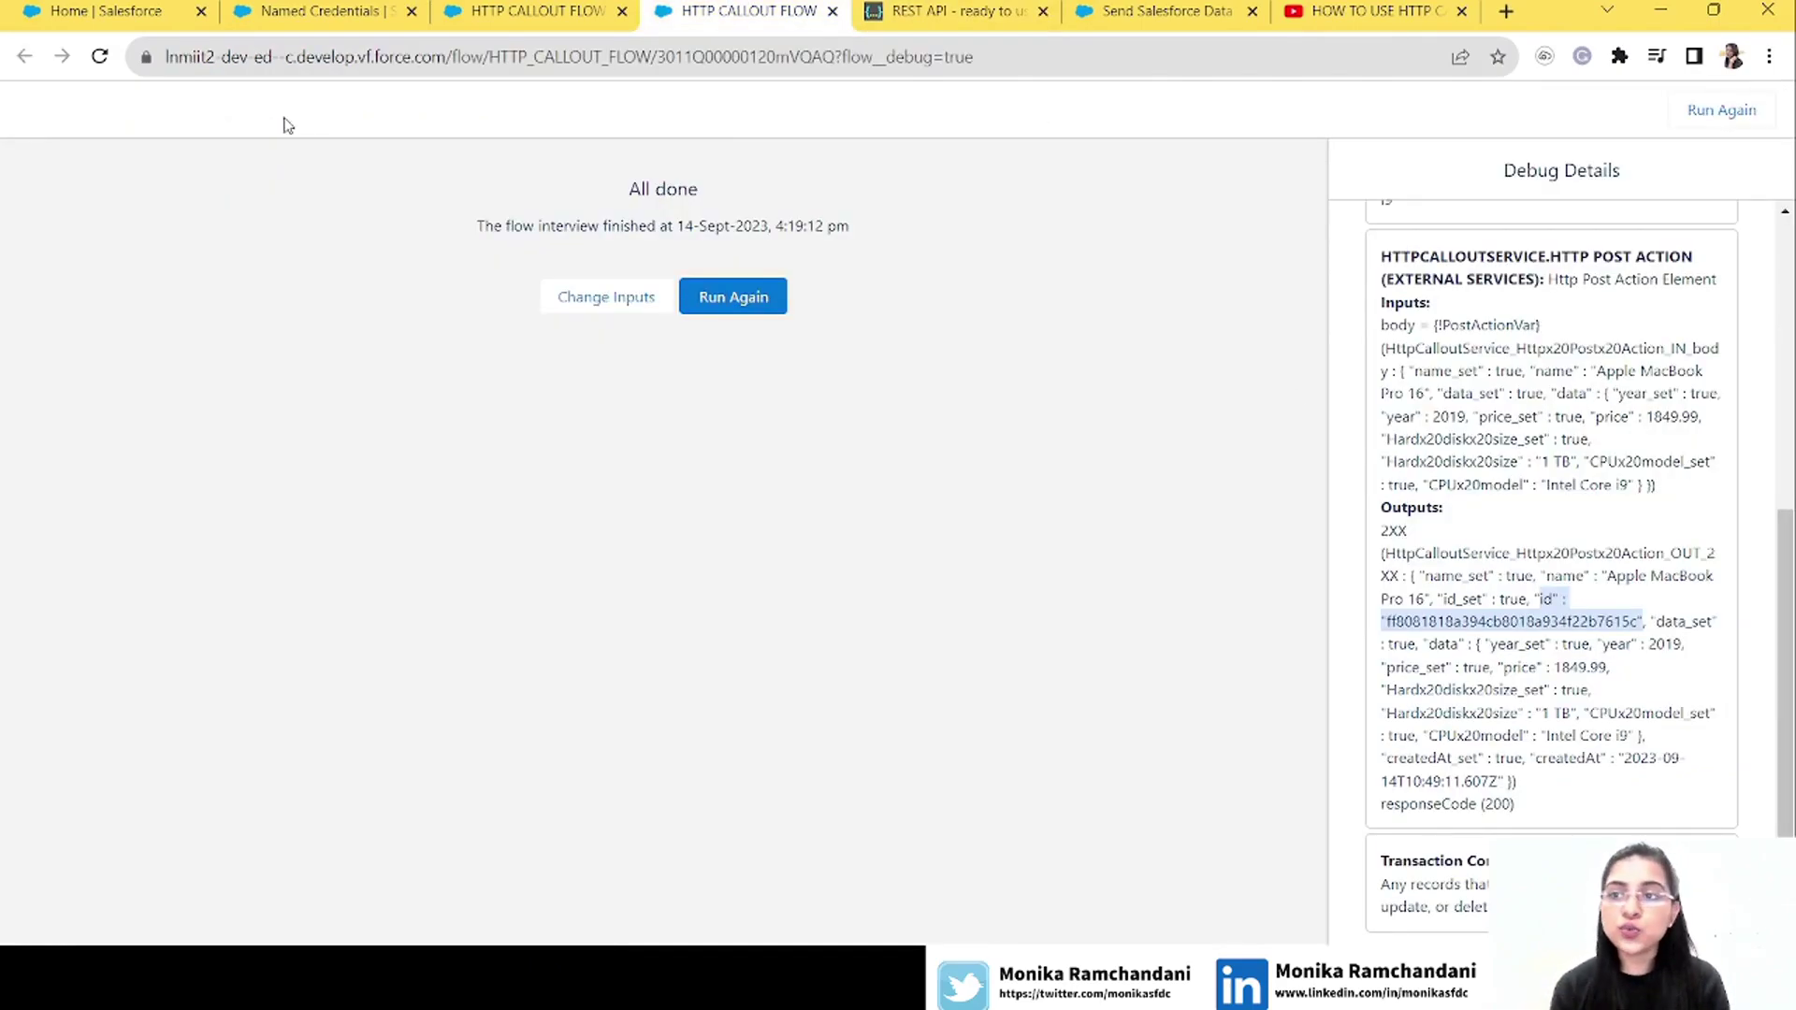
left_click(834, 14)
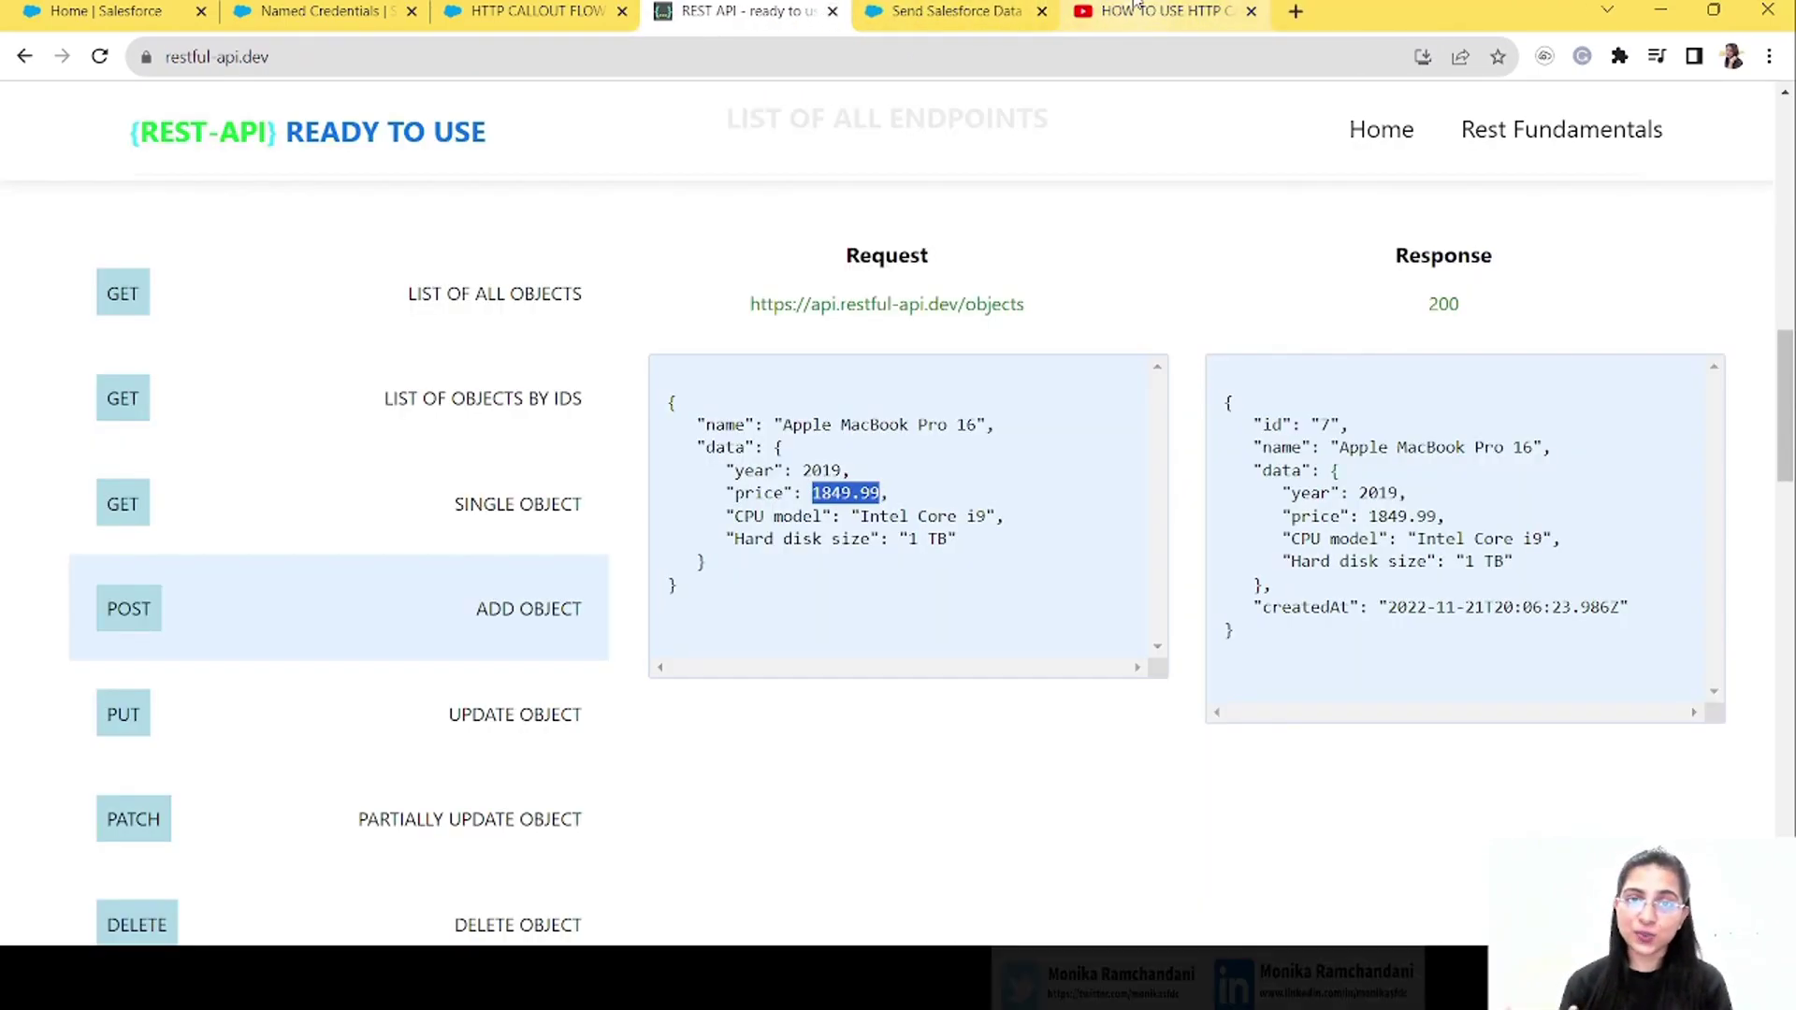
Examine the PUT "Update Object" endpoint on restful-api.dev: its request body, response and the object id ending the URL
left_click(596, 7)
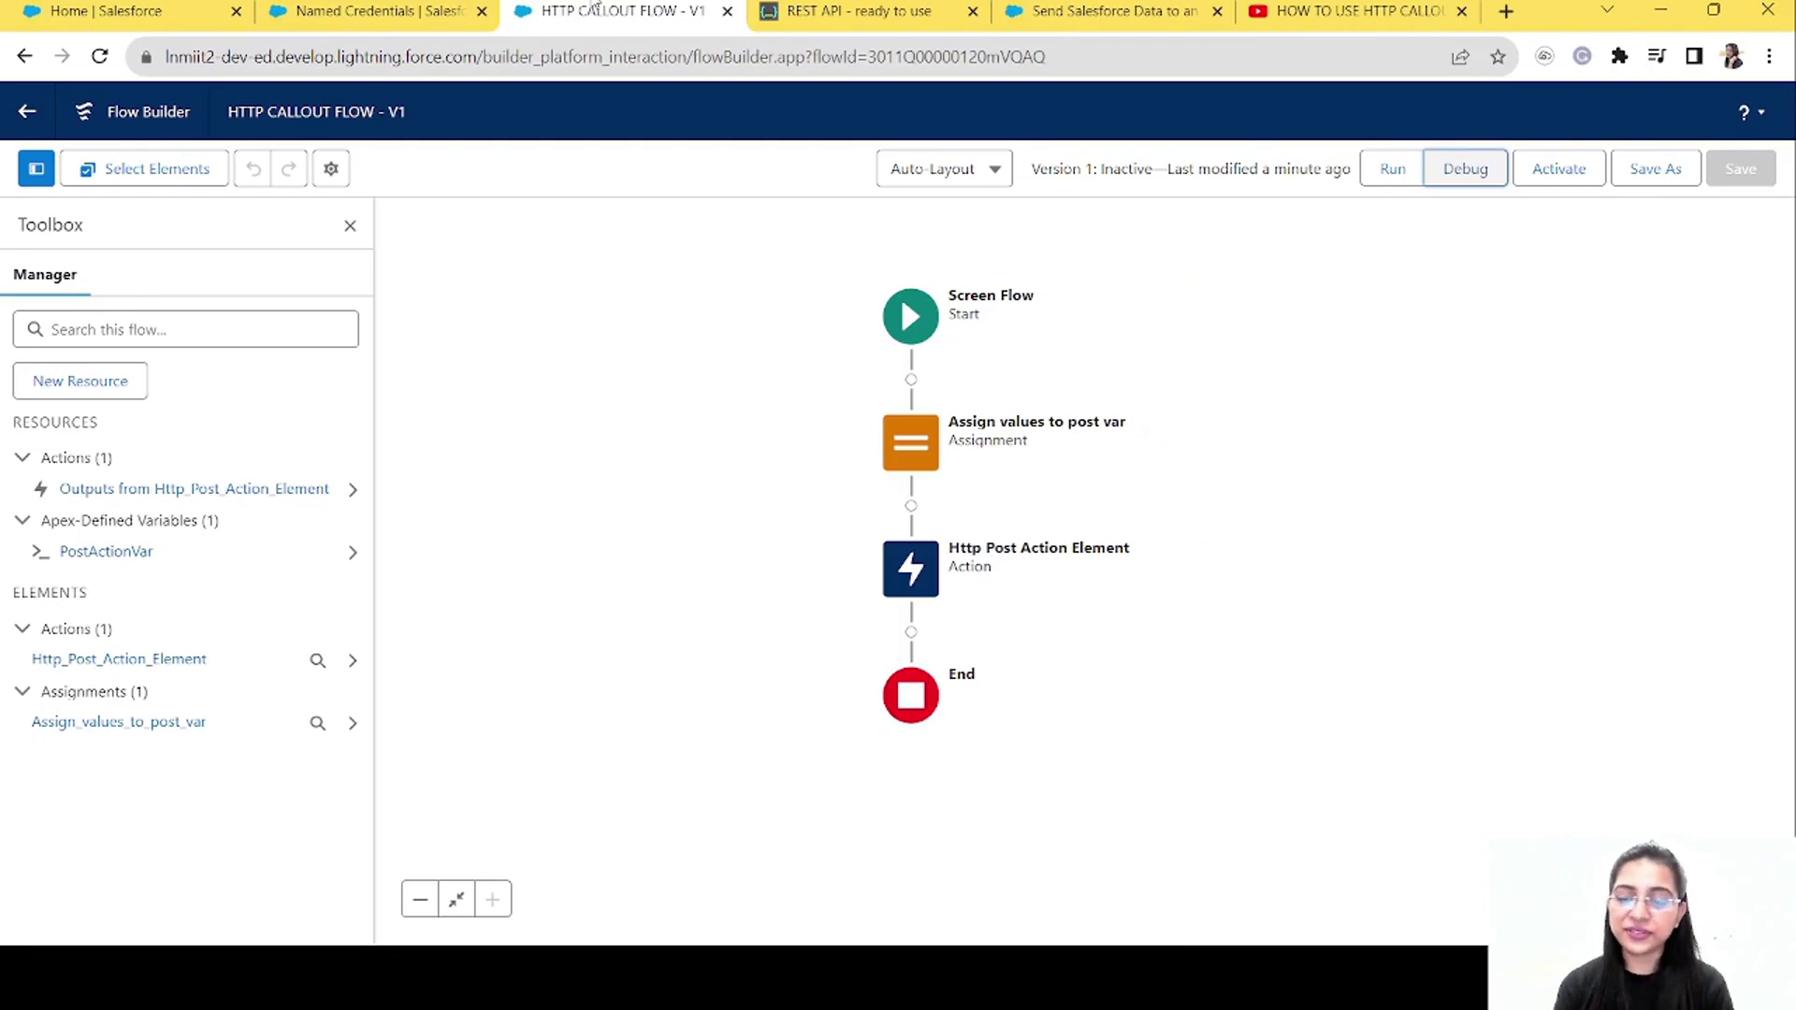
left_click(870, 11)
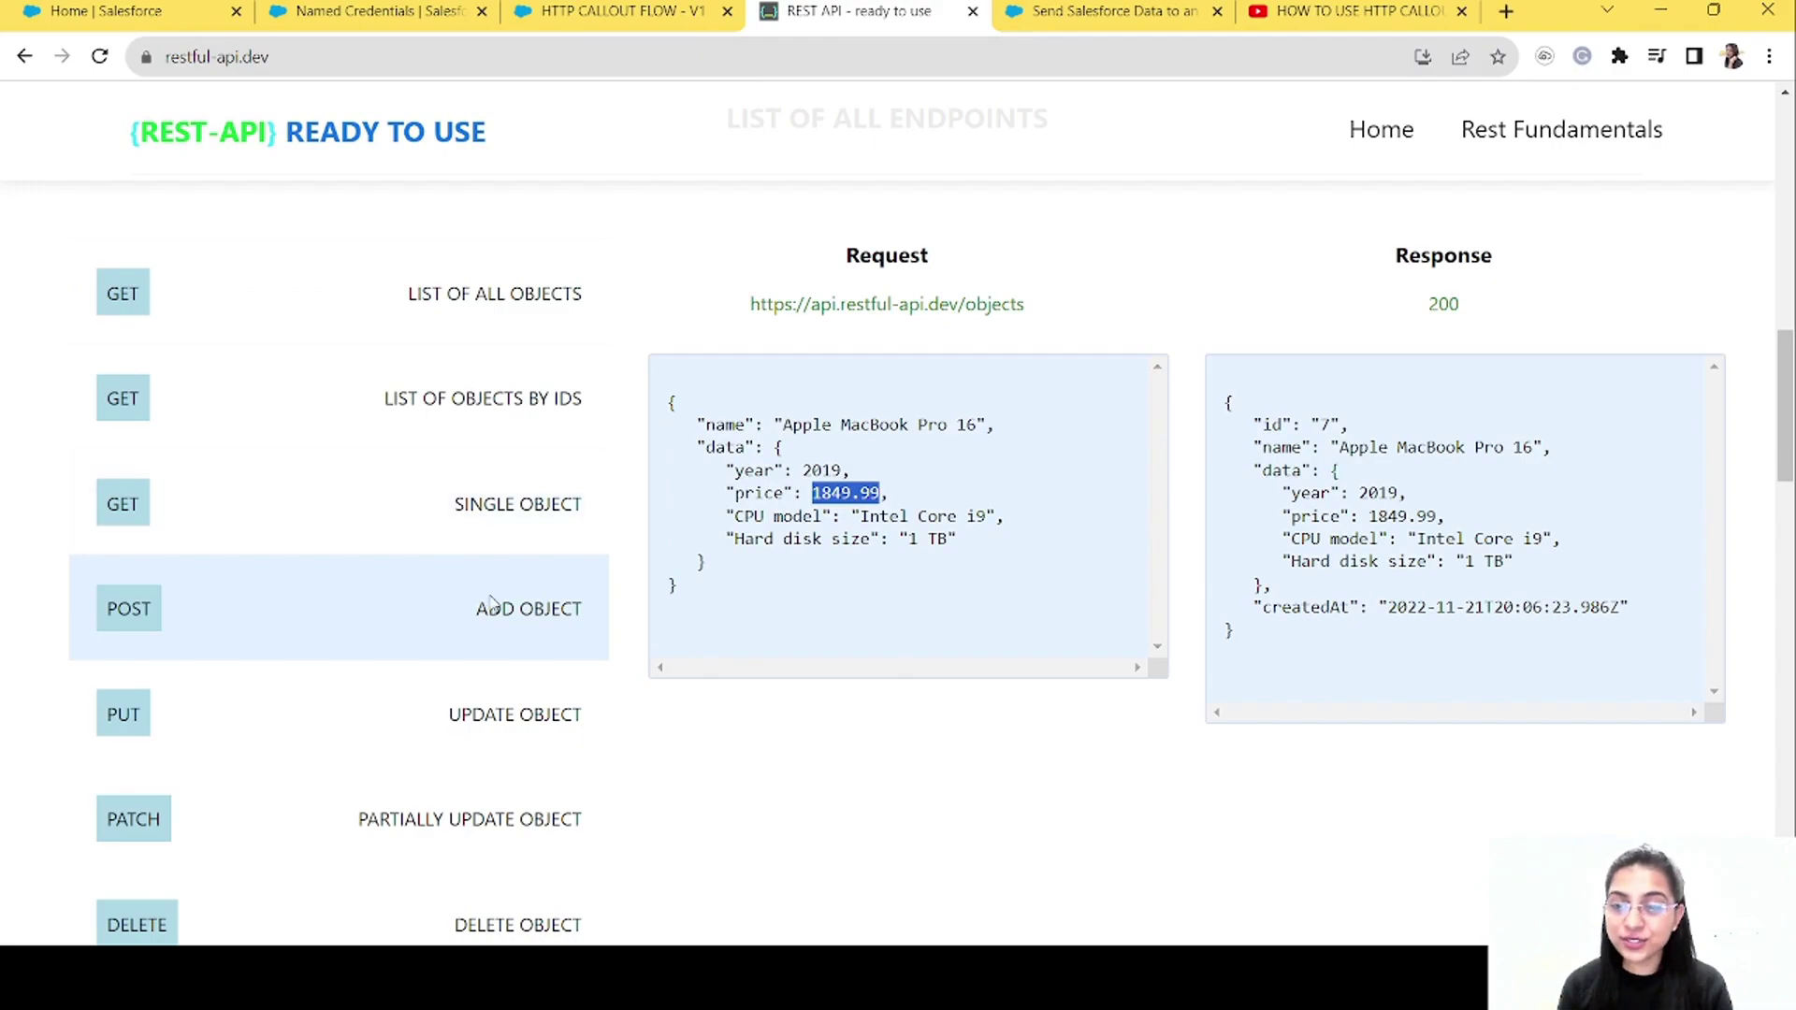
left_click(497, 738)
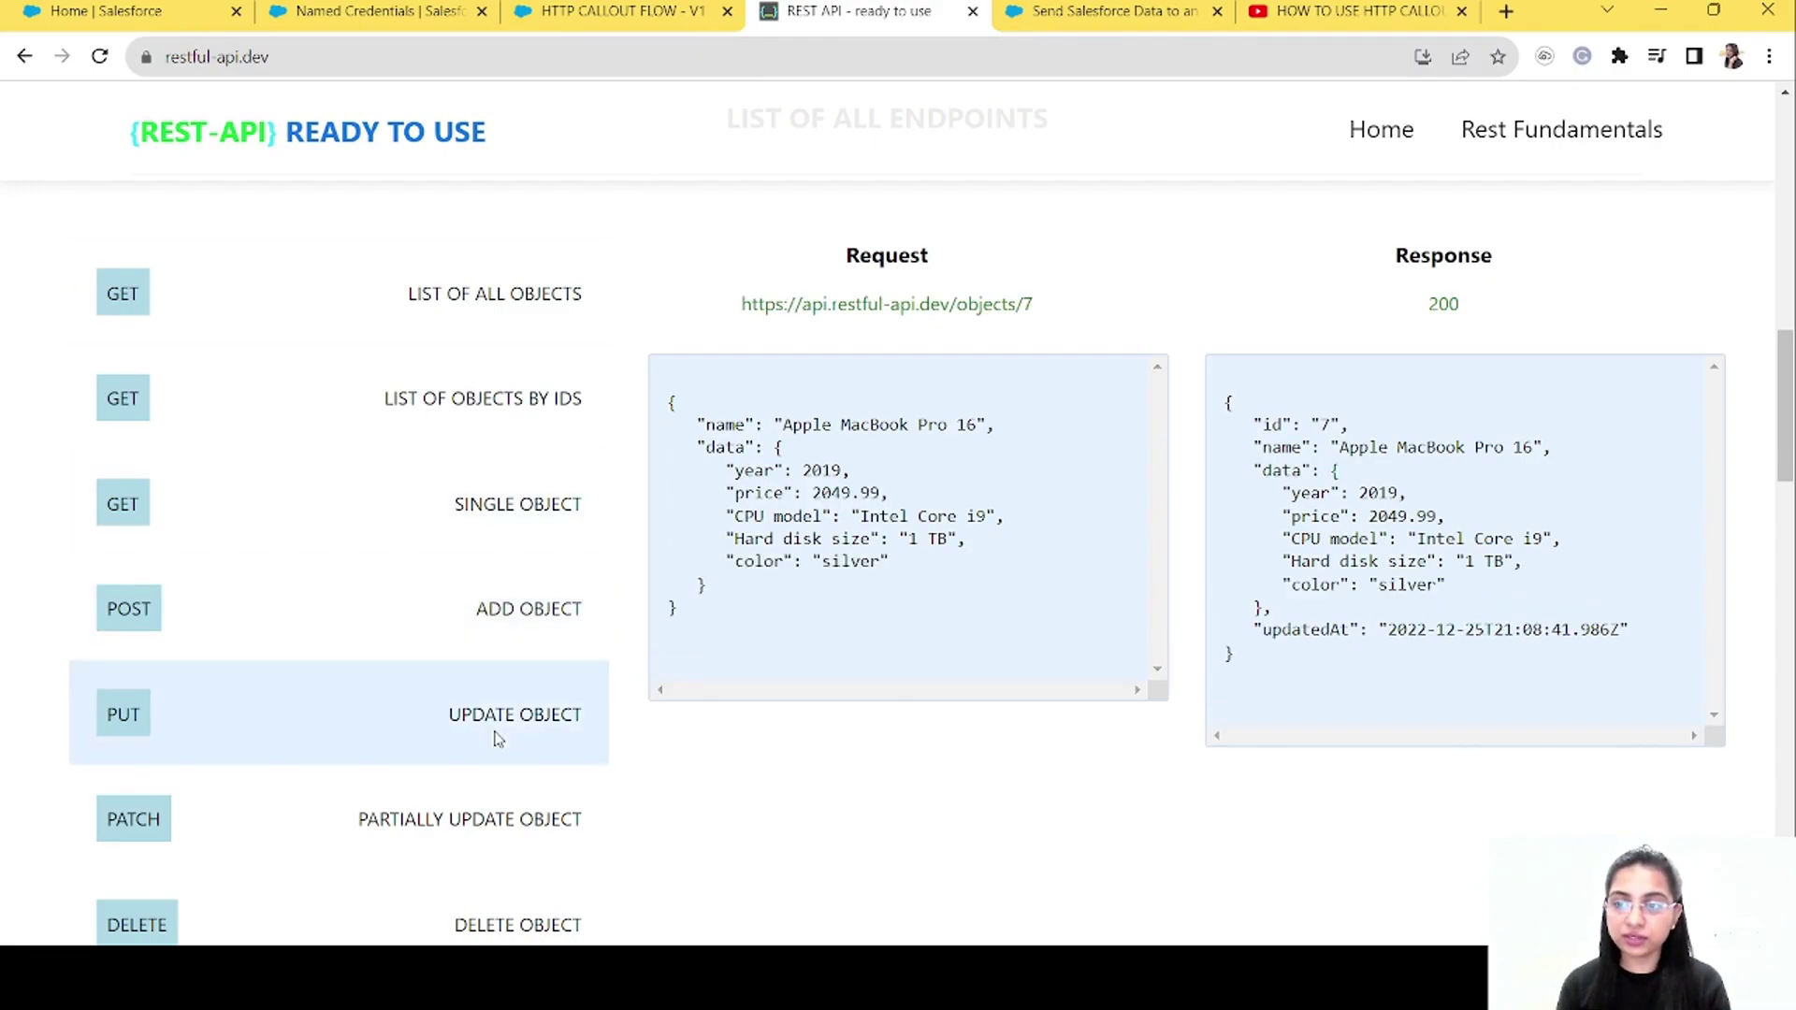
left_click_drag(449, 716, 582, 728)
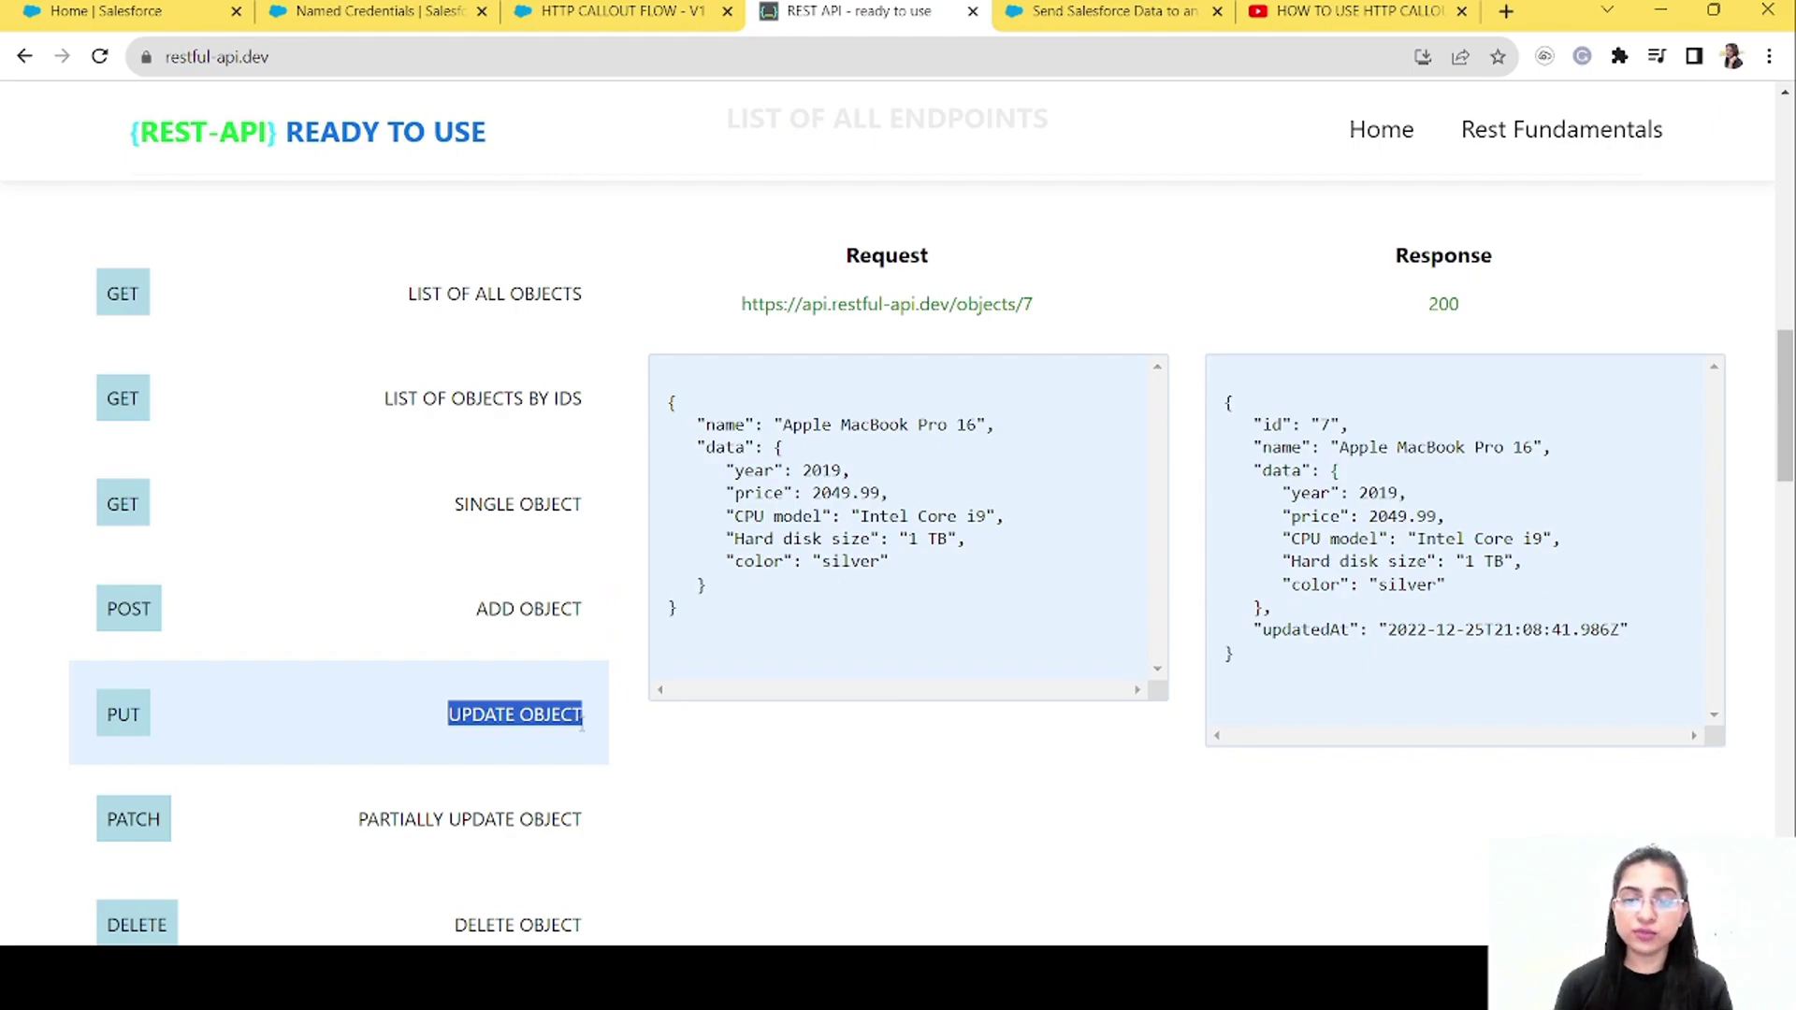
left_click(581, 725)
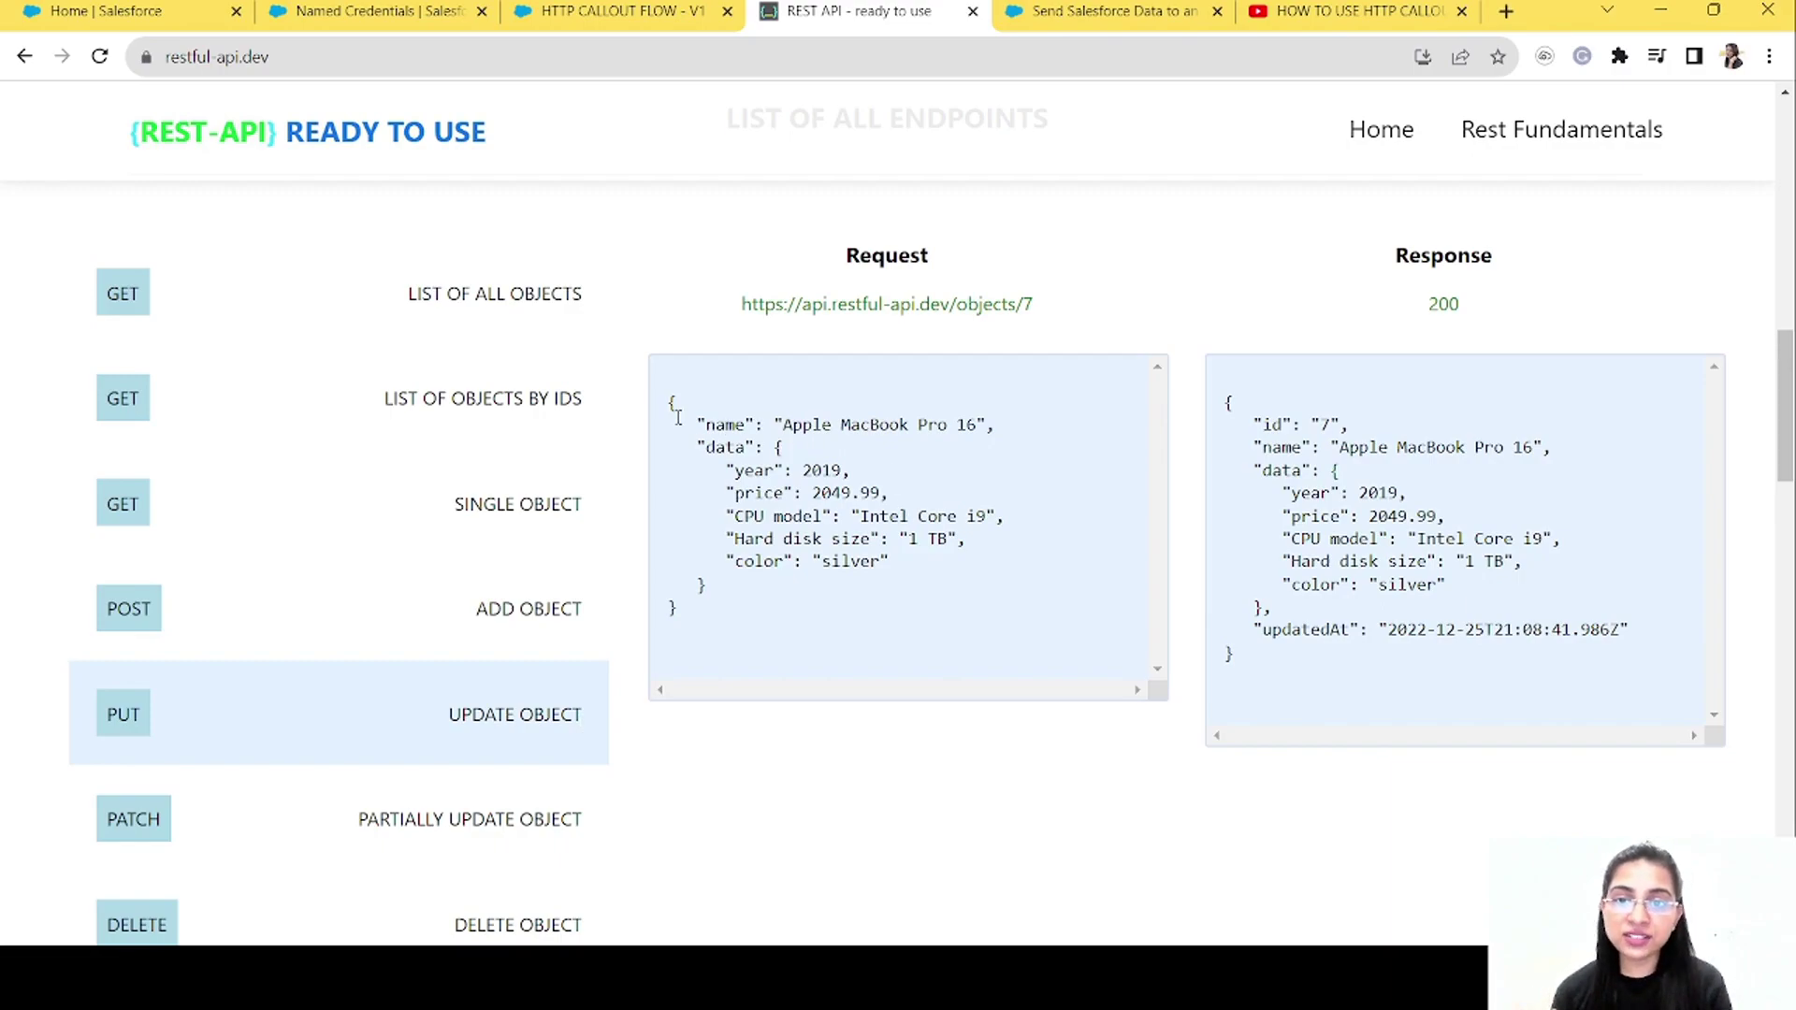
left_click_drag(670, 404, 700, 625)
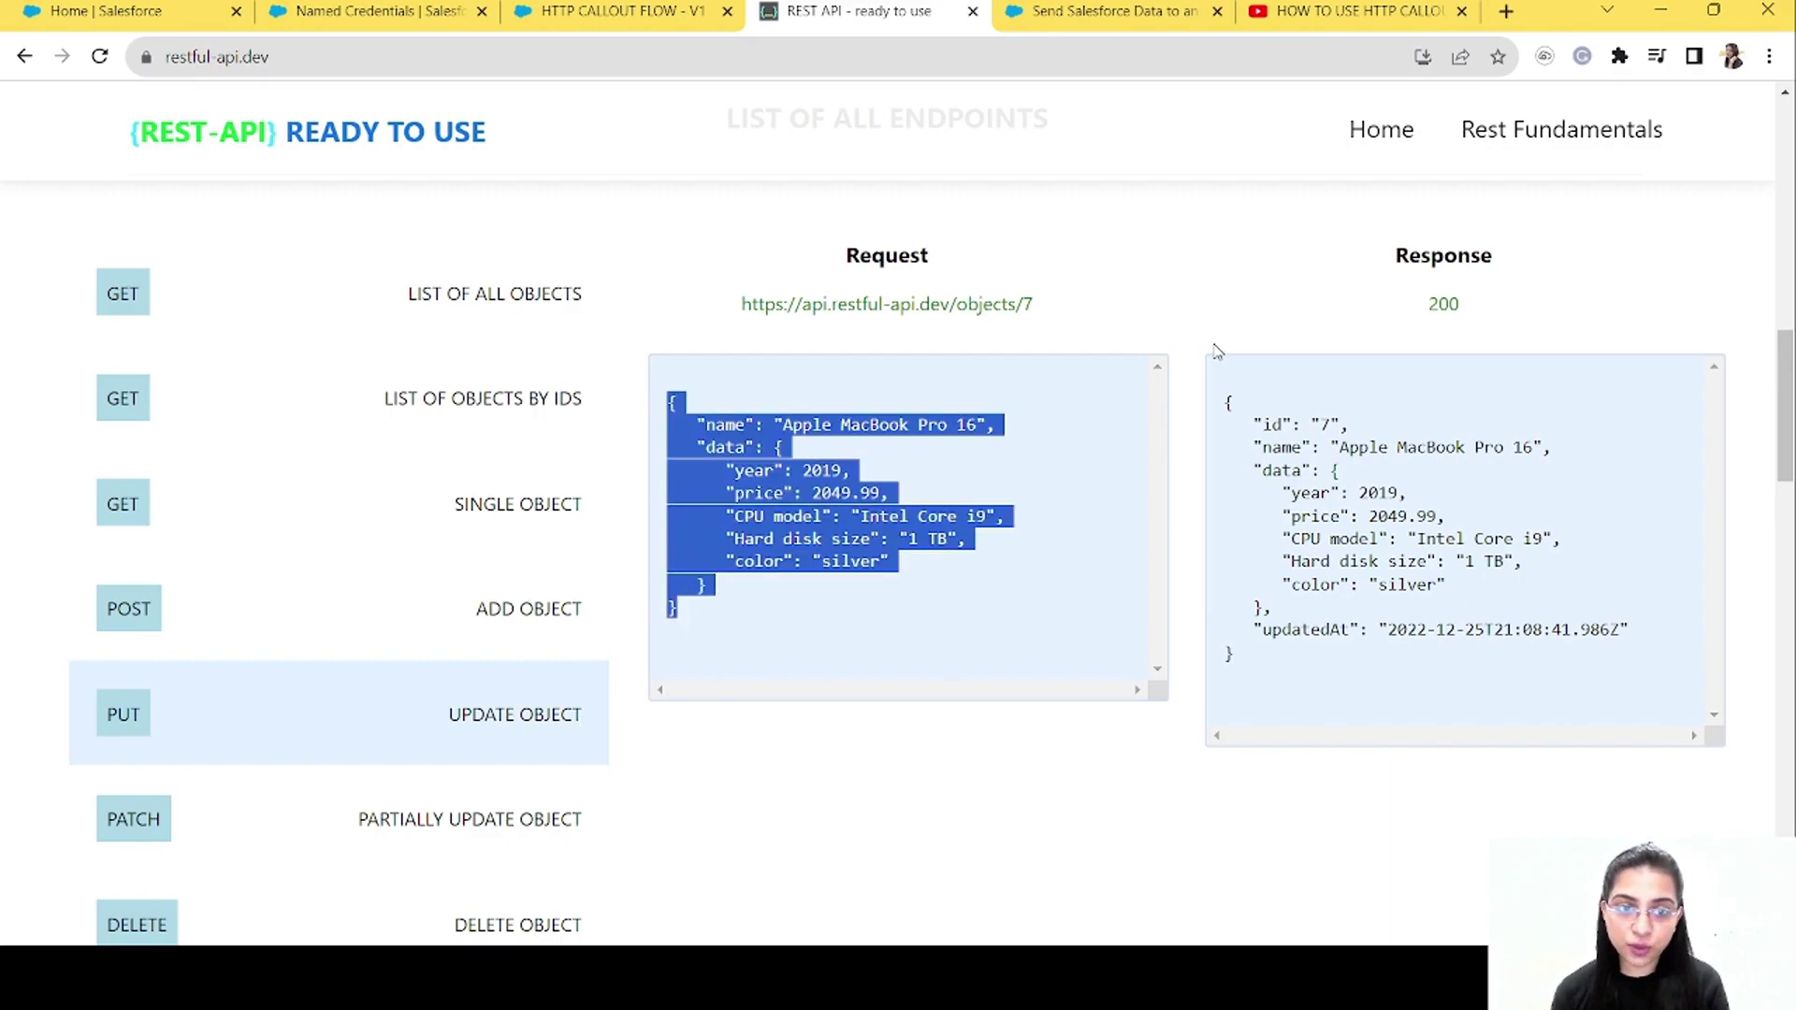
left_click_drag(1227, 404, 1258, 661)
left_click(1040, 586)
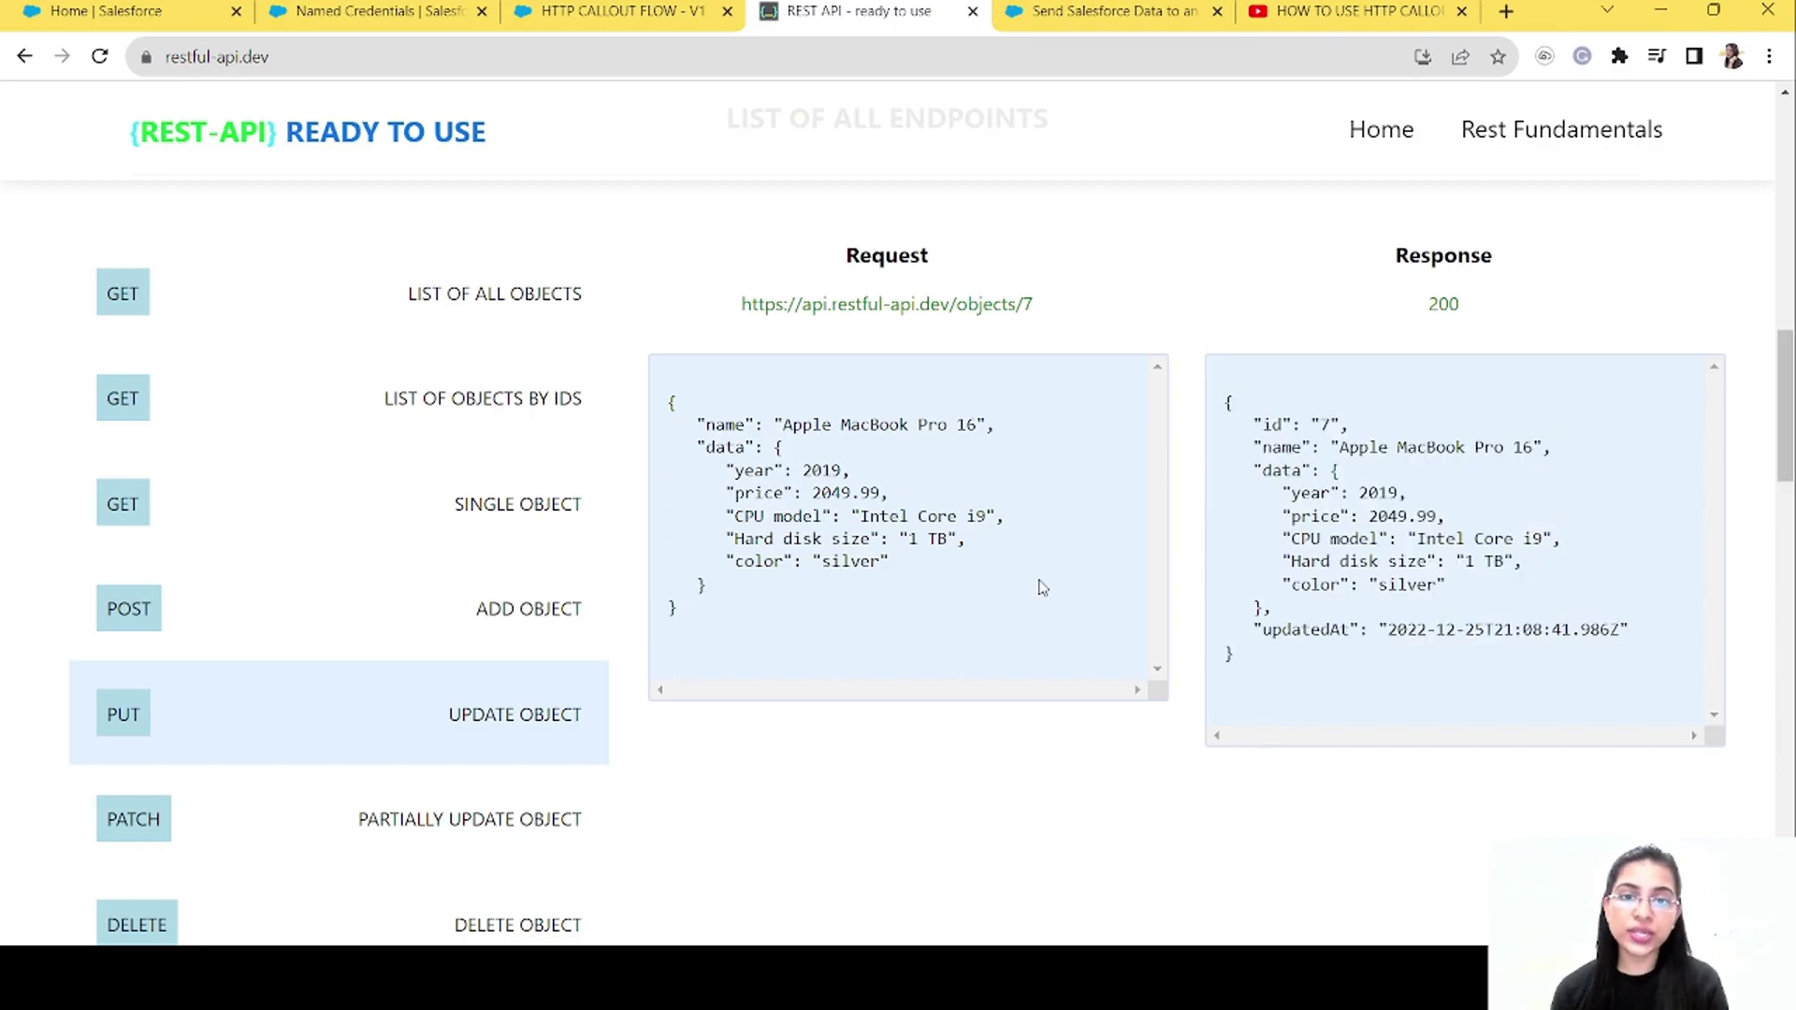
left_click_drag(1036, 307, 739, 309)
left_click(1098, 314)
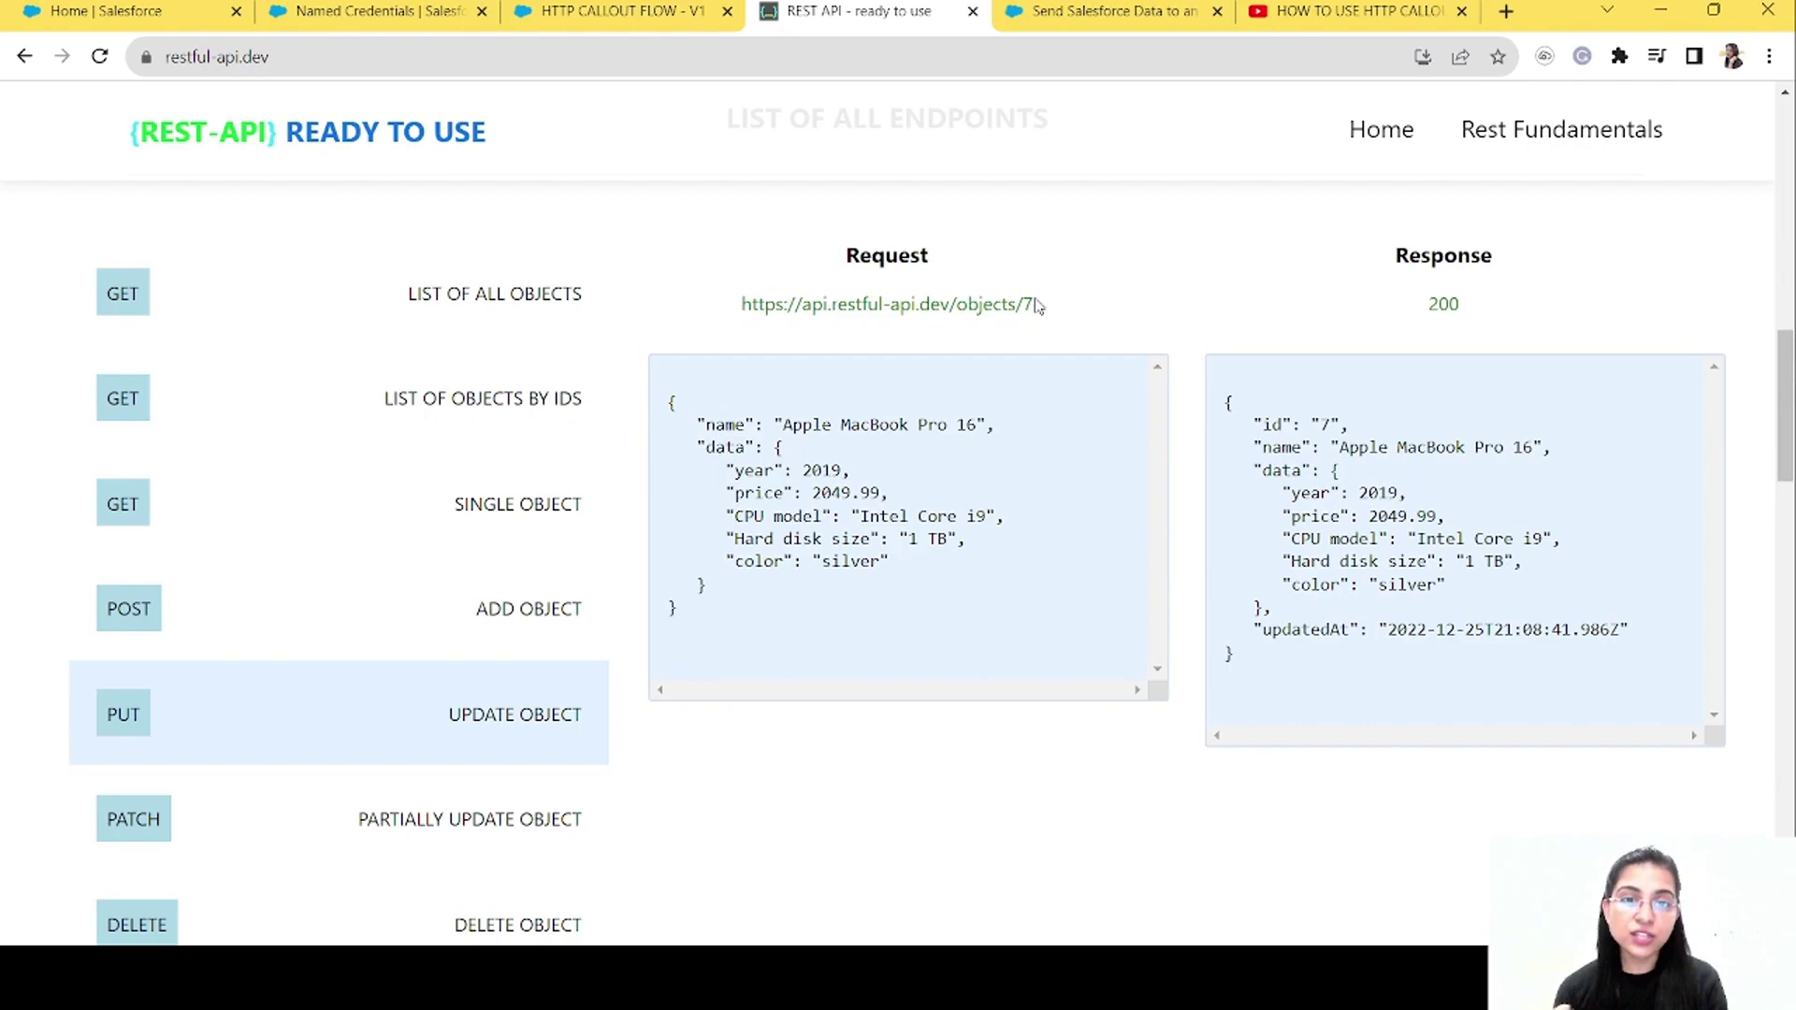
left_click_drag(1035, 307, 1025, 305)
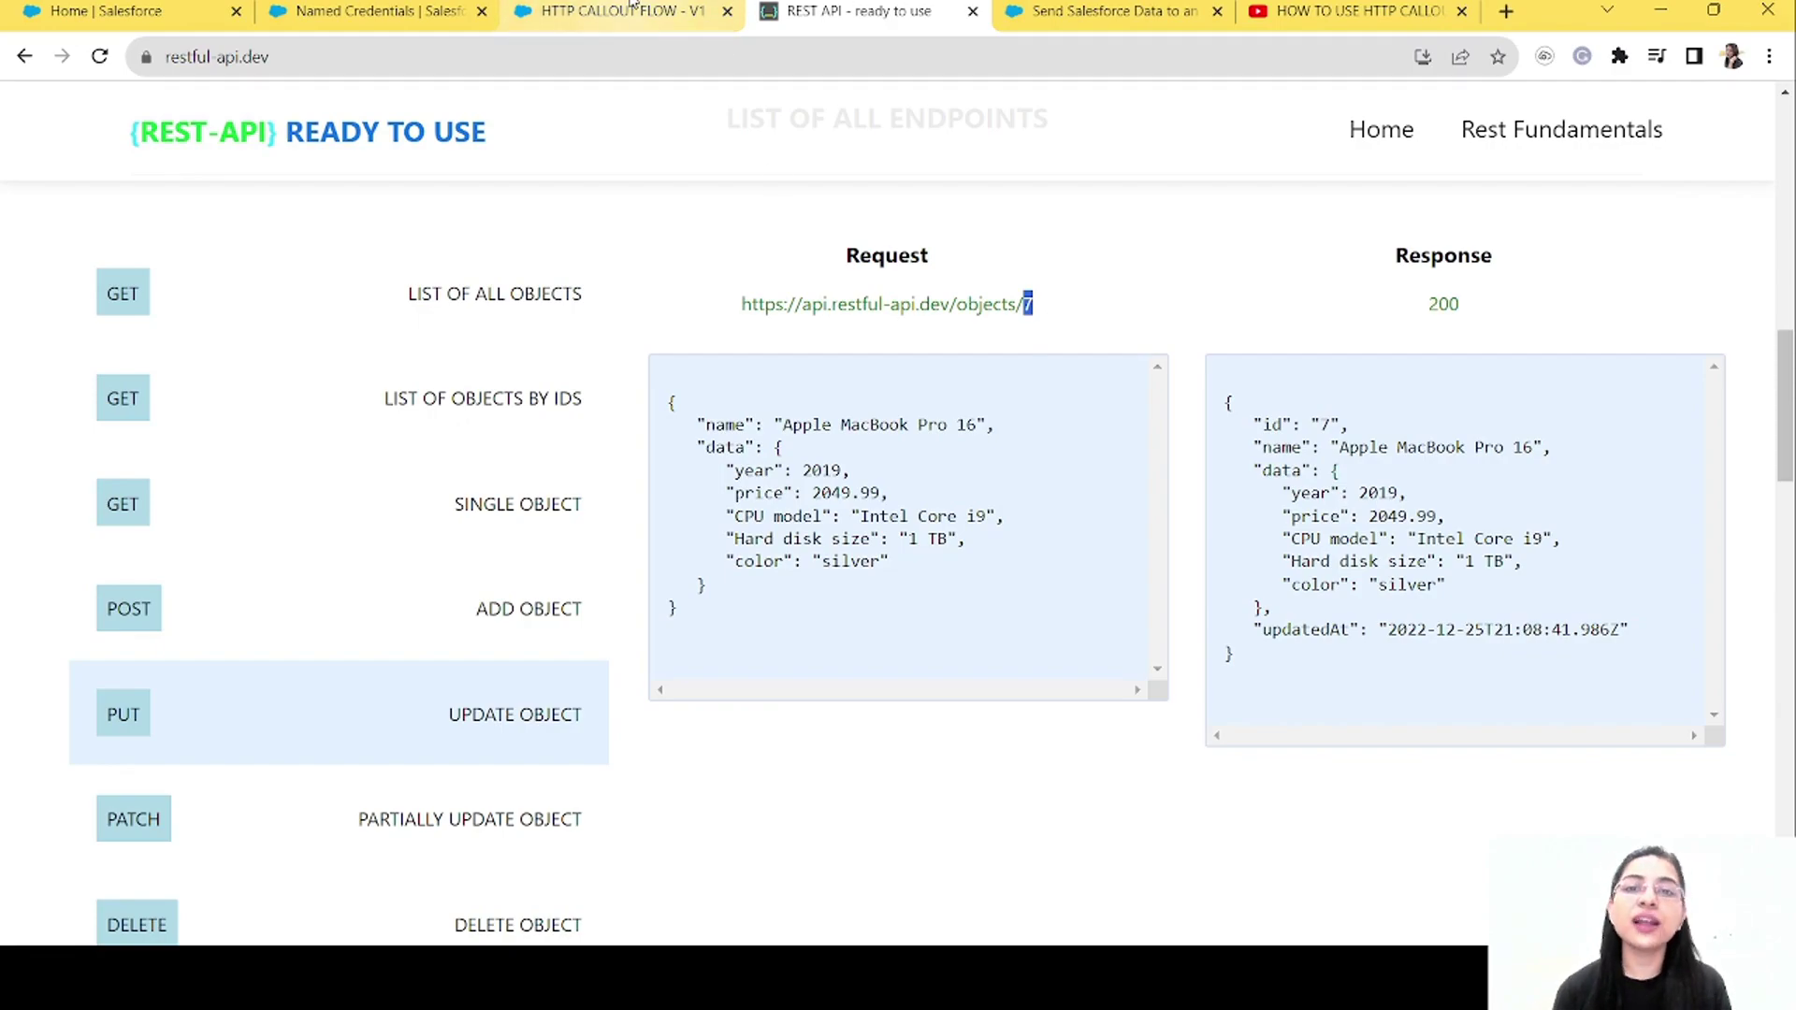
Return to the HTTP CALLOUT FLOW, add an Action element after Http Post Action Element, and start a new HTTP callout
left_click(610, 19)
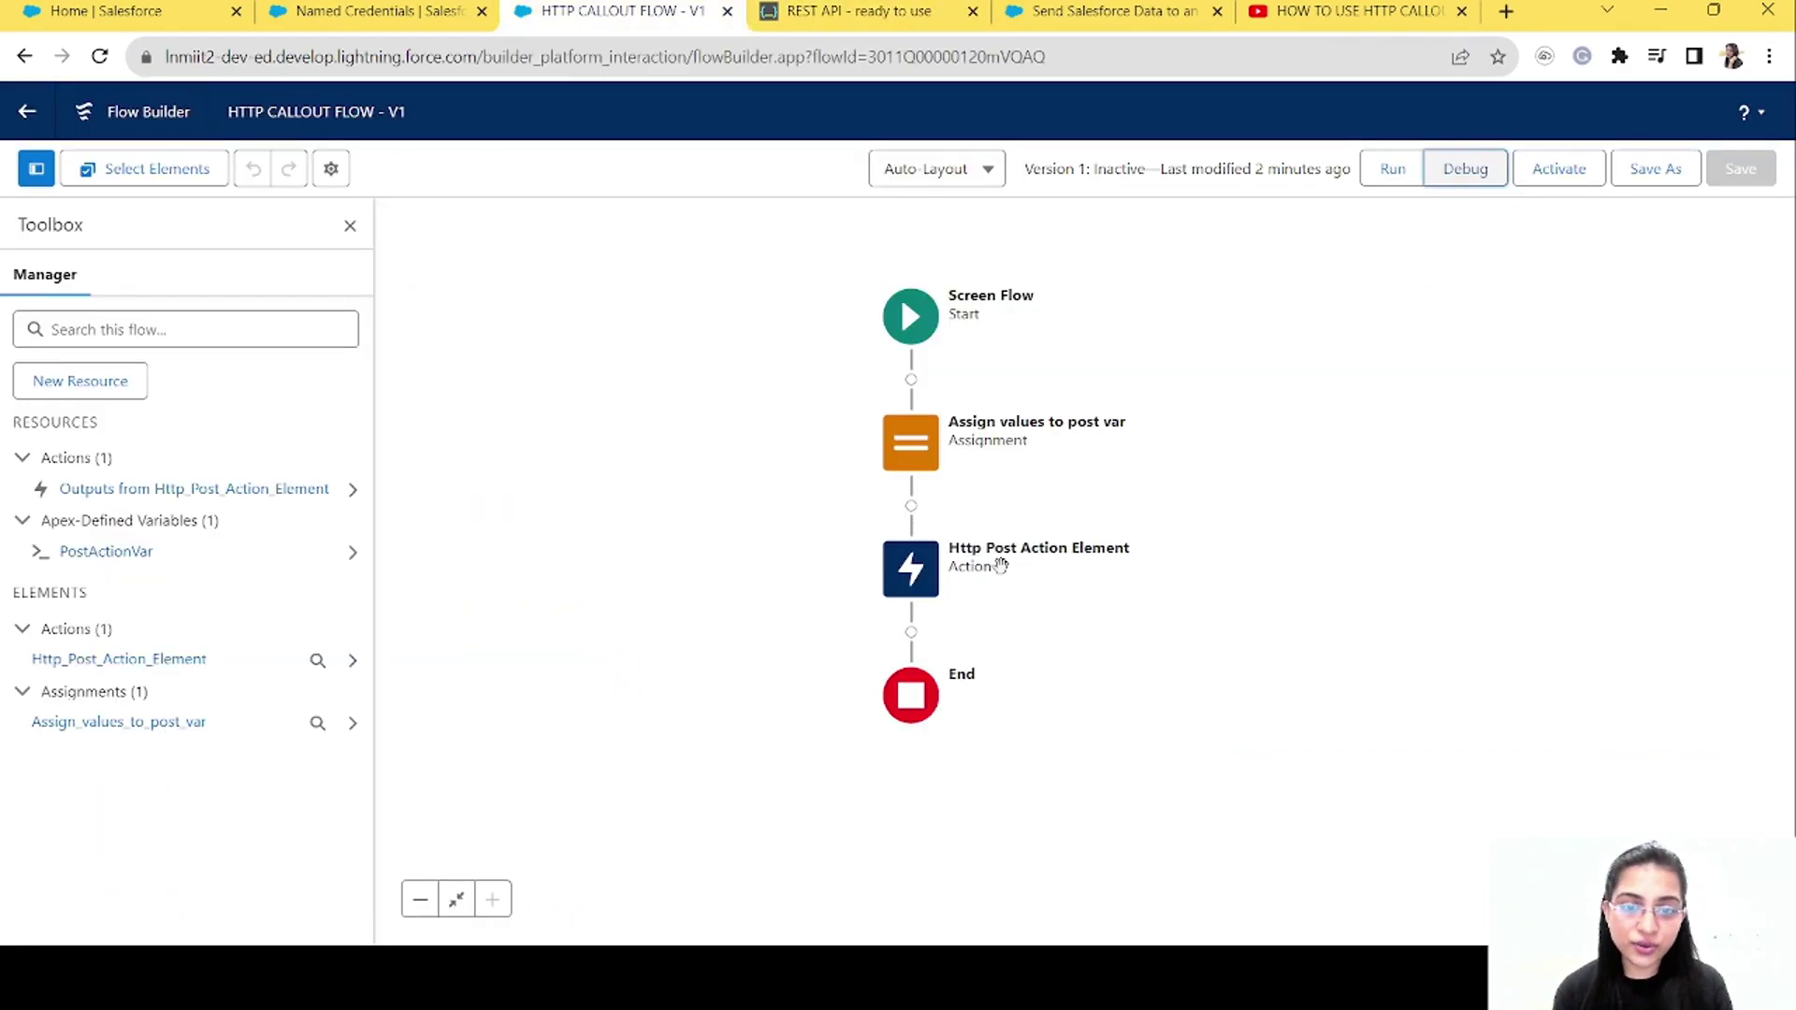
left_click(908, 643)
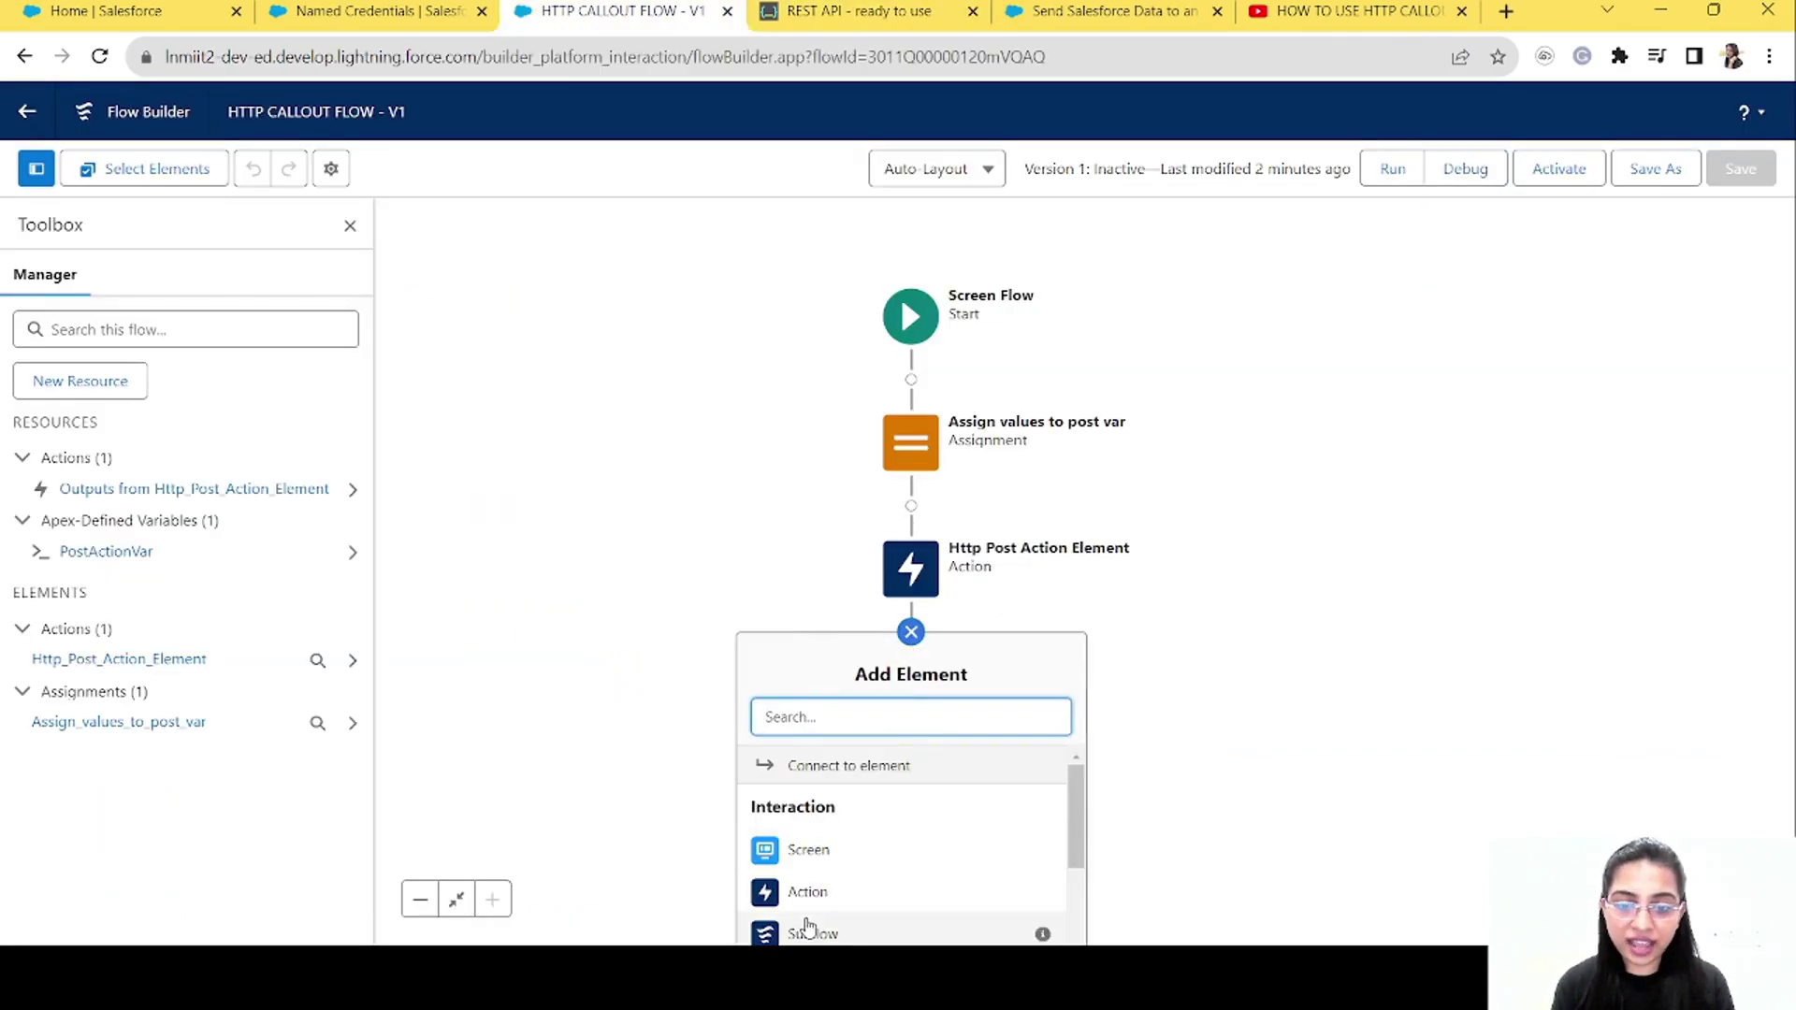
left_click(830, 892)
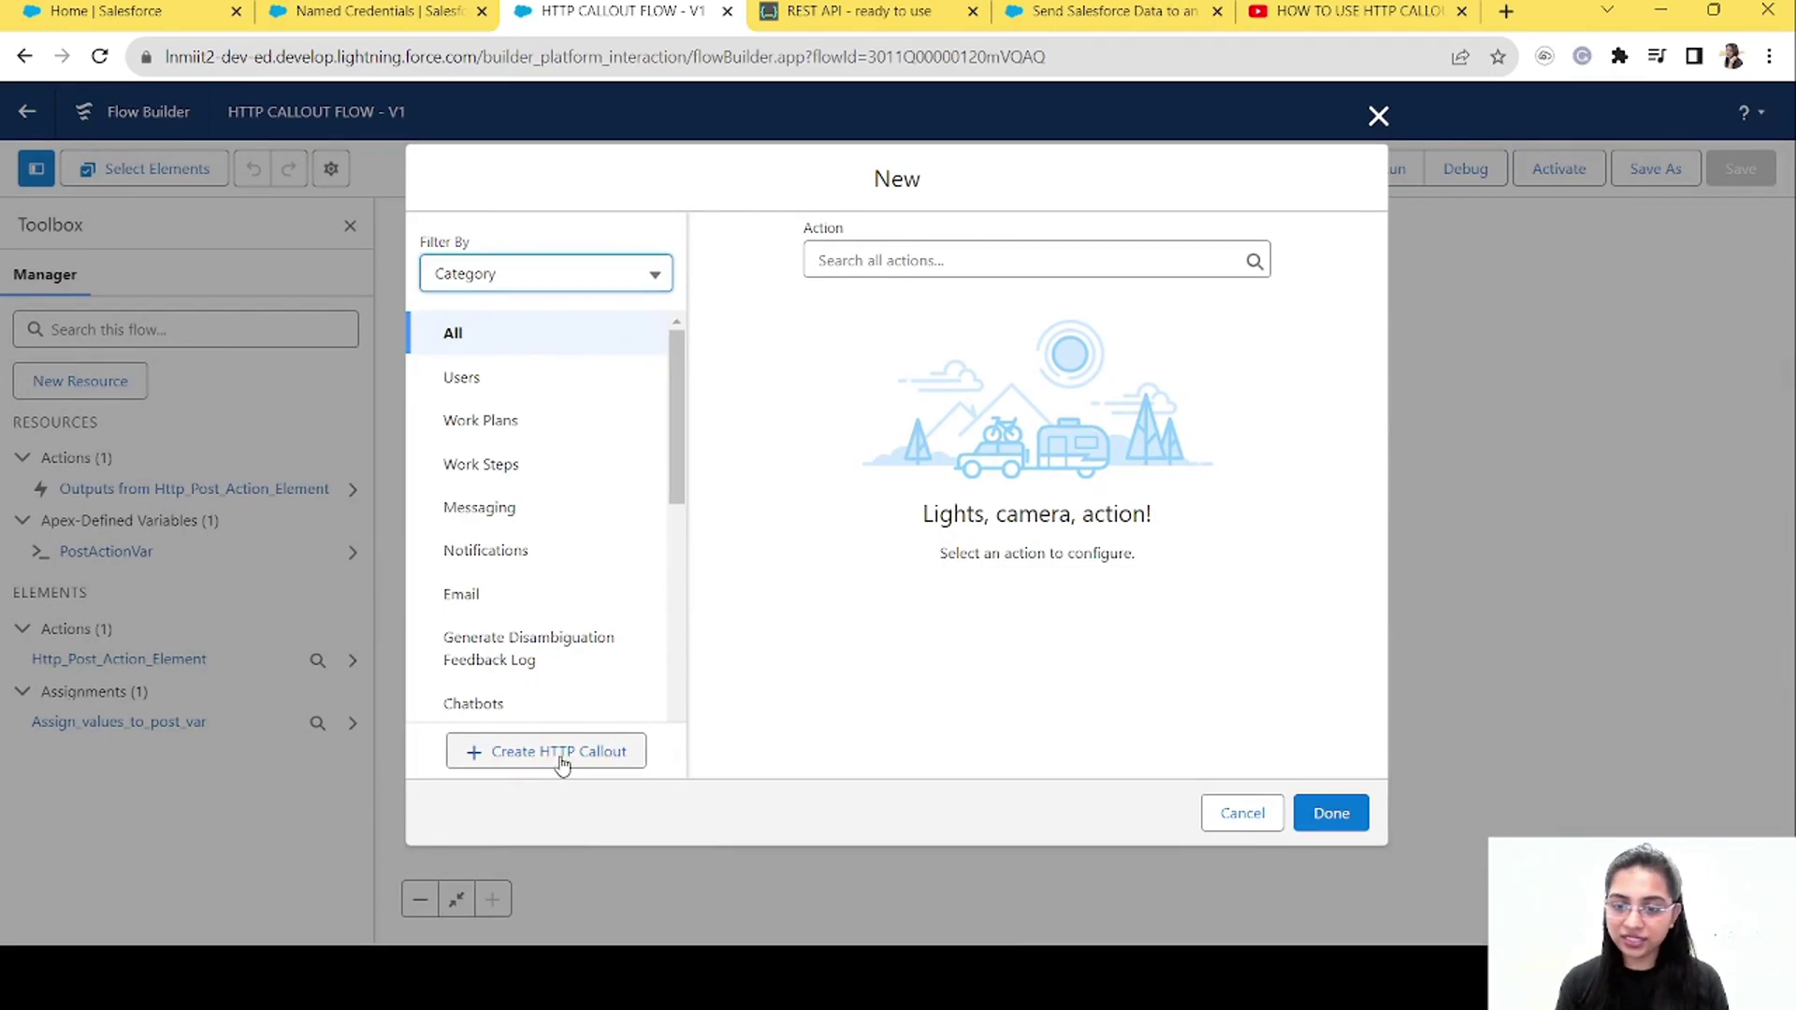
left_click(561, 754)
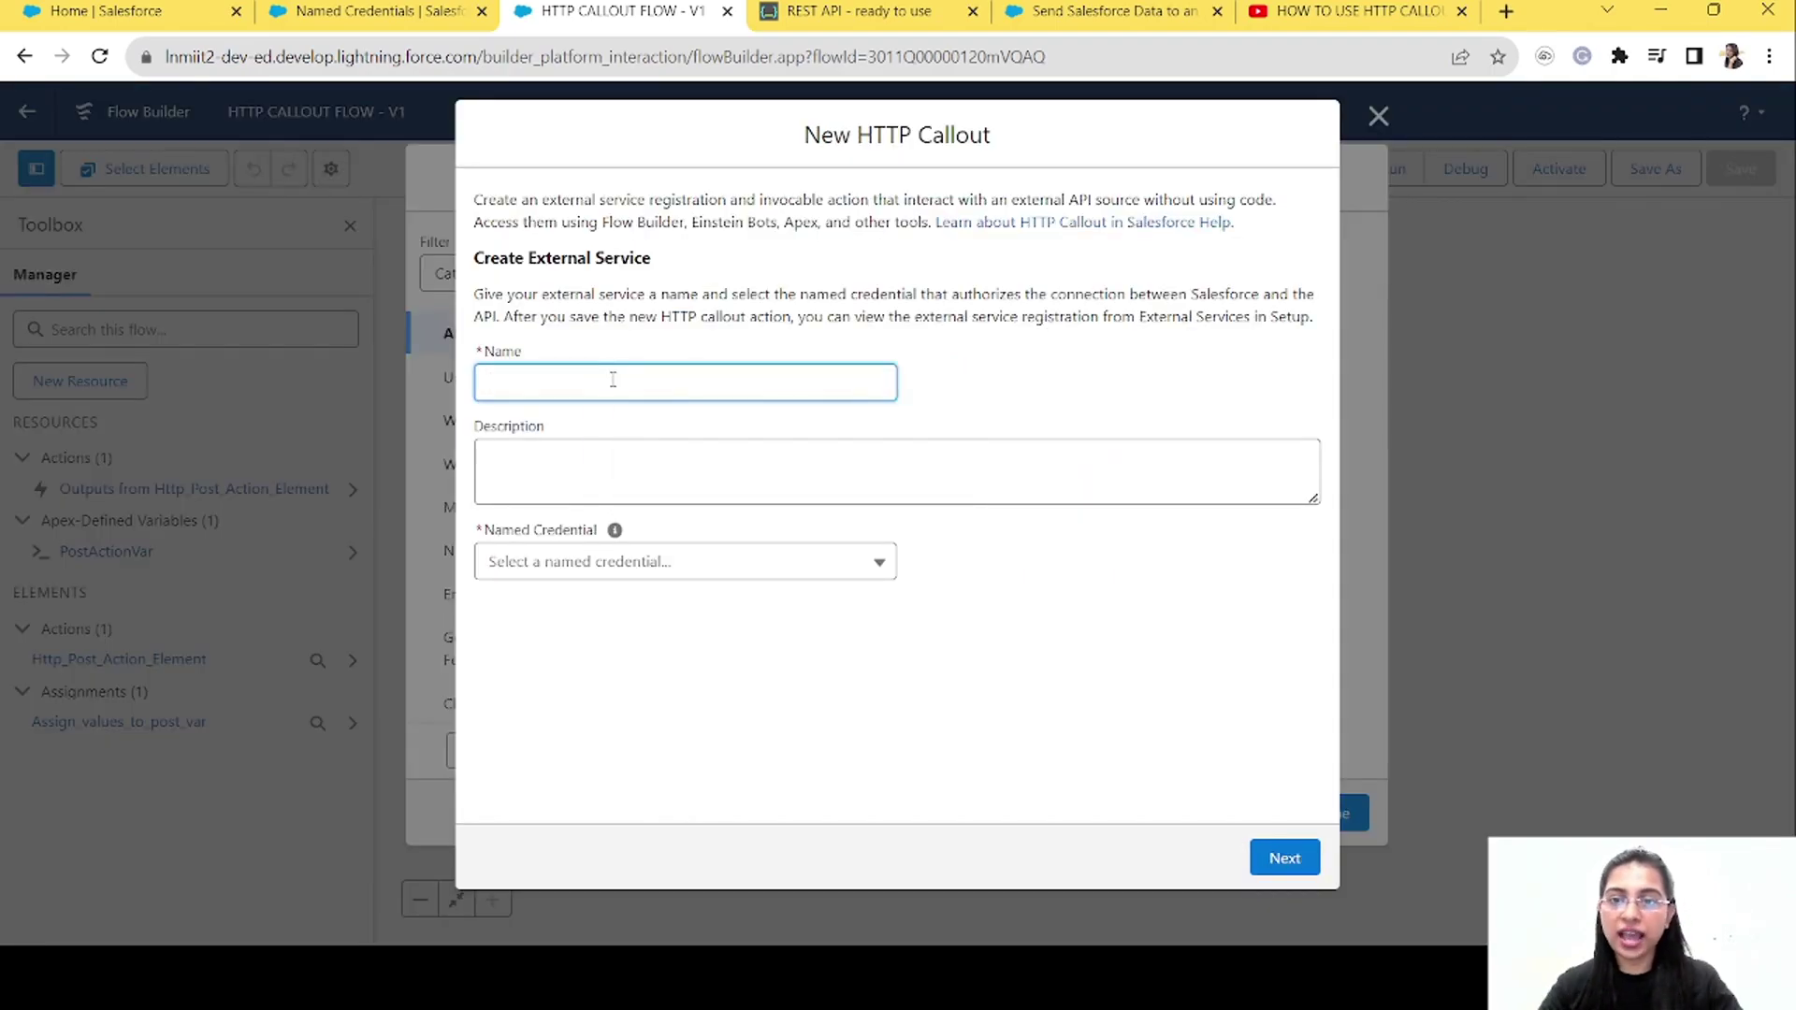
Name the external service HttpPutExternalService, select Http Named Credential as its named credential, and continue to the invocable action configuration
type("HttpPut")
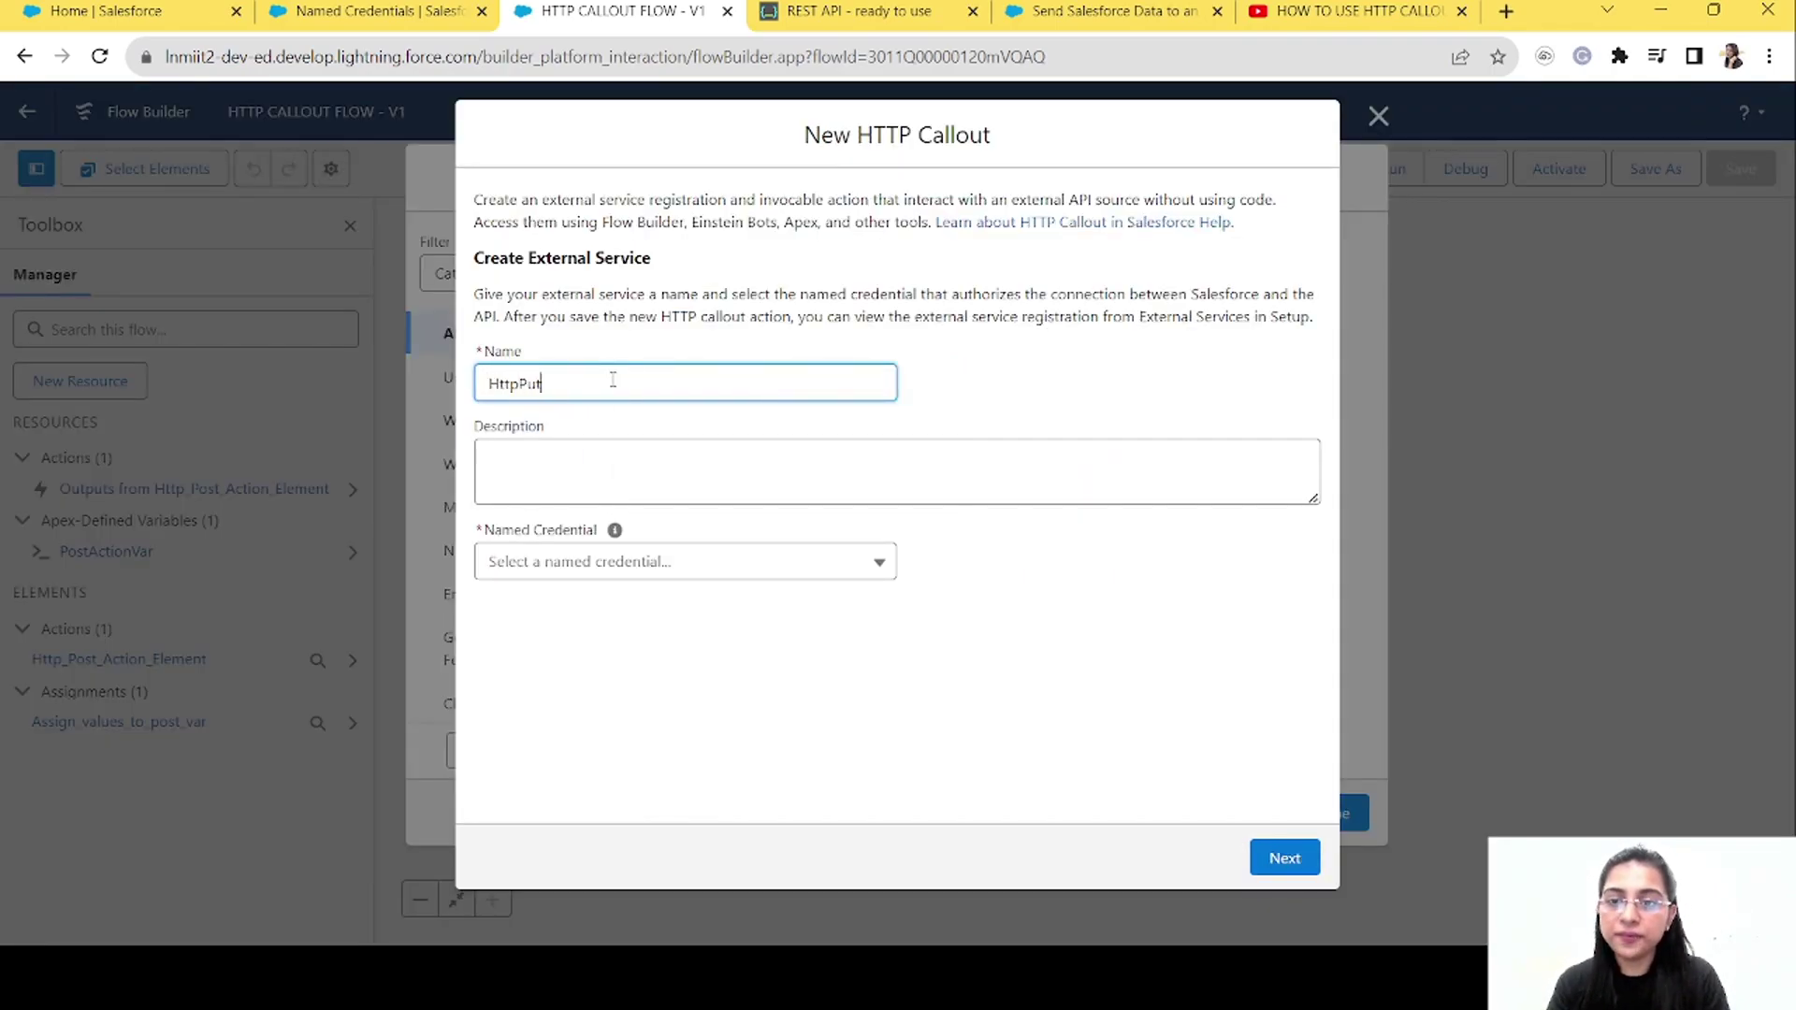
type("Exte")
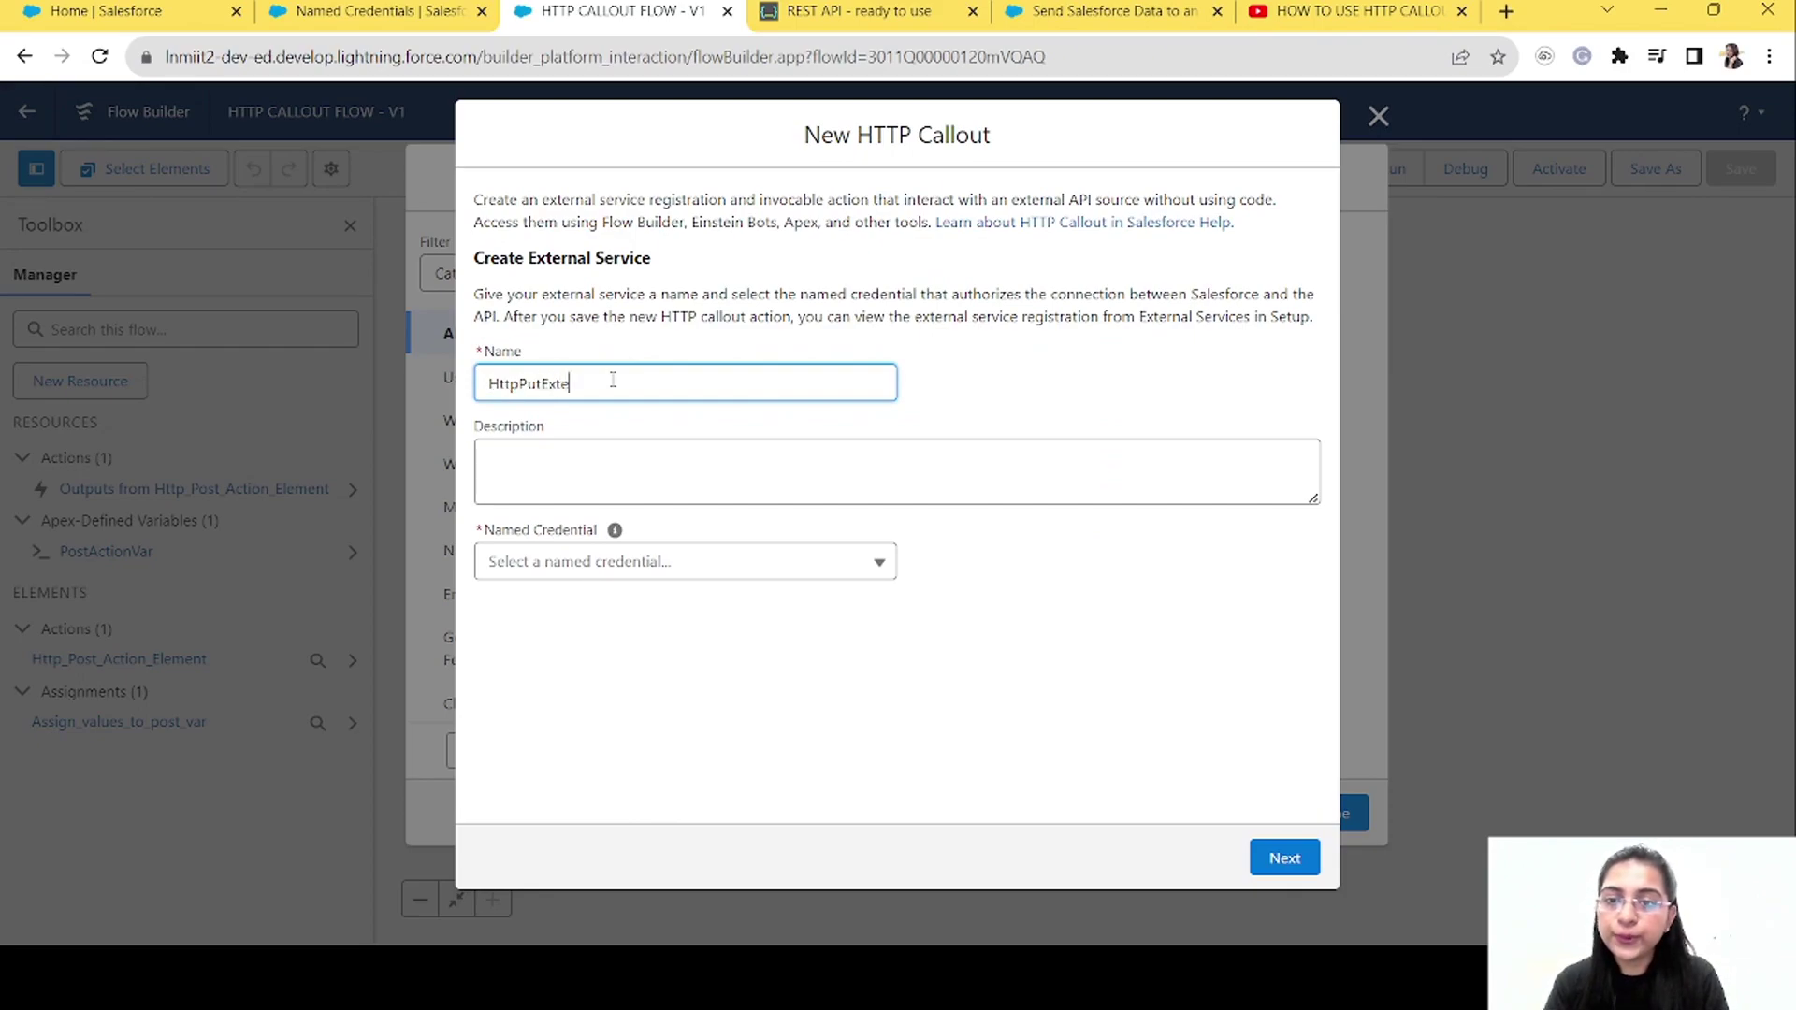
type("rnalServcie")
key("BackSpace")
key("BackSpace")
key("BackSpace")
type("vice")
key("Tab")
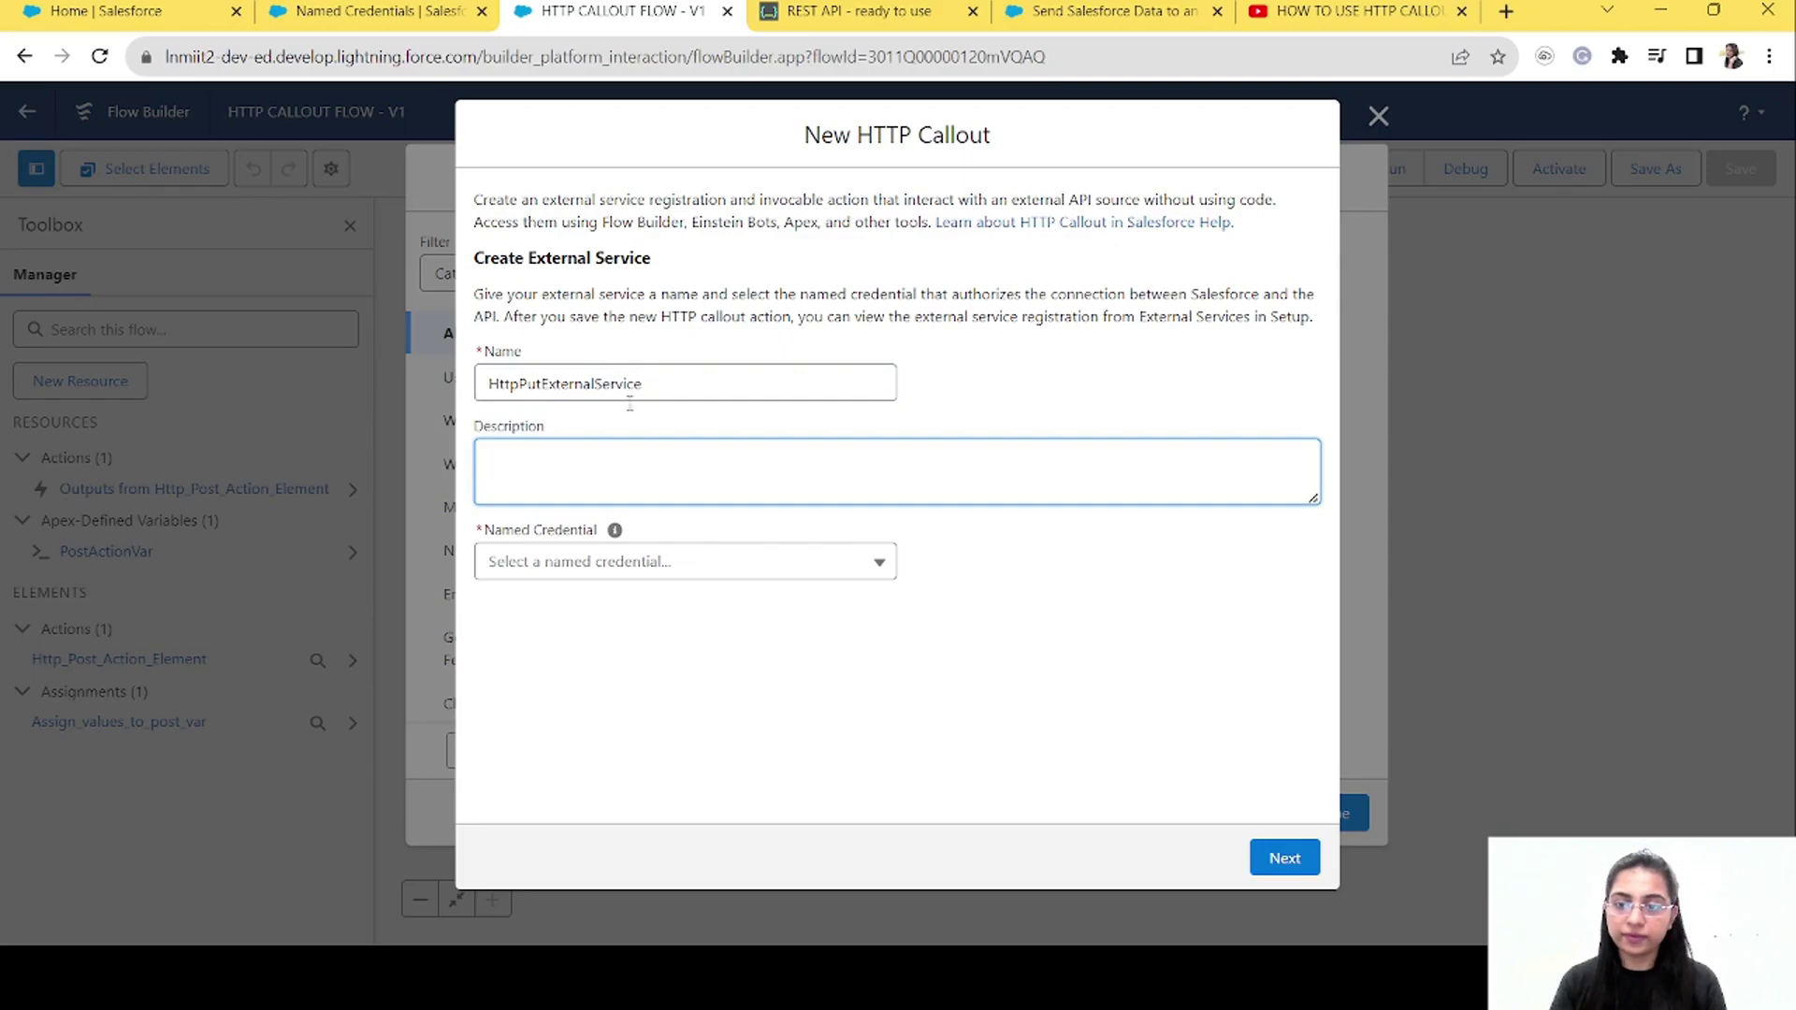
left_click(593, 573)
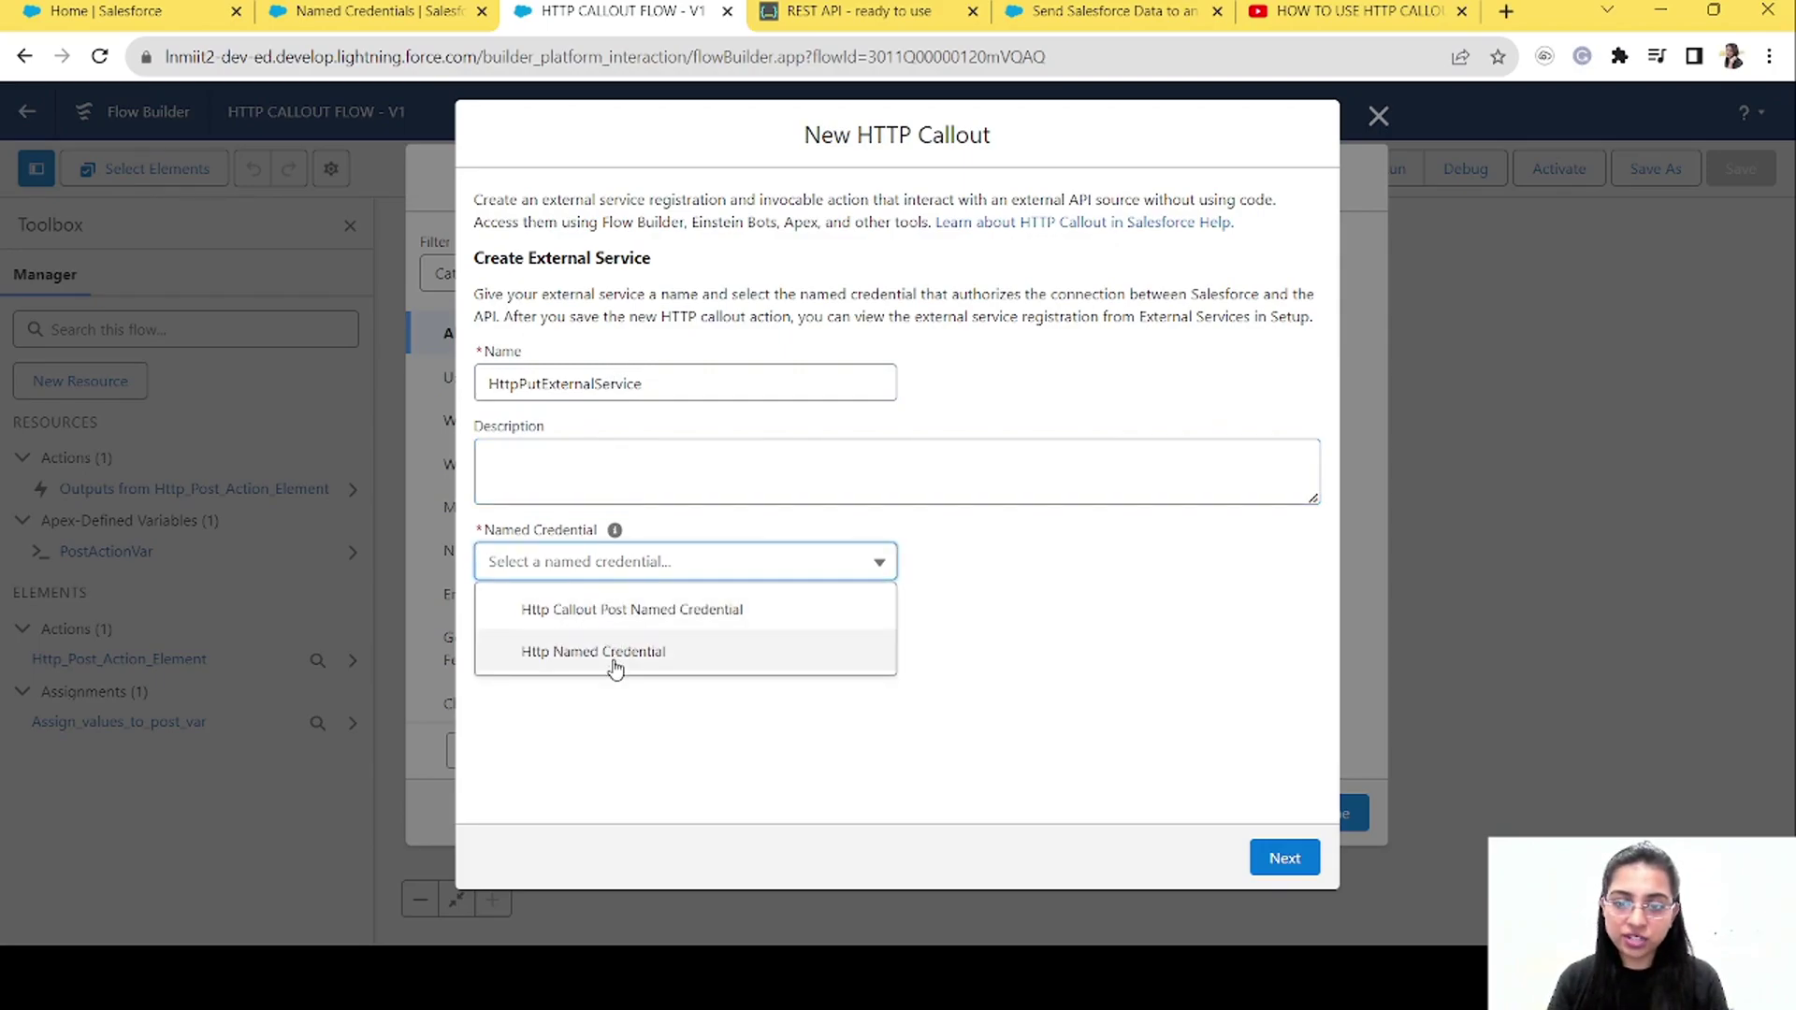
left_click(614, 654)
left_click(1276, 861)
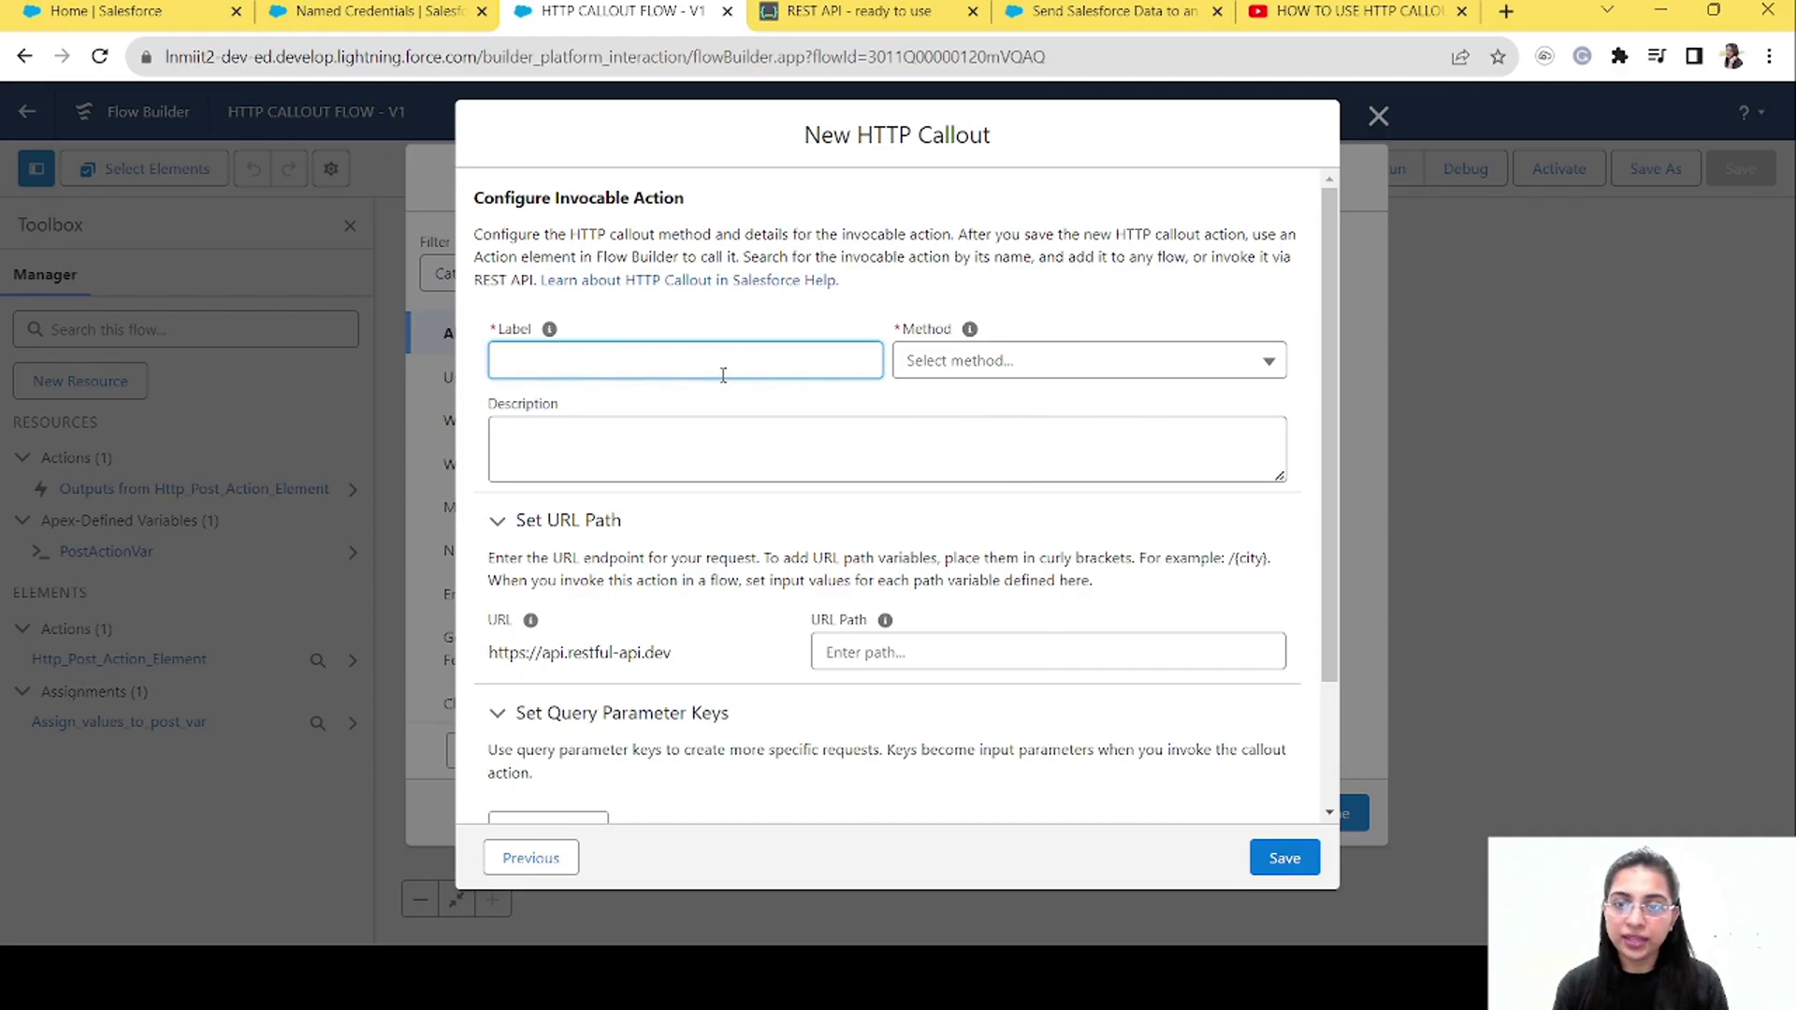
Label the invocable action Http Put Action and set its method to PUT
type("Http")
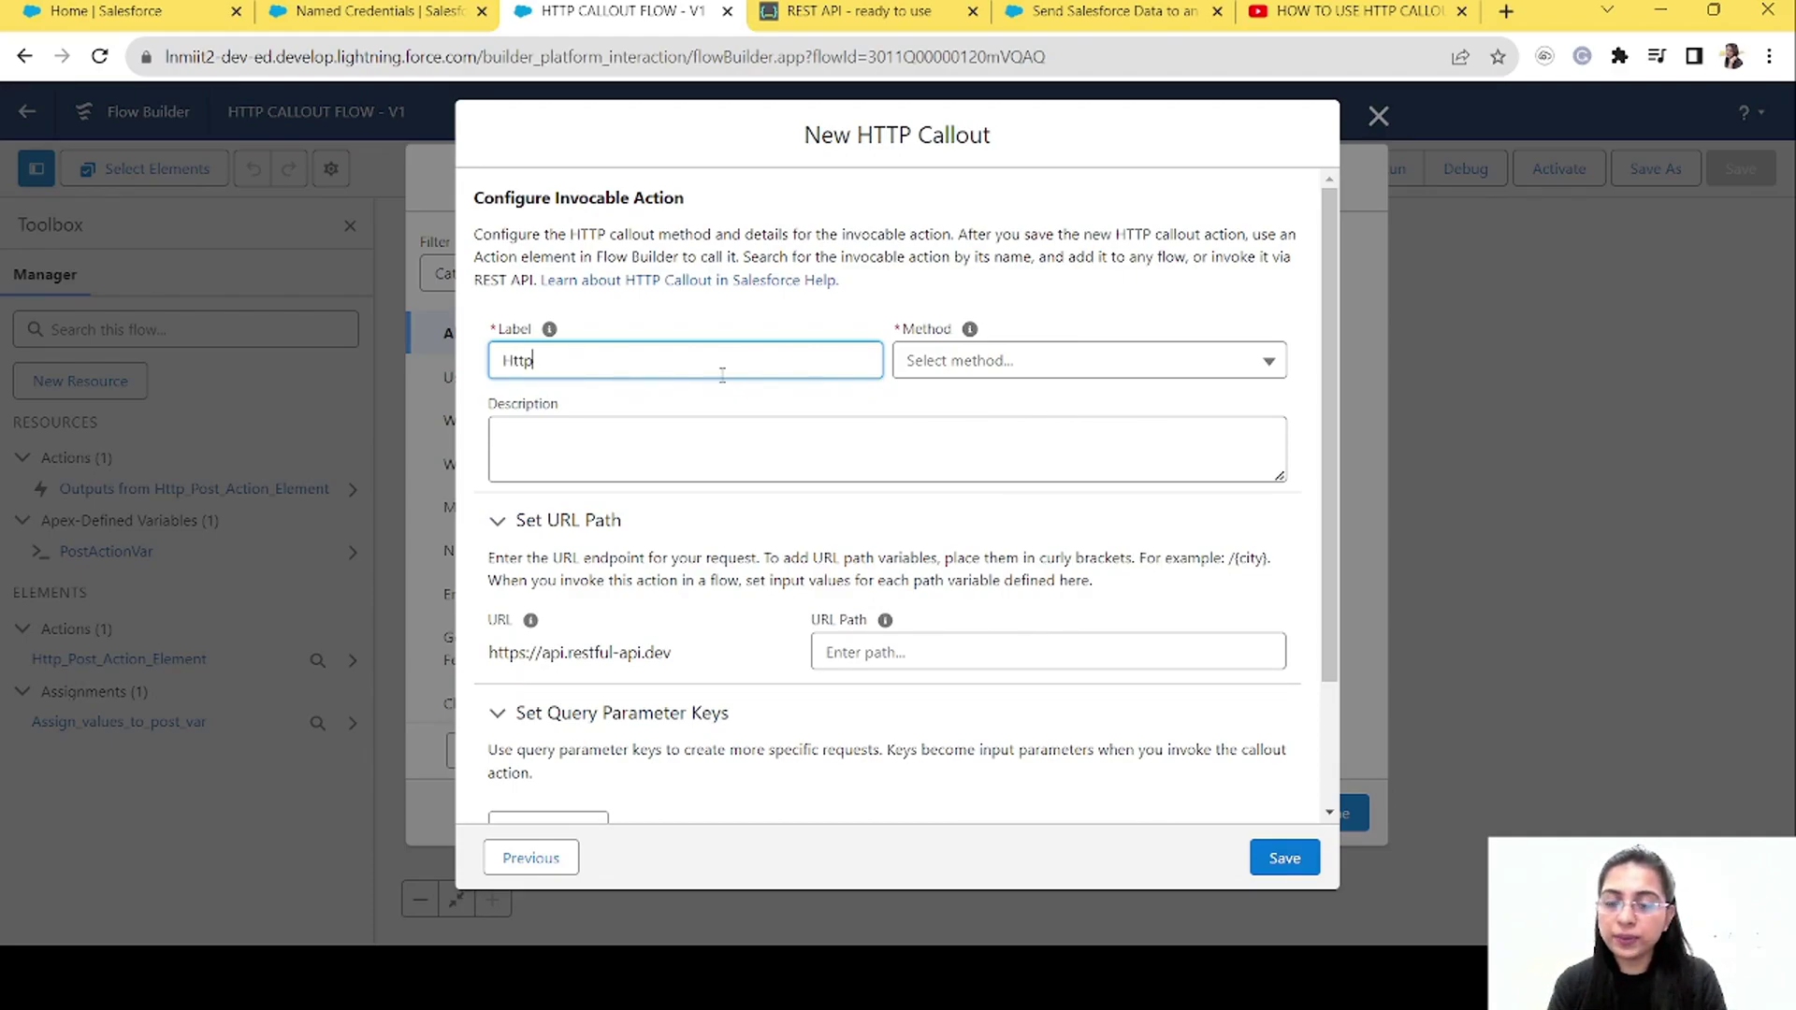
type(" Put Action")
key("Tab")
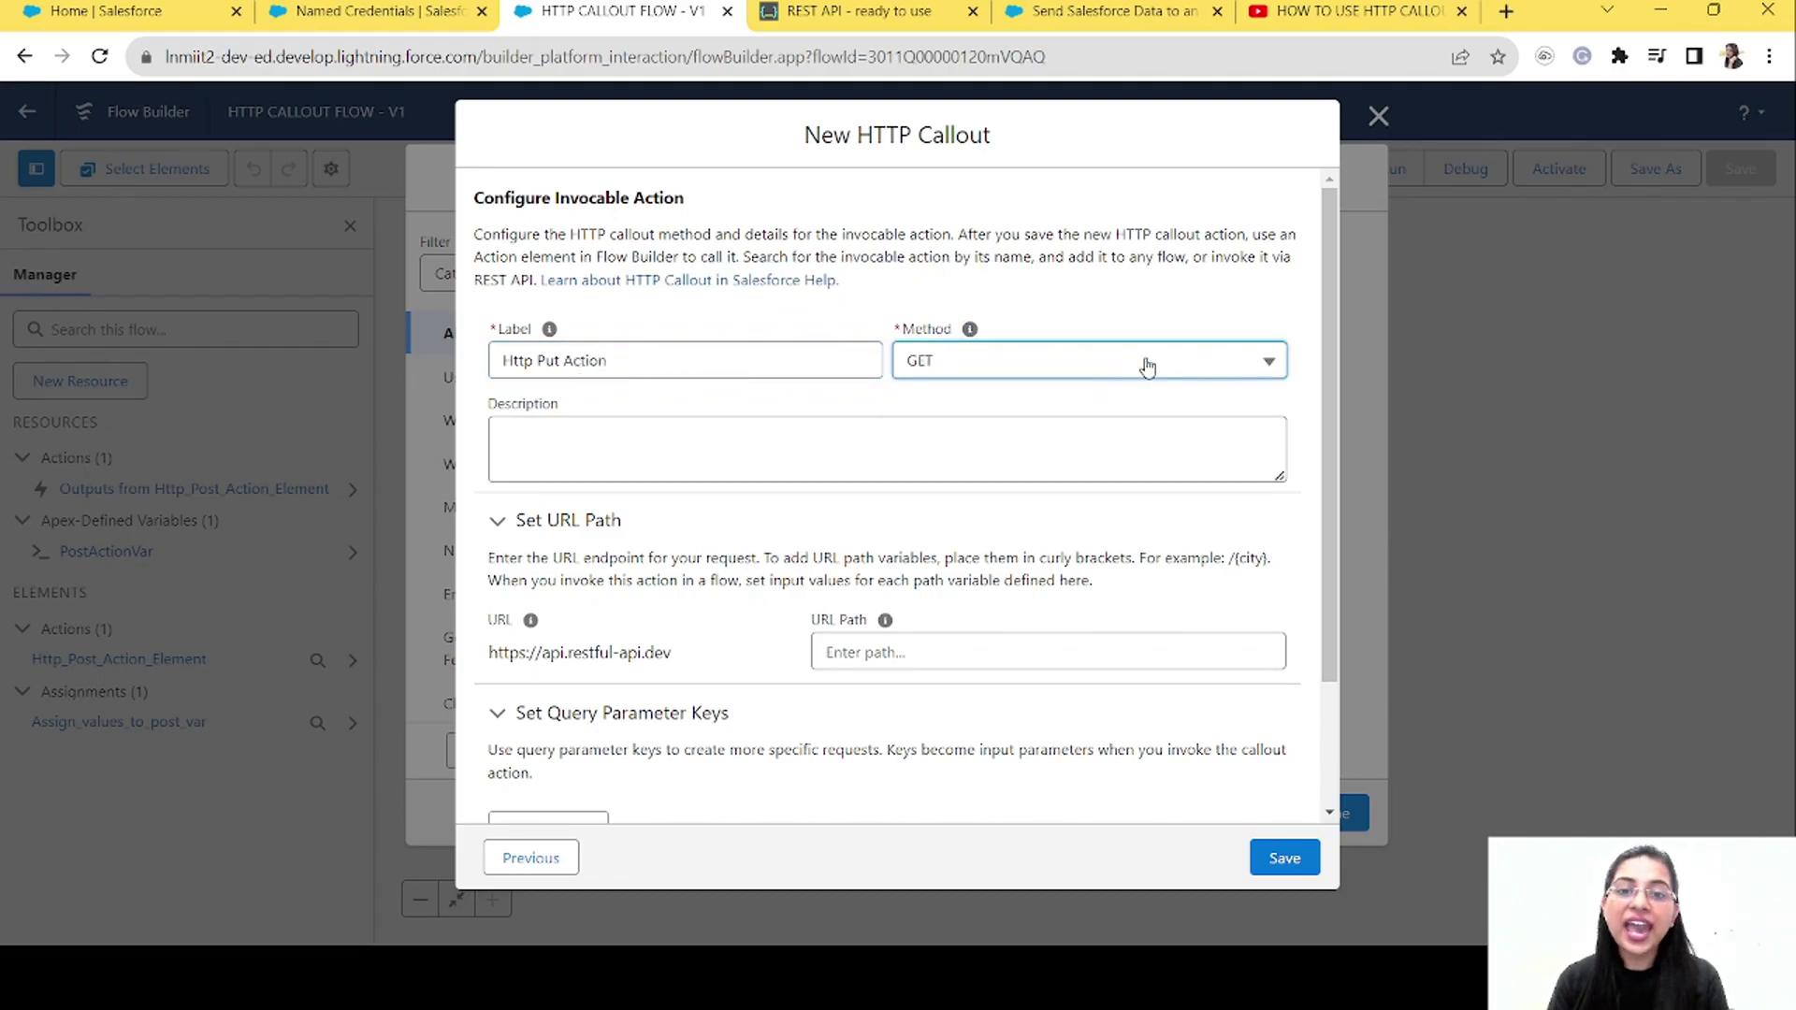
left_click(1148, 365)
left_click(971, 493)
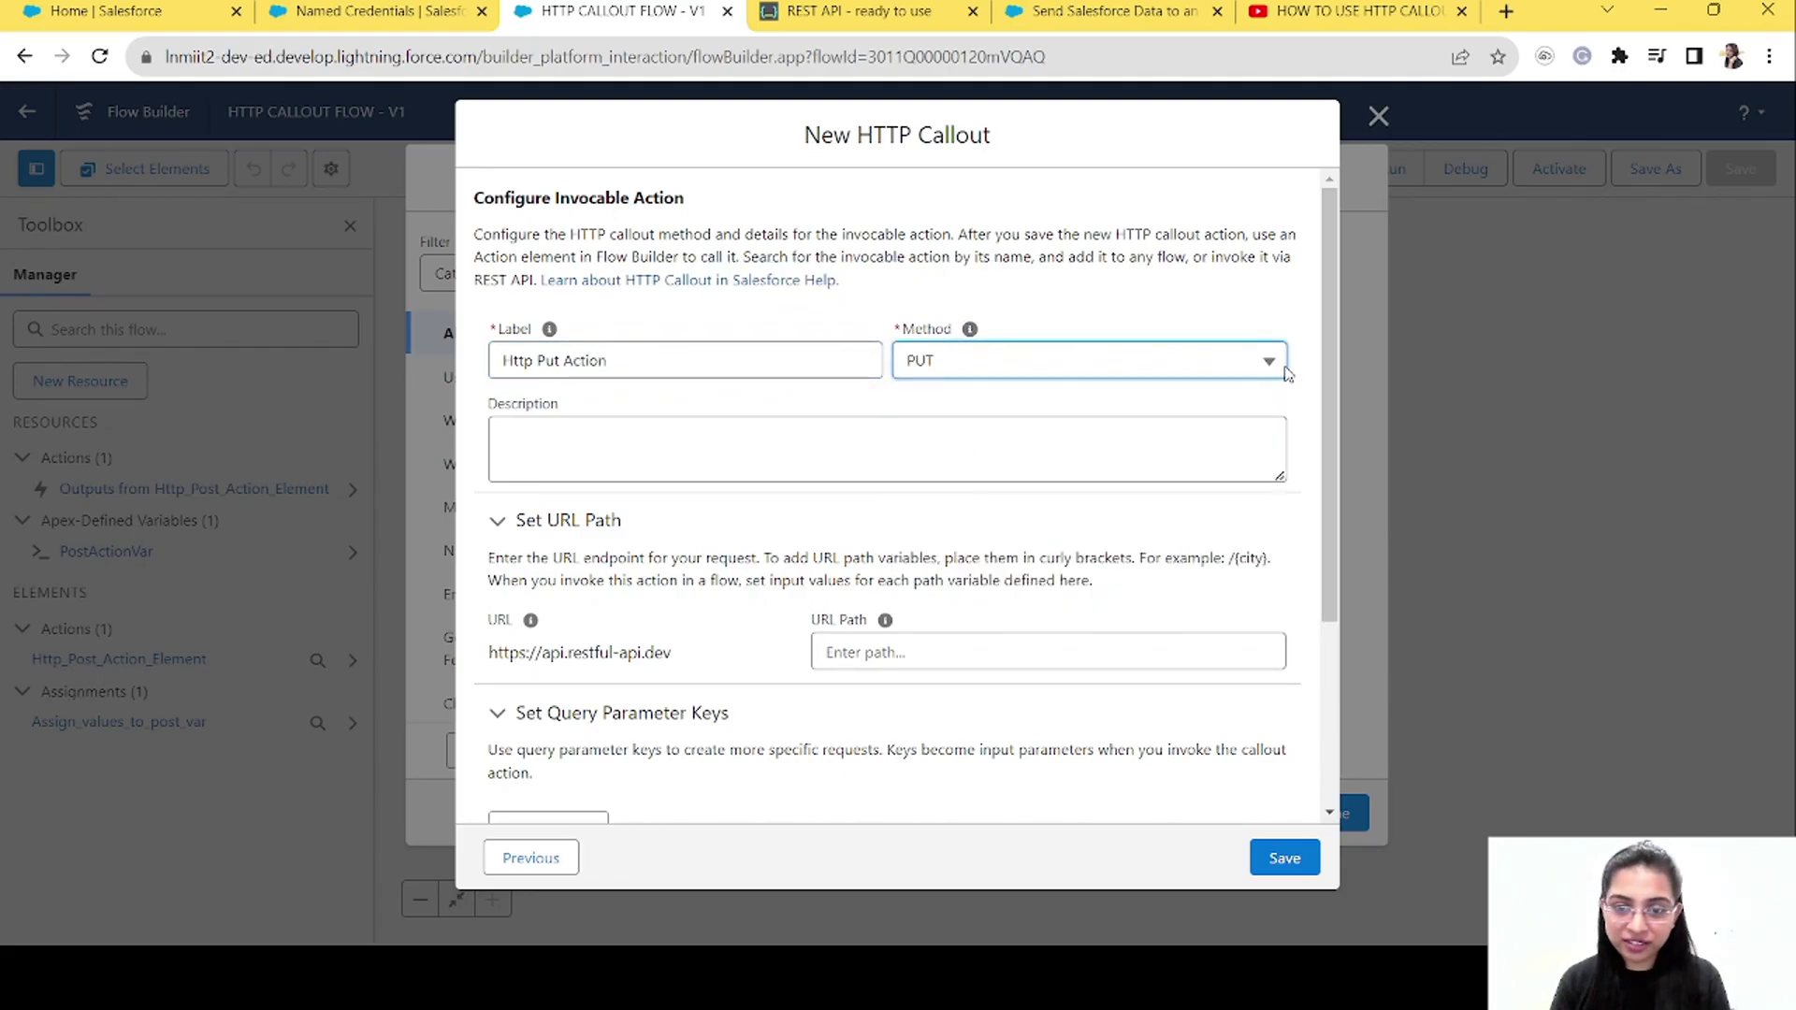
Copy objects/7 from the PUT request URL on restful-api.dev and enter it as the callout's URL path /objects/7
left_click_drag(1331, 424, 1335, 572)
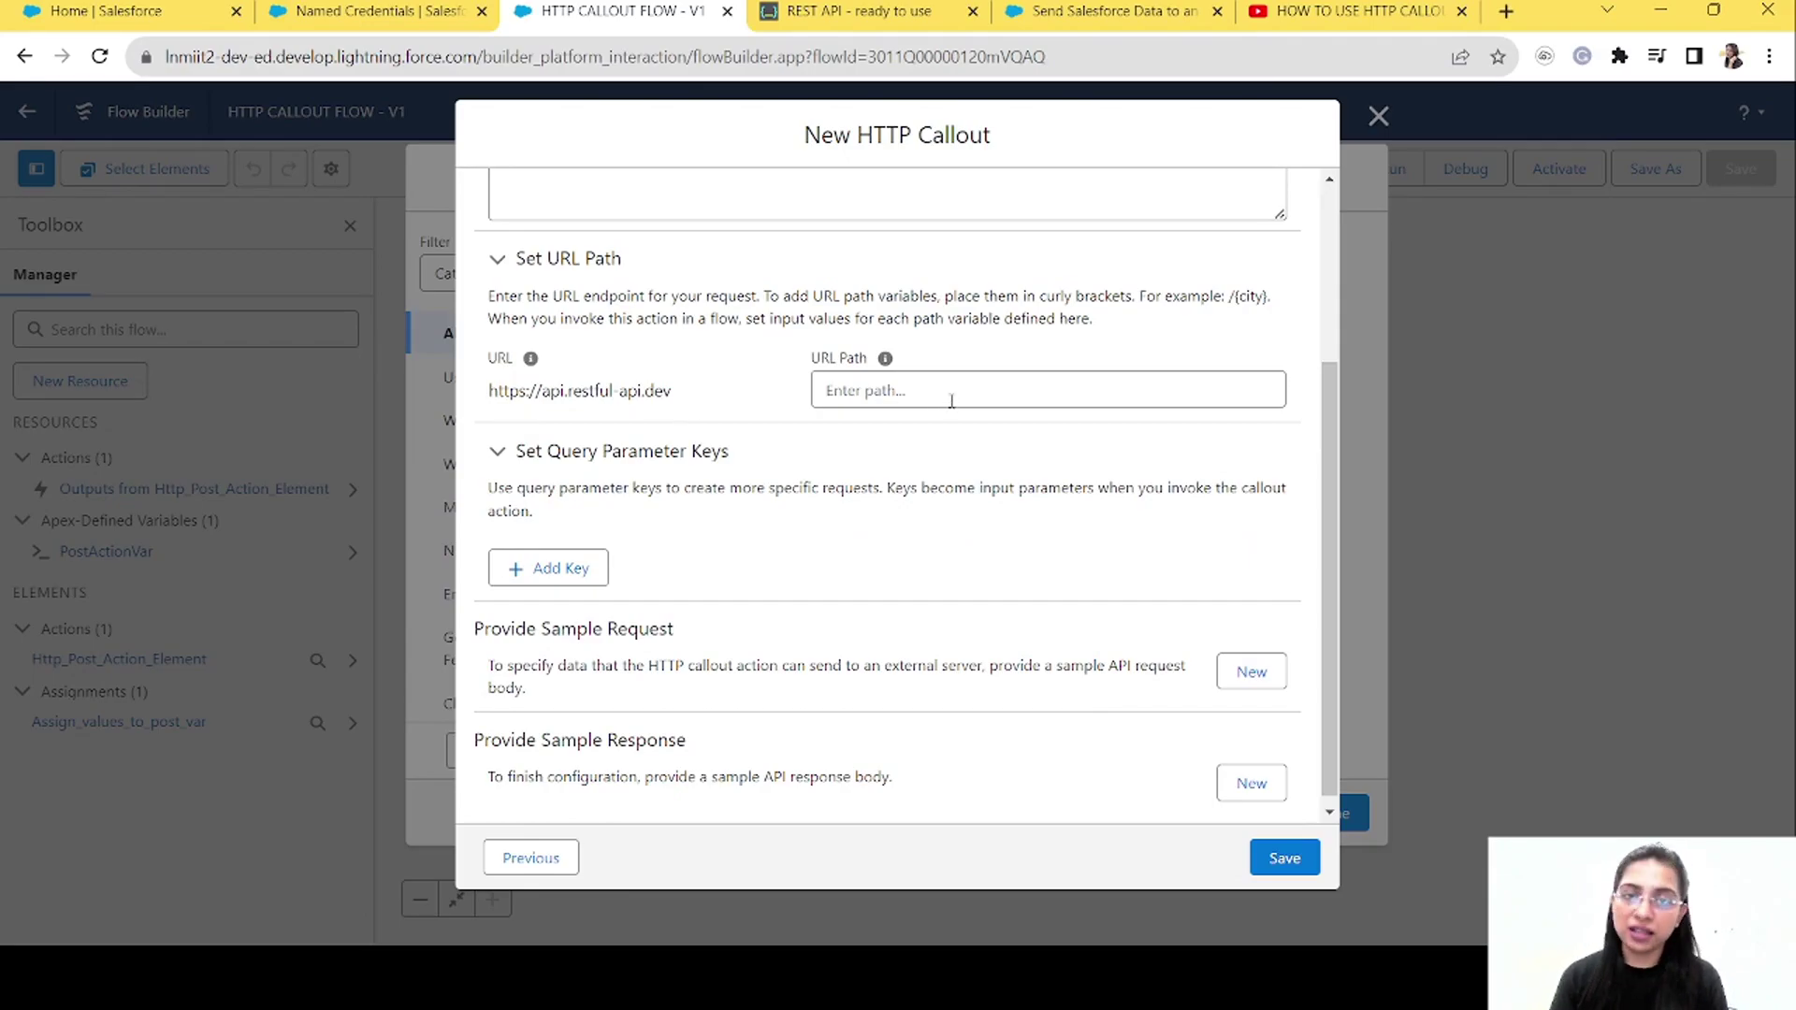
left_click(921, 11)
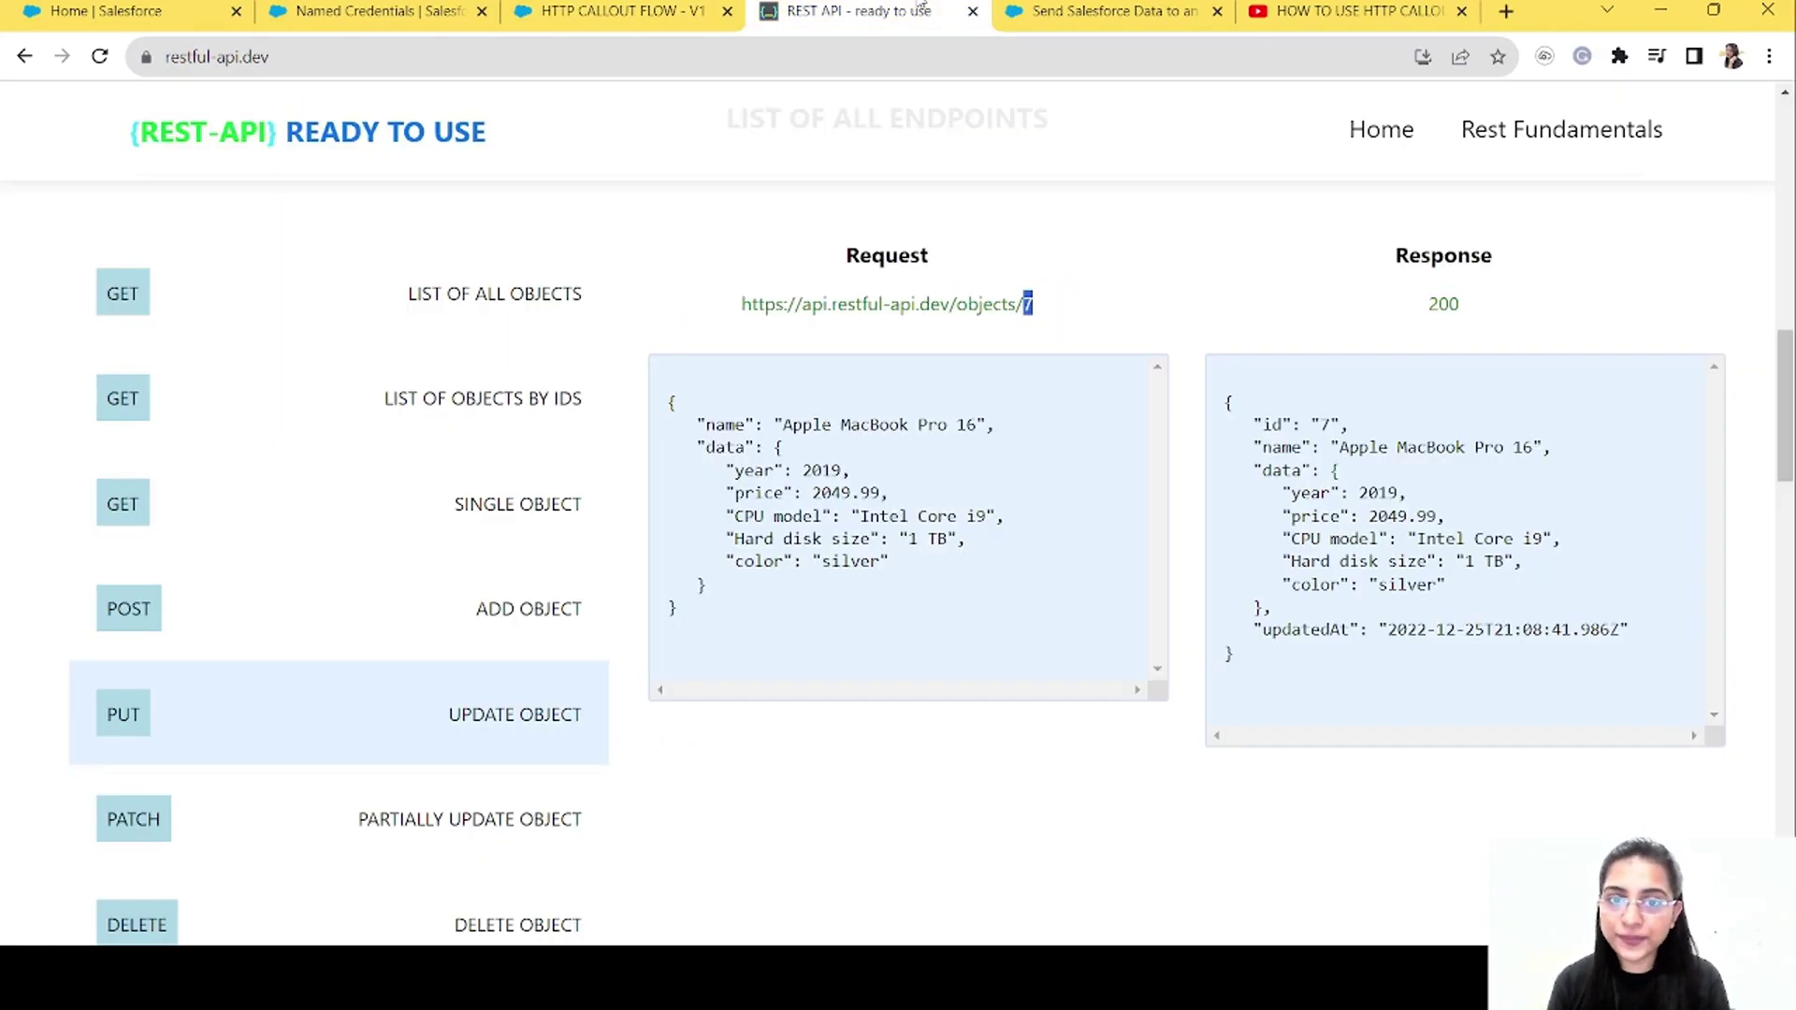
double_click(987, 307)
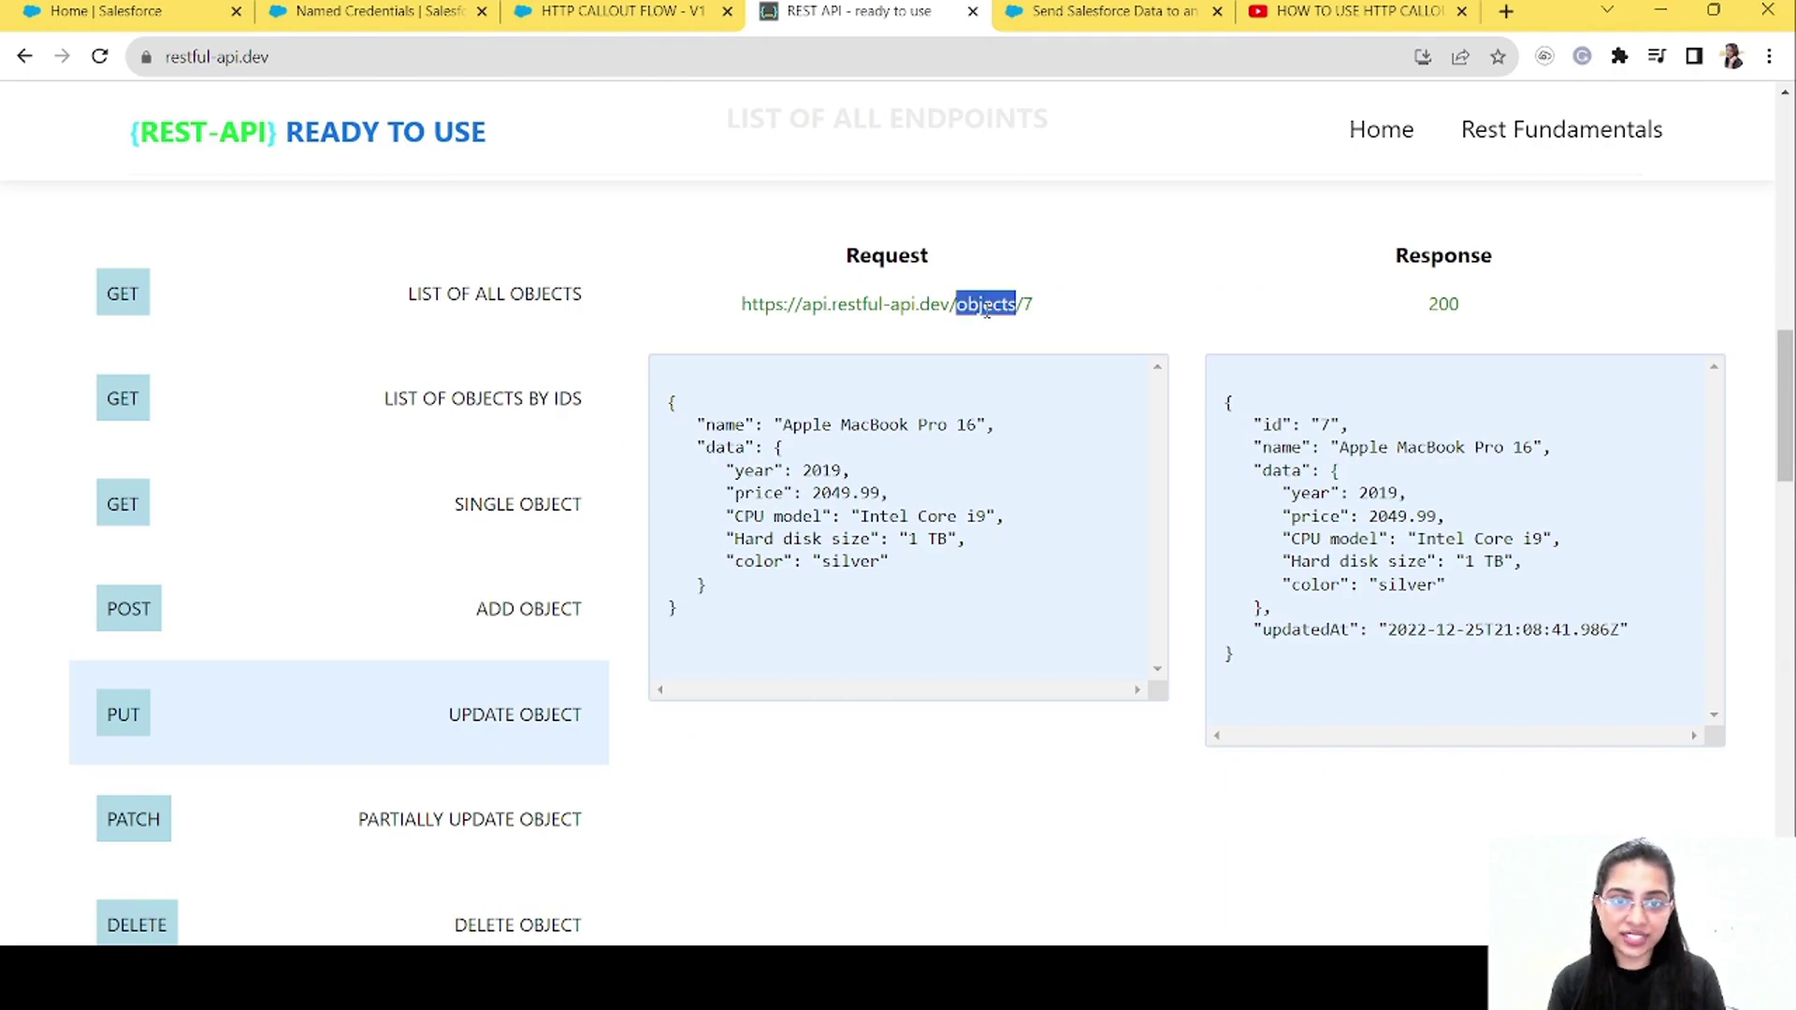
left_click_drag(1053, 311, 958, 305)
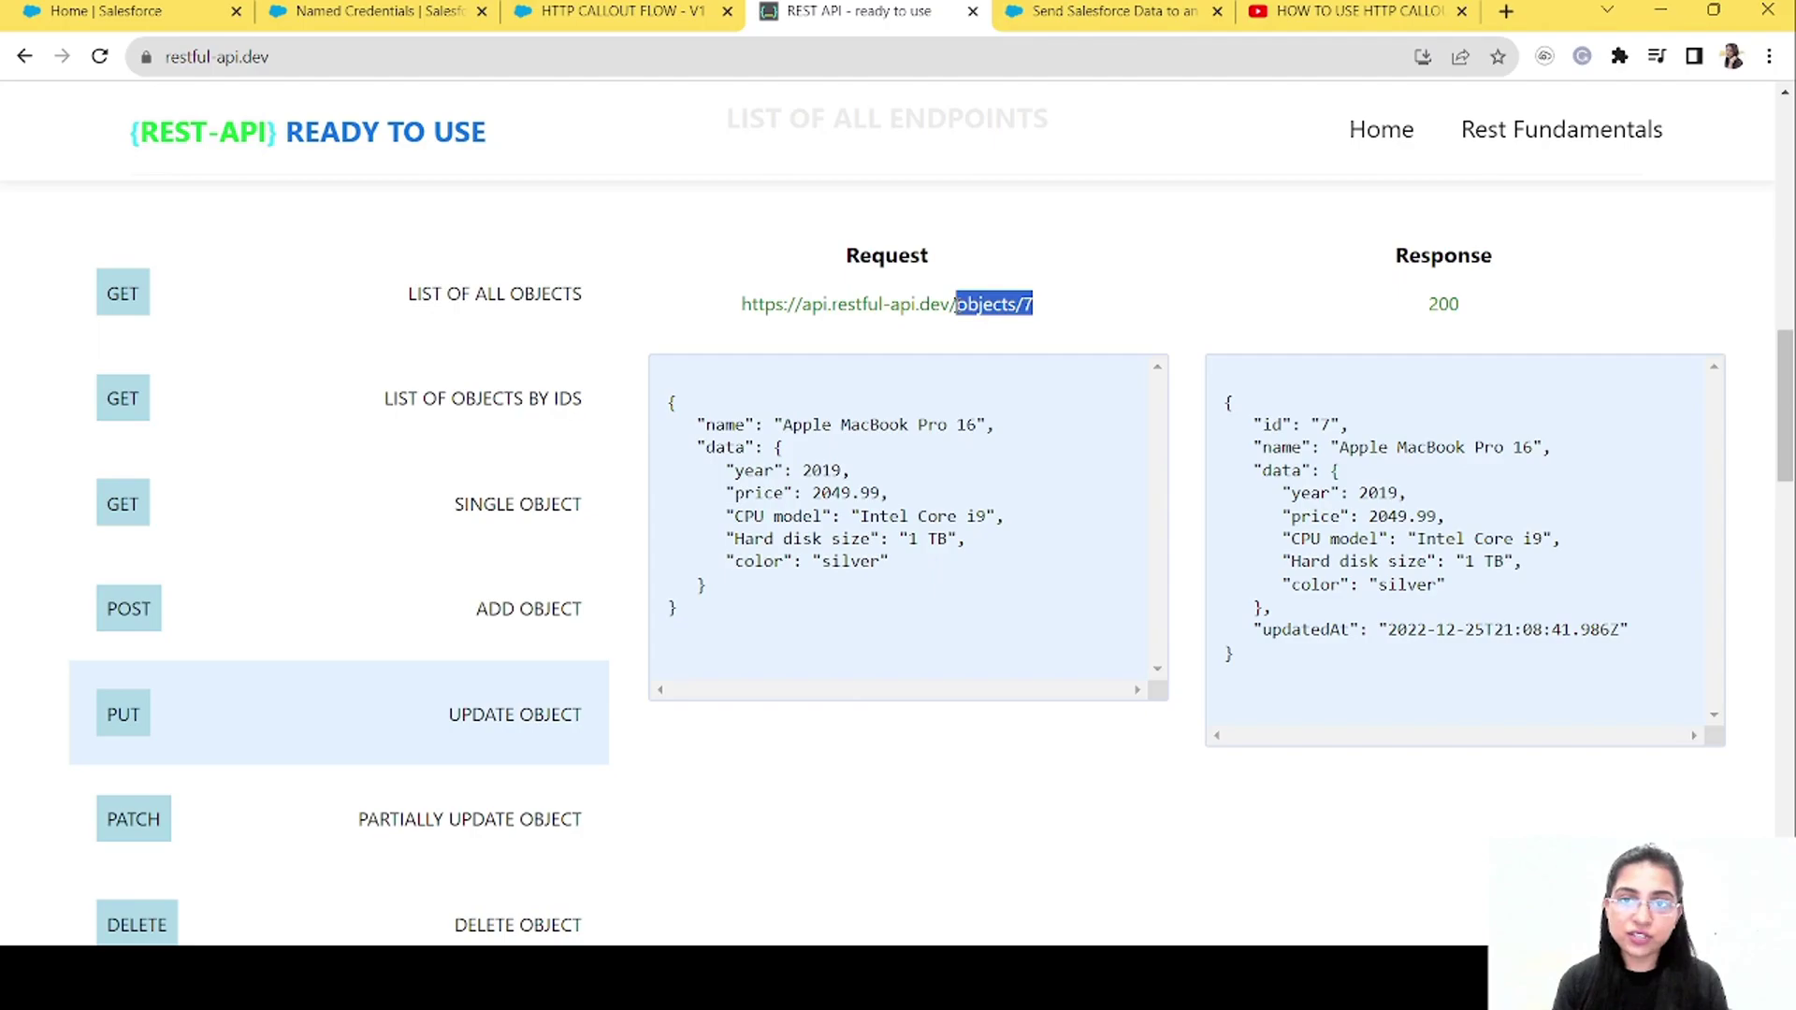
left_click(670, 5)
left_click(884, 404)
type("objects/7")
type("/")
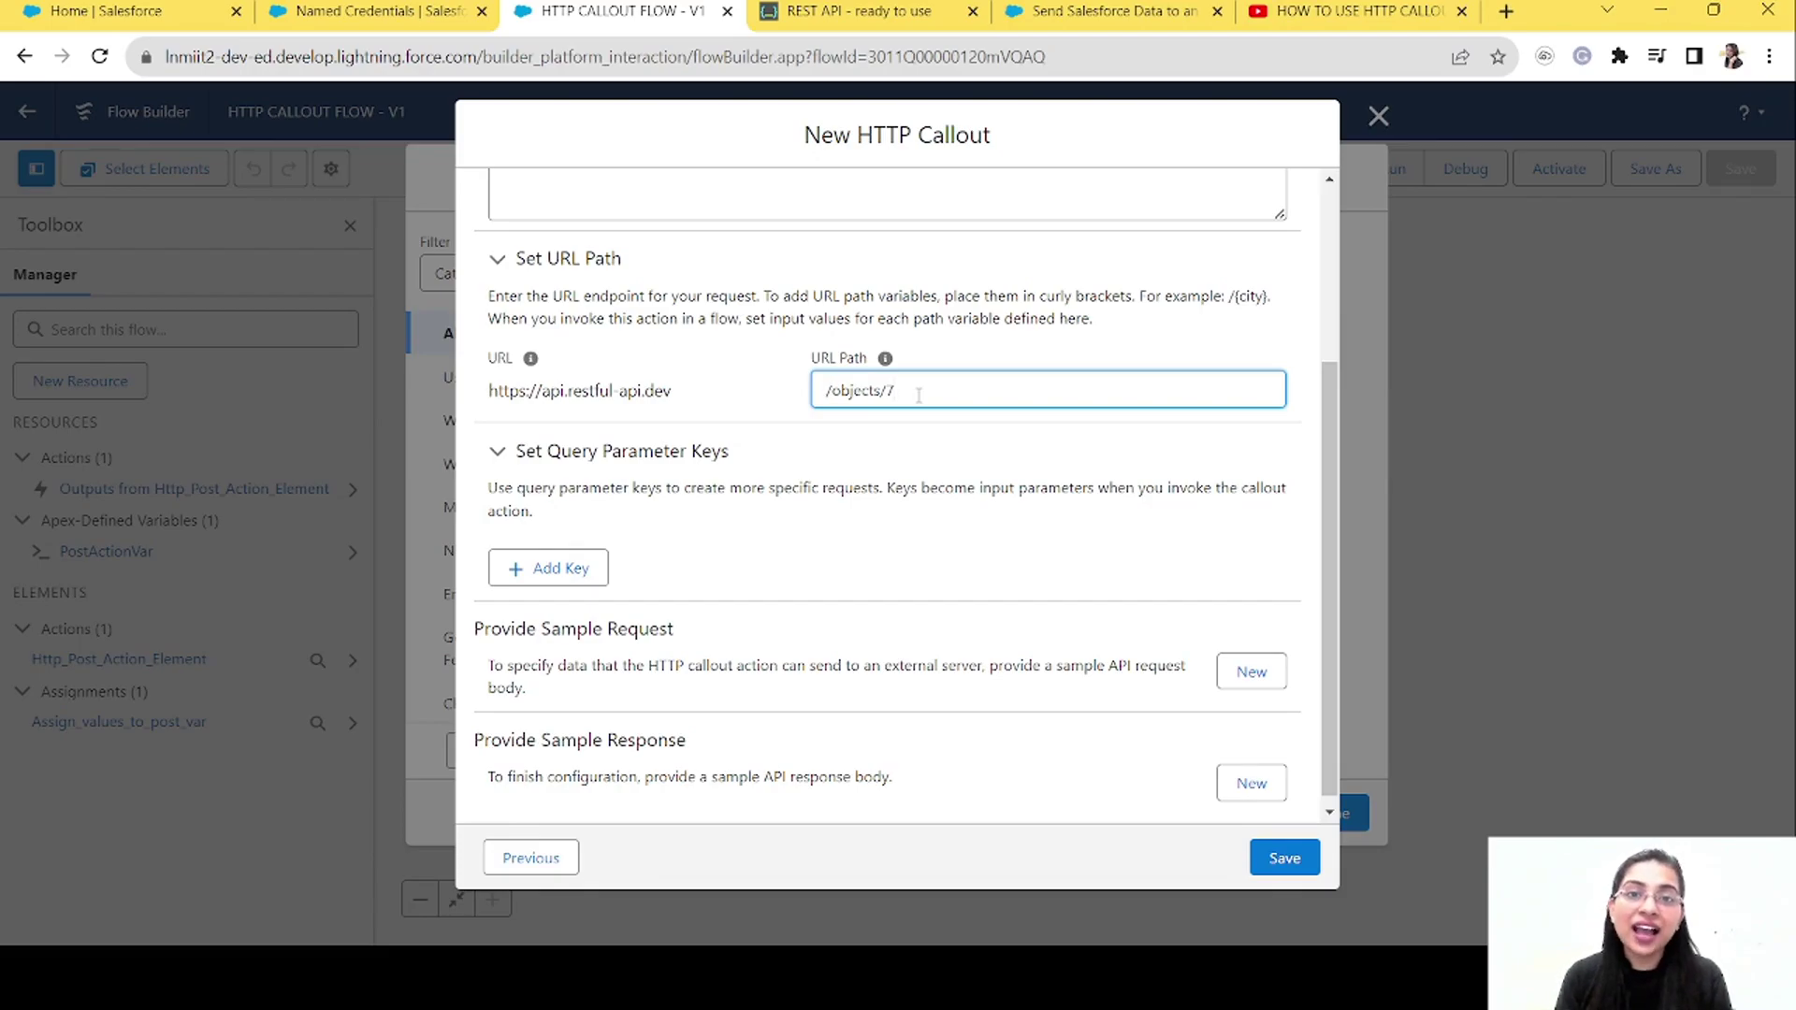
Replace the fixed object id at the end of the URL path with the path variable {postId}
type("{")
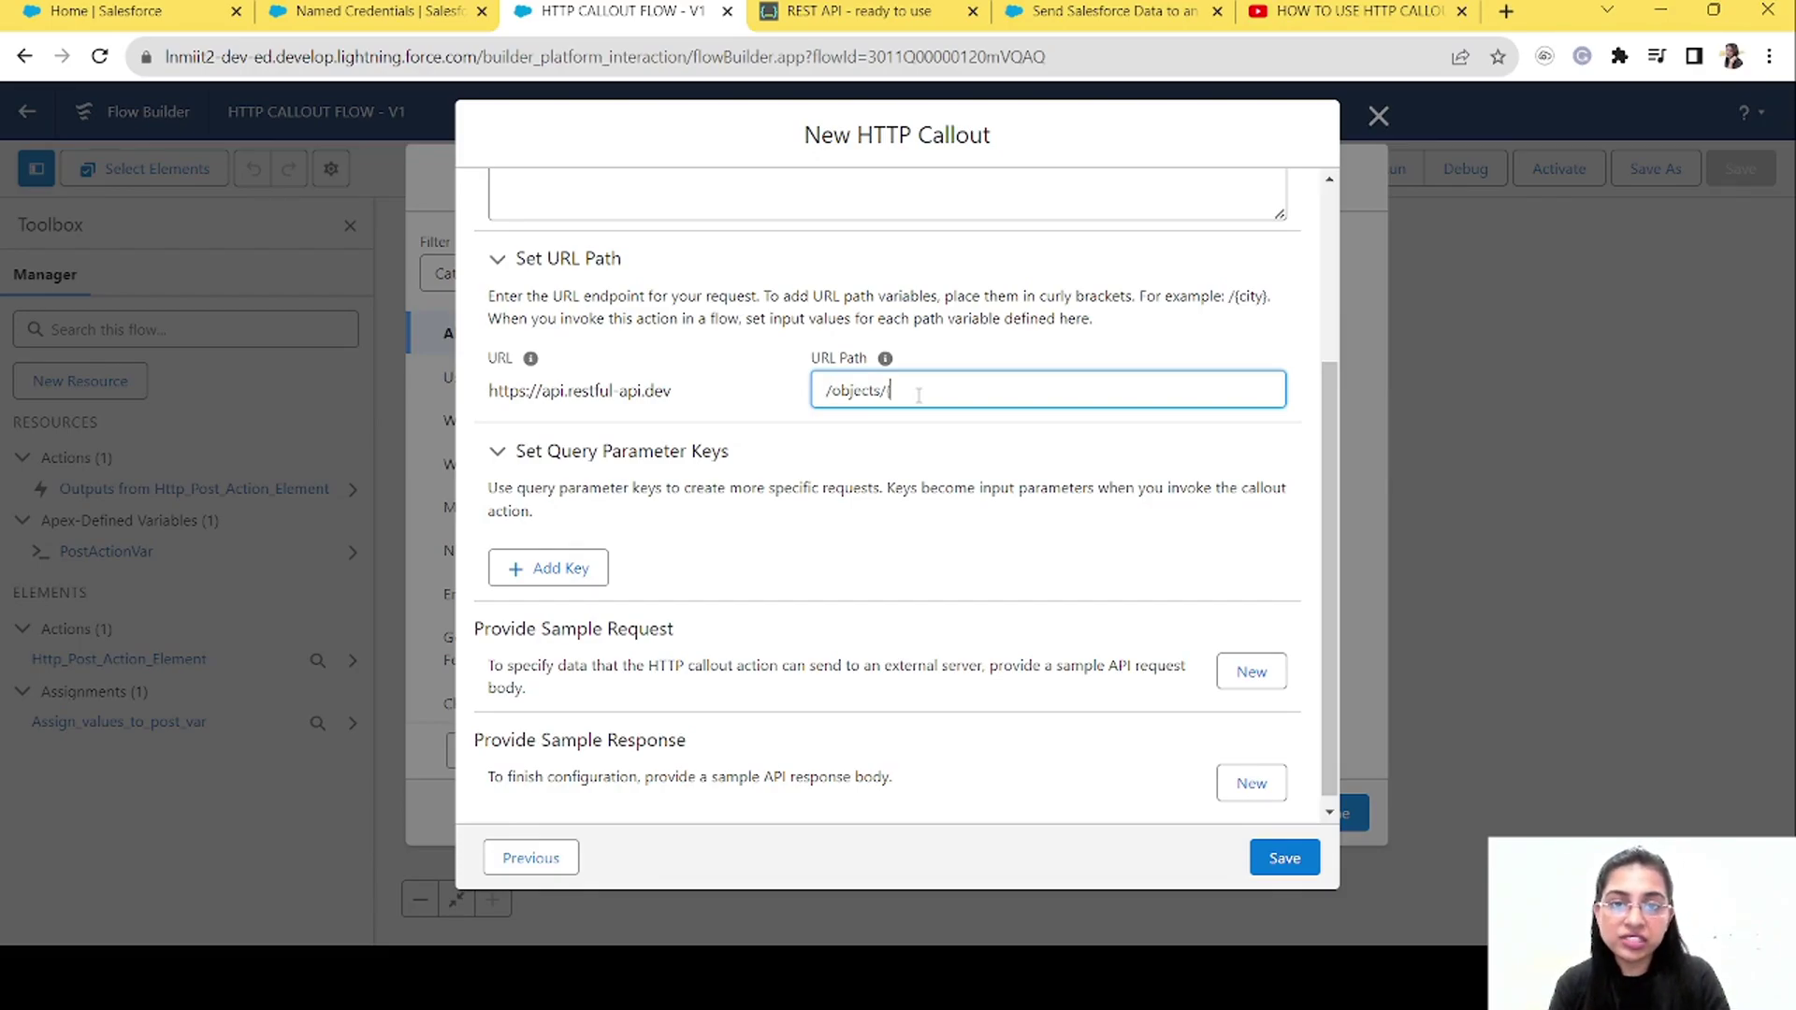
type("Id")
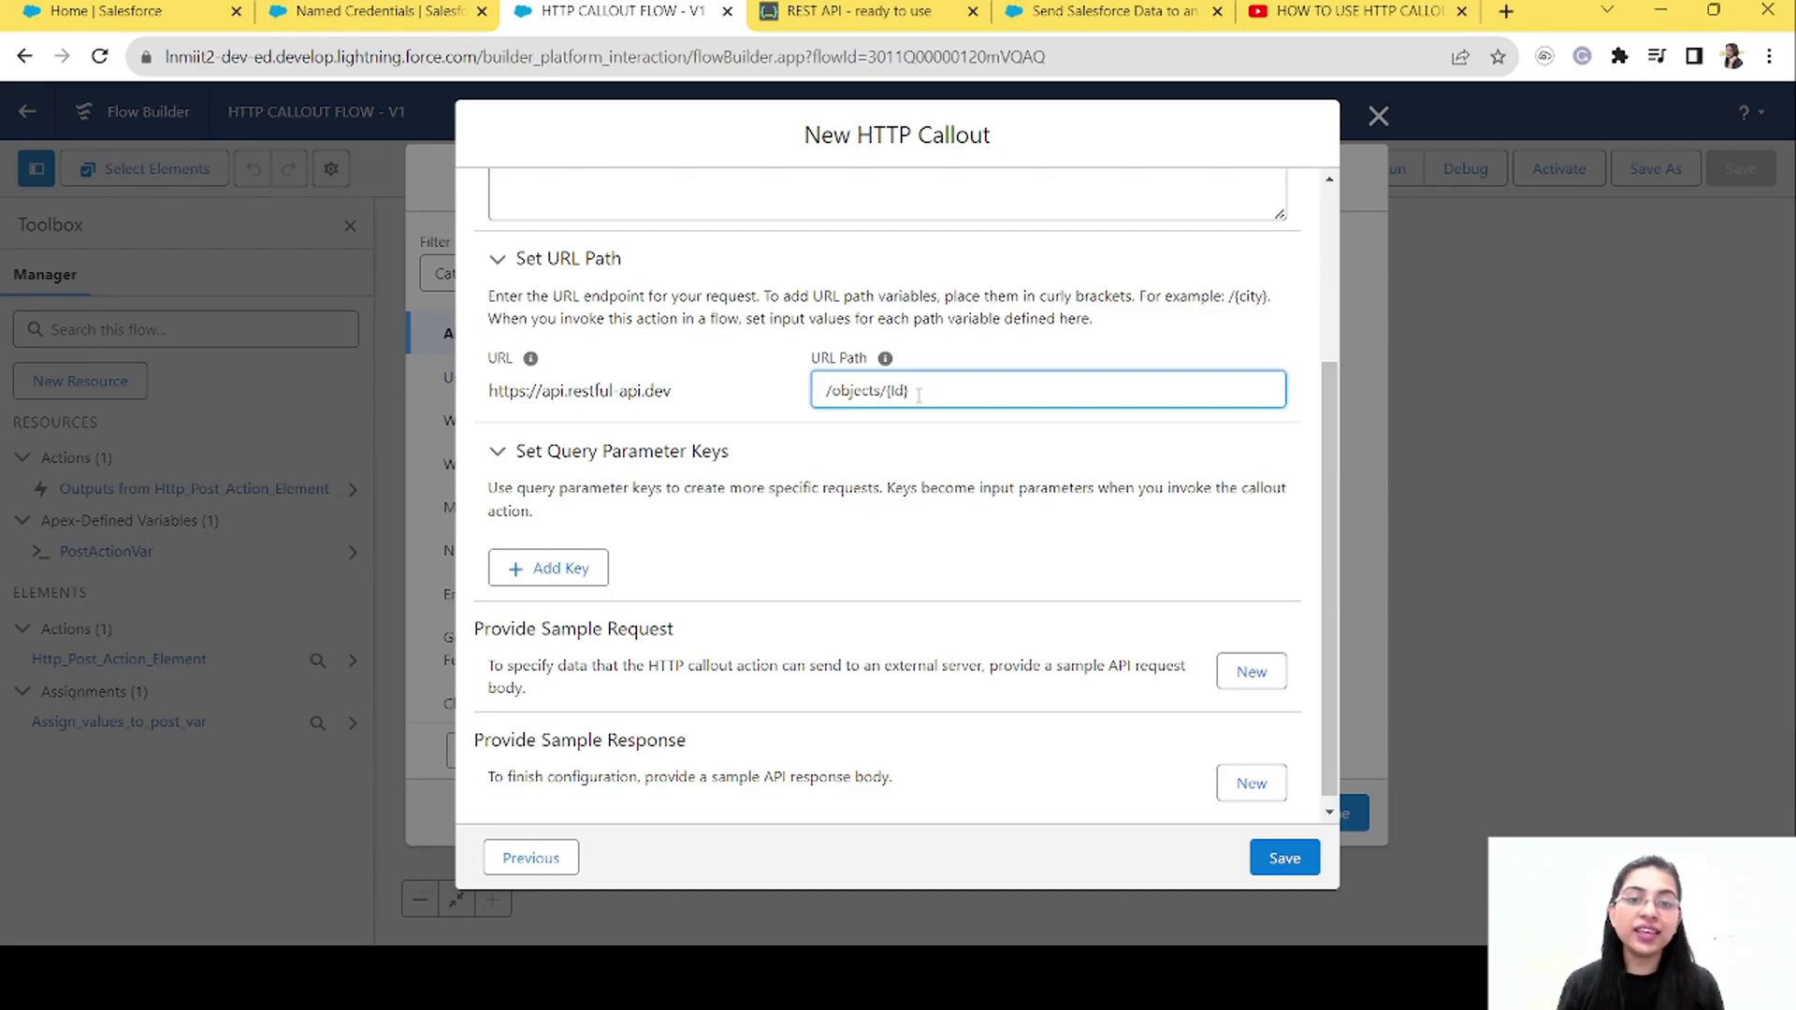
key("BackSpace")
key("BackSpace")
key("BackSpace")
type("postId}")
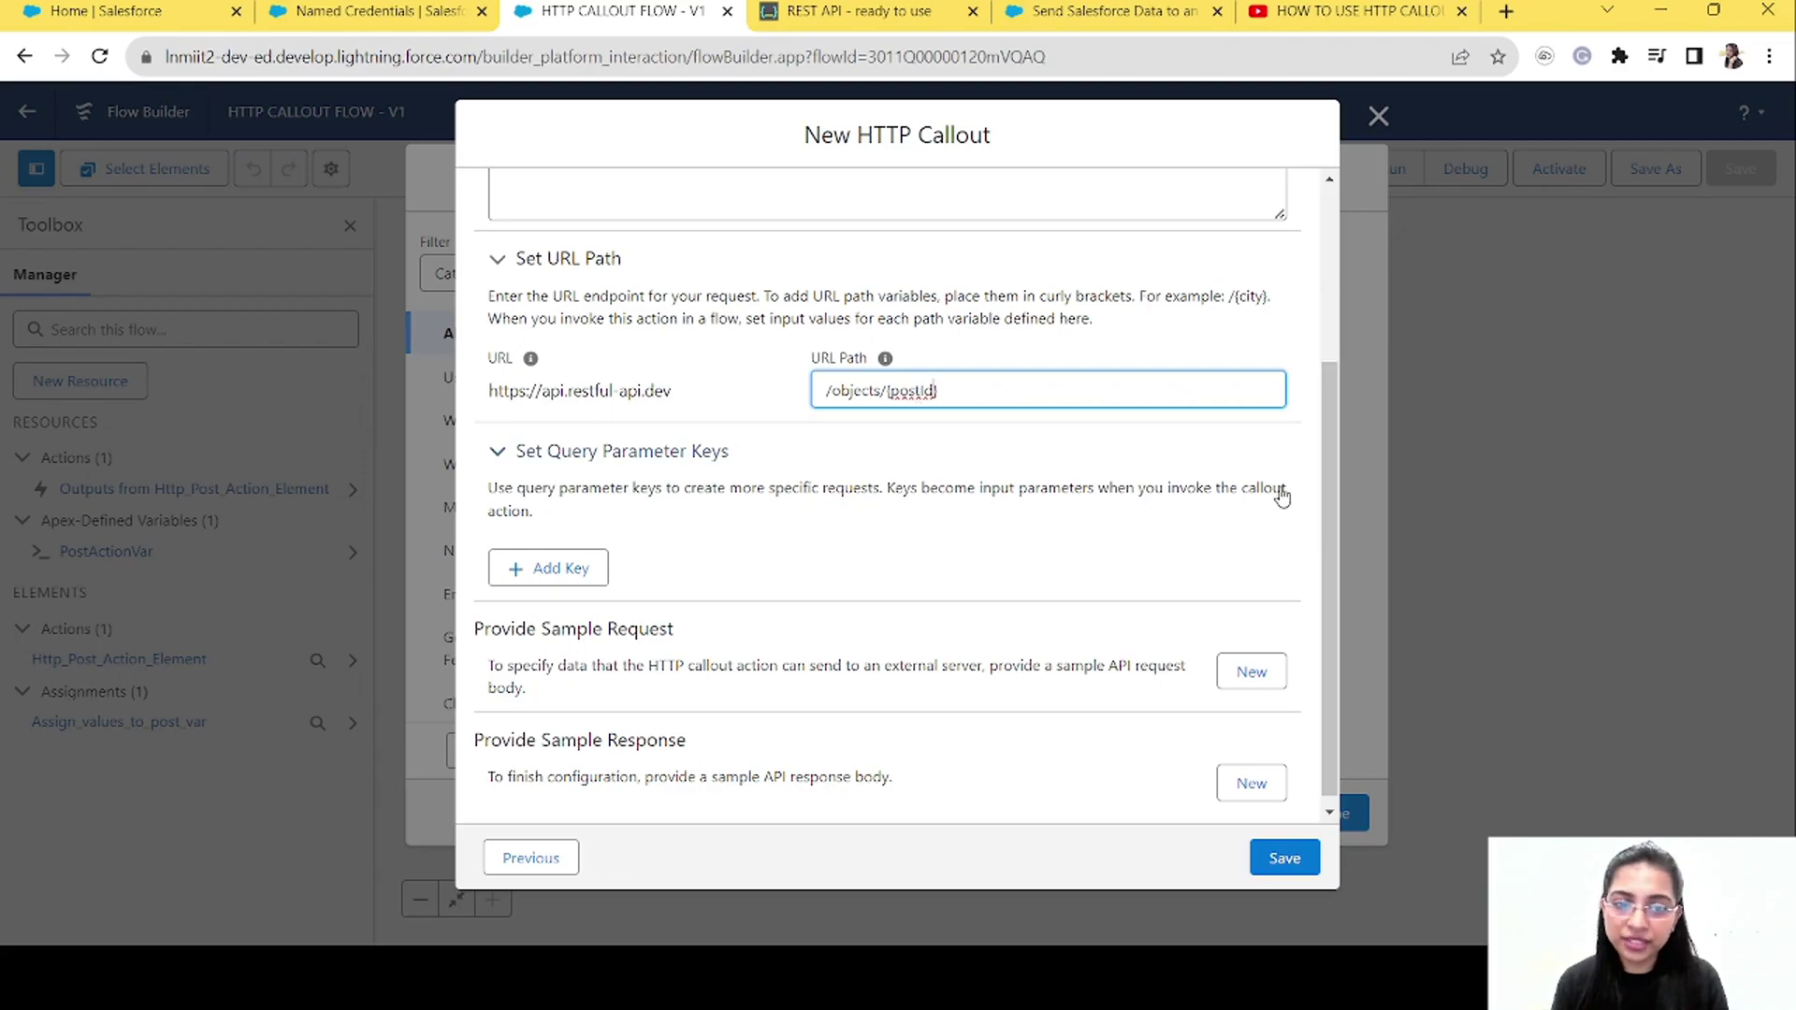
Set the data type of the postId path key to String
left_click(1333, 603)
scroll(1333, 603, "down", 2)
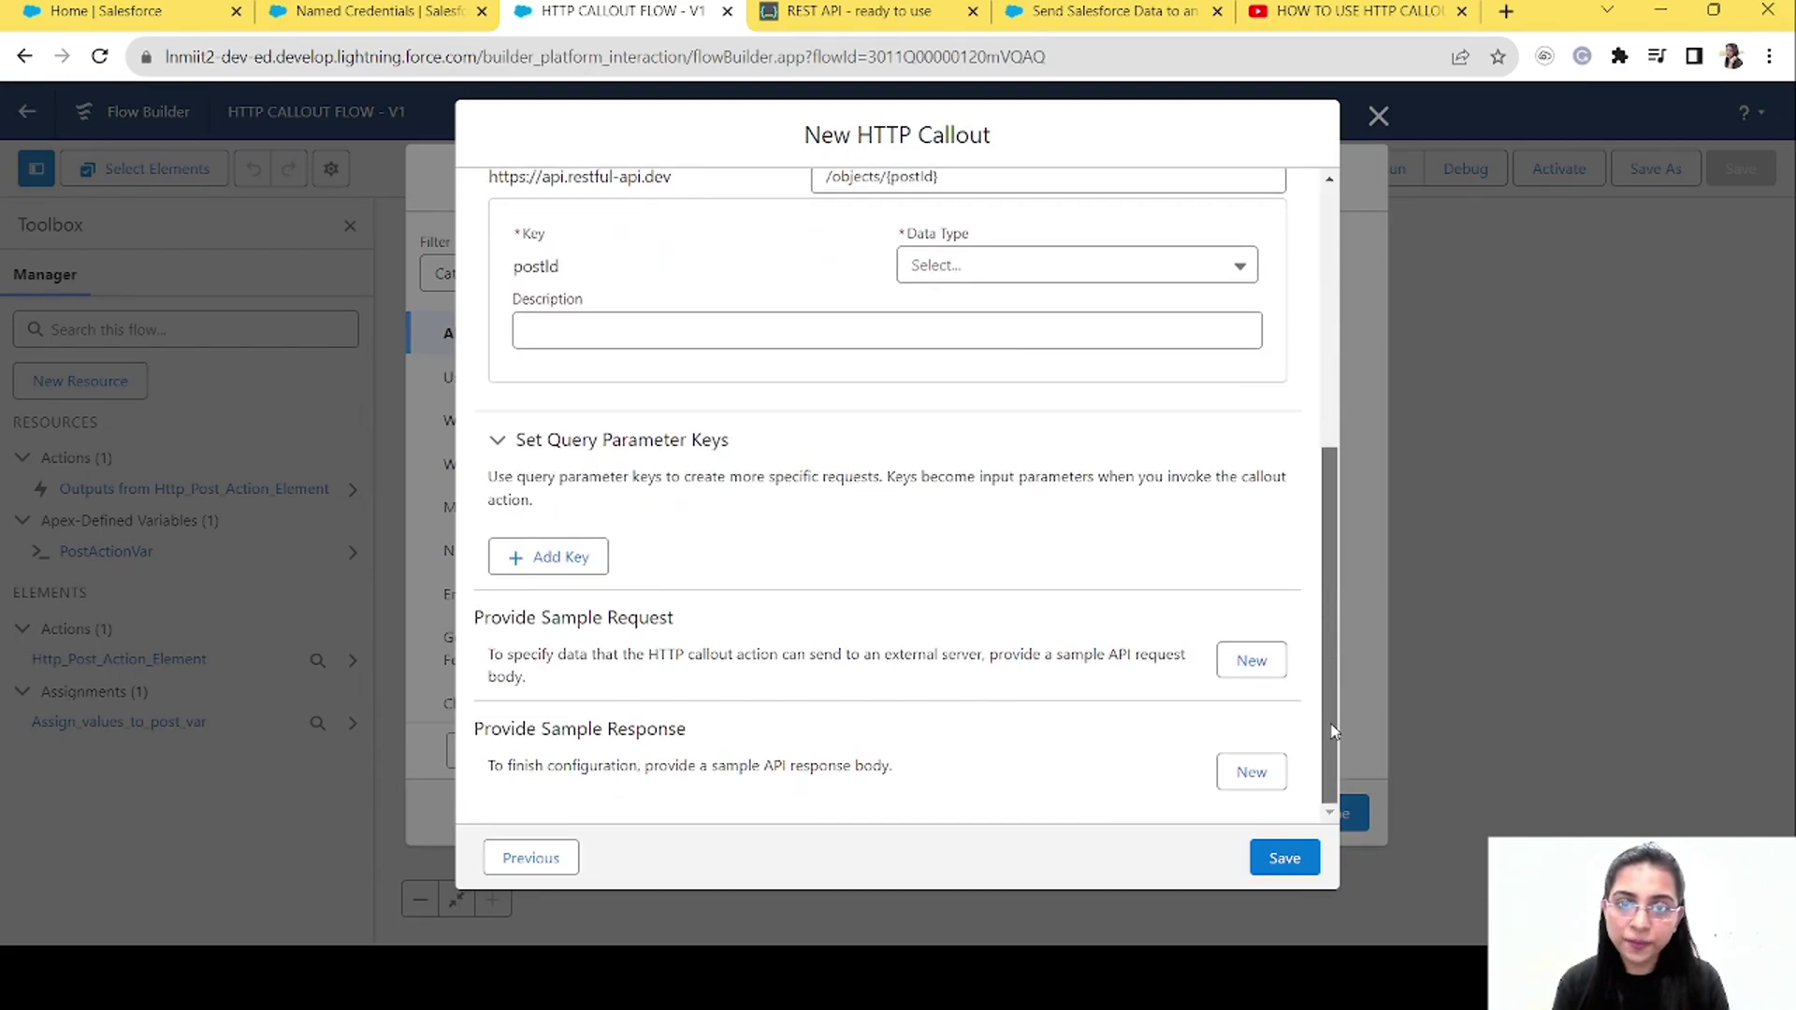
scroll(1211, 479, "up", 2)
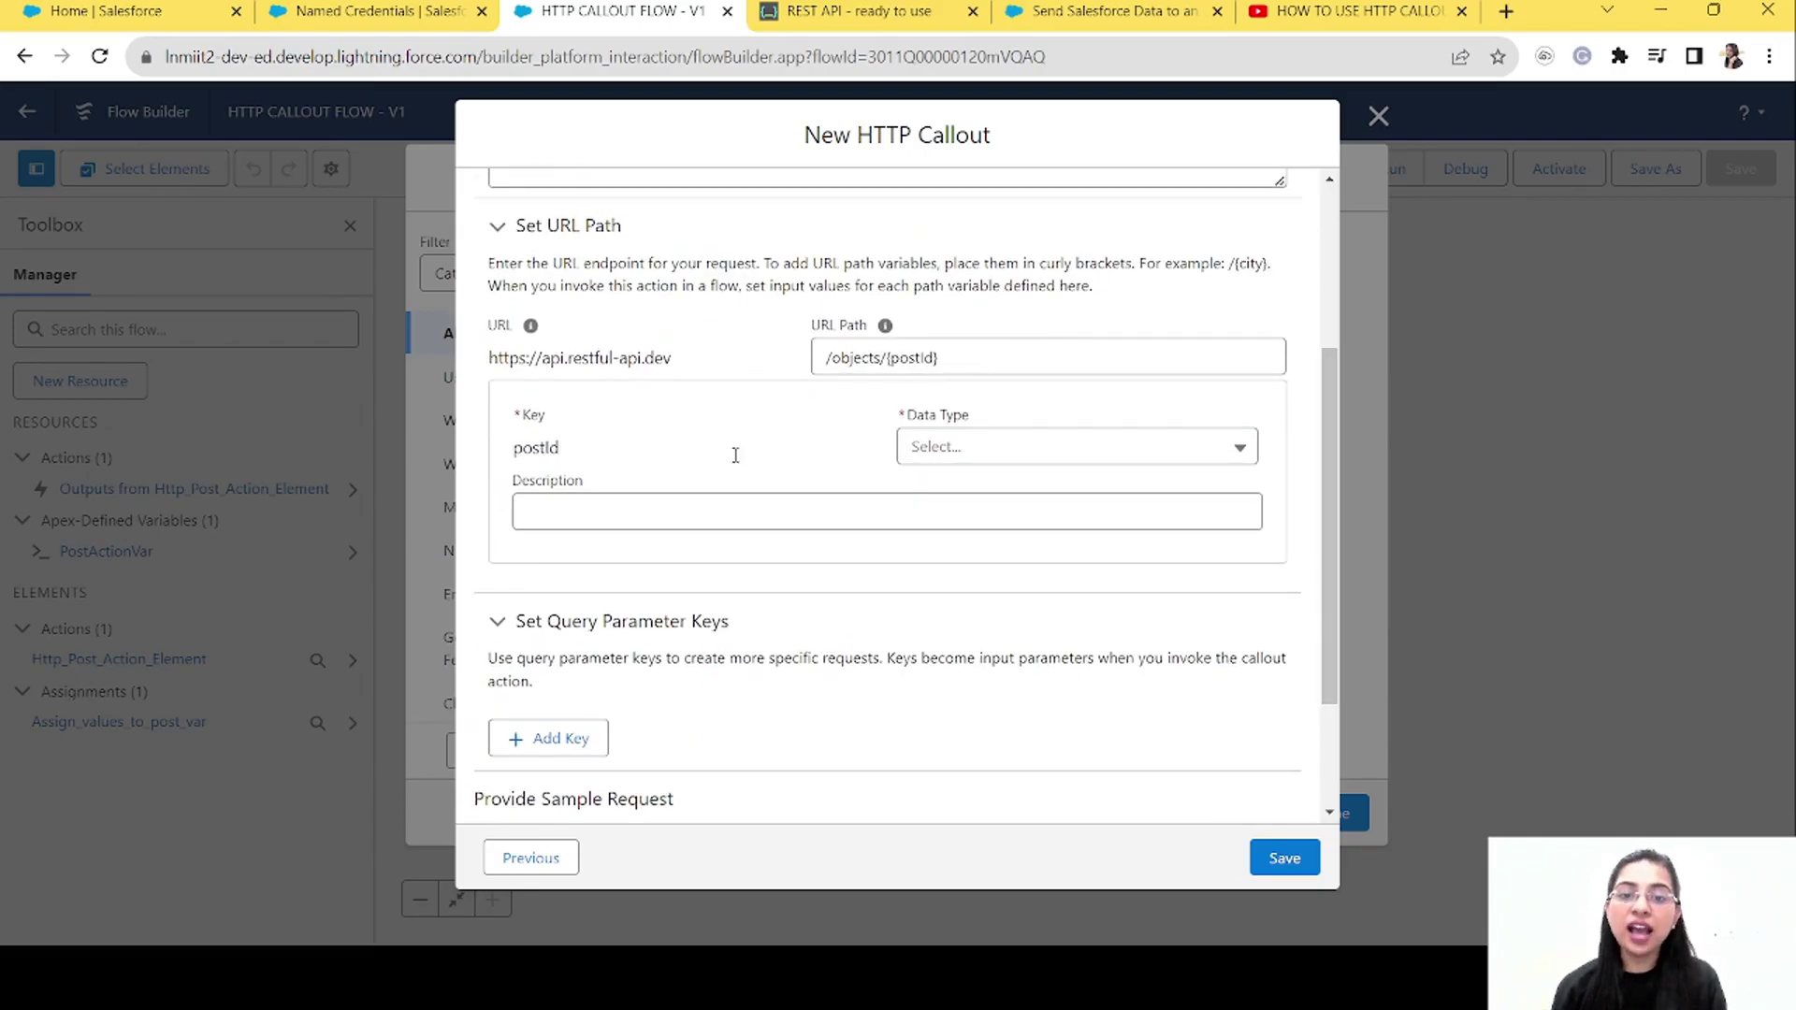
left_click(973, 453)
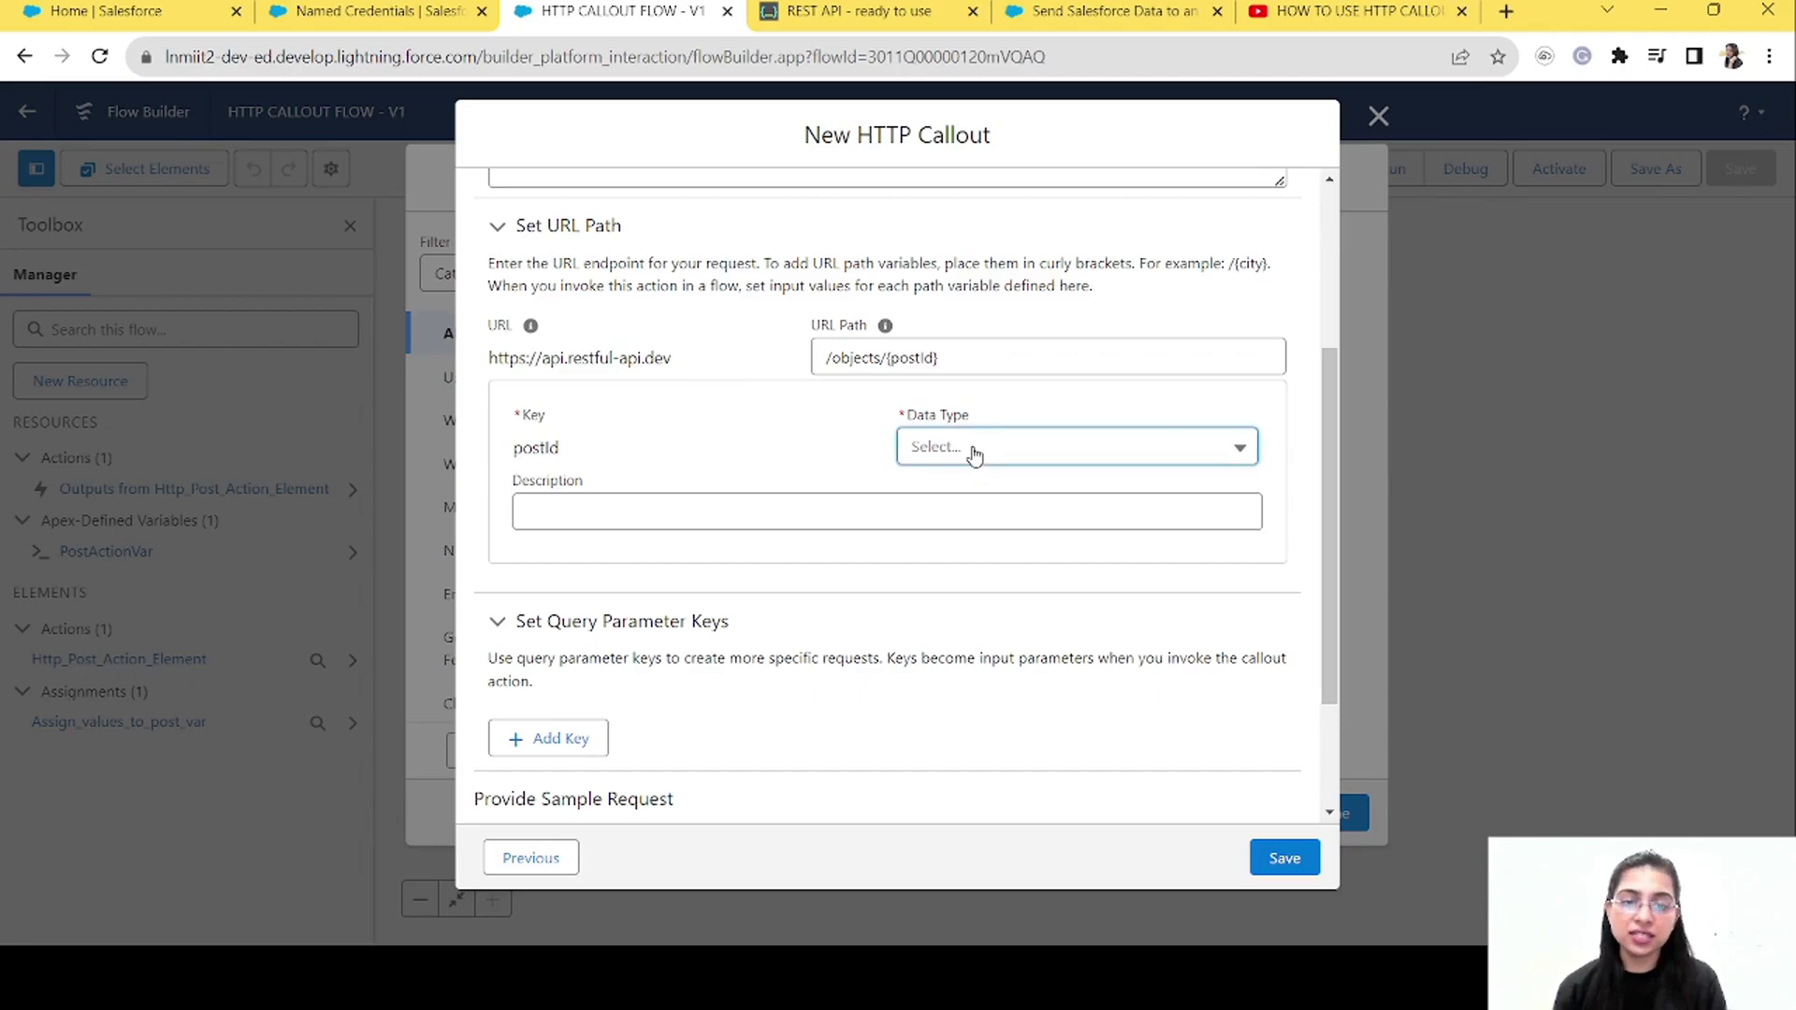
left_click(964, 702)
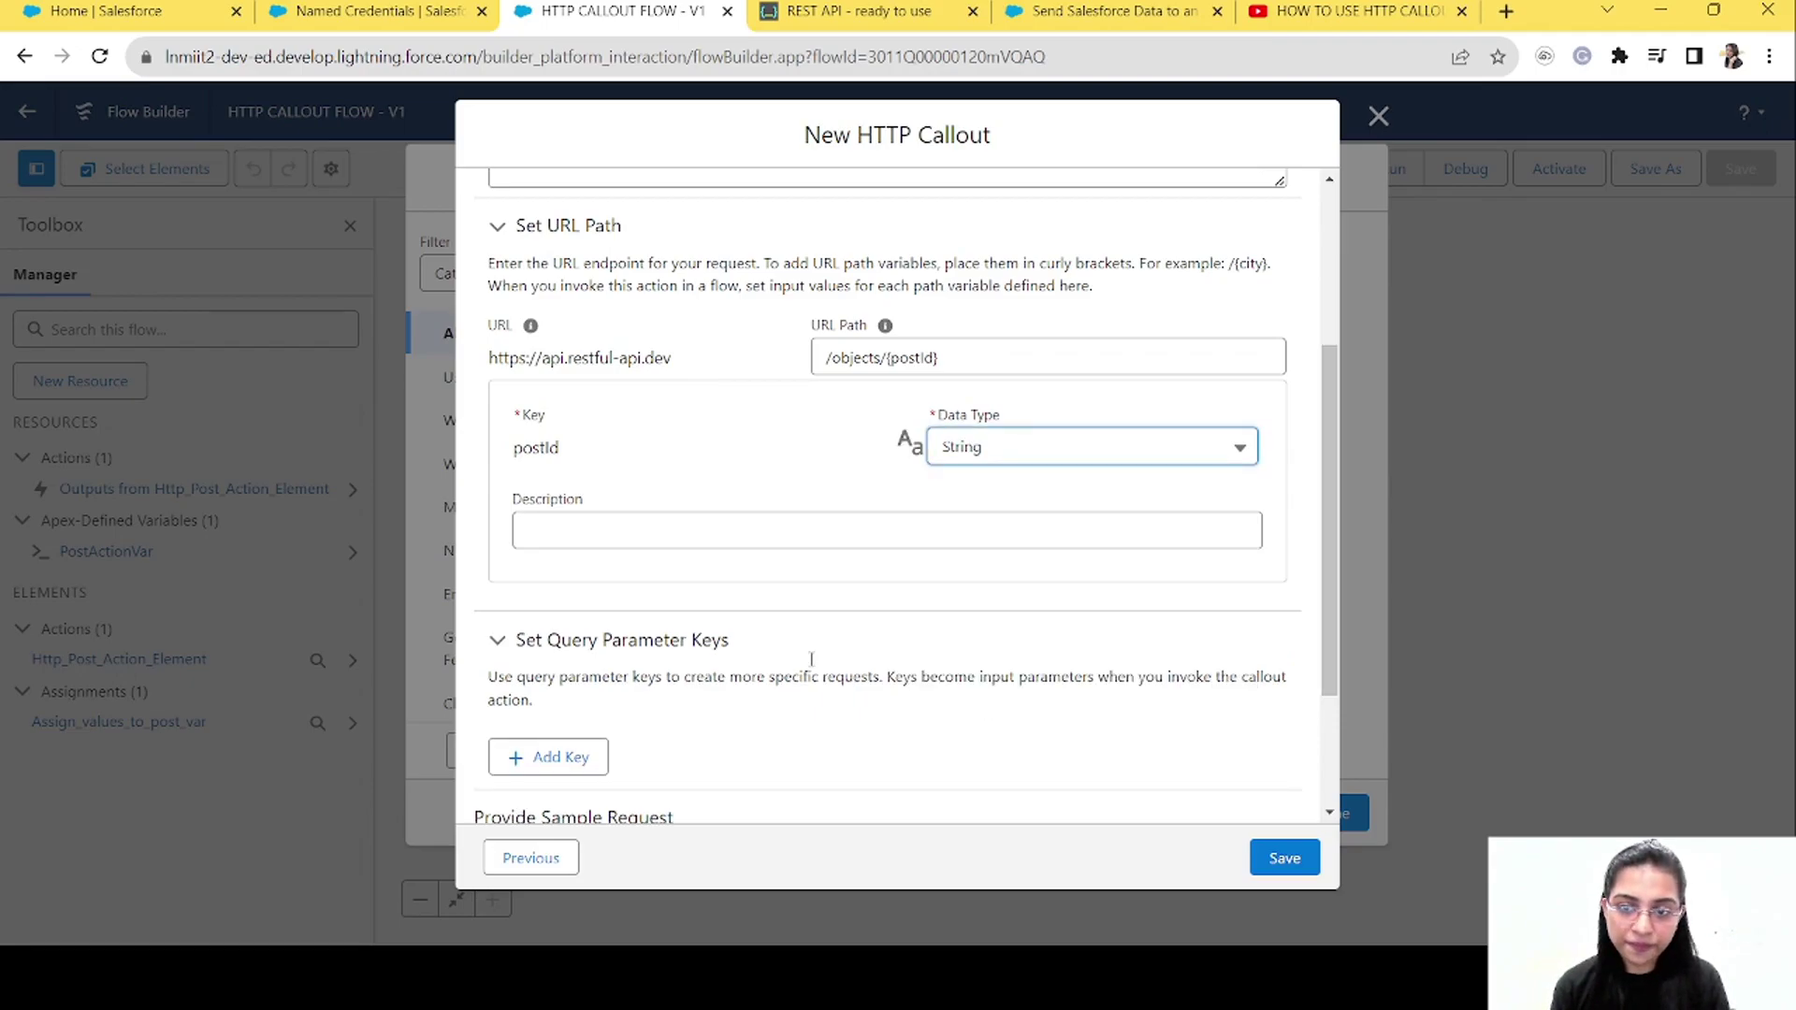
Provide restful-api.dev's PUT request body as the sample JSON request, review its data structure, and finish the sample request
scroll(1335, 486, "down", 2)
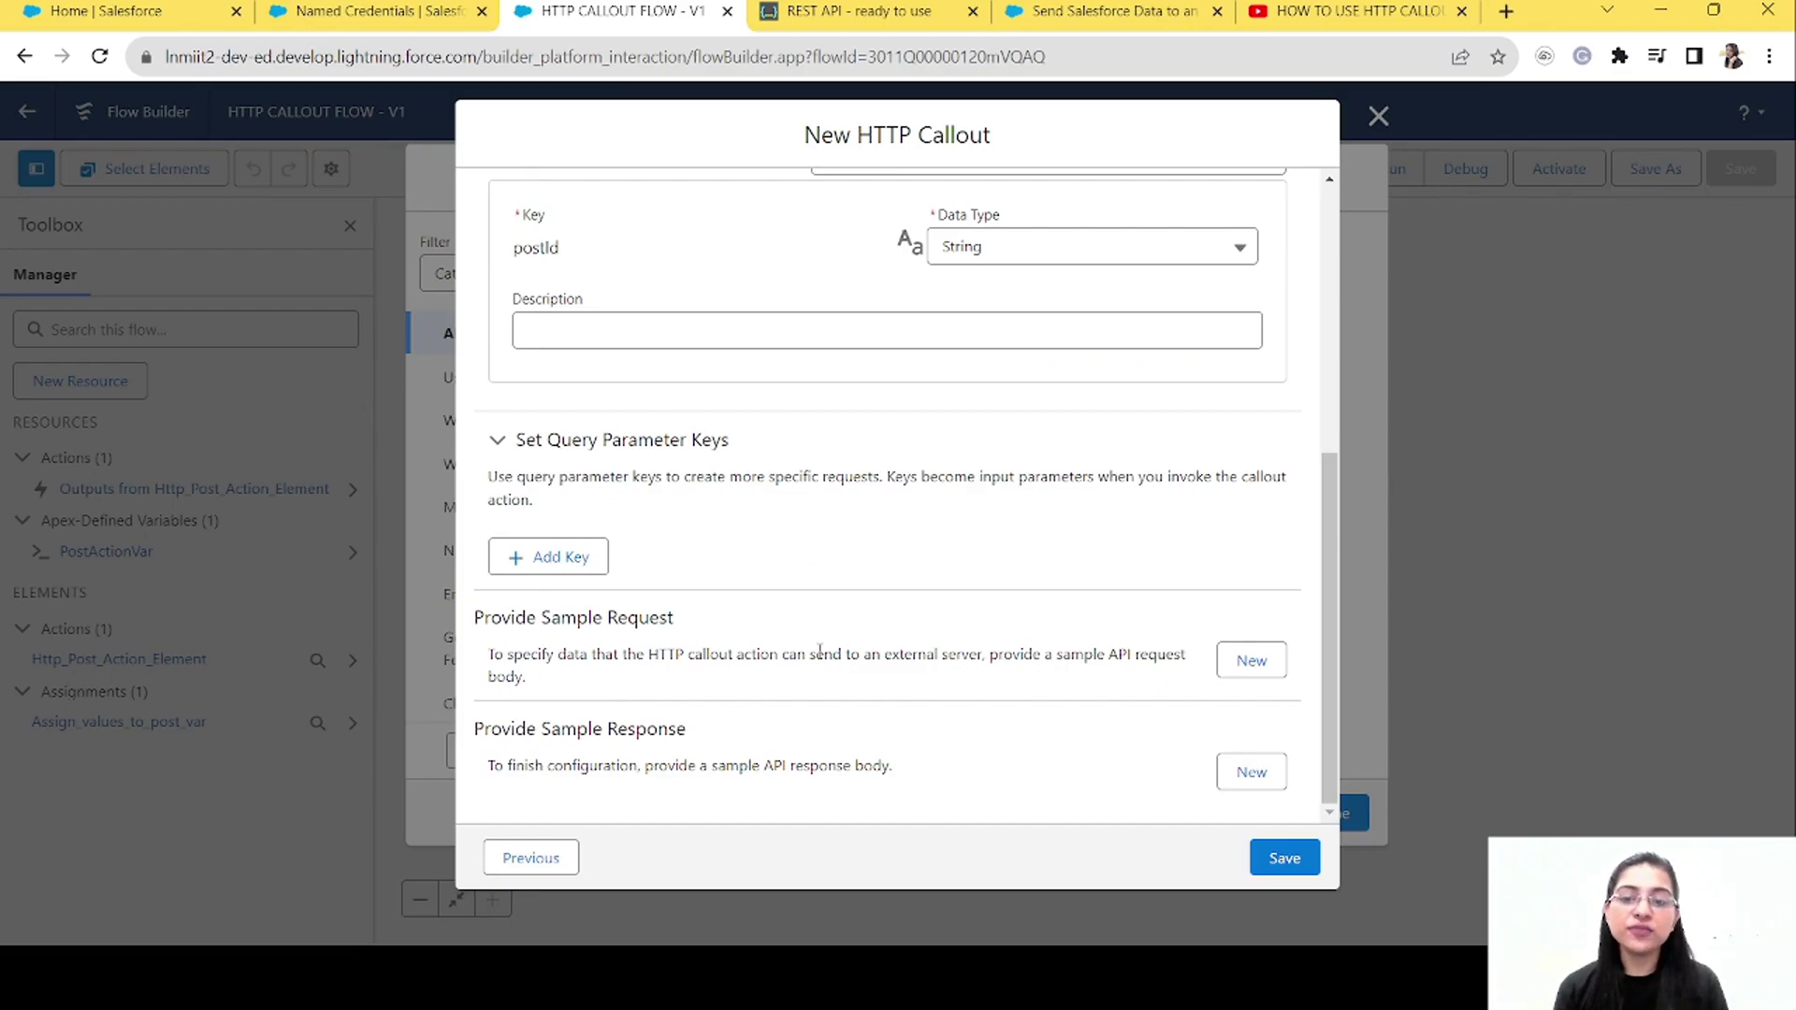
left_click(893, 14)
left_click_drag(687, 625, 670, 400)
key("ctrl+c")
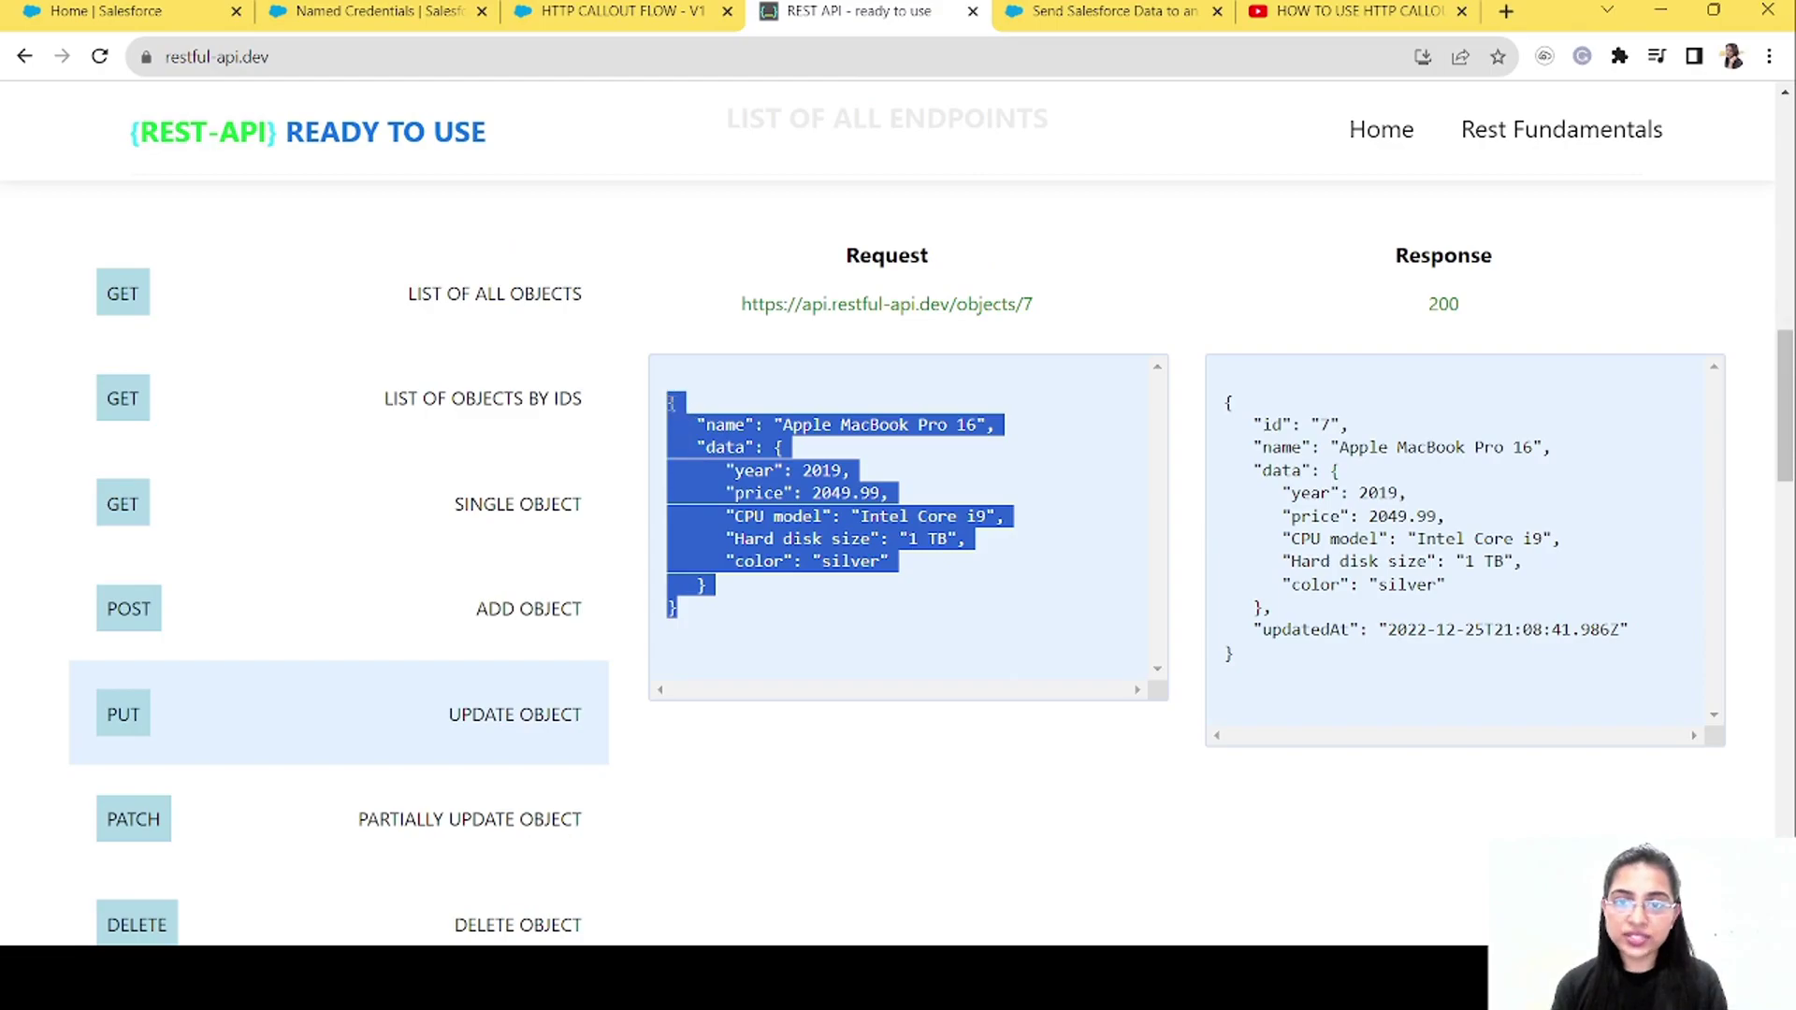
key("ctrl+Page_Up")
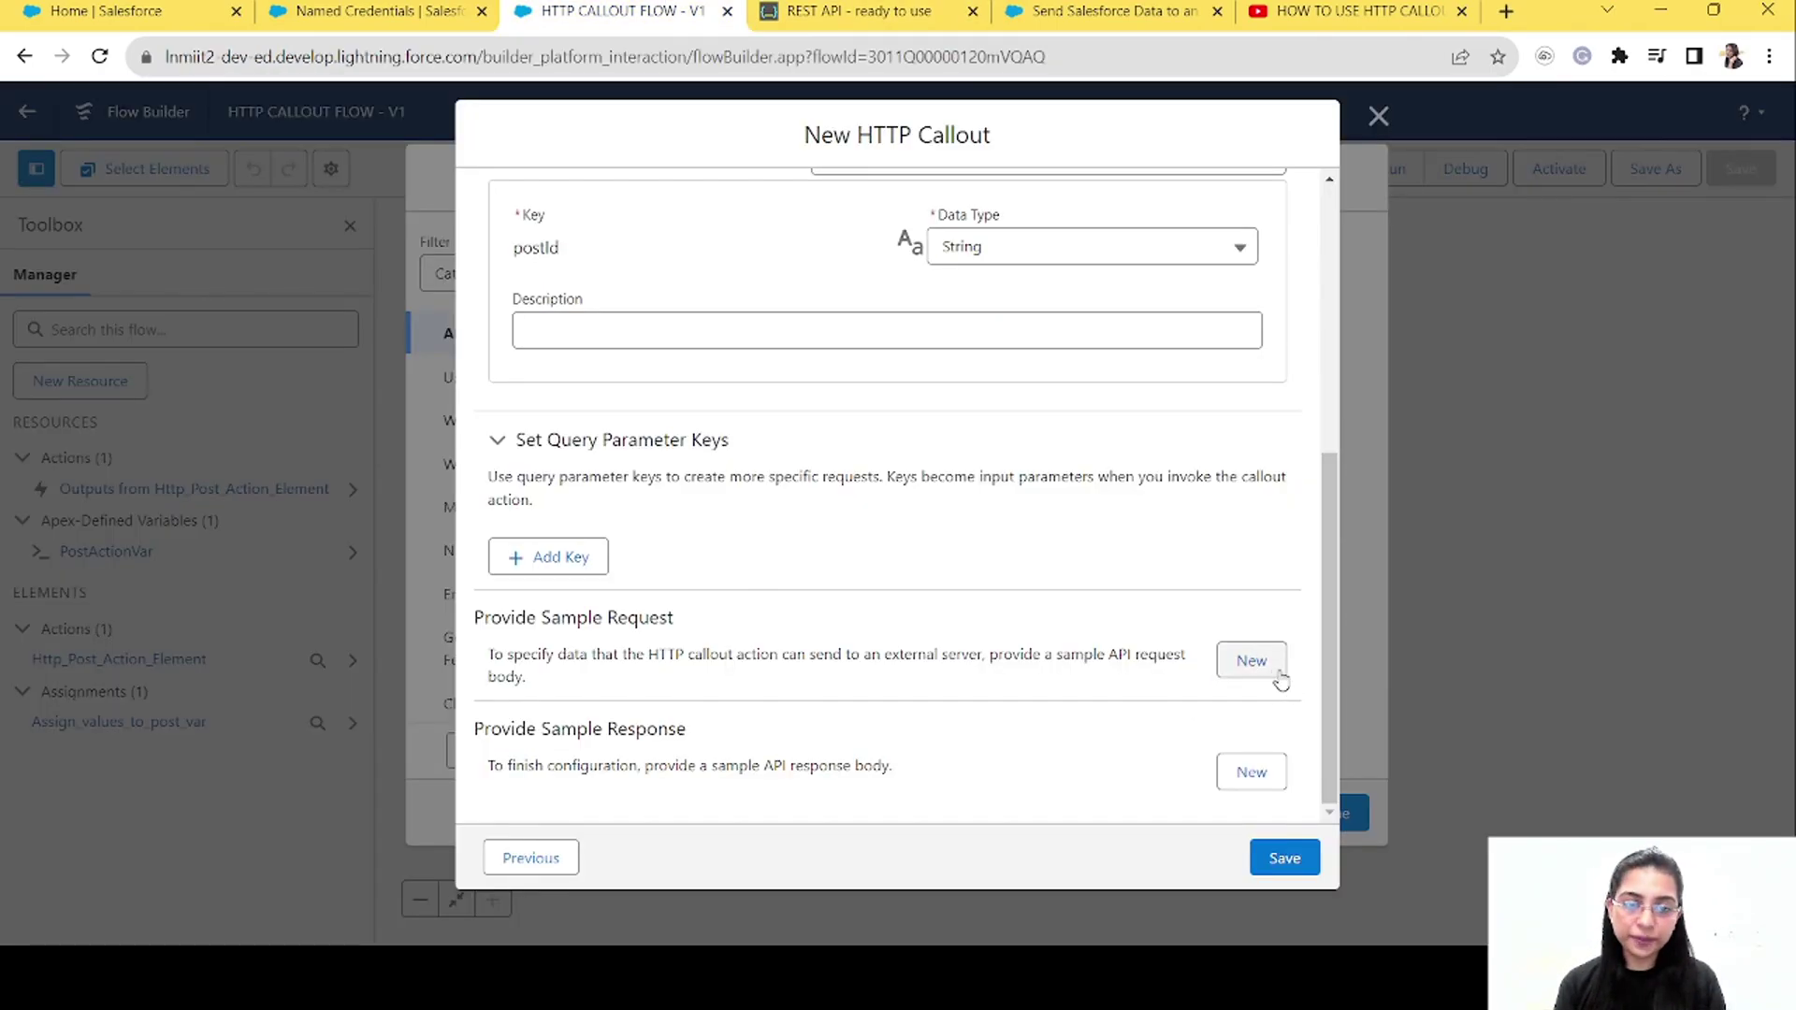
left_click(1251, 685)
key("ctrl+v")
scroll(1333, 444, "down", 1)
scroll(1333, 444, "down", 2)
left_click(516, 740)
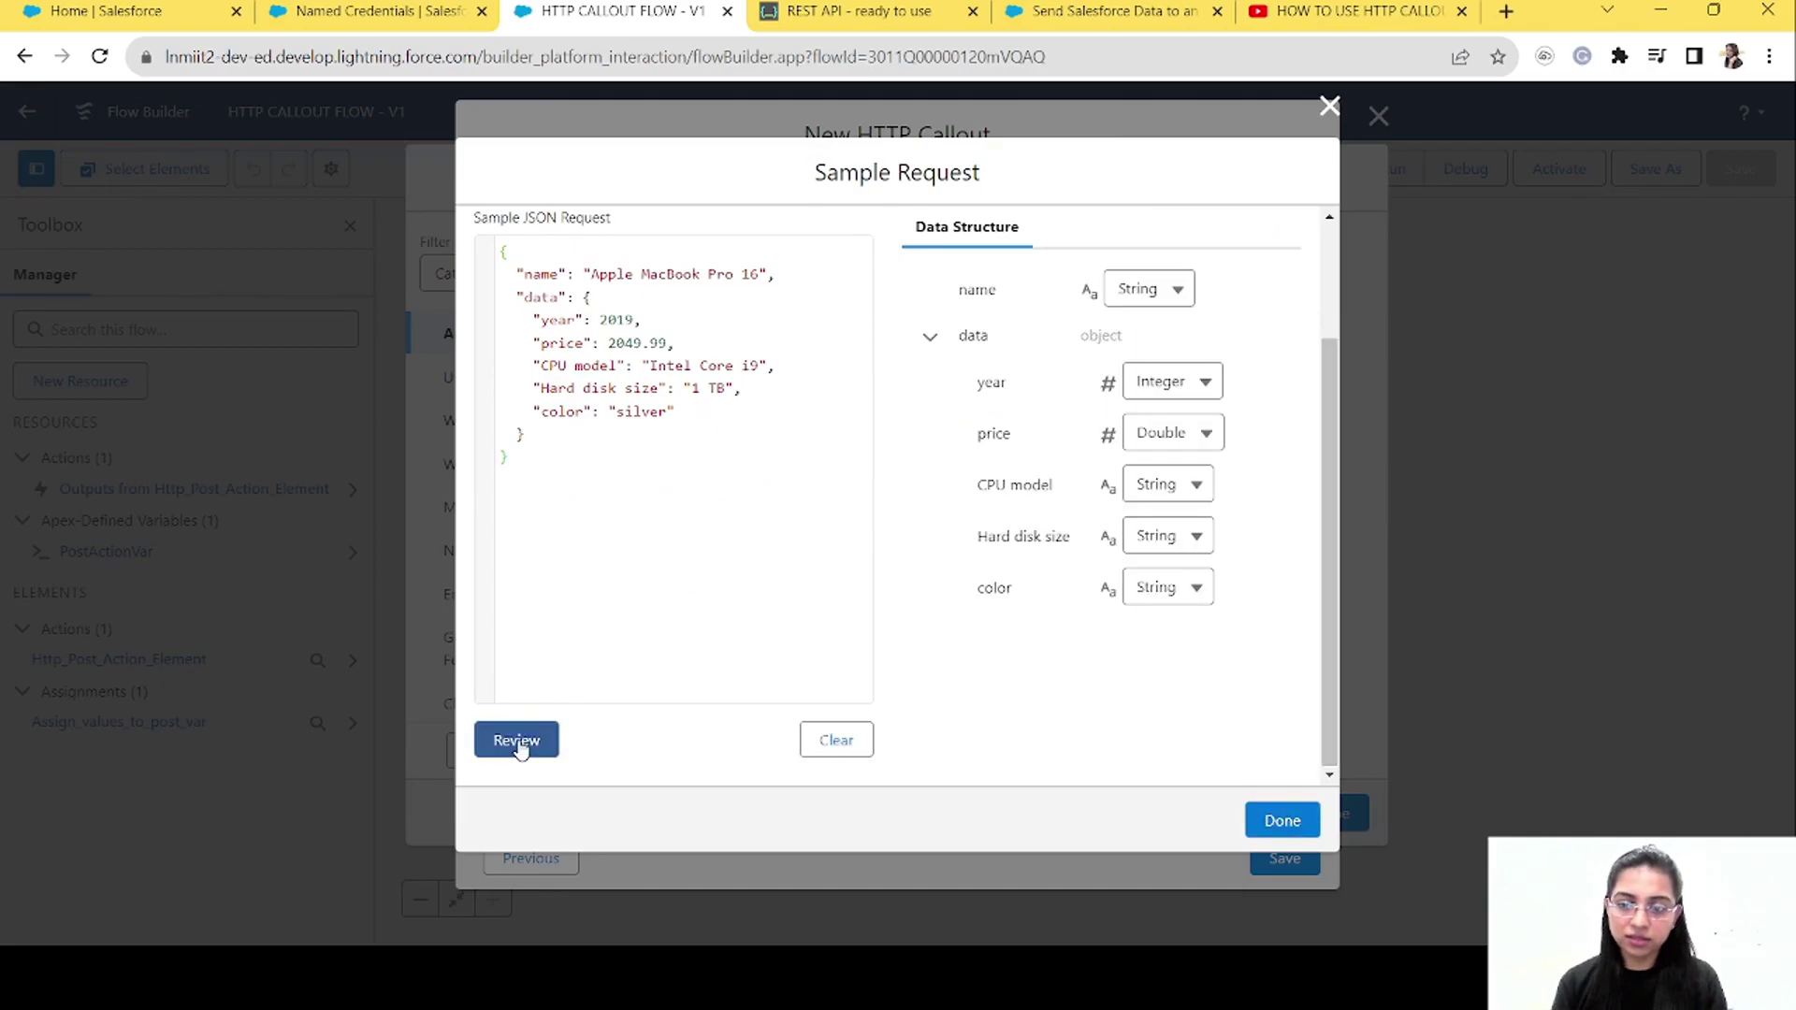
left_click(1274, 822)
Provide restful-api.dev's PUT response body as the sample JSON response, review its data structure, and save the HTTP callout
left_click(943, 8)
left_click_drag(1235, 656, 1213, 405)
key("ctrl+c")
left_click(722, 19)
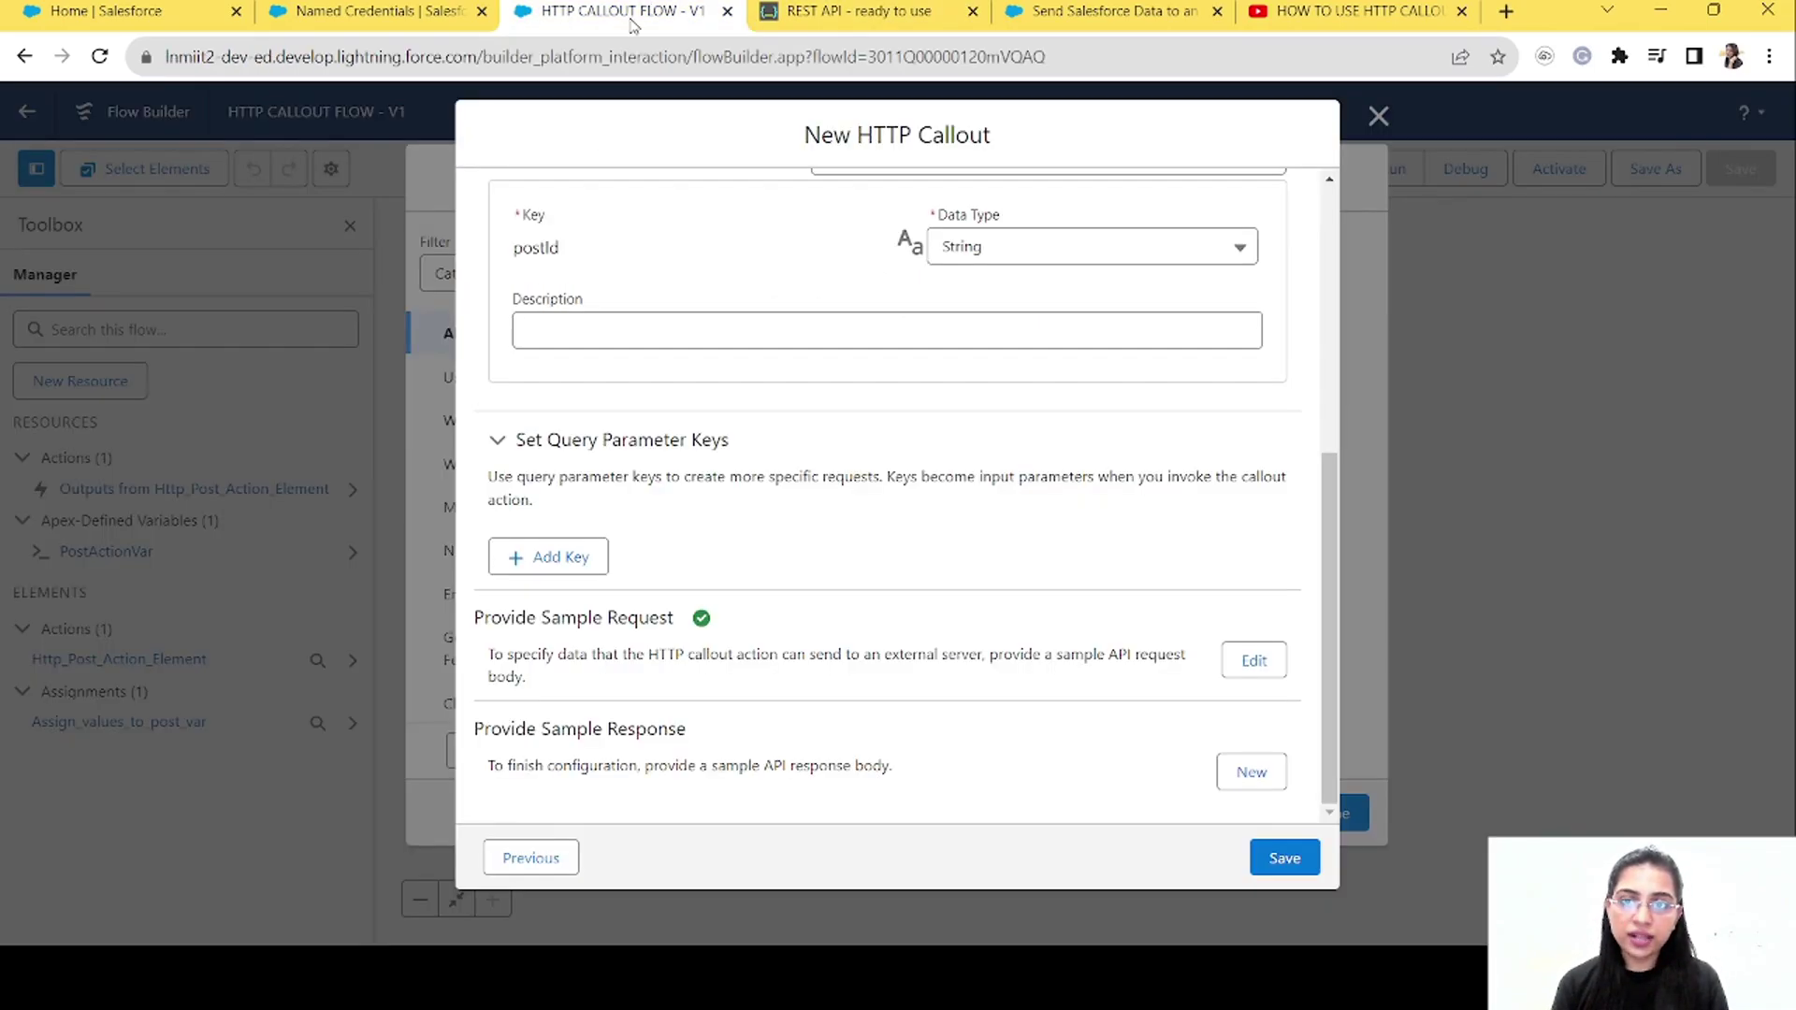
left_click(1252, 771)
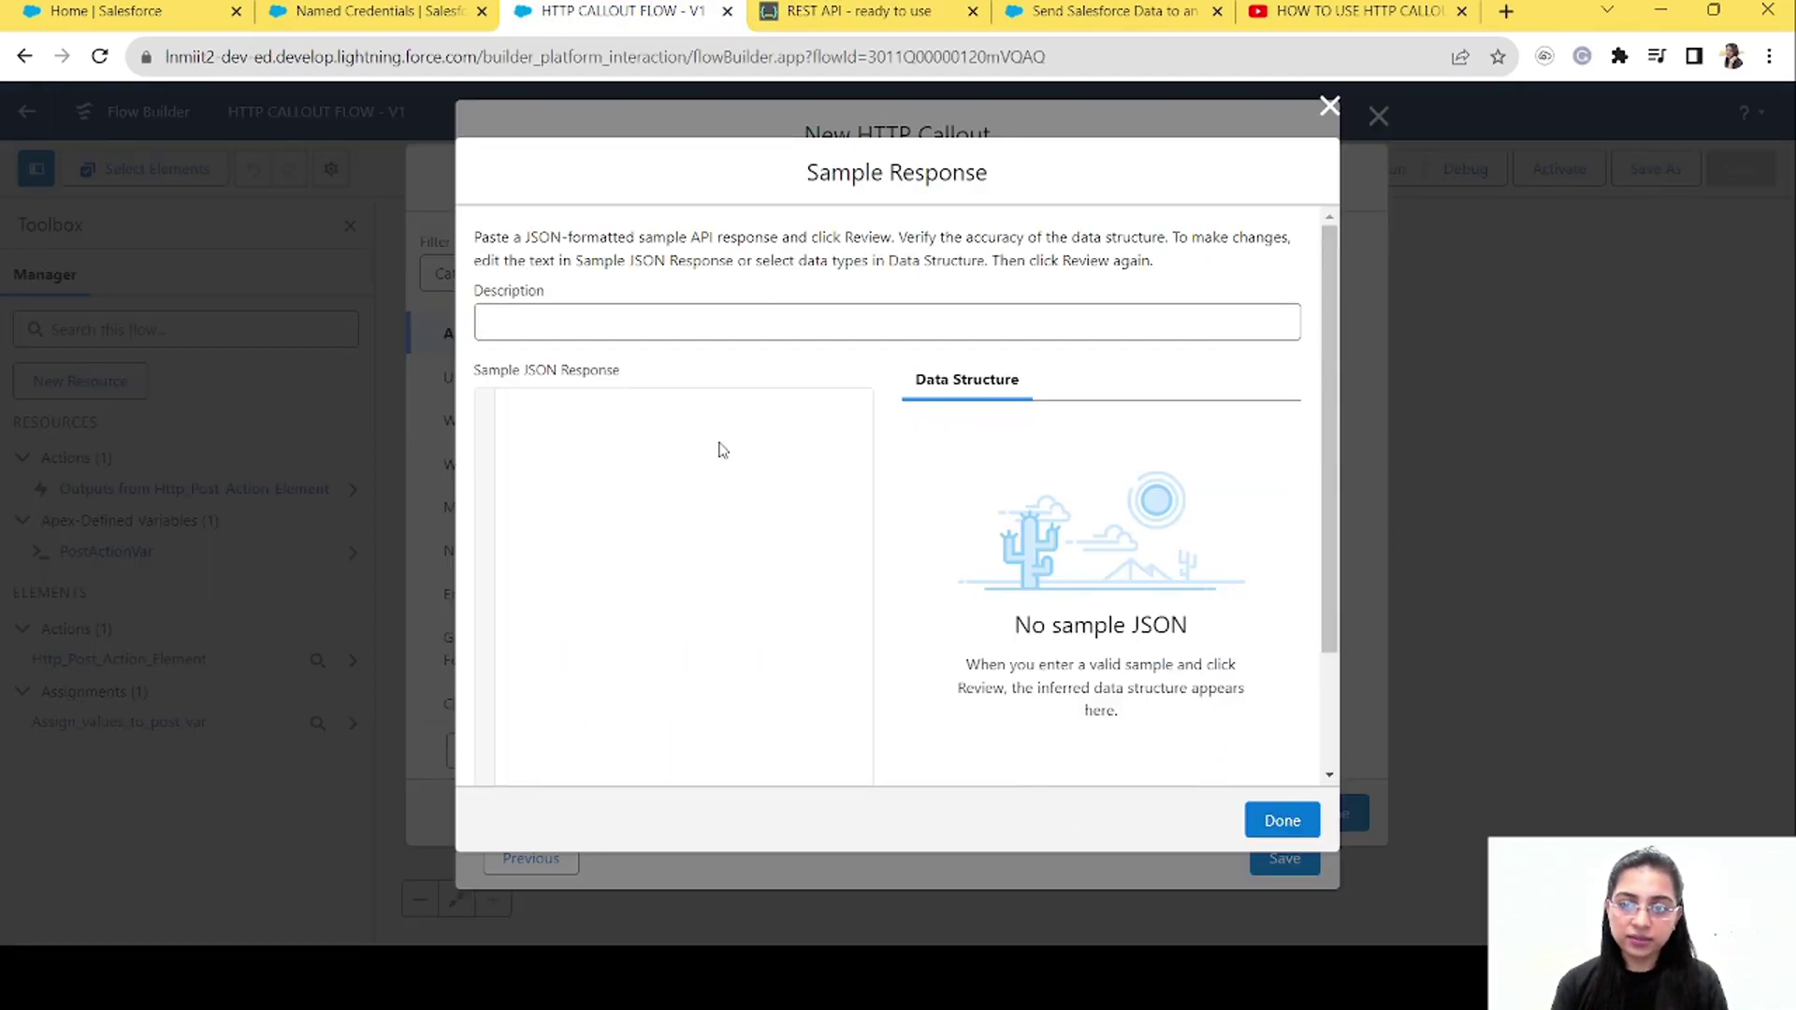
key("ctrl+v")
scroll(1359, 669, "down", 2)
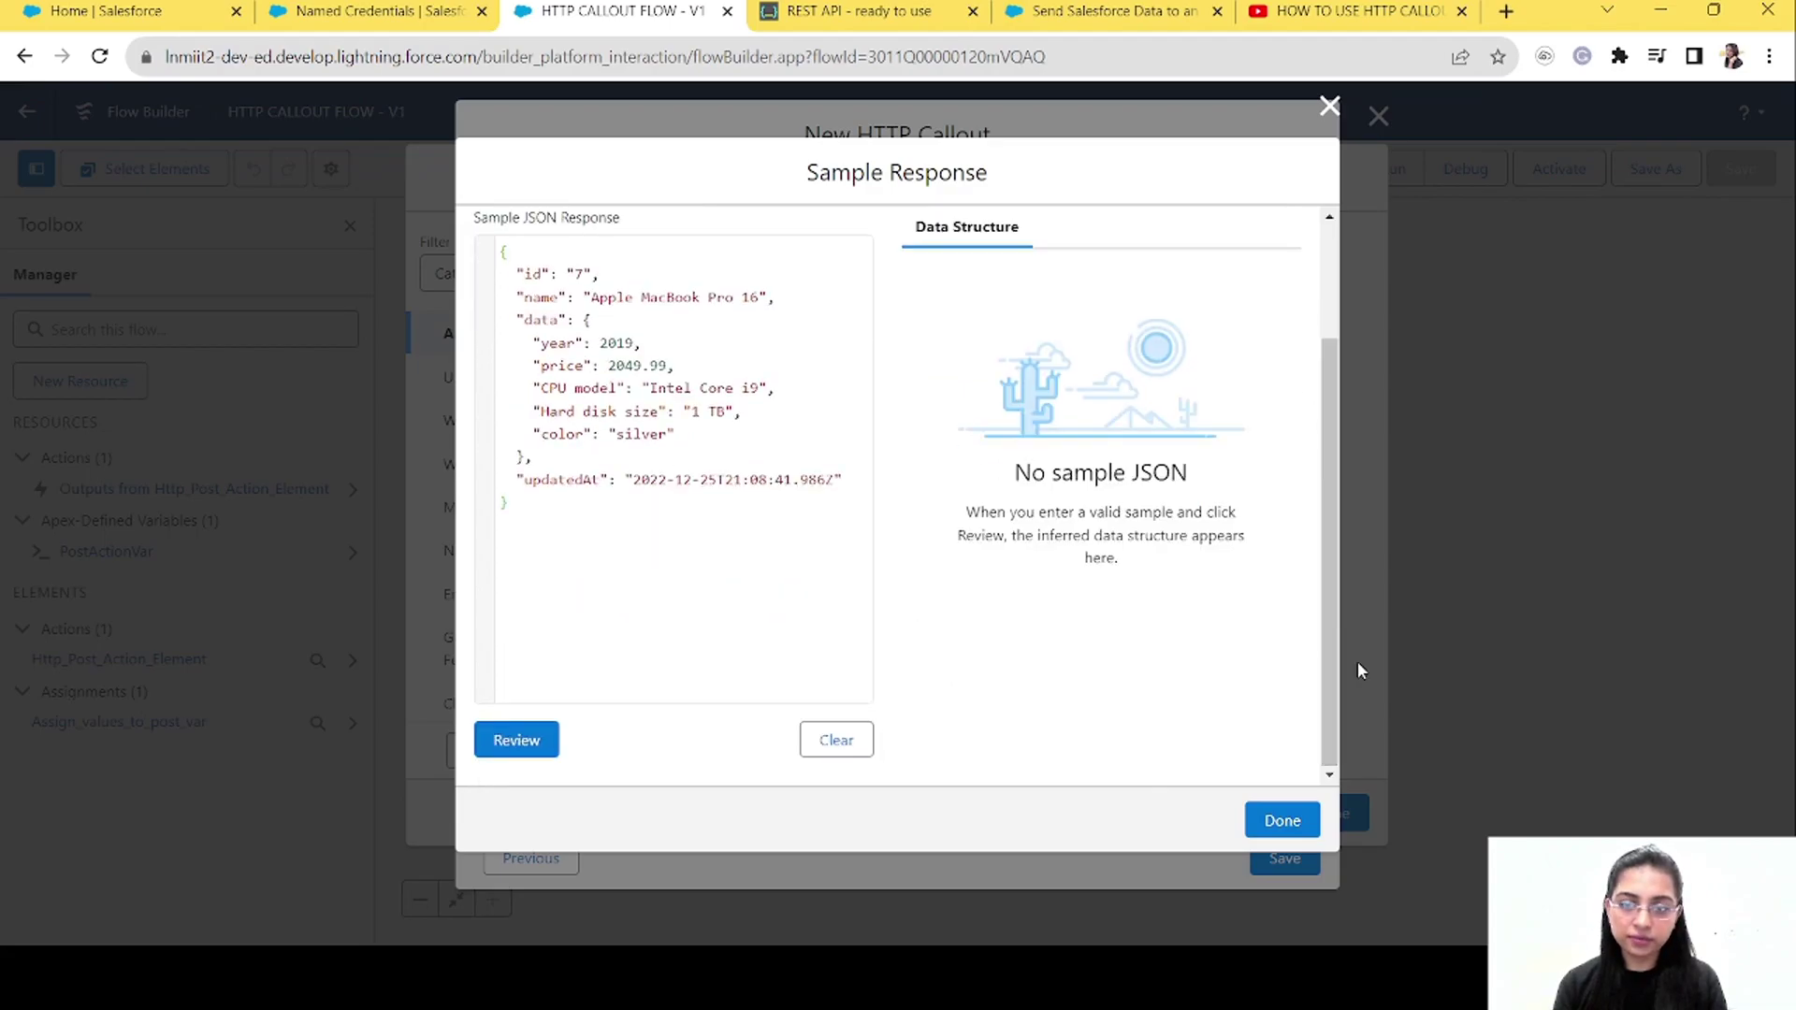
left_click(511, 739)
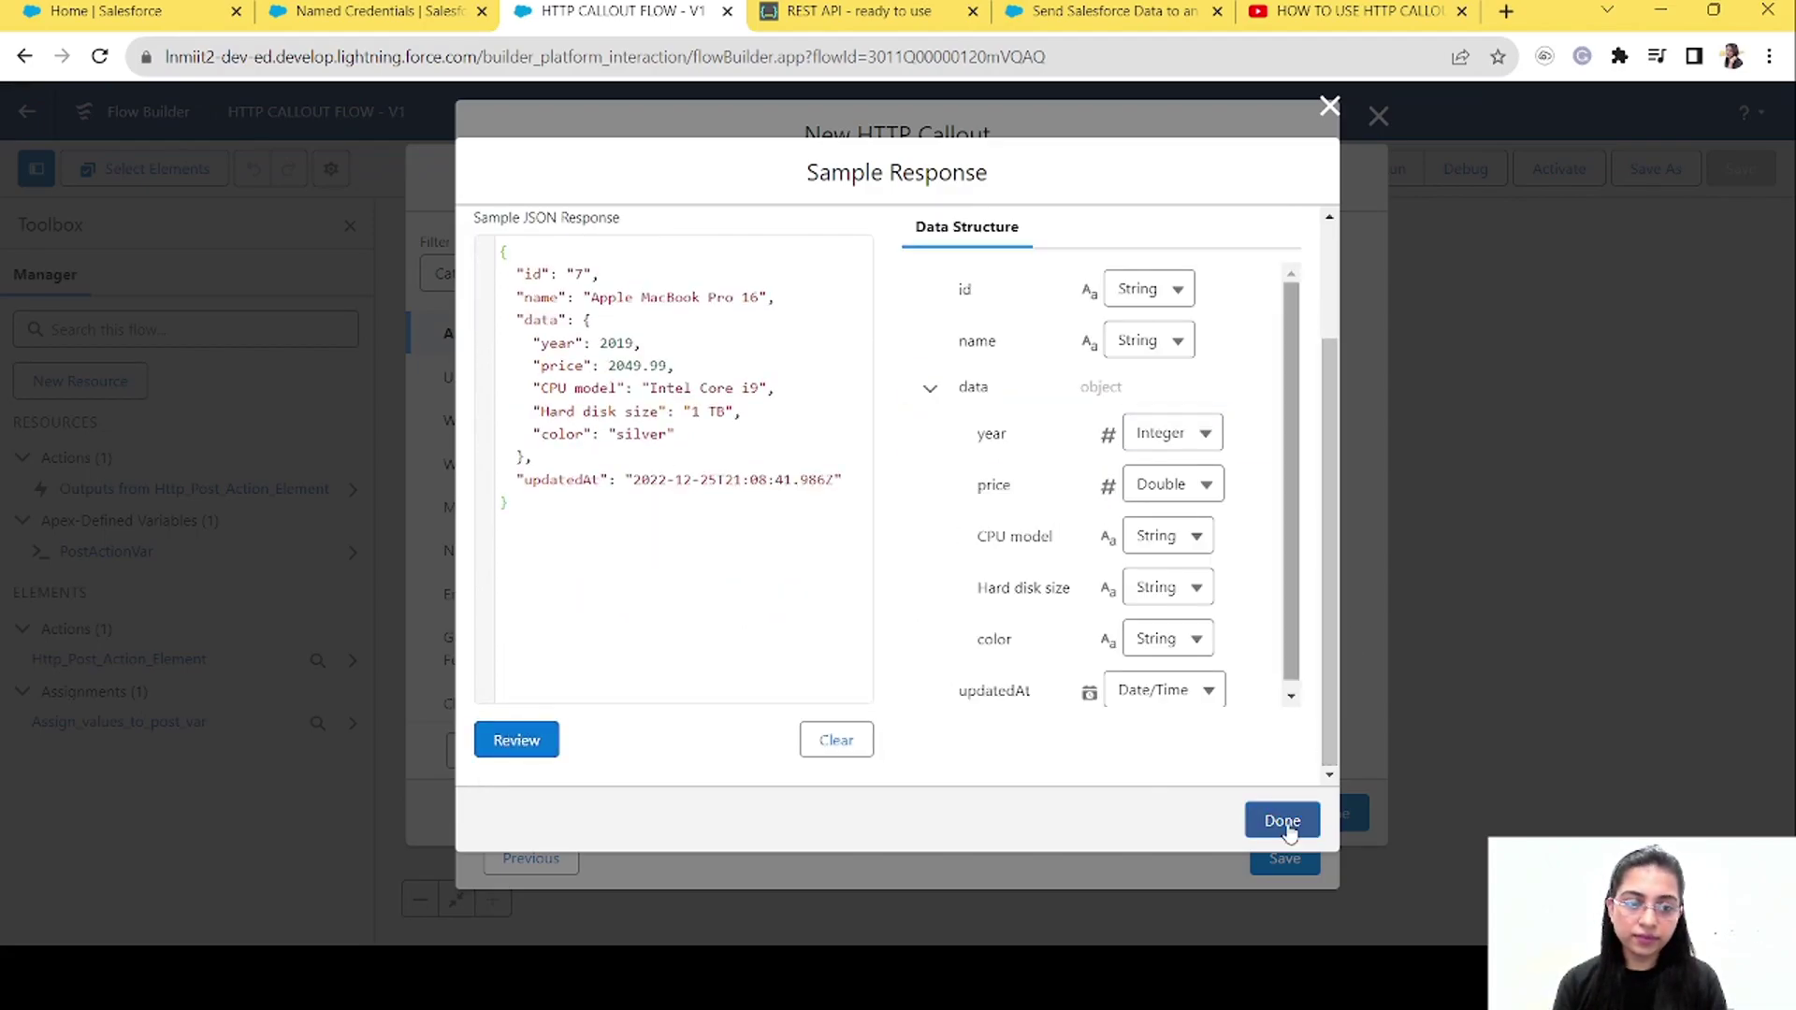
left_click(1282, 821)
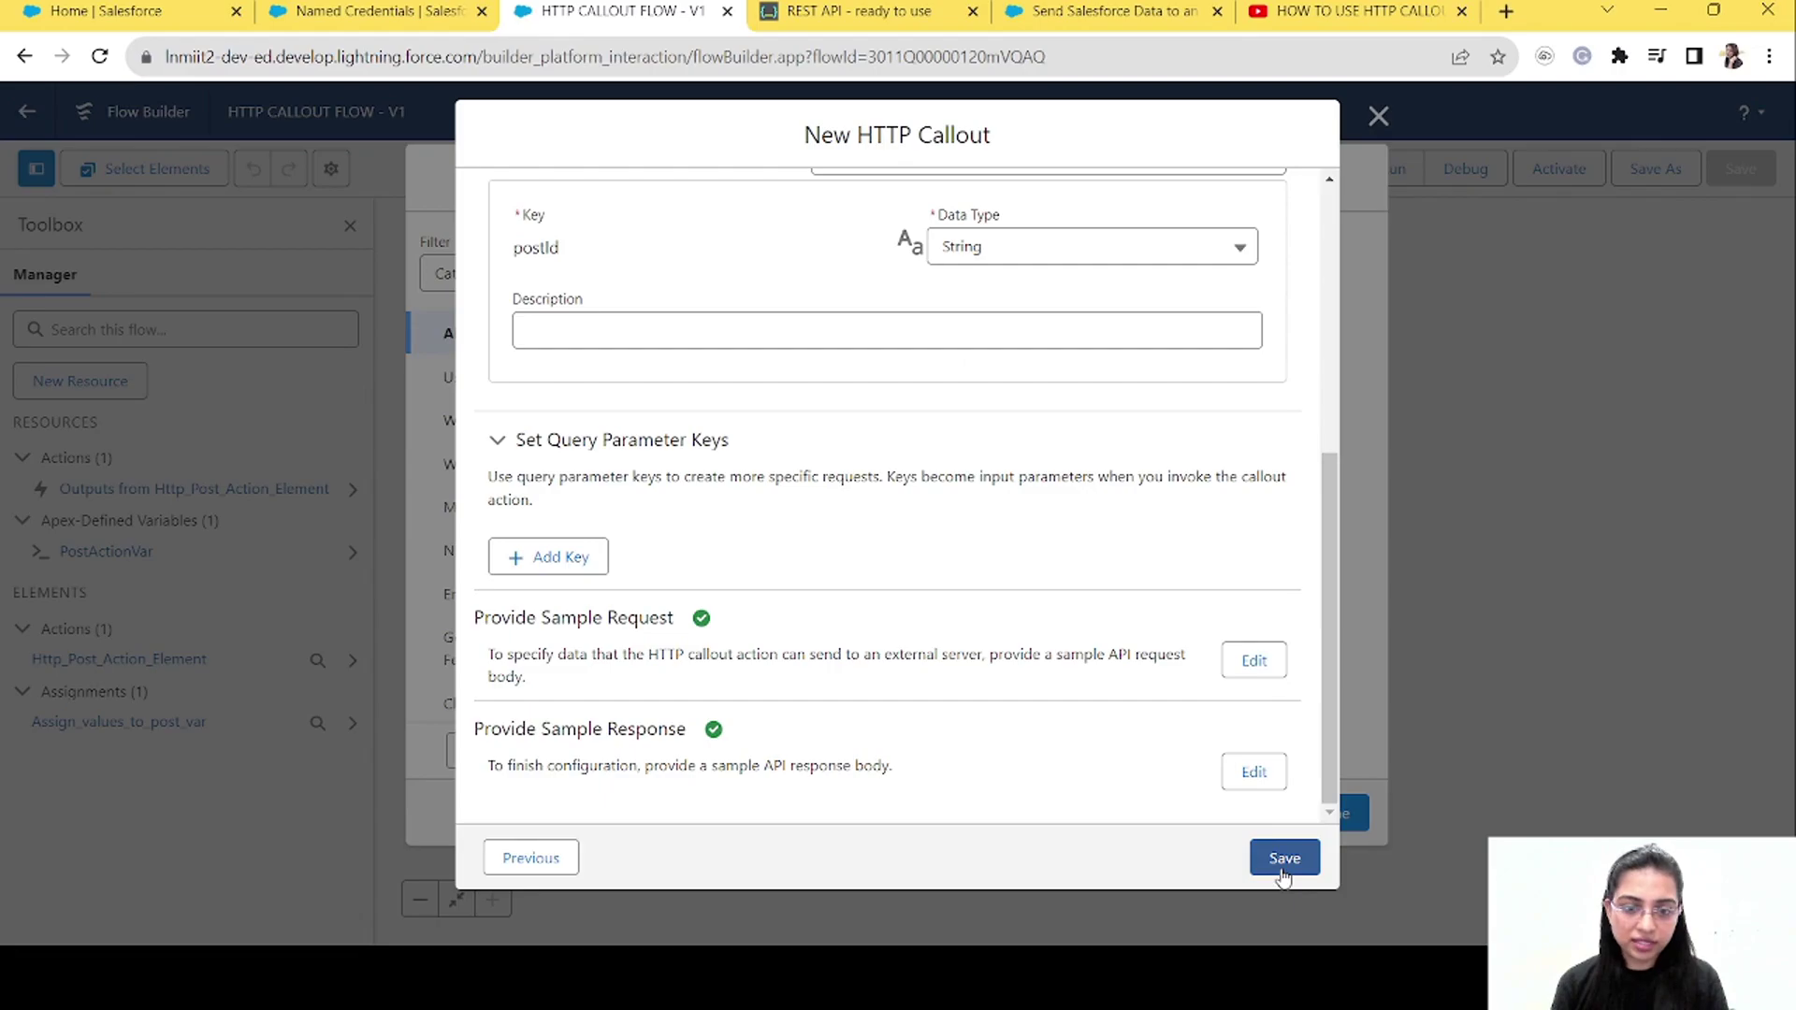
left_click(1283, 872)
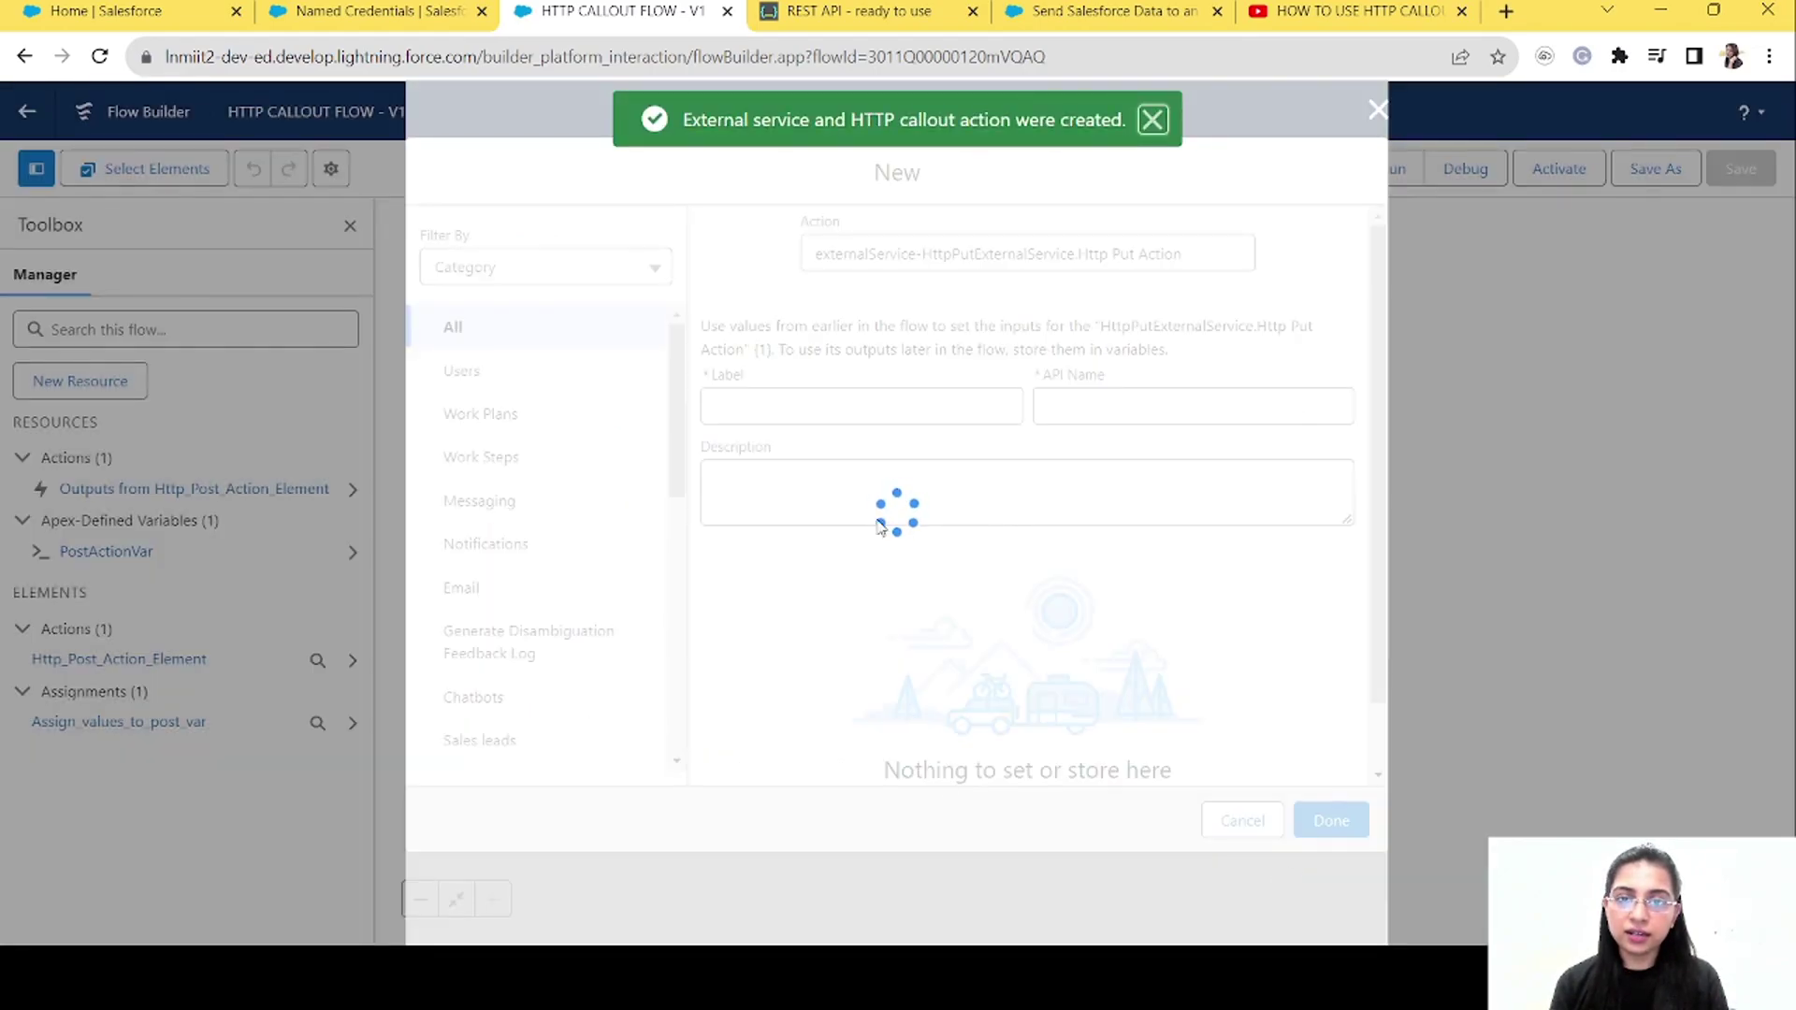
Label the new PUT callout action Http Put Action Element, with the API name Http_Put_Action_Element
left_click(787, 357)
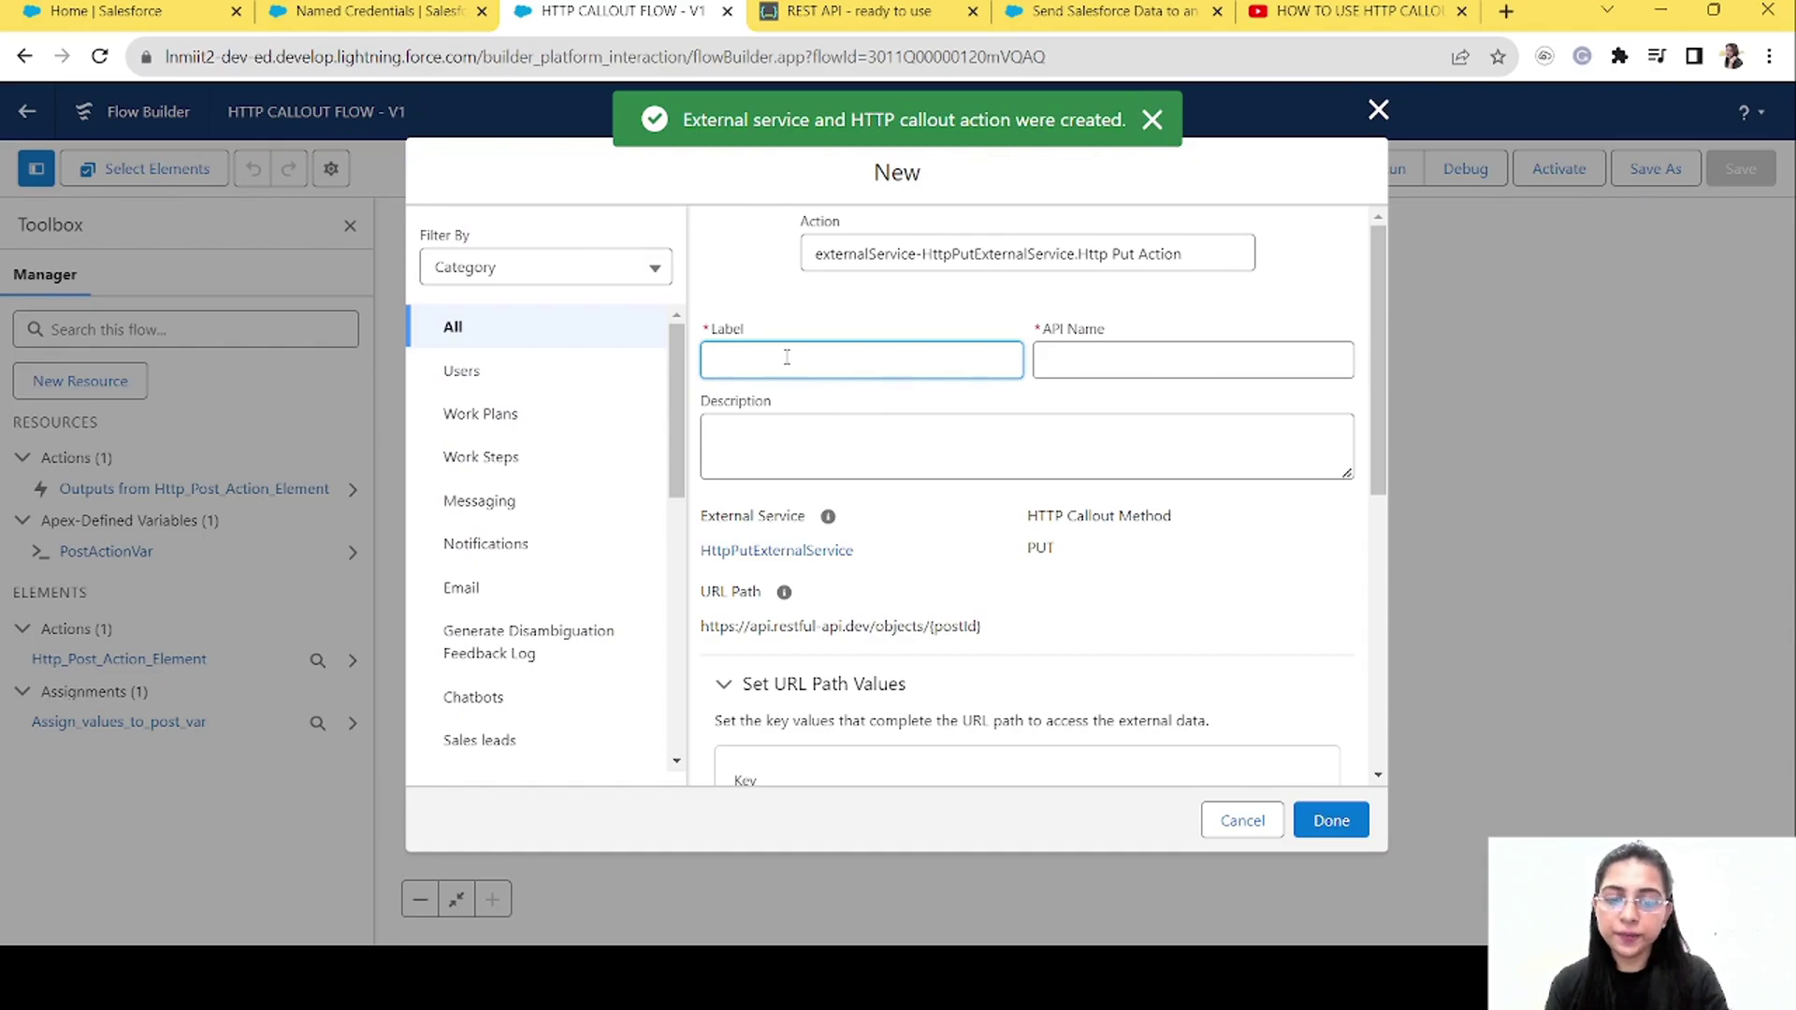
type("Http Put")
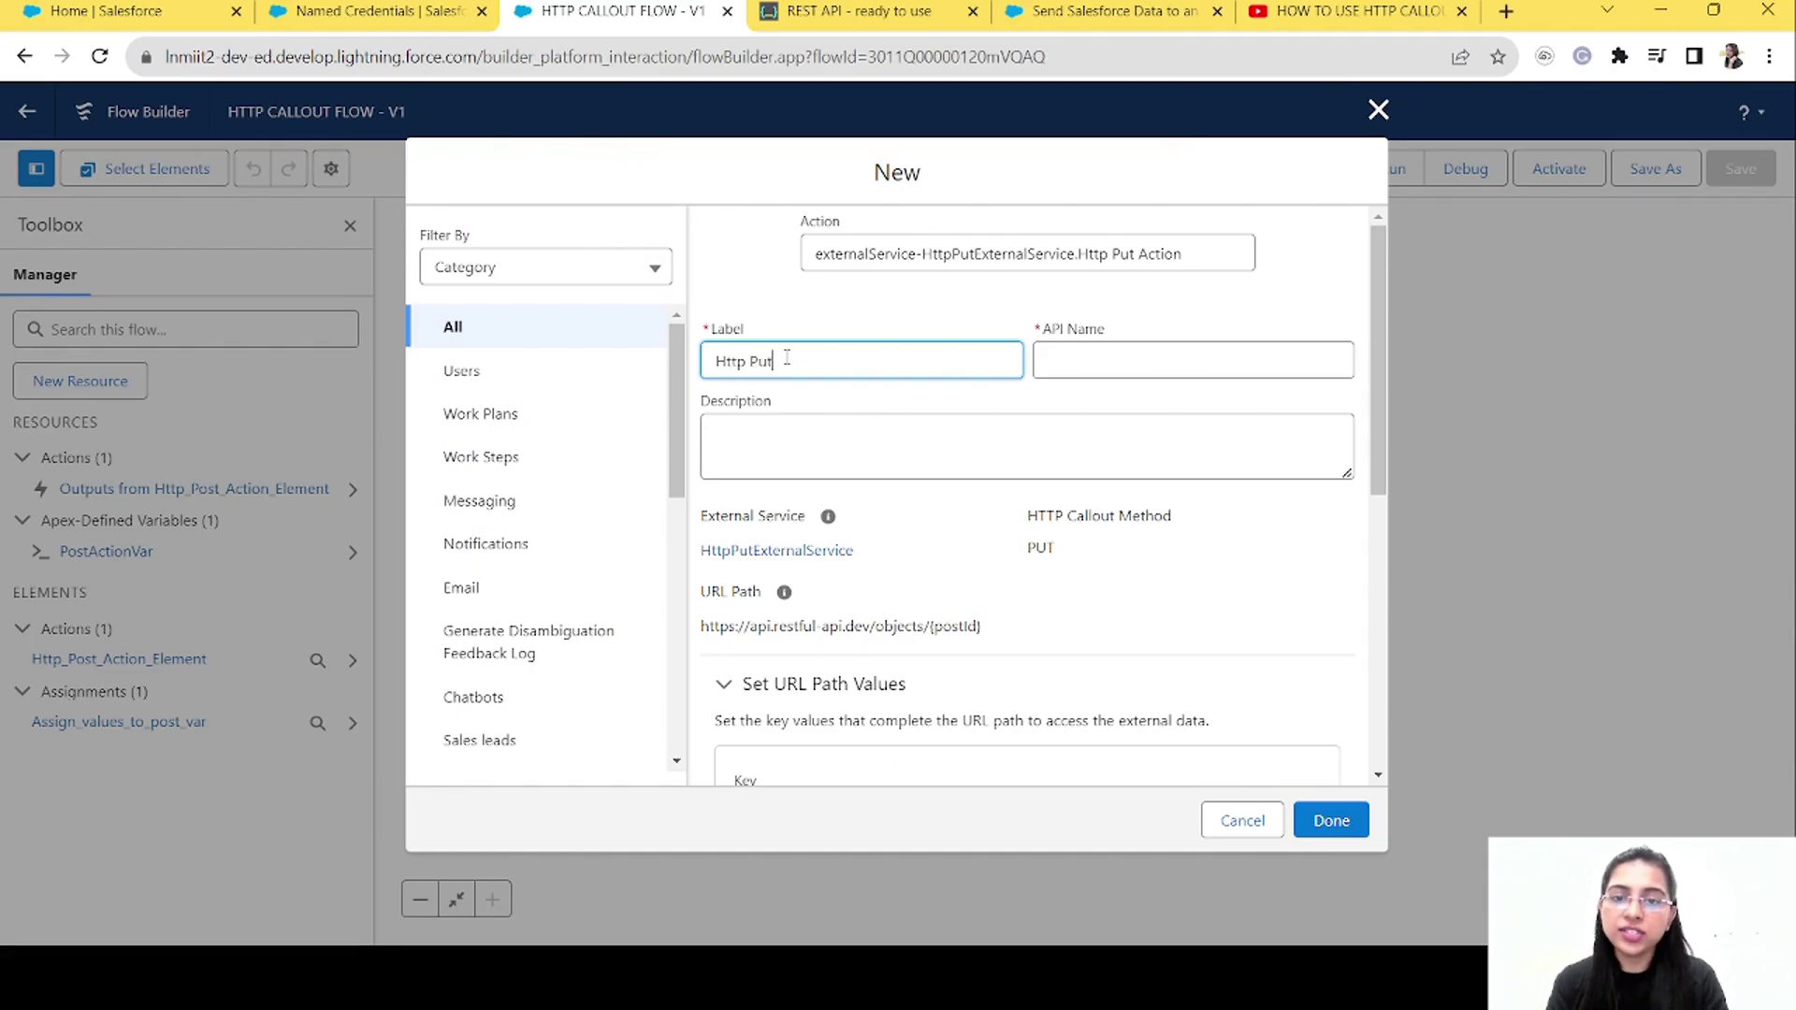
type(" Action Eleemtn")
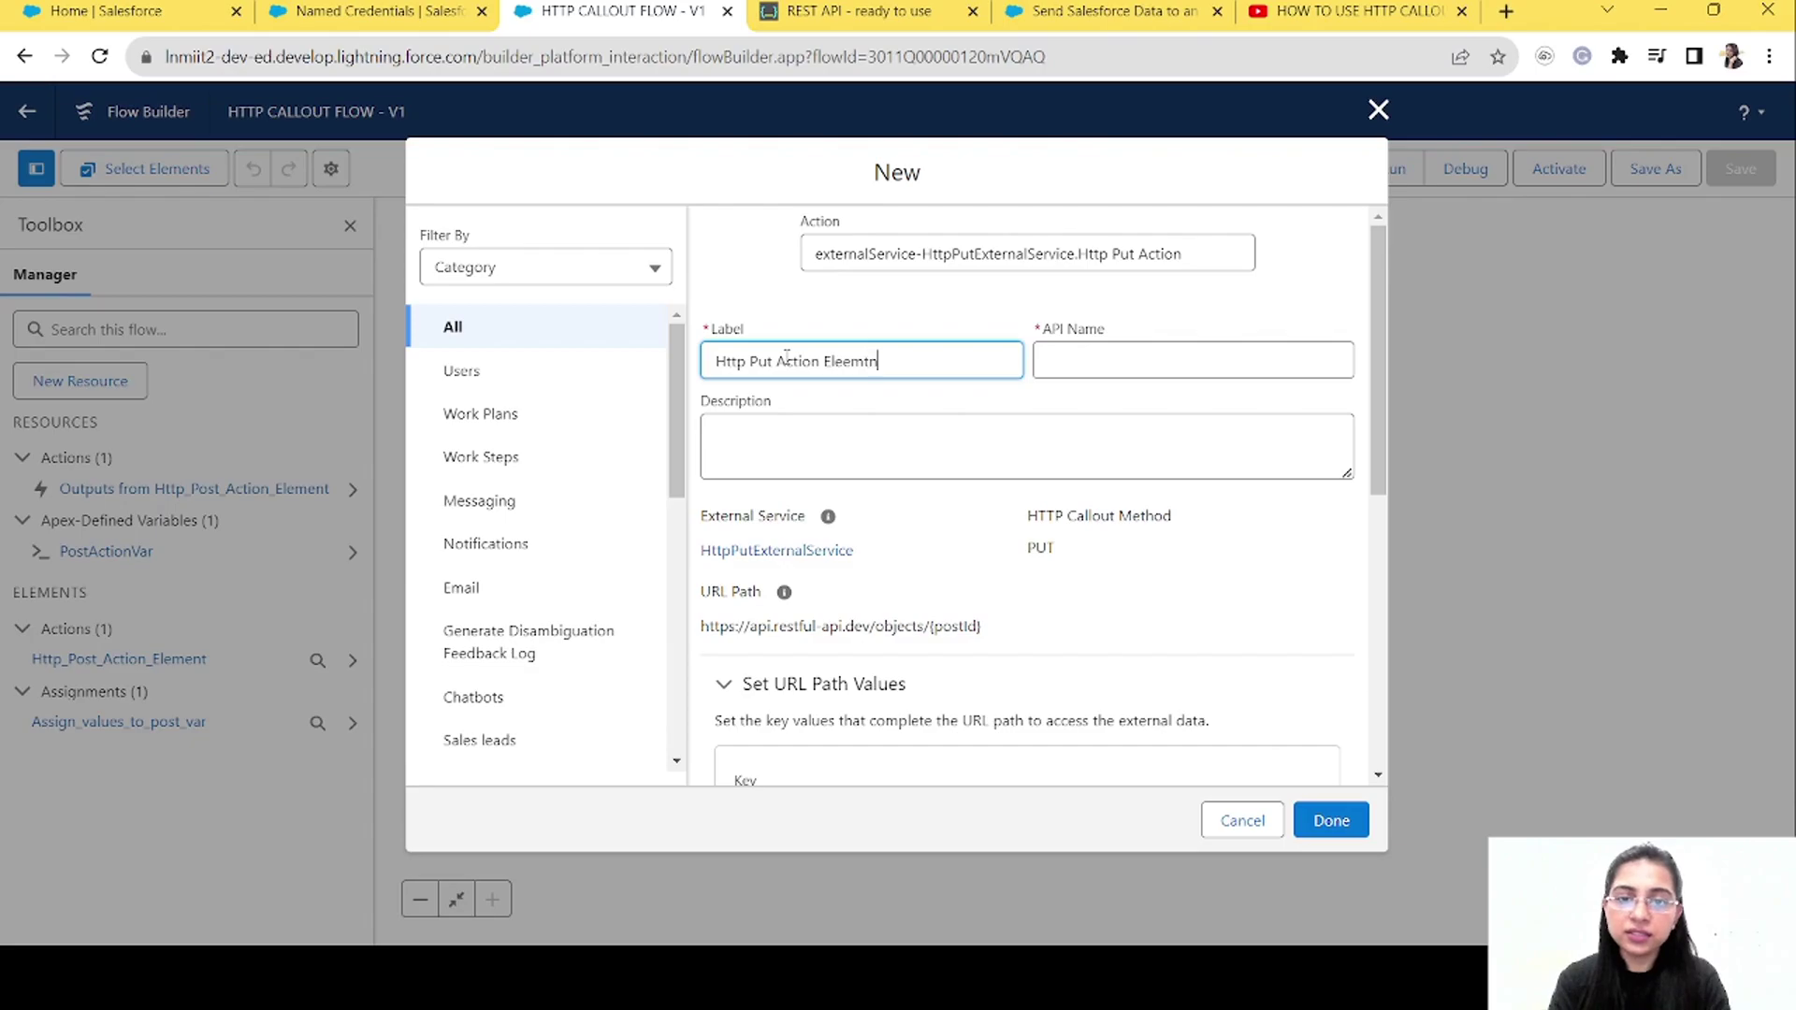
key("BackSpace")
key("BackSpace")
type("ment")
key("Tab")
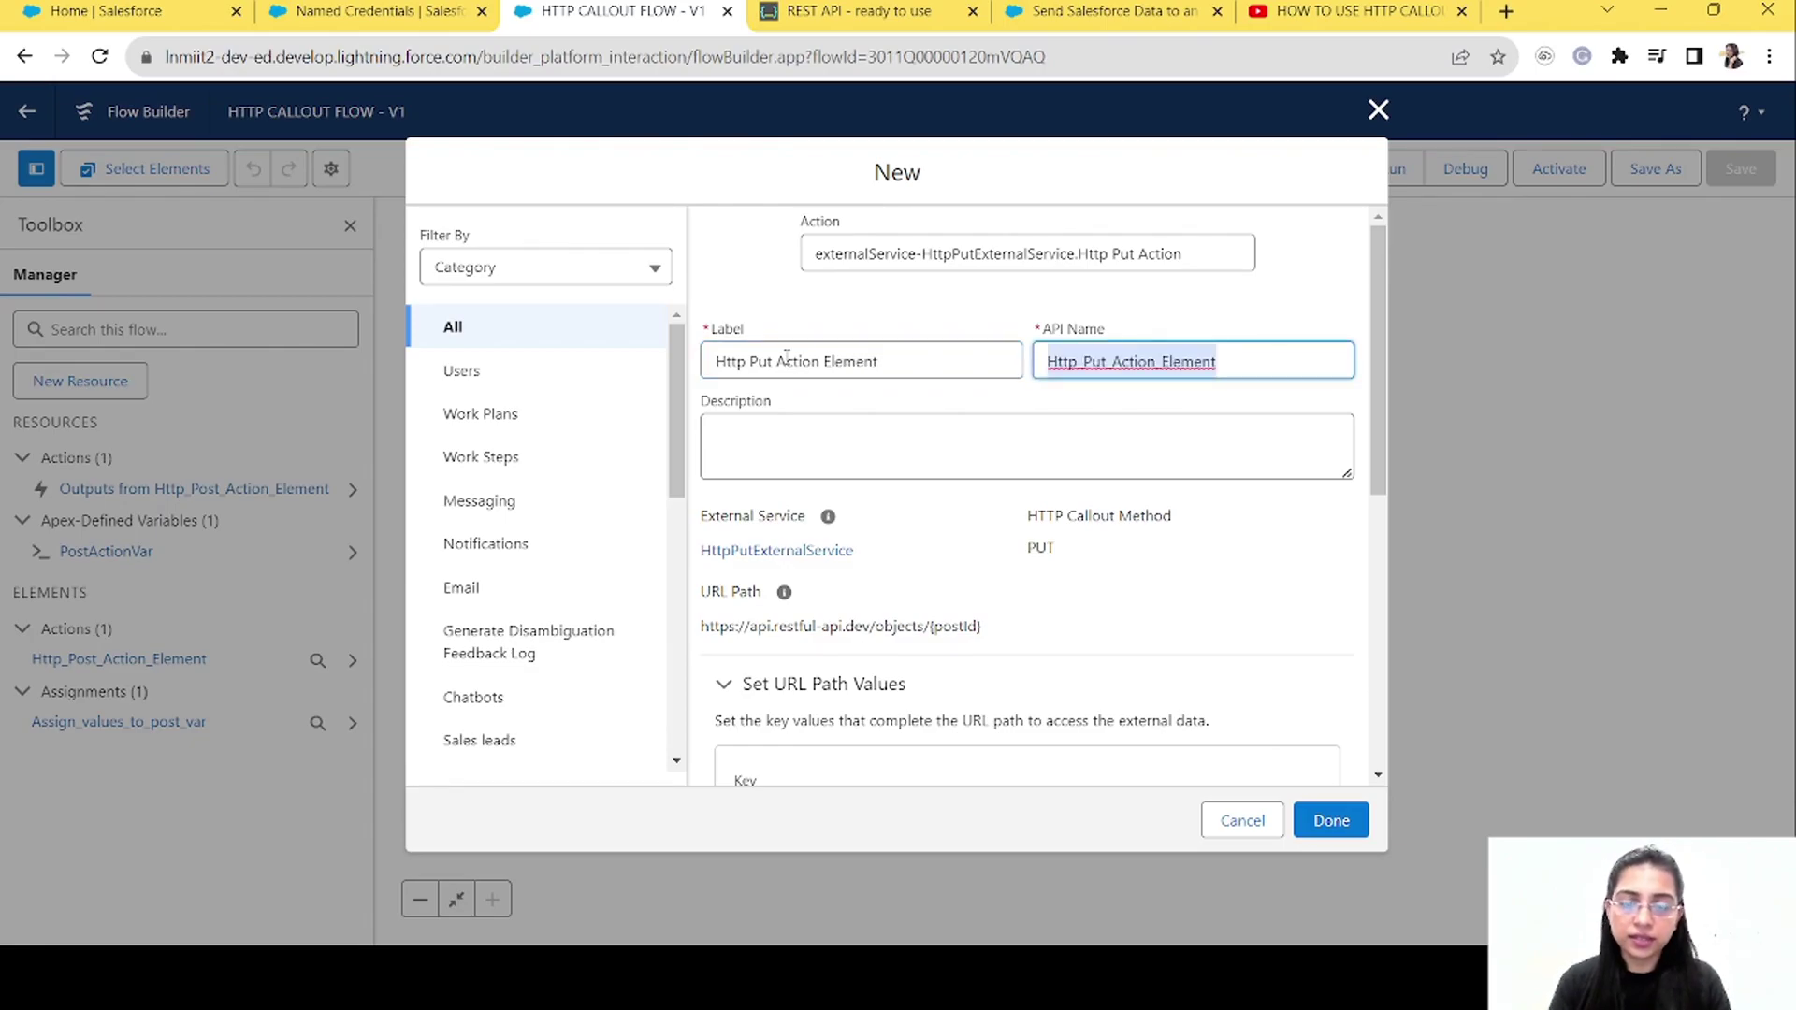
Set the postId URL path value to the id from the 2XX output of Http_Post_Action_Element
left_click_drag(1385, 411, 1394, 537)
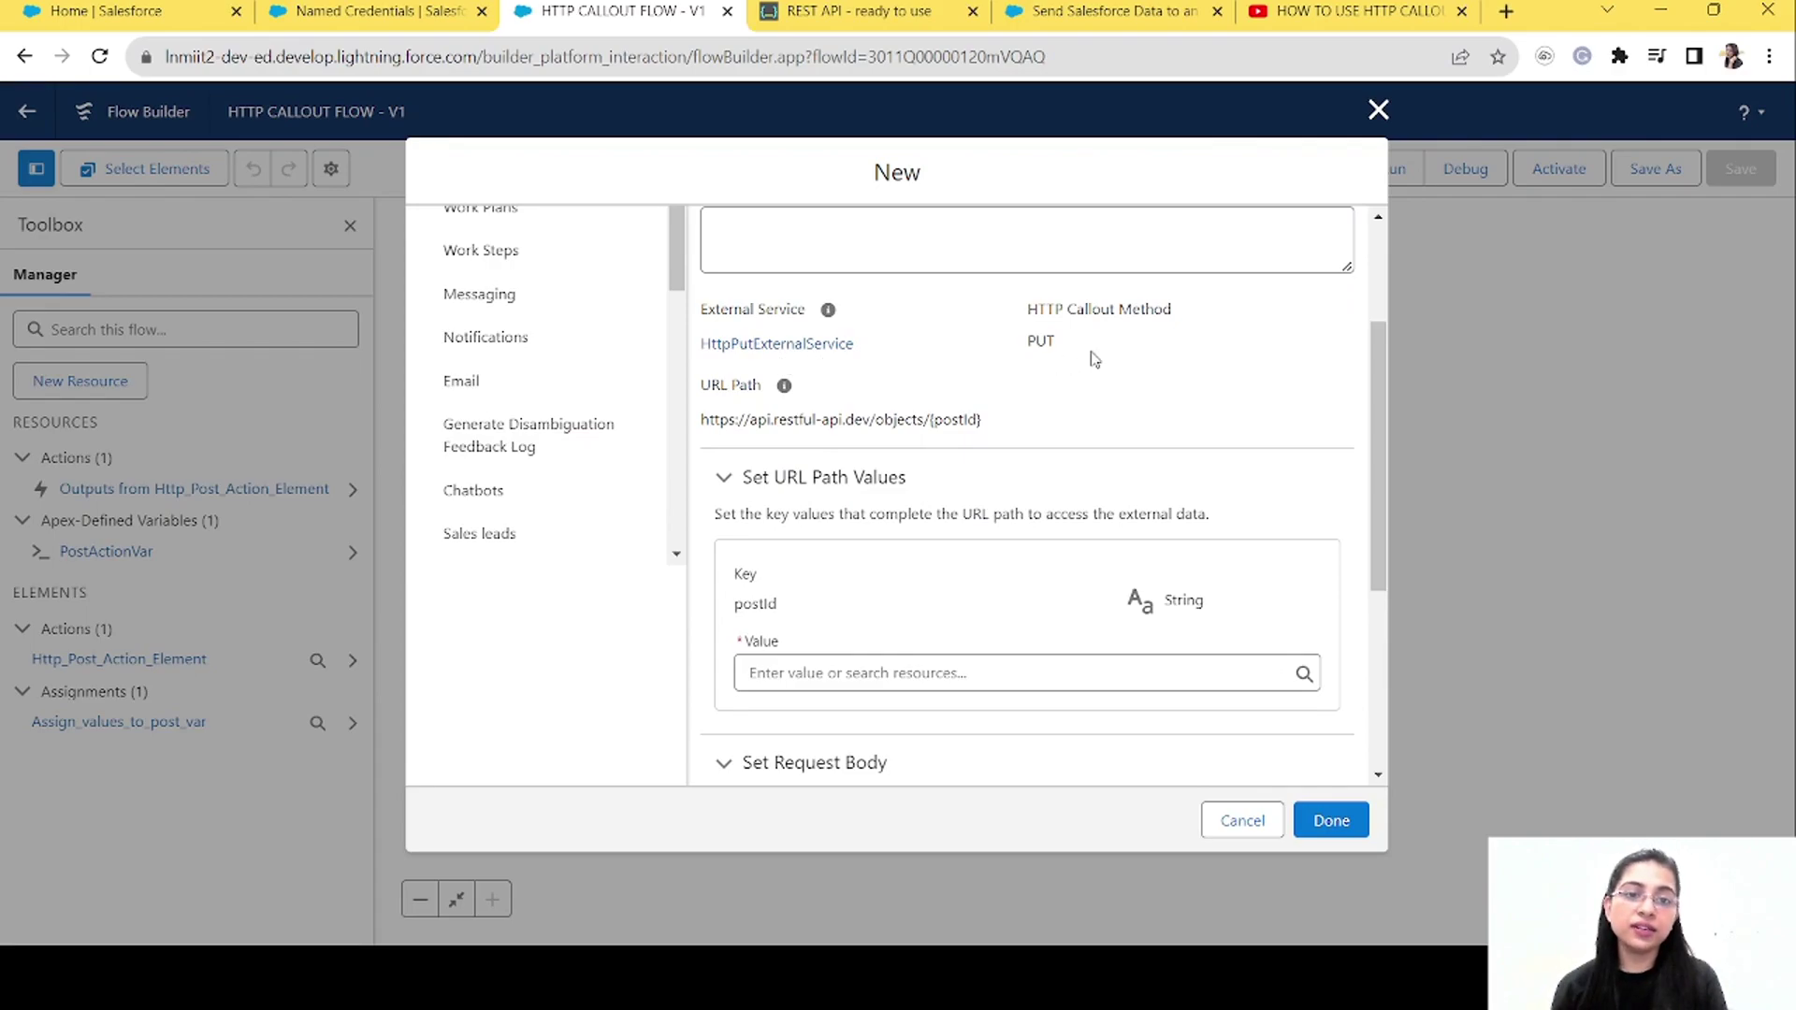
left_click_drag(1055, 341, 1030, 340)
left_click(1134, 376)
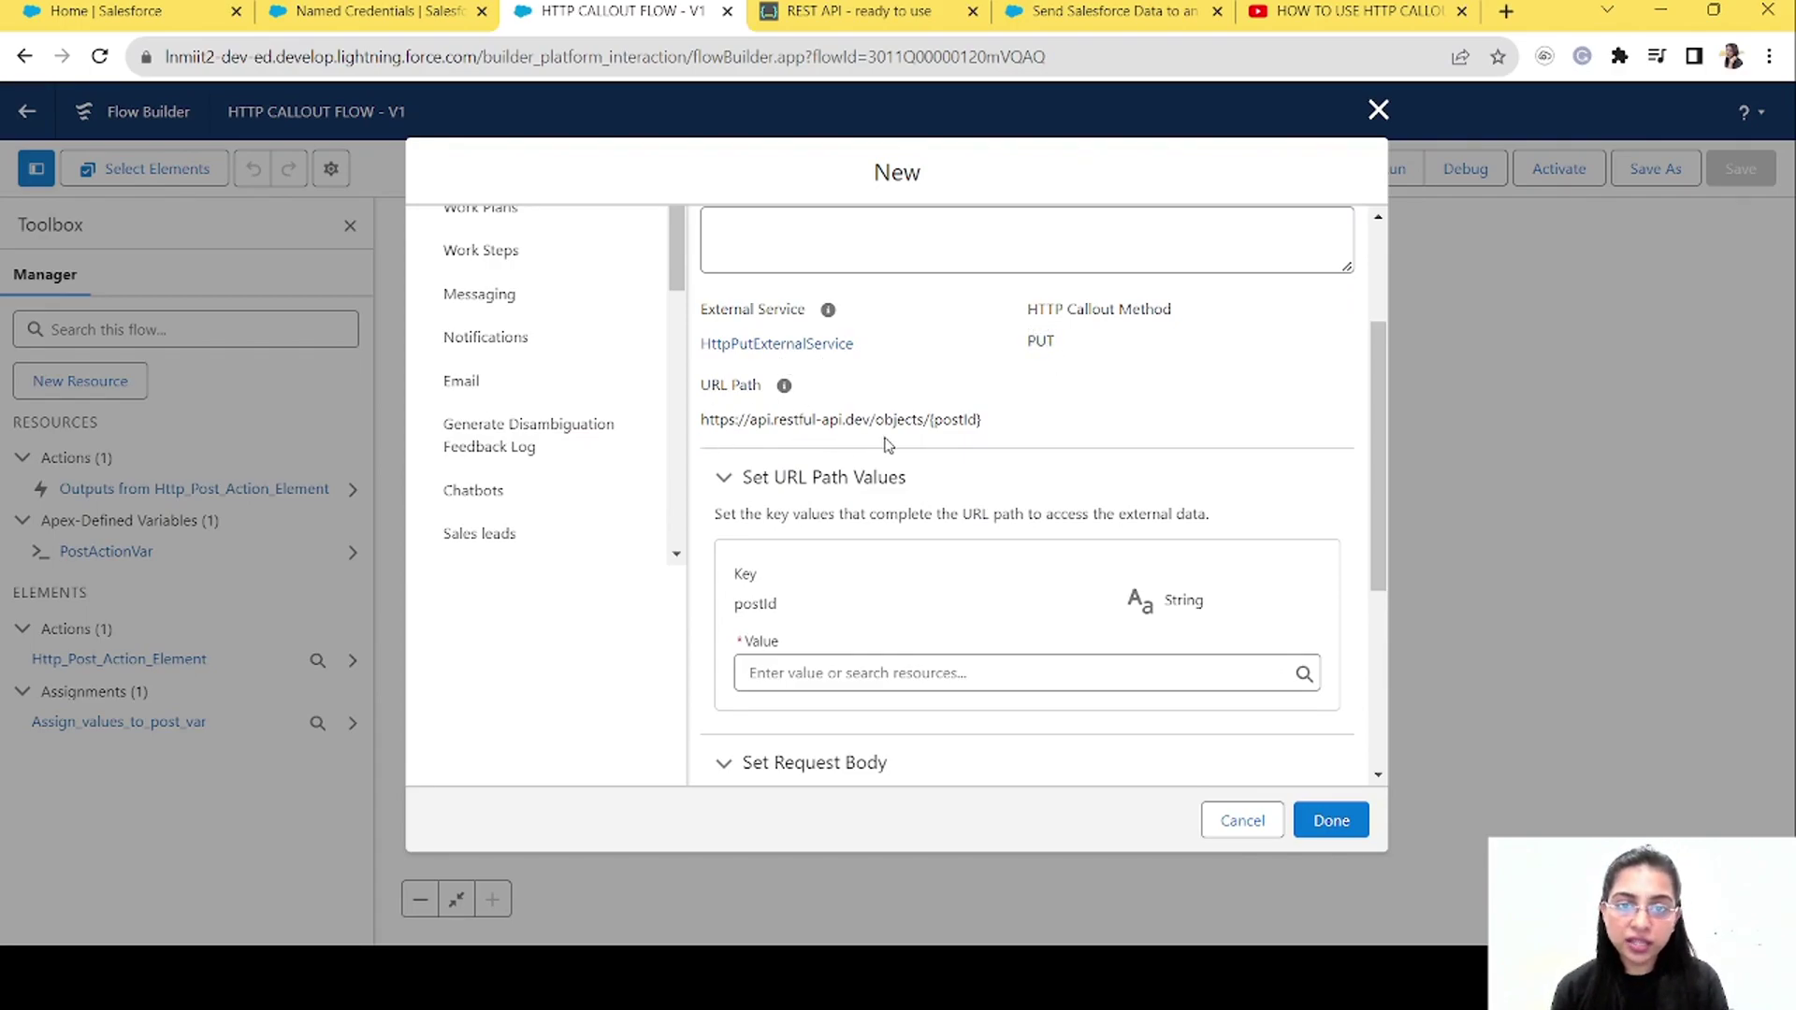
double_click(966, 422)
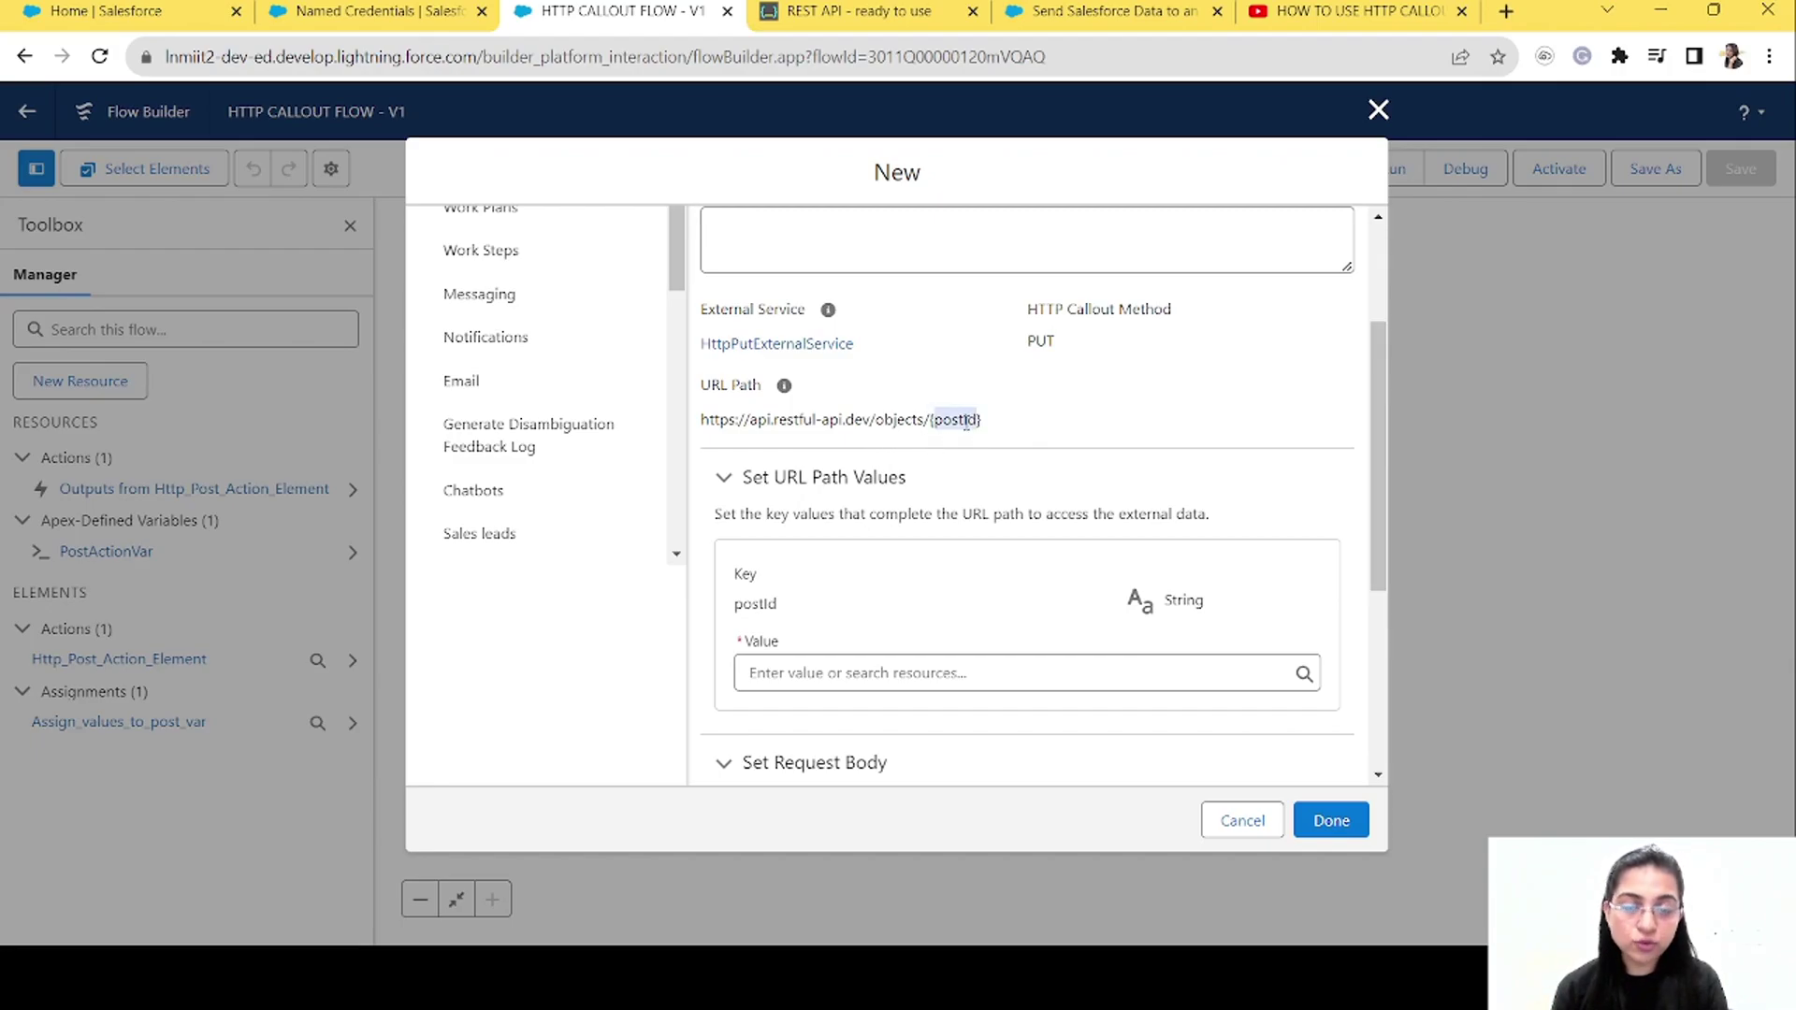
scroll(1378, 468, "down", 1)
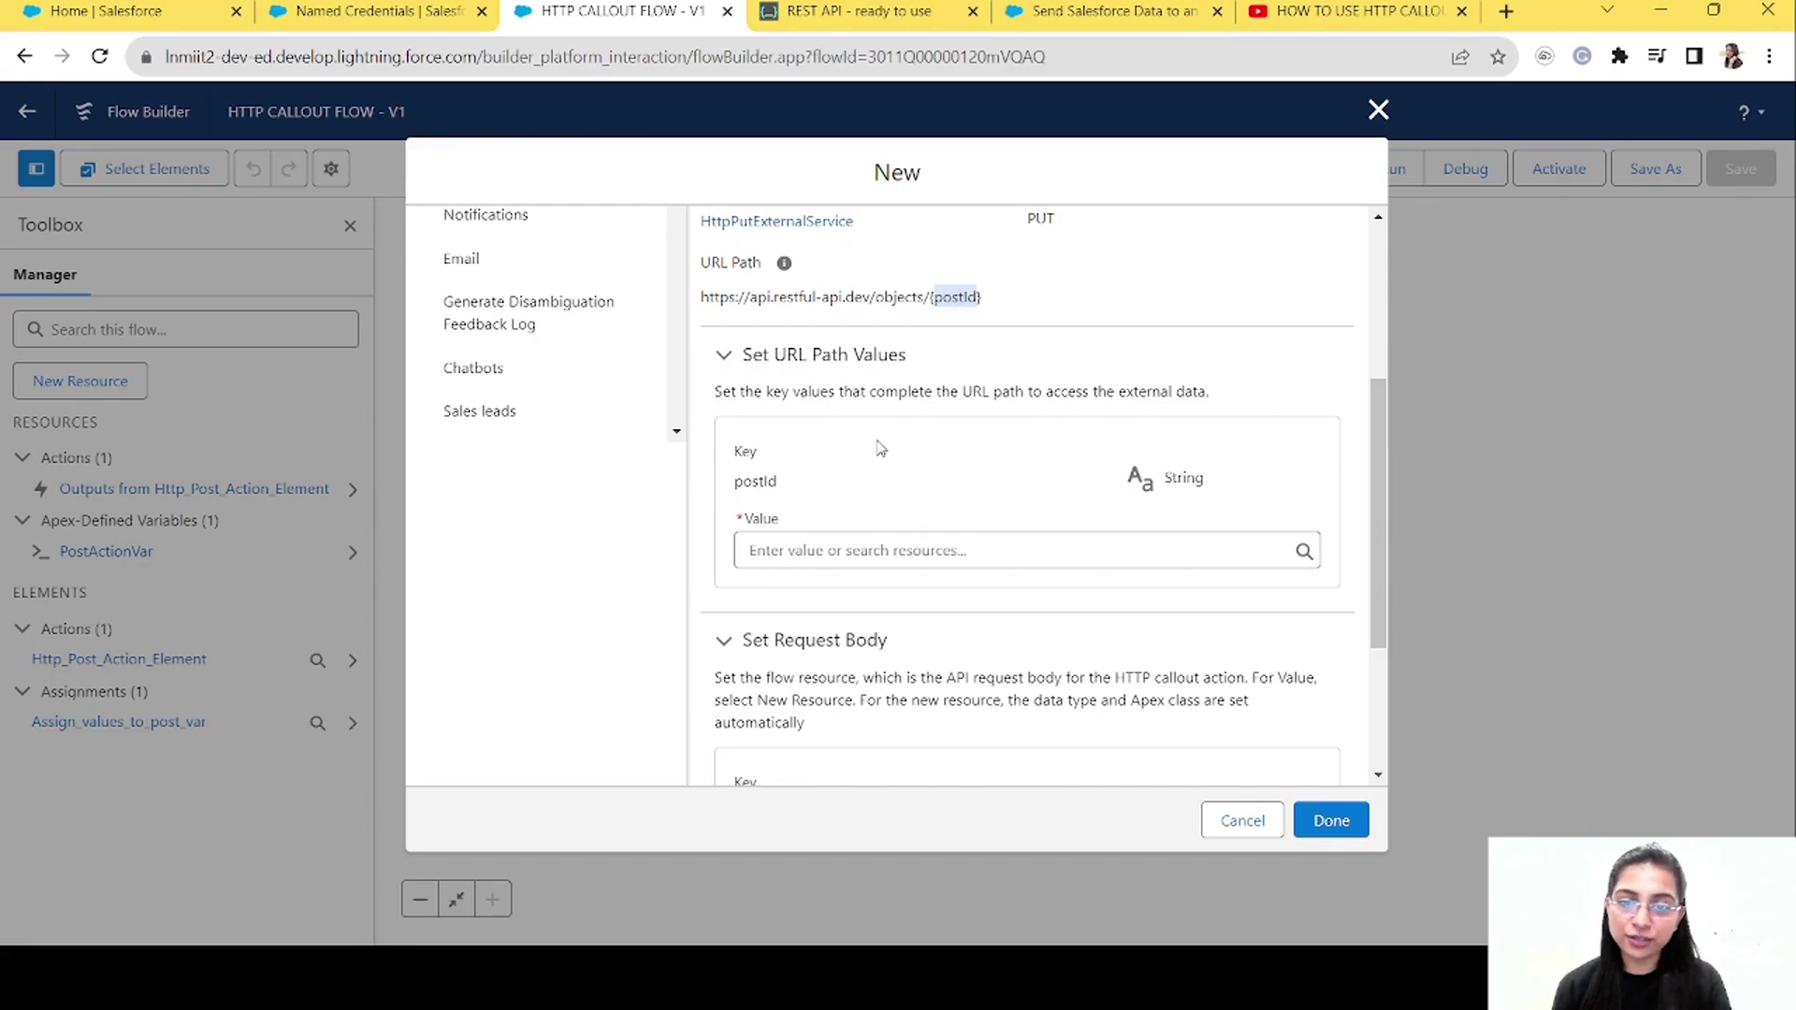
left_click(844, 552)
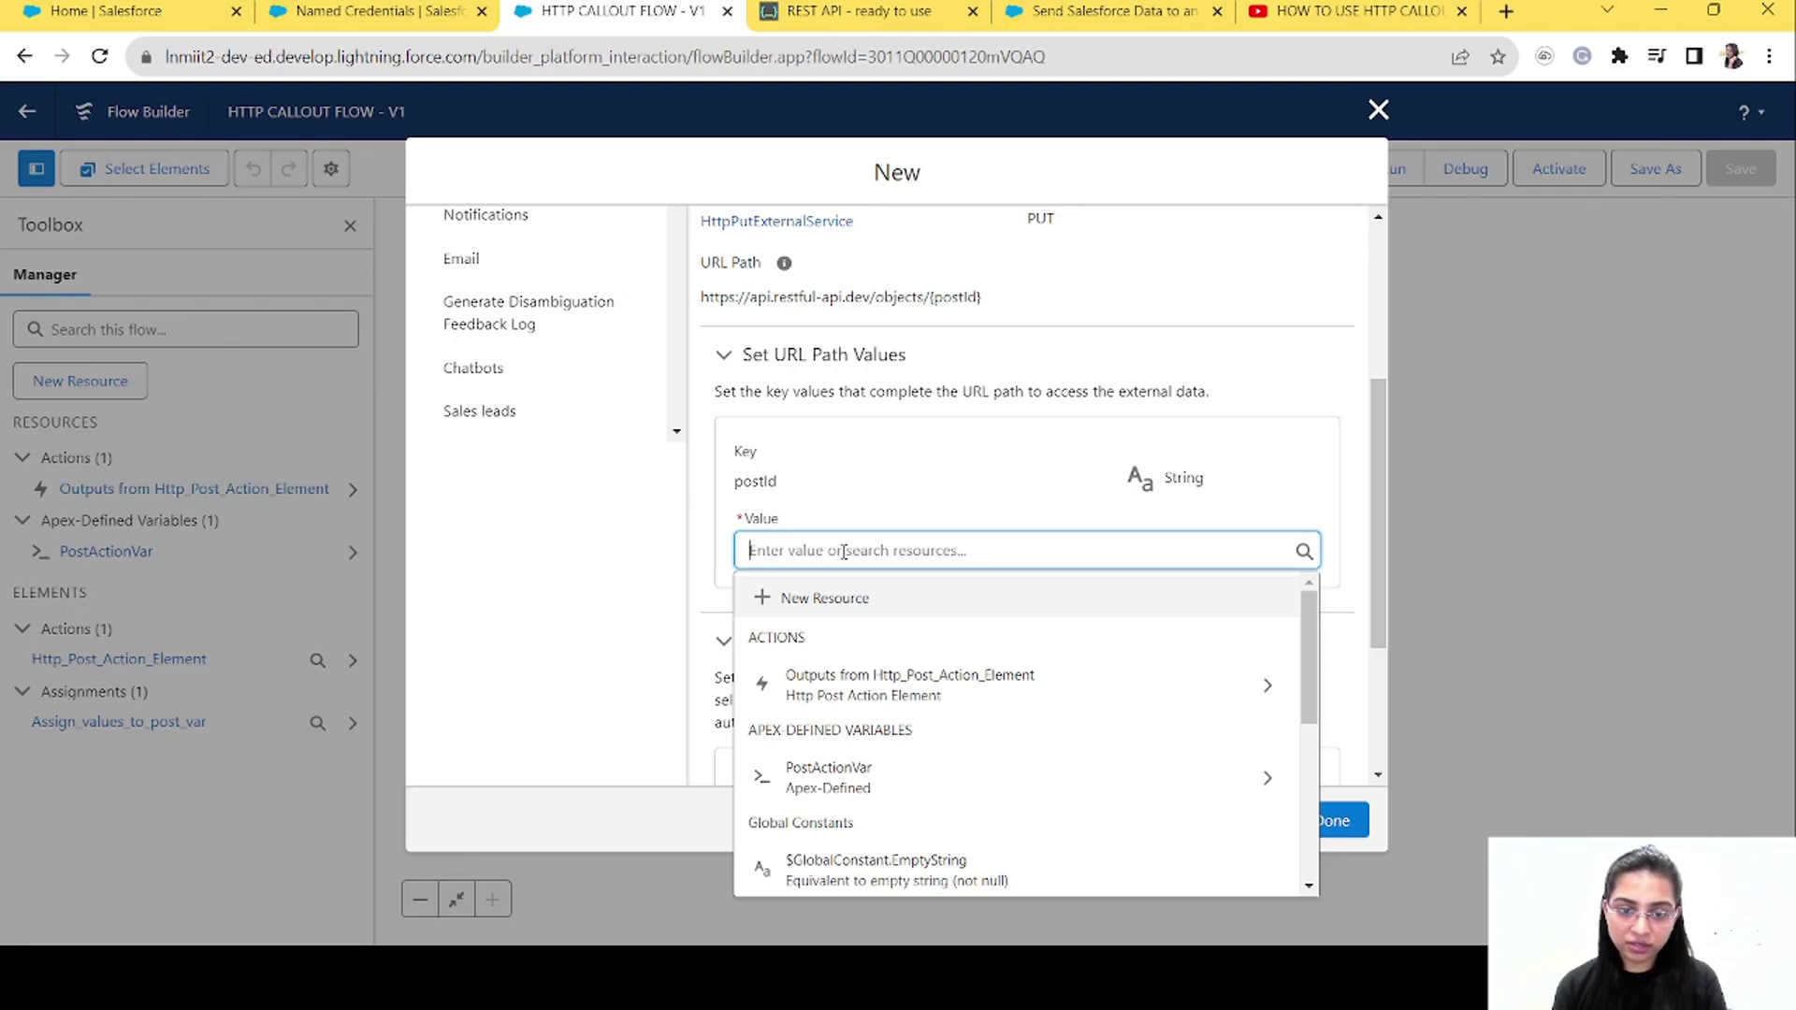
left_click(998, 689)
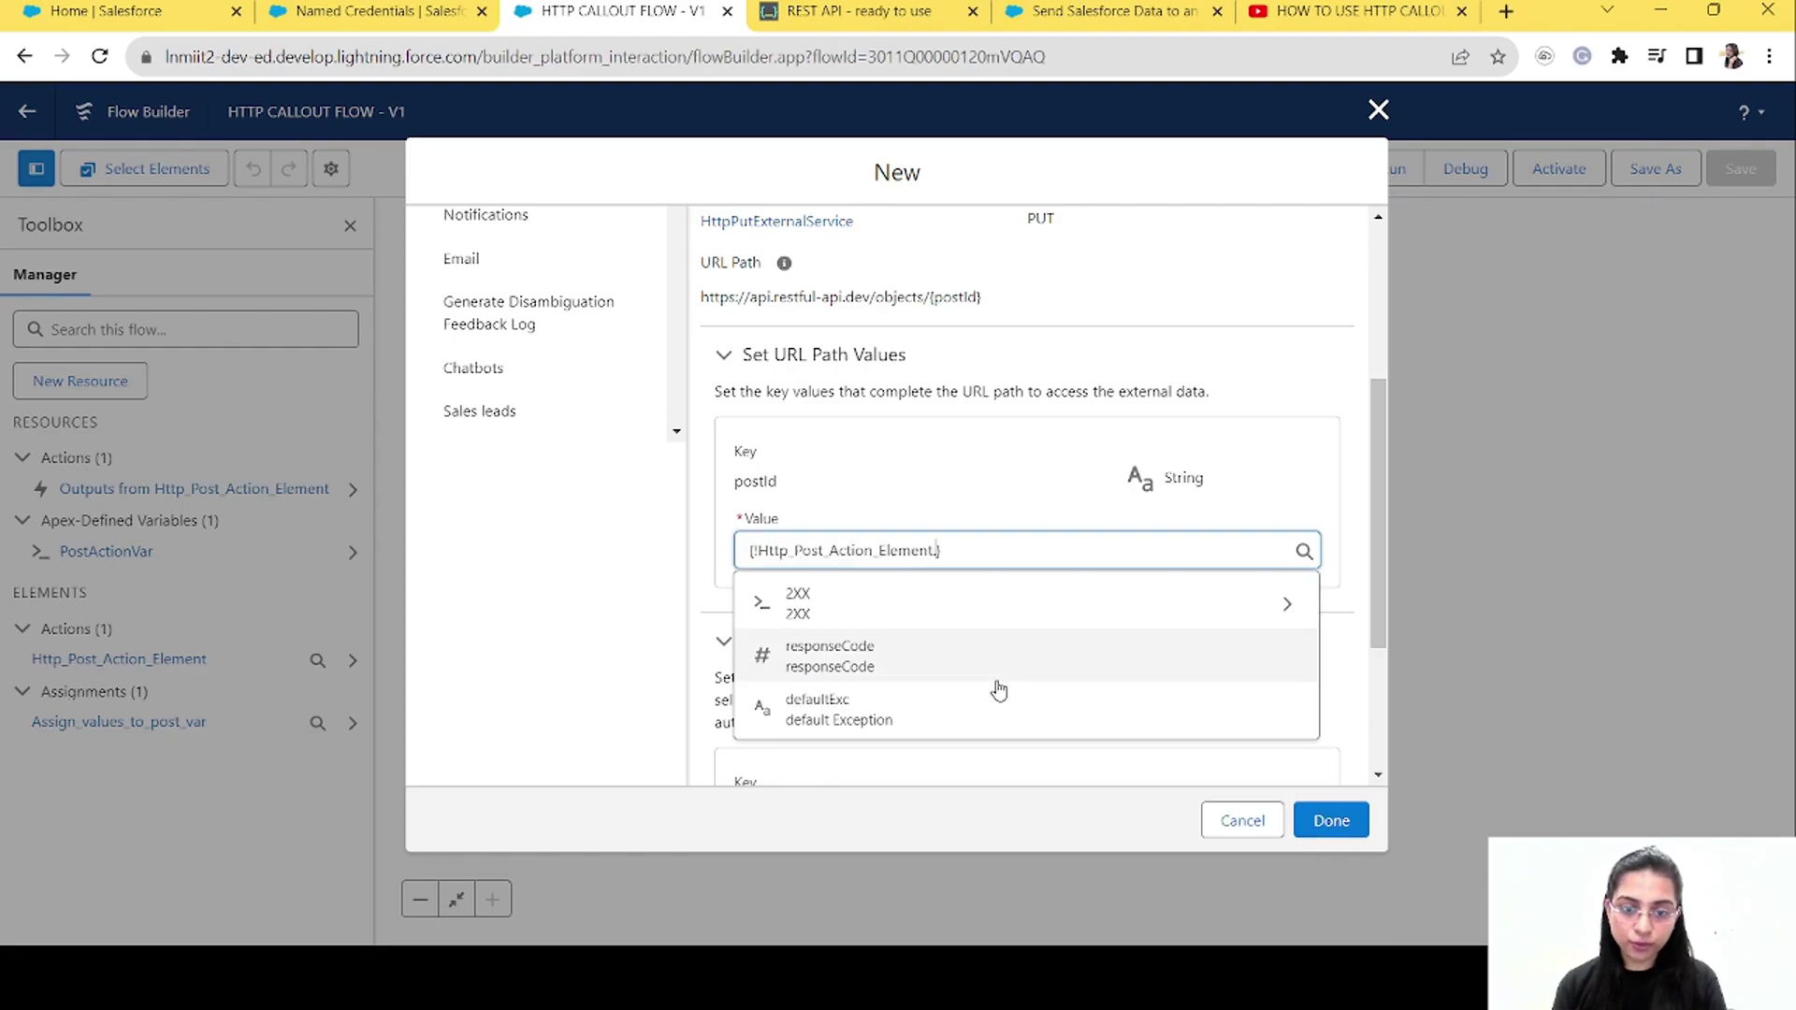
left_click(829, 603)
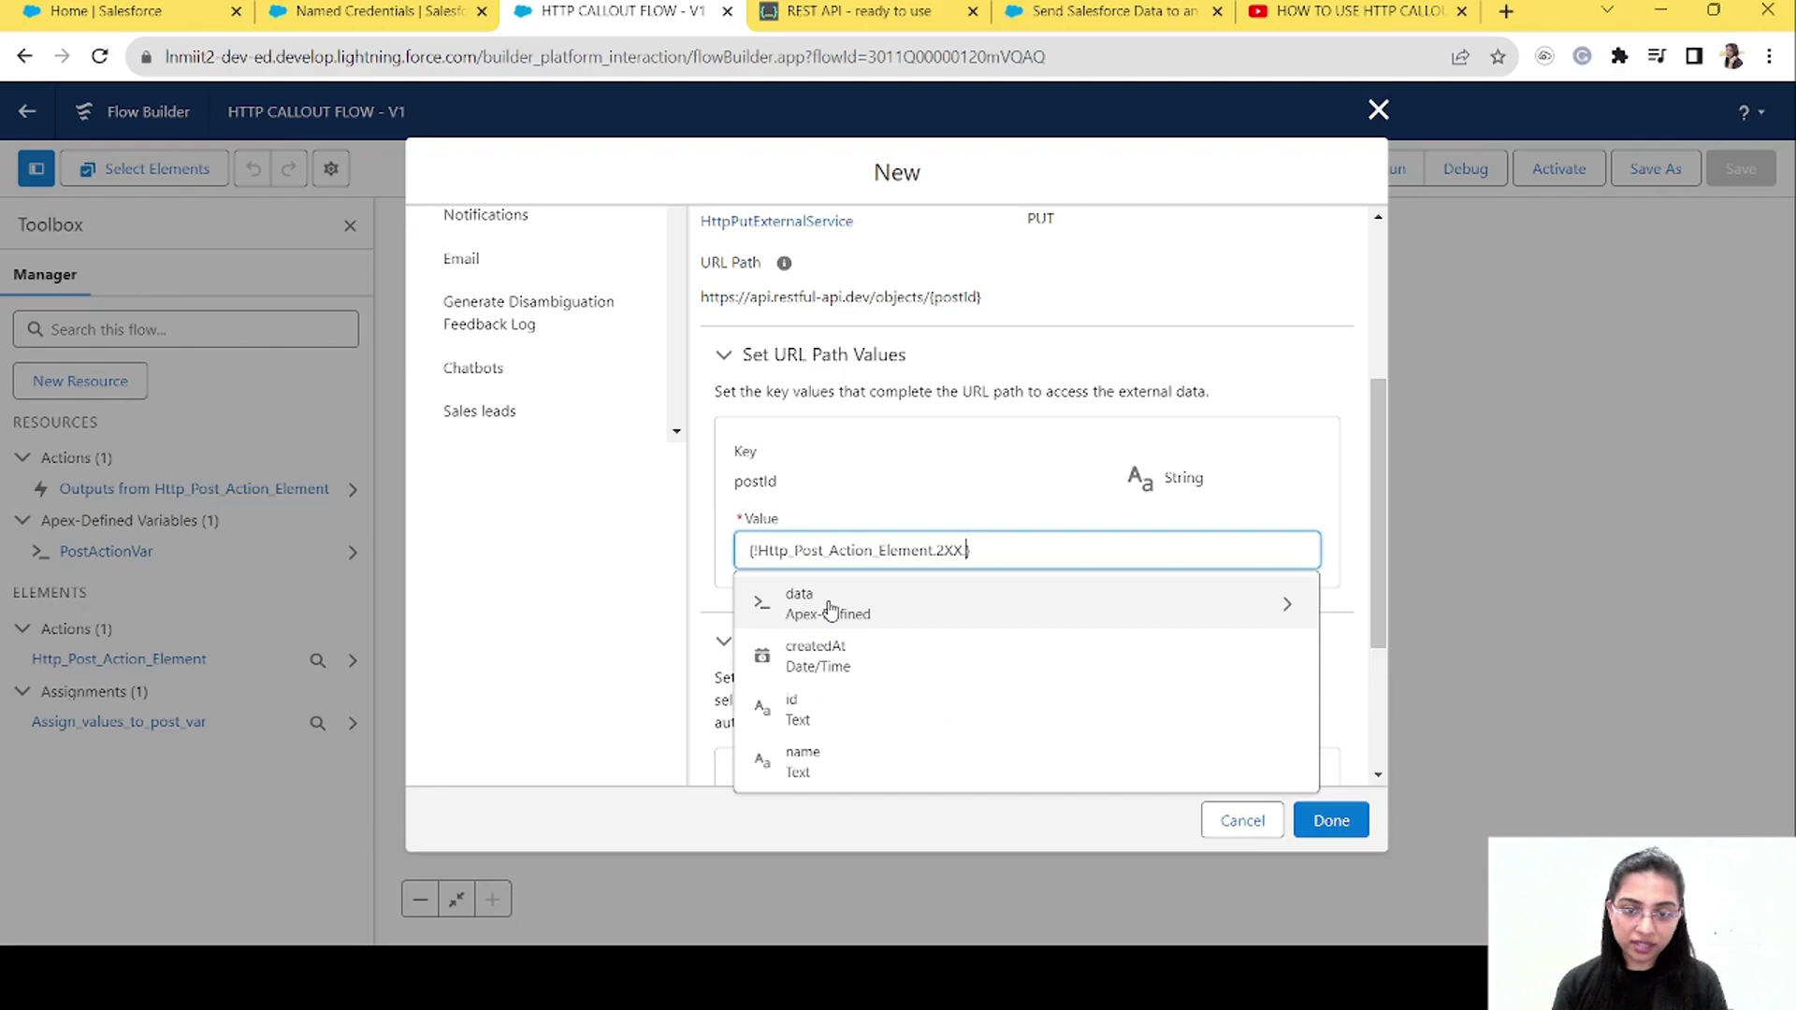
left_click(802, 716)
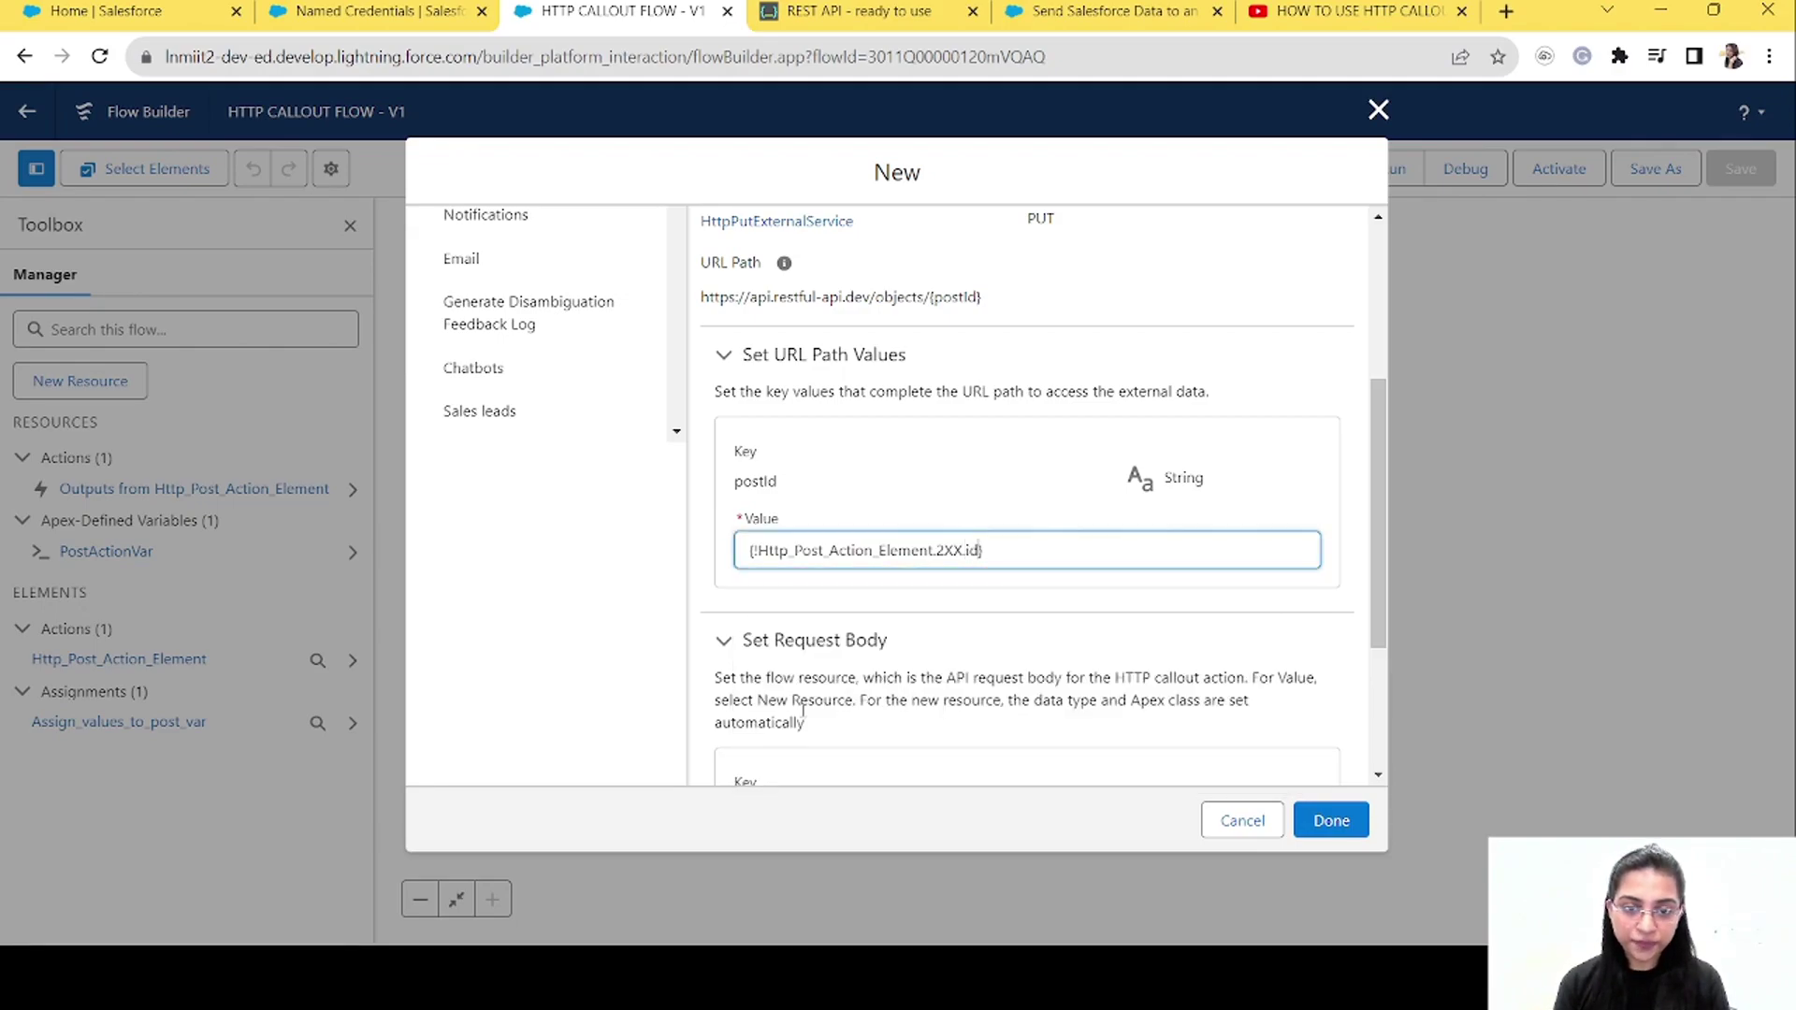
Create the Apex-defined variable ActionPutBodyVar as the request body value and finish the PUT action
left_click_drag(1375, 552, 1369, 732)
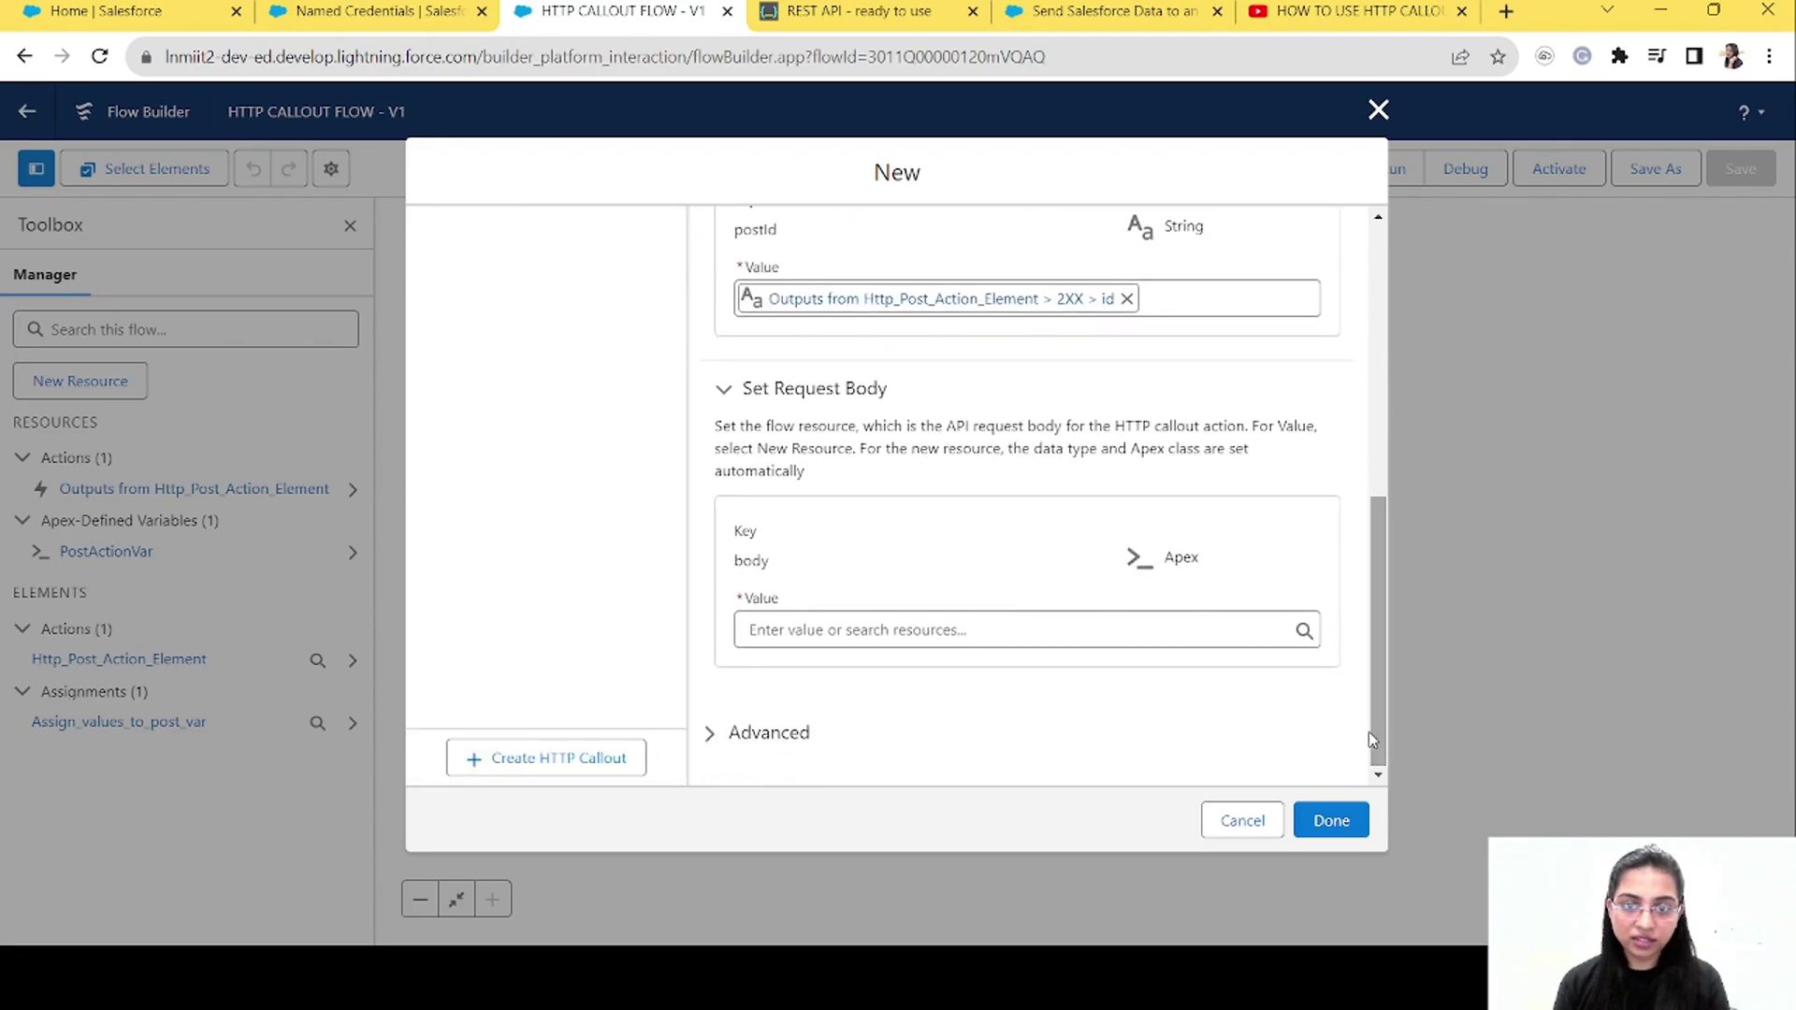
left_click(851, 629)
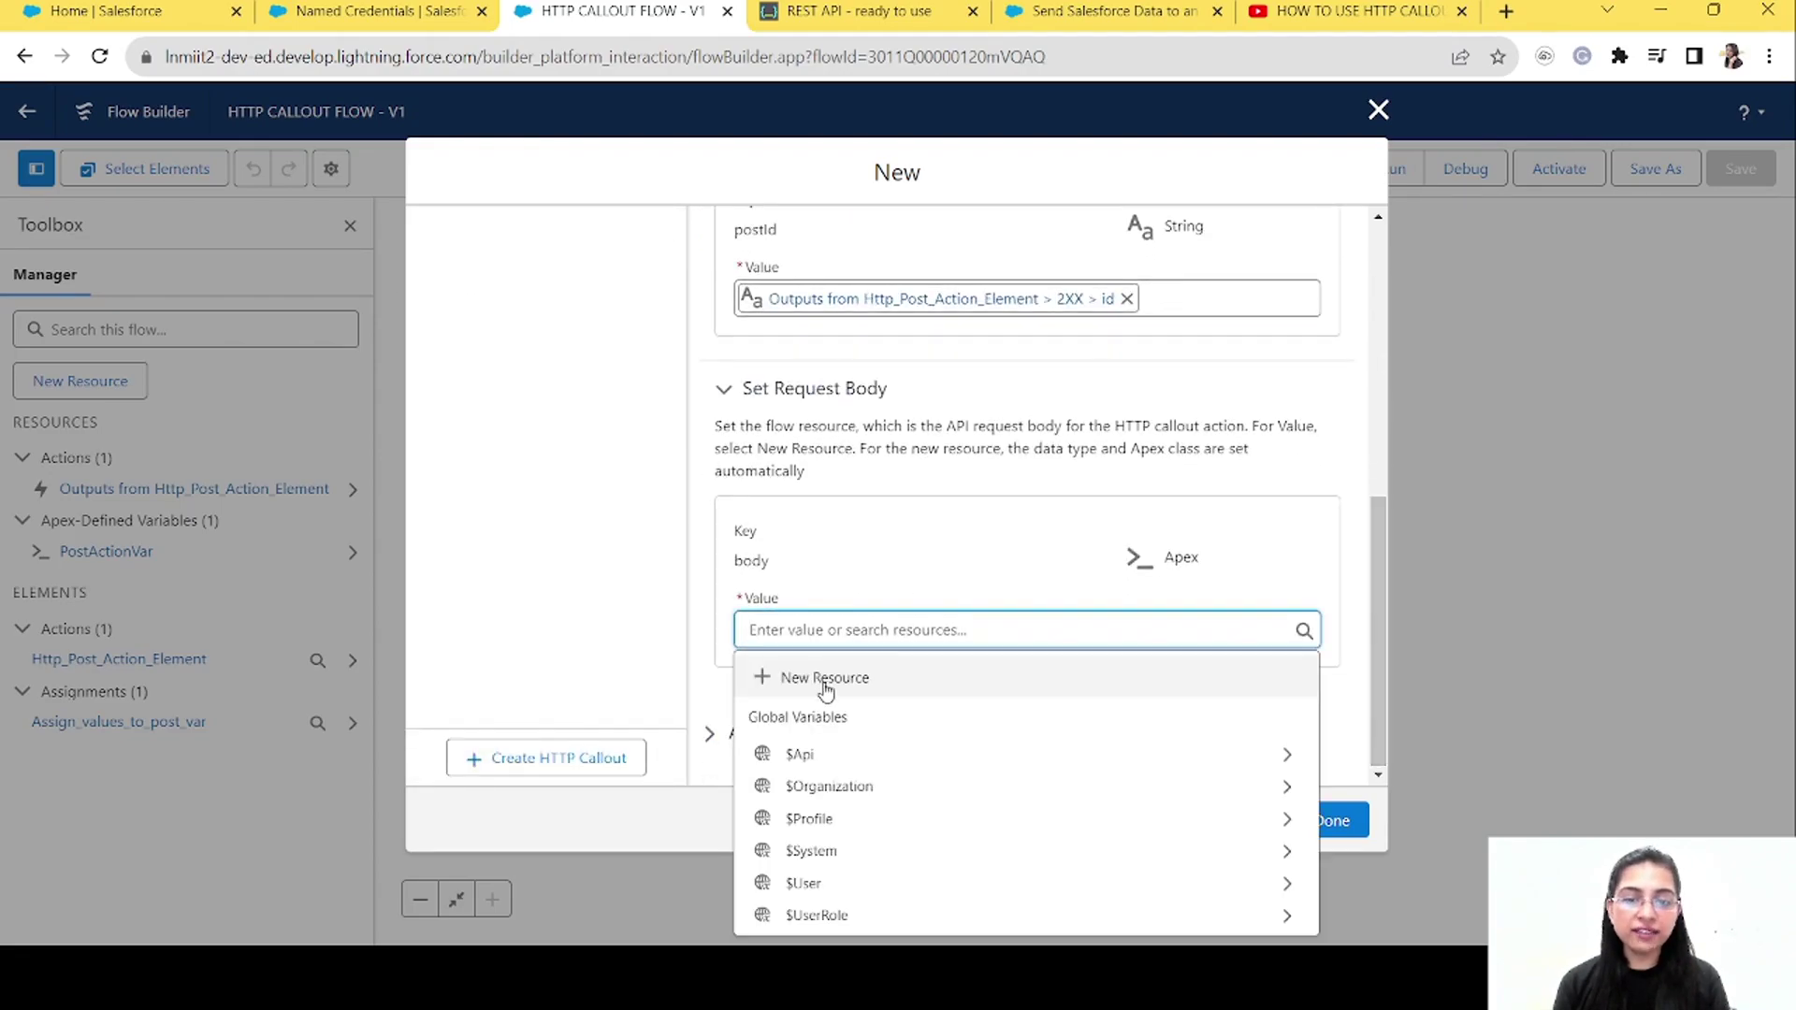
left_click(825, 679)
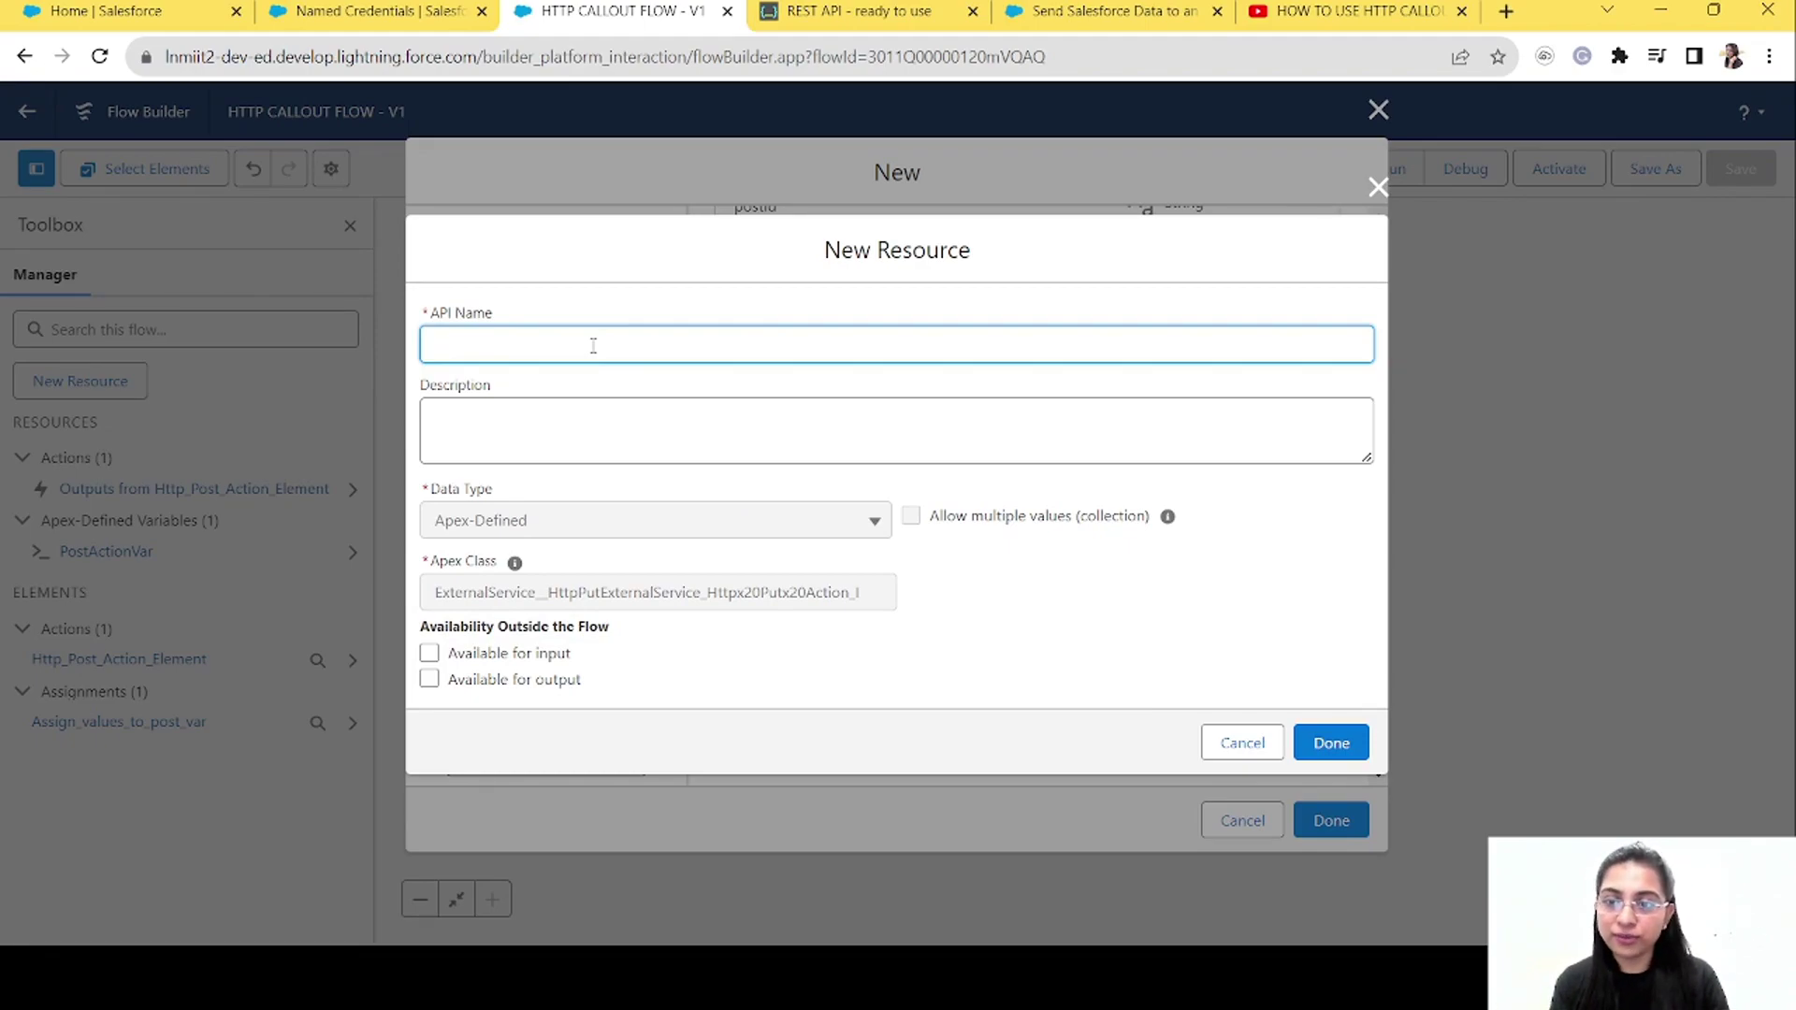
type("Action")
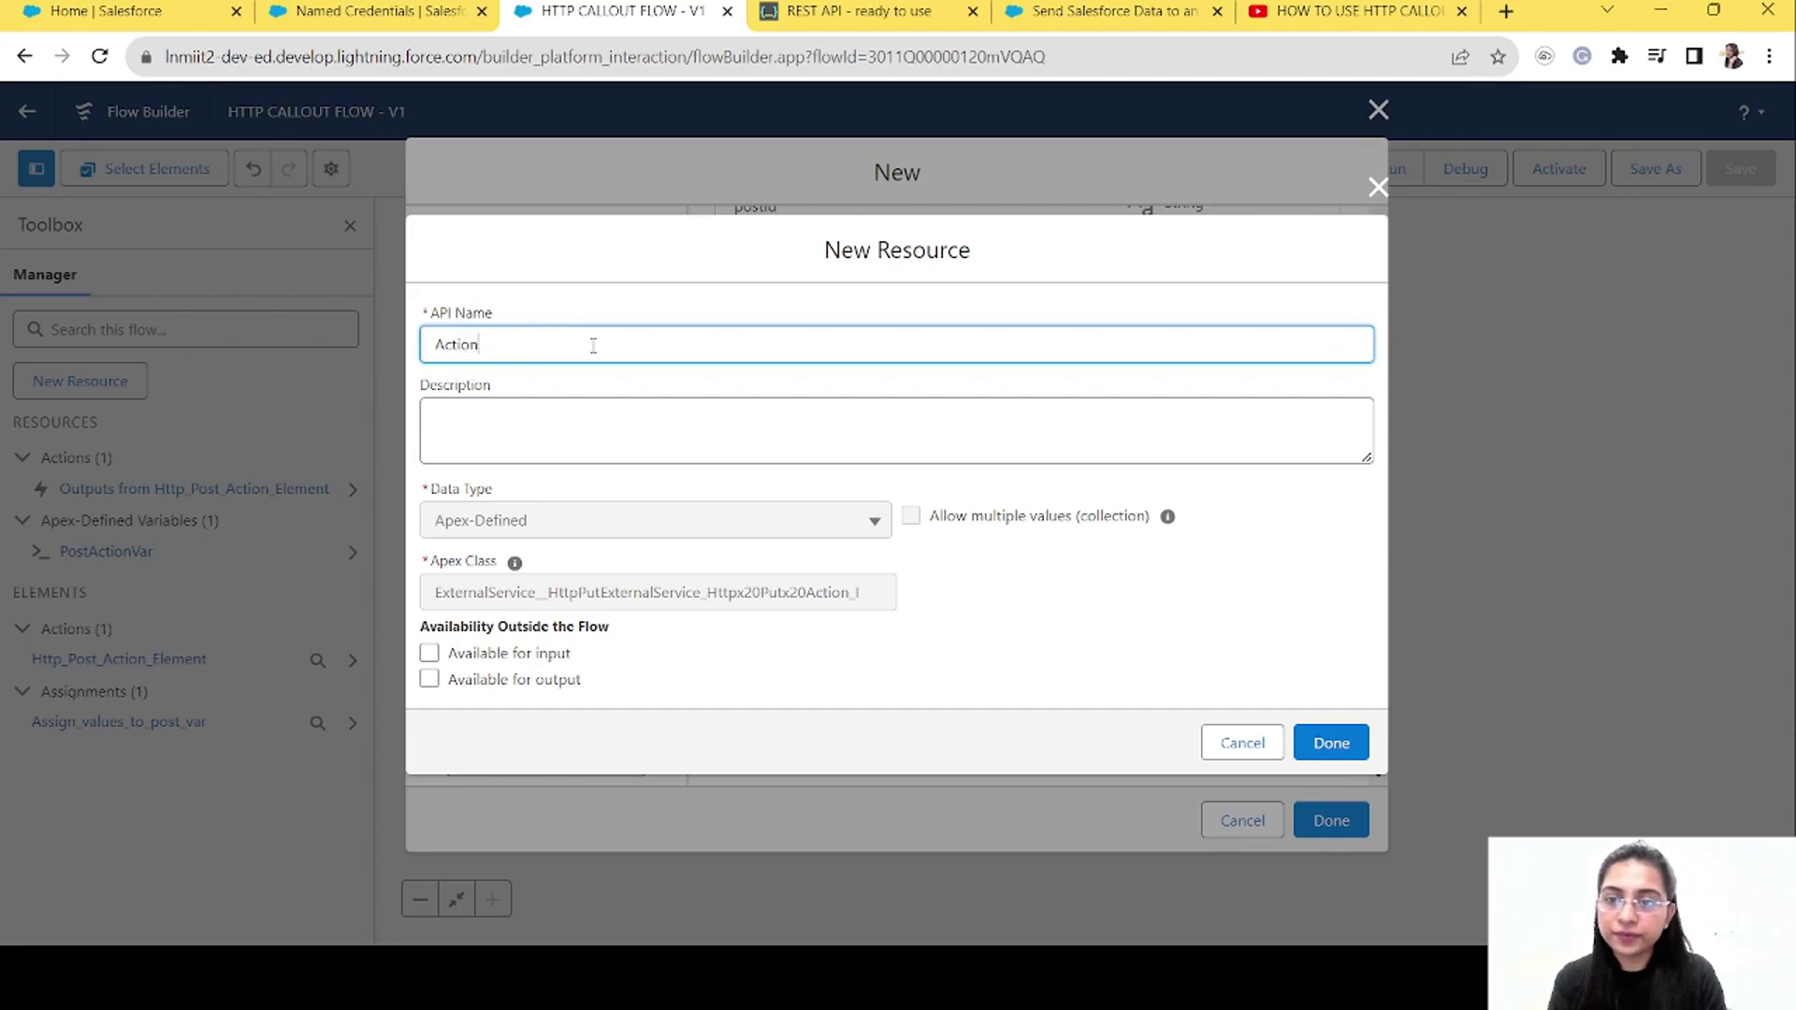
type("PutB")
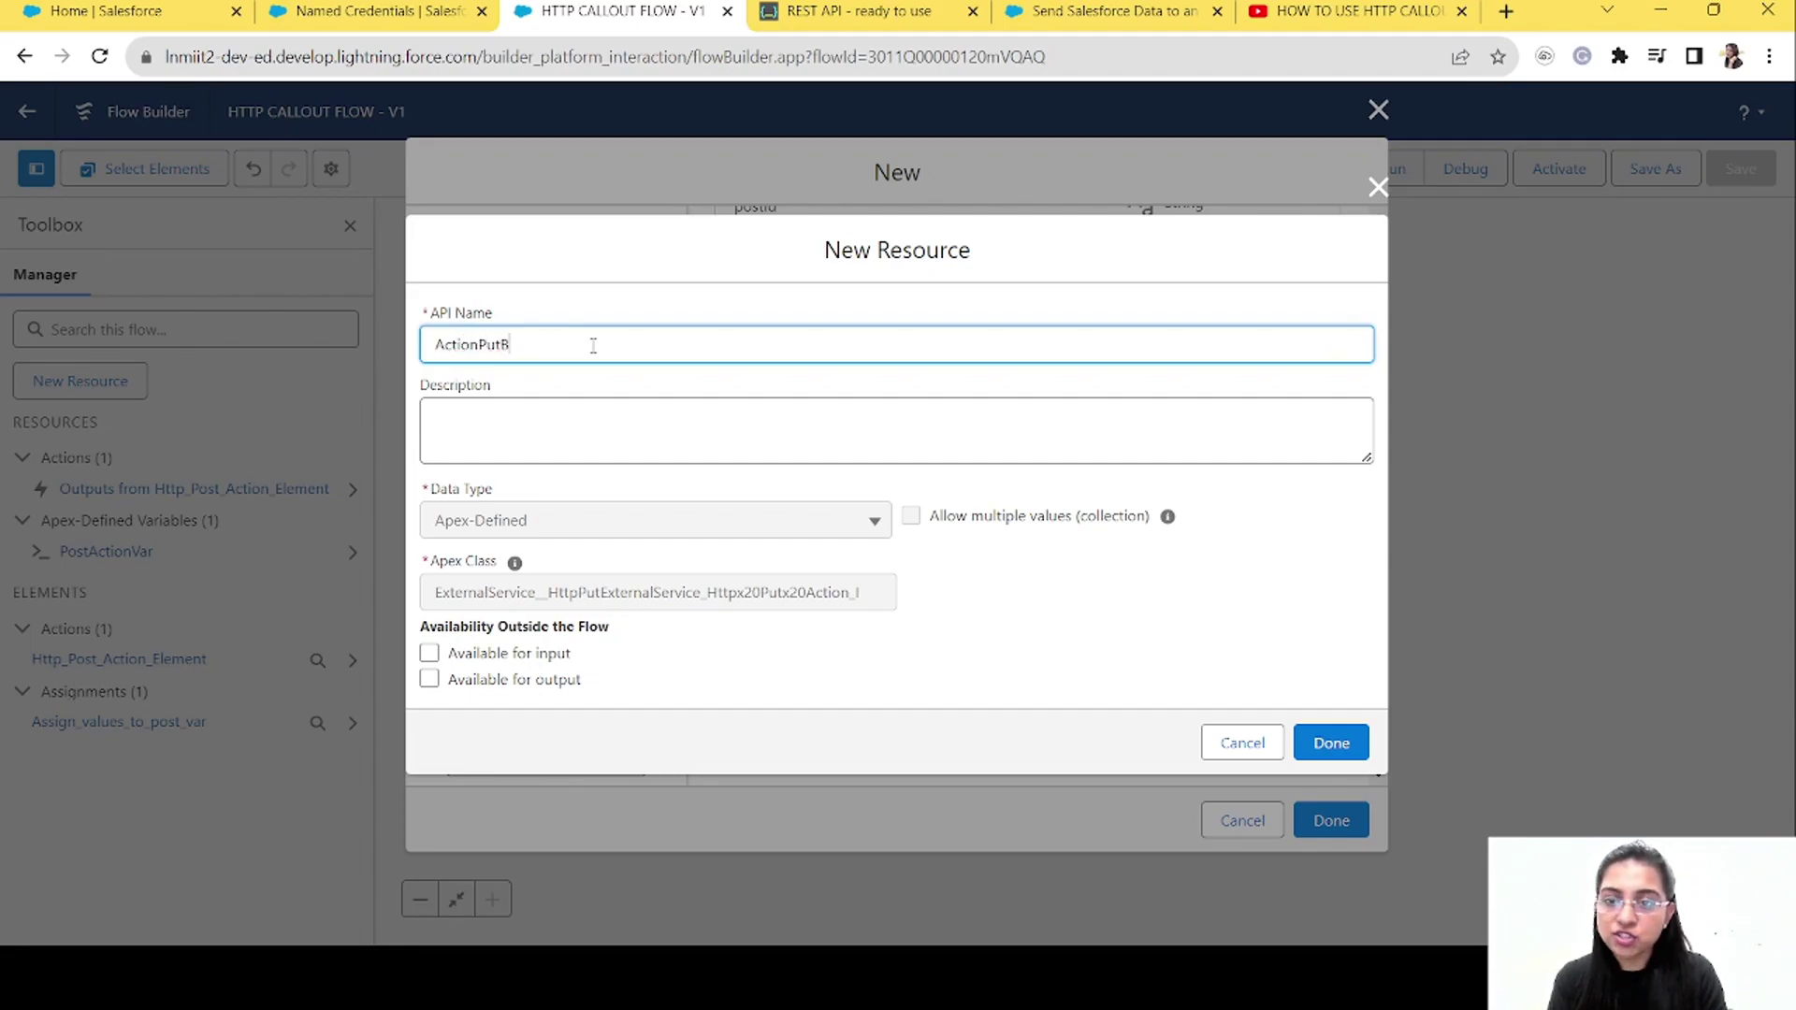
type("odyVar")
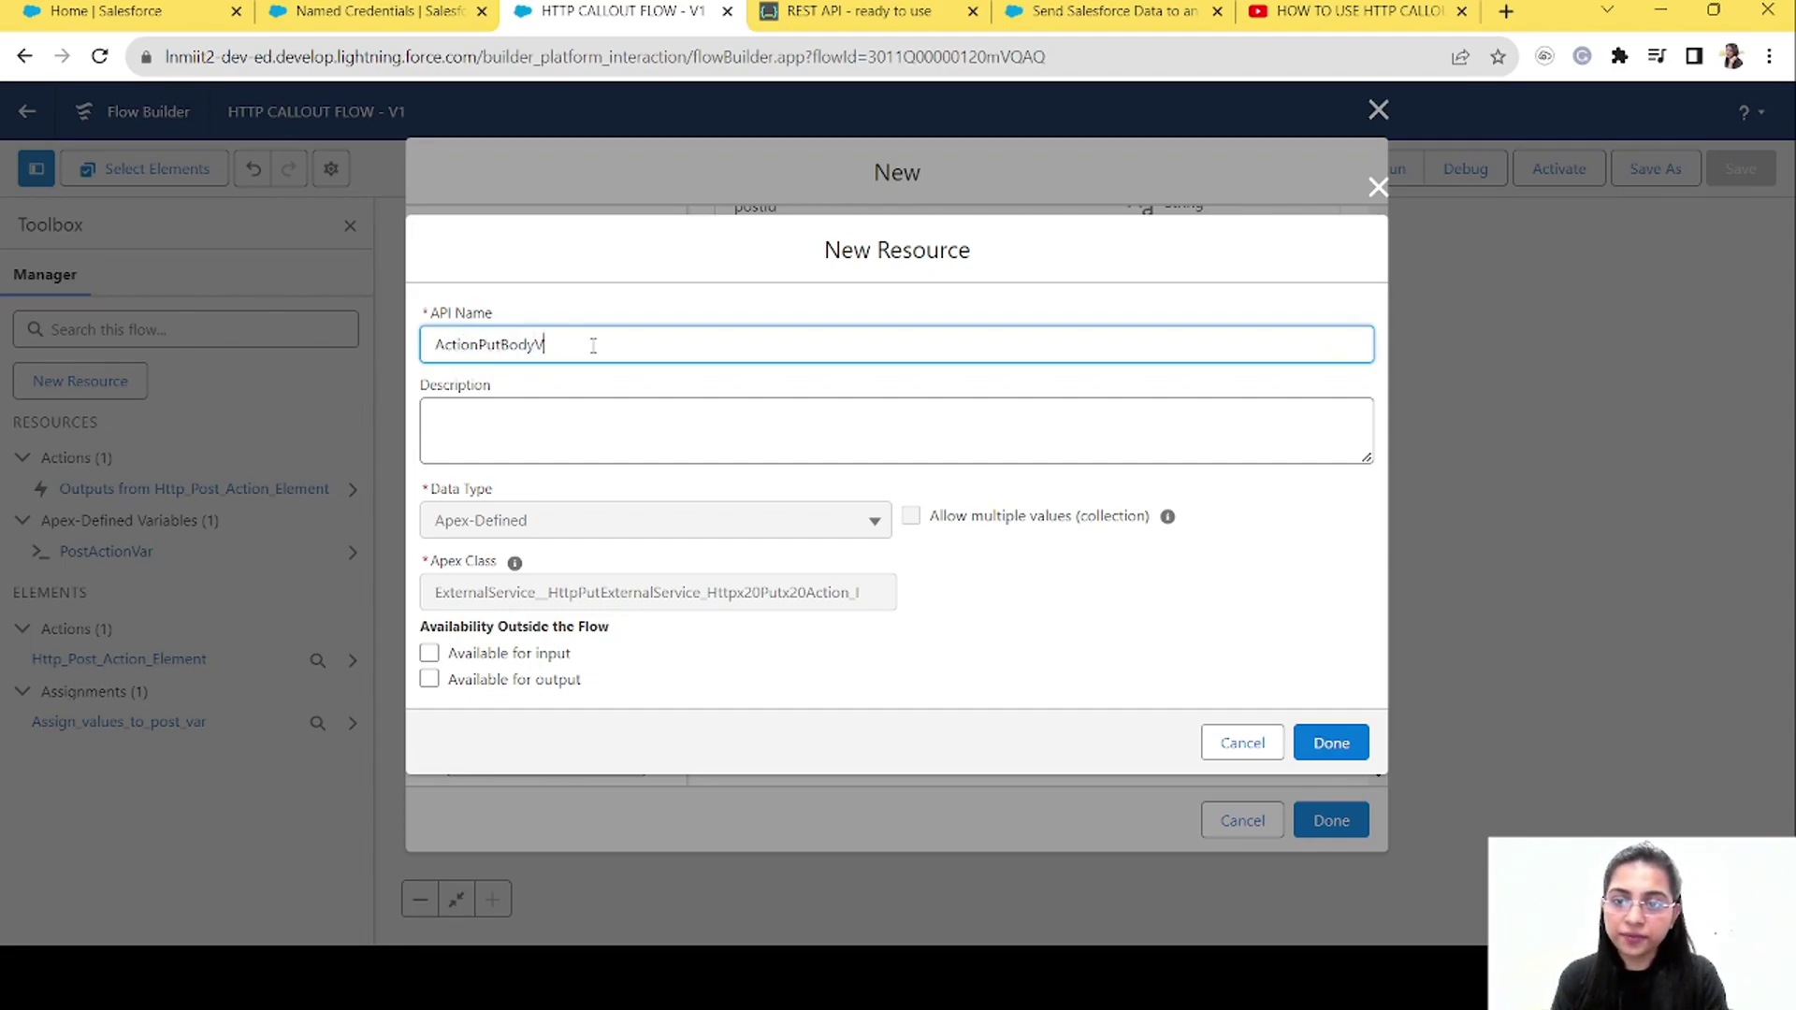
left_click(1331, 743)
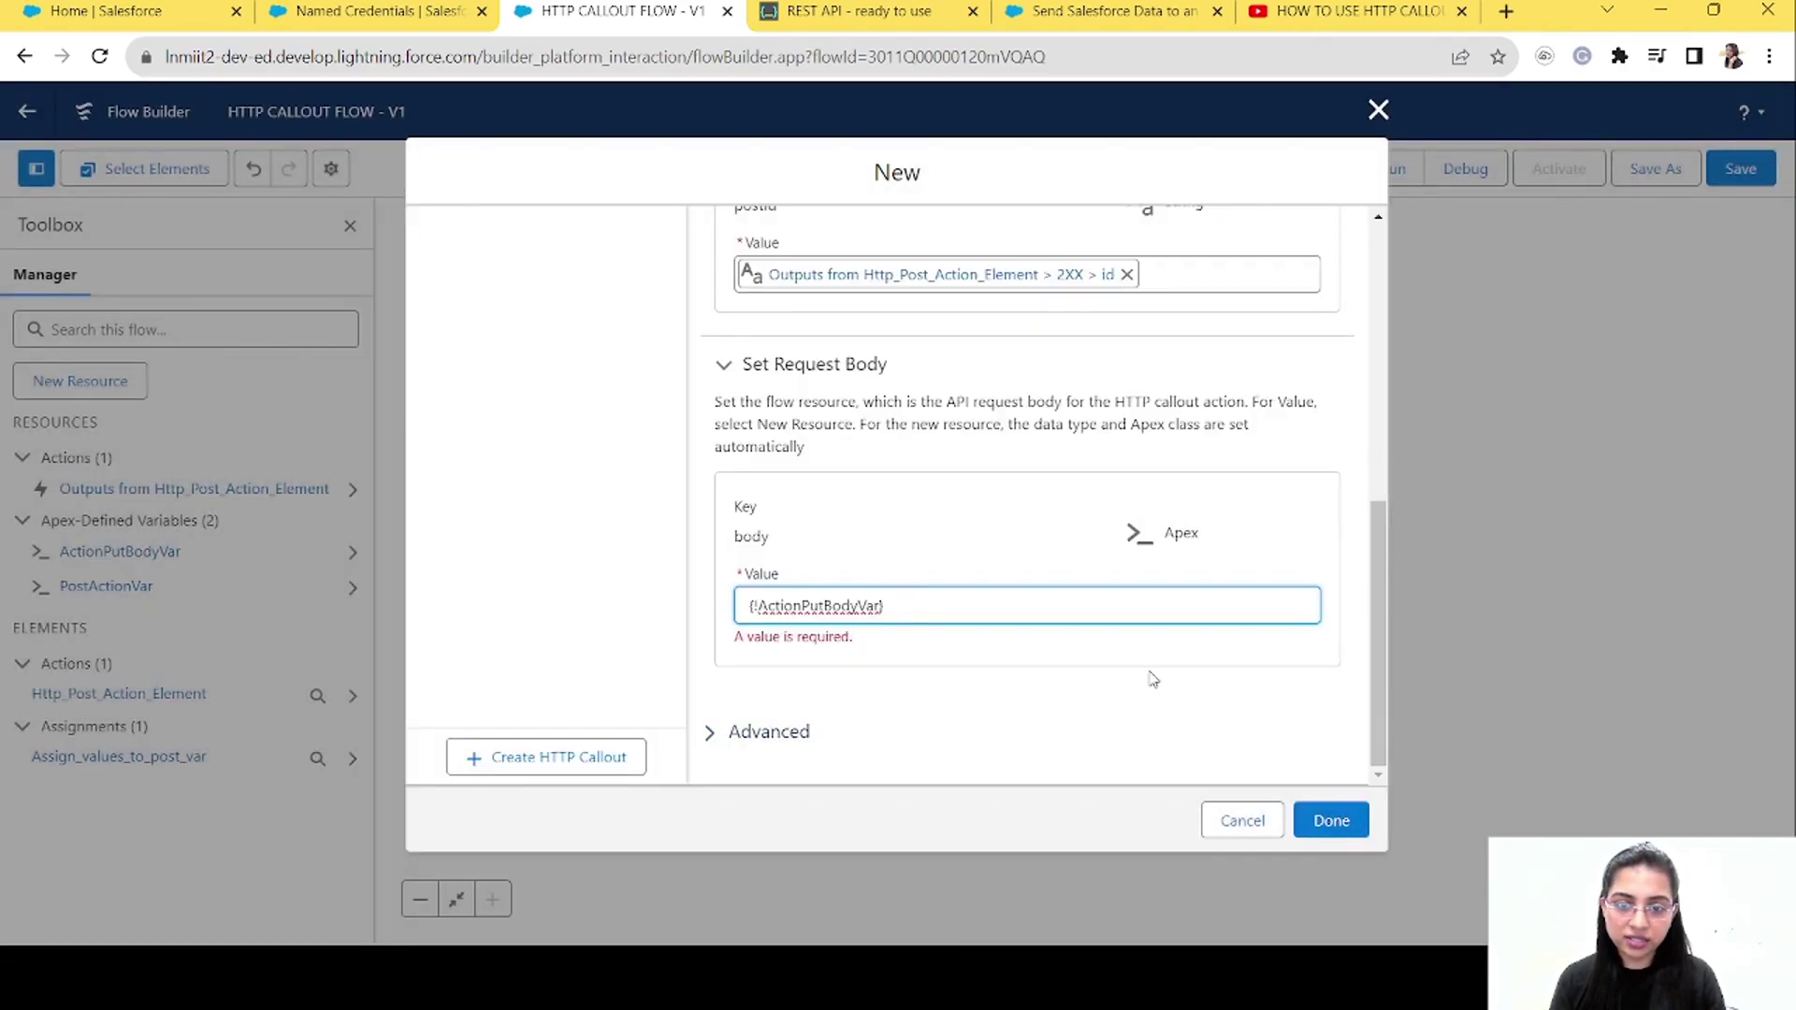
left_click(936, 603)
left_click(973, 696)
left_click(1104, 739)
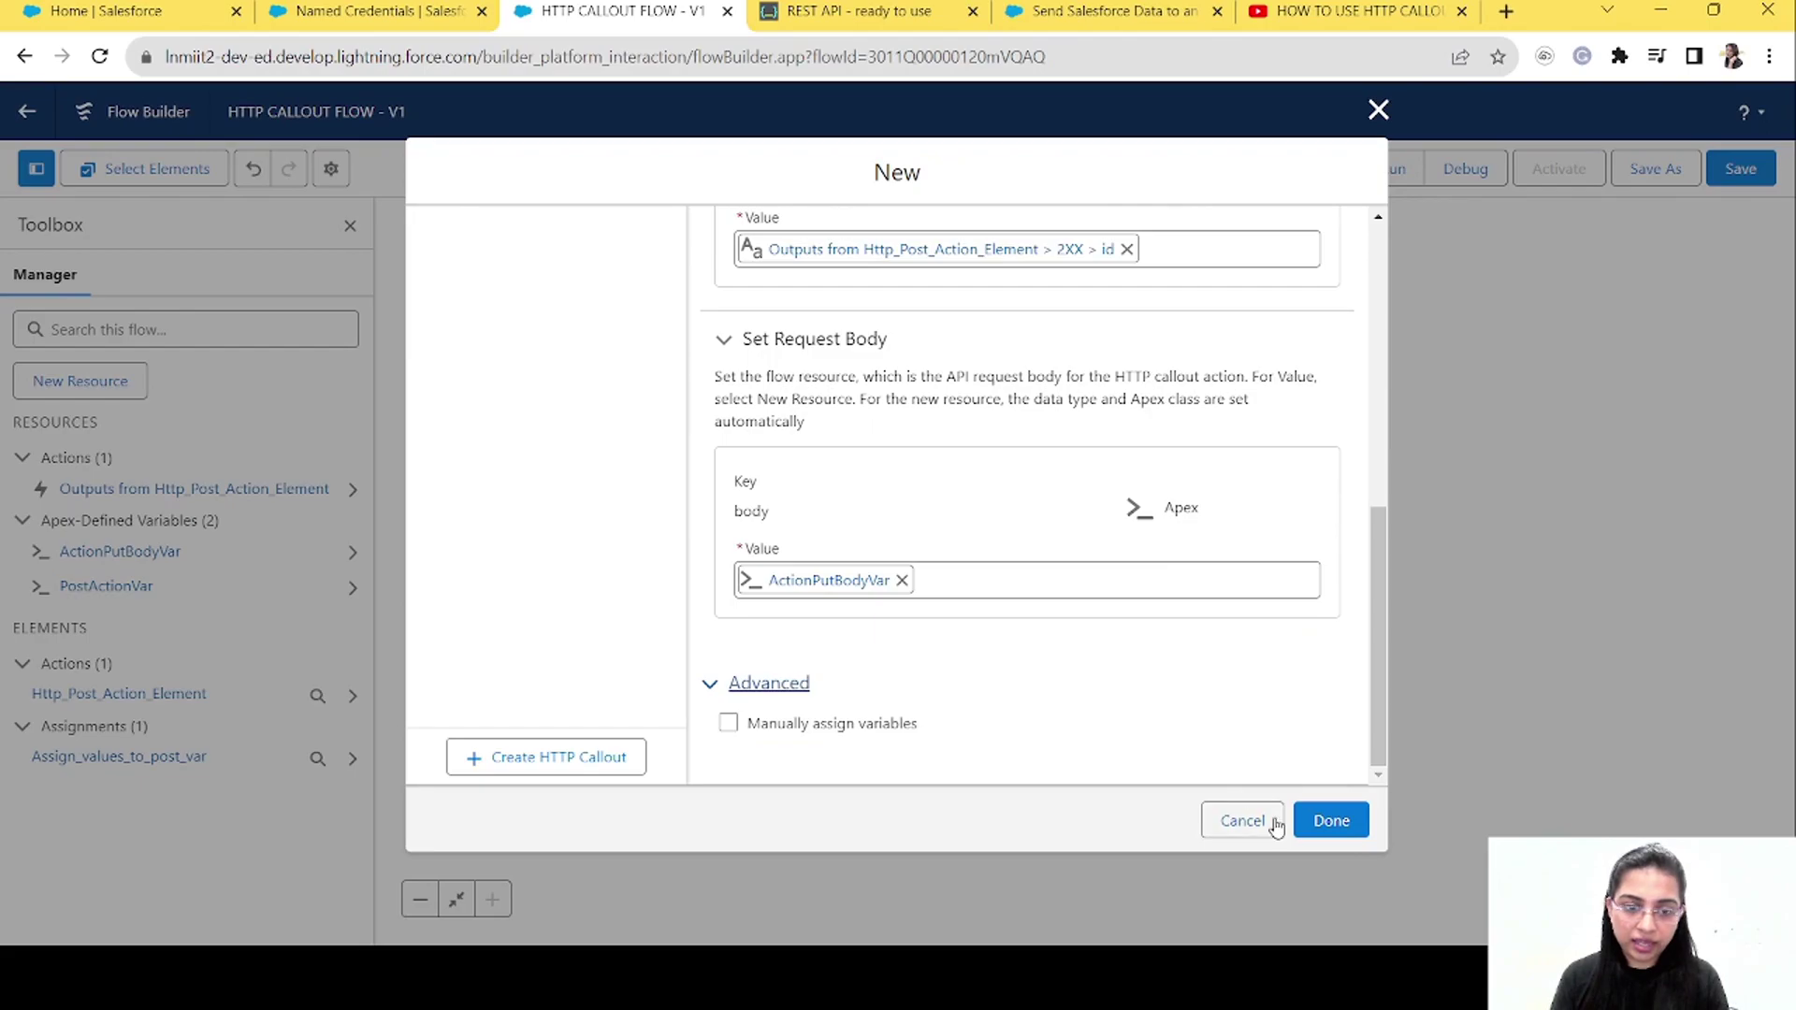
left_click(1329, 823)
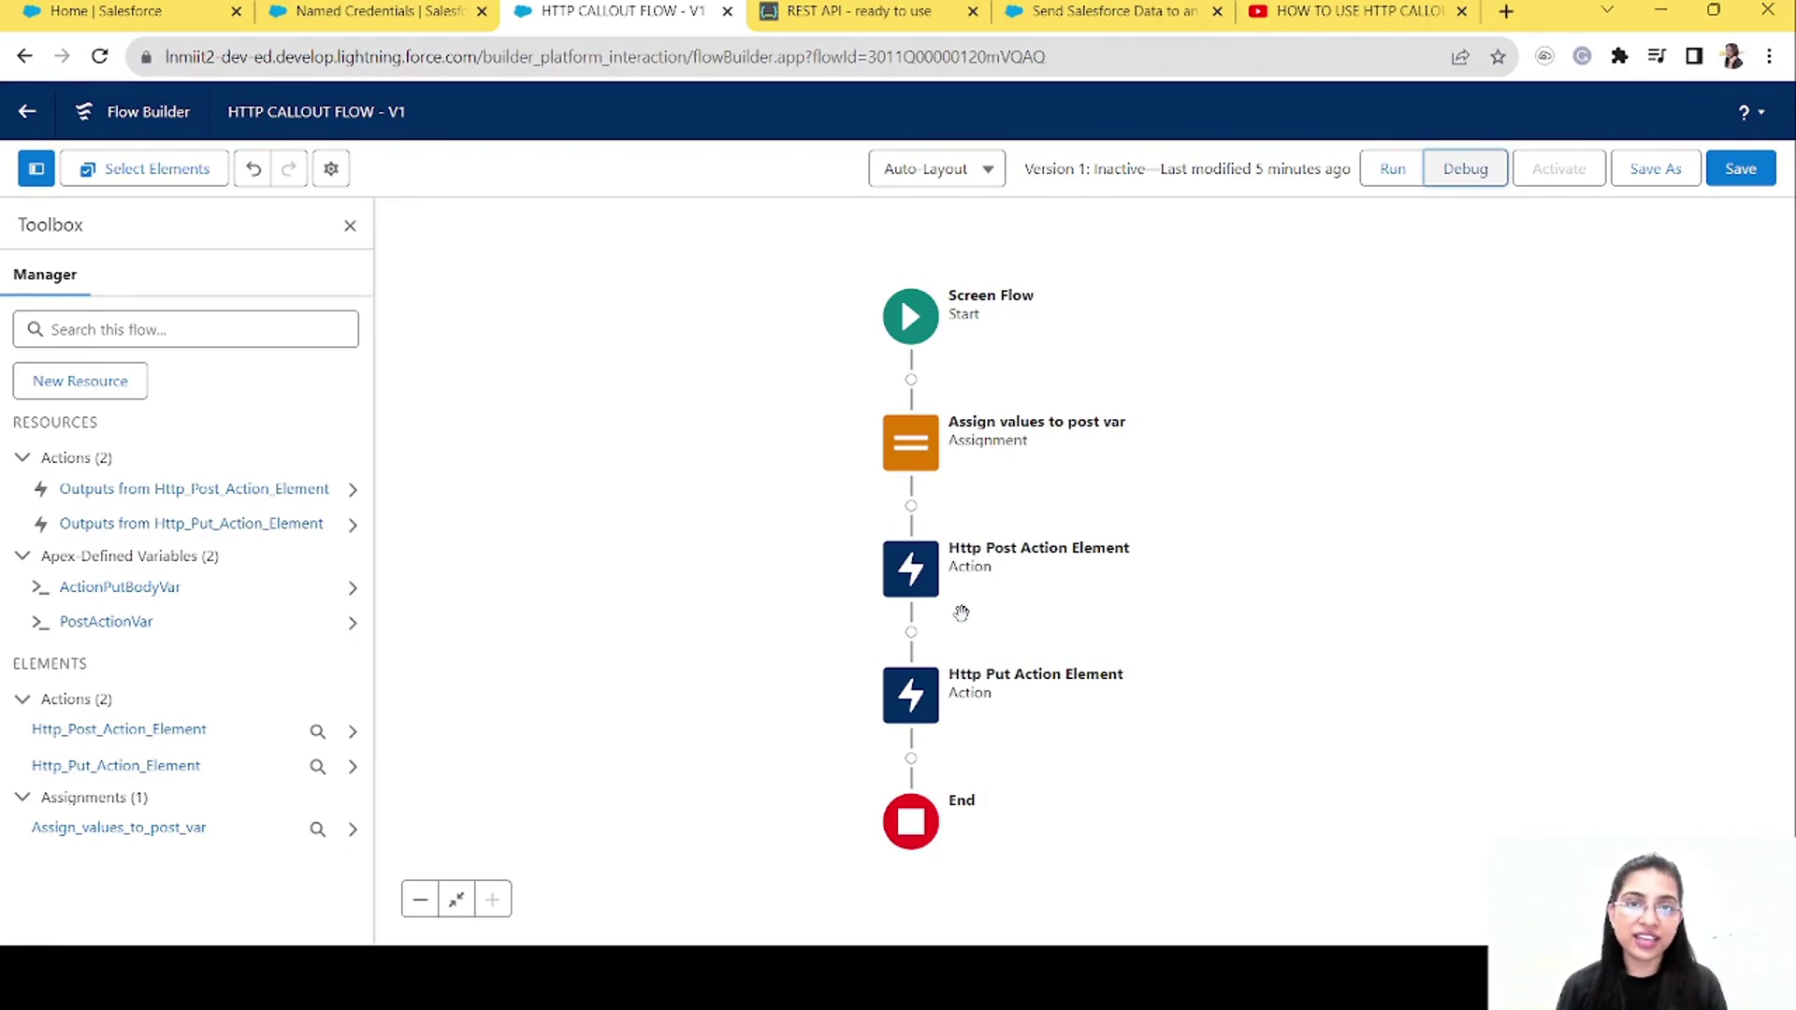
Add an assignment between the POST and PUT actions, labelled Assign Values to Action Put Body Var
left_click(911, 632)
type("ass")
left_click(816, 771)
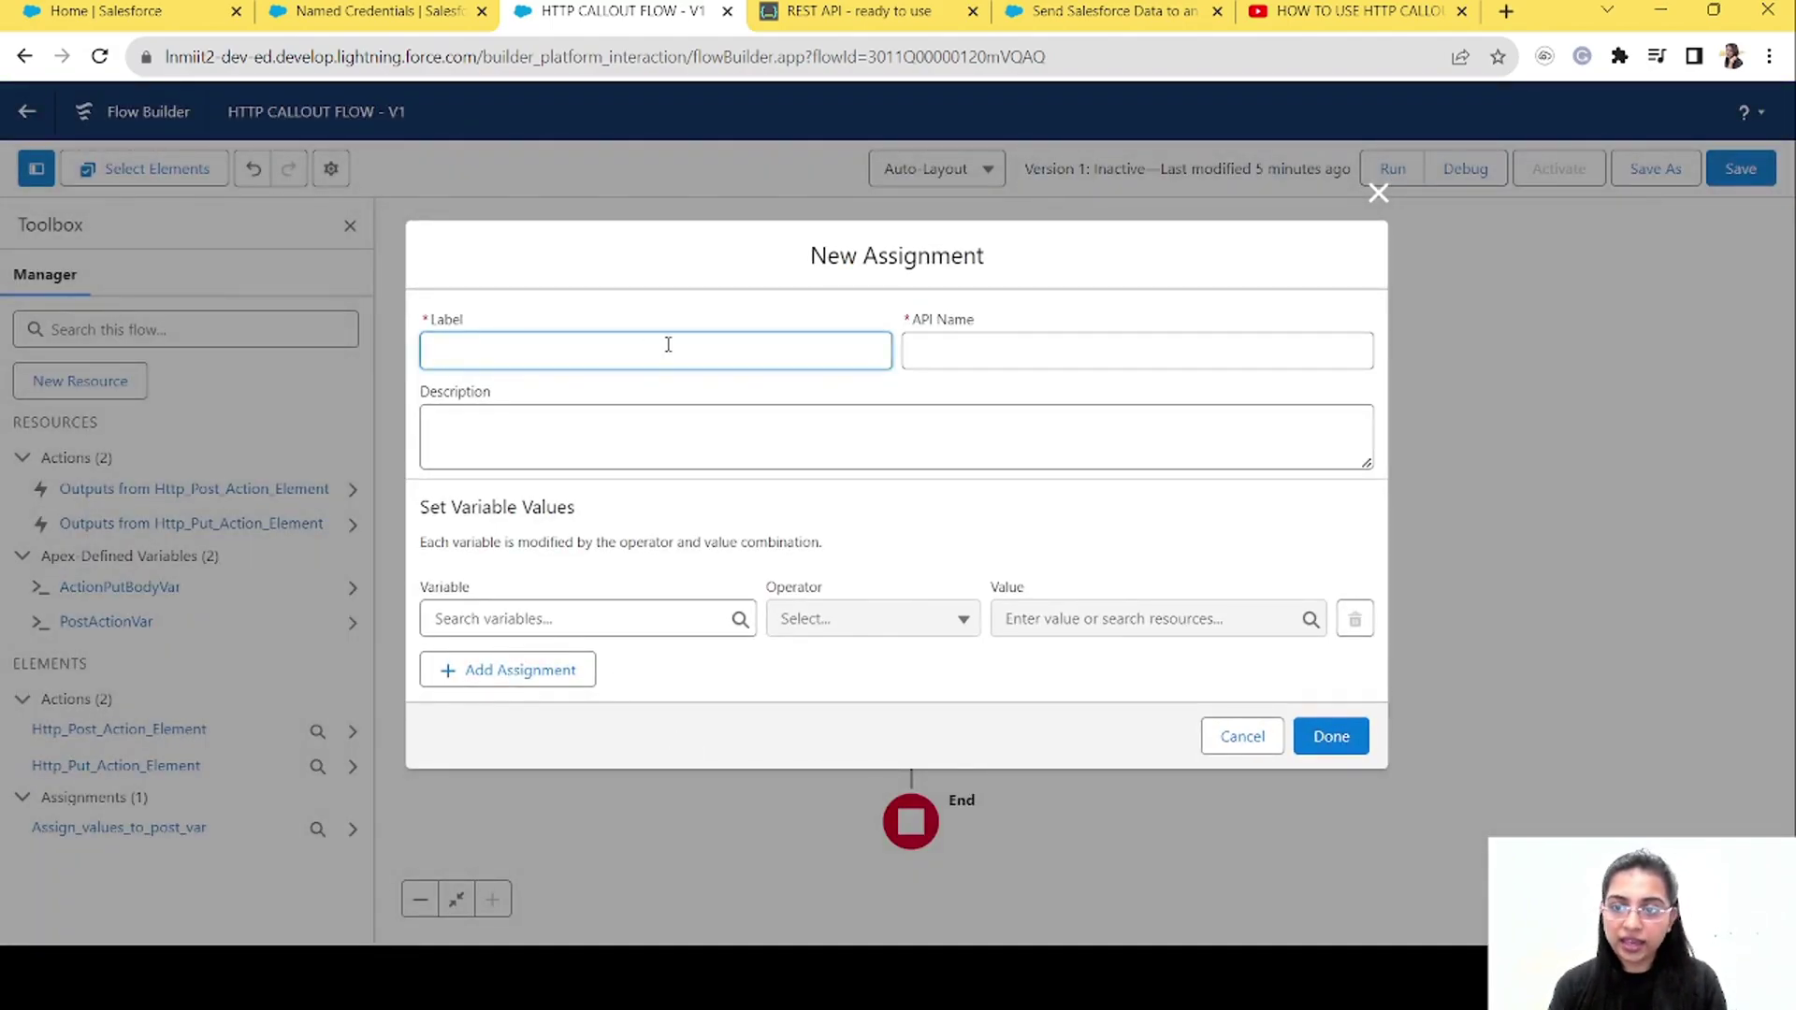
type("Assign Val")
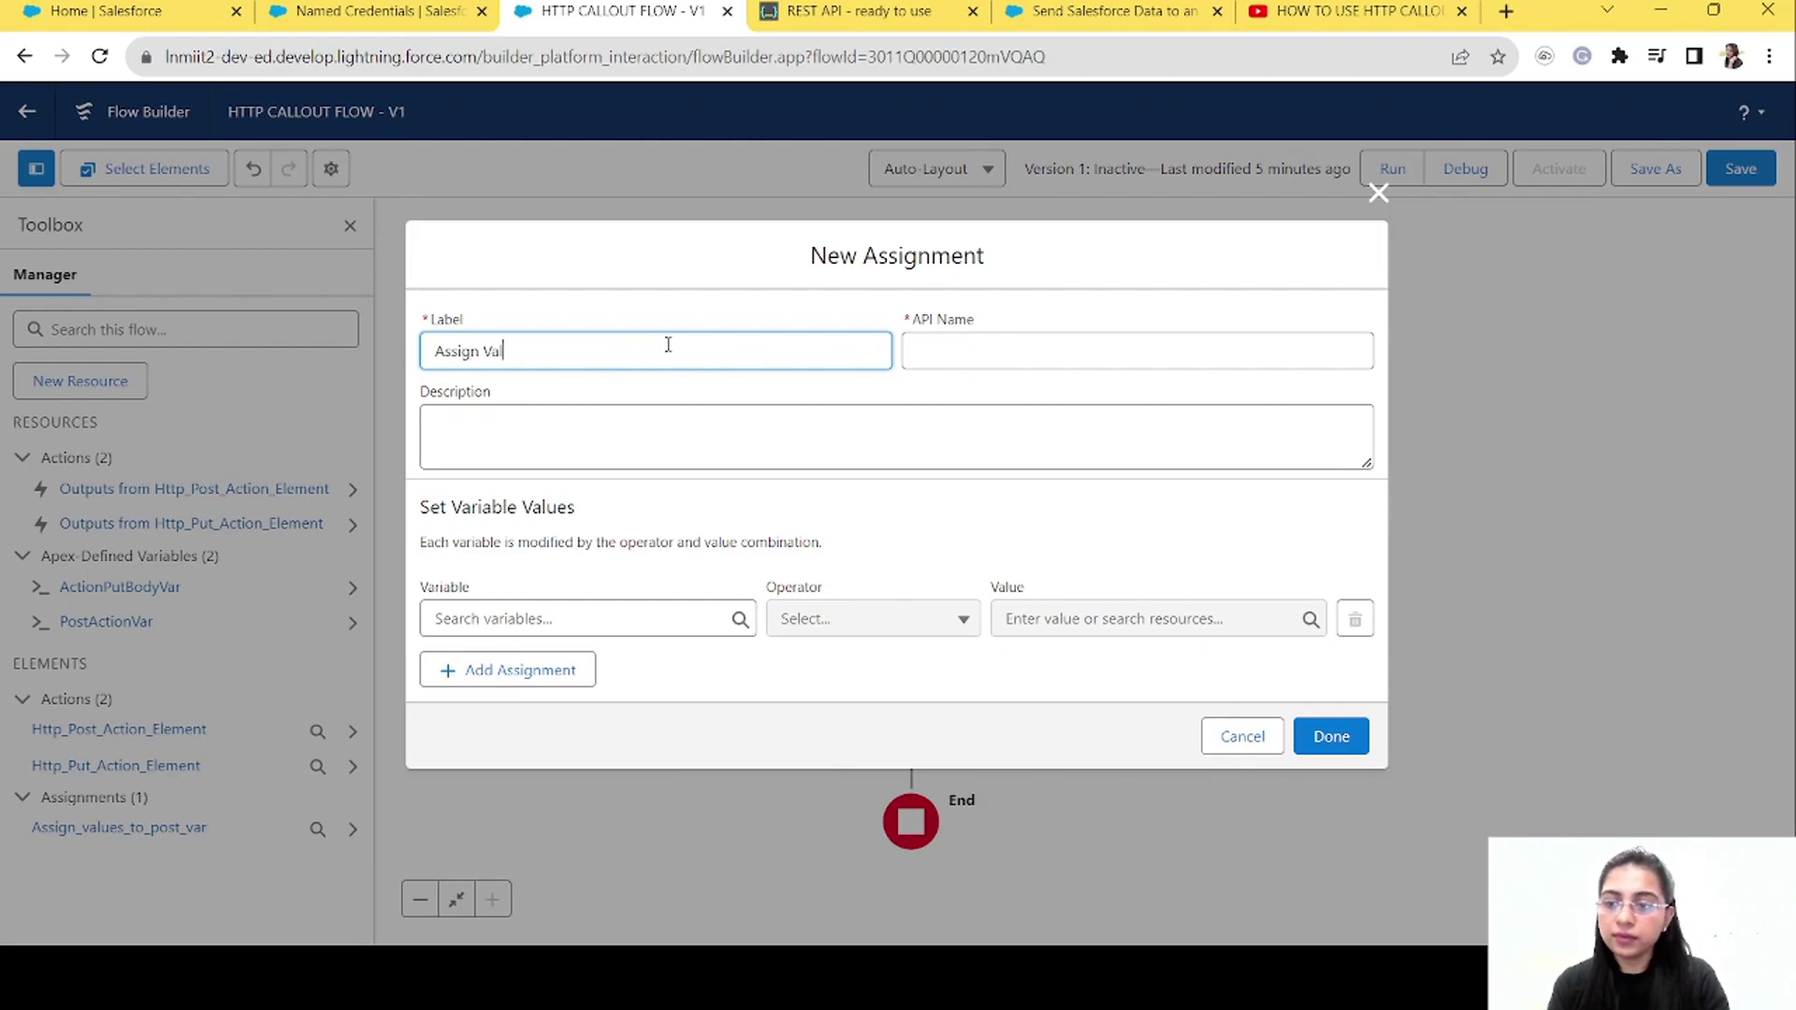
type("ues to Action Put Body Var")
key("Tab")
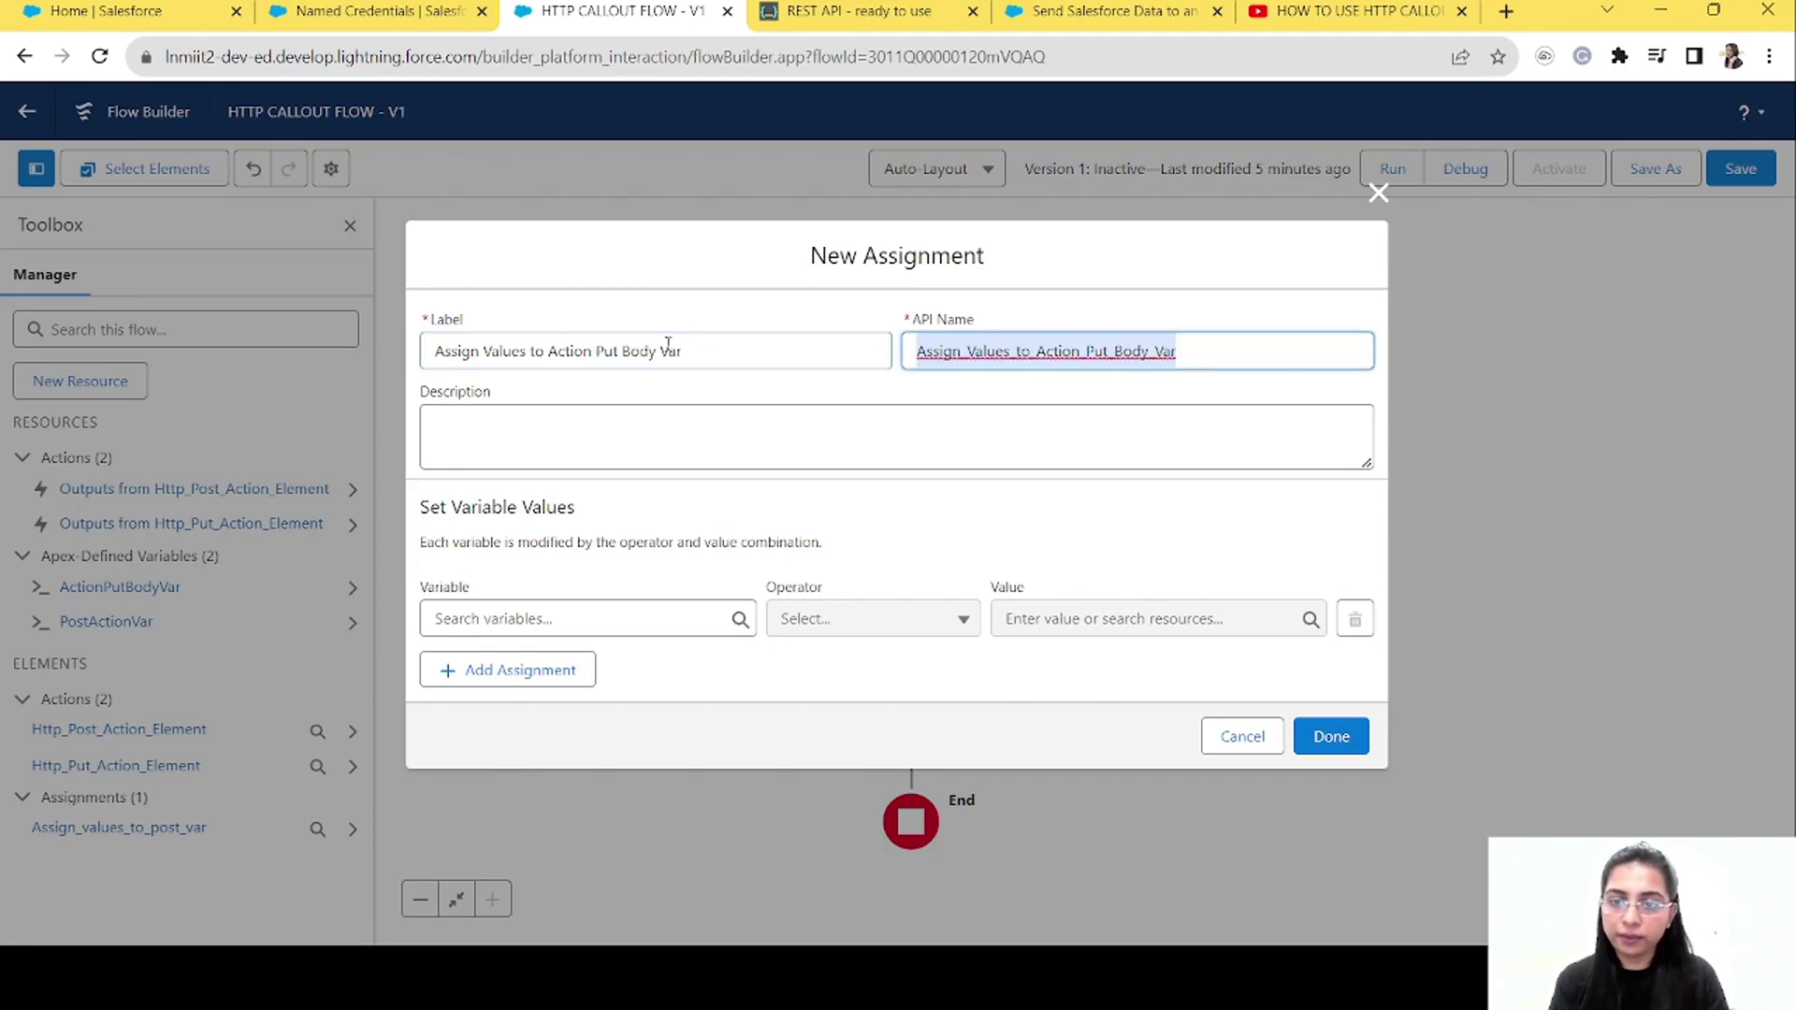
Assign Apple Iphone to ActionPutBodyVar > name, checking the name field in restful-api.dev's sample PUT request
left_click(586, 620)
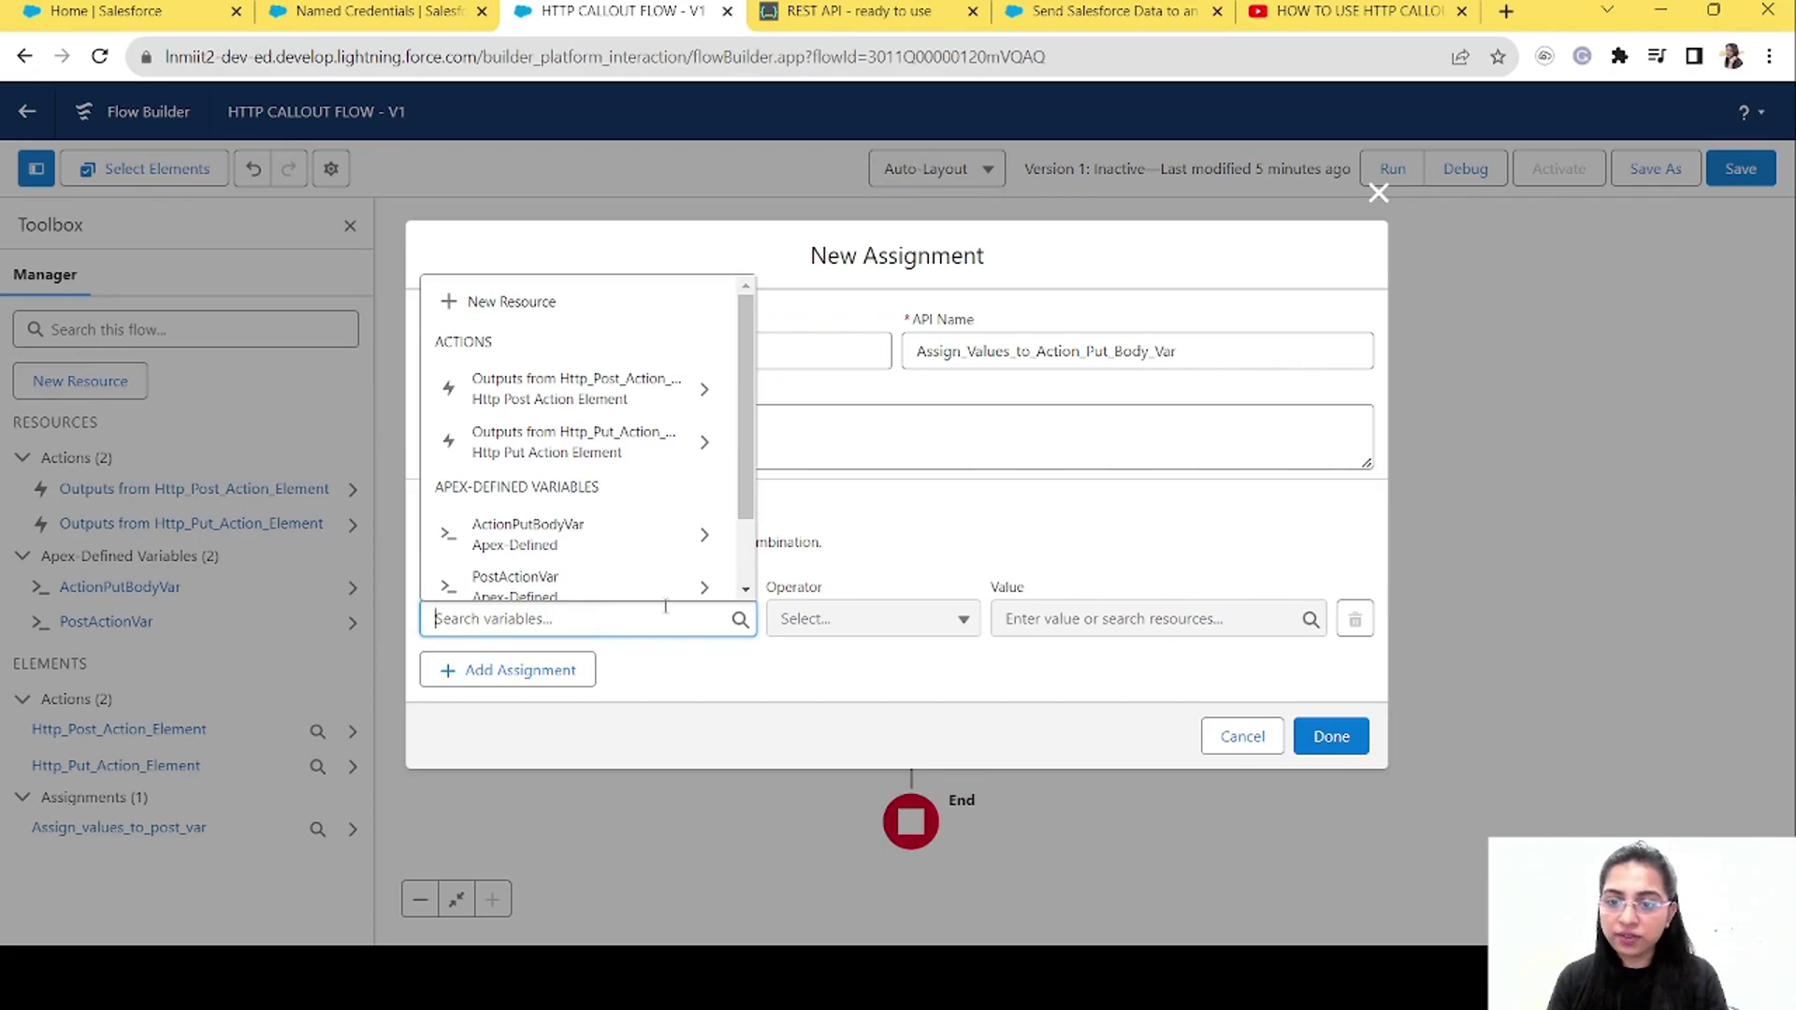
left_click(633, 549)
left_click(577, 715)
left_click(1010, 619)
left_click(865, 11)
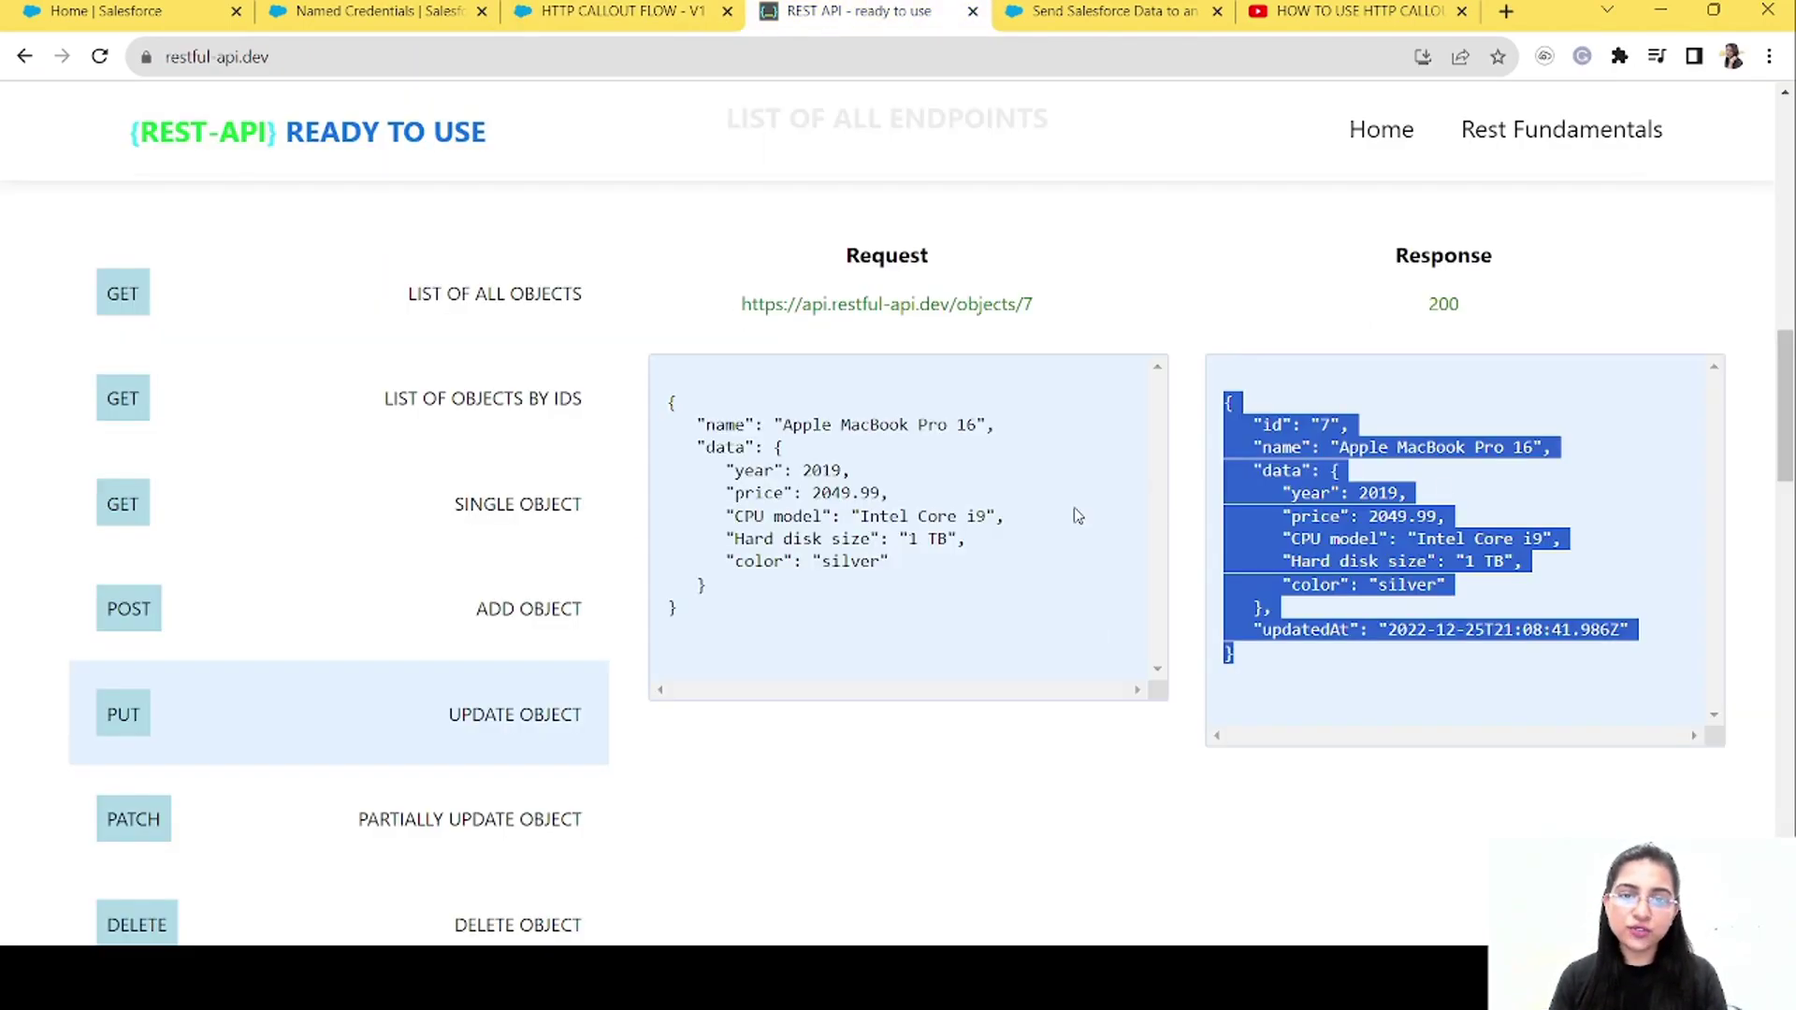
left_click(1022, 418)
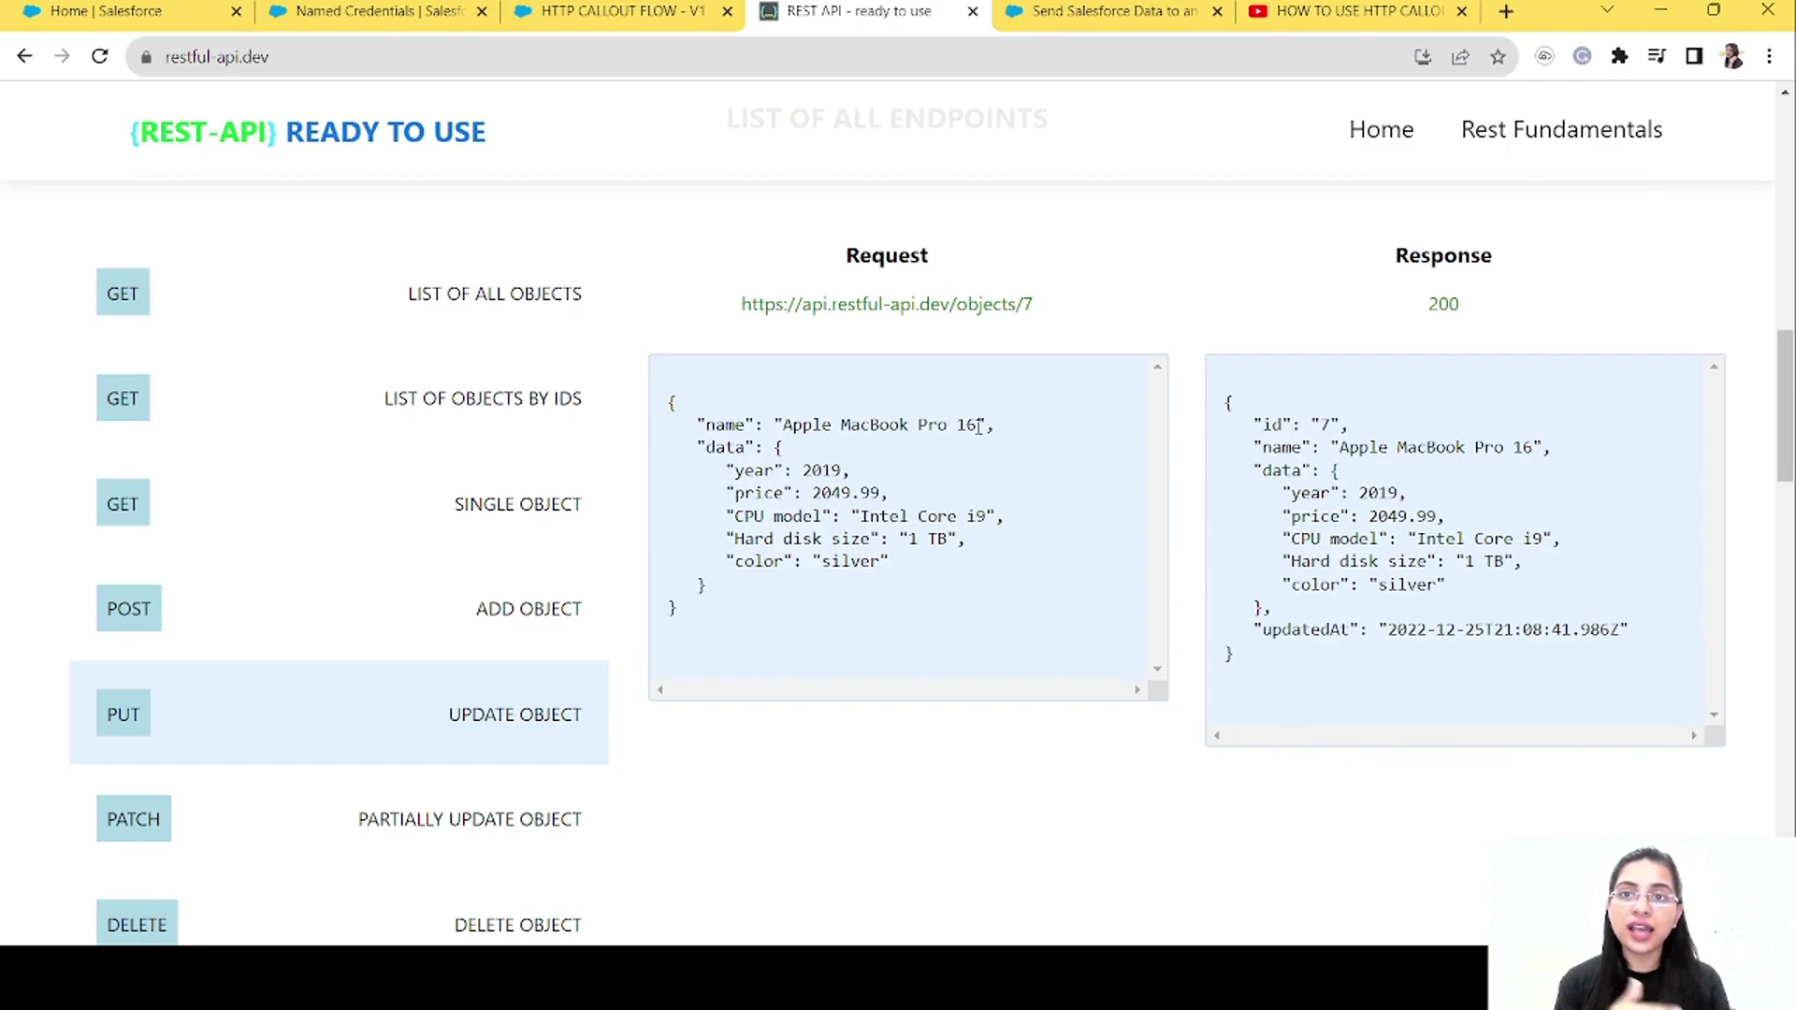
left_click_drag(979, 426, 784, 432)
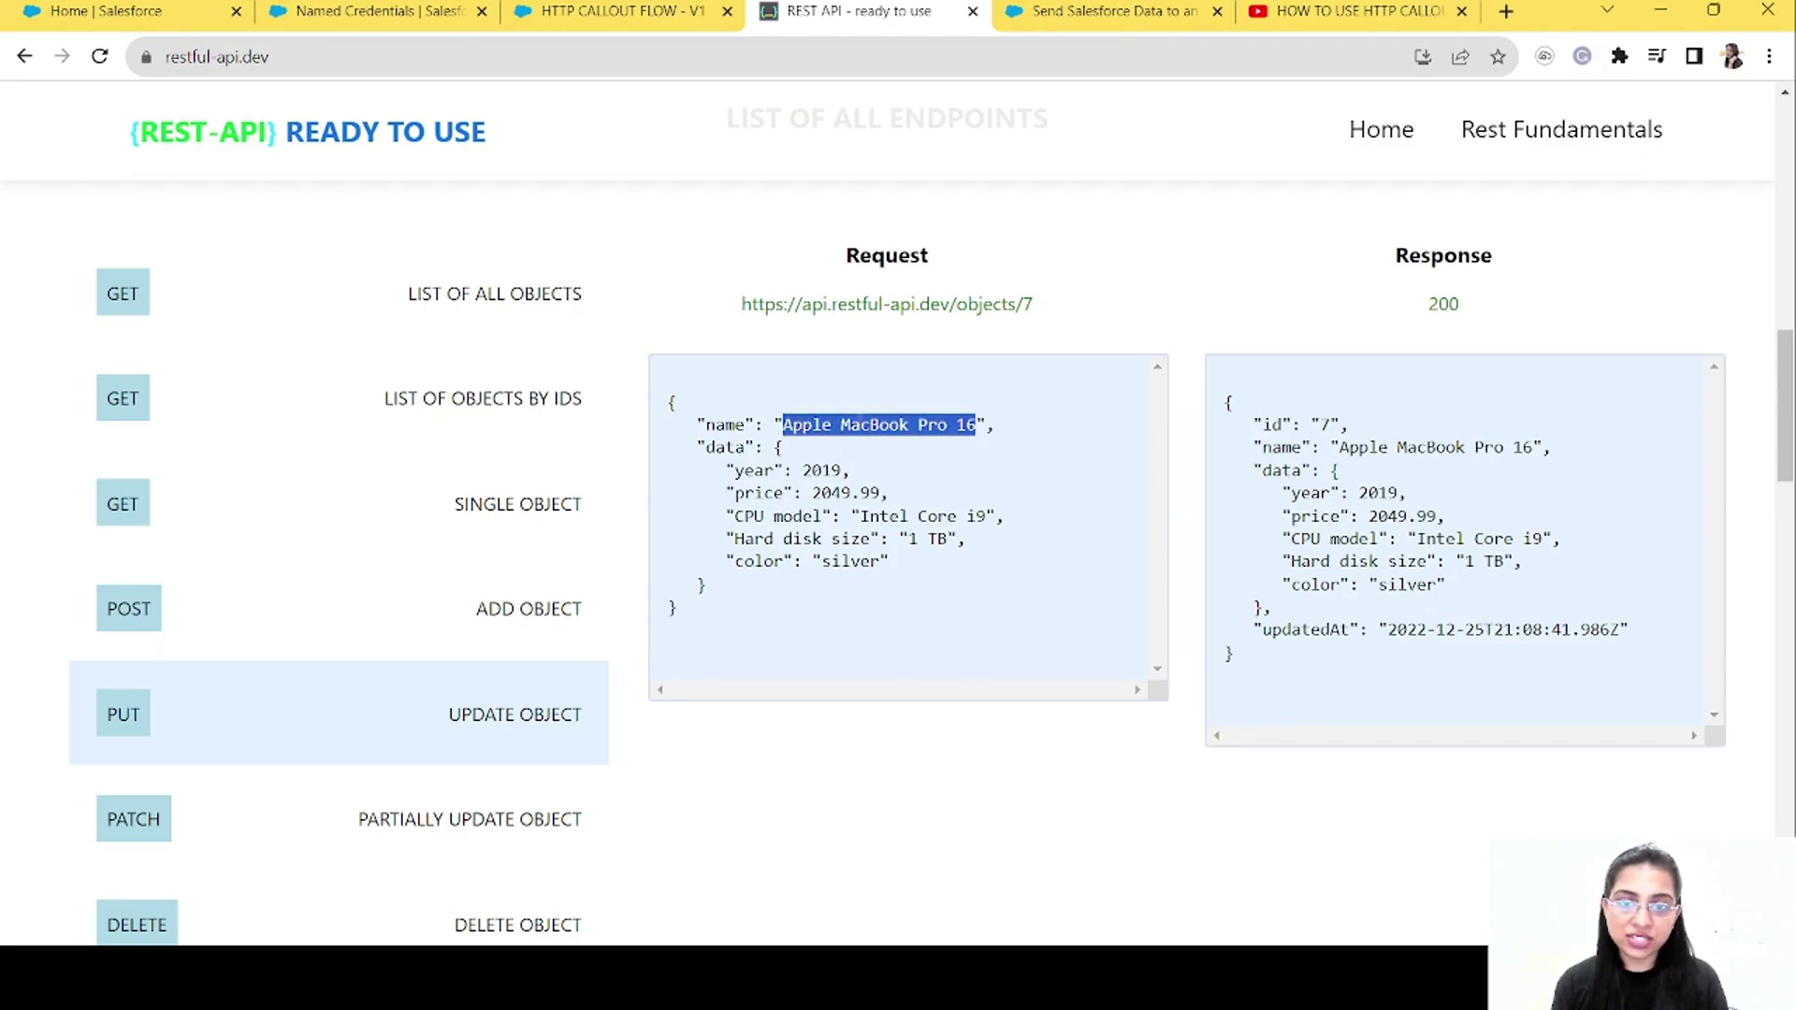
left_click(622, 11)
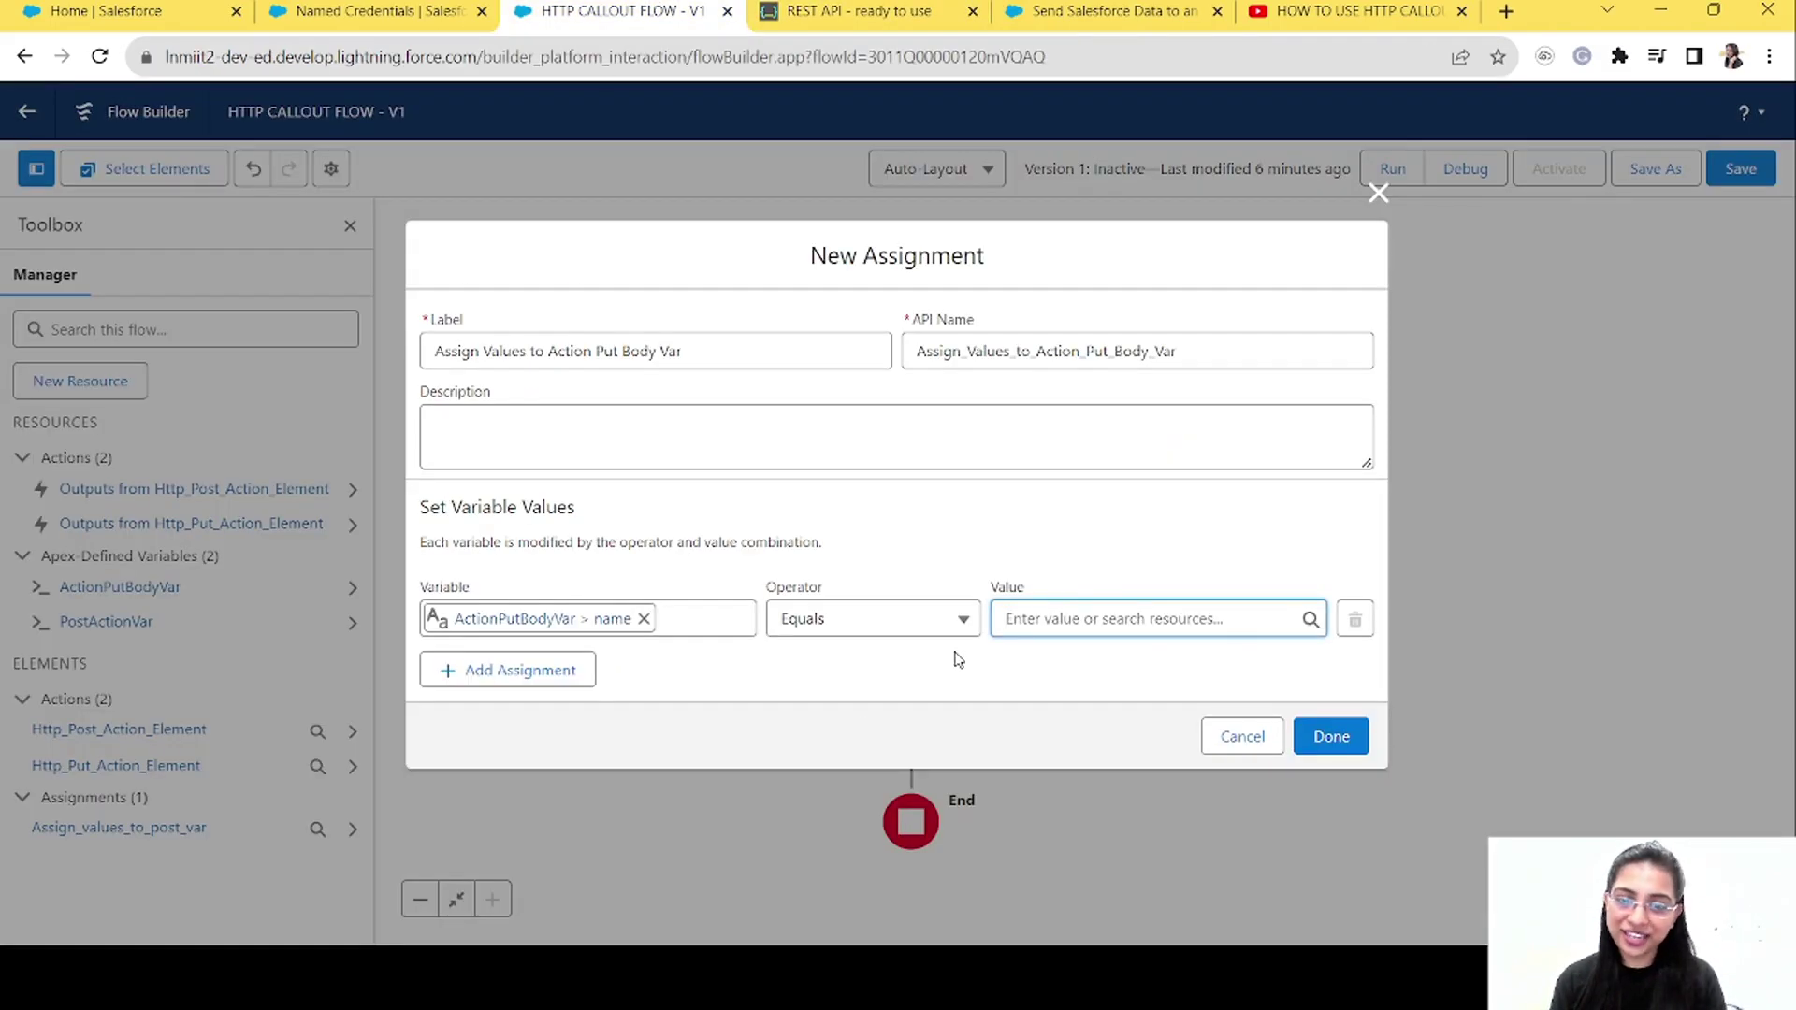
type("Apple ")
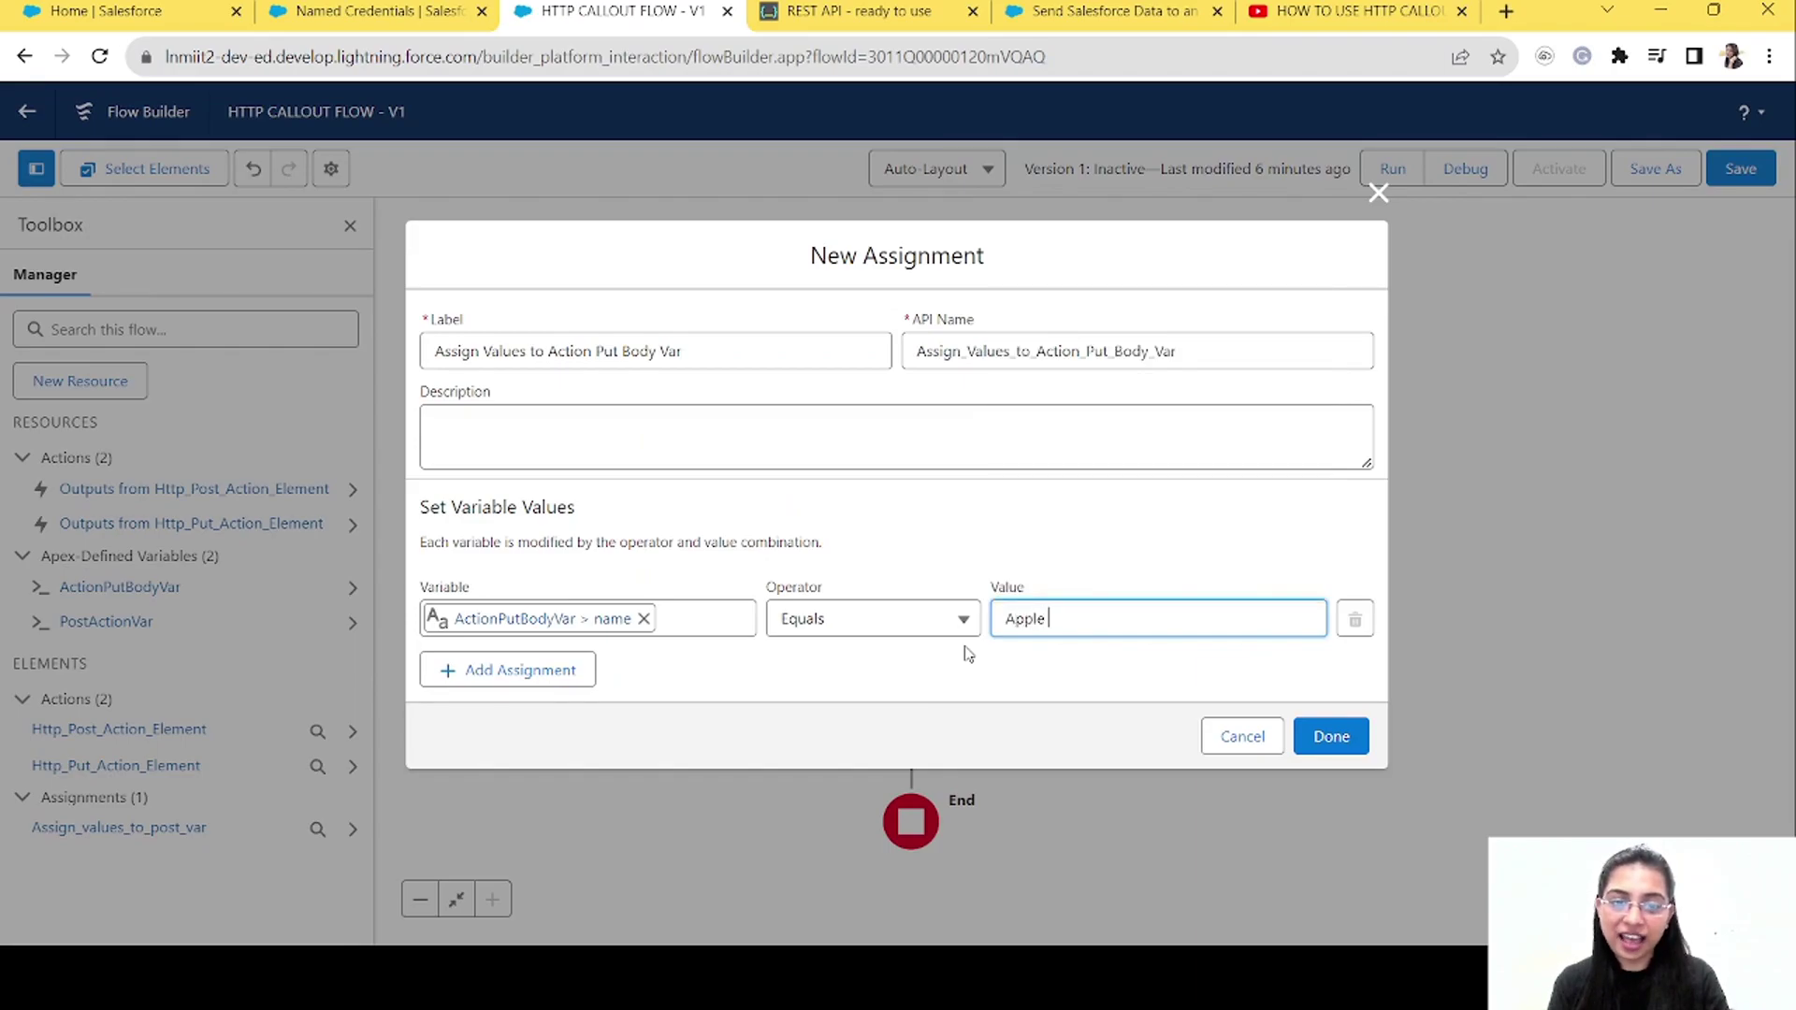
type("Iphone")
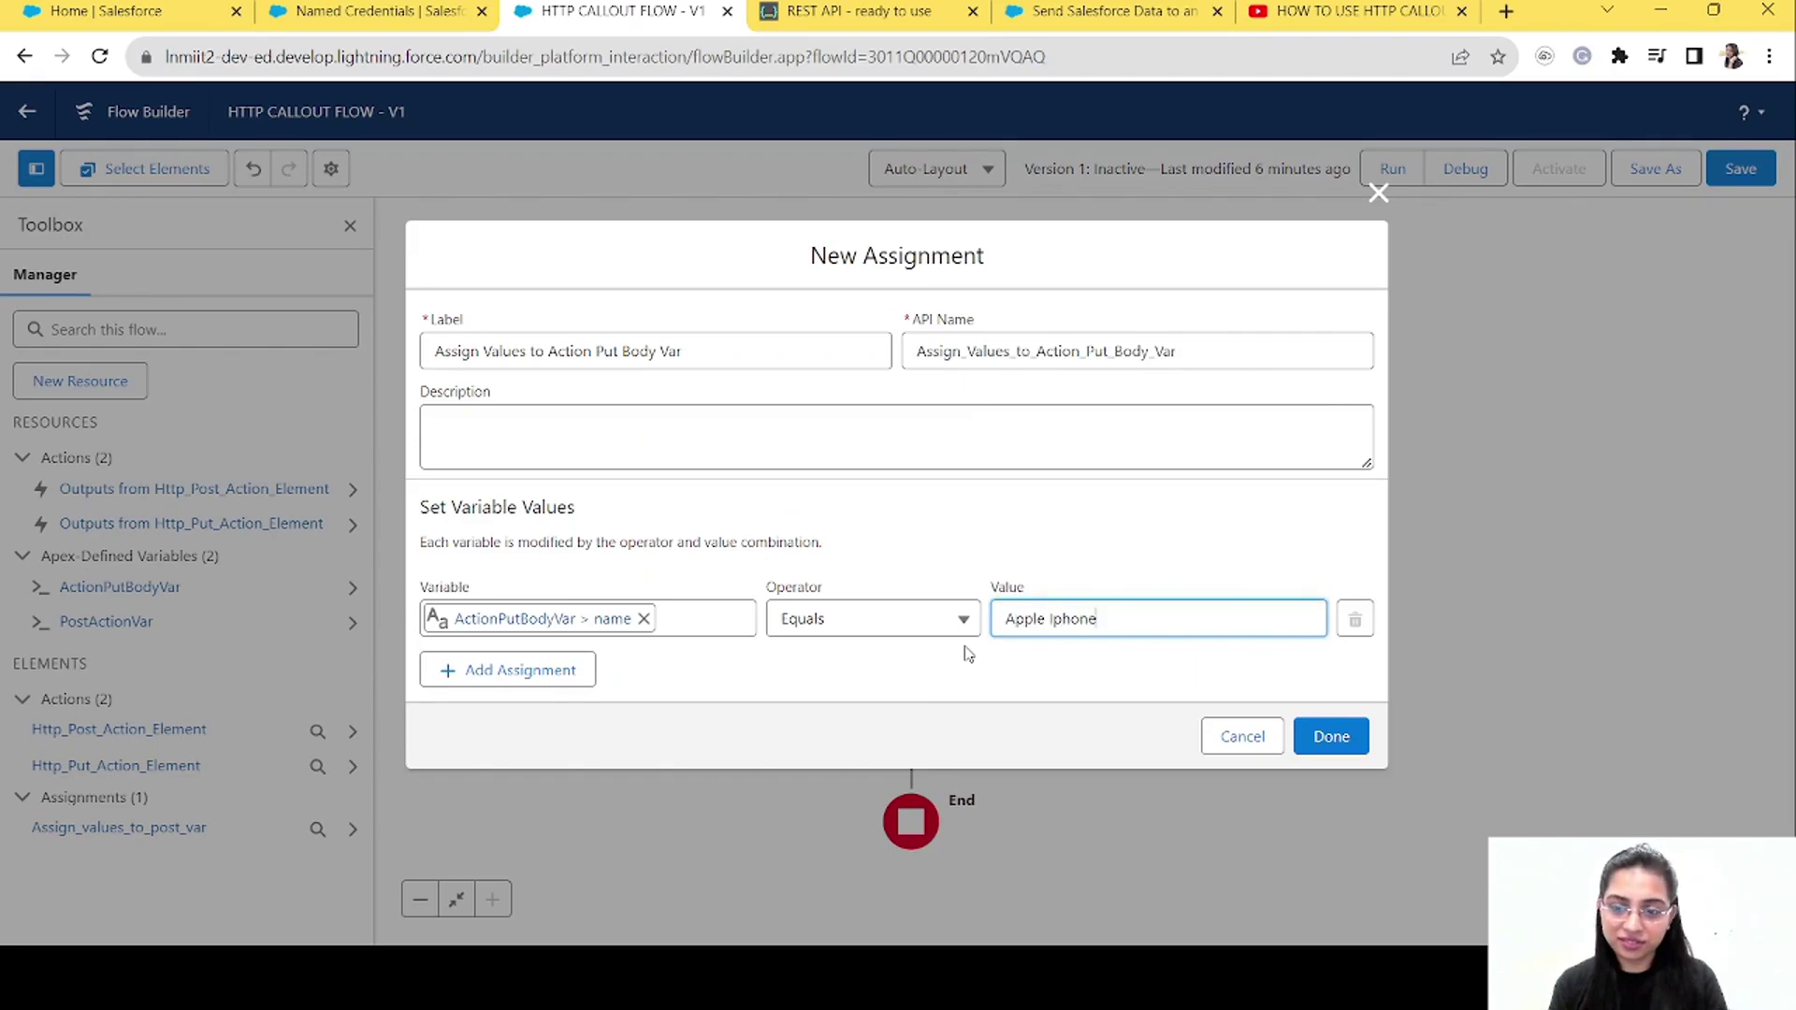
Add an assignment setting ActionPutBodyVar > data > CPUx20model to 15 pro max, checking restful-api.dev's sample PUT request
left_click(552, 669)
left_click(543, 655)
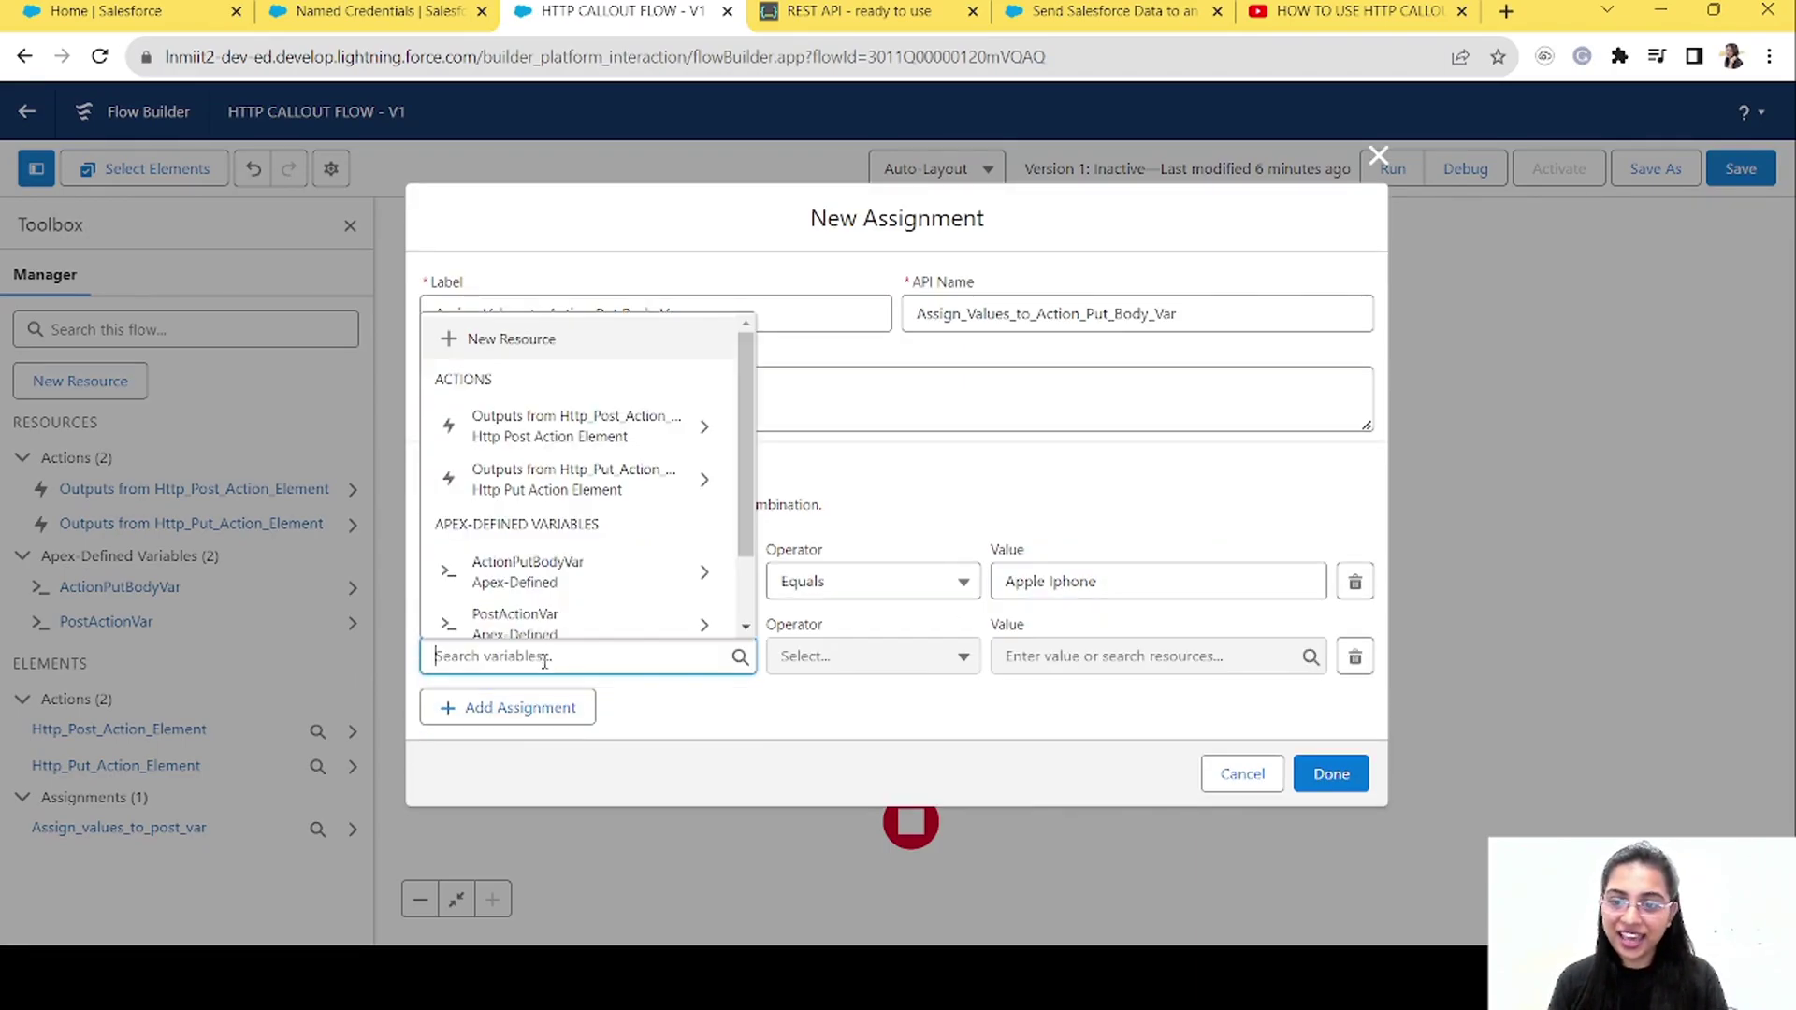
left_click(613, 577)
left_click(521, 711)
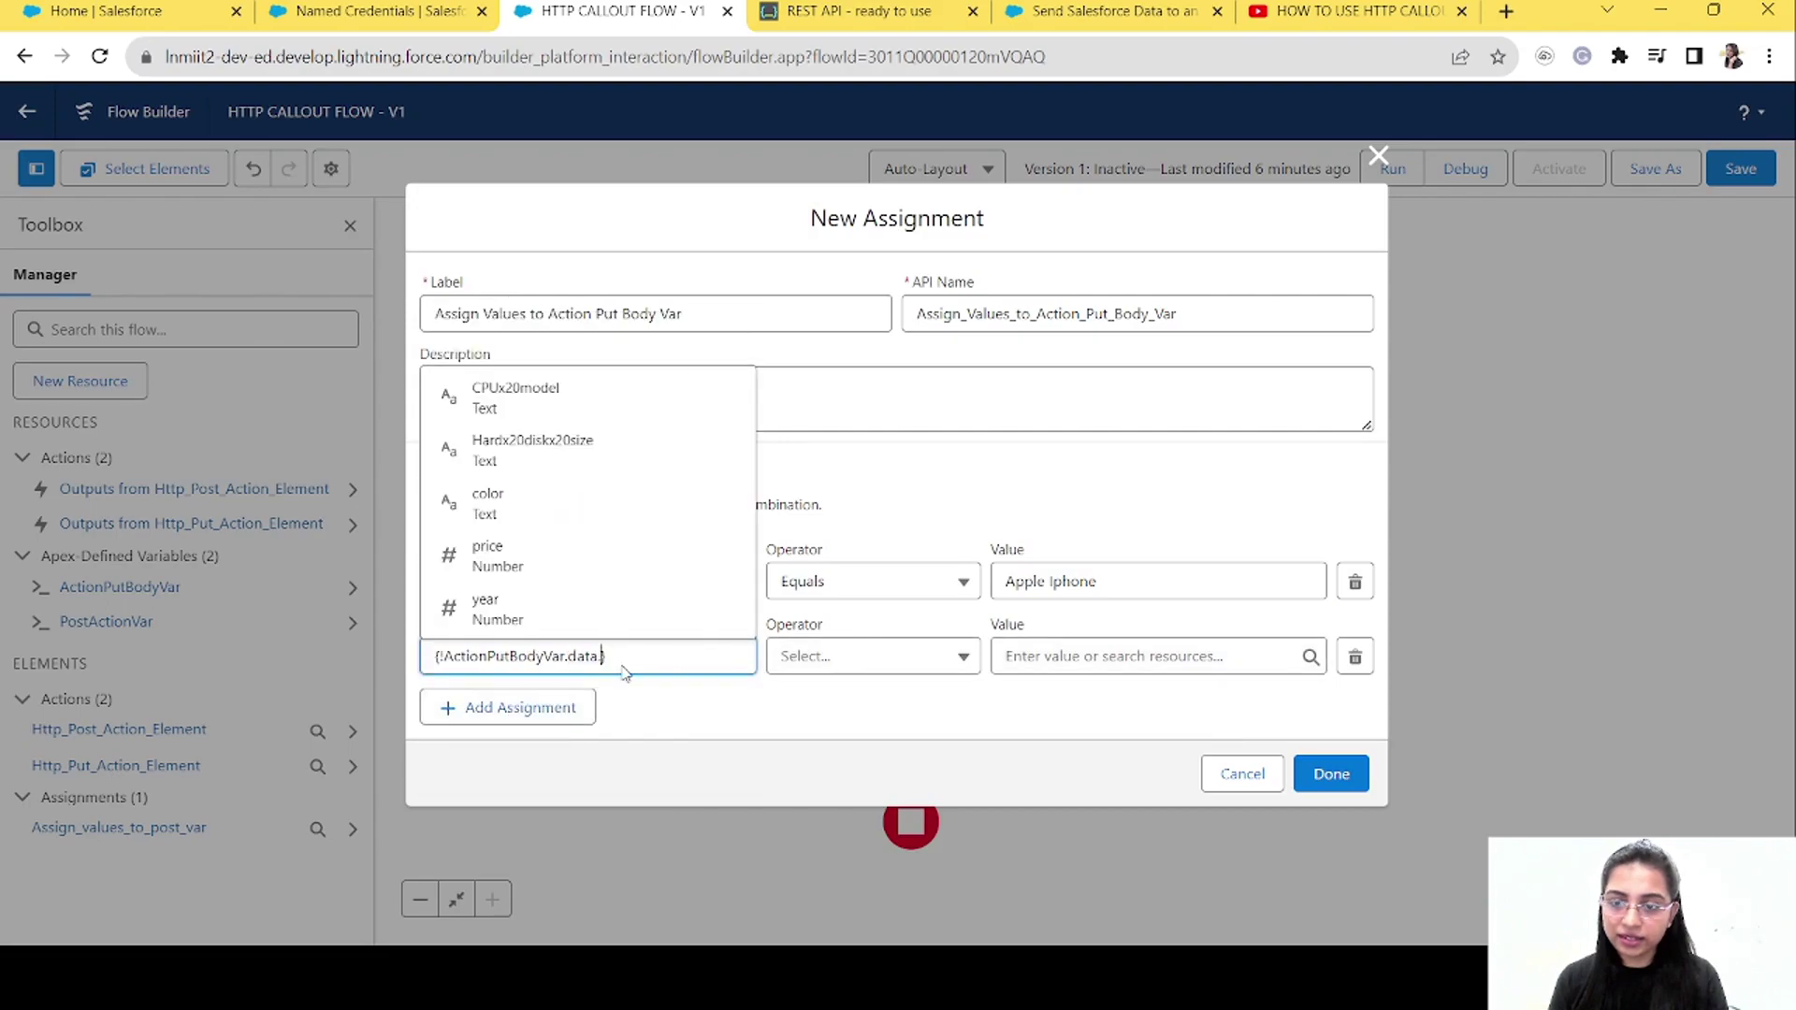
left_click(559, 404)
left_click(1100, 652)
type("1")
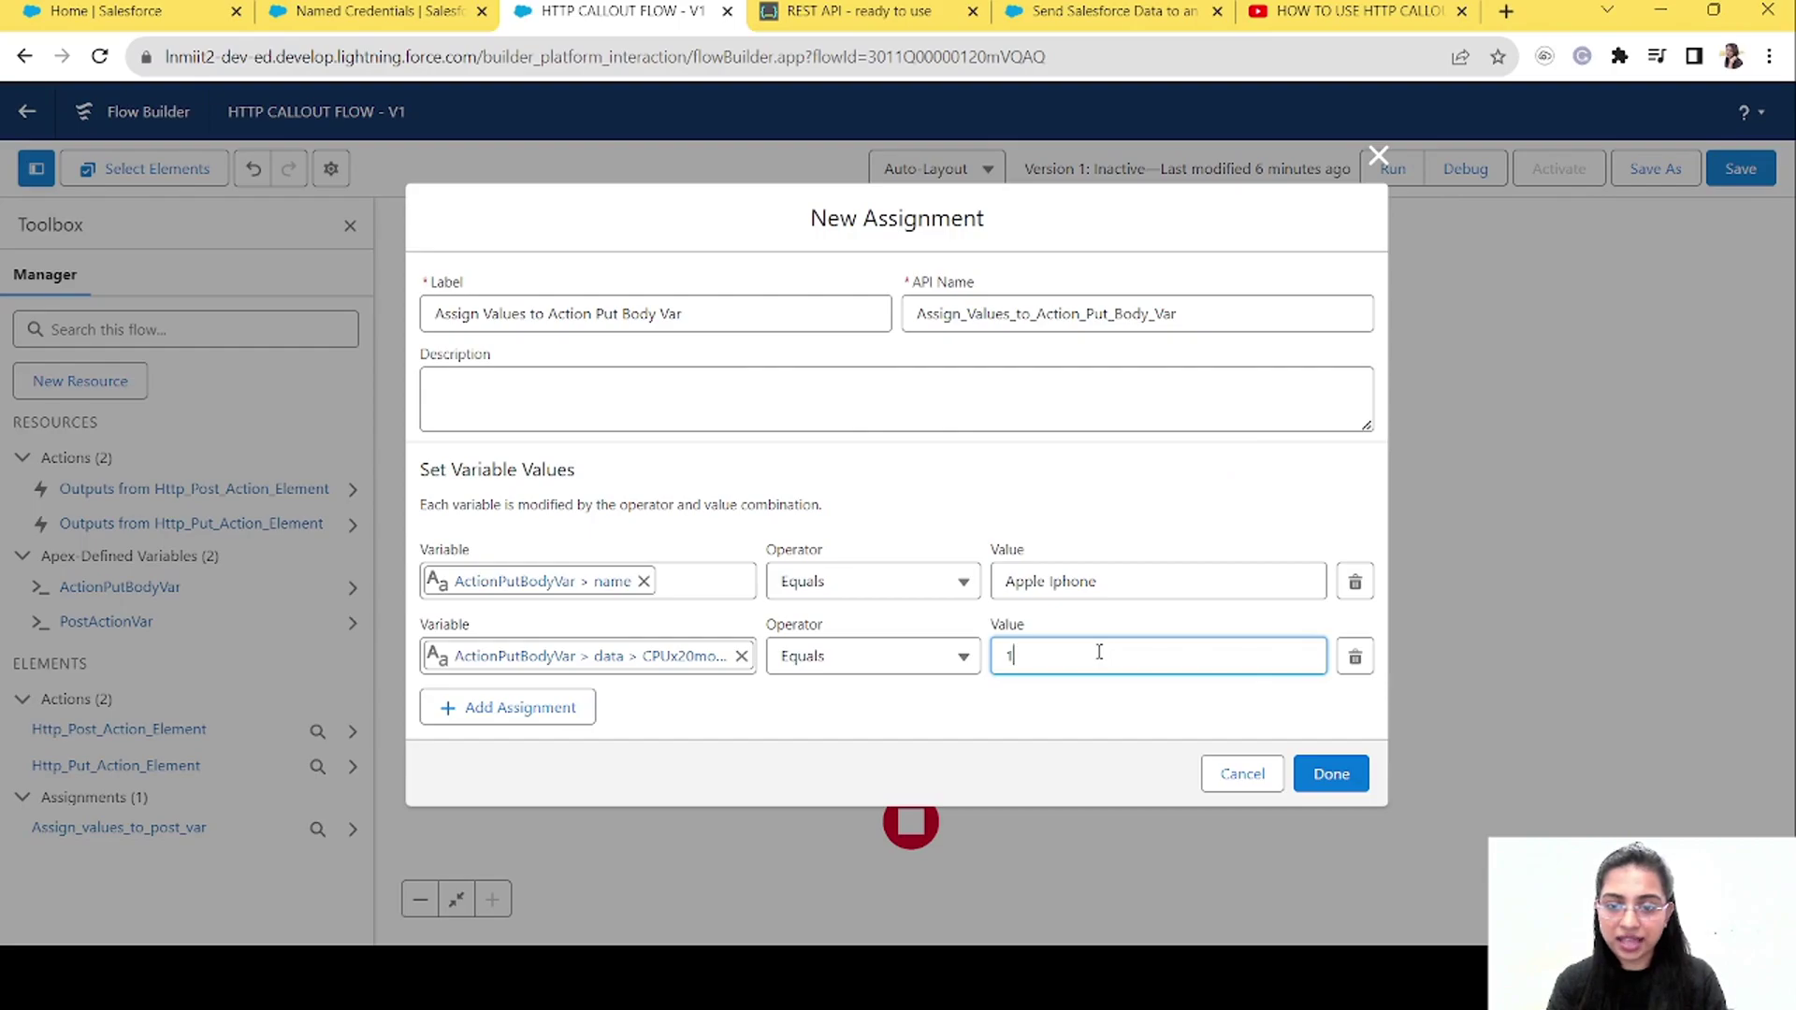
left_click(889, 11)
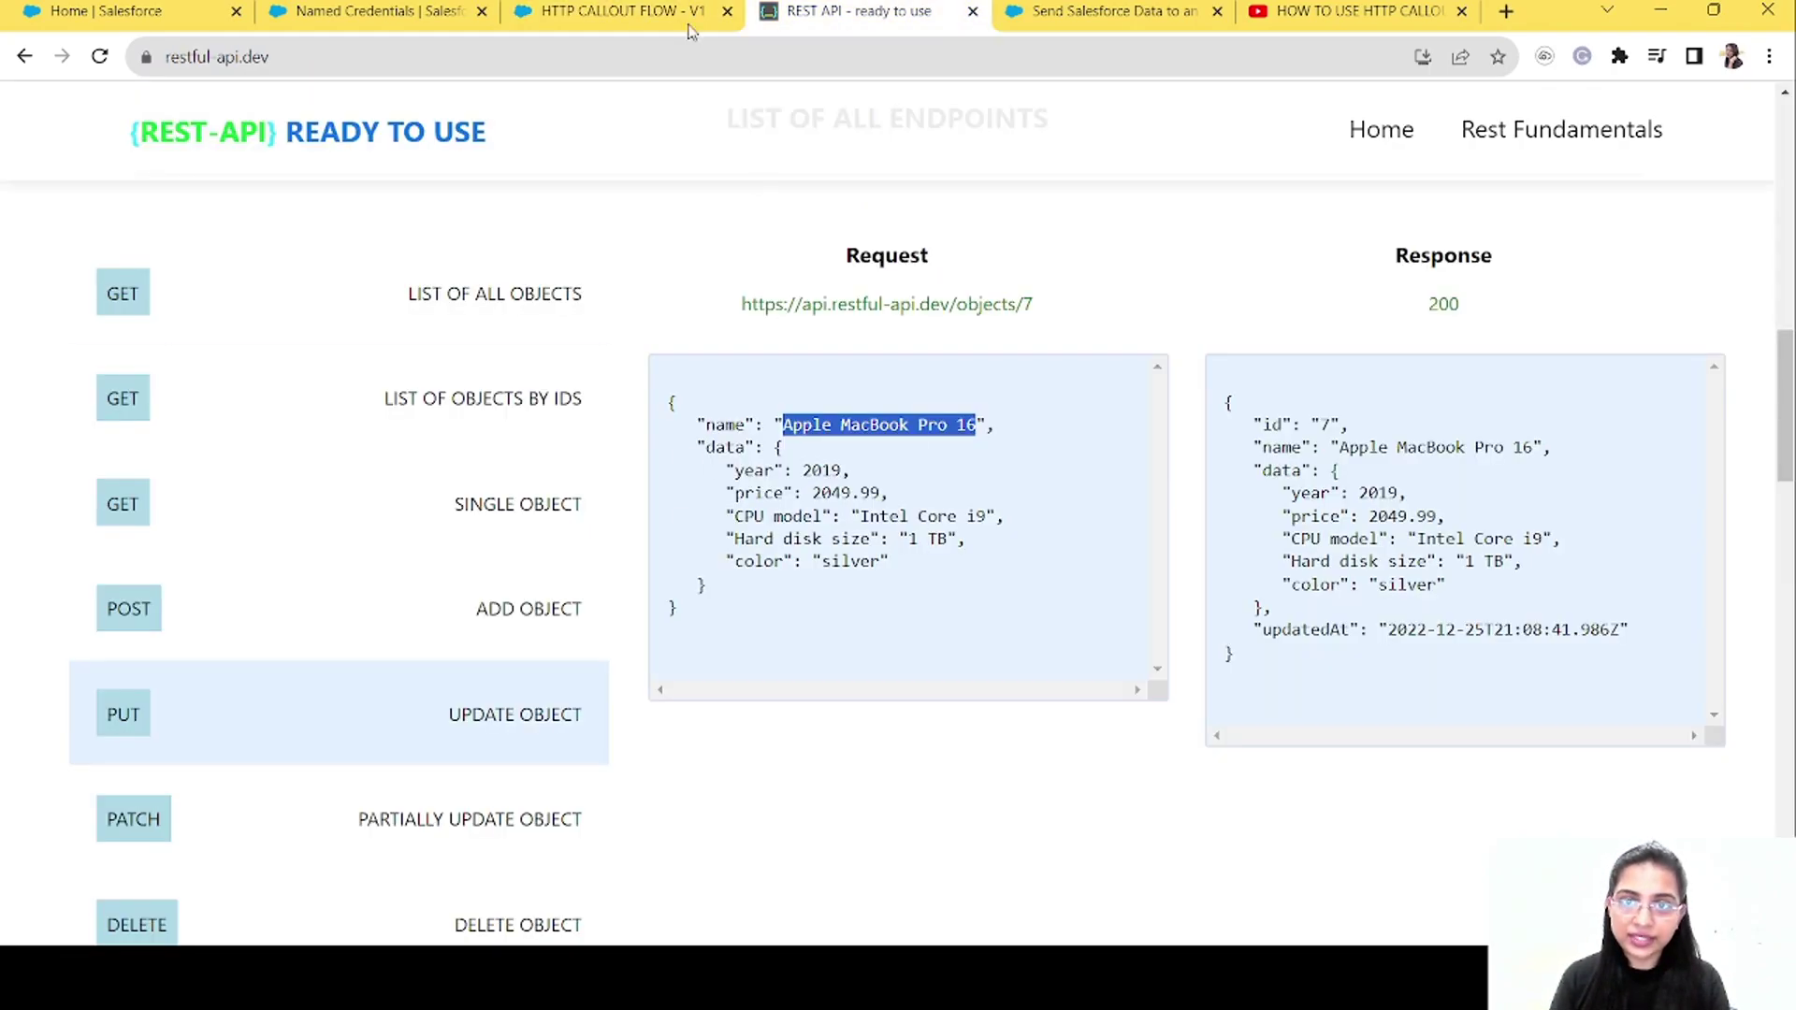
key("ctrl+shift+Tab")
type("pro max")
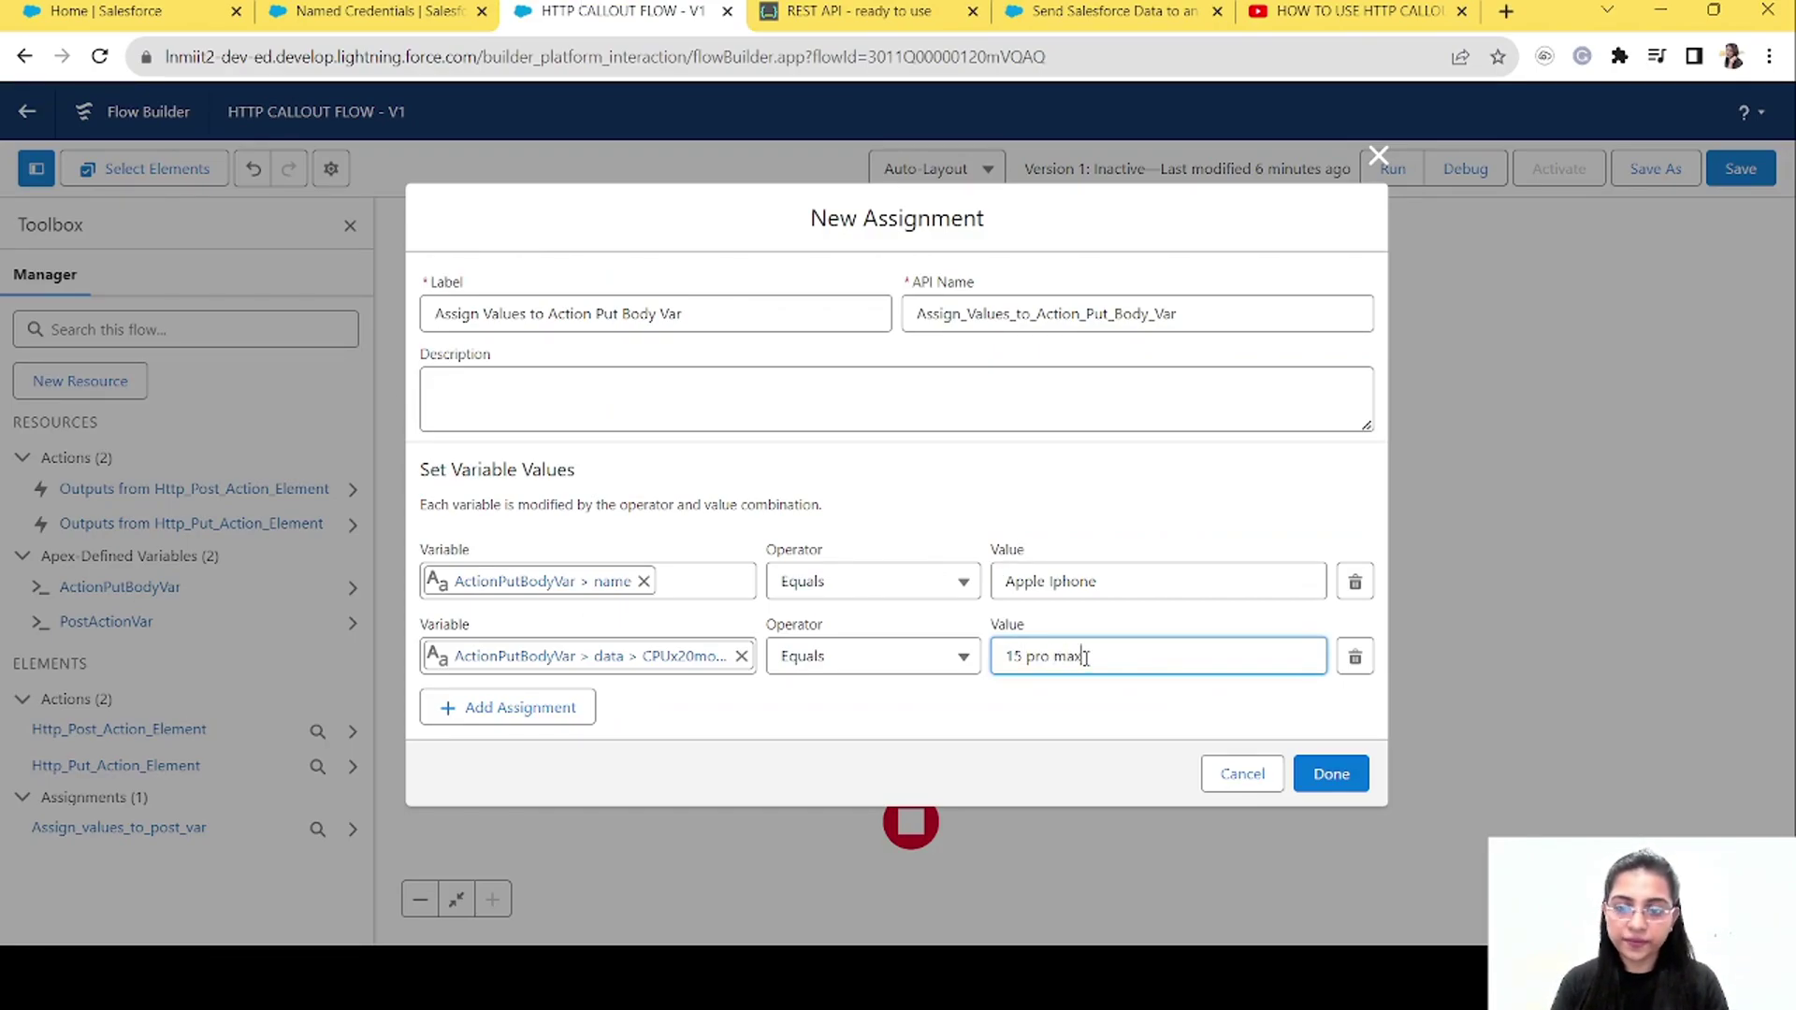
Add an assignment setting ActionPutBodyVar > data > Hardx20diskx20size to 1 TB
left_click(495, 708)
left_click(501, 693)
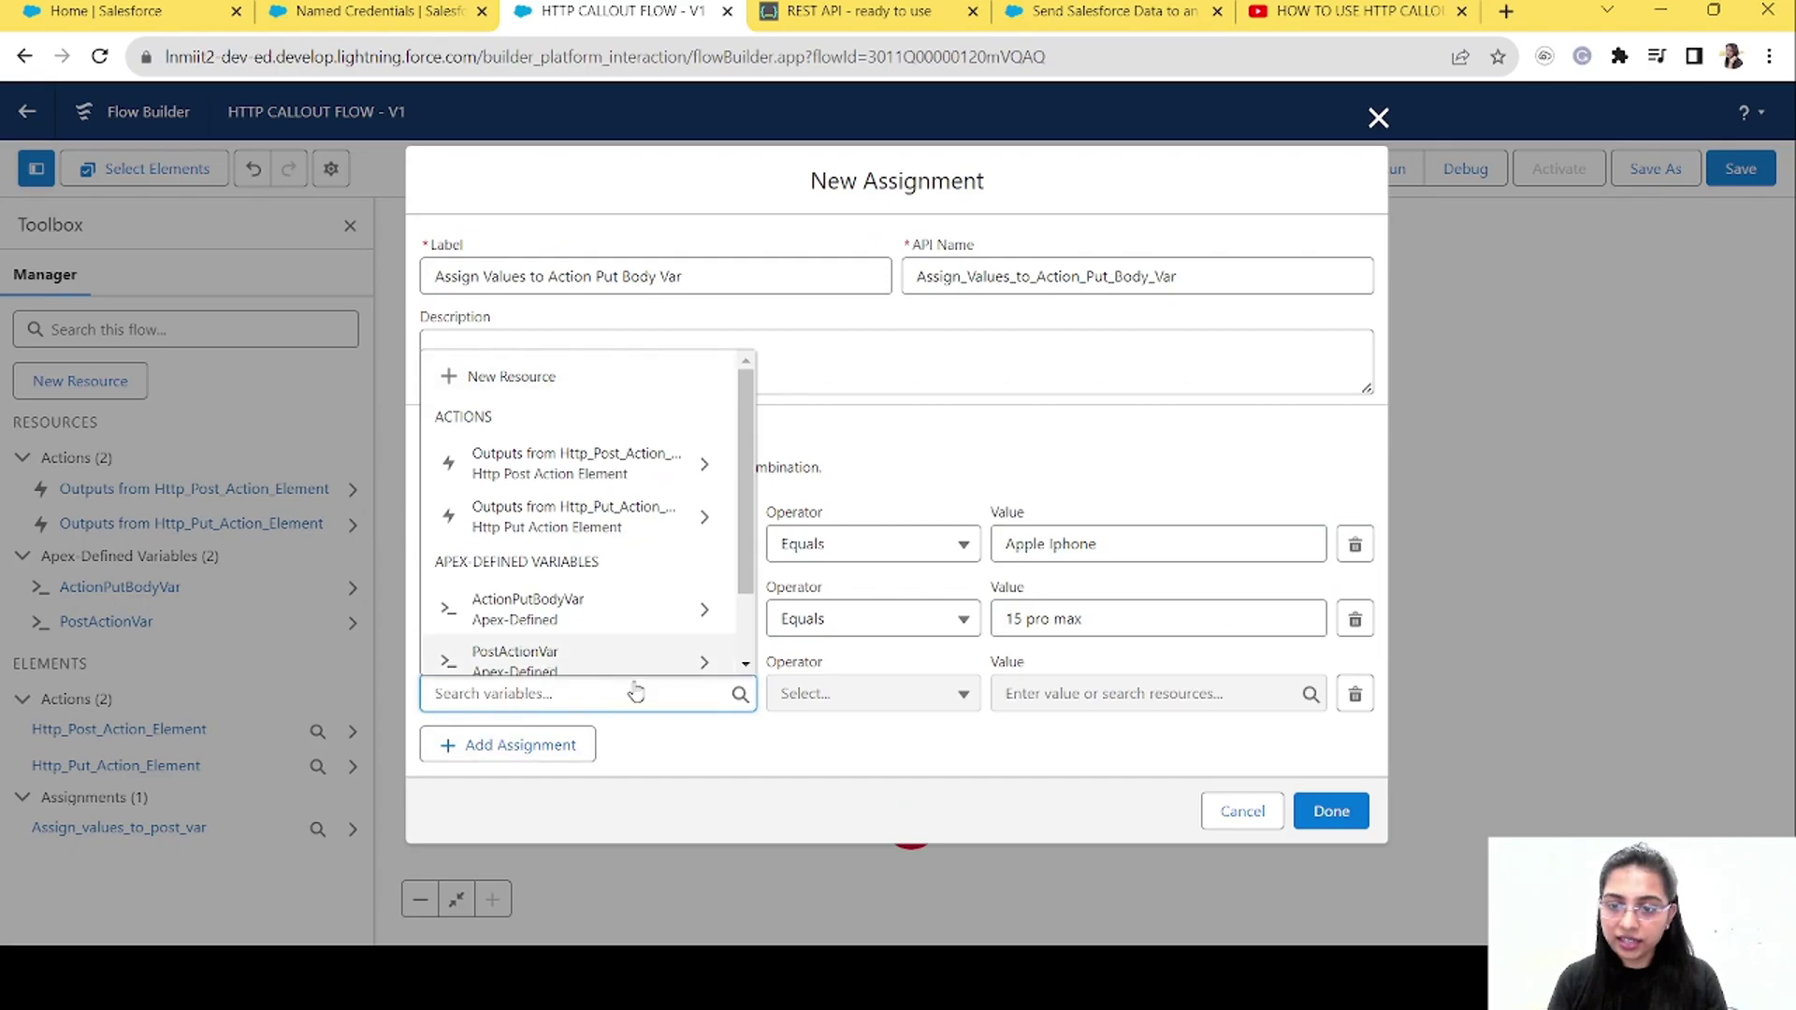
left_click(652, 612)
left_click(599, 753)
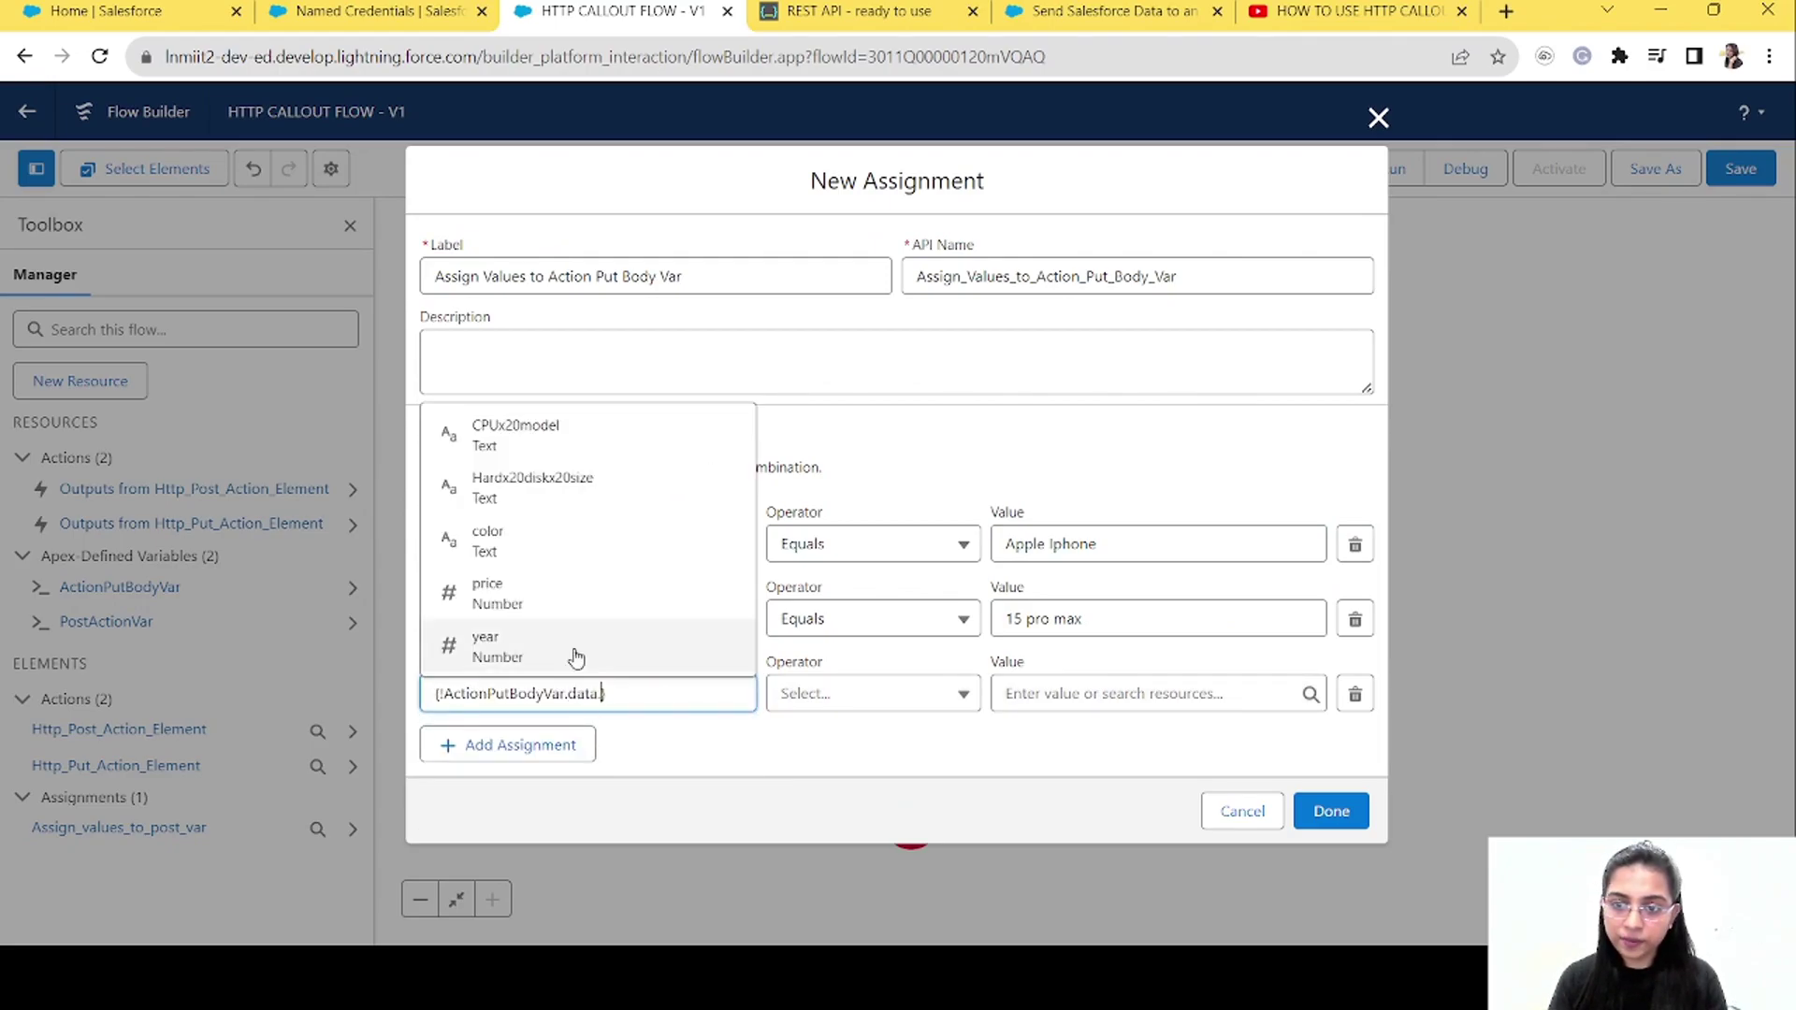
left_click(589, 488)
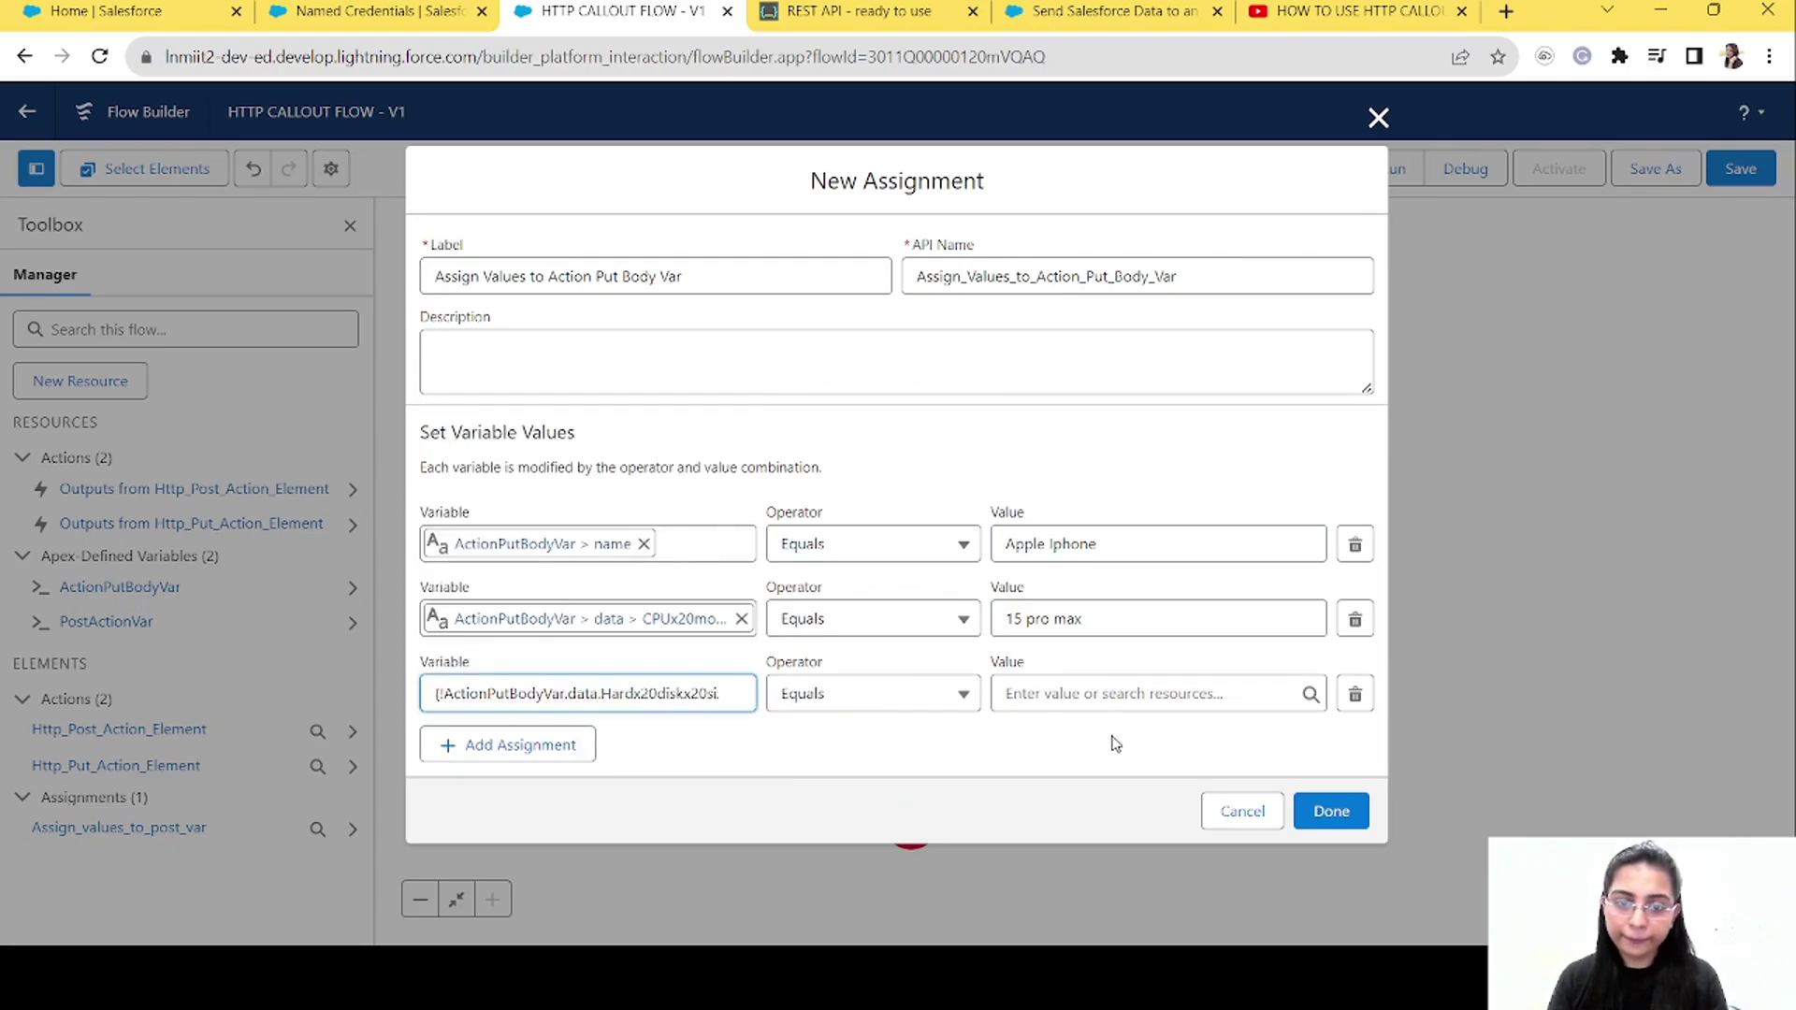
left_click(1136, 692)
type("1 TB")
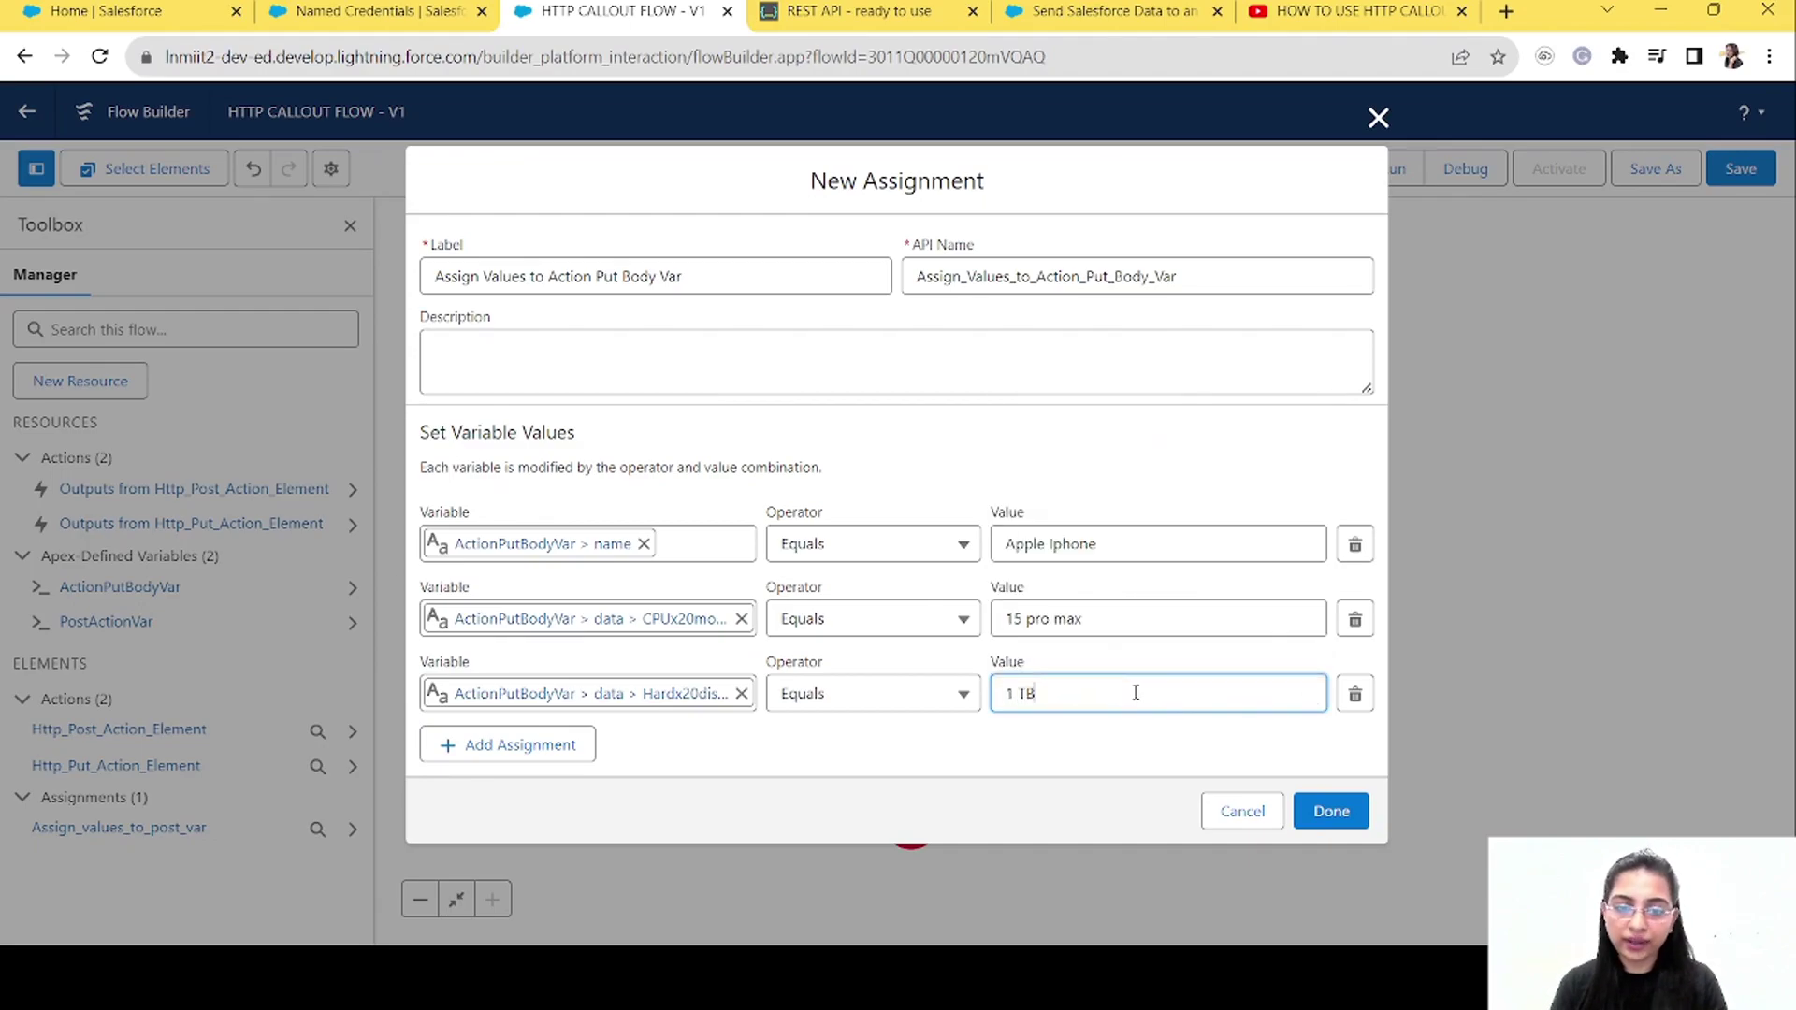
Add another assignment row with ActionPutBodyVar > data > color as its variable
left_click(573, 744)
left_click(590, 758)
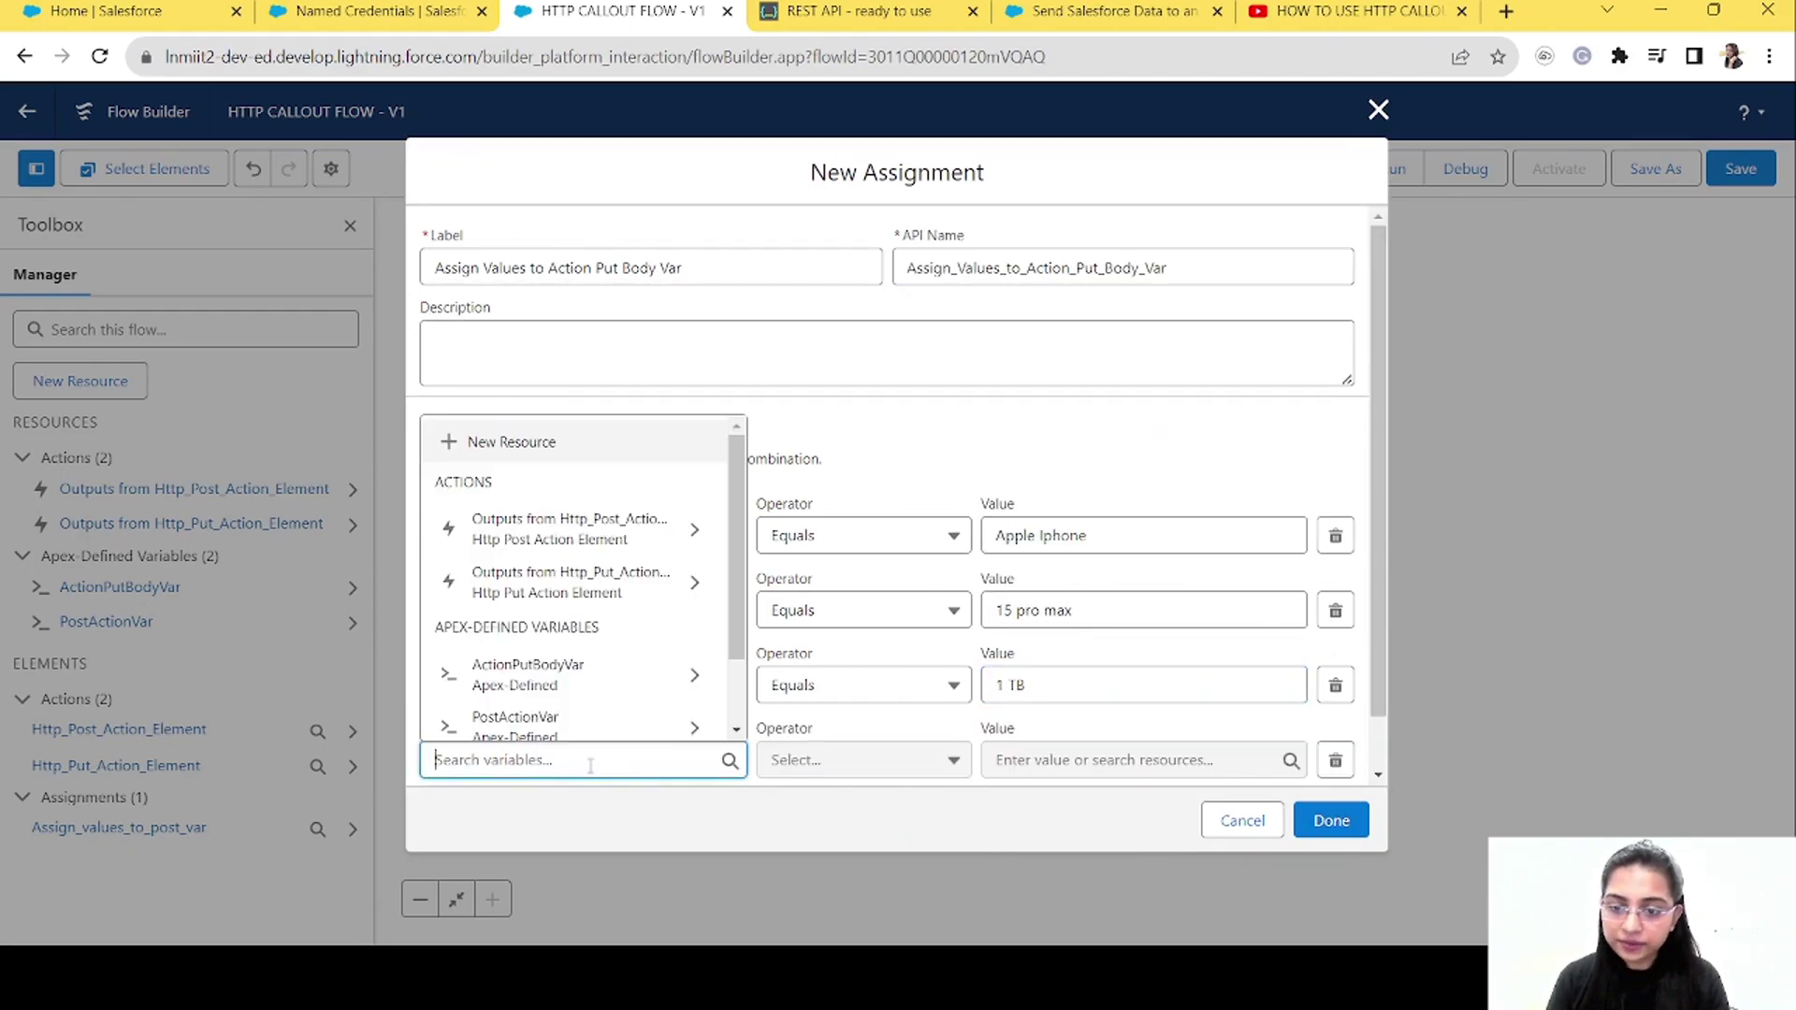
left_click(561, 673)
left_click(561, 811)
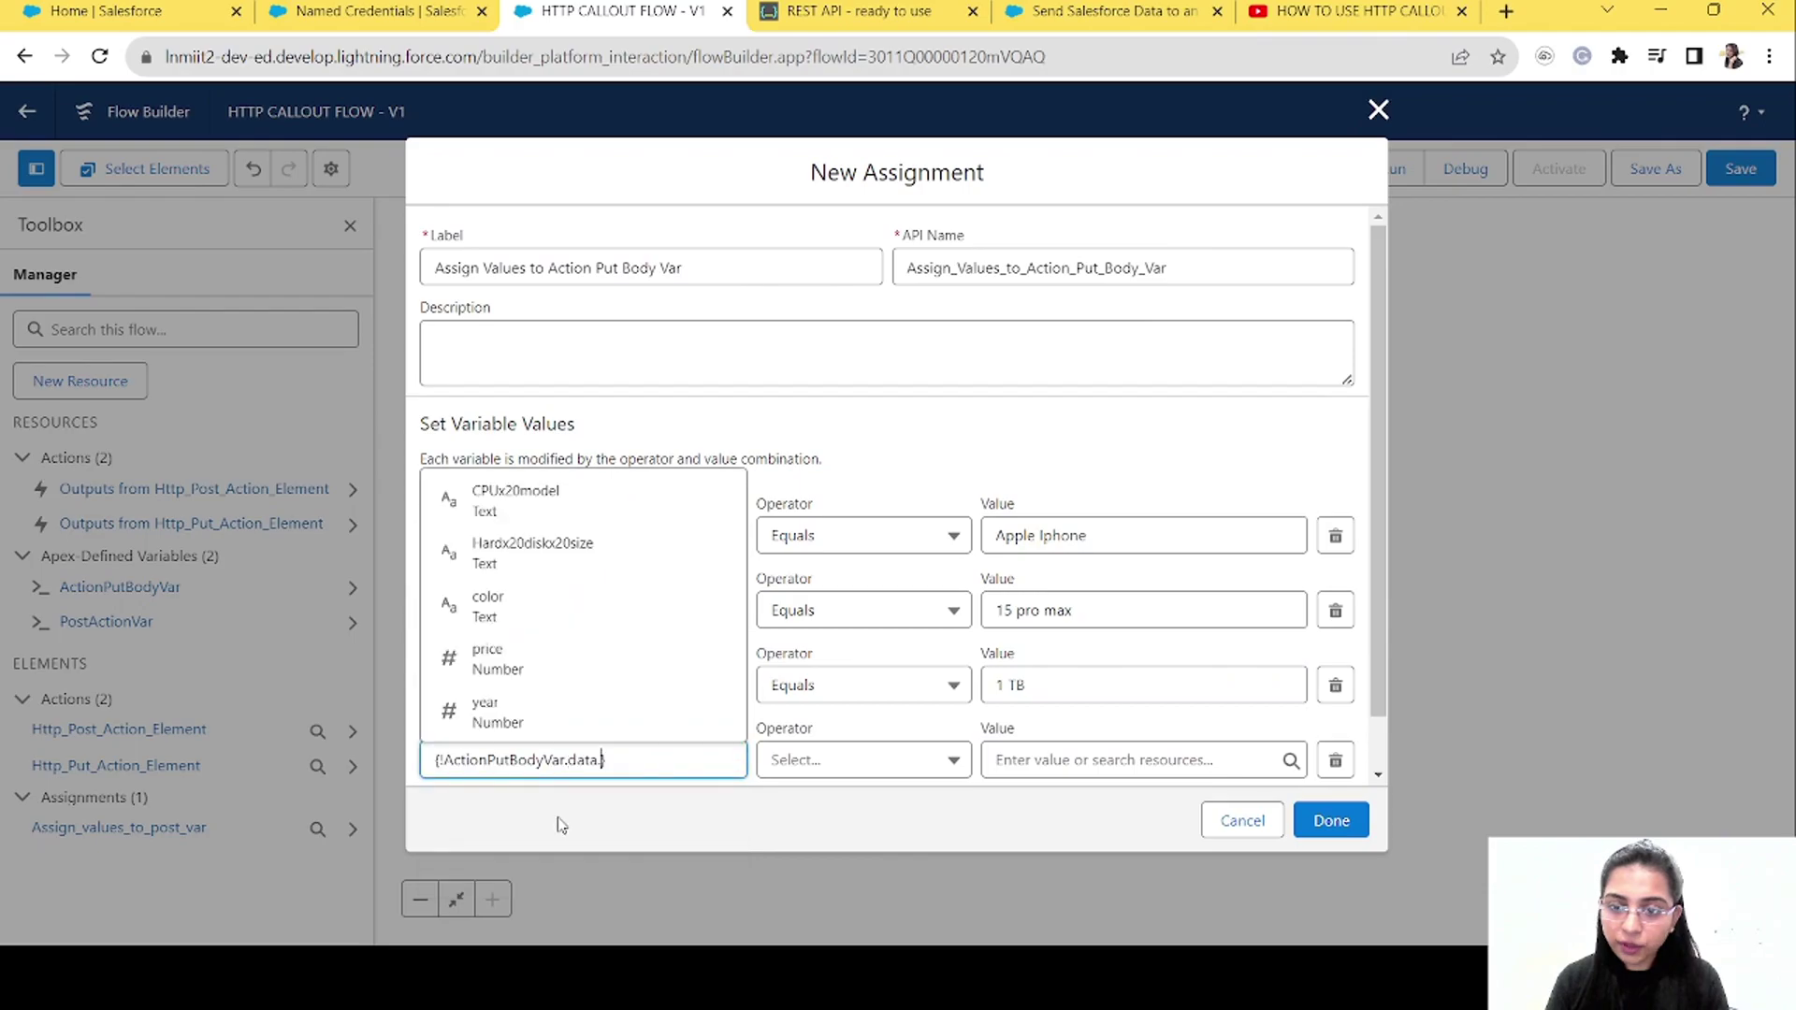
left_click(604, 618)
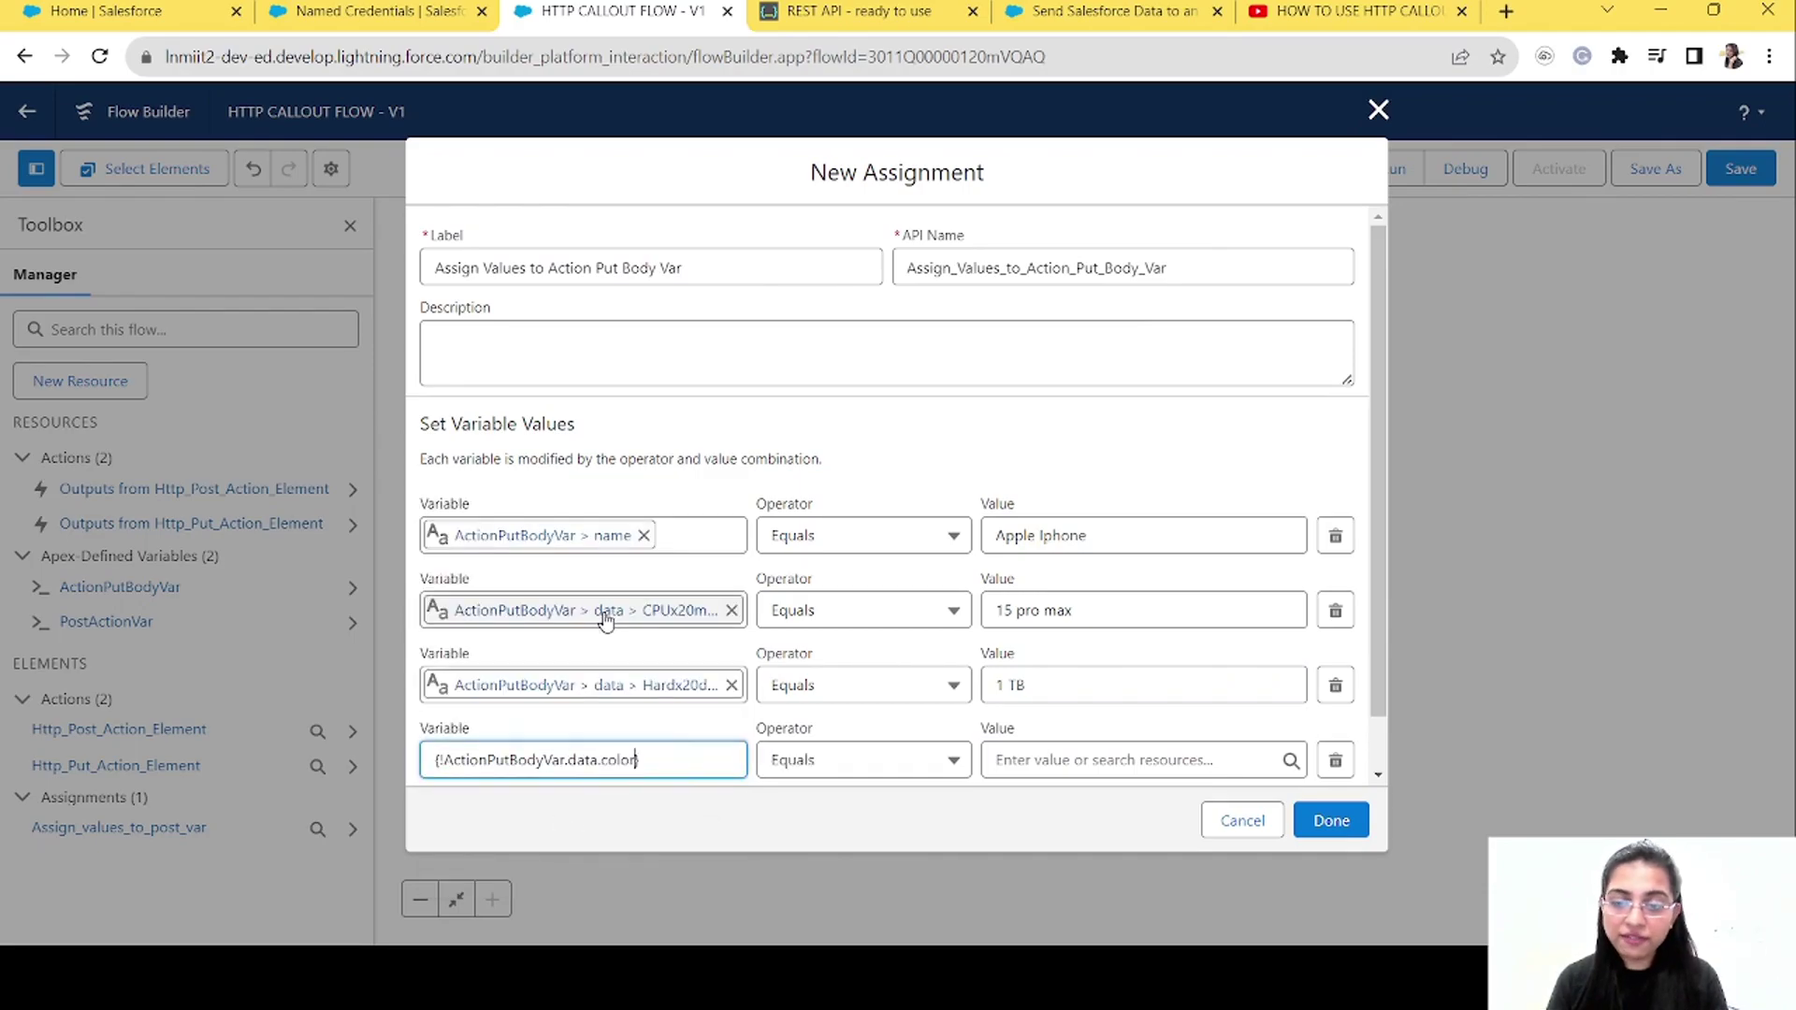
Compare restful-api.dev's sample POST and PUT request bodies for the color field, and set the color assignment's value to White
left_click(930, 11)
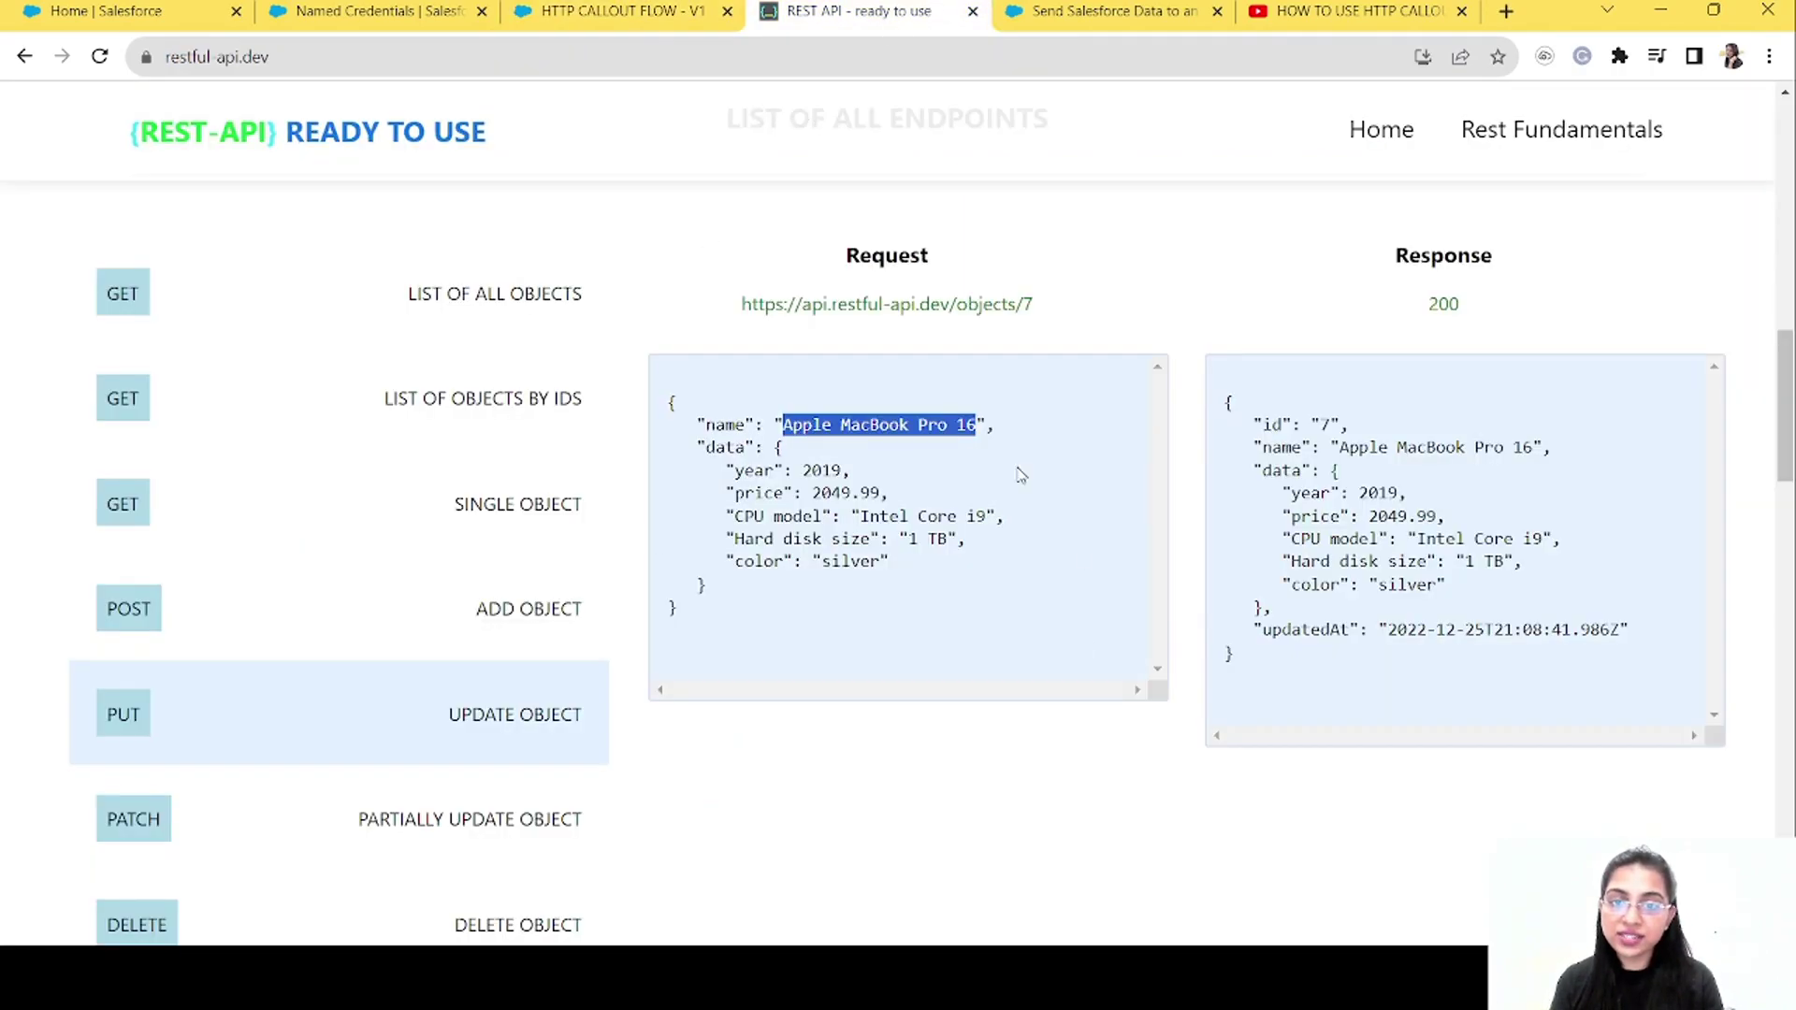
left_click_drag(889, 561, 729, 561)
left_click(511, 617)
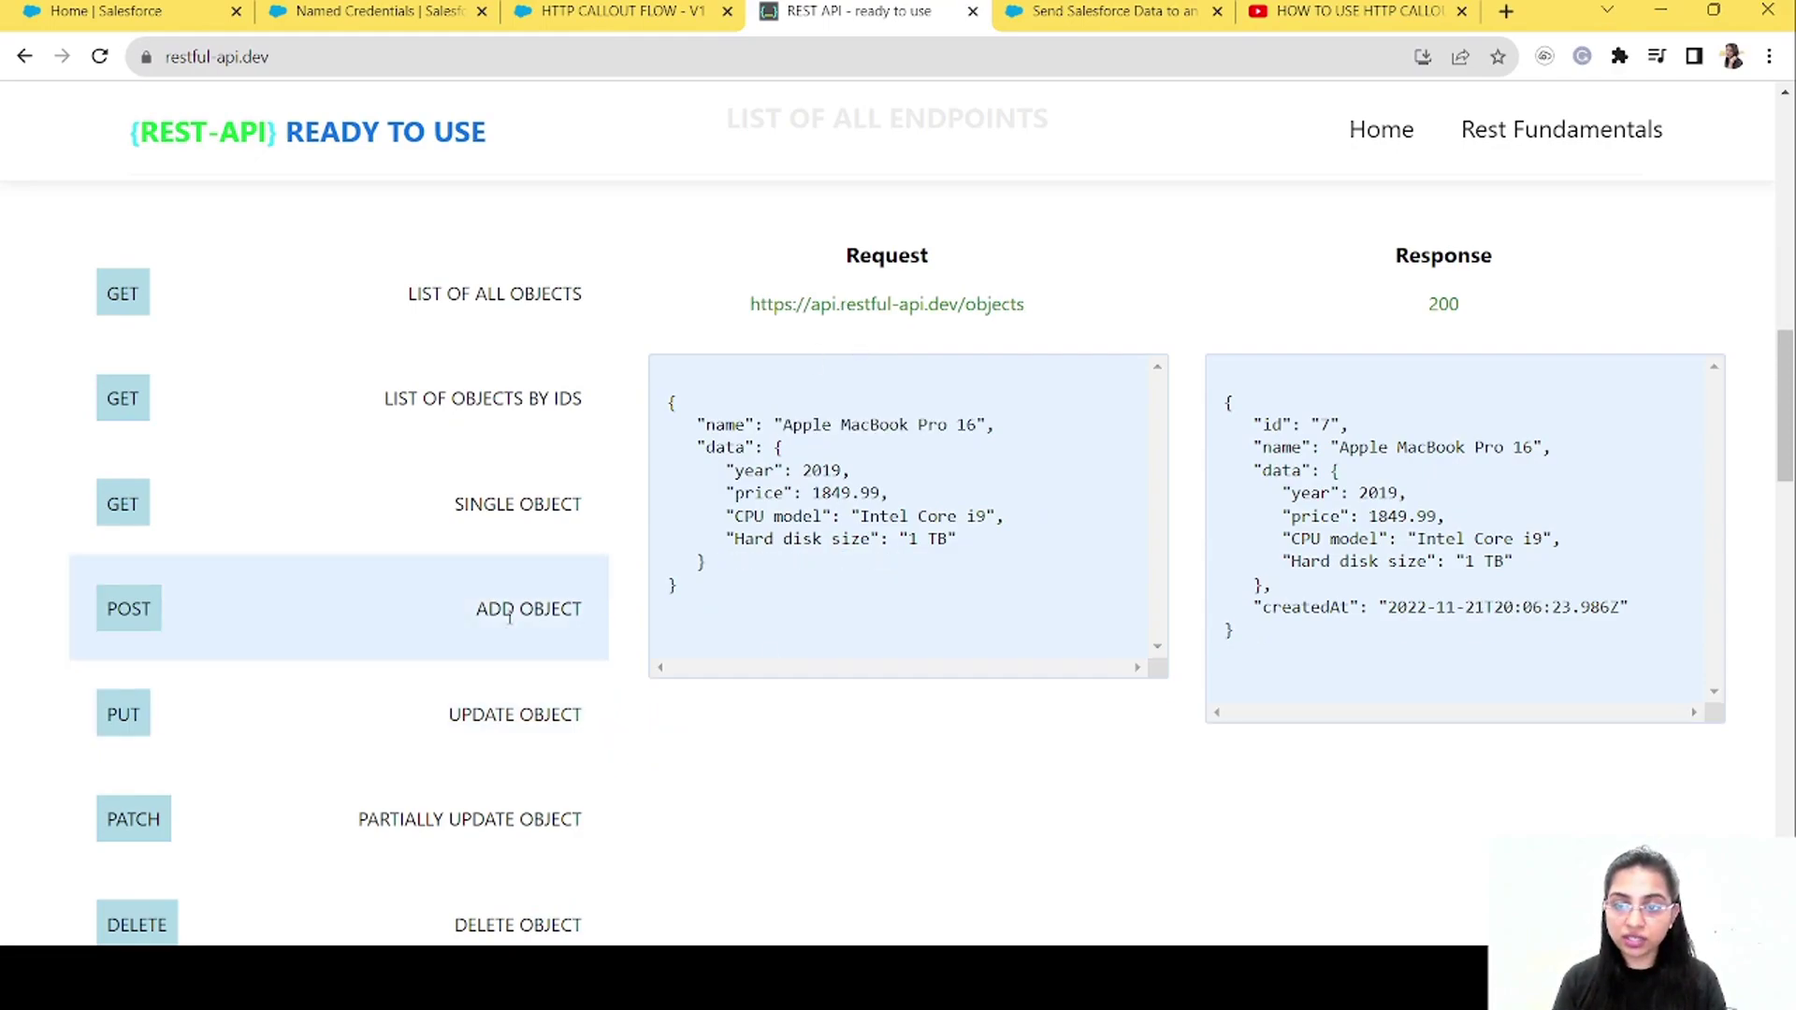
left_click_drag(697, 424, 739, 575)
left_click(478, 706)
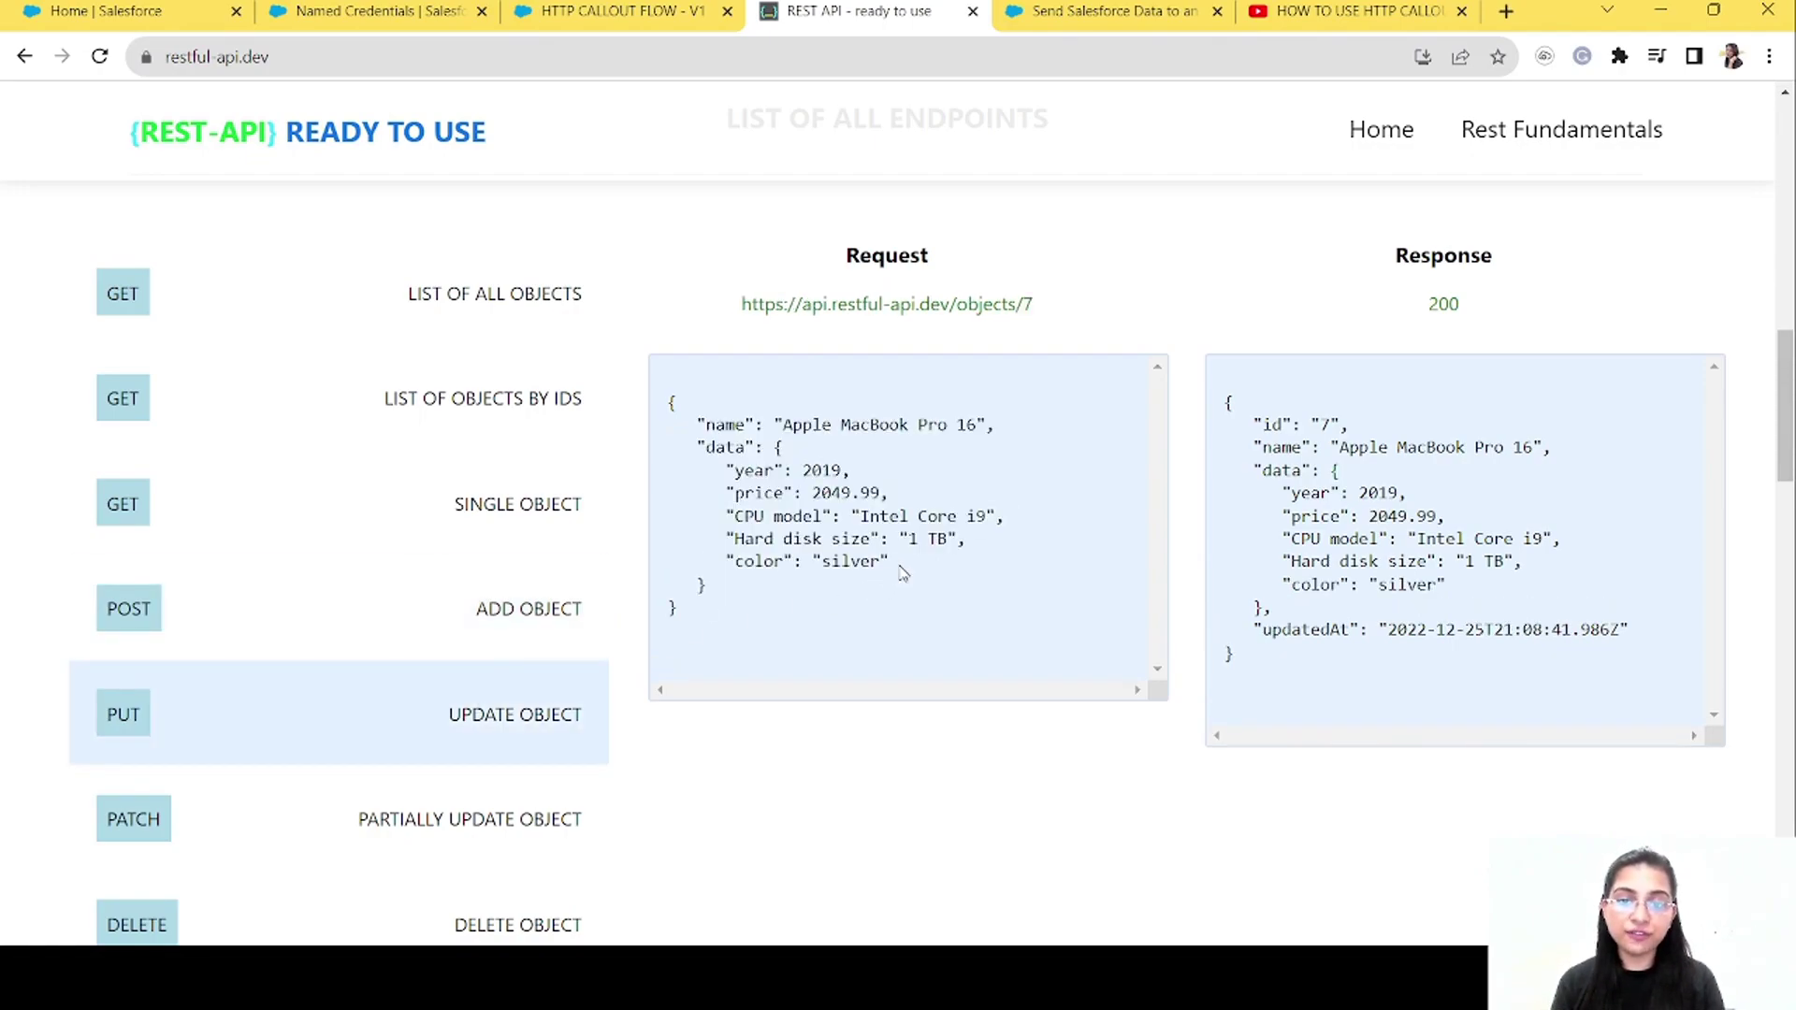
left_click_drag(901, 573, 726, 561)
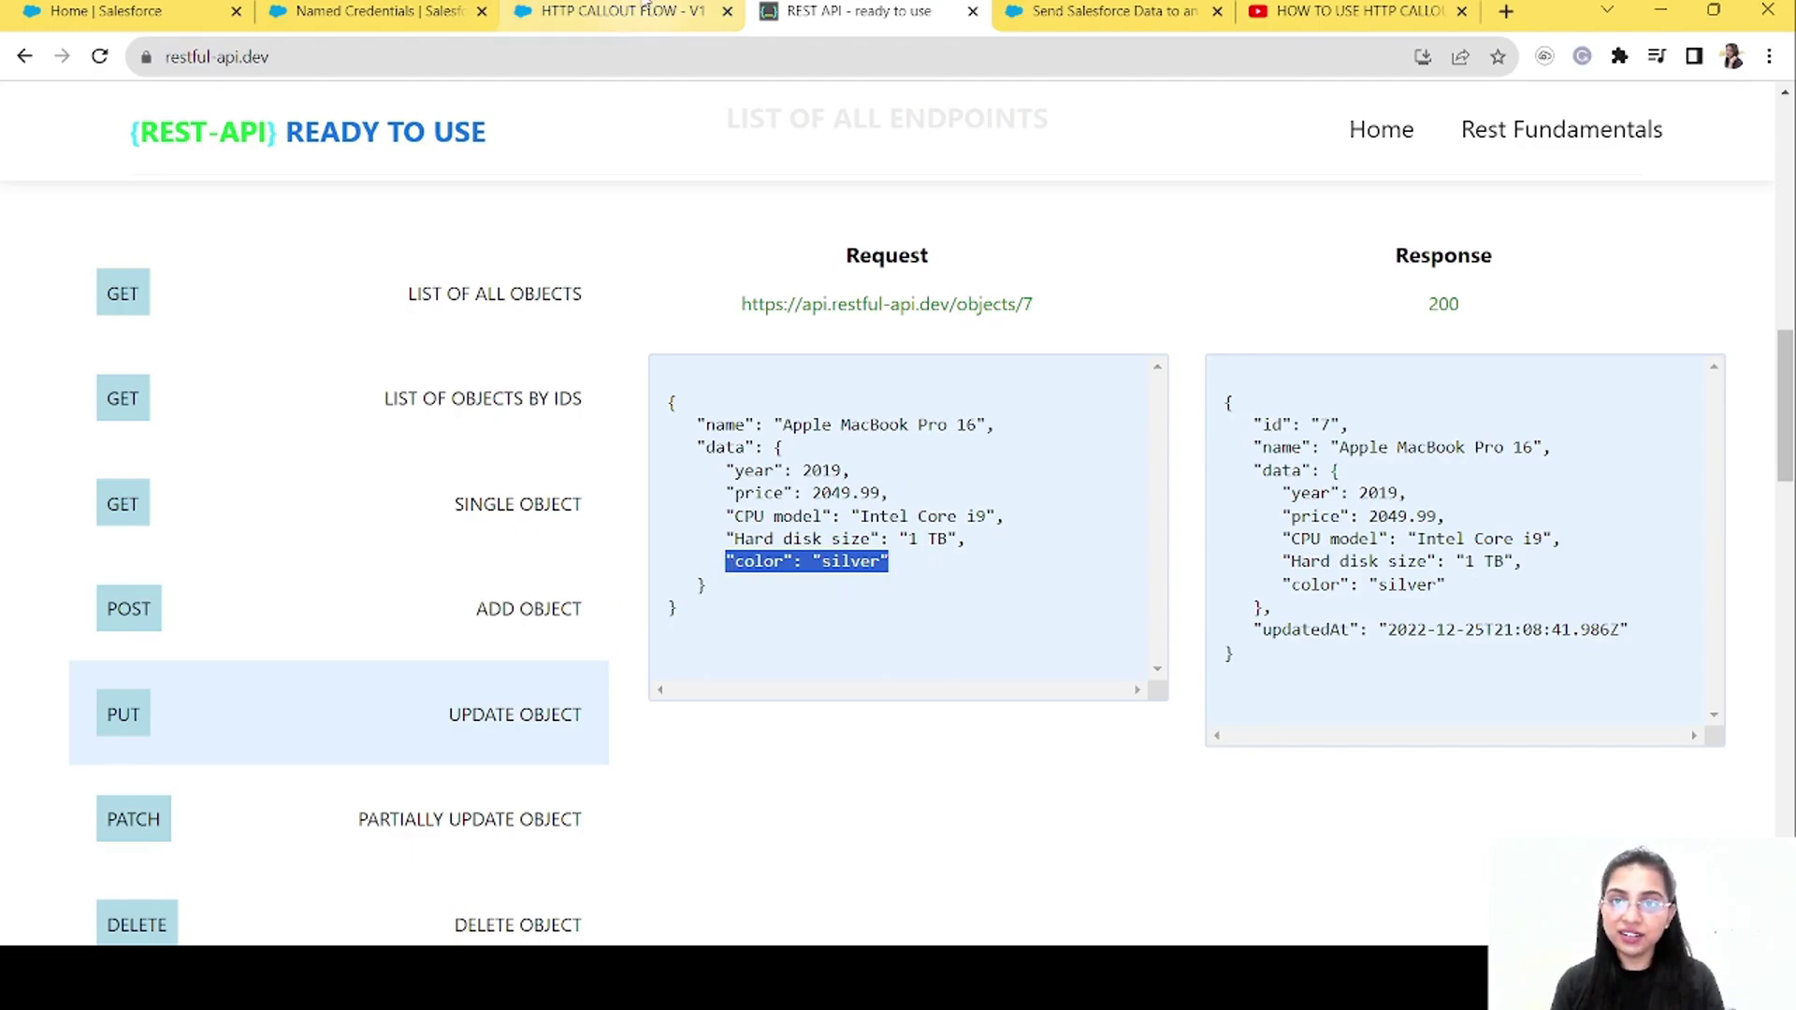
left_click(646, 10)
left_click(1054, 759)
type("White")
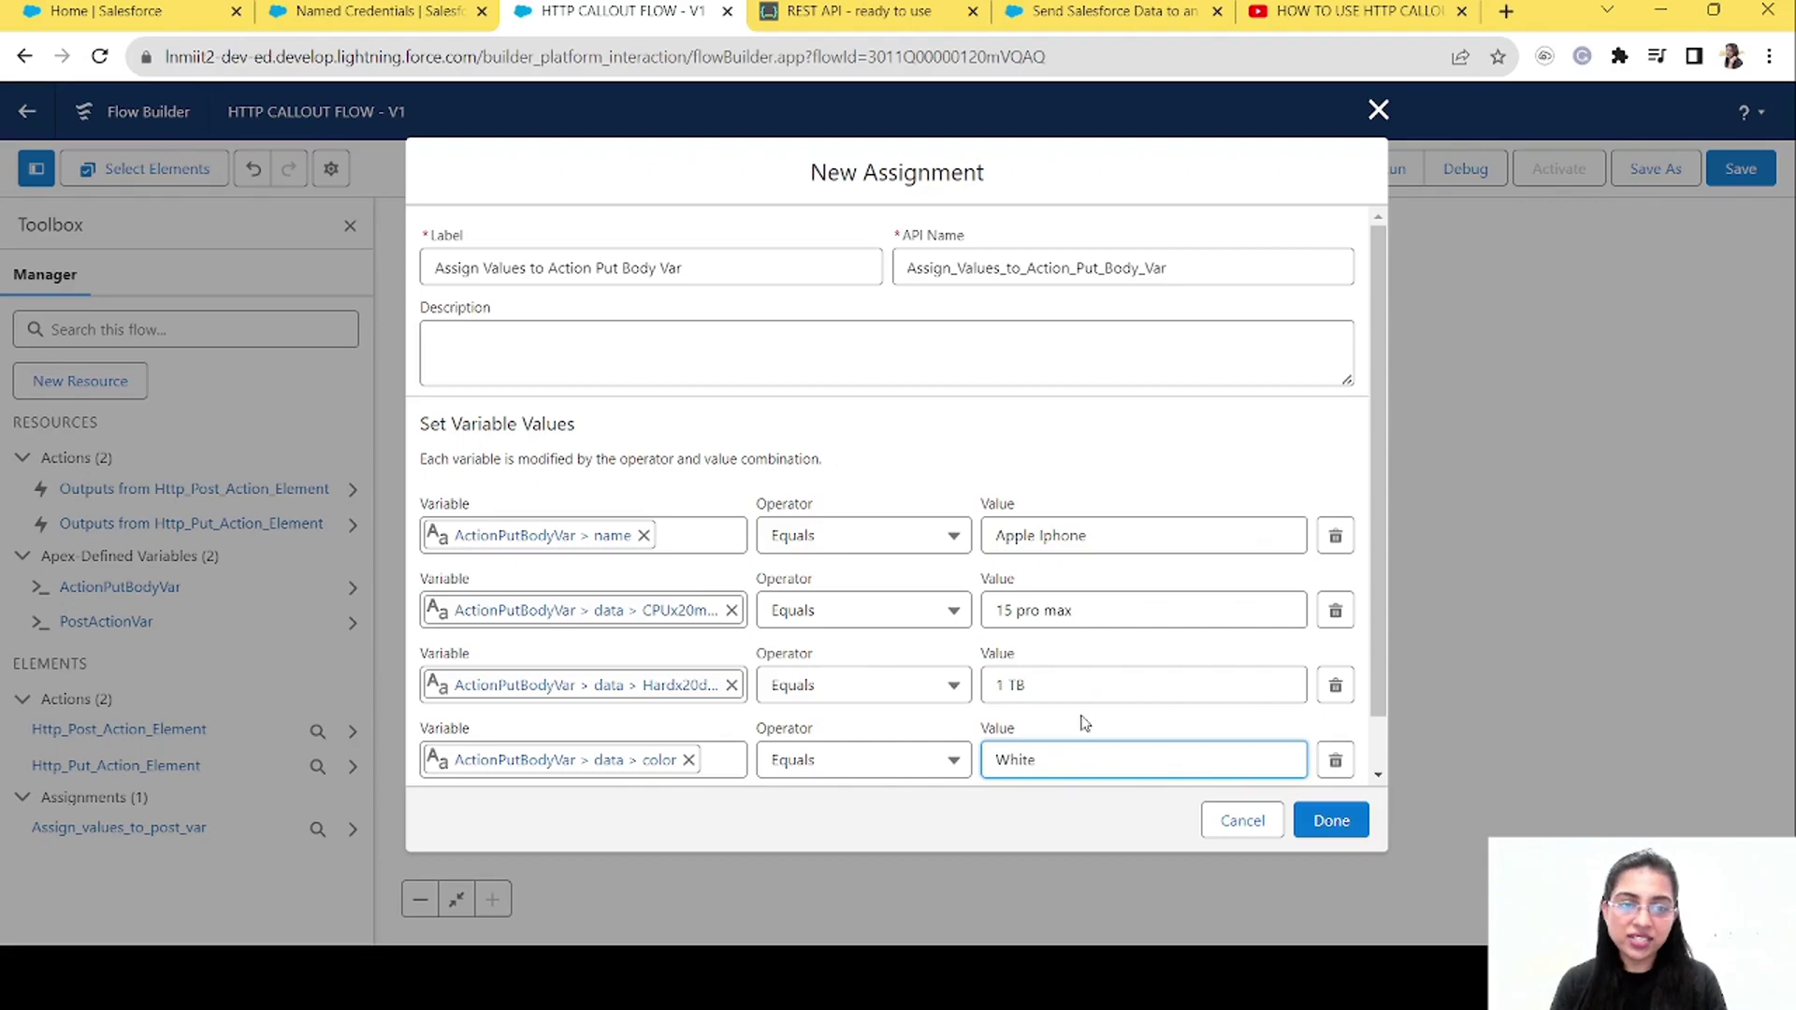
Add an assignment setting ActionPutBodyVar > data > price to 100000
scroll(680, 781, "down", 1)
left_click(556, 755)
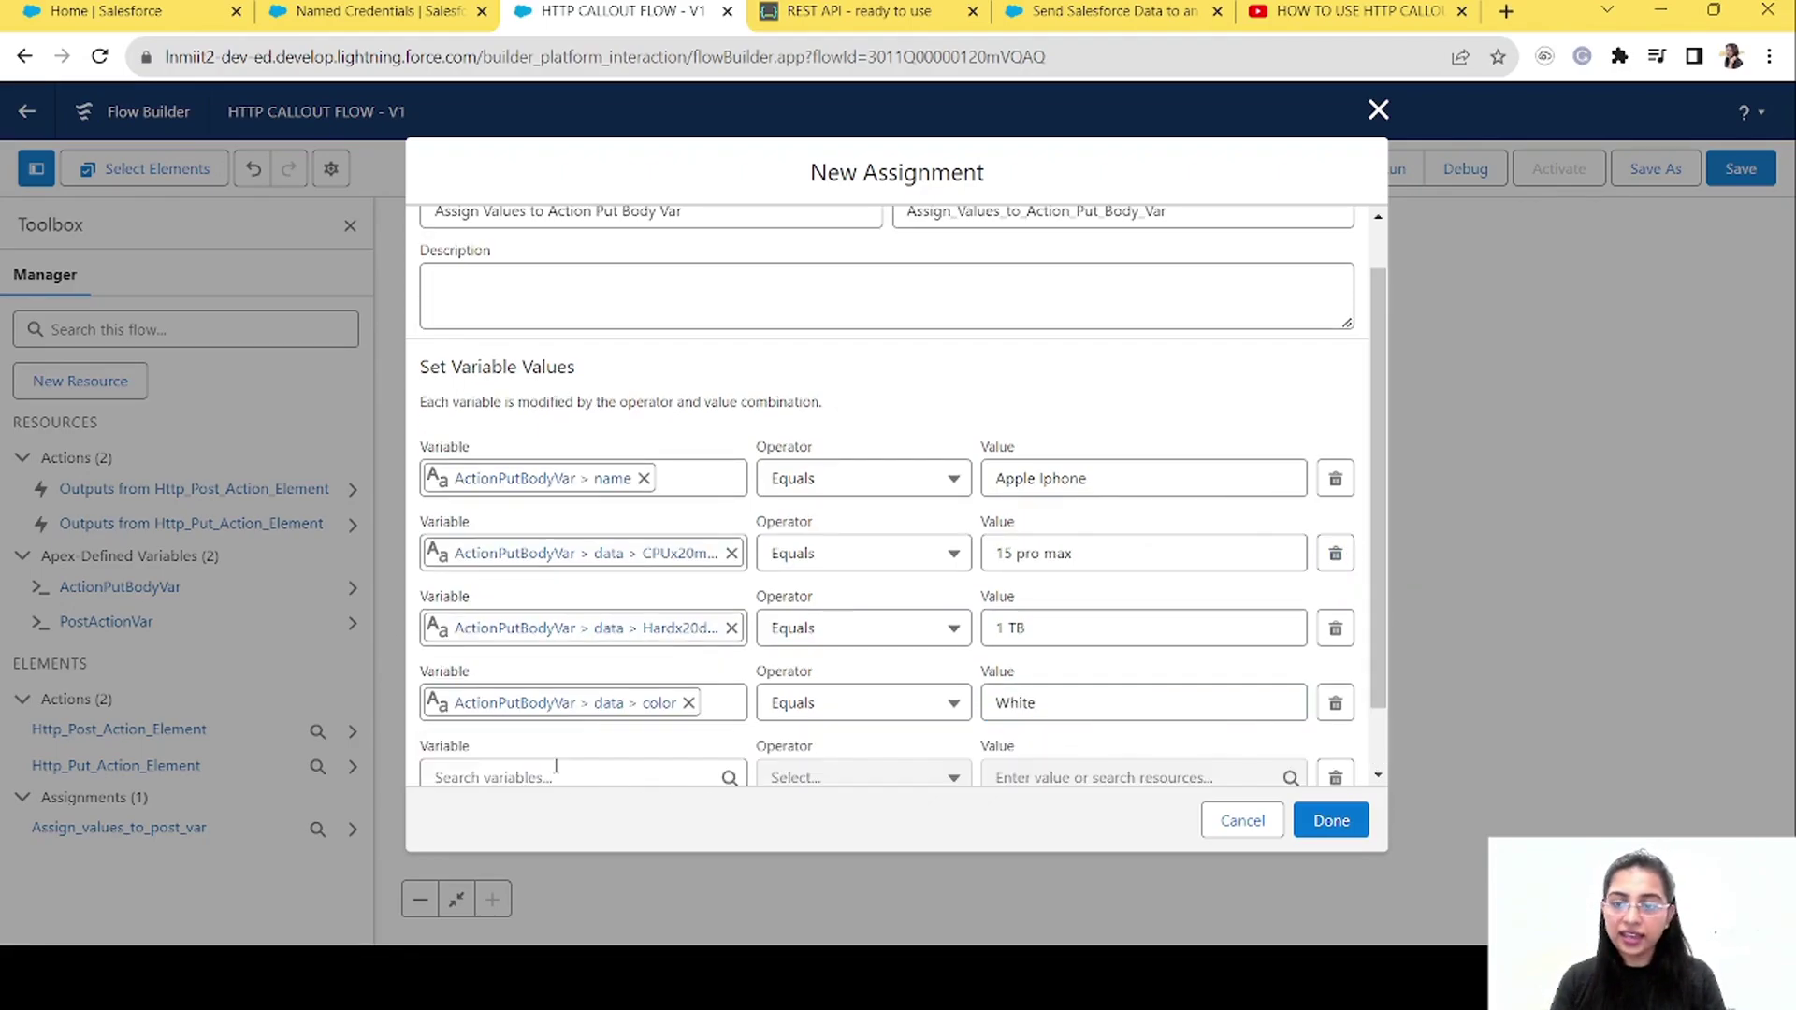
left_click(556, 769)
left_click(590, 697)
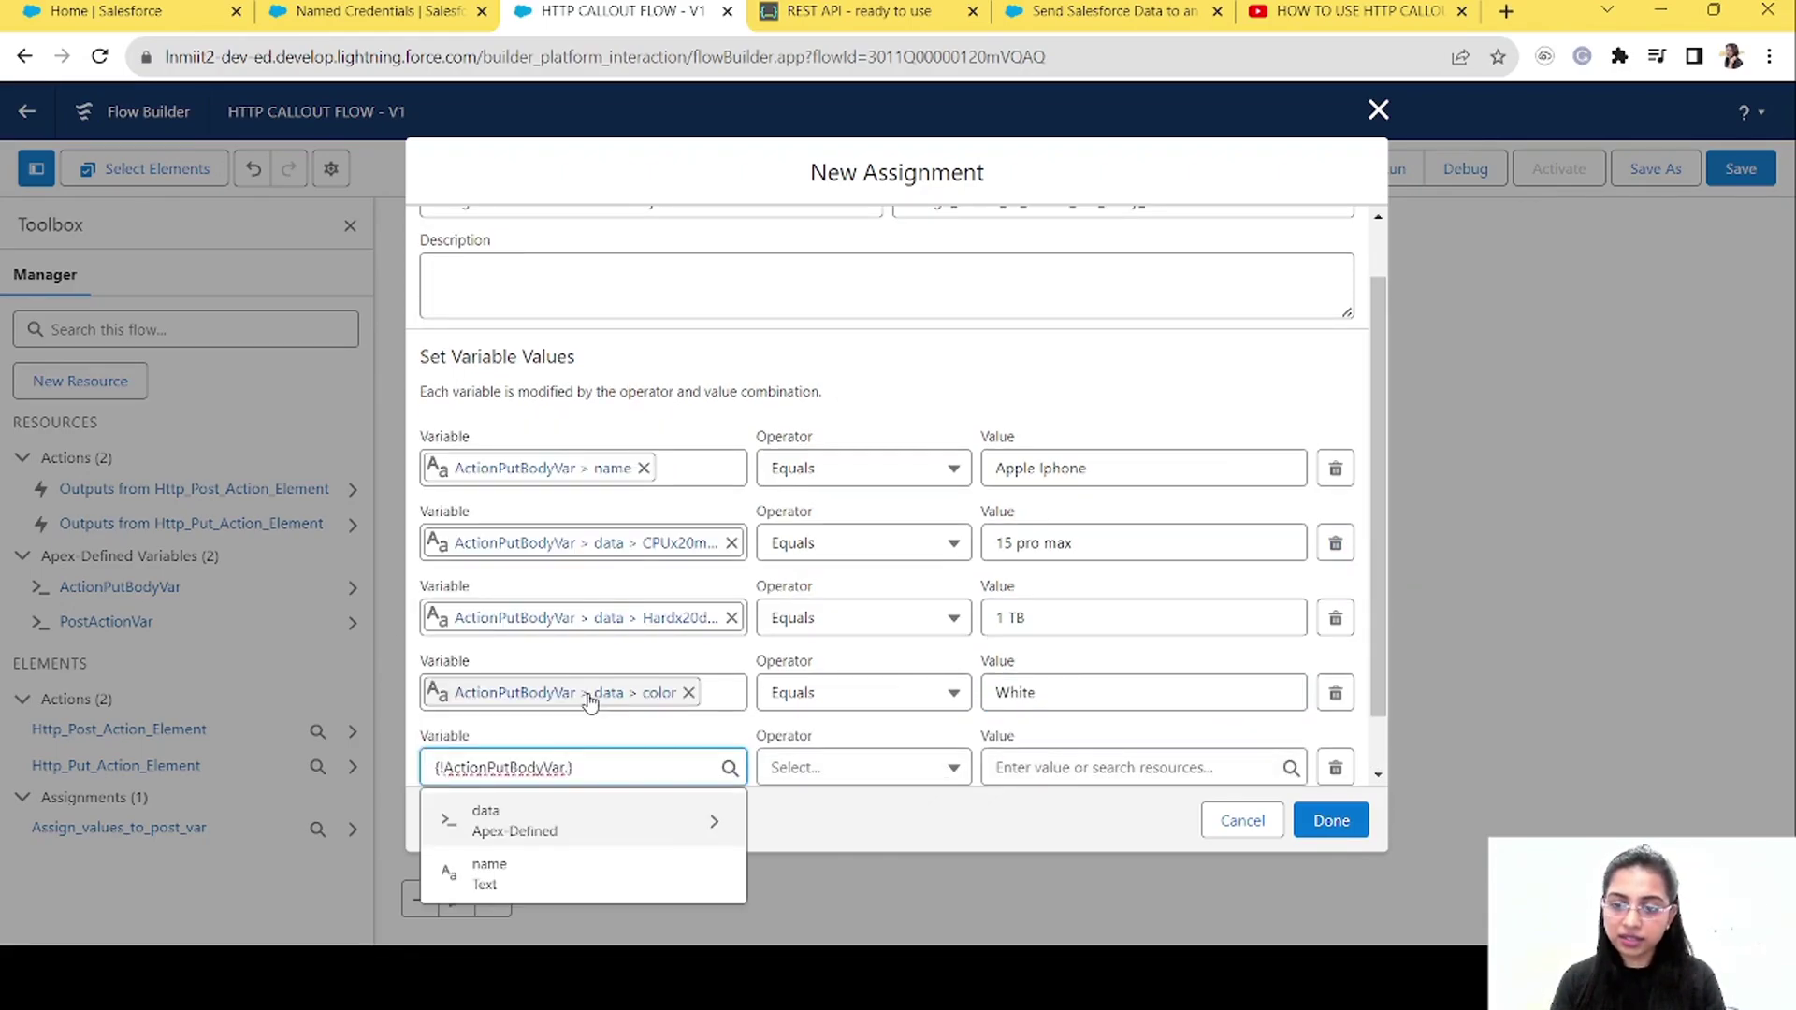
left_click(565, 813)
left_click(609, 683)
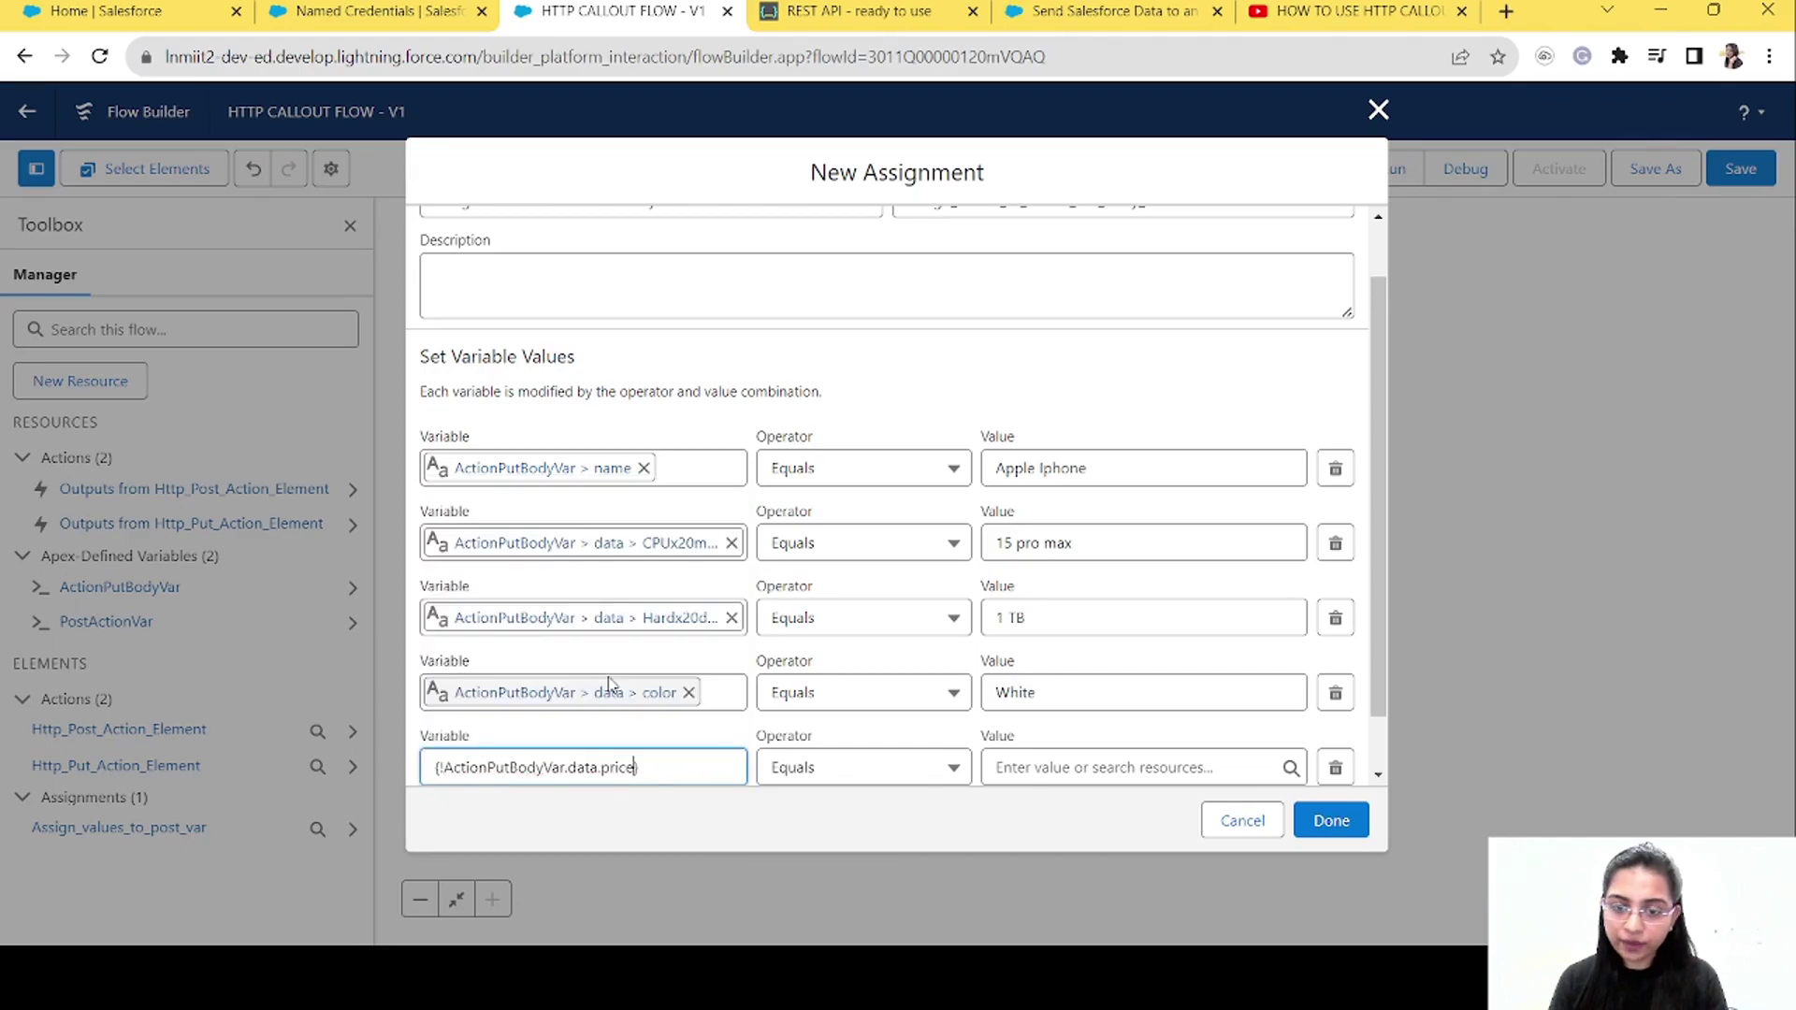
type("1")
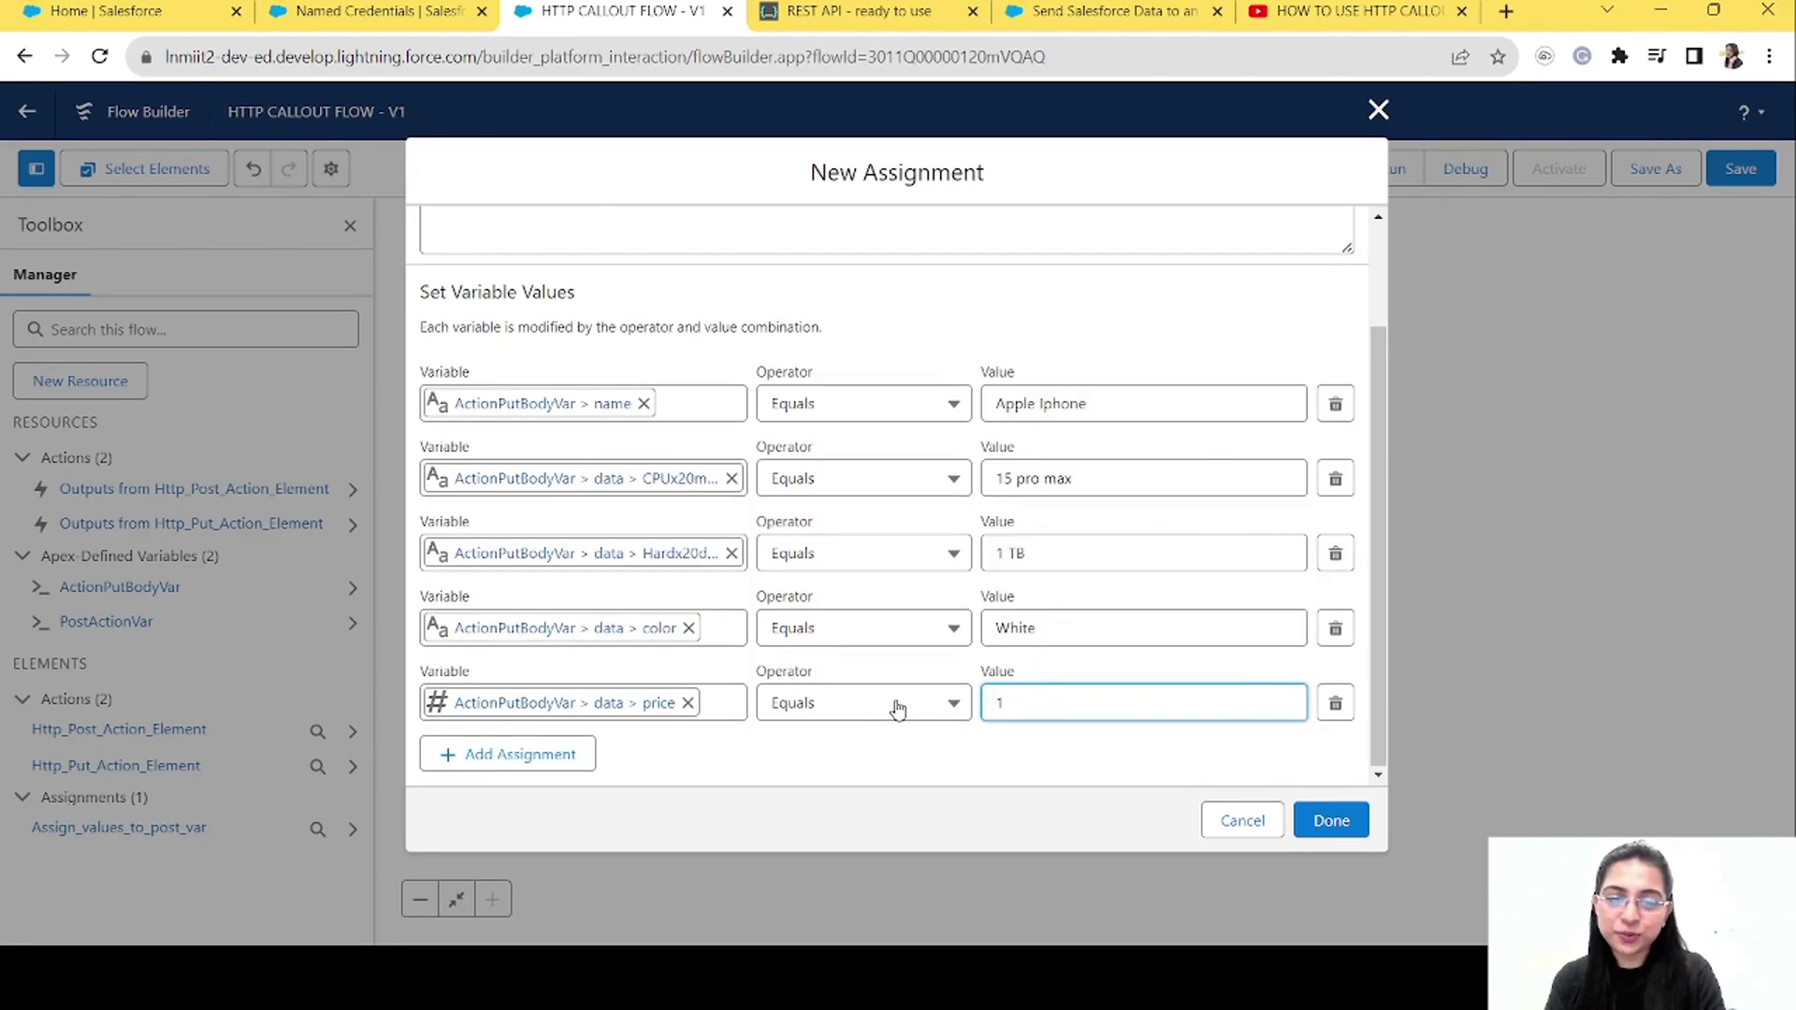
type("00000")
Add an assignment setting ActionPutBodyVar > data > year to 2023 and finish the assignment element
left_click(543, 765)
left_click(548, 769)
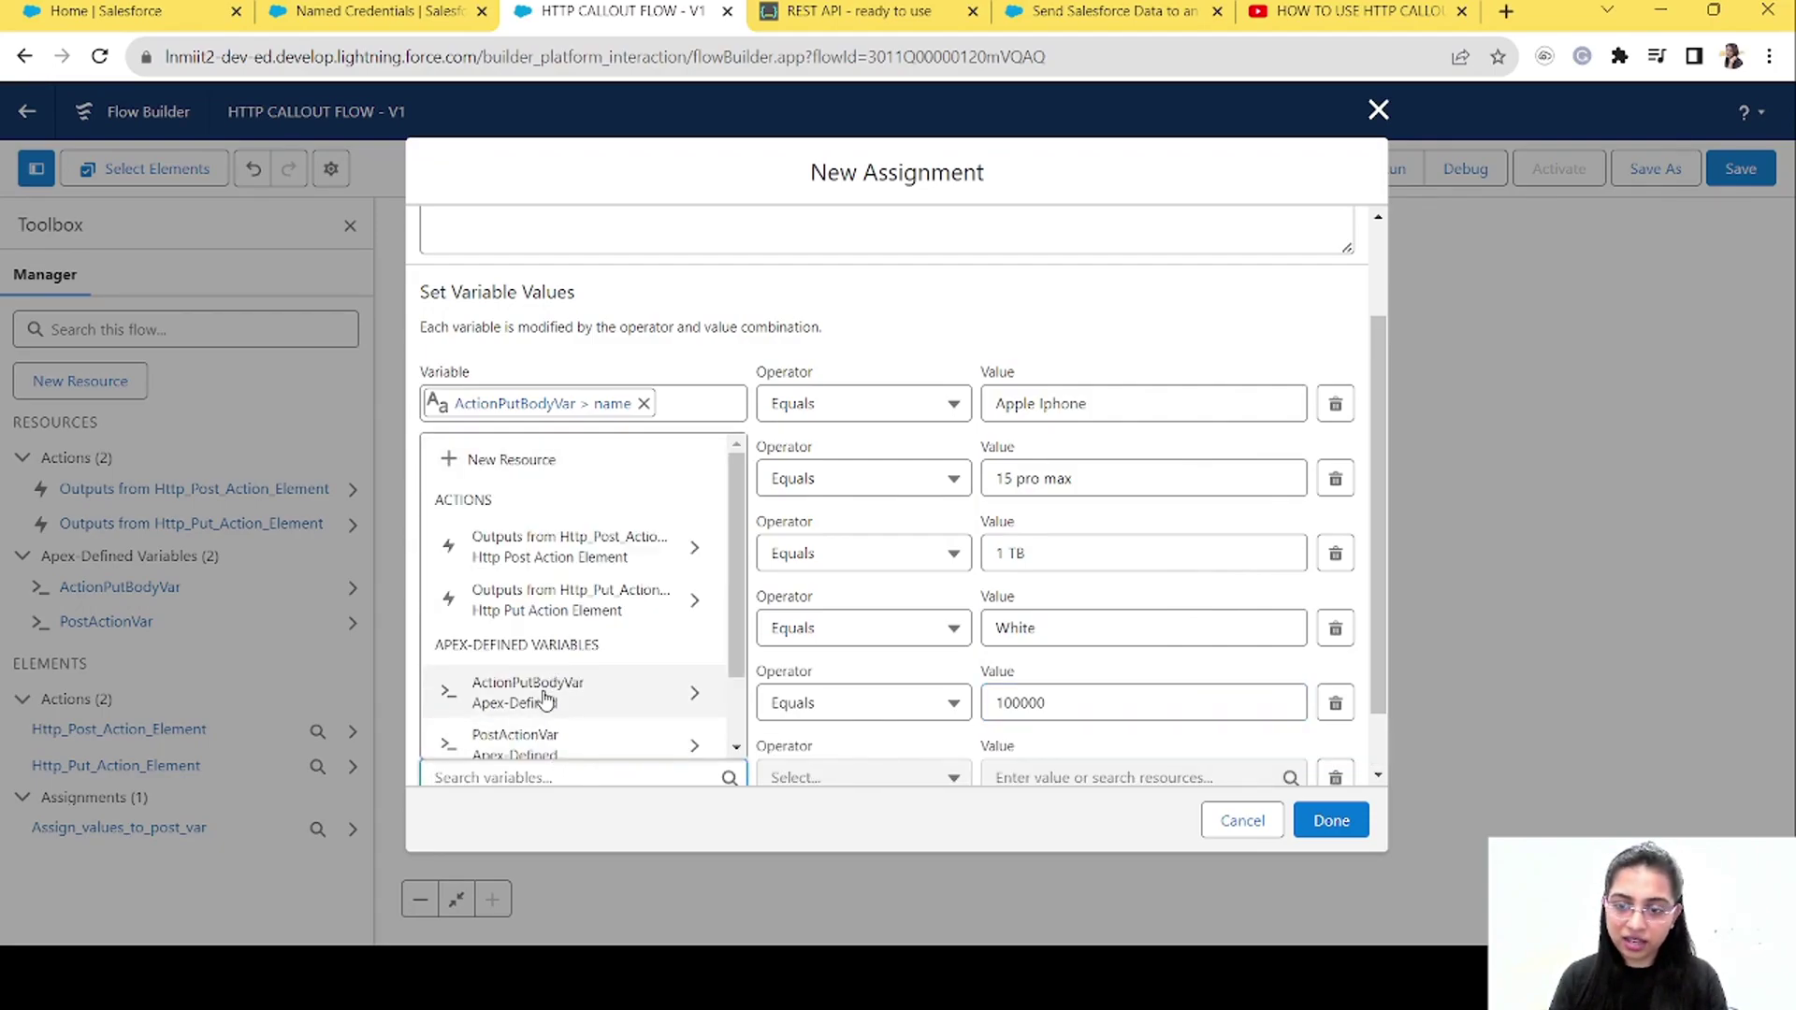
left_click(549, 690)
left_click(570, 822)
left_click(581, 715)
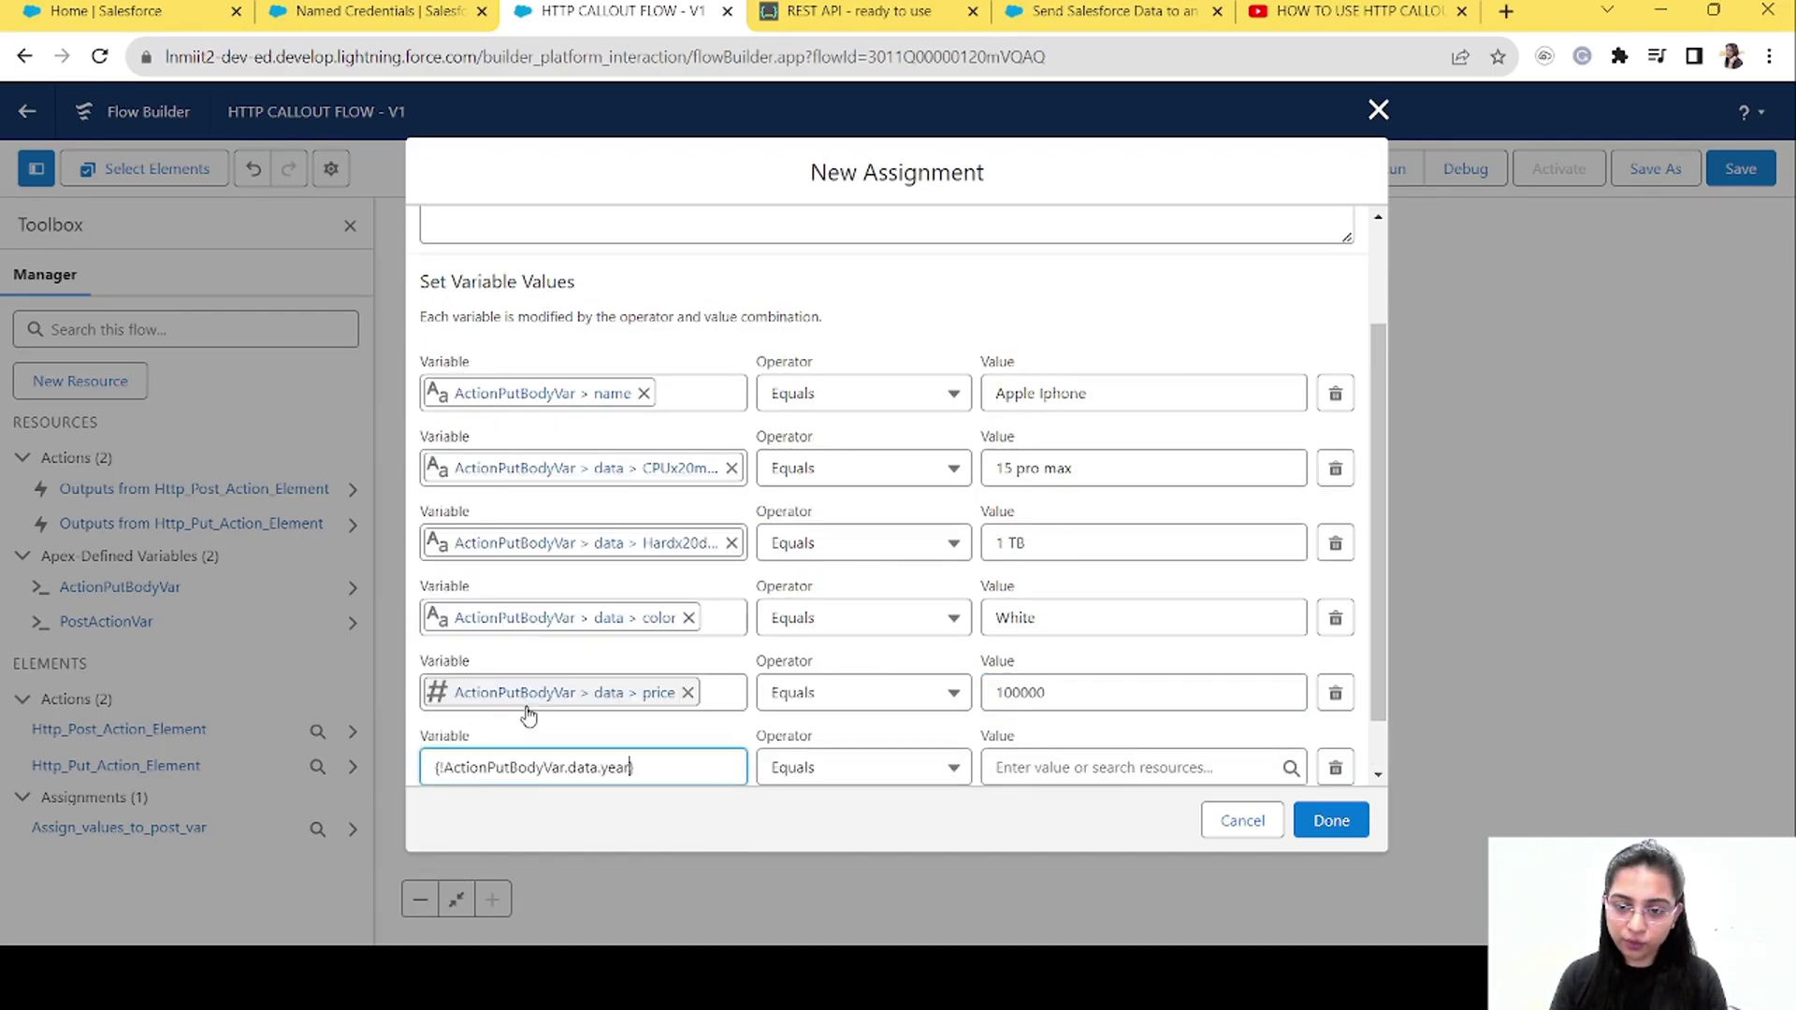
left_click(1000, 769)
type("2023")
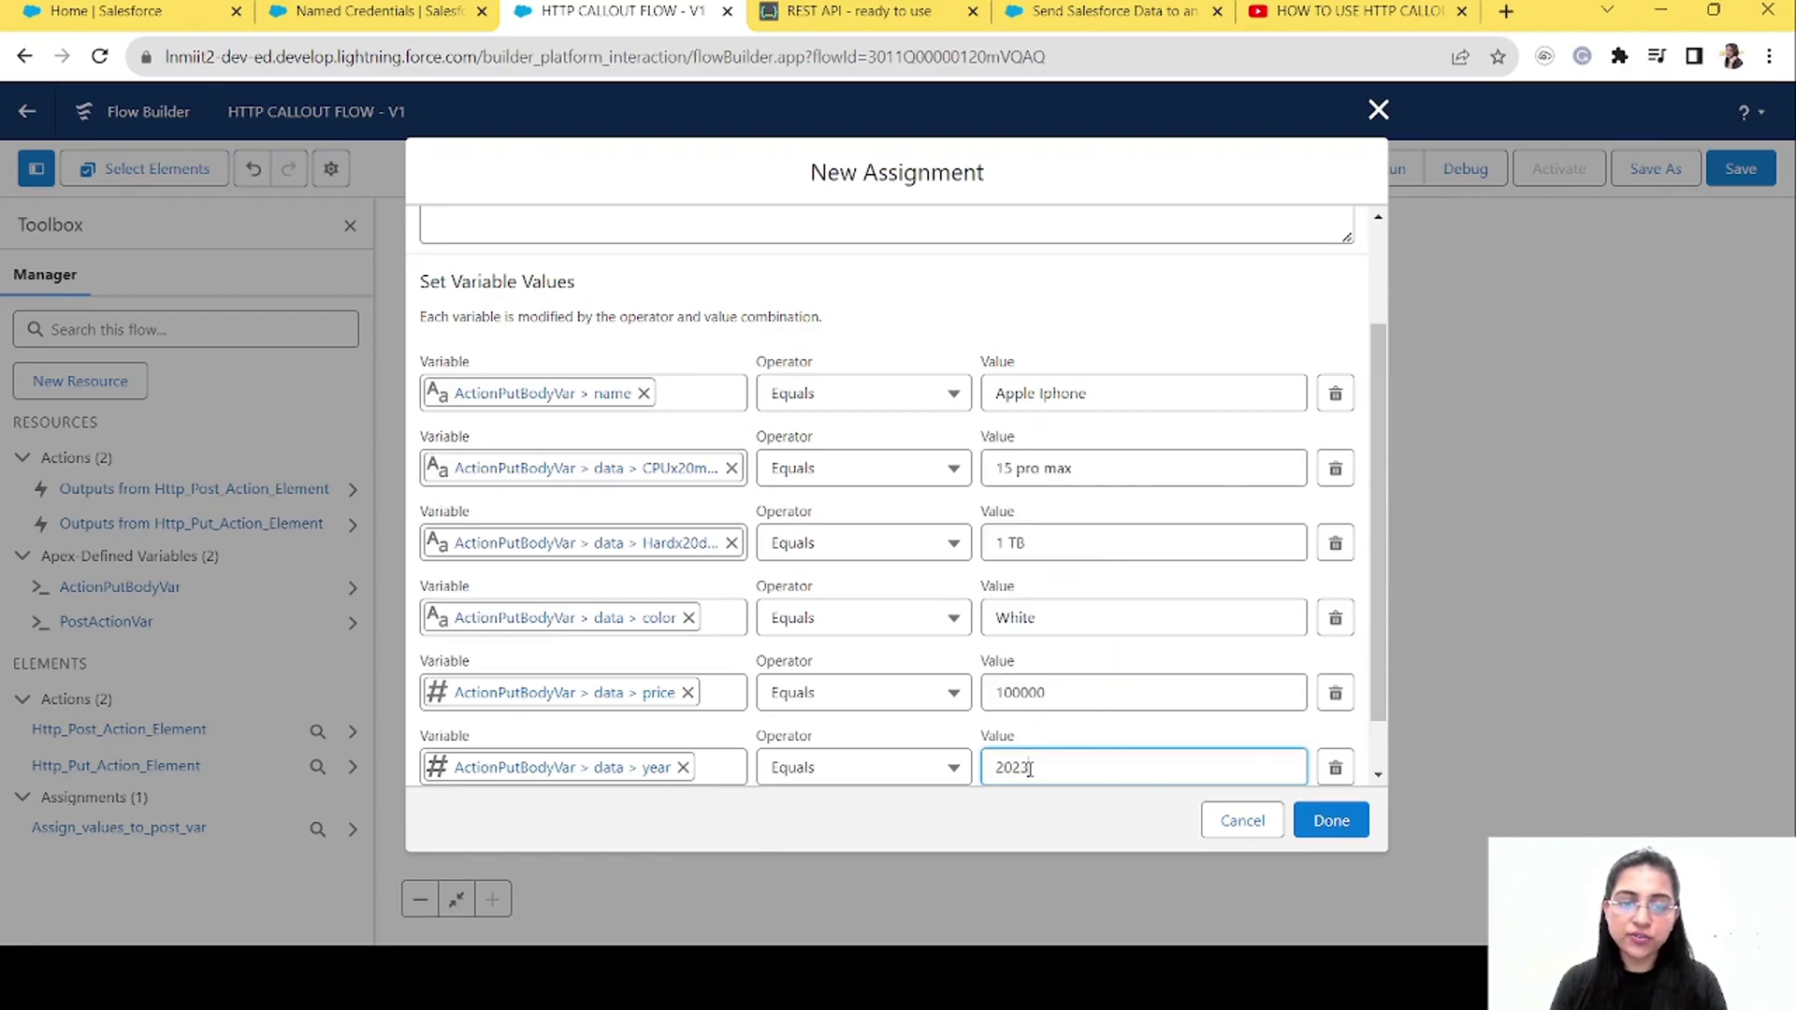
scroll(1378, 597, "down", 1)
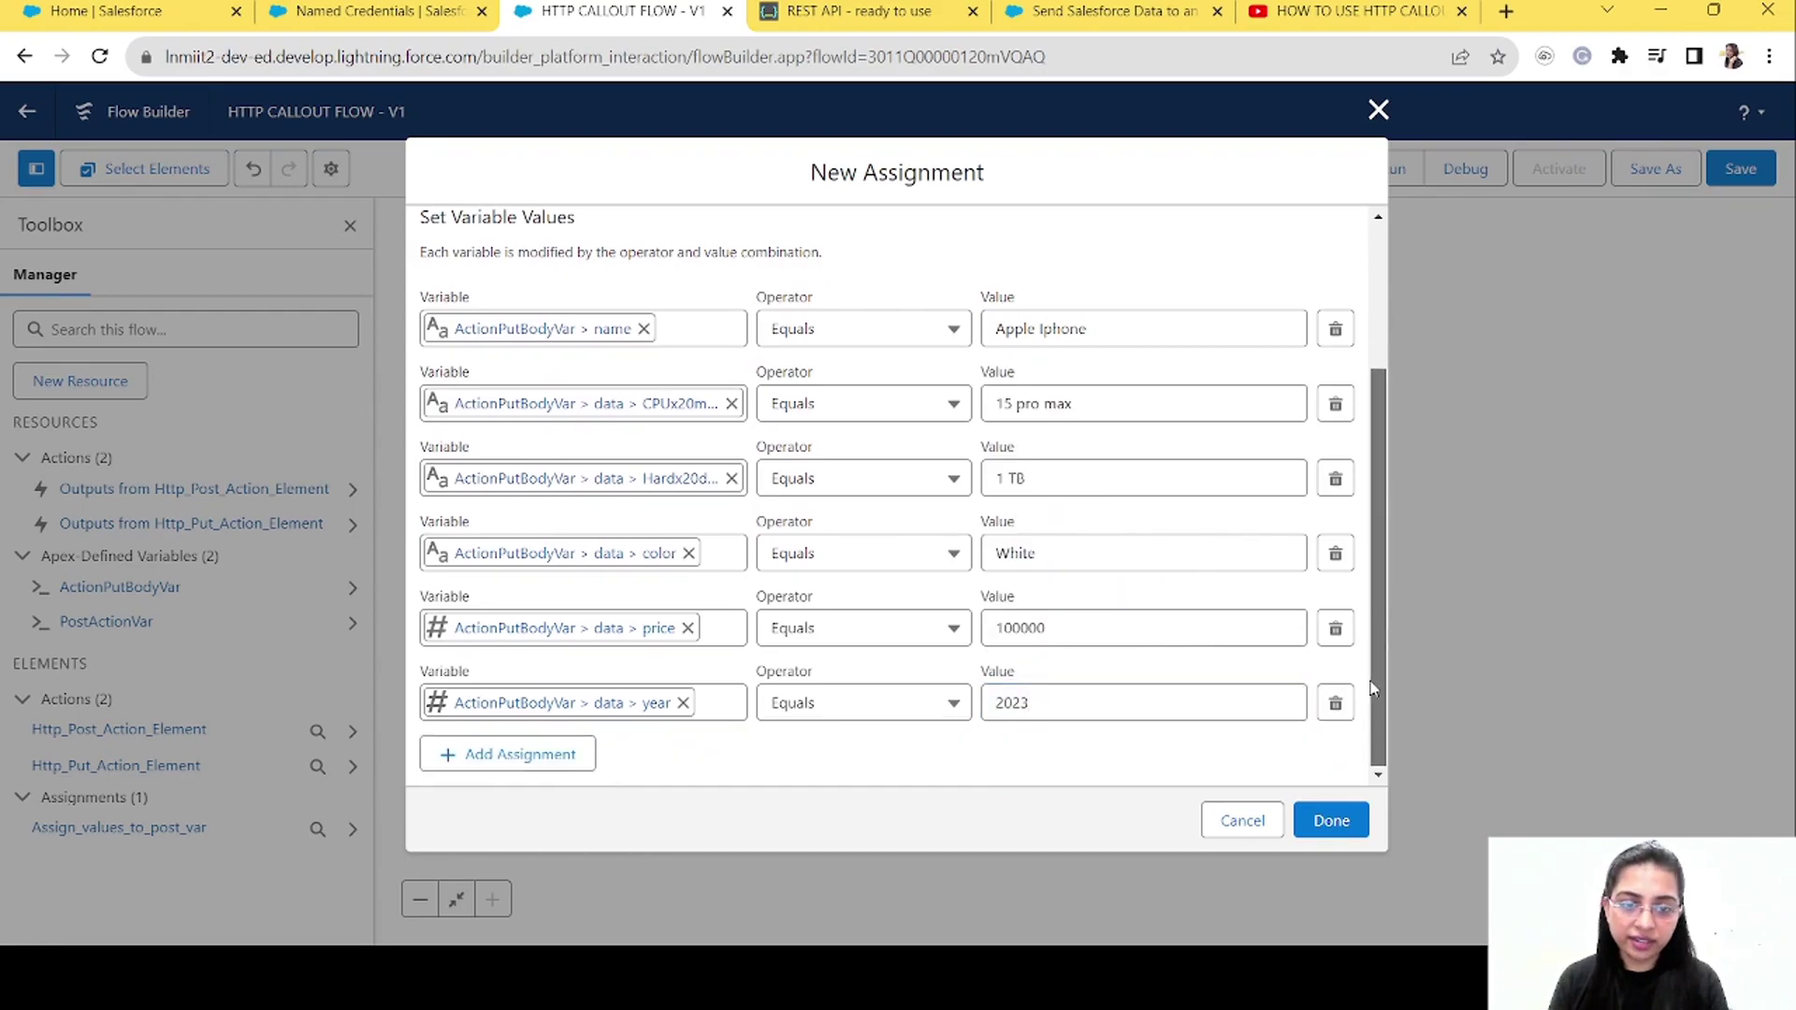
left_click(1335, 820)
Save the HTTP CALLOUT FLOW and run it in debug mode with the default debug options
scroll(1253, 767, "down", 2)
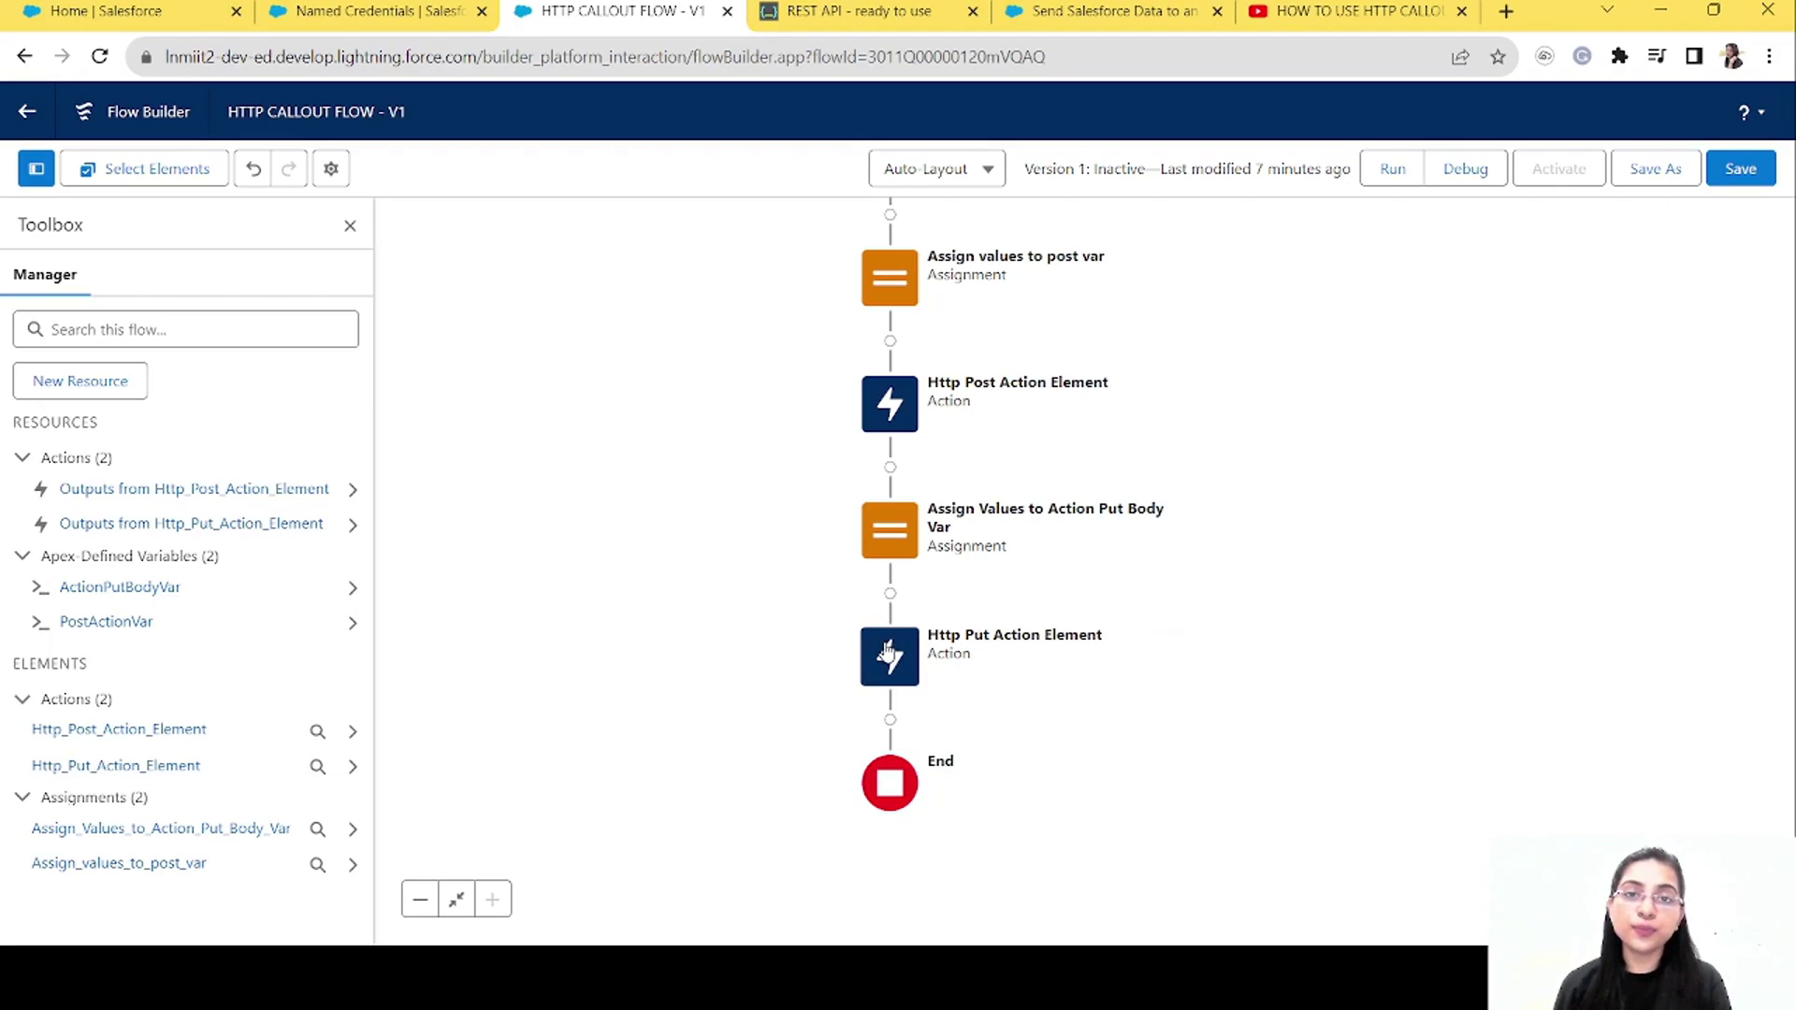
left_click(1739, 183)
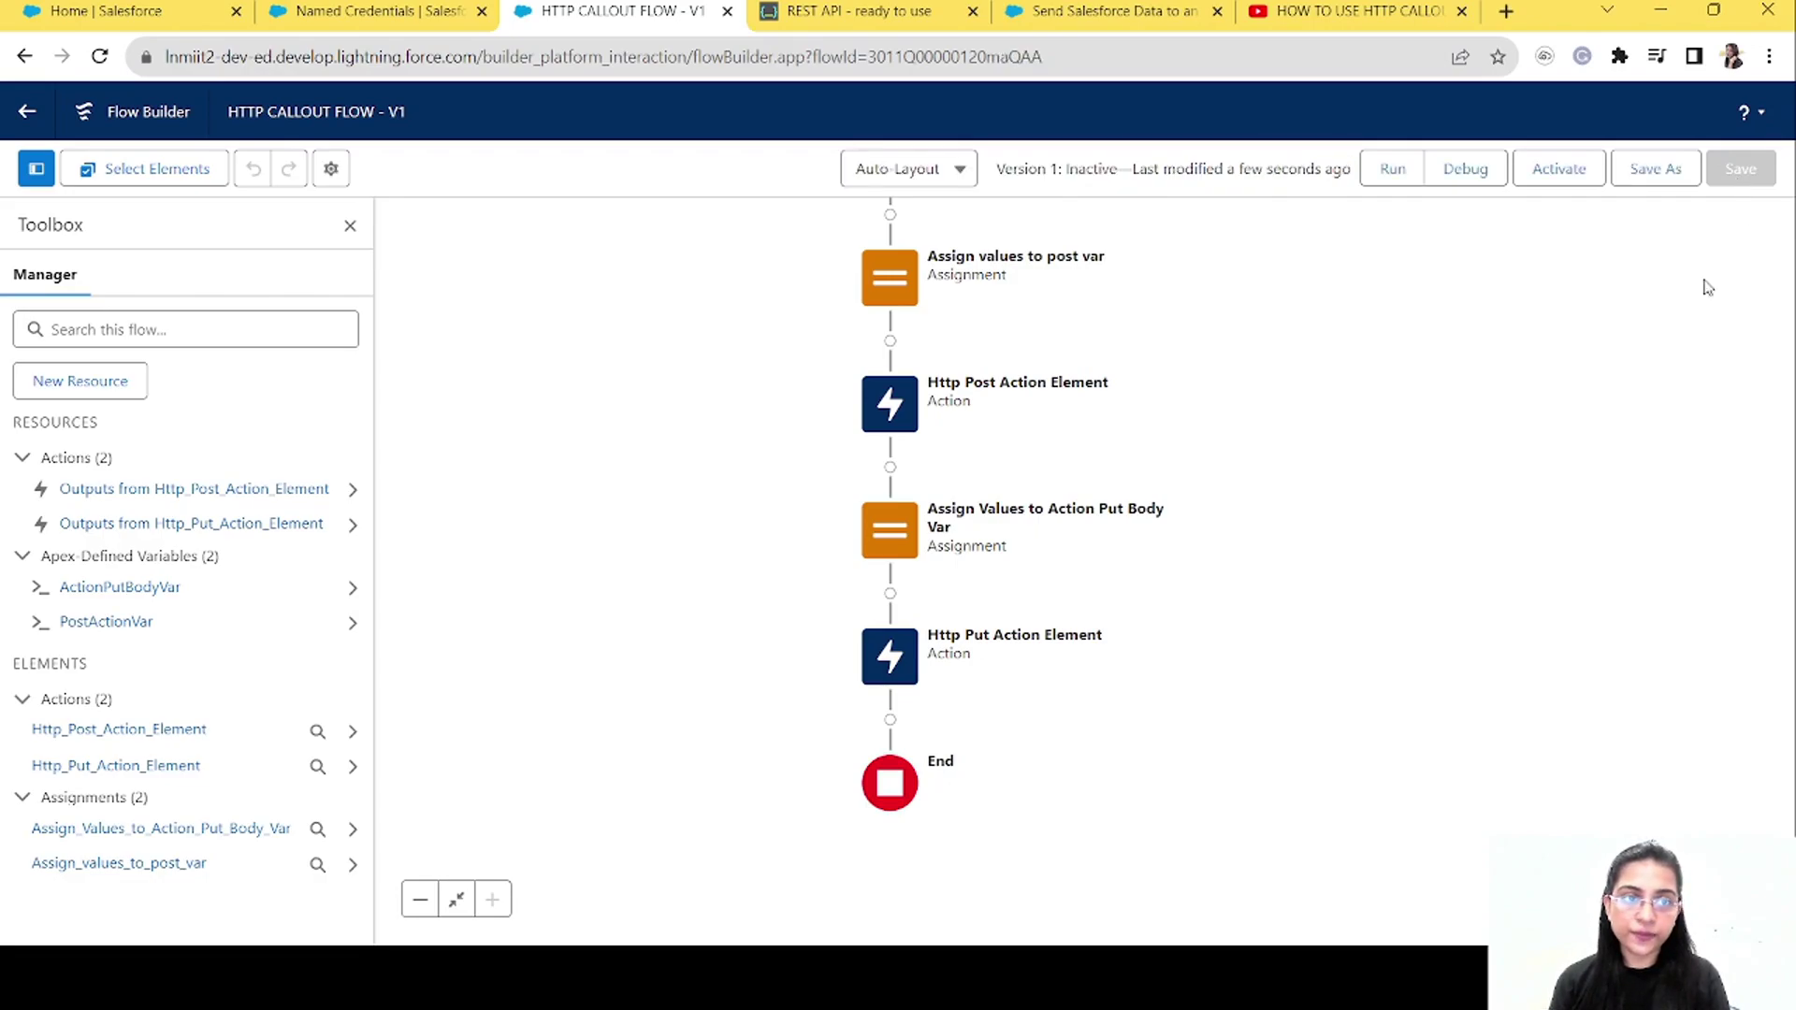
left_click(1467, 168)
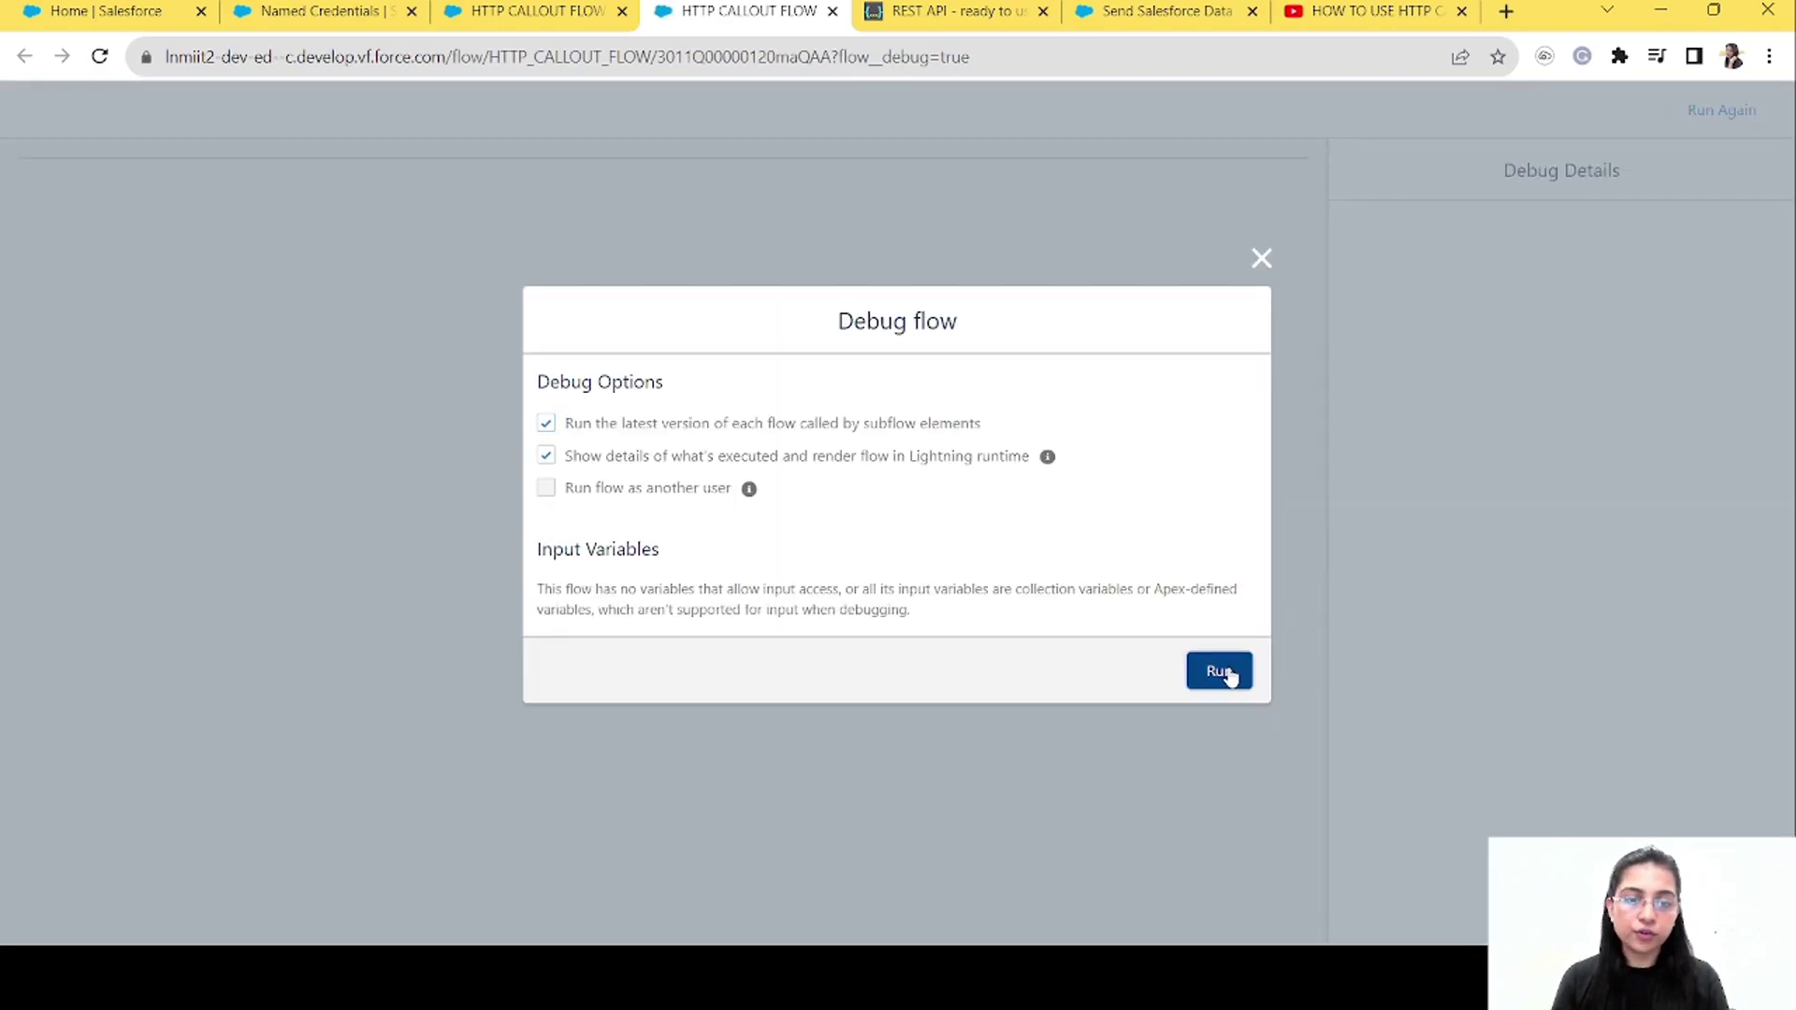
left_click(1231, 673)
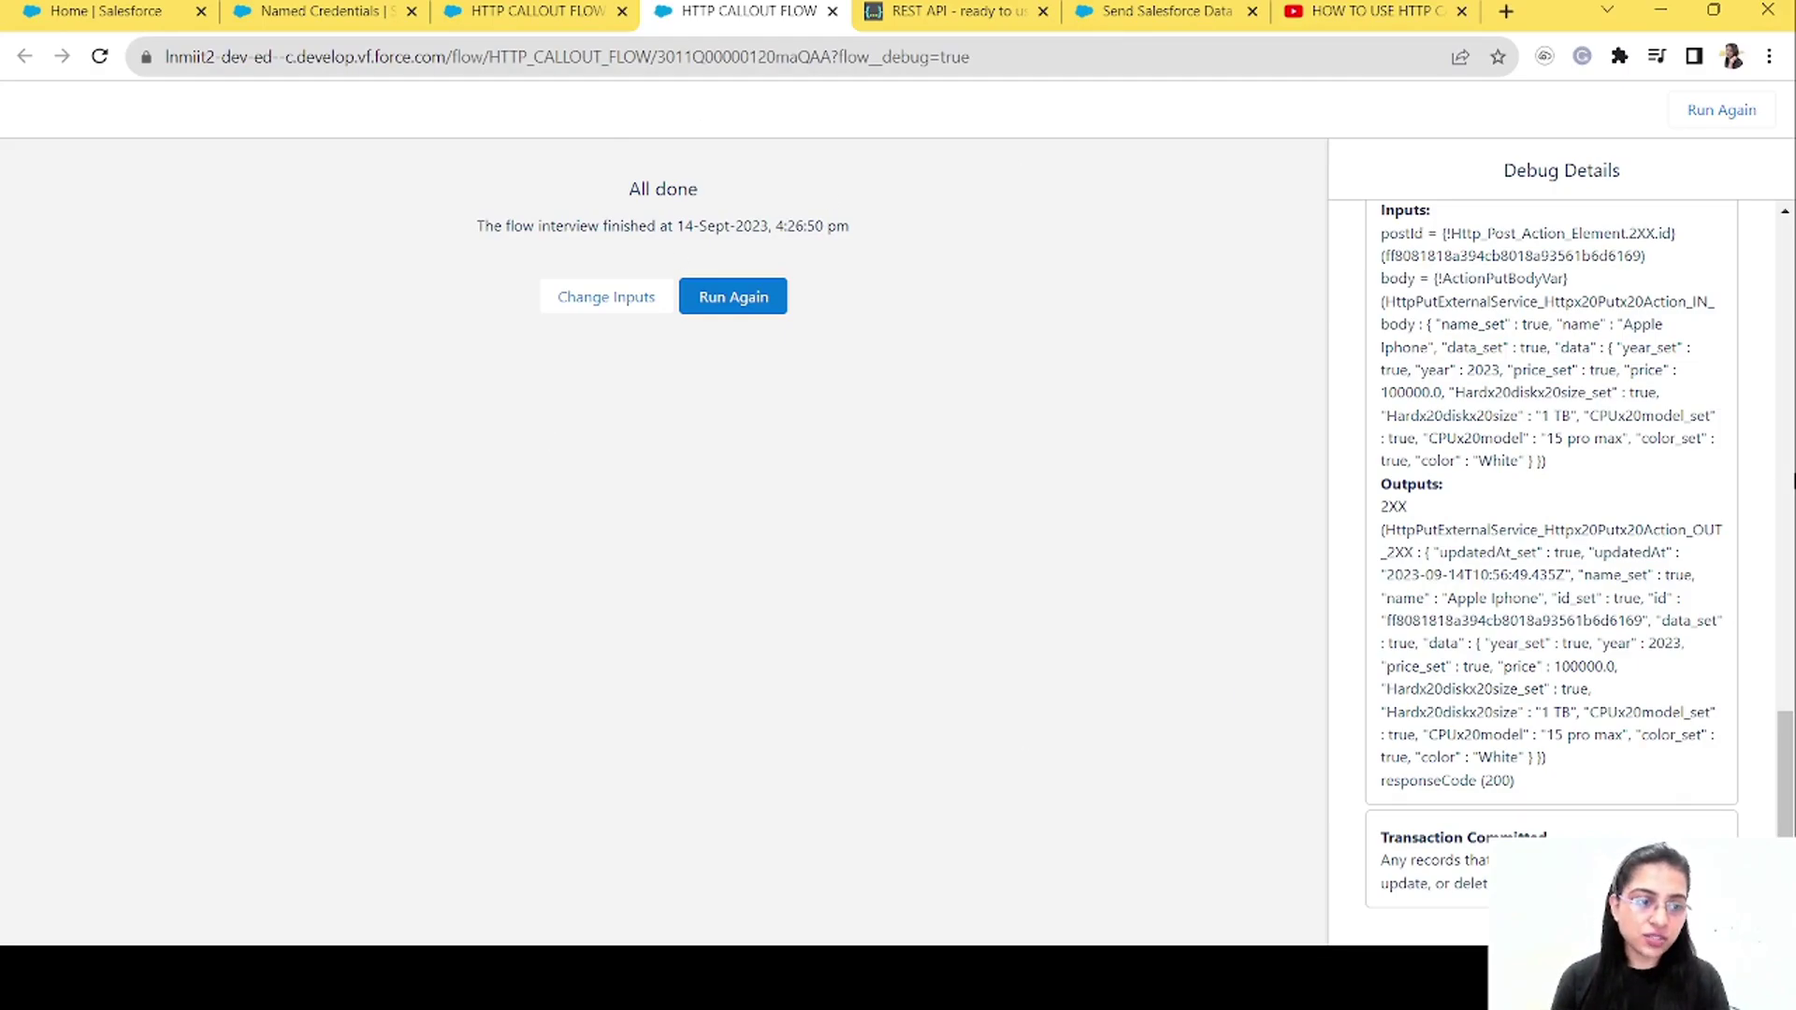
Examine the debug details of the POST variable assignment, the POST action's inputs, outputs and returned id, and the PUT body assignment
left_click_drag(1788, 753, 1782, 239)
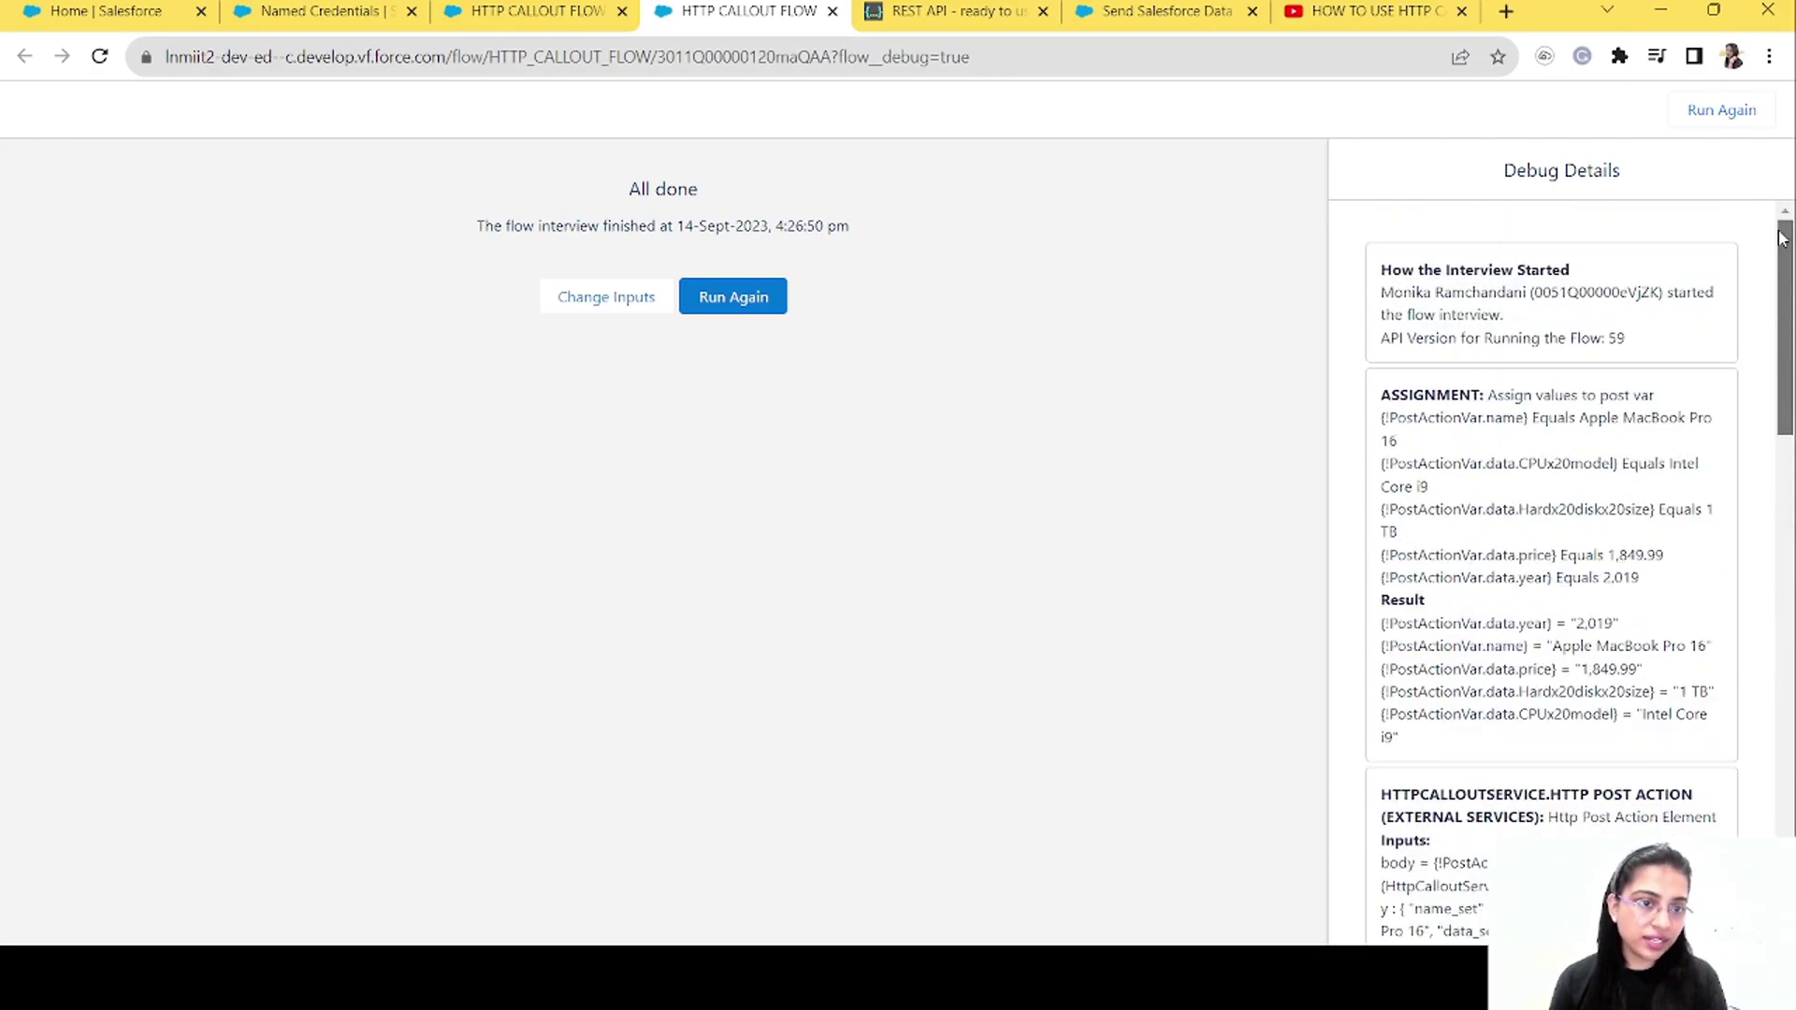
left_click_drag(1376, 394, 1419, 753)
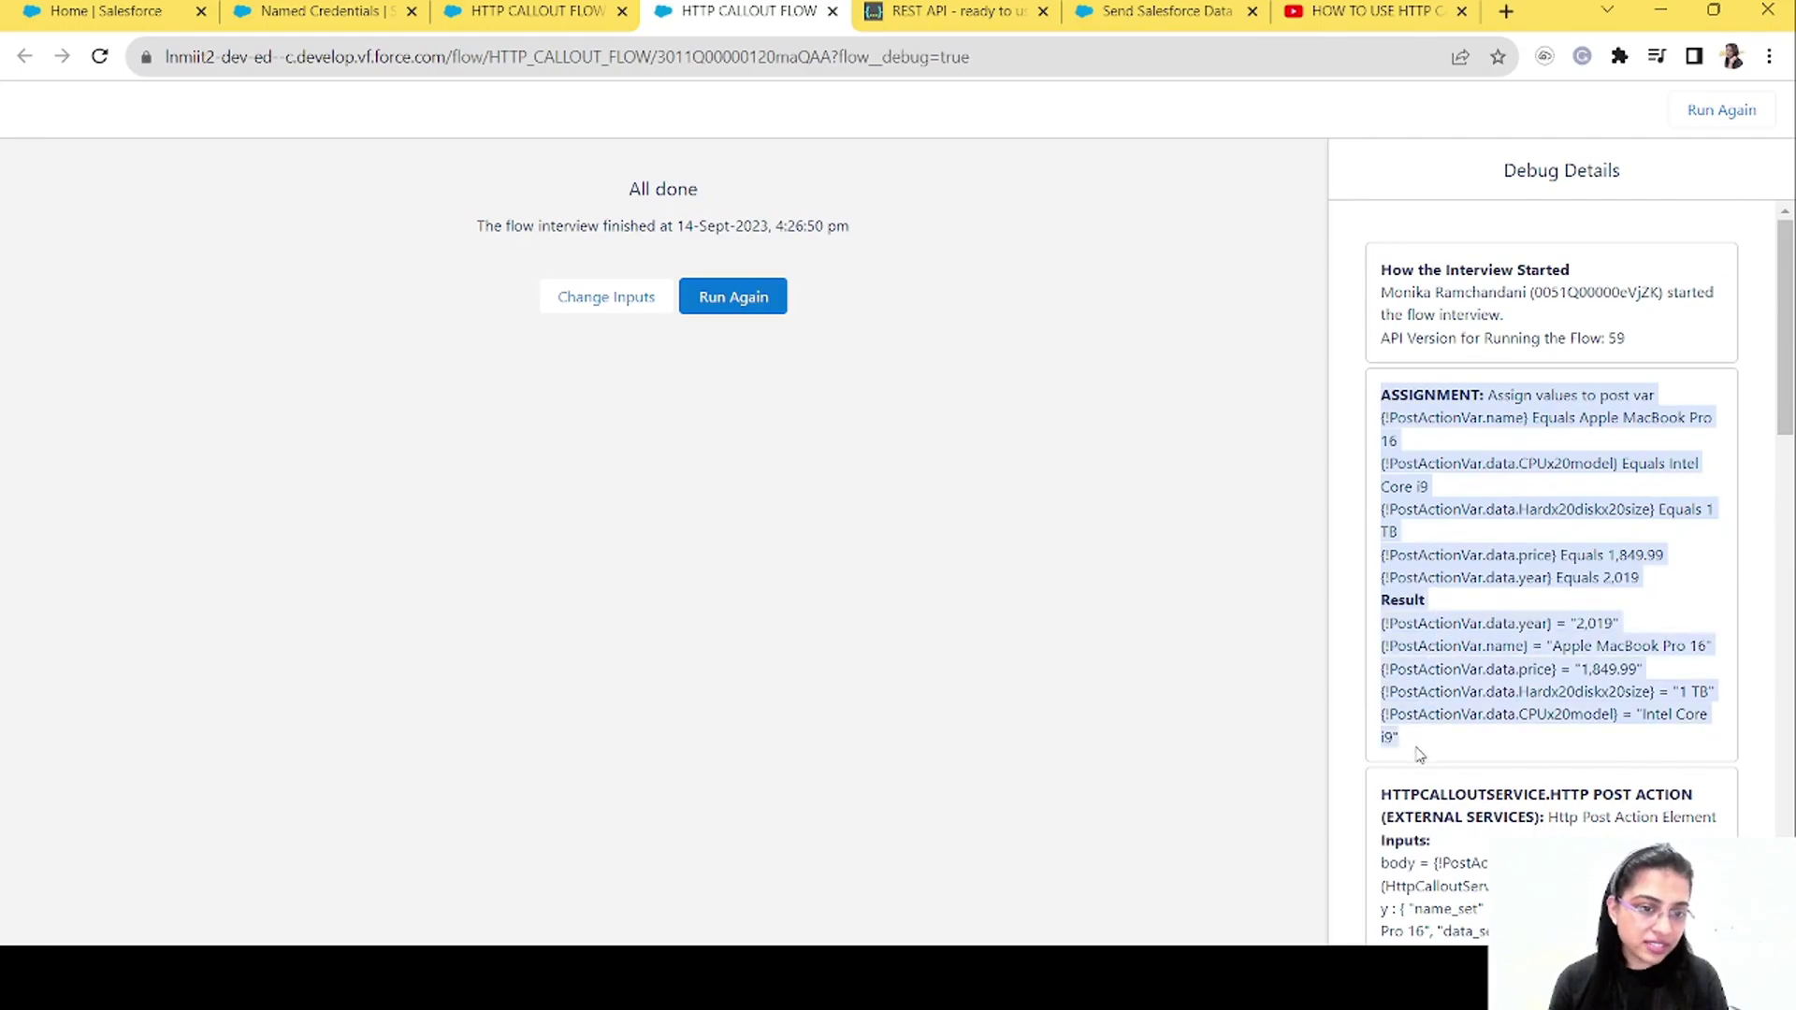
left_click_drag(1783, 381, 1784, 521)
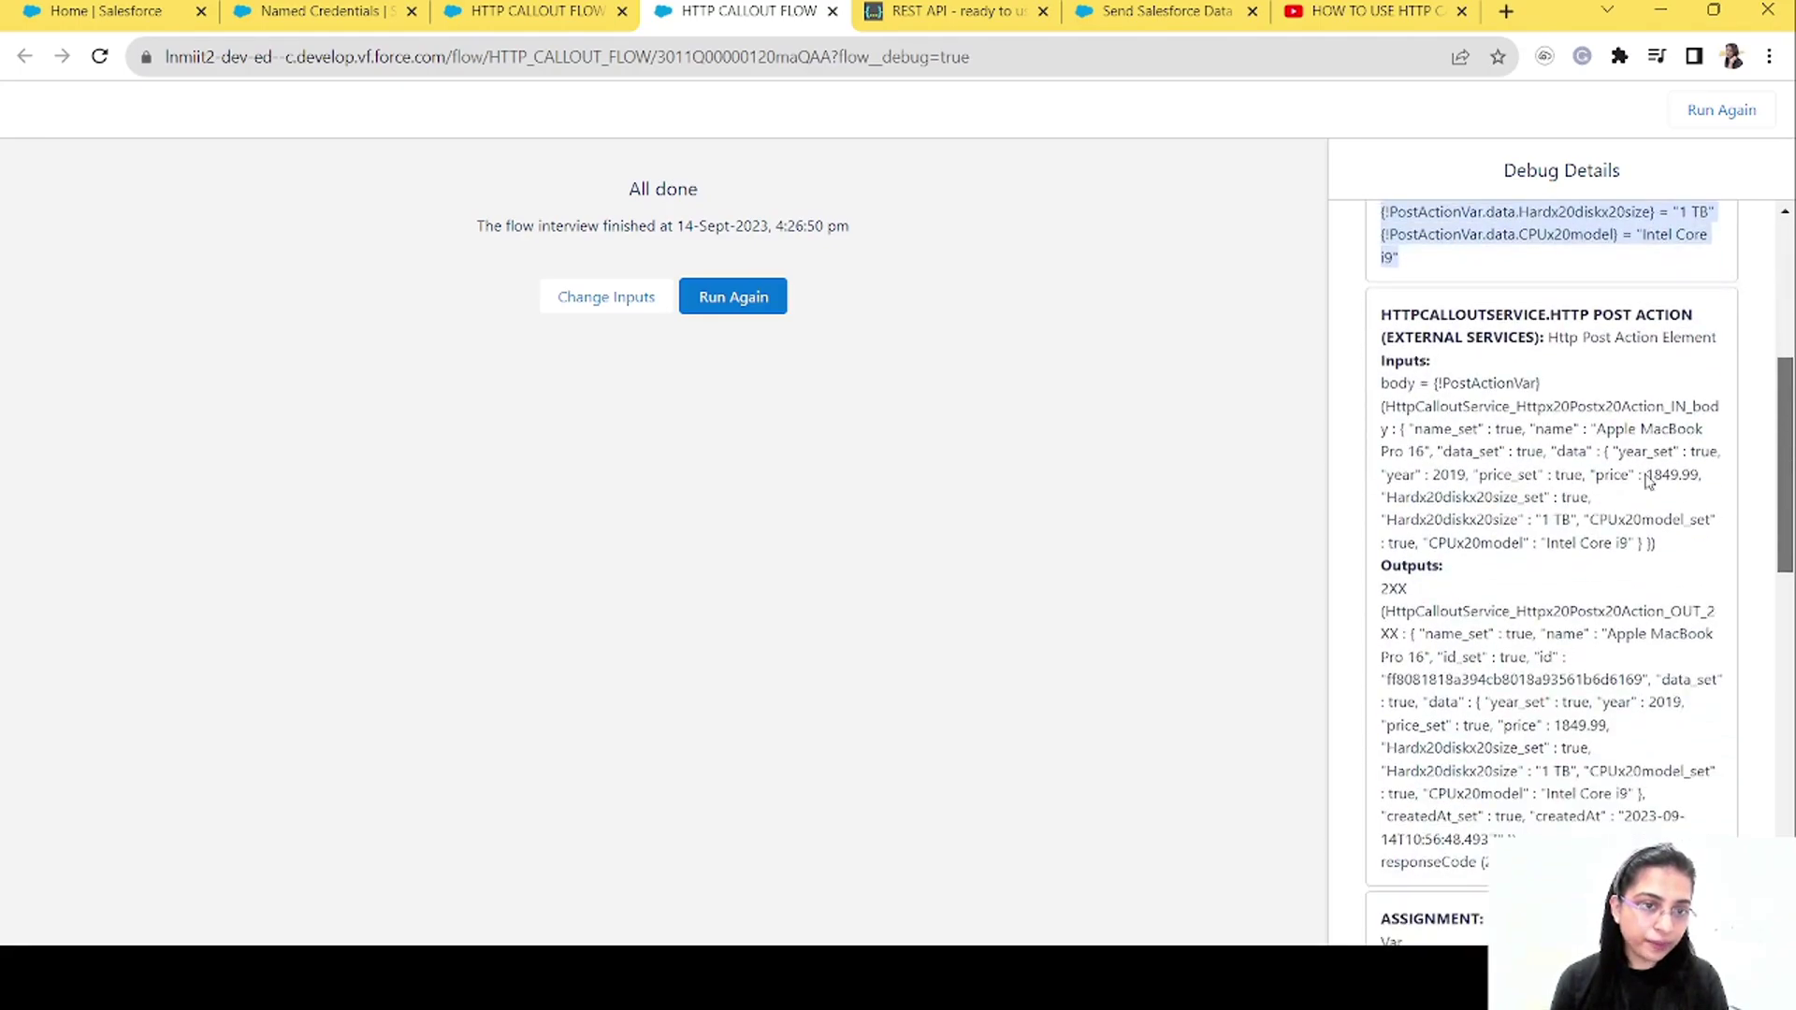
left_click_drag(1378, 318, 1492, 865)
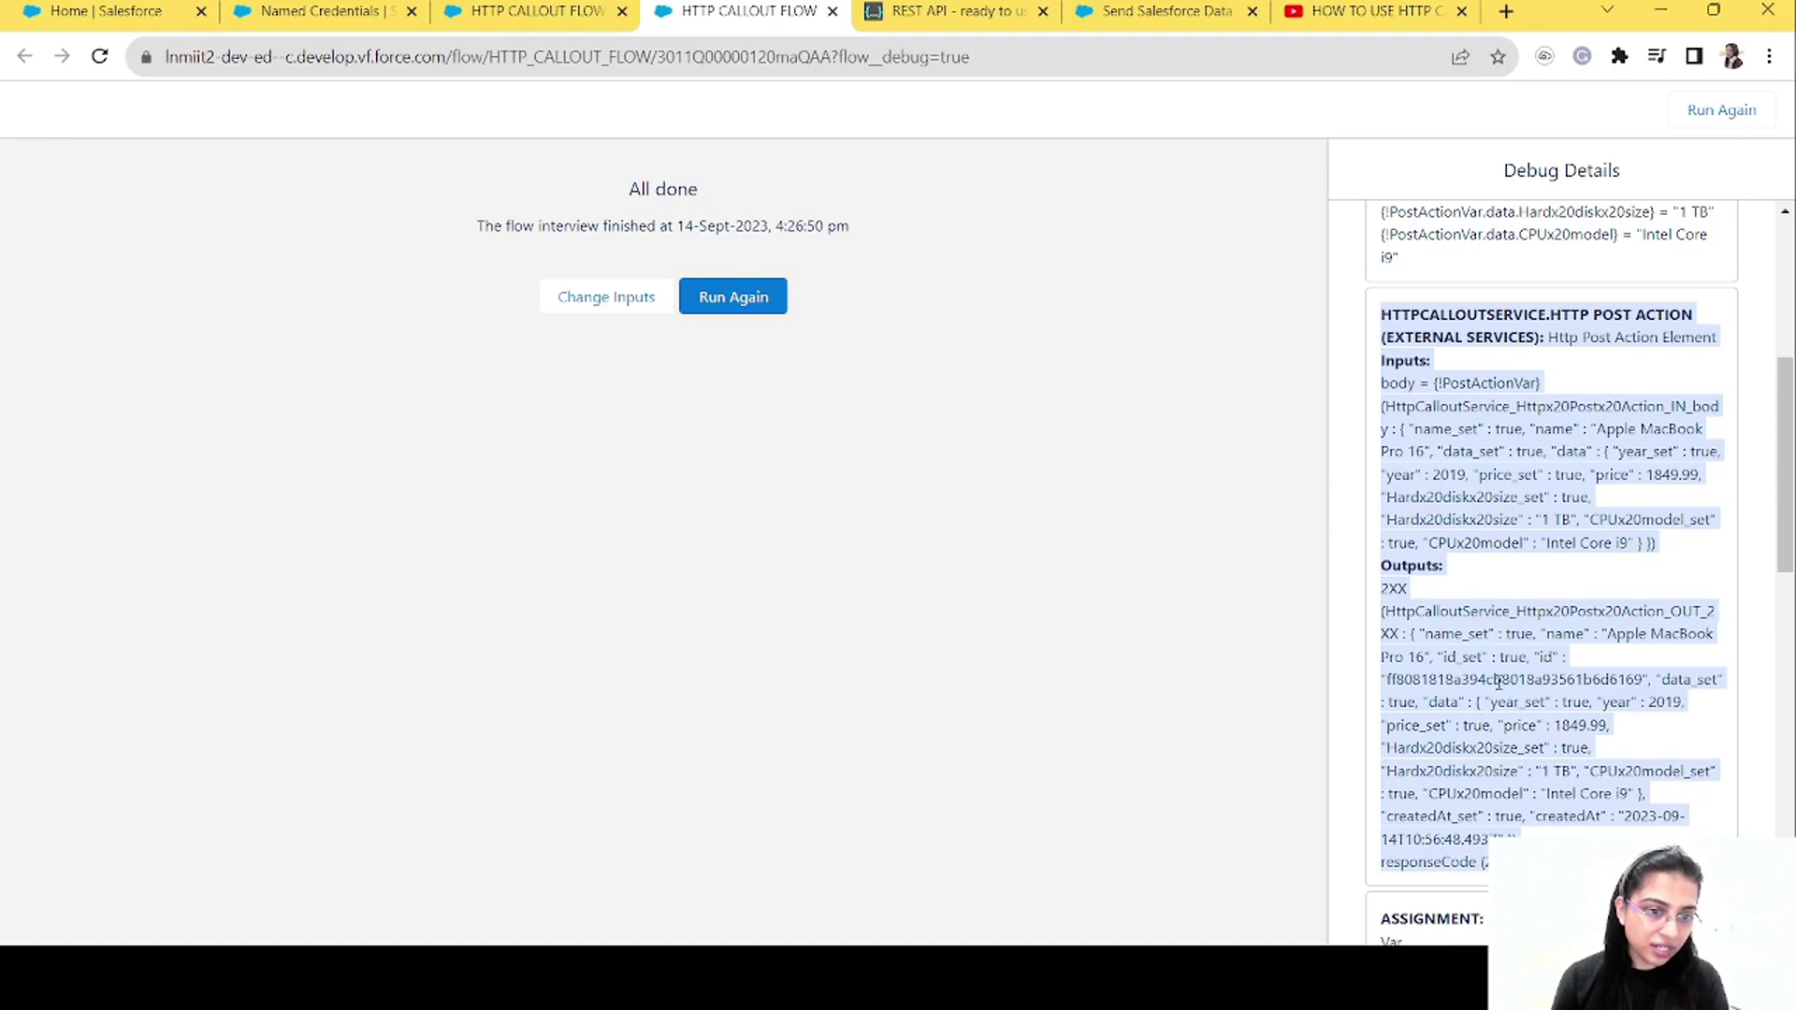
double_click(1499, 681)
scroll(1492, 404, "down", 7)
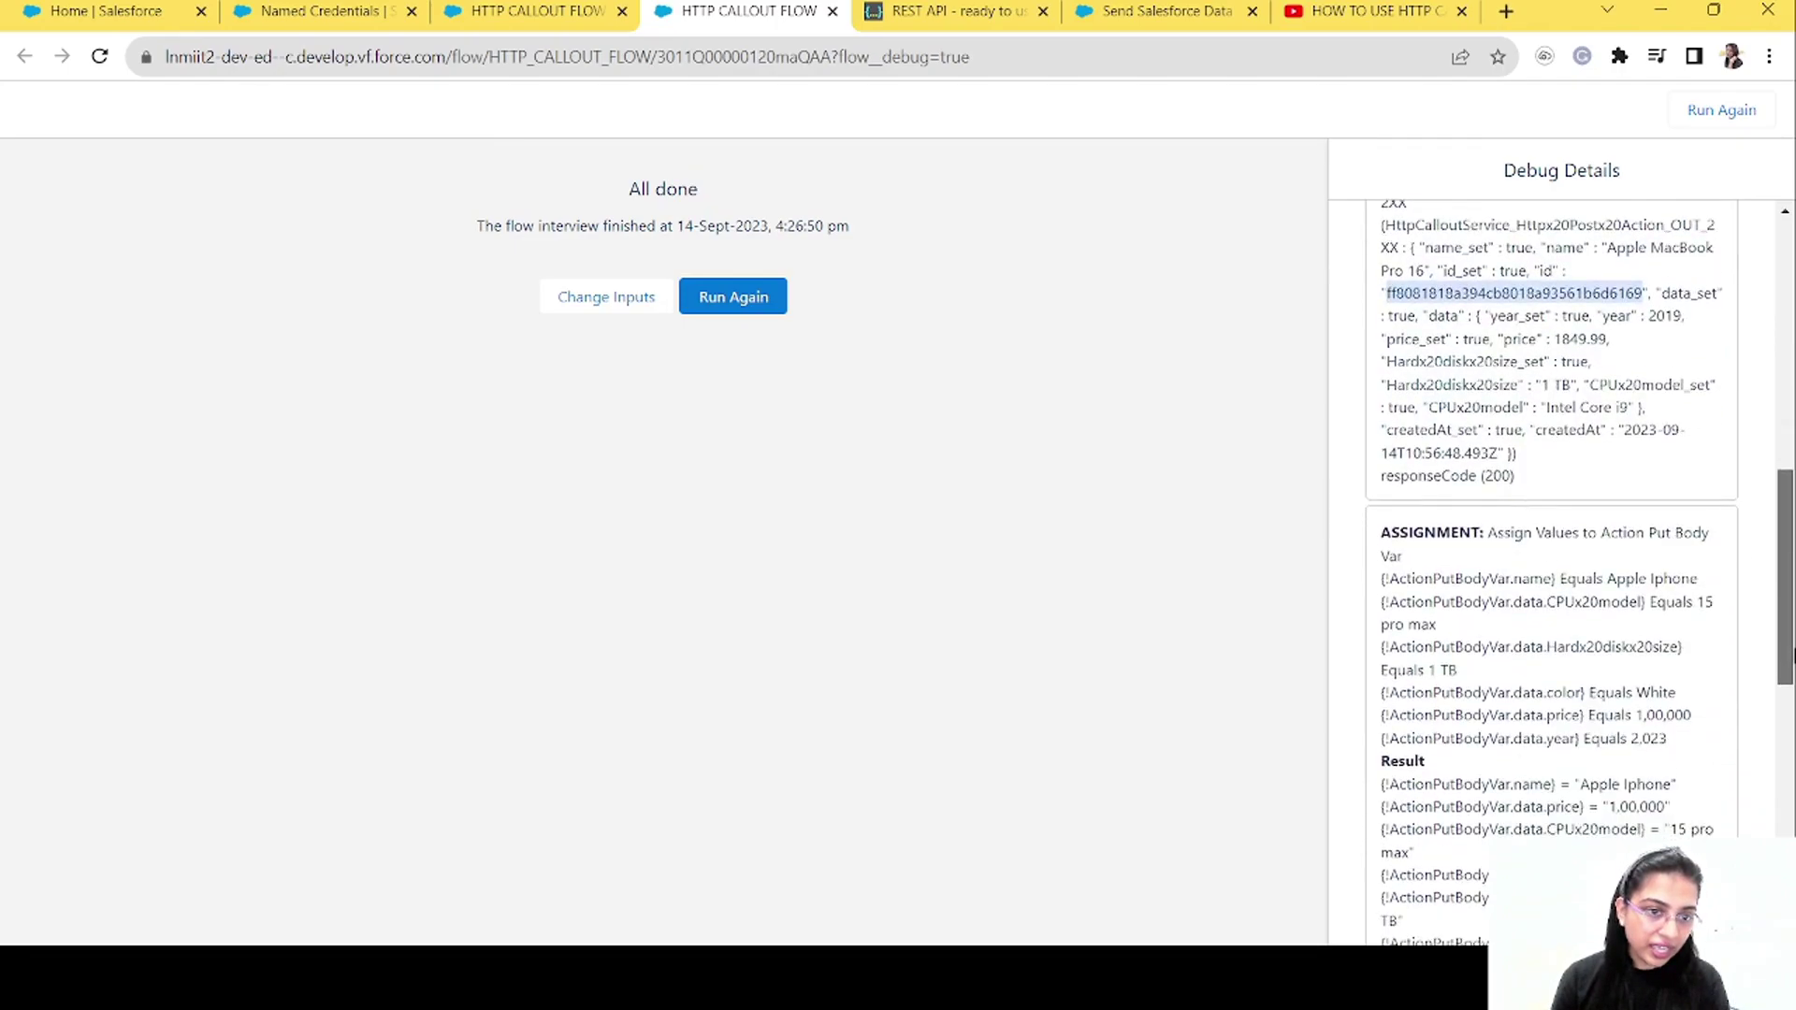
left_click_drag(1380, 301, 1690, 722)
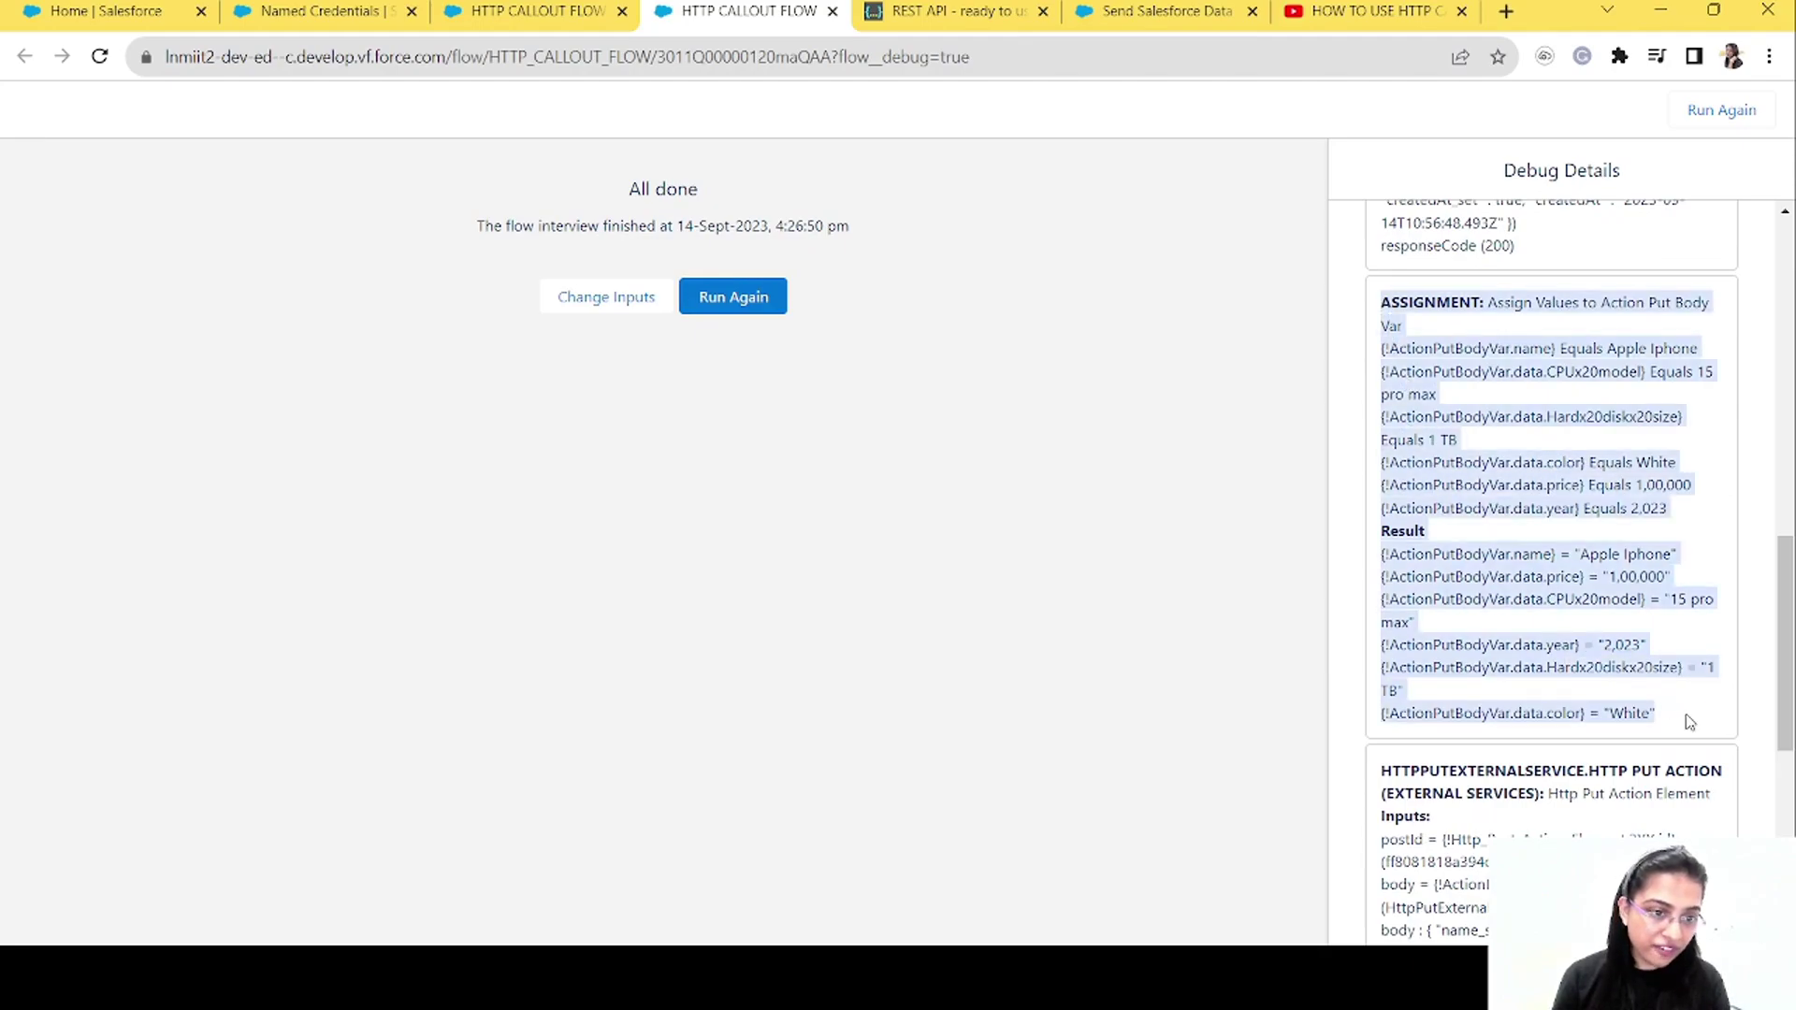
Examine the PUT body assignment's result values and the Http Put Action Element's inputs and outputs, including postId, in the debug details
left_click(1689, 722)
left_click_drag(1382, 555, 1708, 717)
left_click_drag(1786, 665, 1787, 800)
left_click(1382, 302)
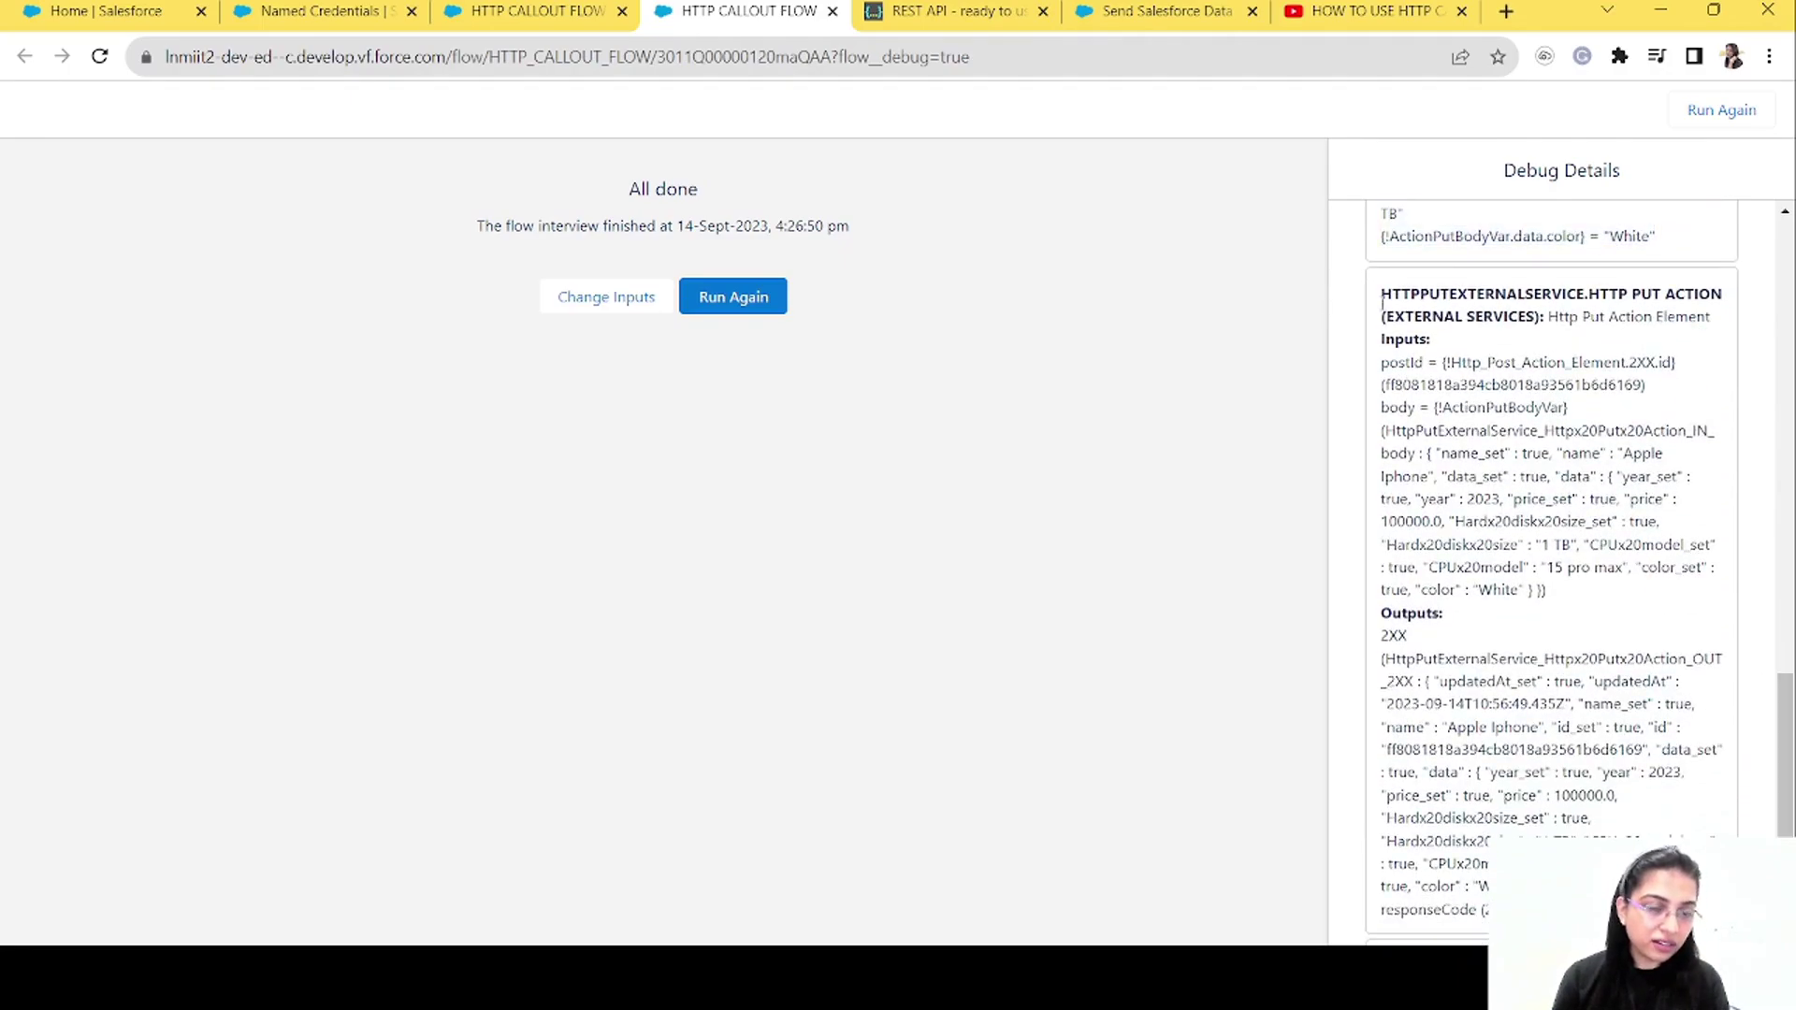
left_click_drag(1382, 302, 1511, 651)
left_click(1507, 652)
left_click_drag(1382, 639, 1487, 909)
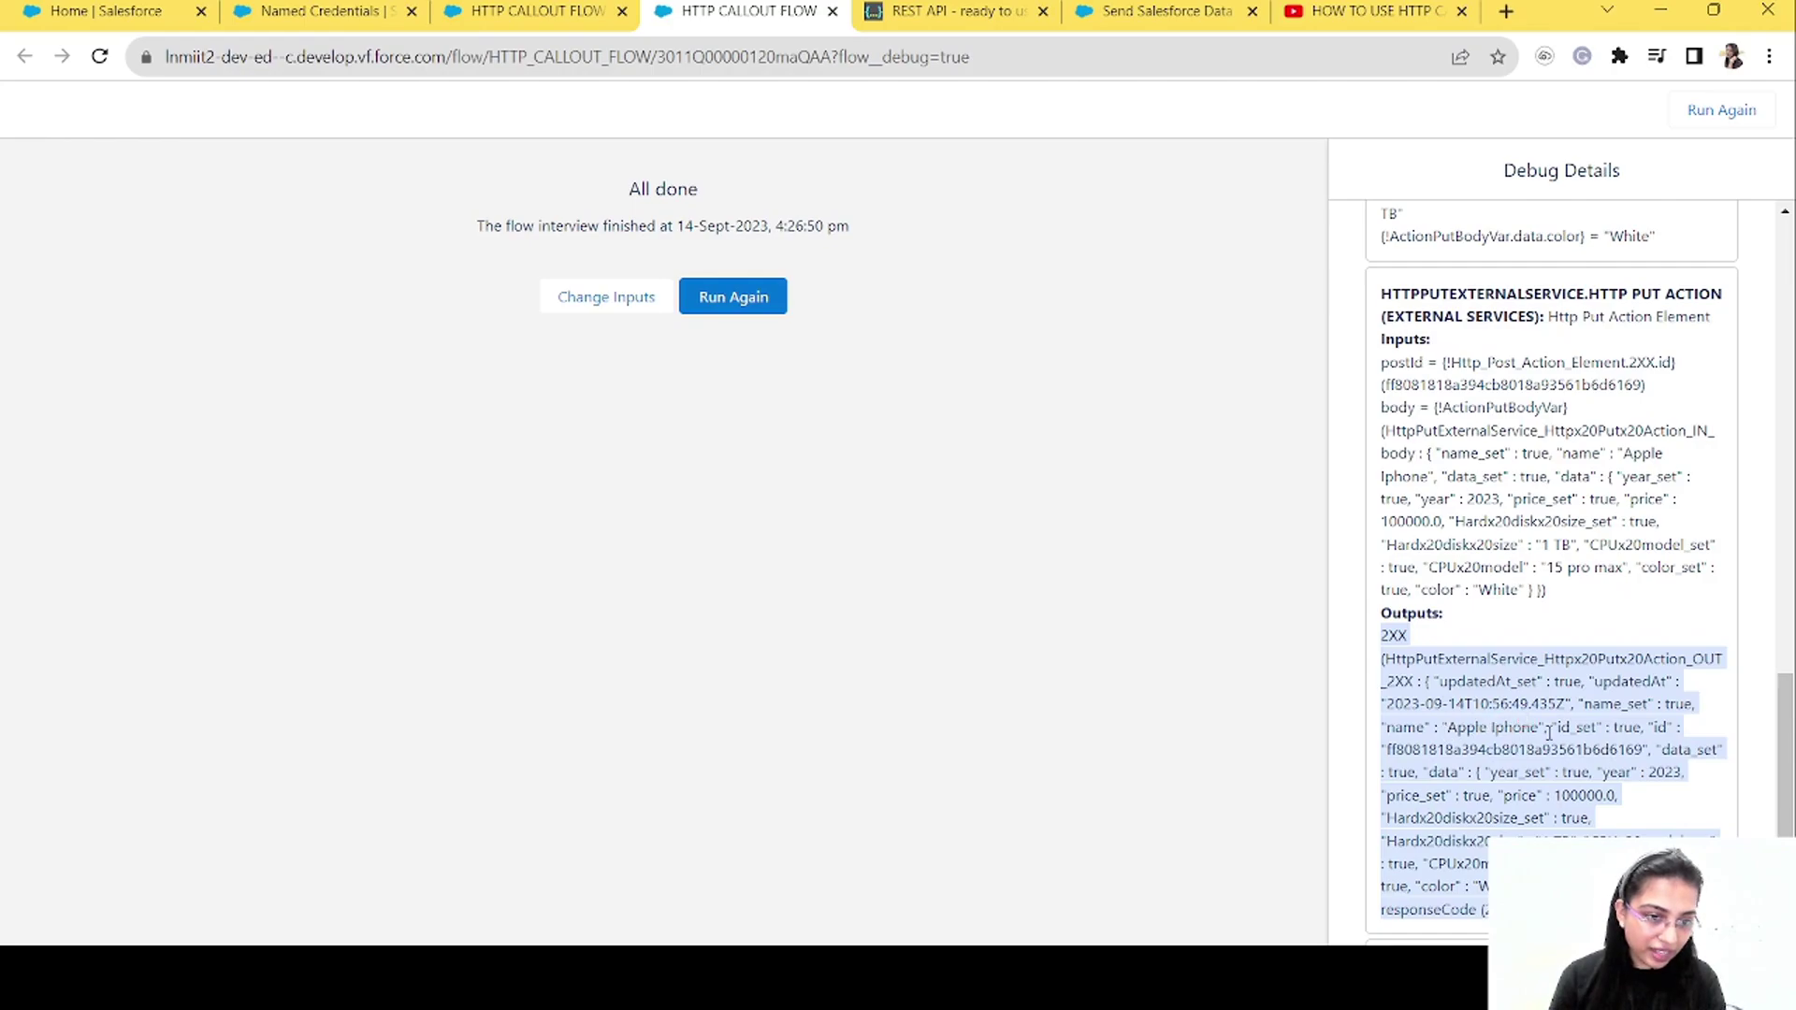
left_click(1606, 748)
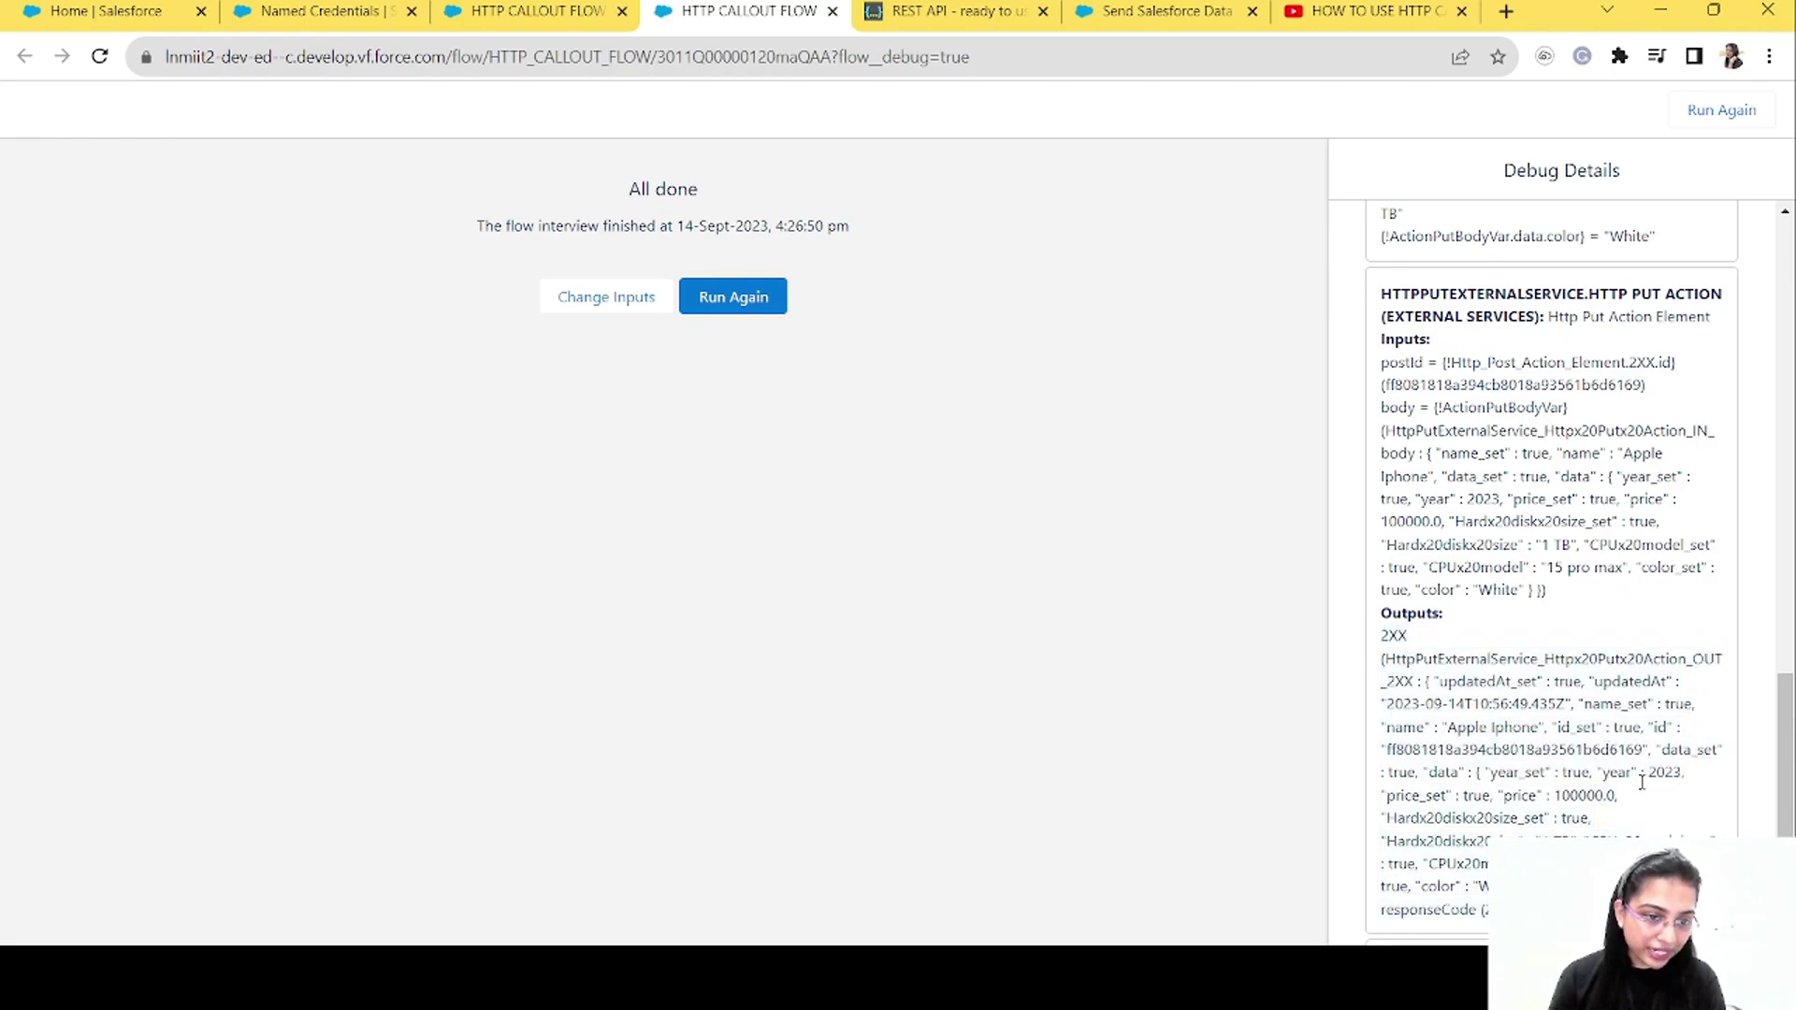
left_click_drag(1491, 887, 1417, 893)
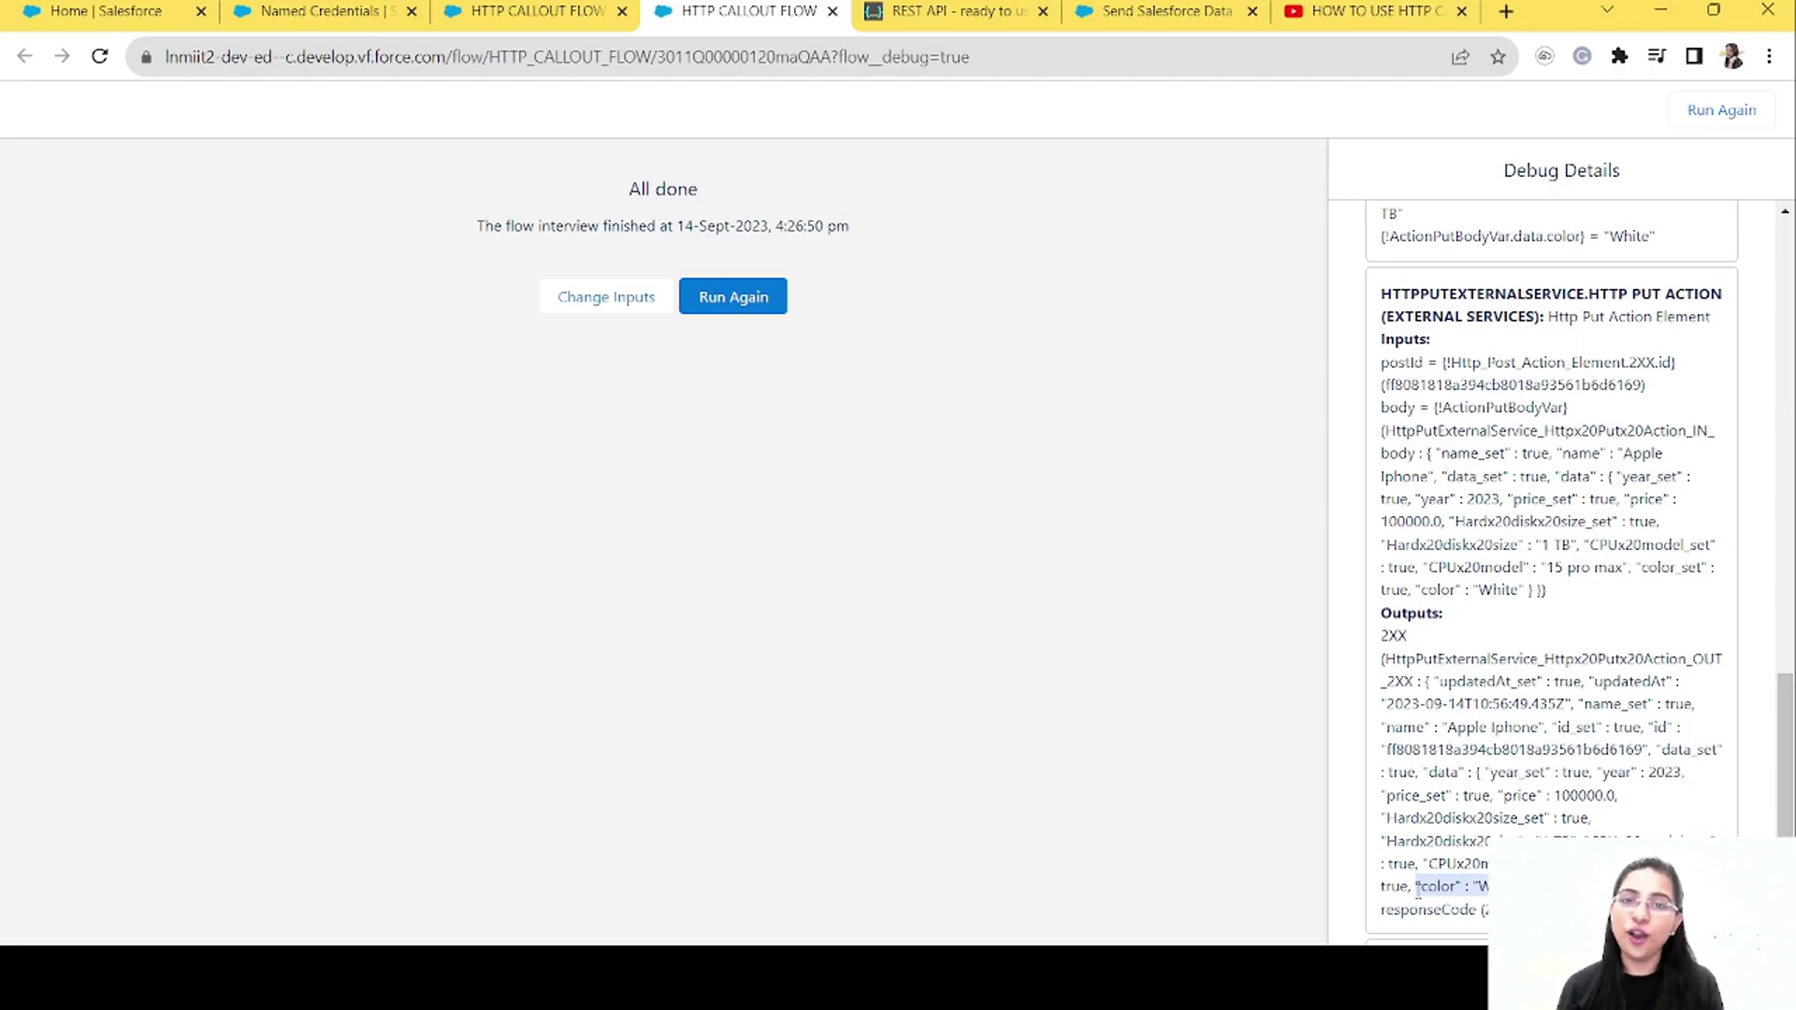
Return to the HTTP CALLOUT FLOW in Flow Builder and review the whole flow from Start to End
left_click(547, 11)
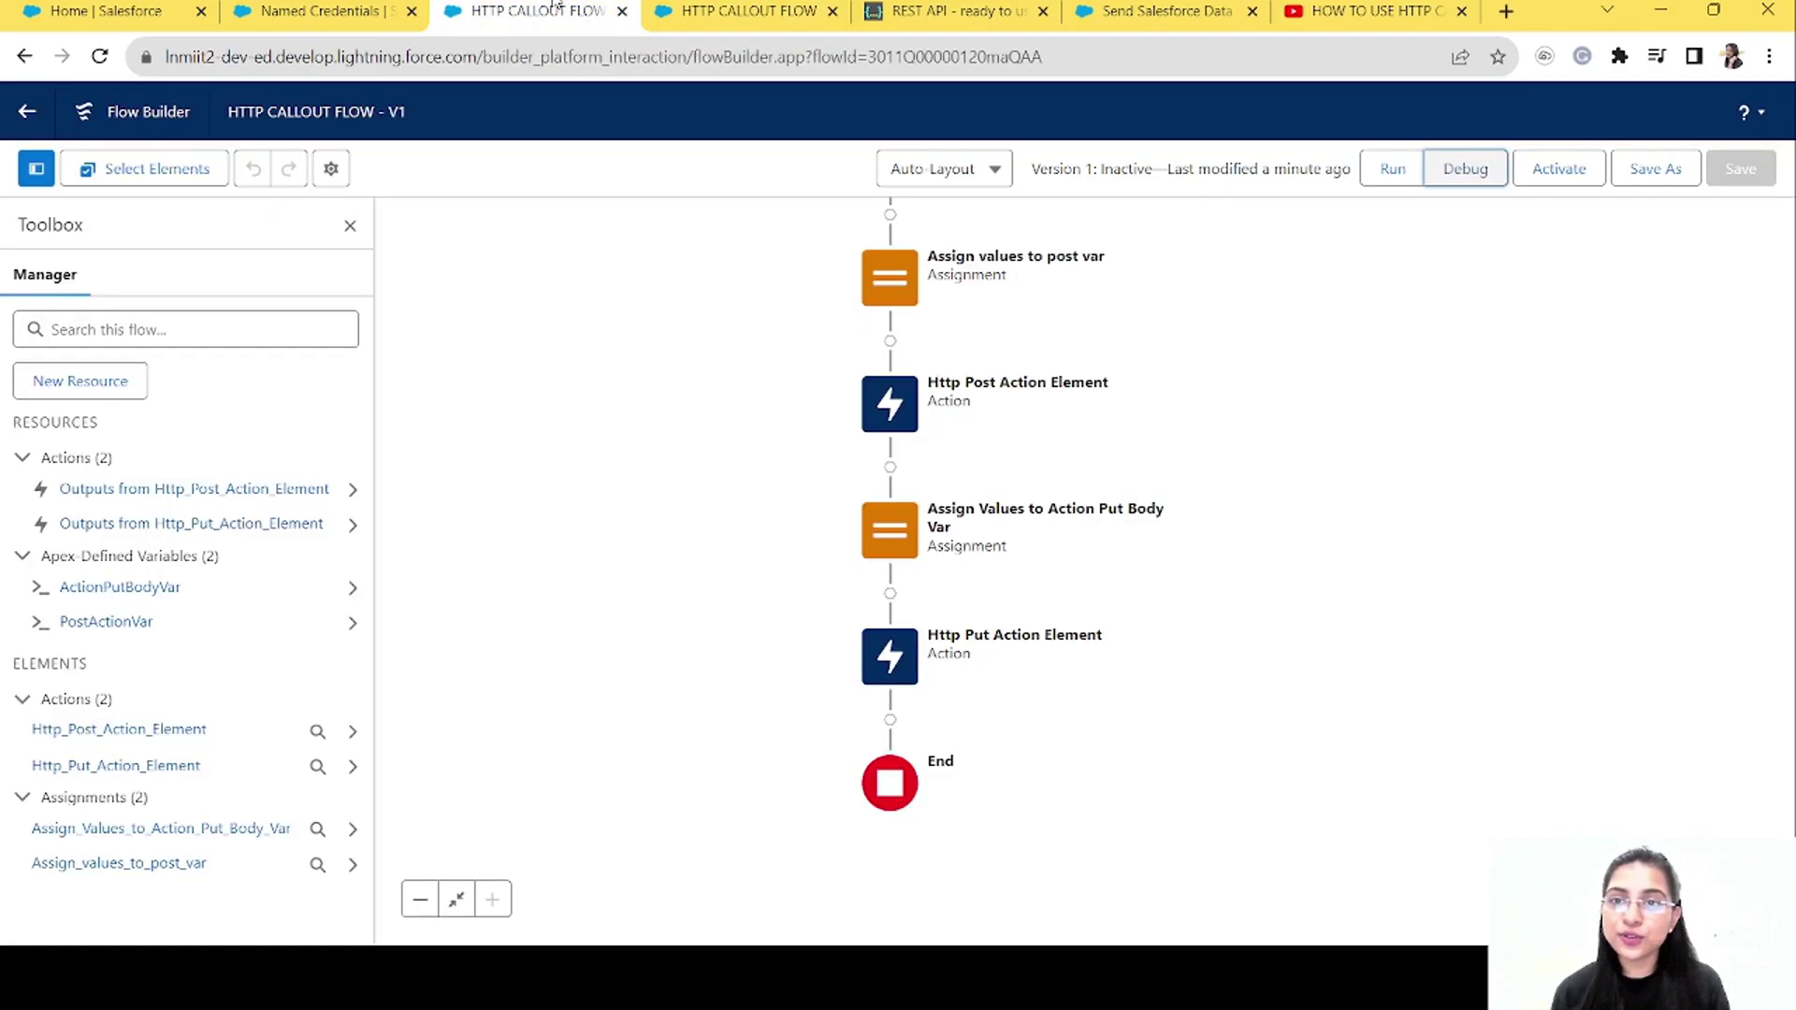
left_click_drag(1235, 381, 1248, 503)
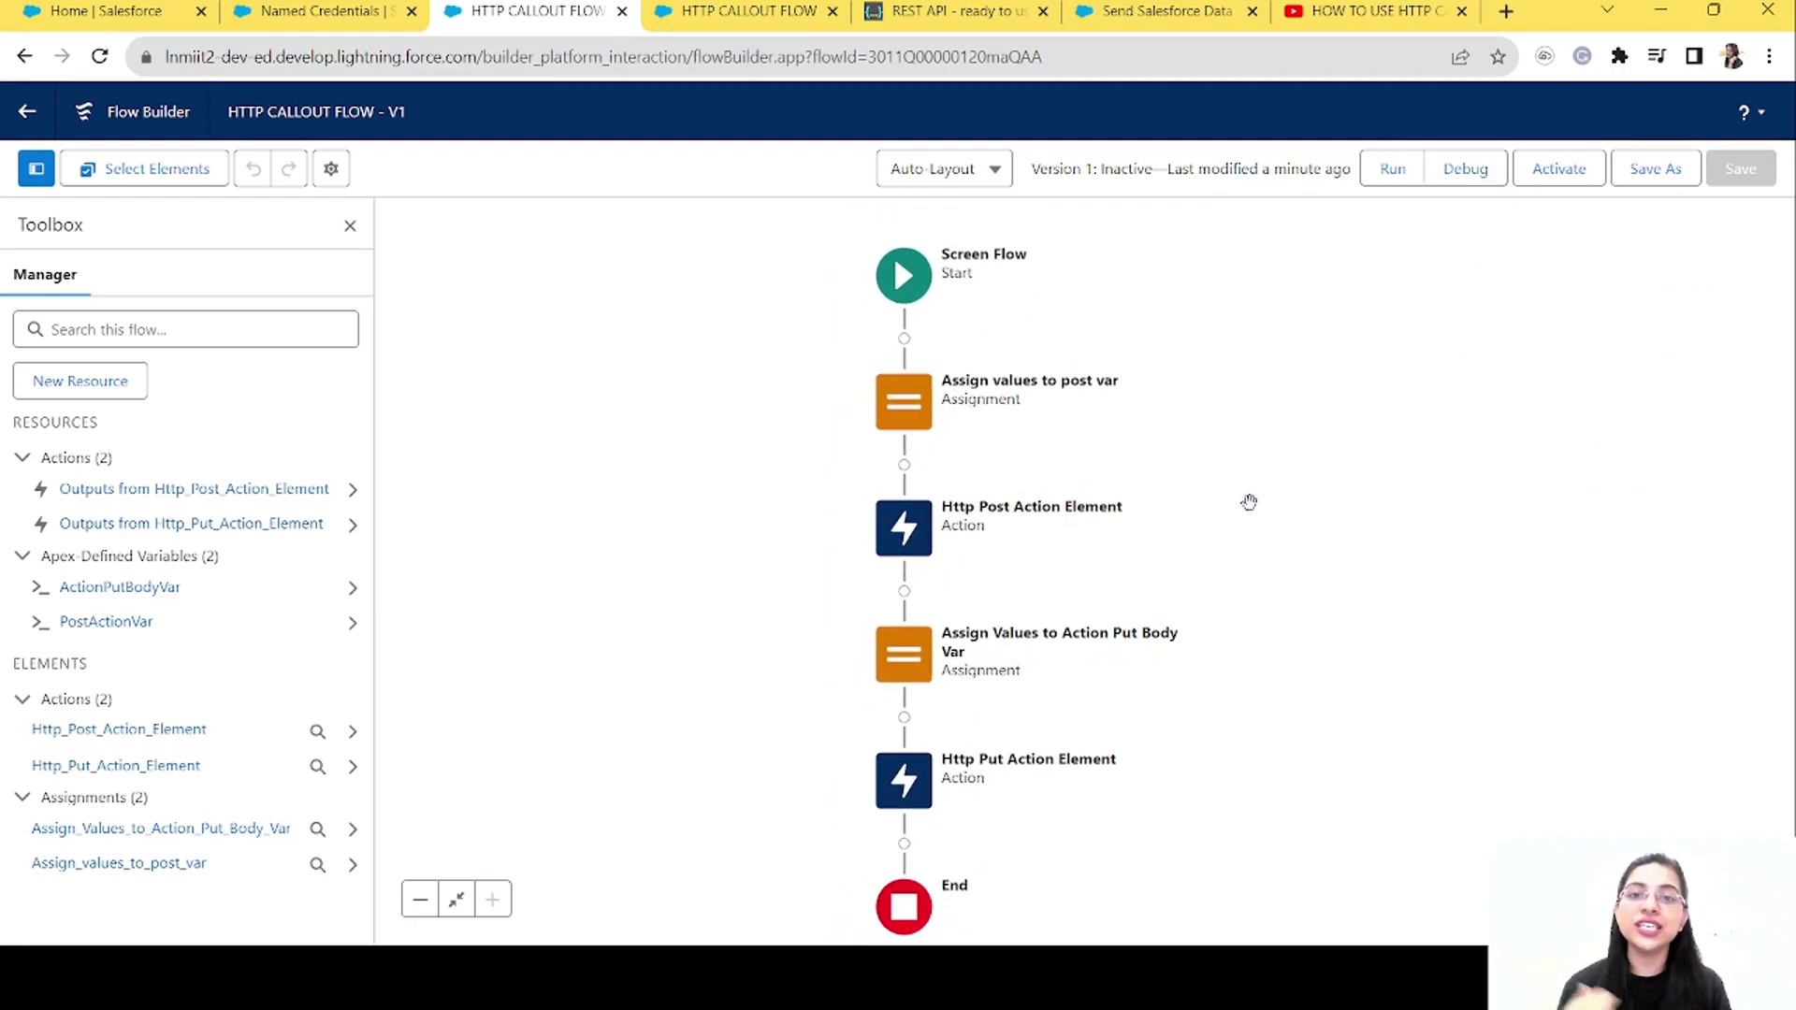